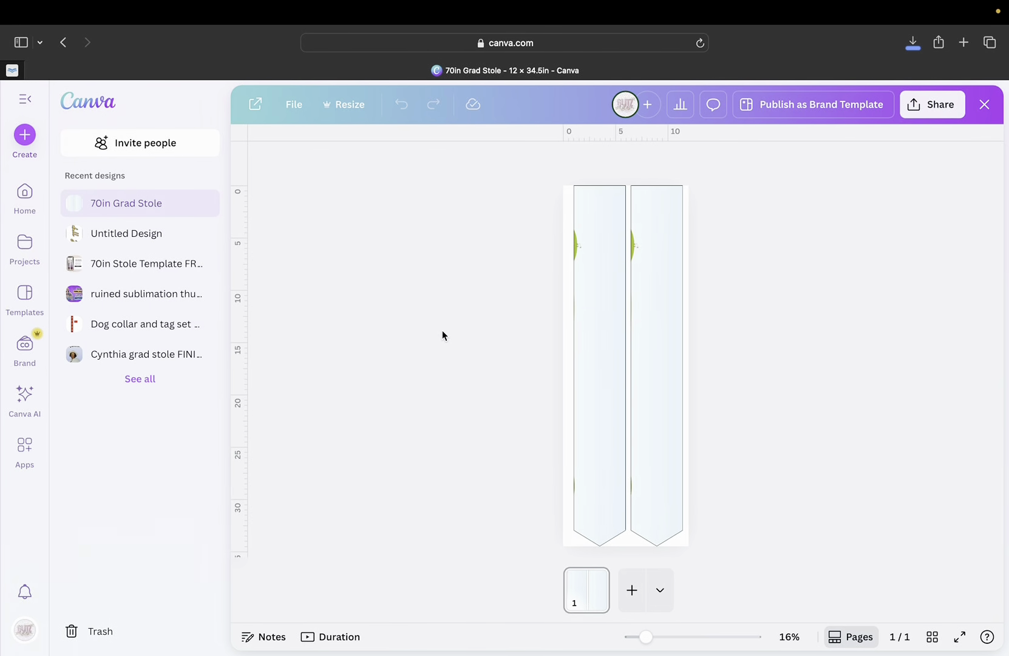
# Open the 70in Grad Stole design in the editor, make a copy, and close the original.
pyautogui.moveTo(494, 4)
pyautogui.click(182, 204)
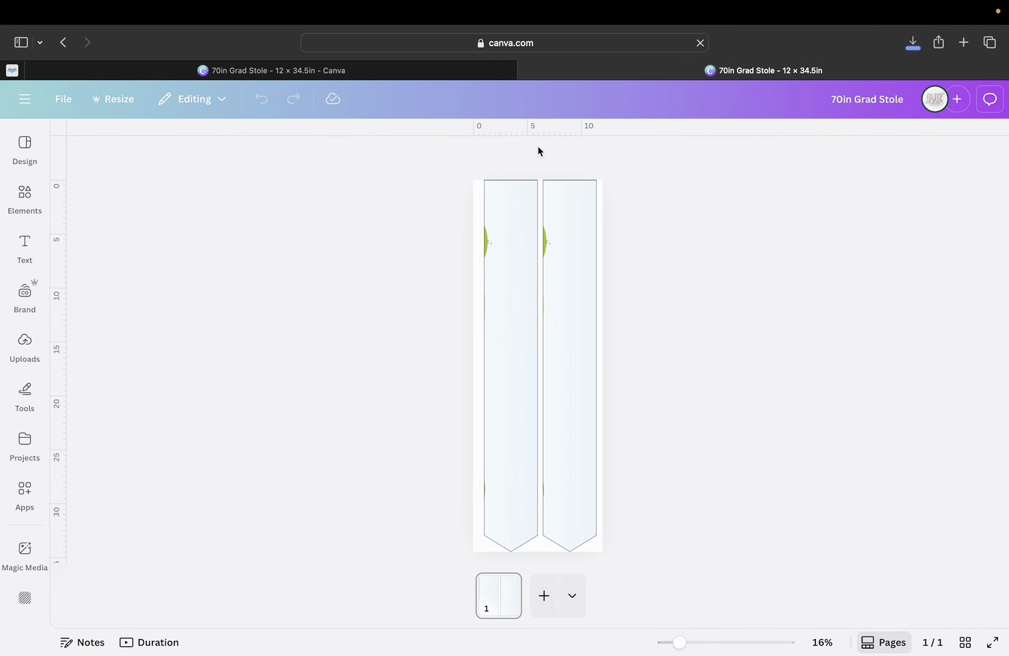
pyautogui.click(496, 328)
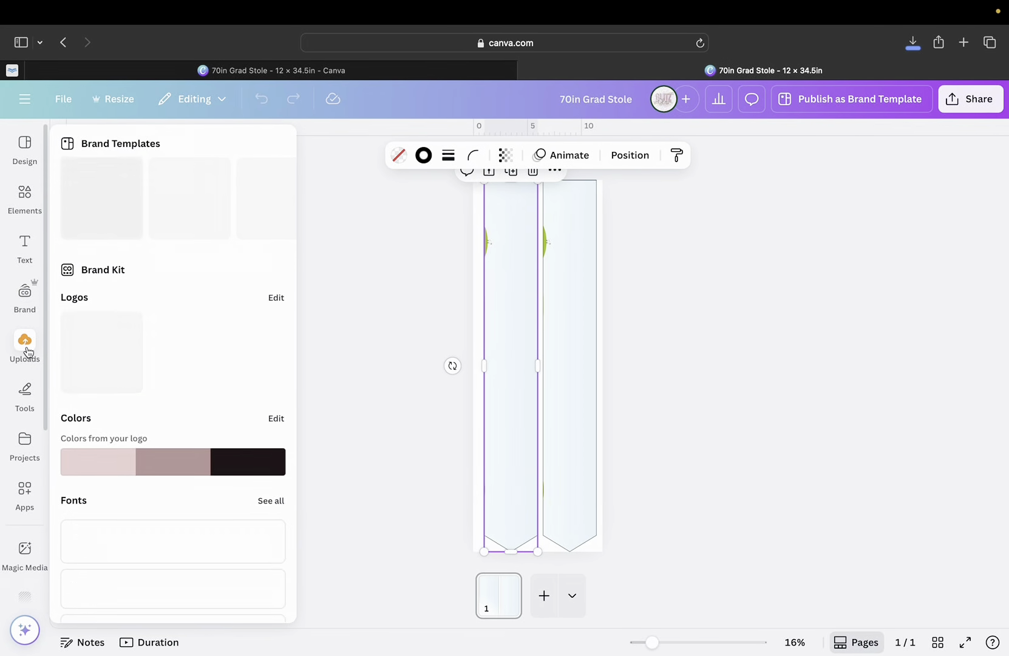
pyautogui.click(25, 343)
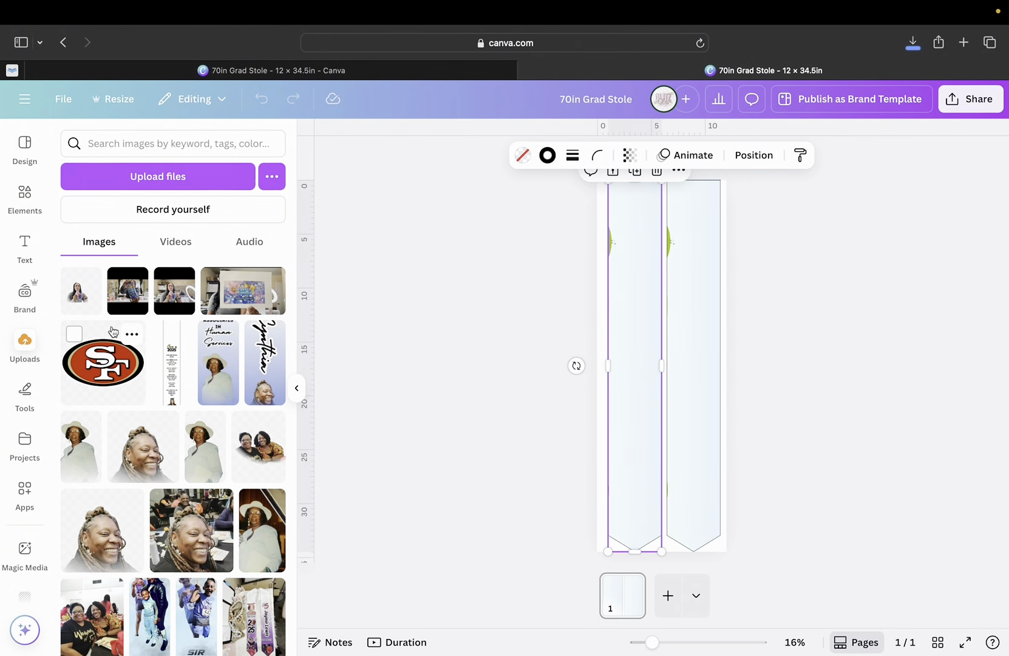
pyautogui.click(525, 71)
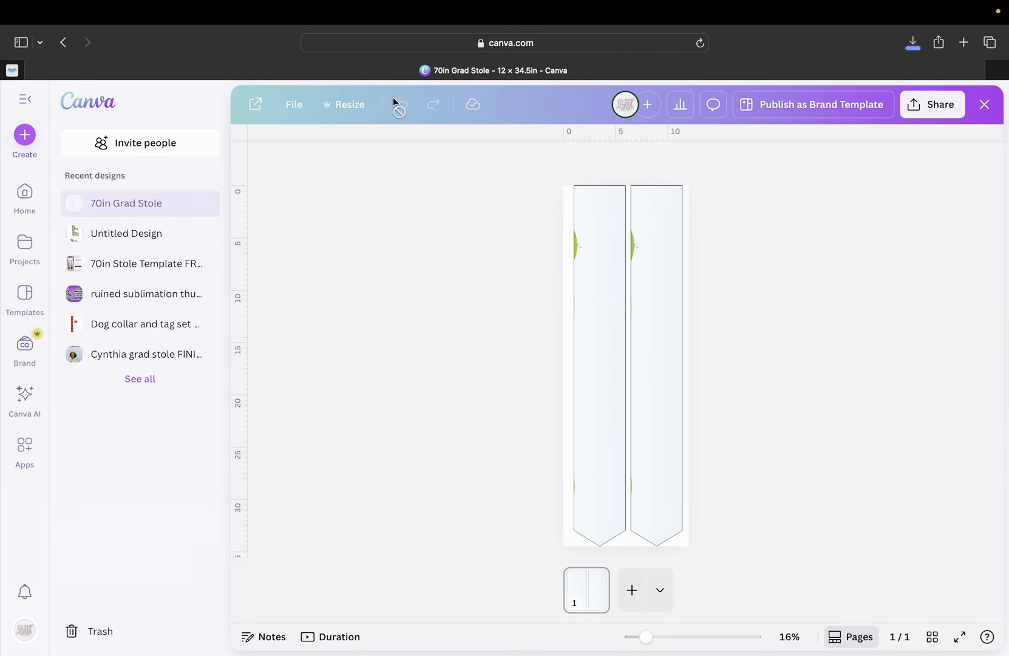
pyautogui.click(293, 104)
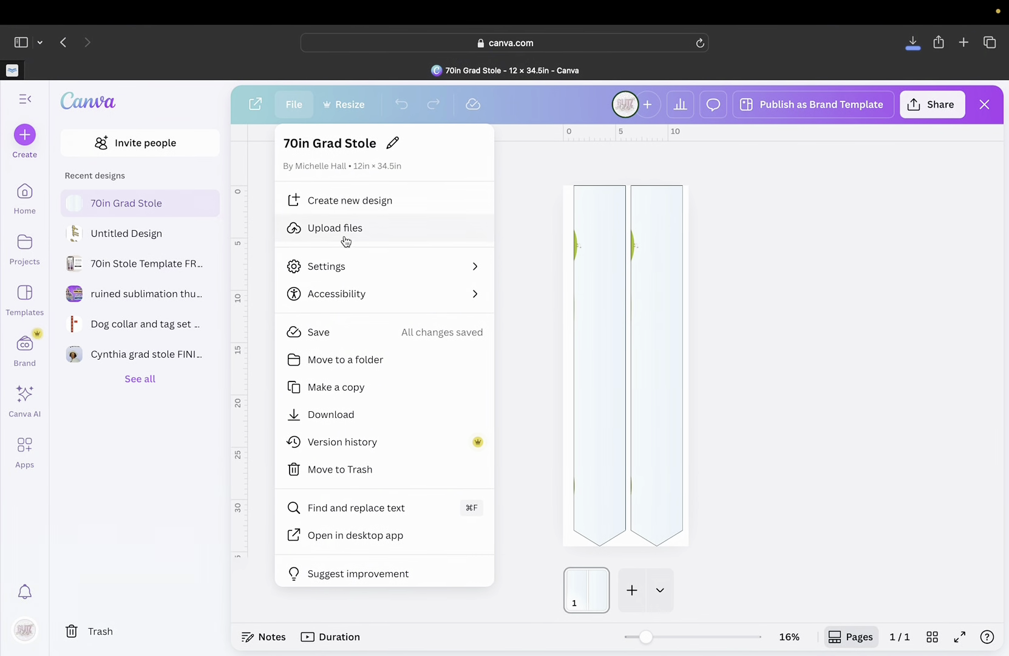
pyautogui.click(341, 393)
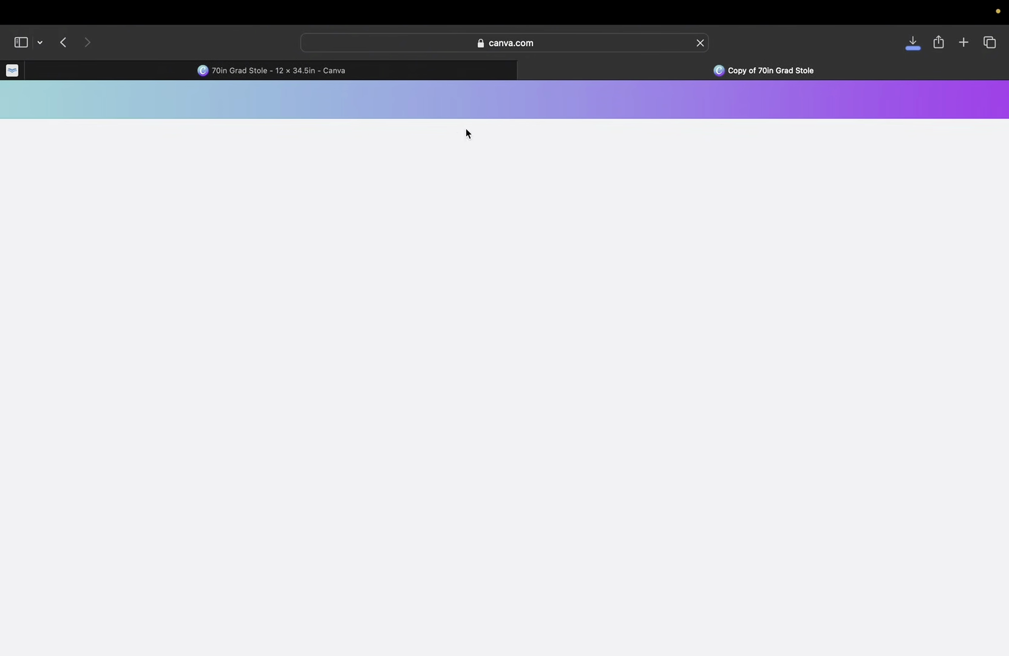
pyautogui.click(34, 71)
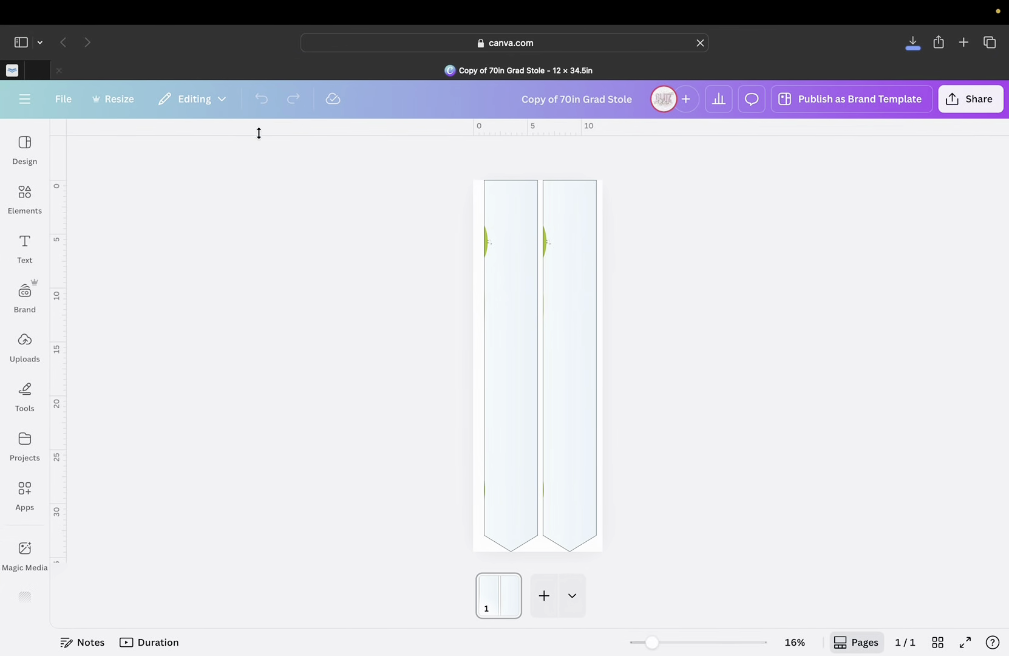
# Rename the copy to 'grad stole base for me'.
pyautogui.click(63, 98)
pyautogui.click(139, 139)
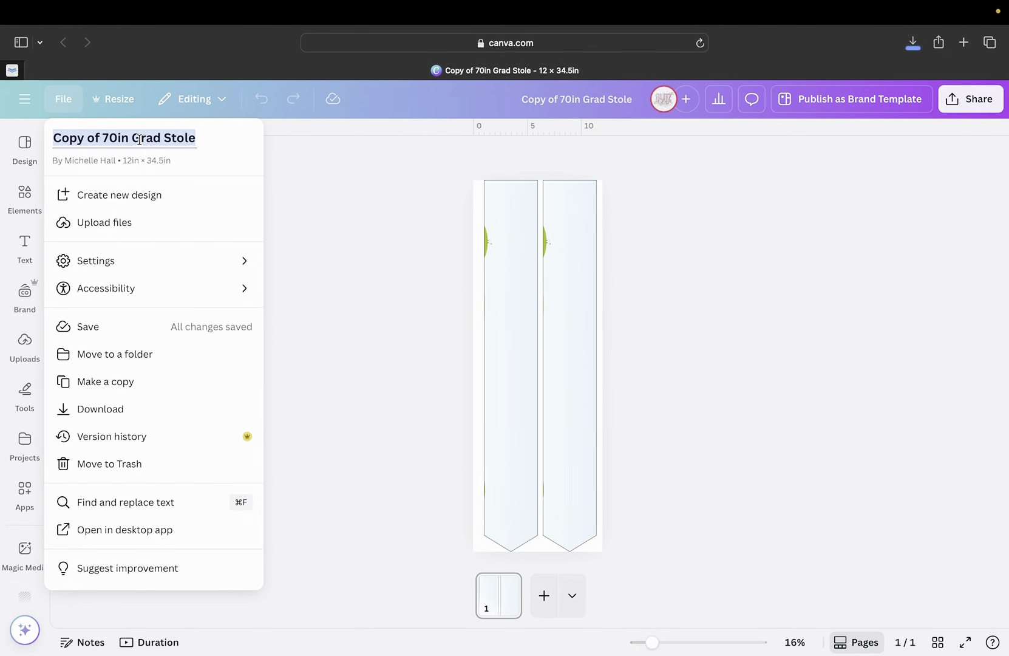
pyautogui.write('gr')
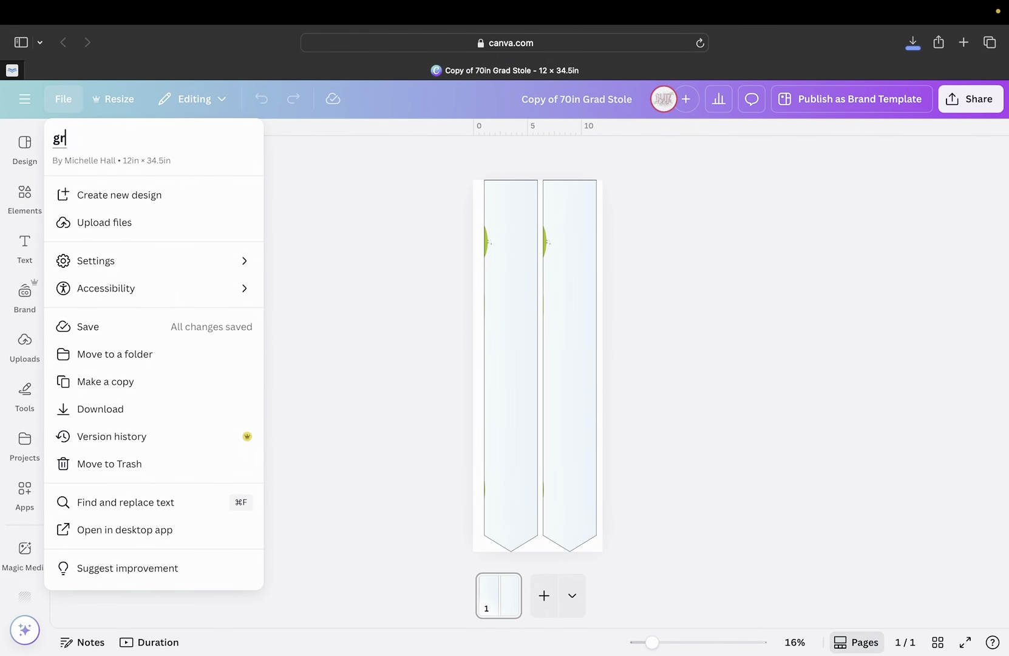
pyautogui.write('ad stole base for me')
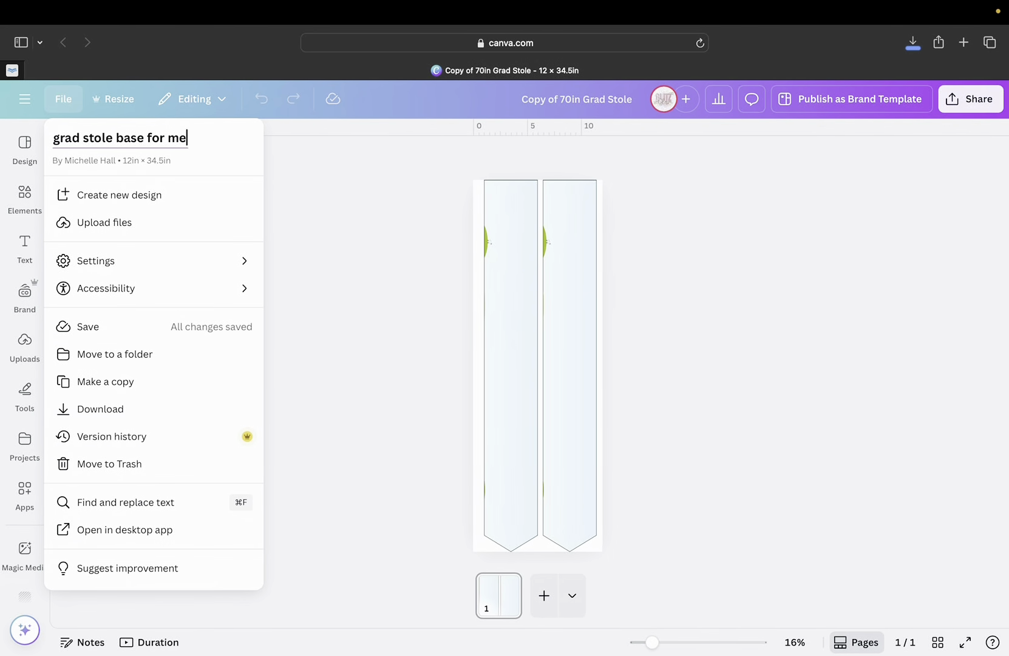
pyautogui.press('Return')
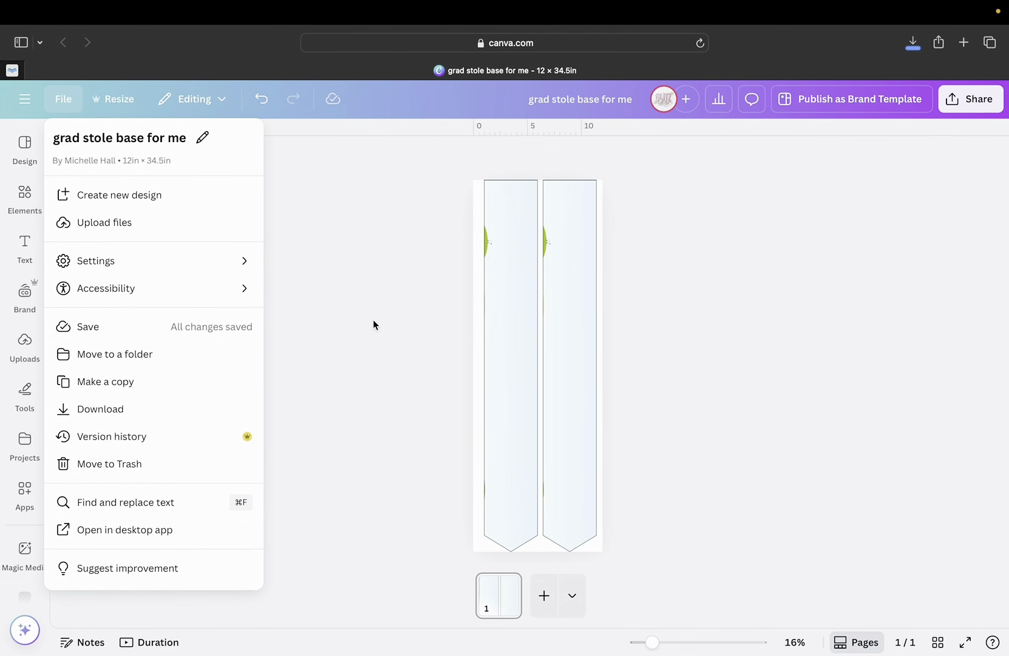
pyautogui.click(373, 320)
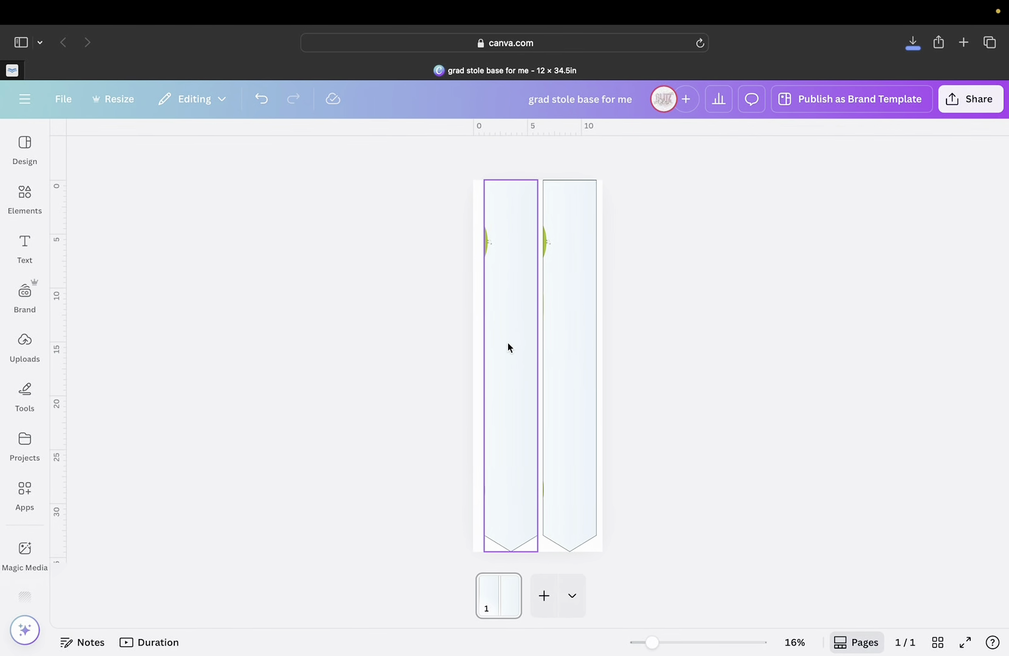
# Drop the Class of 2025 upload into the left stole frame, then delete it so the panels stay blank.
pyautogui.click(24, 345)
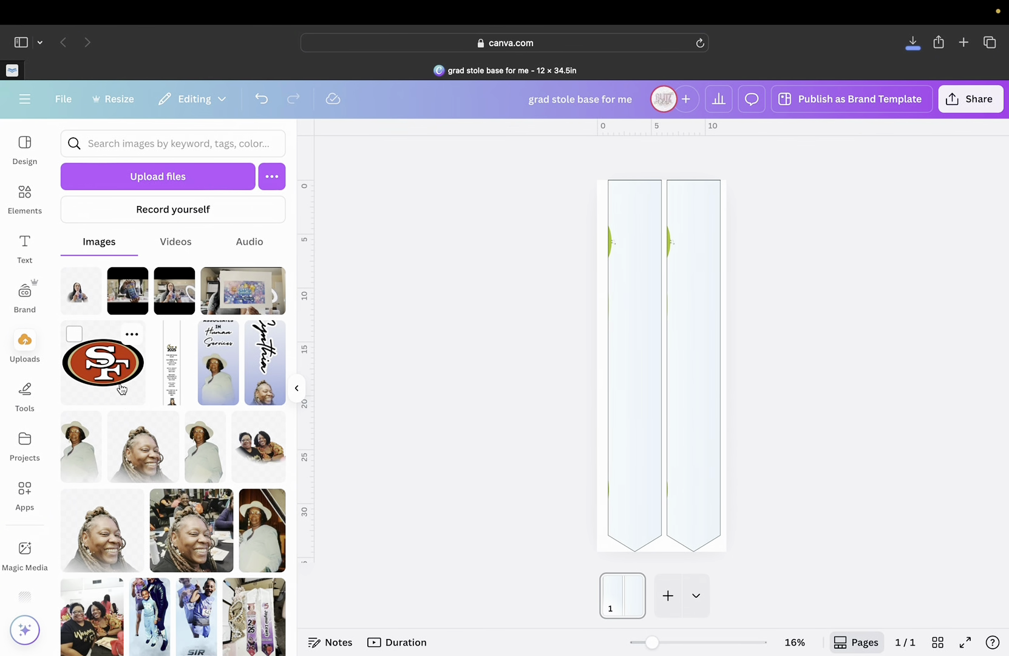
pyautogui.click(172, 380)
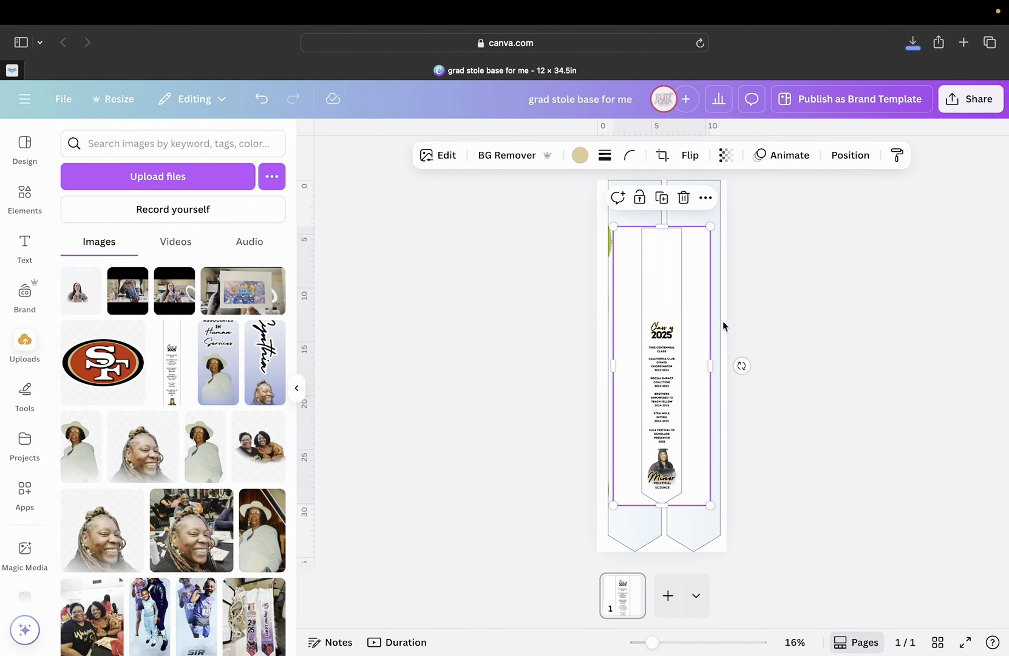
pyautogui.moveTo(660, 316); pyautogui.dragTo(630, 261)
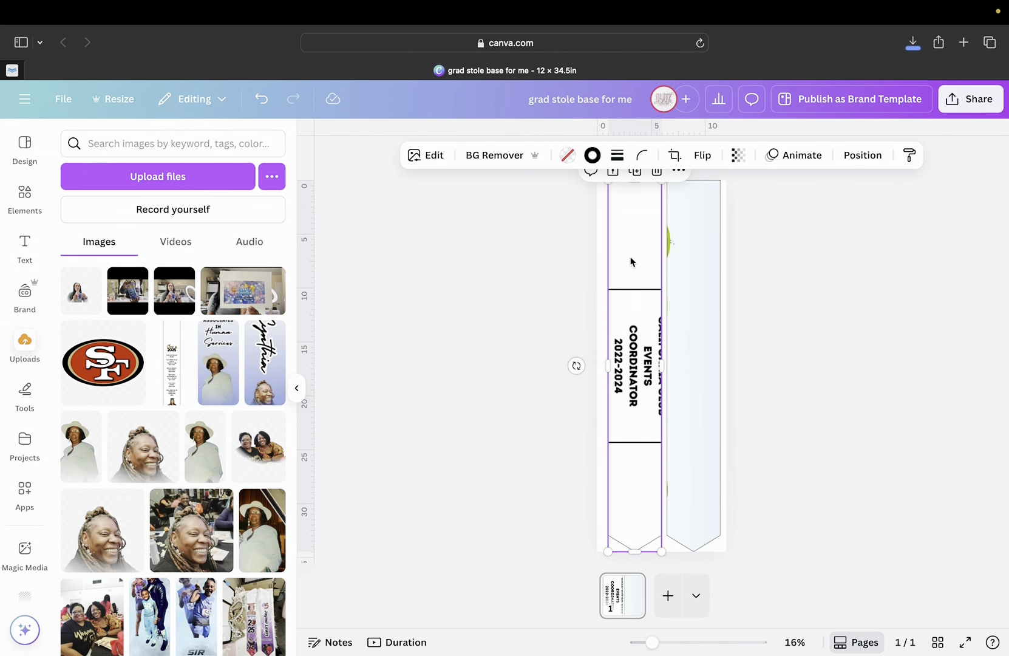
pyautogui.press('Delete')
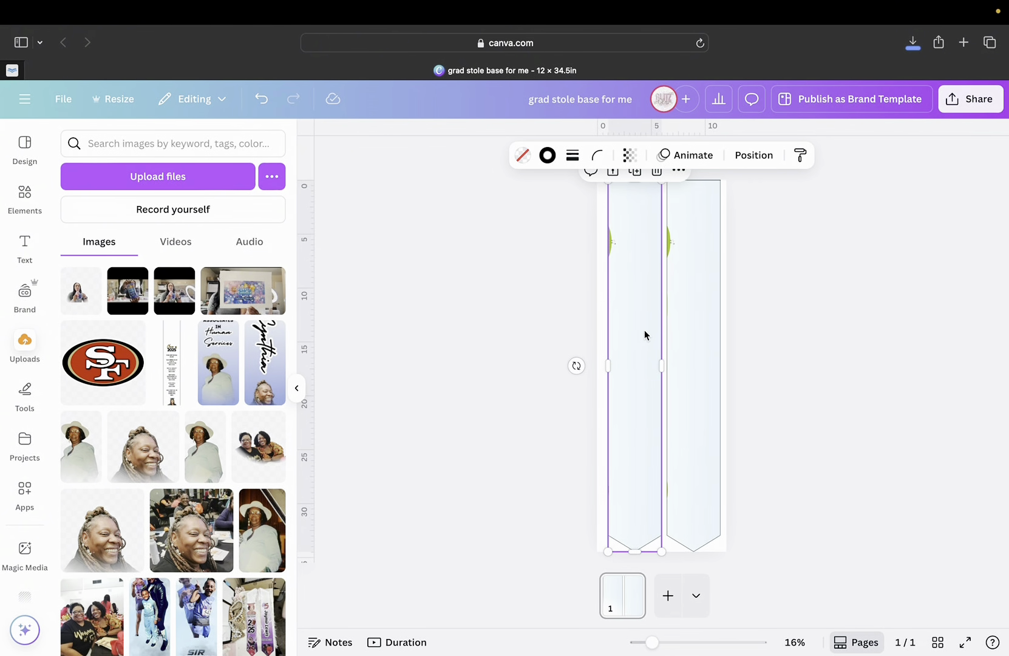
pyautogui.moveTo(784, 5)
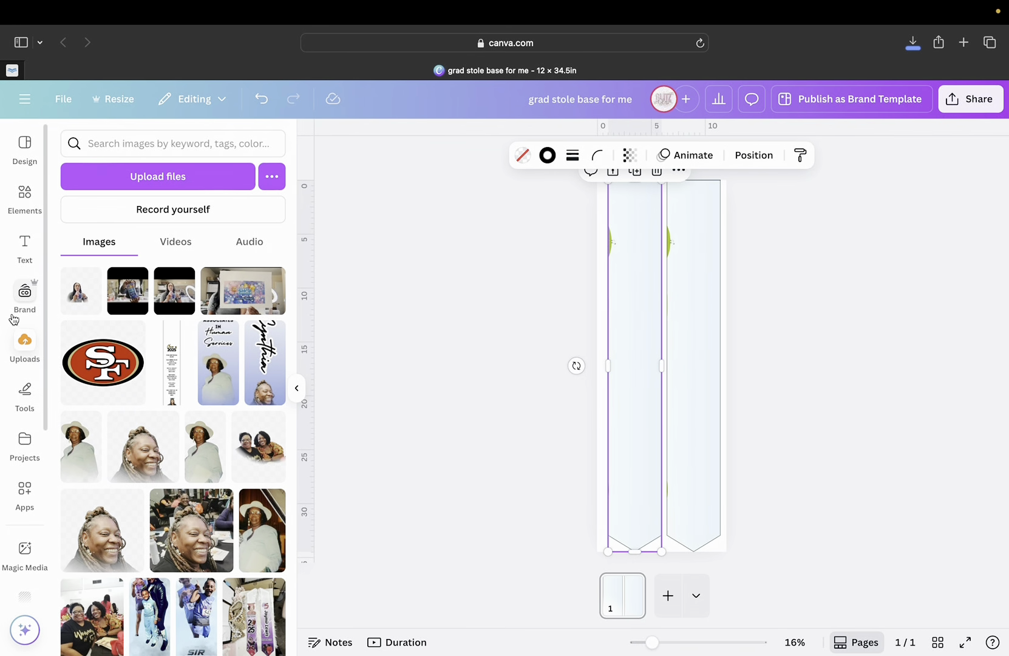
# Select the left stole panel.
pyautogui.click(24, 195)
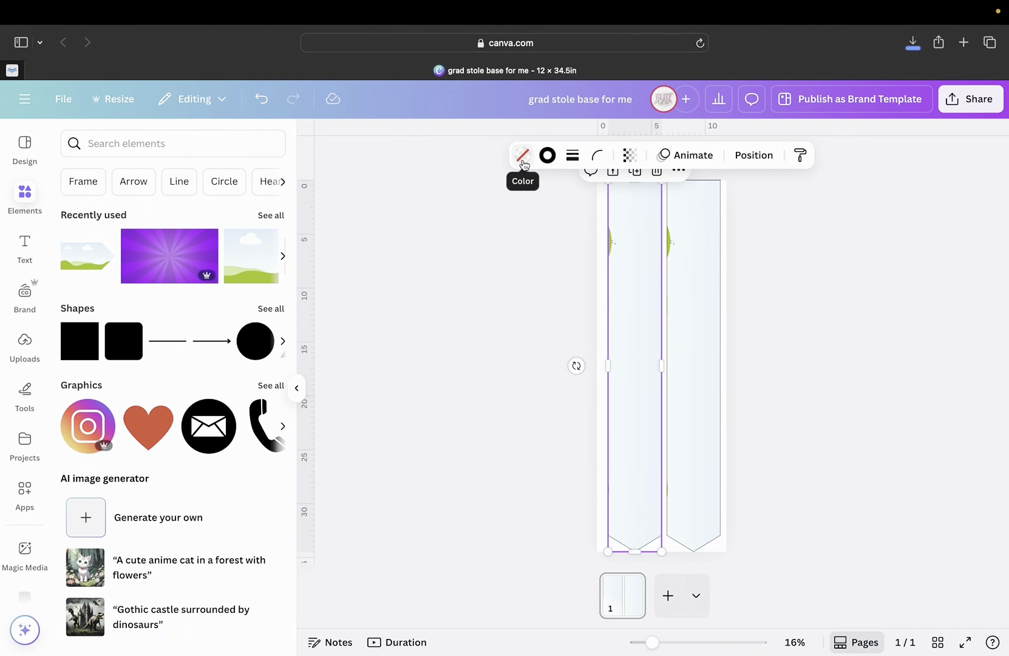
pyautogui.click(677, 271)
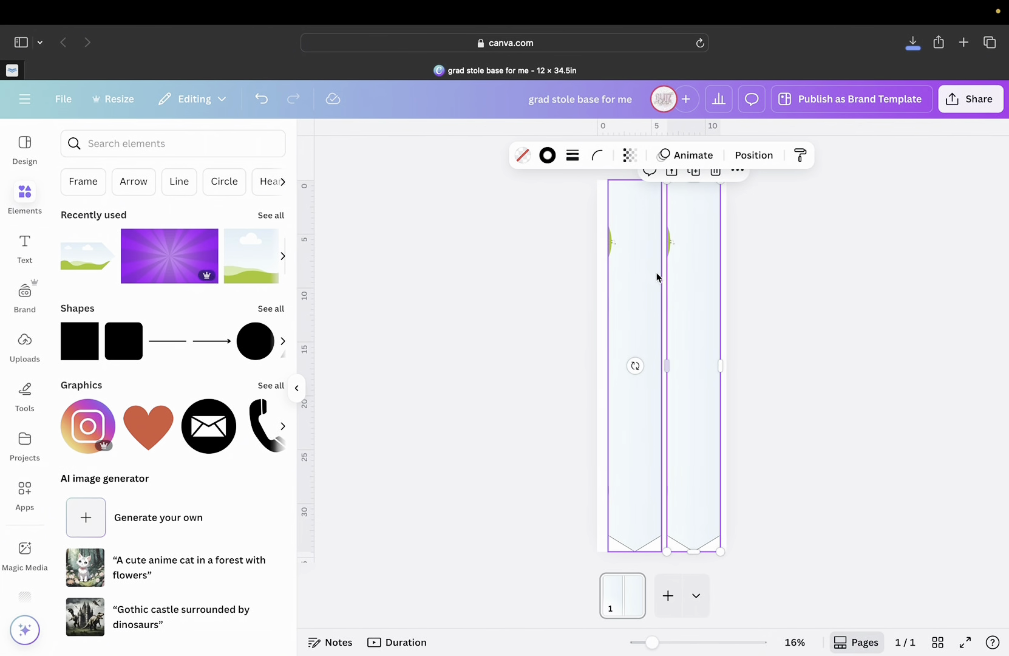
pyautogui.click(655, 269)
pyautogui.click(695, 274)
pyautogui.click(642, 274)
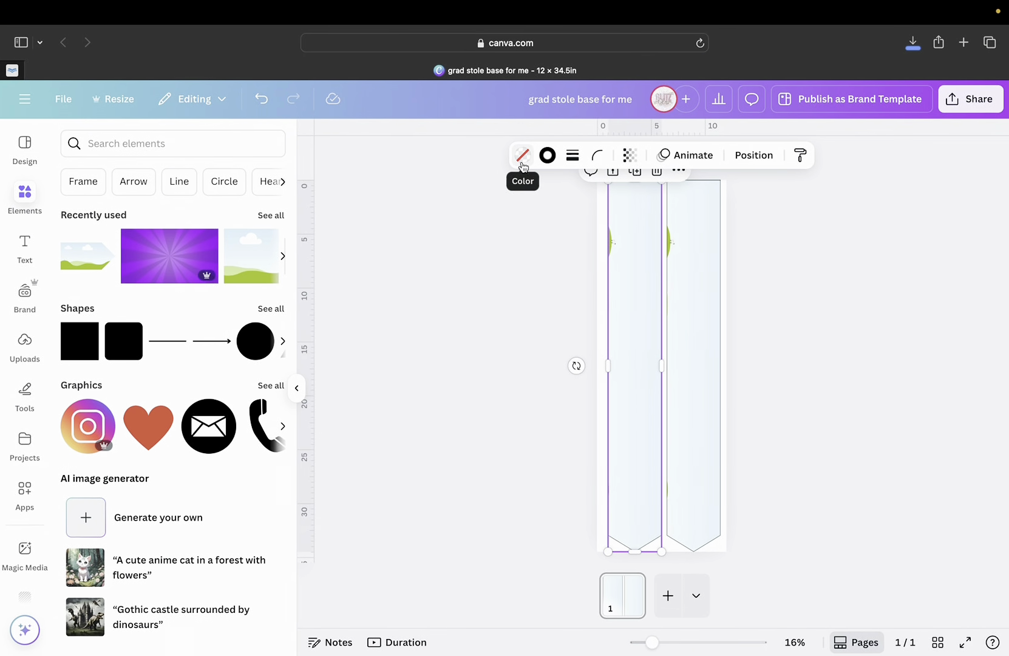
# Try solid fills on the left panel: grey, lilac, purple, violet, mauve, near-black, light pink.
pyautogui.click(521, 157)
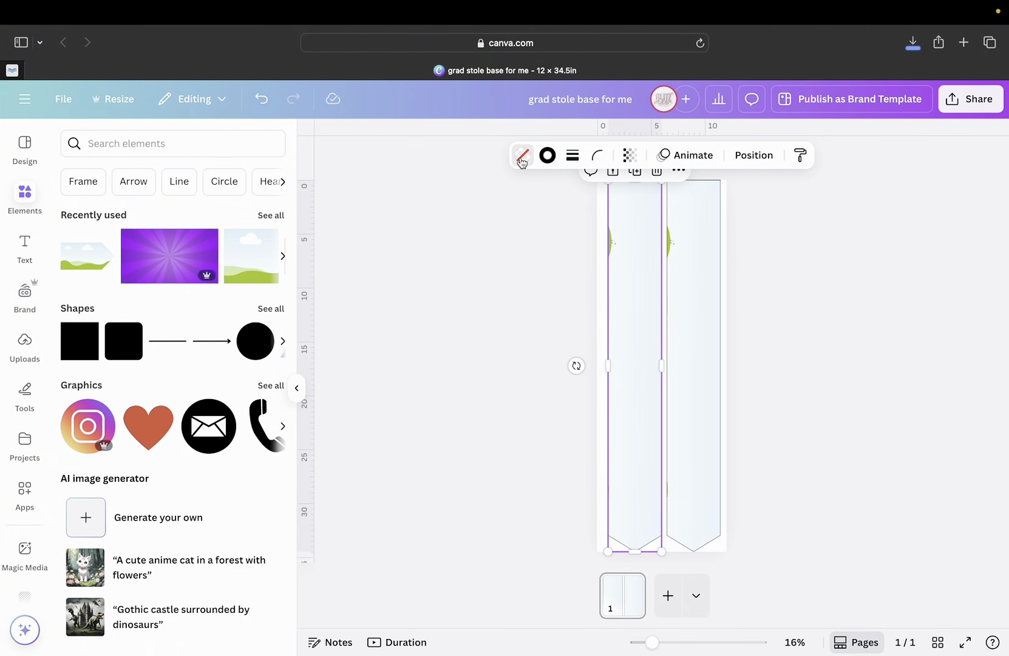
pyautogui.click(154, 434)
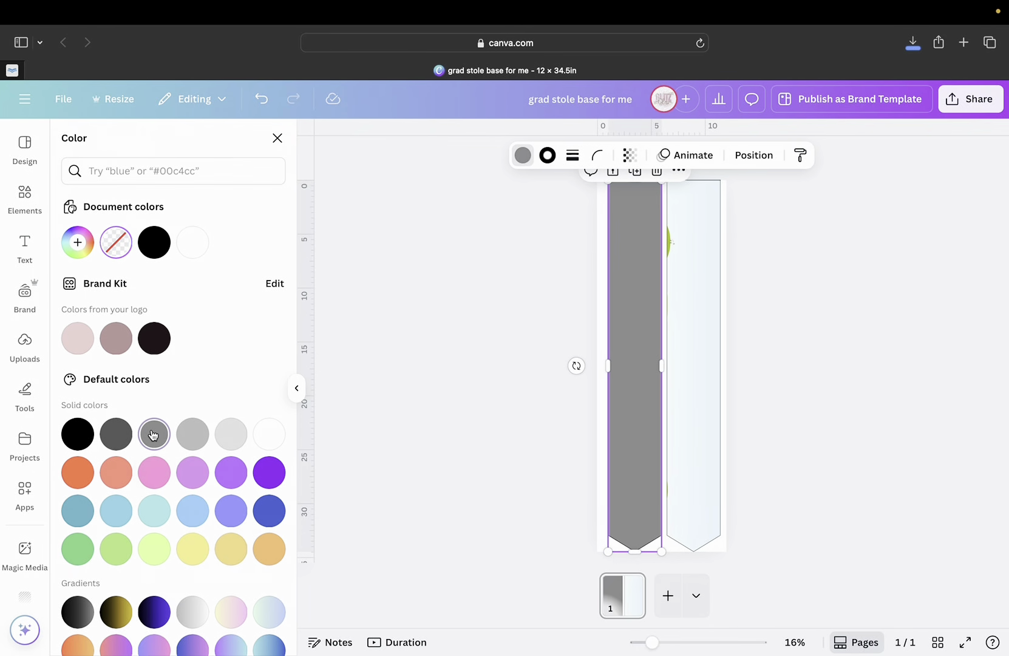
pyautogui.click(195, 475)
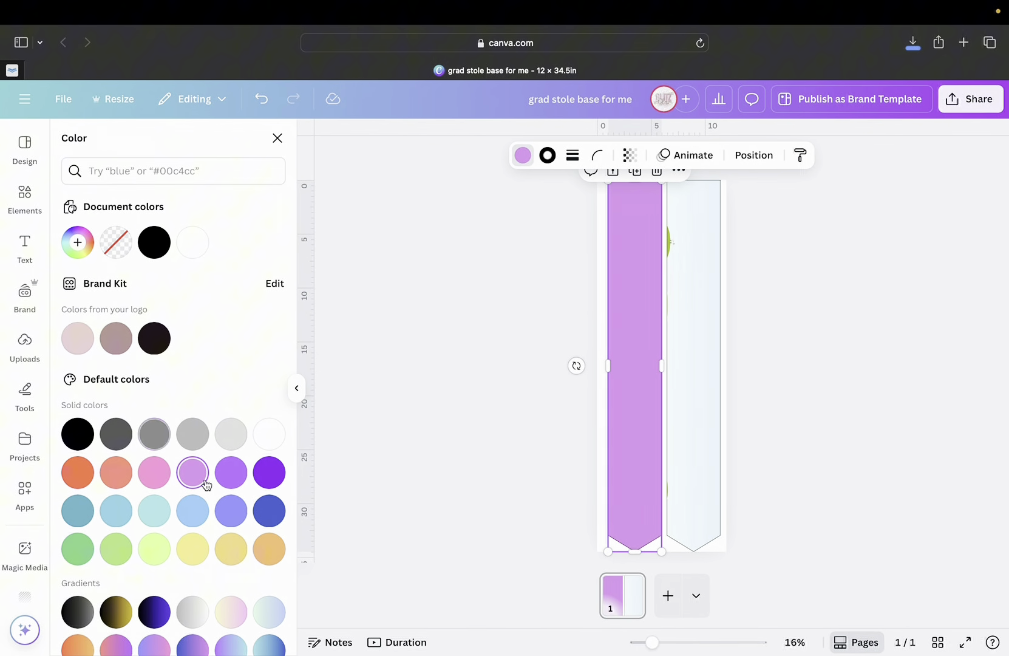
pyautogui.click(245, 483)
pyautogui.click(272, 479)
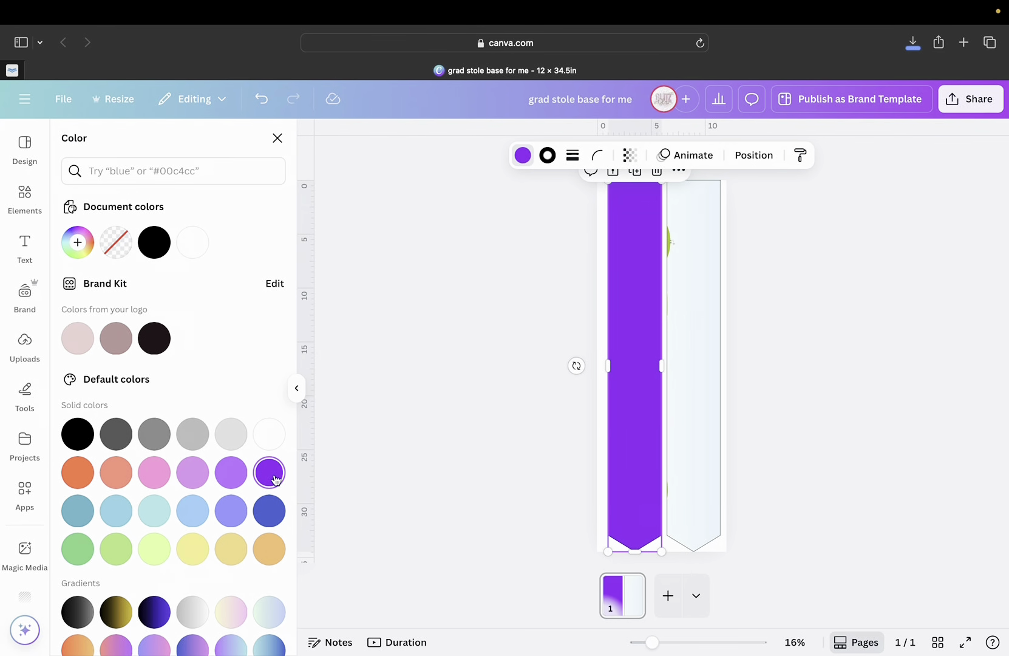
pyautogui.click(116, 338)
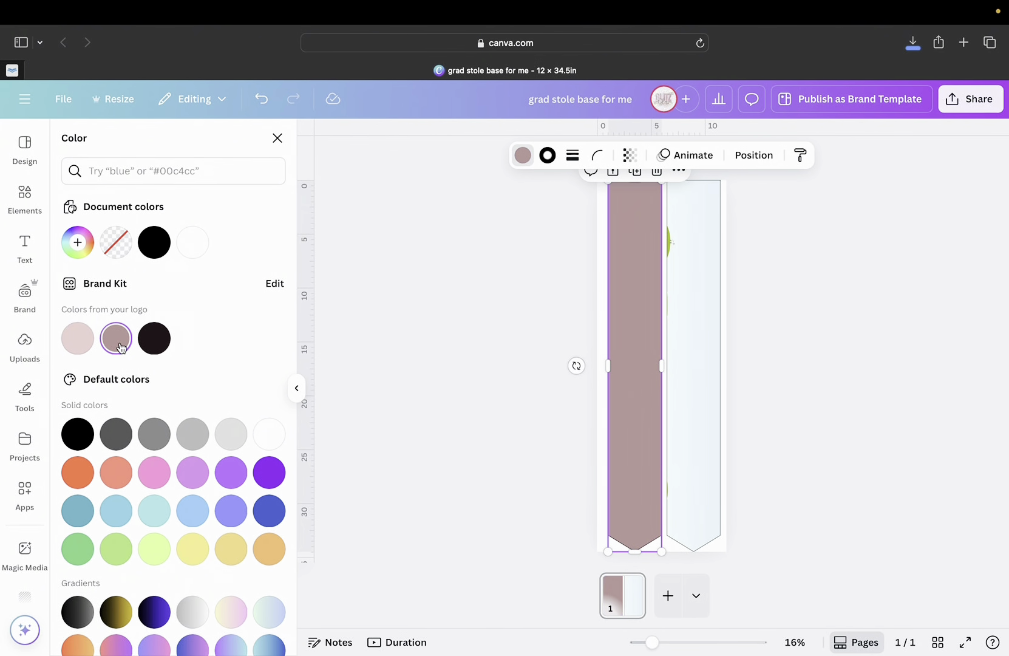
pyautogui.click(155, 338)
pyautogui.click(86, 344)
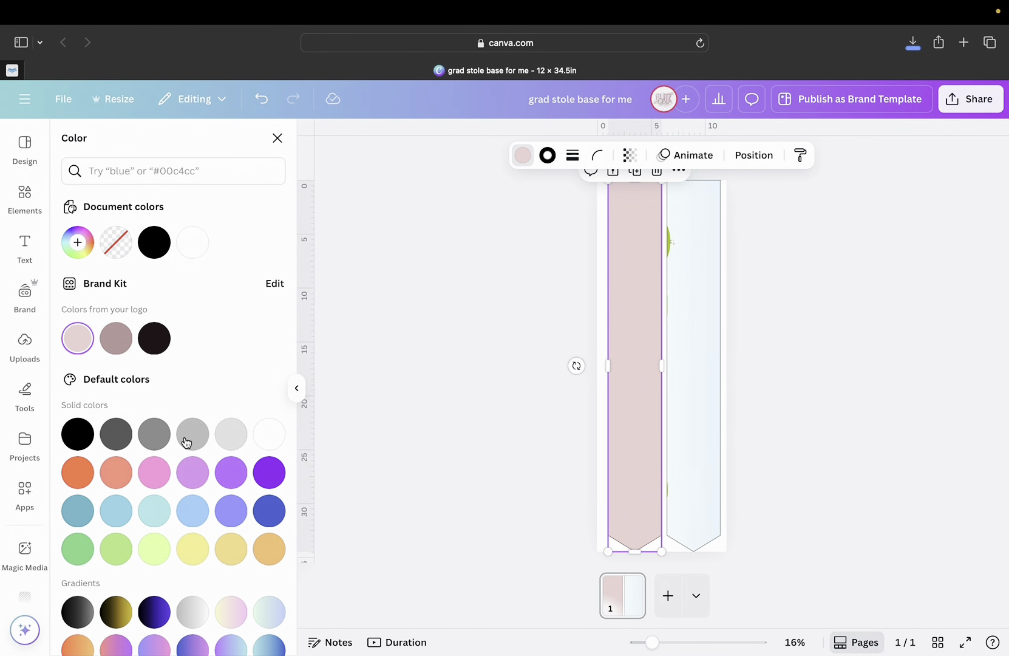
# Try pastel, blue-purple, teal-blue and purple-to-orange preset gradients on the panel.
pyautogui.scroll(-2, 188, 510)
pyautogui.click(220, 562)
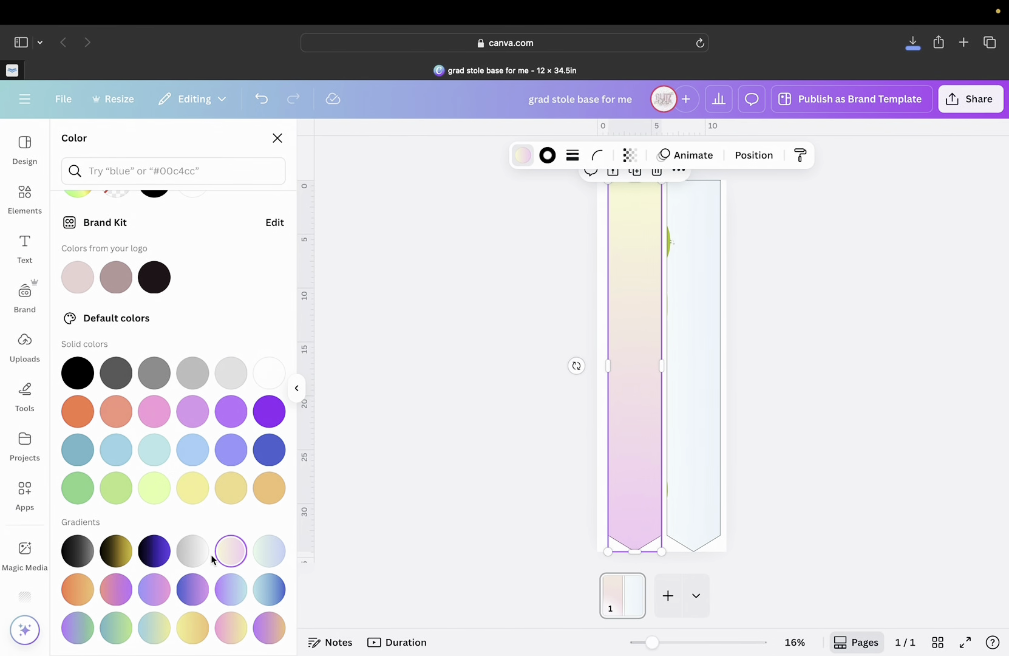
pyautogui.click(204, 593)
pyautogui.click(232, 590)
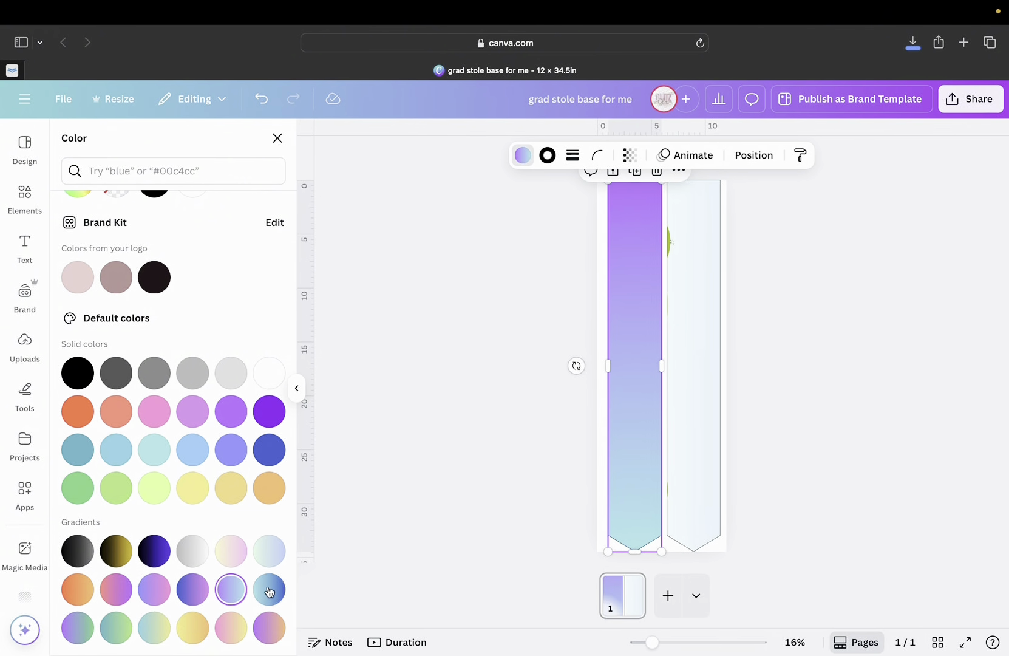
pyautogui.click(270, 590)
pyautogui.click(268, 629)
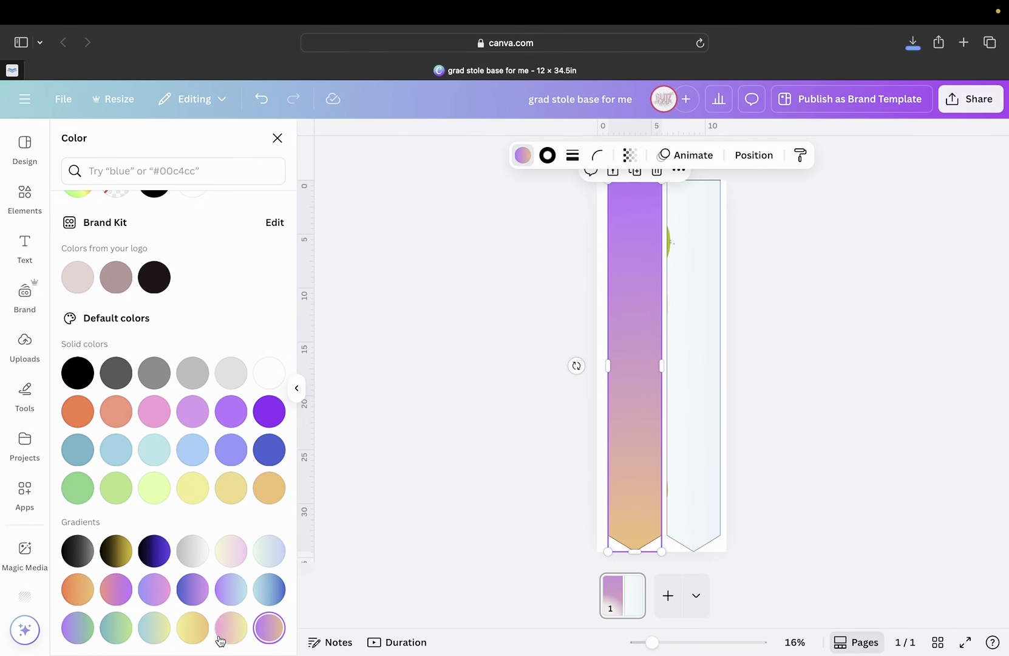
pyautogui.click(195, 629)
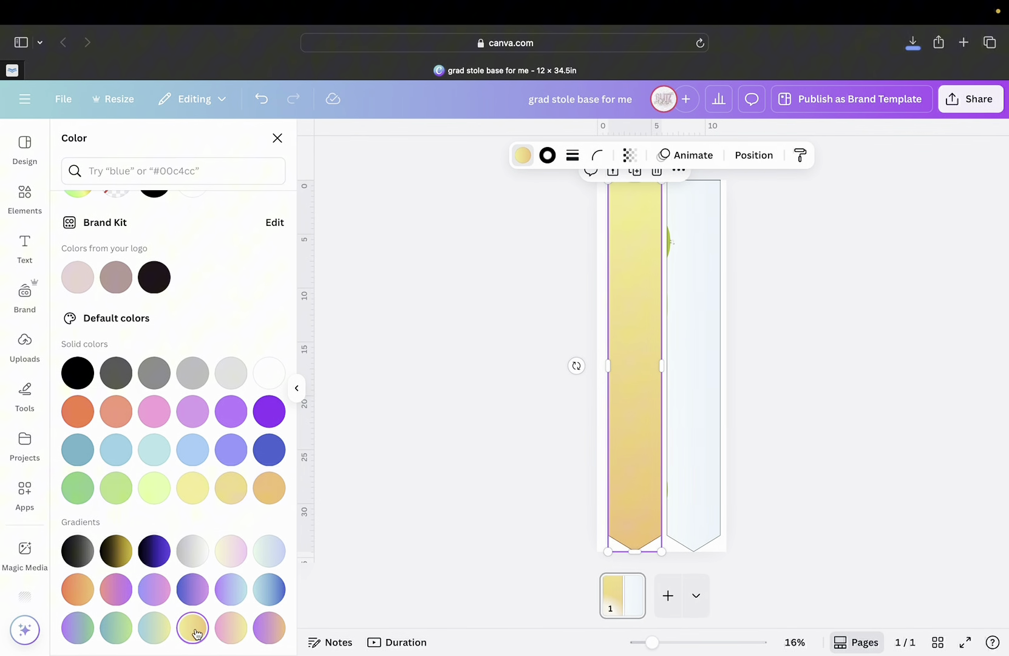
# Try more preset gradients, settling on the pale yellow-to-pink one.
pyautogui.click(152, 630)
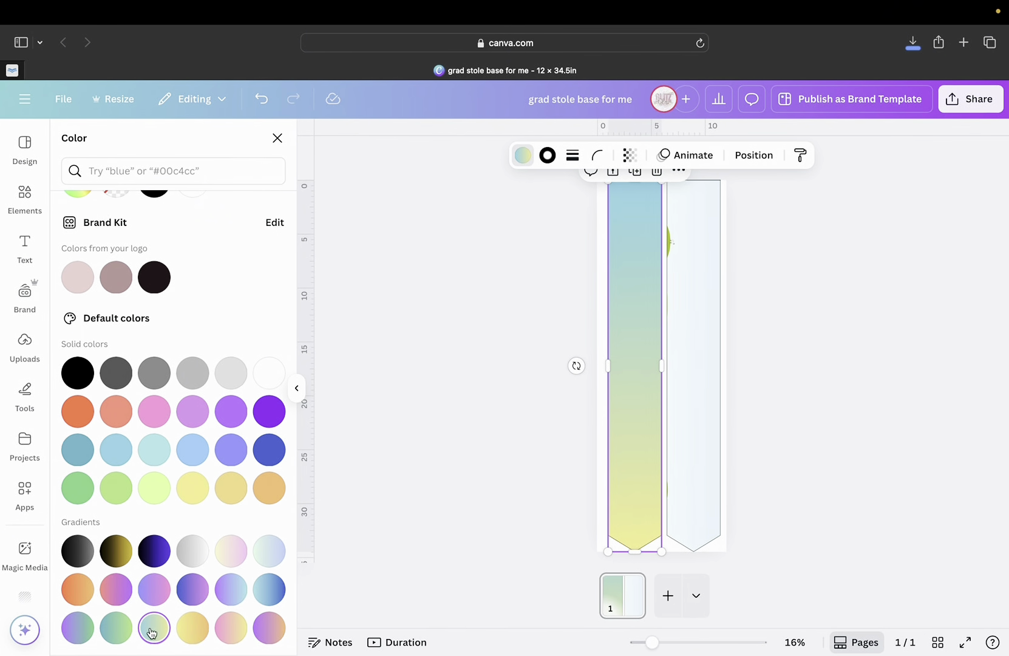
pyautogui.click(81, 628)
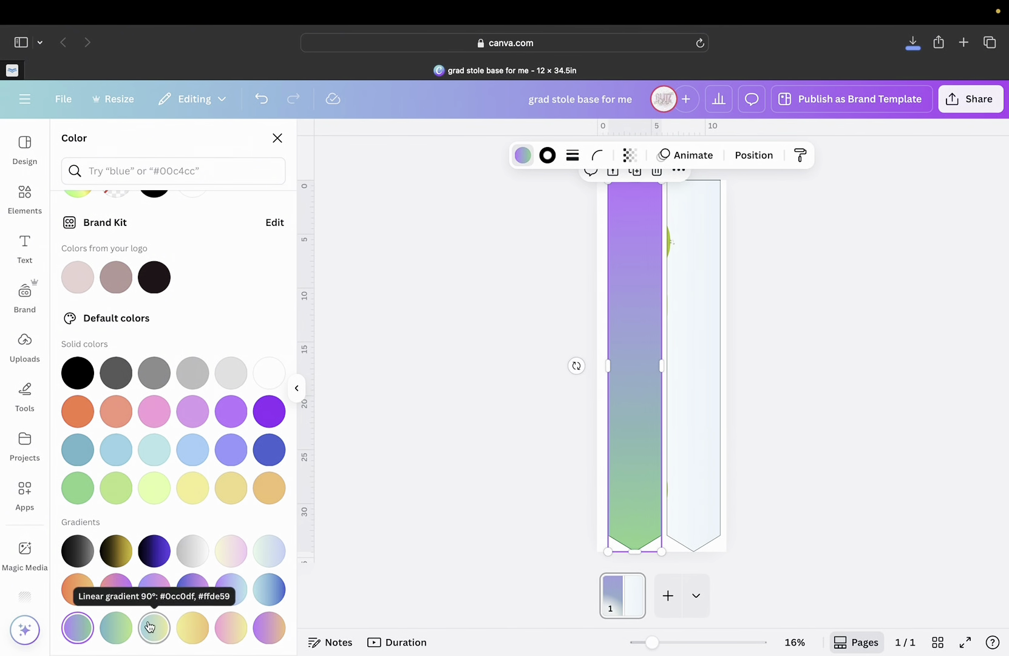
pyautogui.click(182, 557)
pyautogui.click(155, 553)
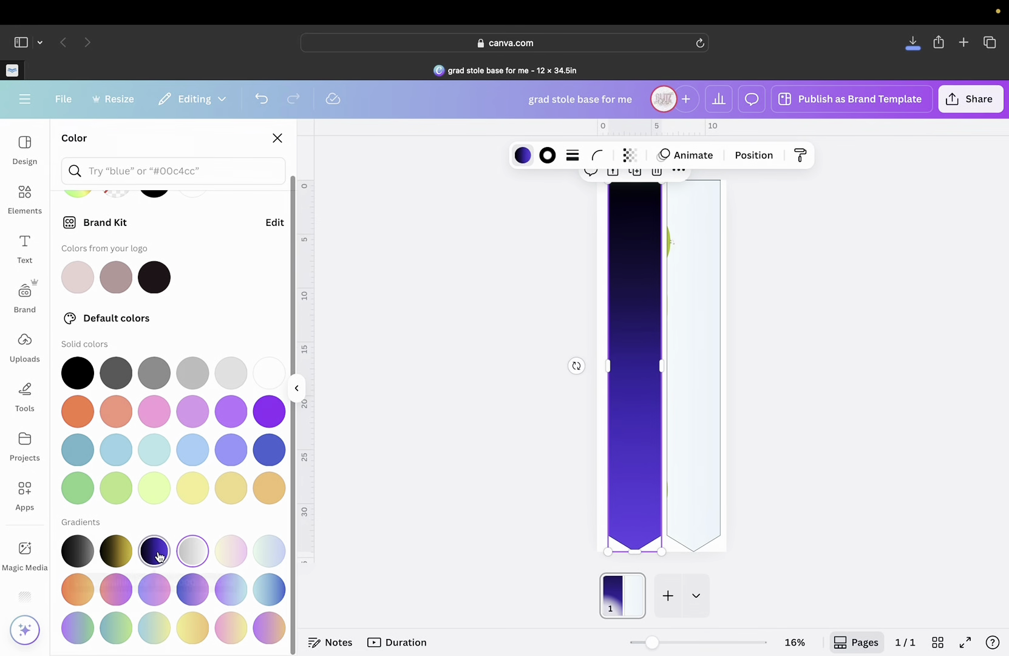
pyautogui.click(193, 557)
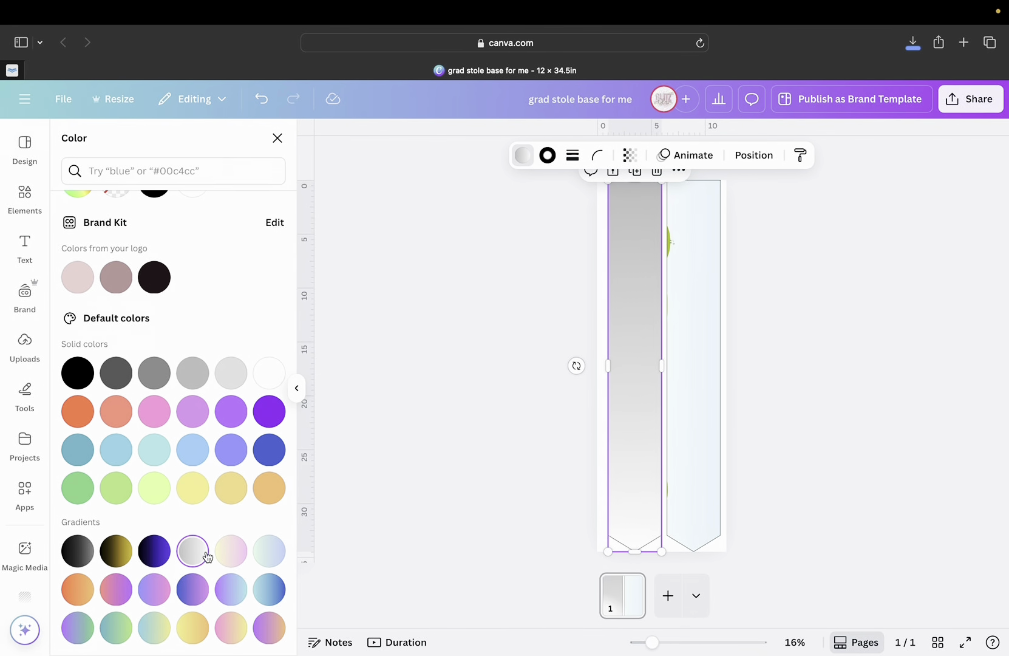
pyautogui.click(231, 551)
pyautogui.scroll(2, 199, 541)
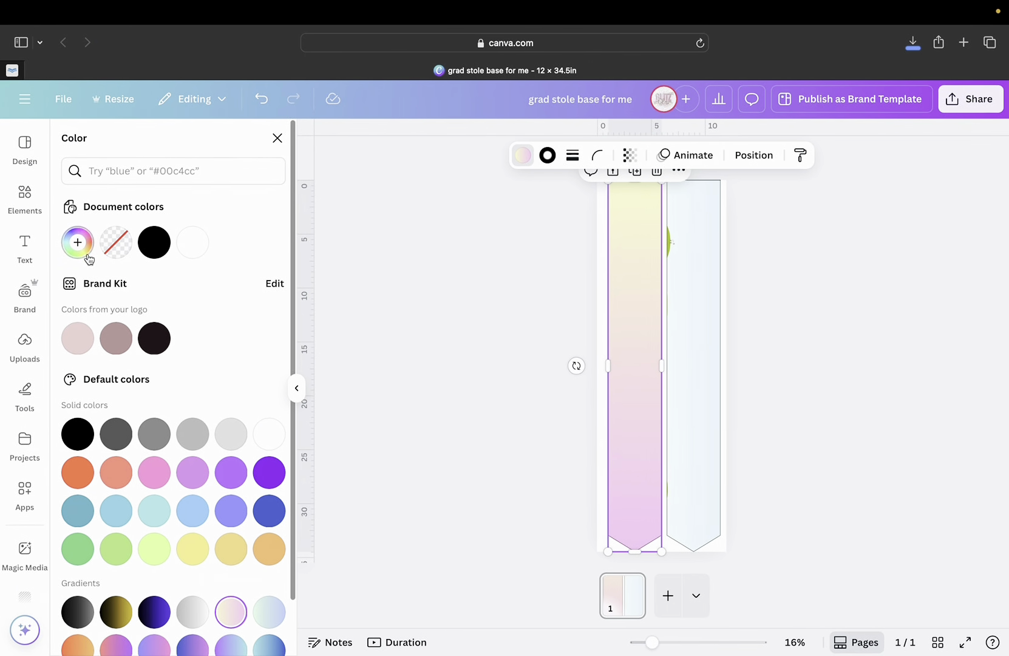
# Darken the first stop of the left panel's gradient to black.
pyautogui.click(78, 244)
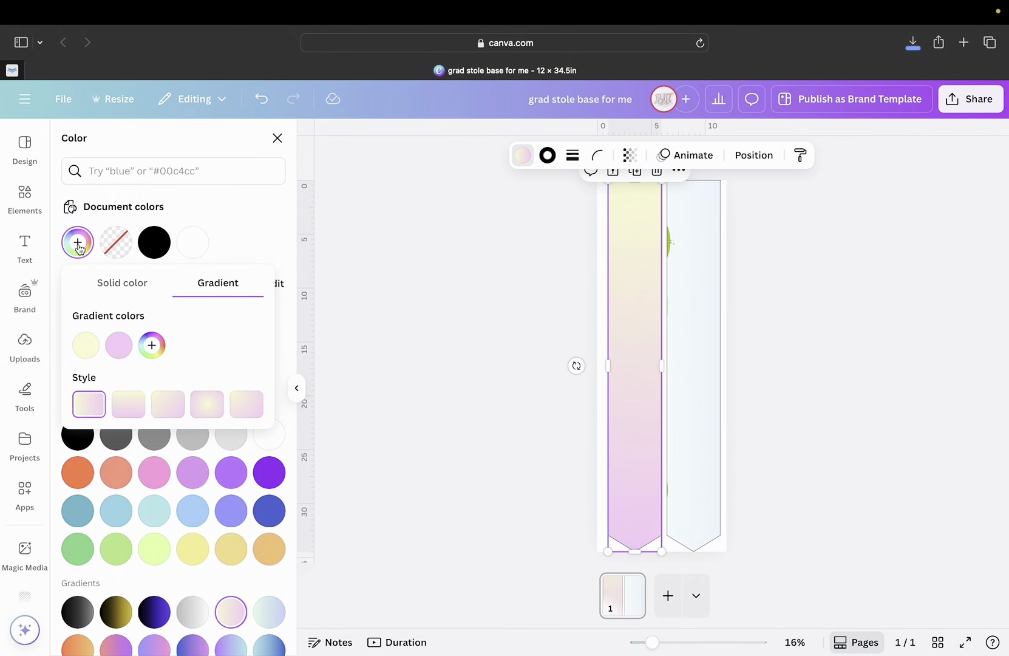
pyautogui.click(86, 346)
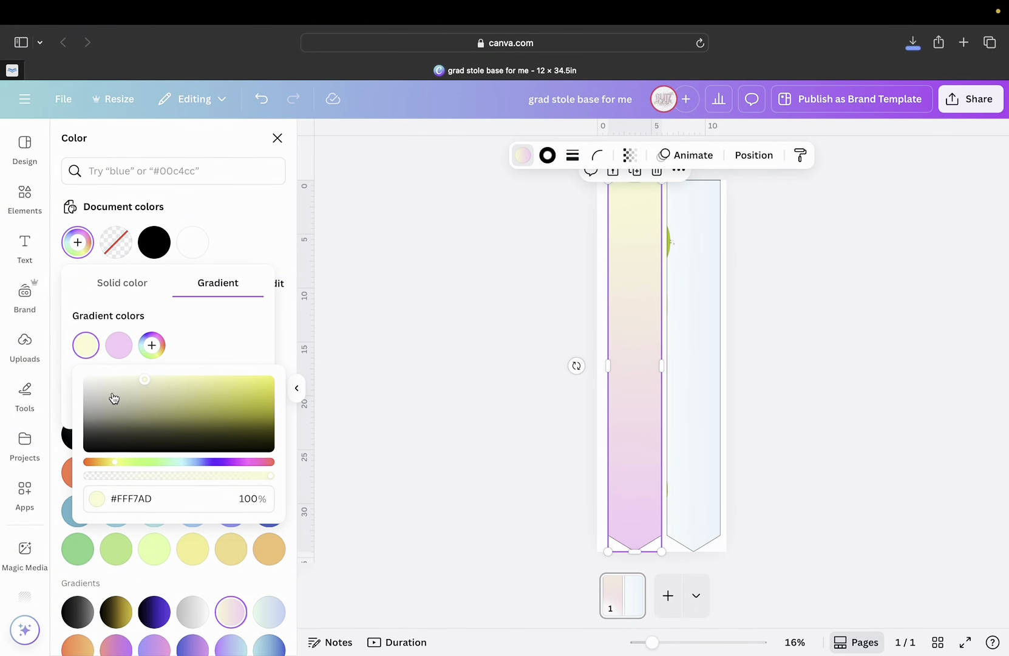
pyautogui.click(93, 349)
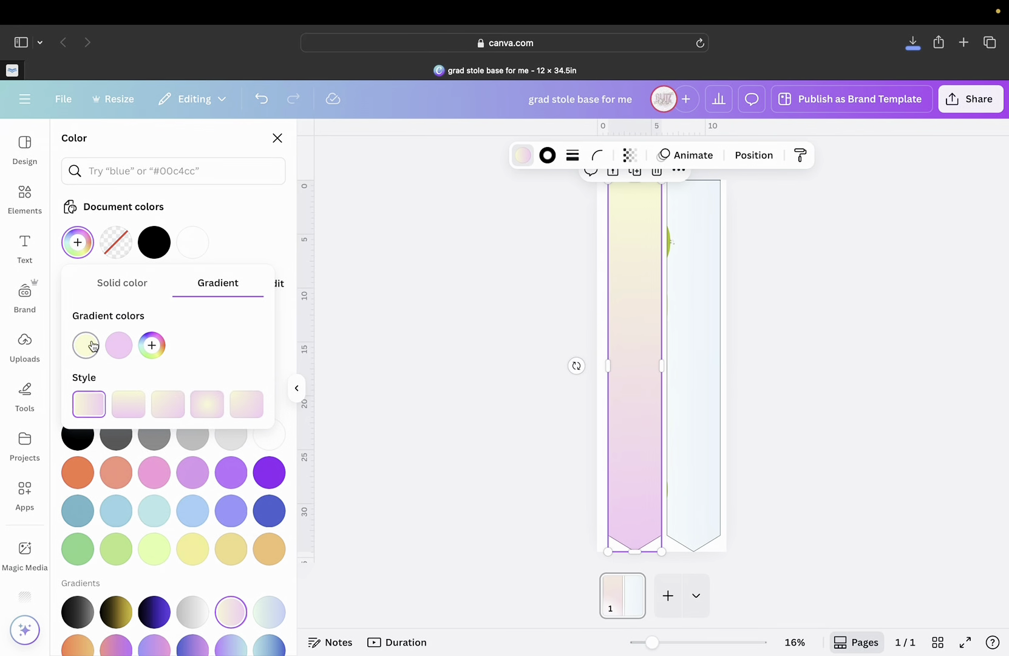
pyautogui.click(88, 346)
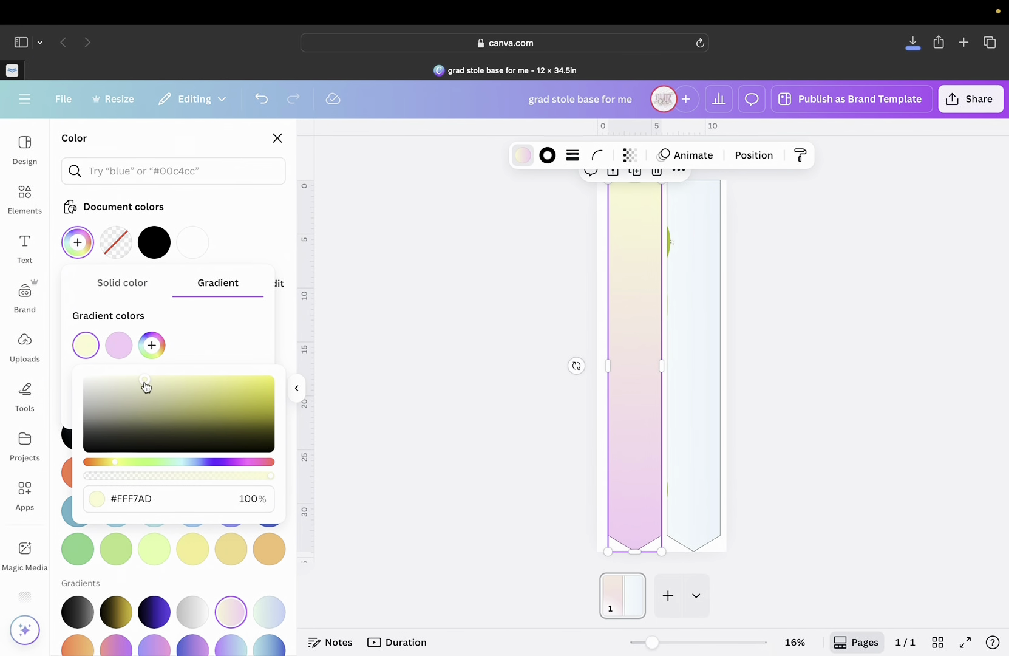
pyautogui.moveTo(146, 387); pyautogui.dragTo(77, 466)
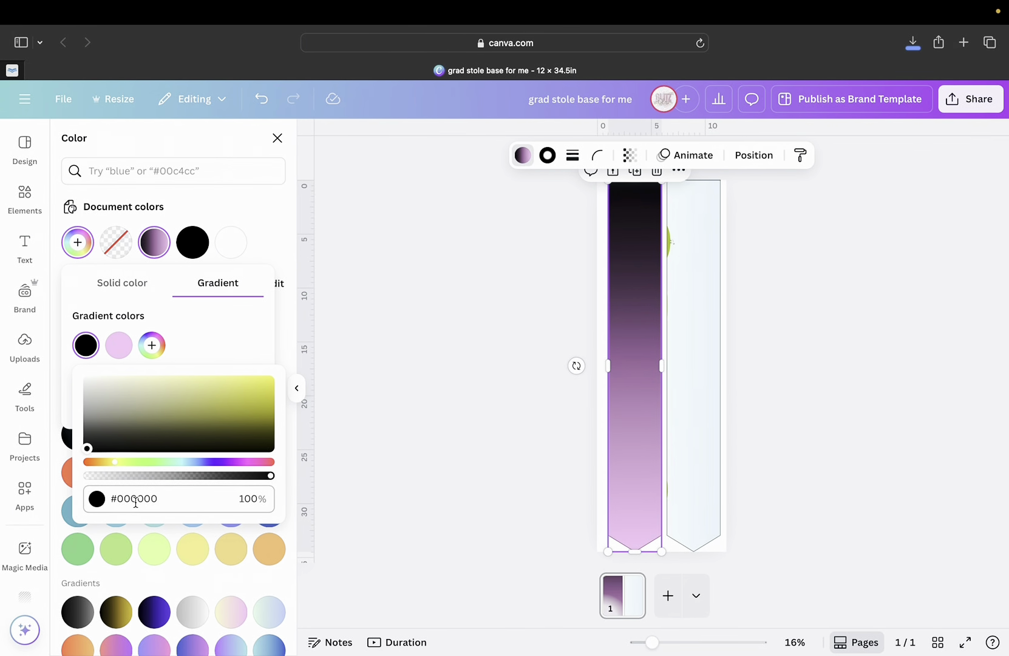
# Turn the second pink gradient stop black as well, then start a new browser tab.
pyautogui.click(118, 345)
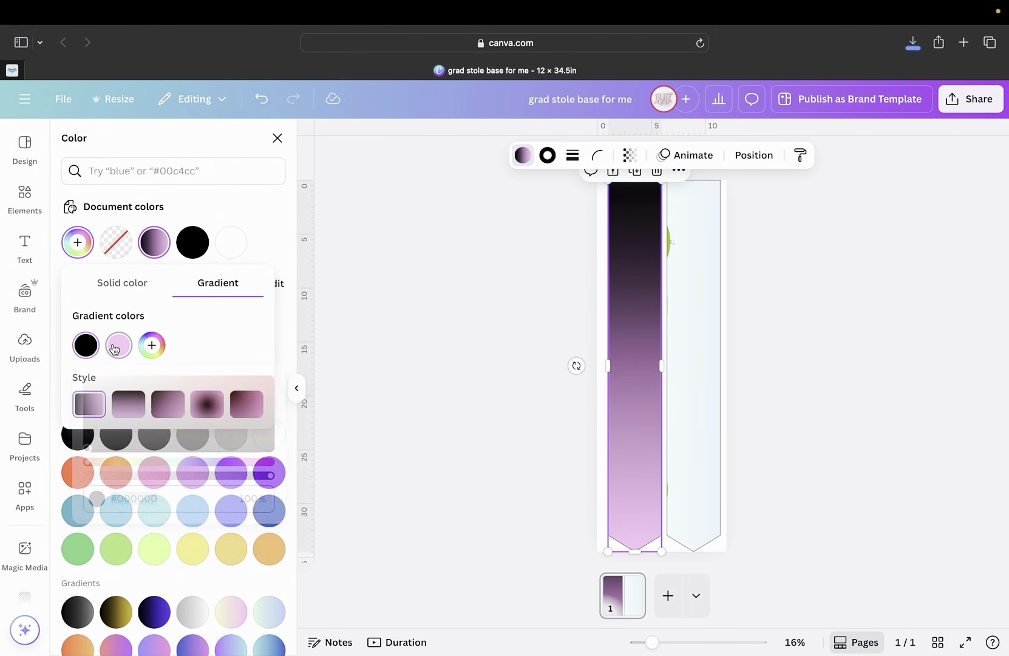
pyautogui.moveTo(180, 379); pyautogui.dragTo(113, 463)
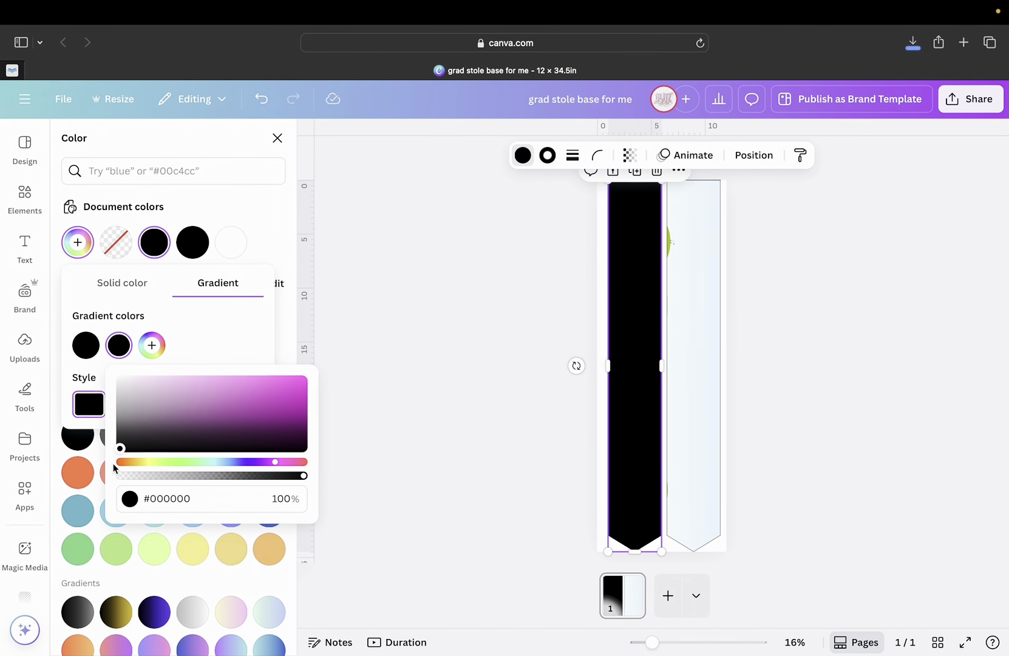
pyautogui.click(185, 334)
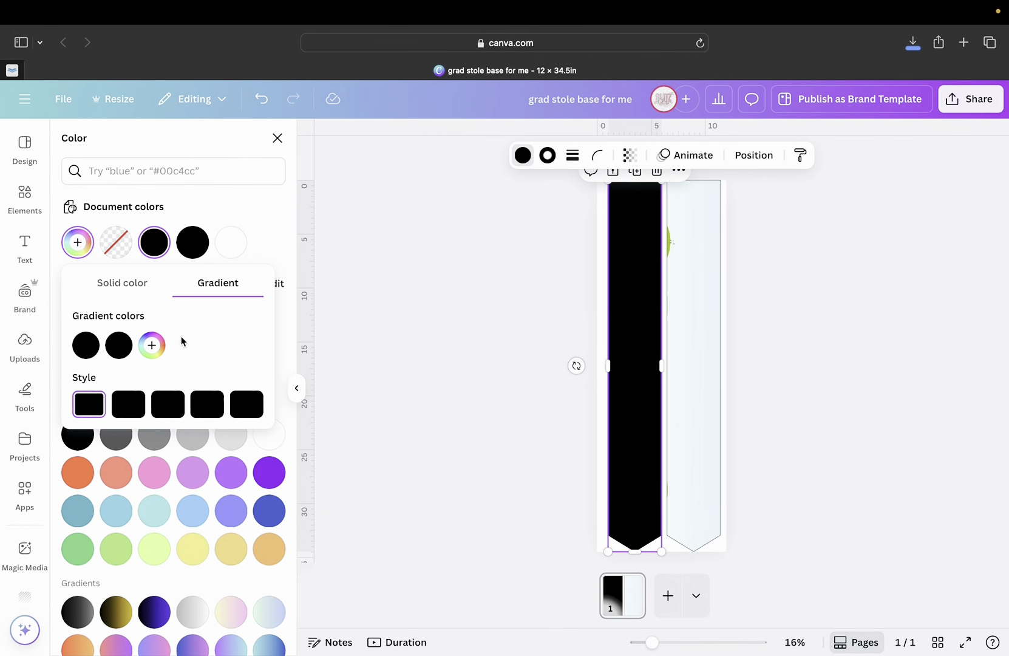
pyautogui.click(86, 345)
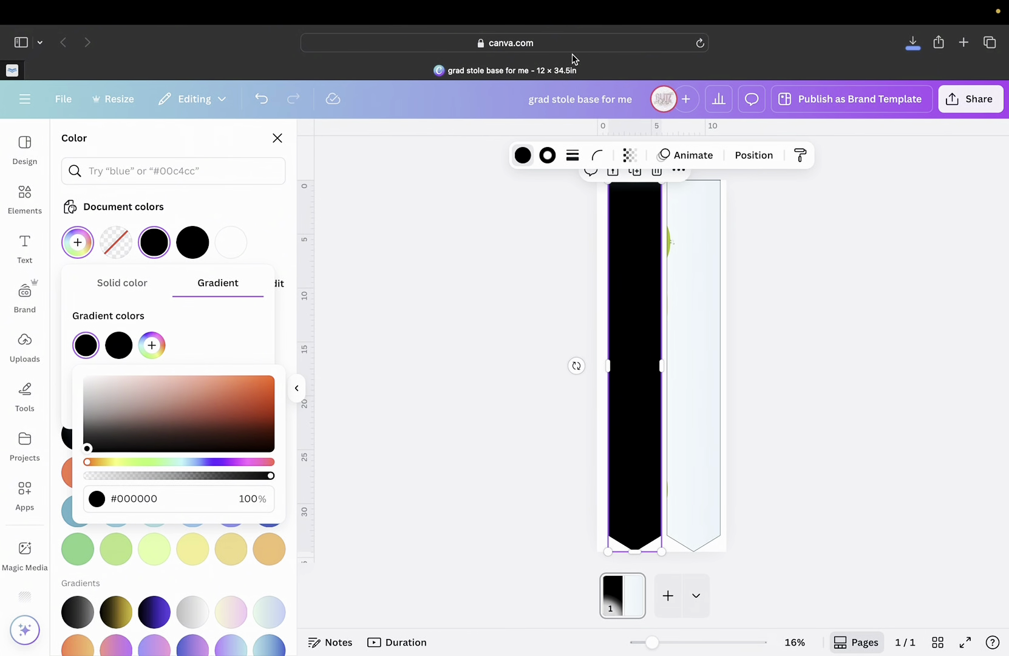
pyautogui.click(964, 42)
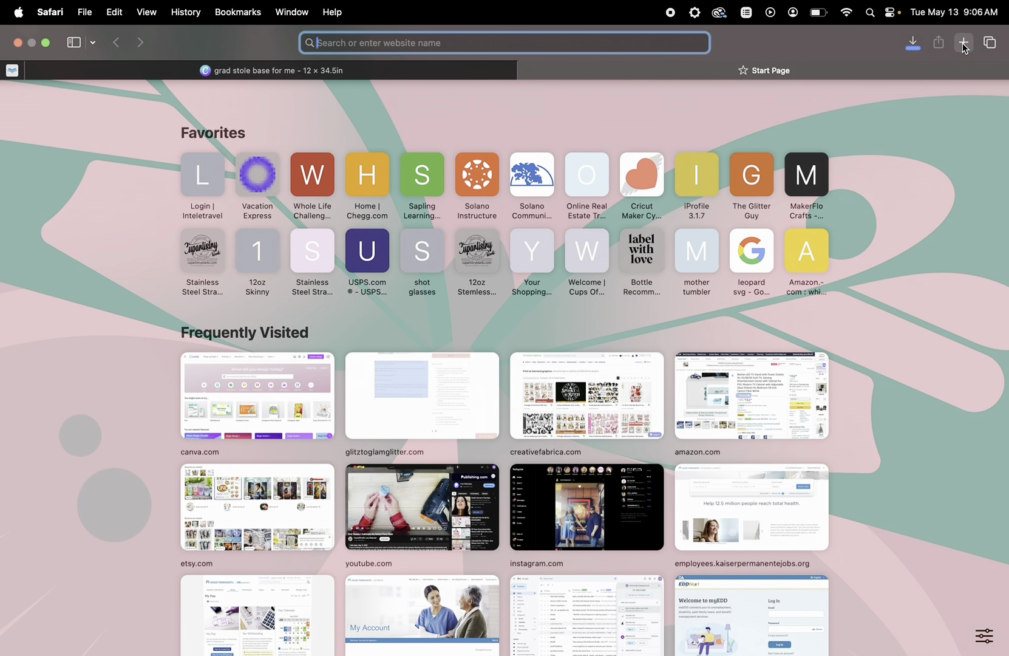
# Go to the Google homepage in the new tab.
pyautogui.write('color')
pyautogui.press('BackSpace')
pyautogui.press('BackSpace')
pyautogui.press('BackSpace')
pyautogui.press('BackSpace')
pyautogui.press('BackSpace')
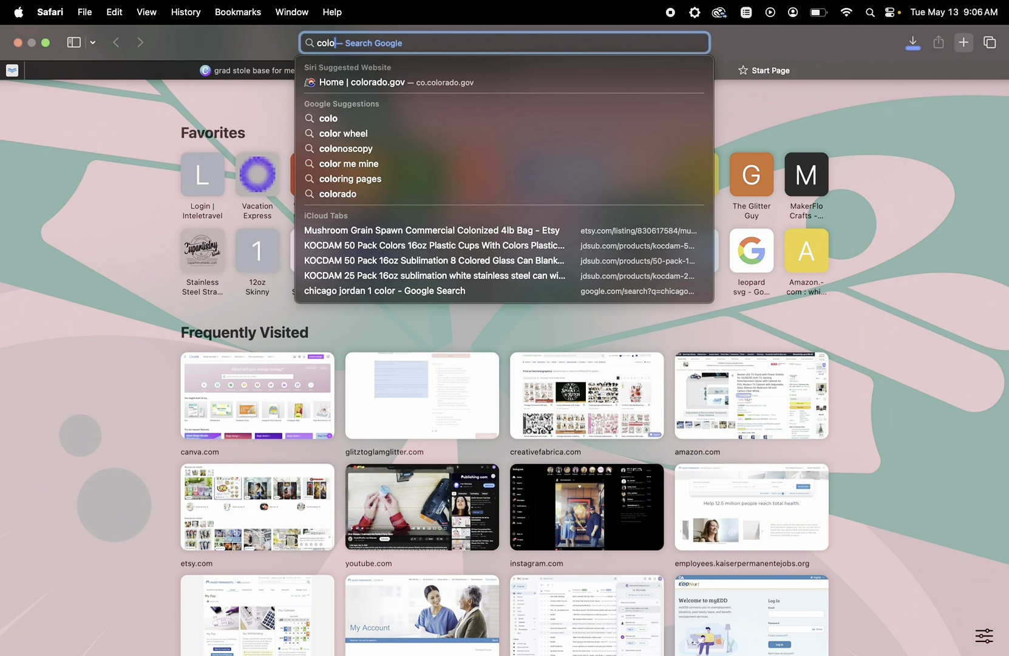
pyautogui.write('google.com')
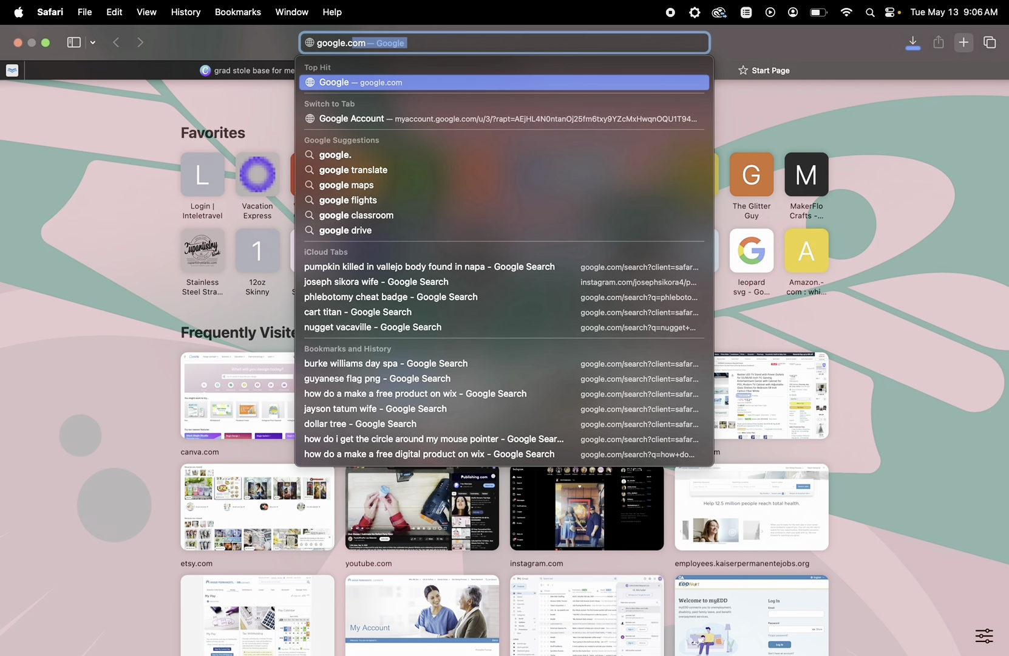
pyautogui.press('Return')
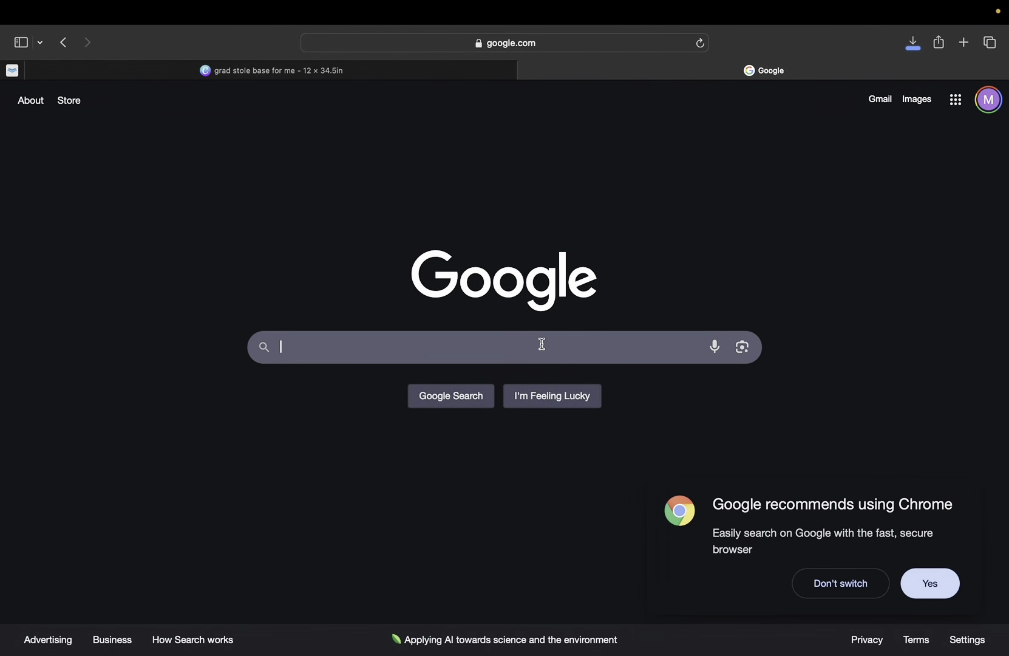
# Search 'color code for gold' and preview the Pure Gold Color Scheme image.
pyautogui.click(541, 343)
pyautogui.write('color code for ')
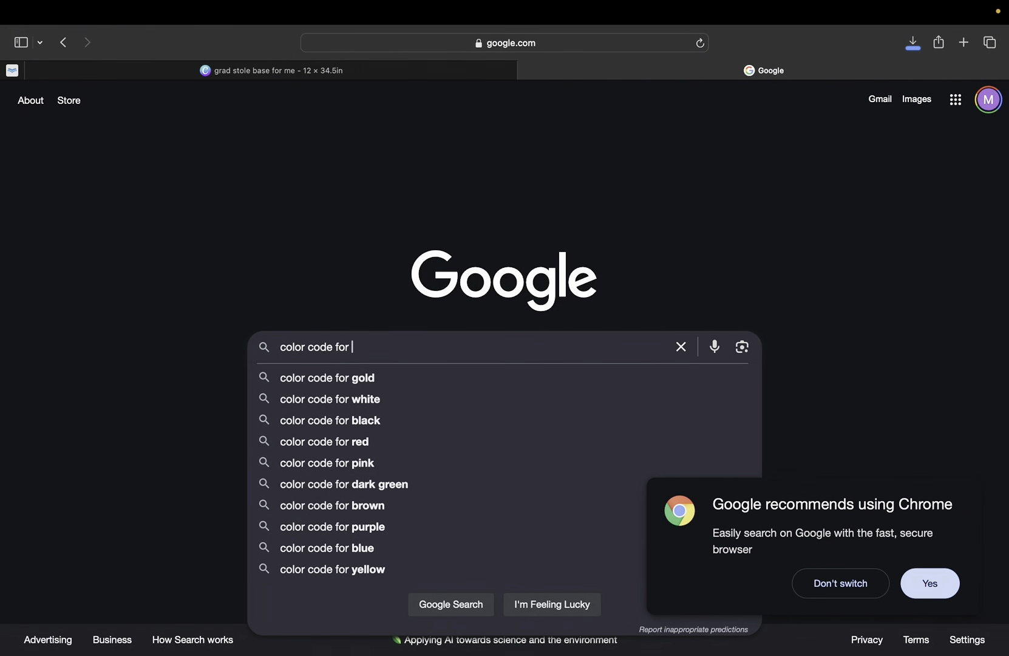
pyautogui.write('gold')
pyautogui.press('Return')
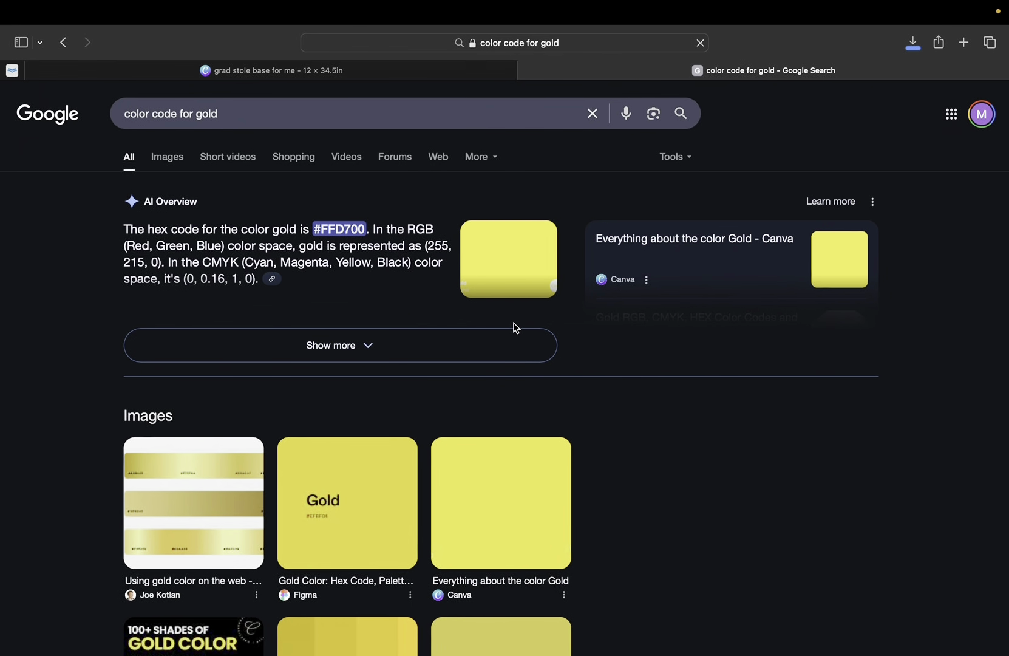
pyautogui.scroll(-2, 509, 469)
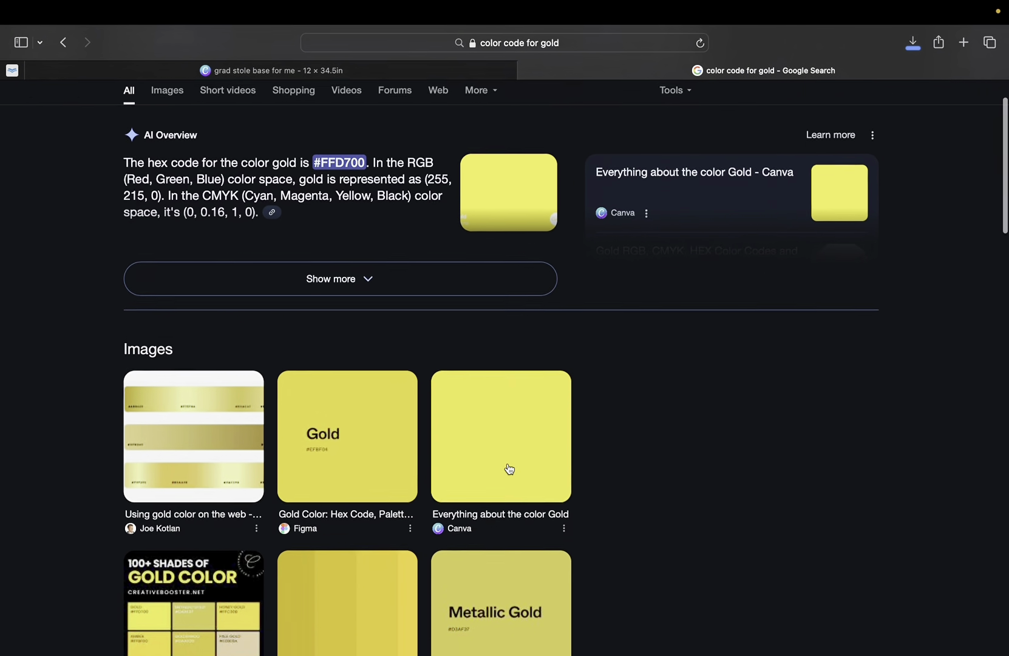
pyautogui.scroll(-5, 510, 469)
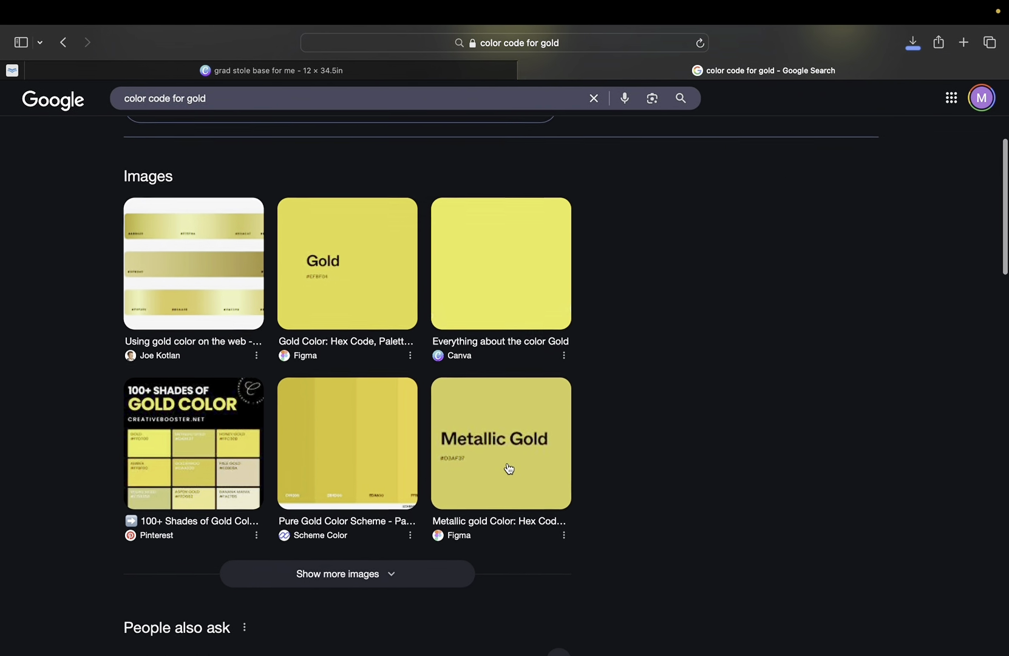
pyautogui.scroll(-2, 510, 468)
pyautogui.click(393, 436)
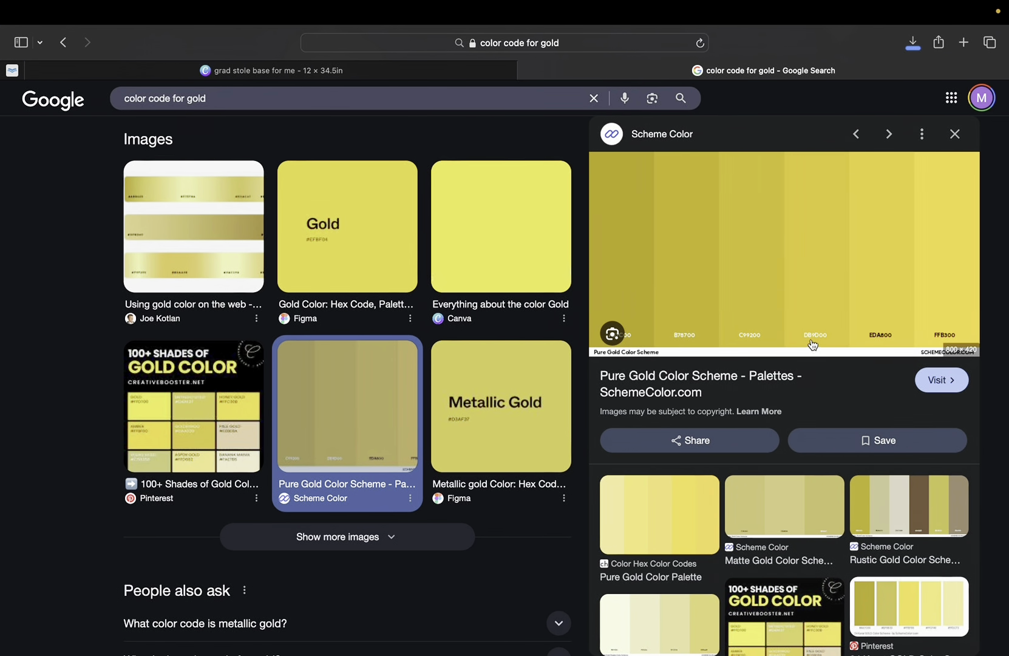
# Back in Canva, set the first gradient stop to #DB9B00, then lighten it to #FFC947.
pyautogui.click(438, 70)
pyautogui.click(143, 493)
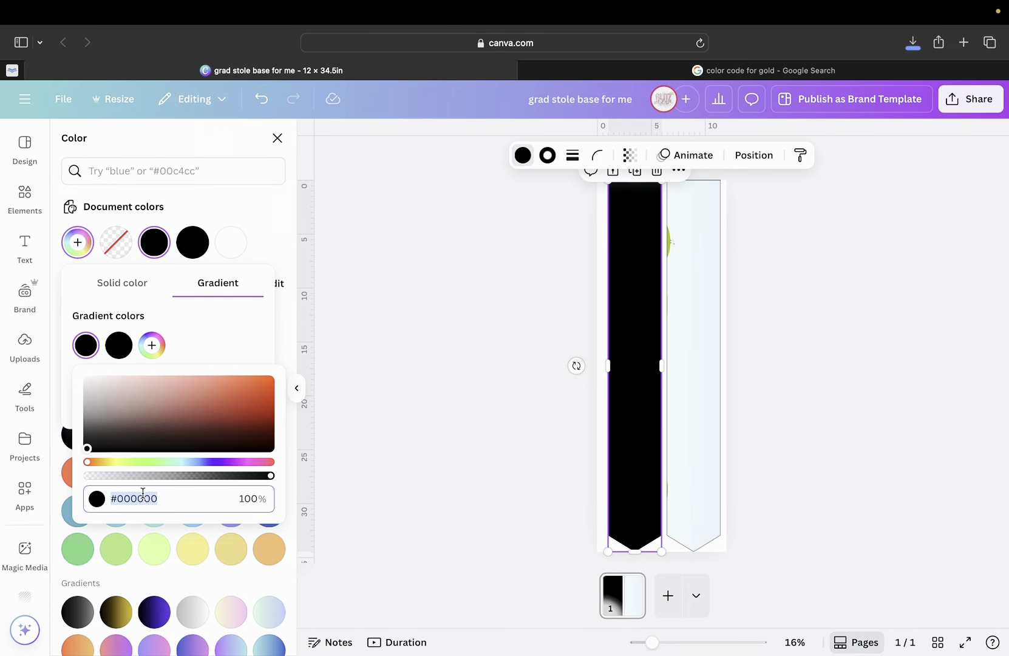
pyautogui.write('#DB9B0')
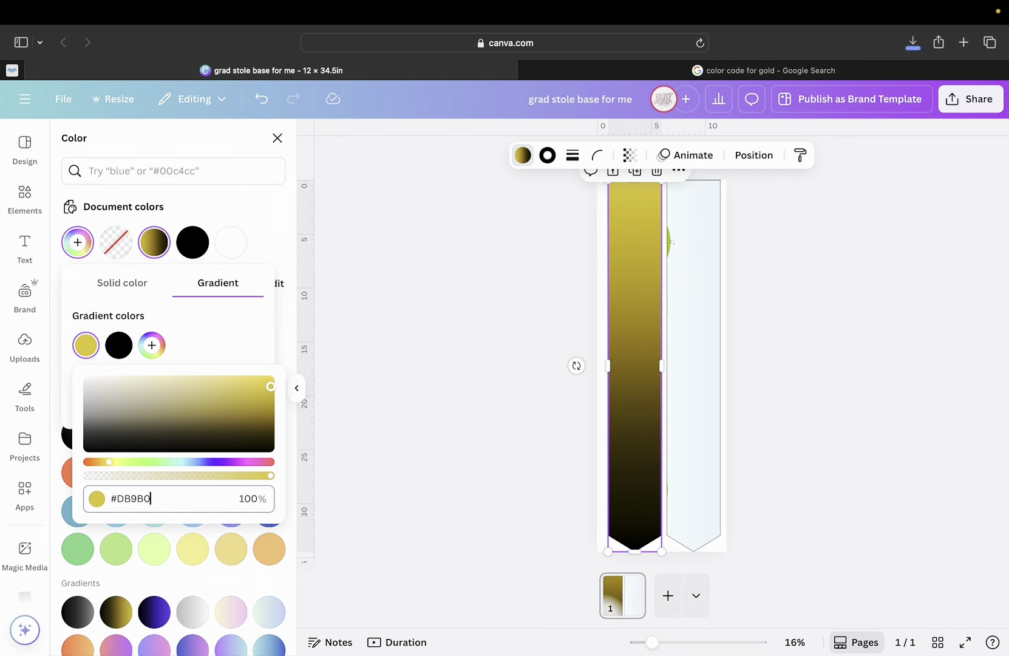
pyautogui.press('Return')
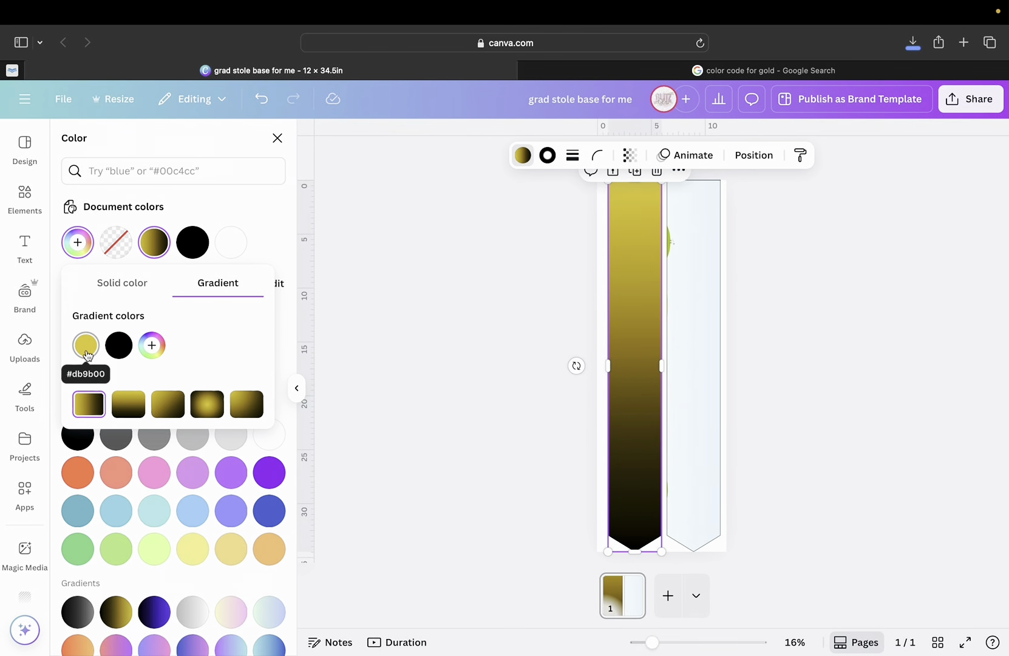
pyautogui.click(86, 356)
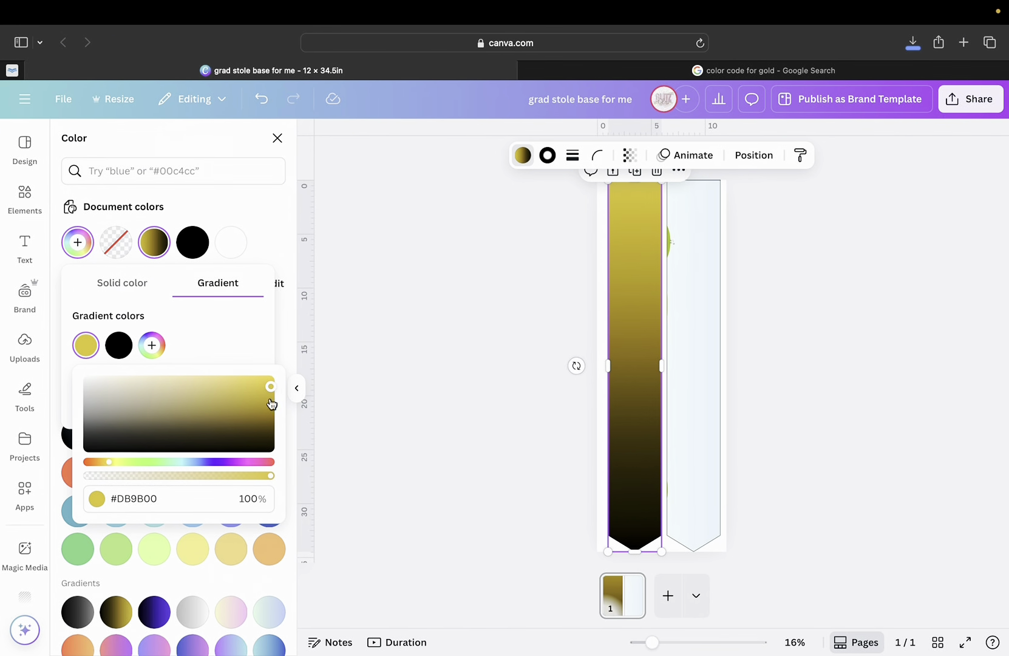
pyautogui.moveTo(272, 390); pyautogui.dragTo(199, 375)
pyautogui.moveTo(206, 377); pyautogui.dragTo(218, 377)
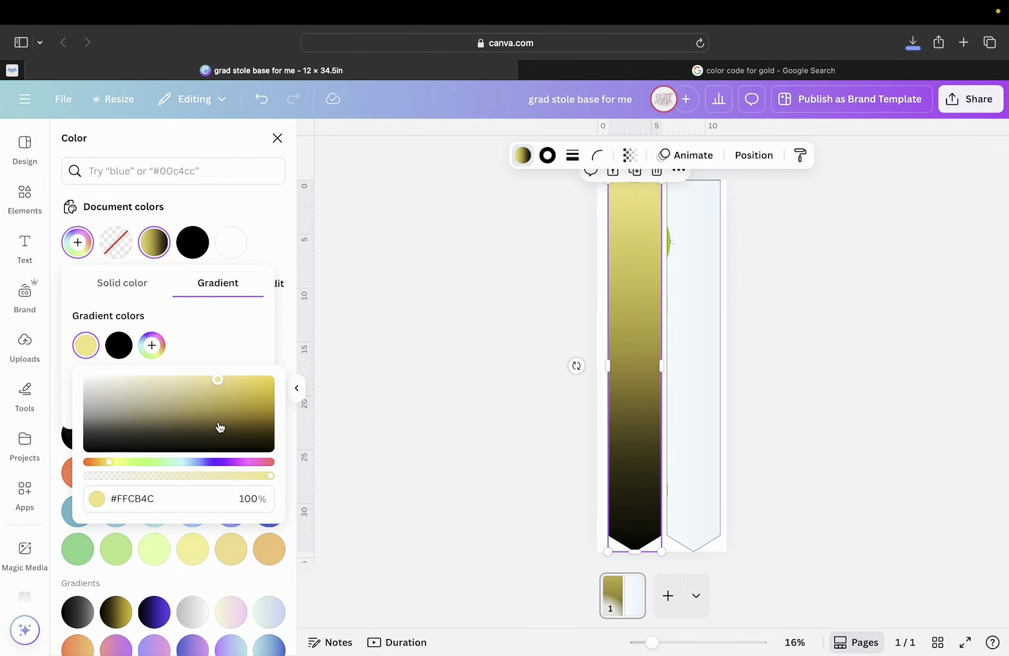
pyautogui.click(218, 380)
pyautogui.moveTo(219, 381)
pyautogui.mouseDown()
pyautogui.moveTo(217, 368)
pyautogui.moveTo(230, 368)
pyautogui.moveTo(221, 367)
pyautogui.mouseUp()
# Try diagonal and radial gradient styles, then settle on a top-to-bottom gold-to-black fade.
pyautogui.click(231, 327)
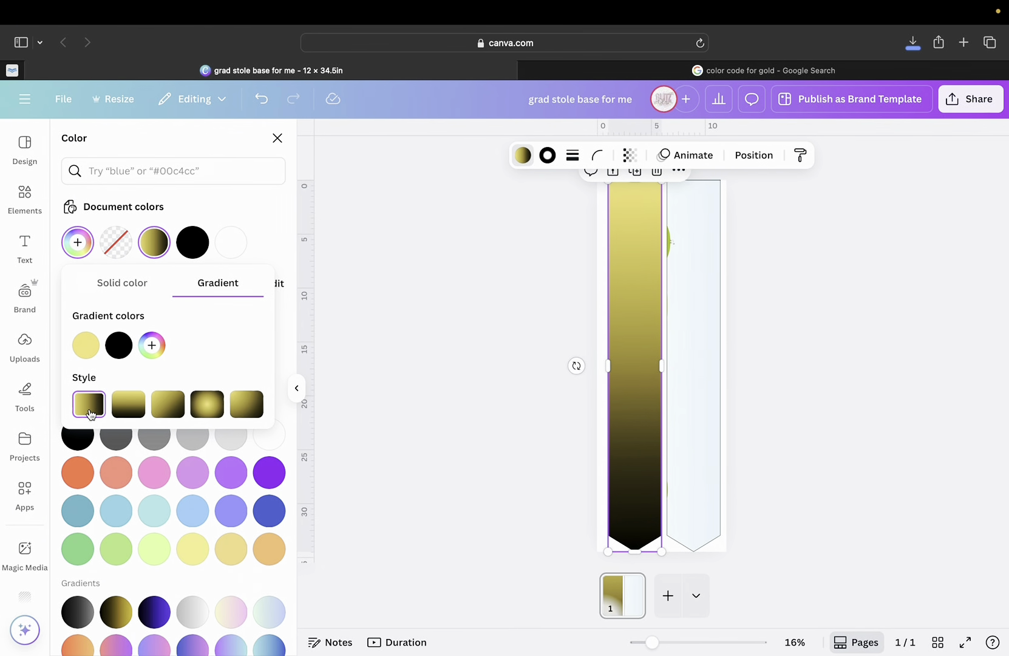
pyautogui.click(128, 405)
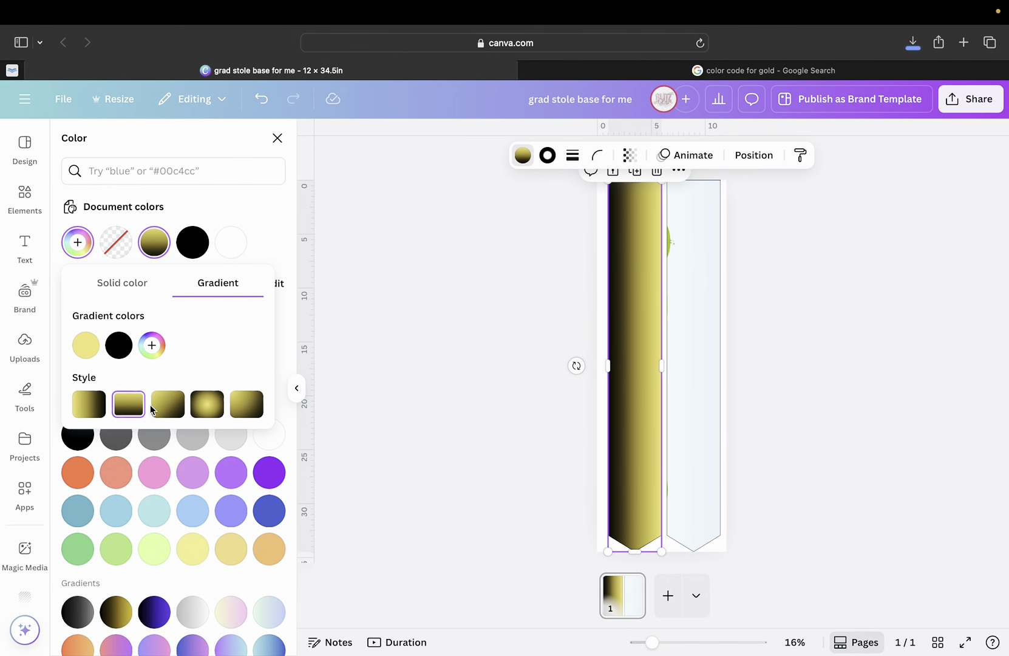
pyautogui.click(169, 411)
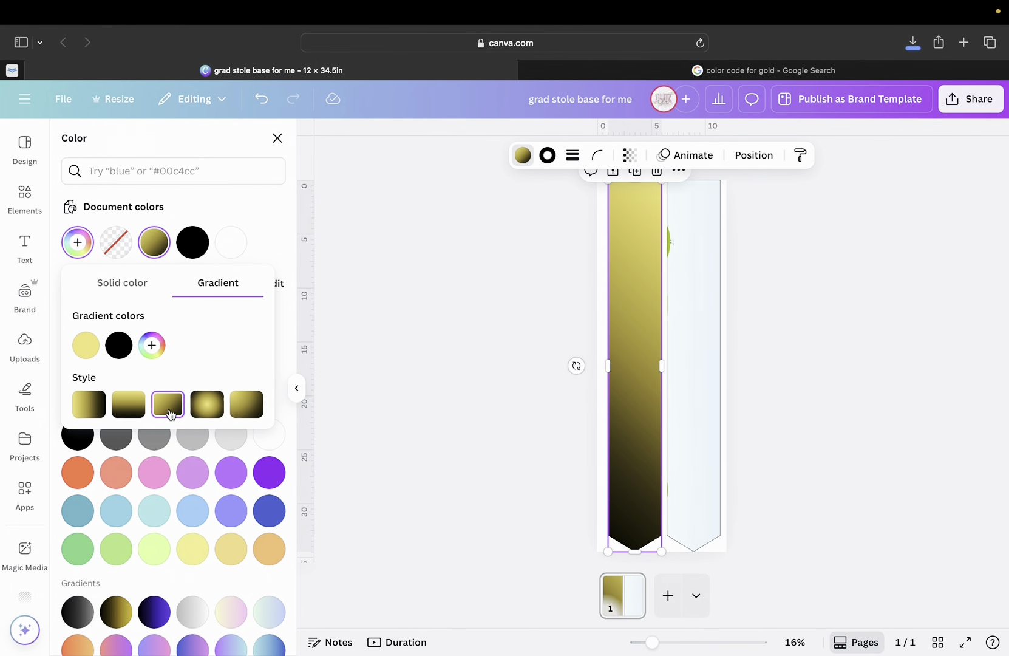
pyautogui.click(207, 413)
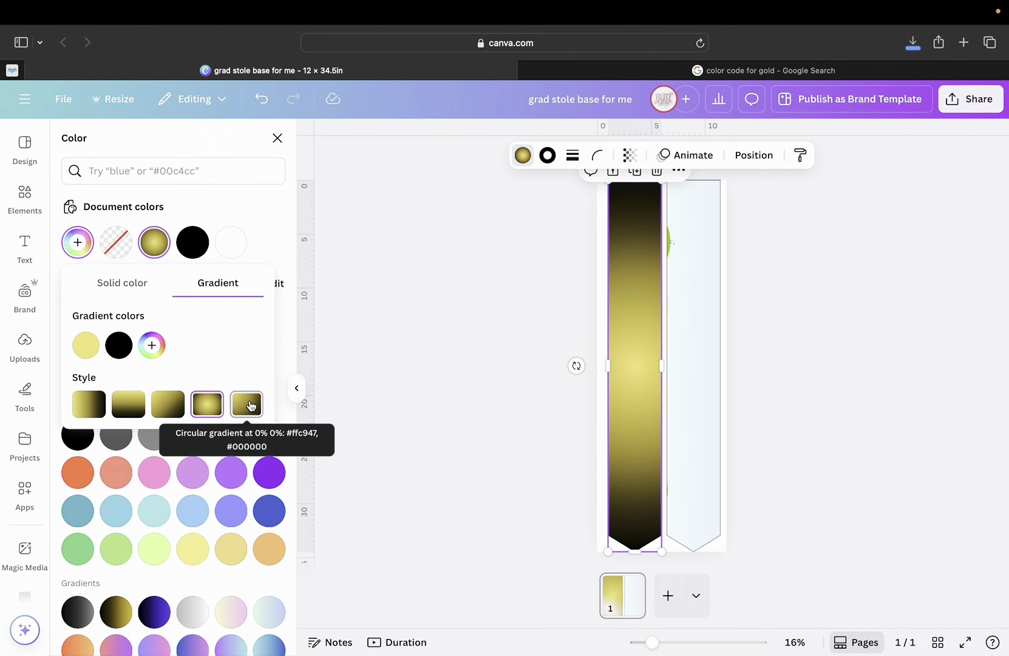
pyautogui.click(251, 406)
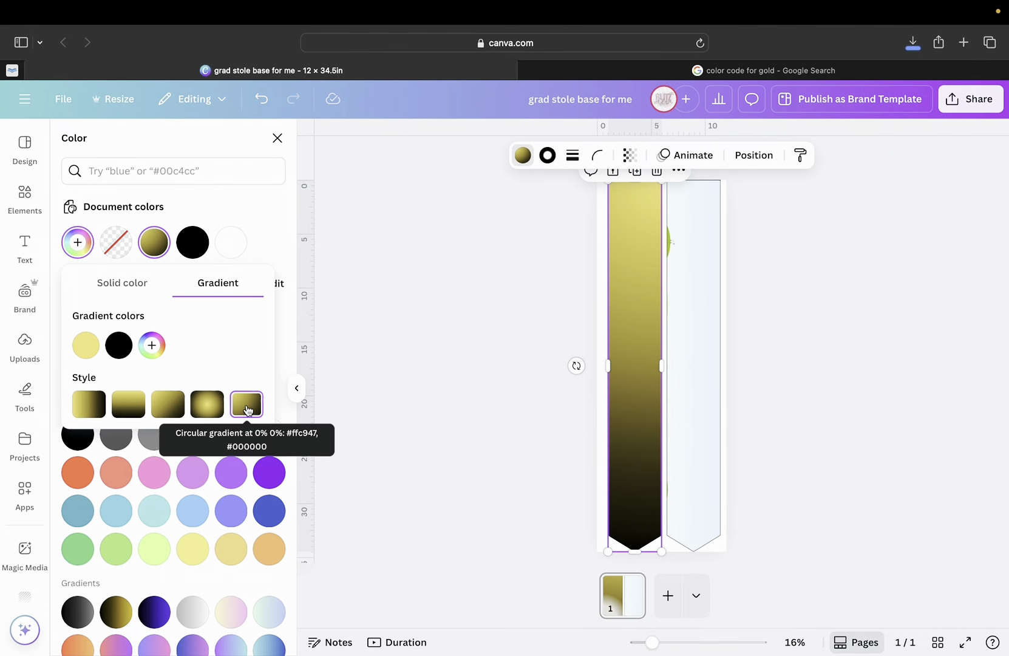
pyautogui.press('Escape')
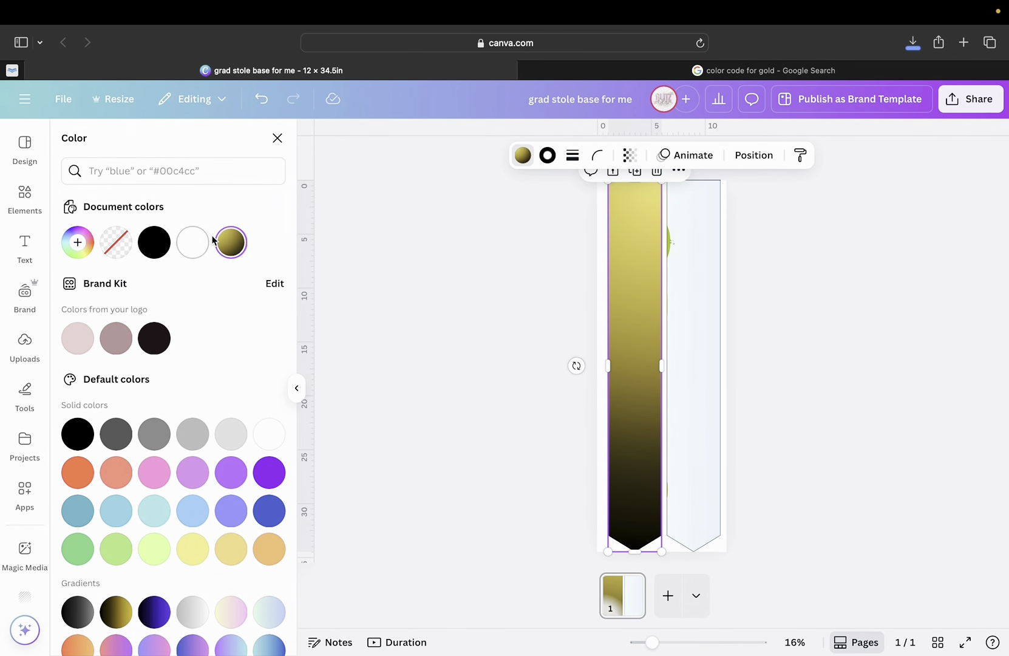
# Add four more black stops to the stole's gradient, making six stops.
pyautogui.click(233, 246)
pyautogui.click(234, 248)
pyautogui.click(234, 249)
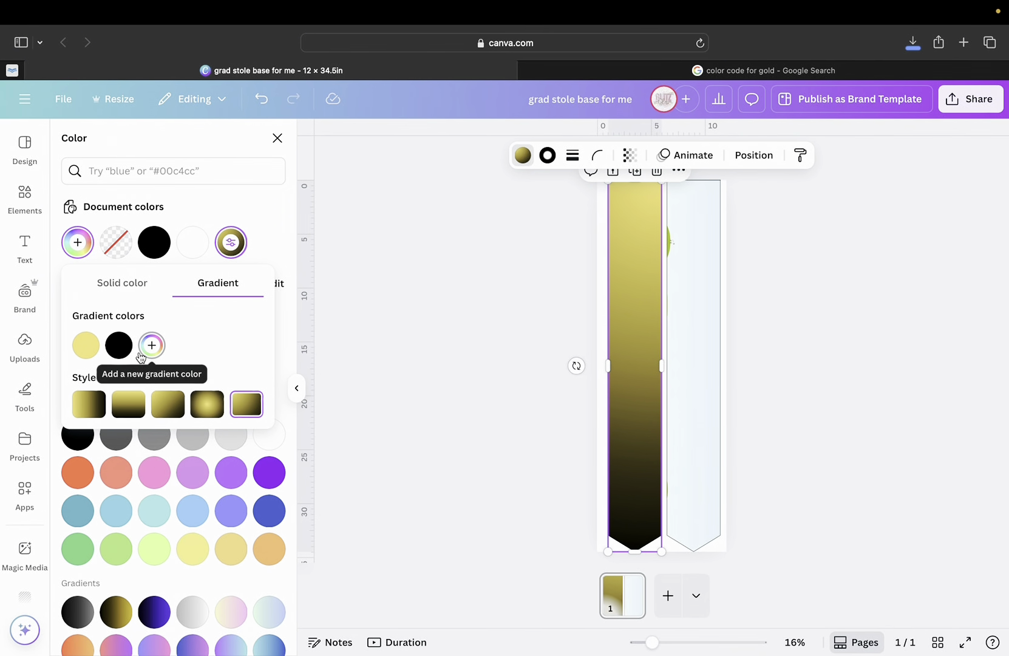
pyautogui.click(152, 347)
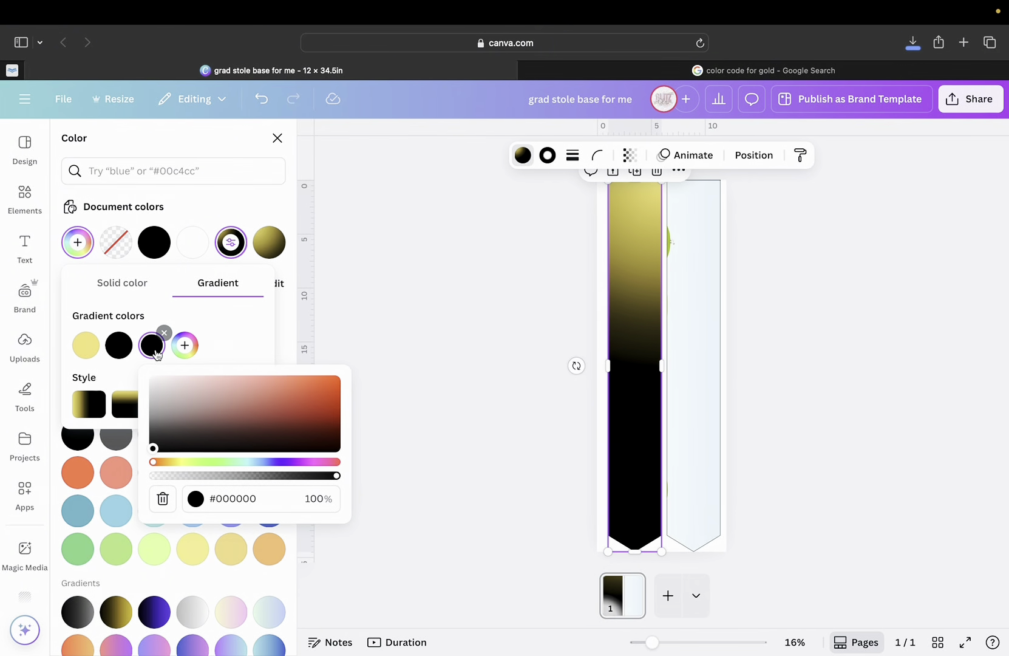
pyautogui.click(184, 346)
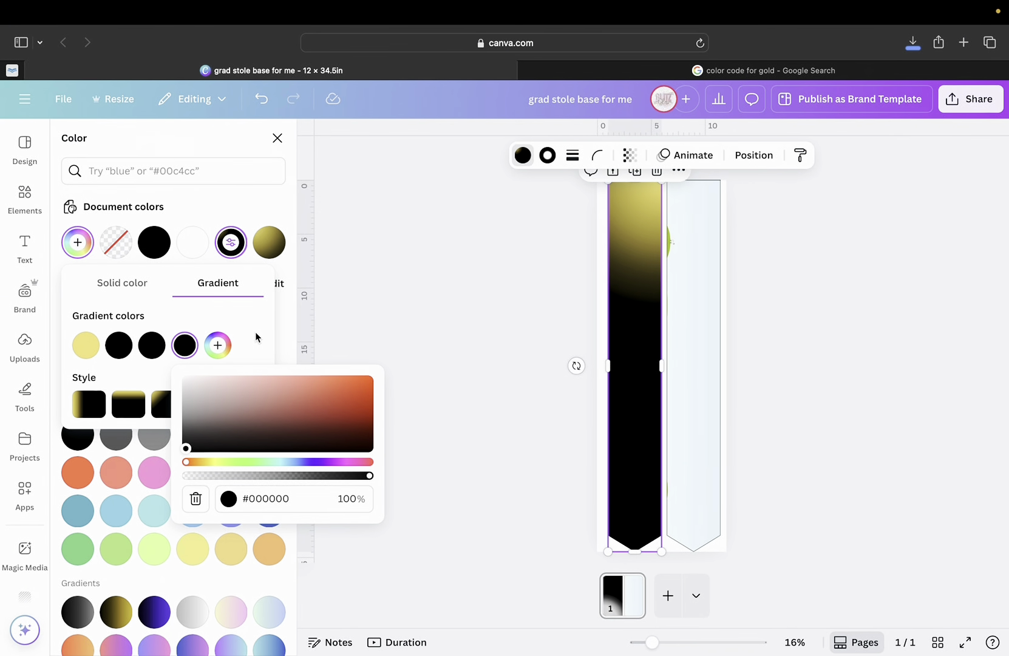
pyautogui.click(223, 349)
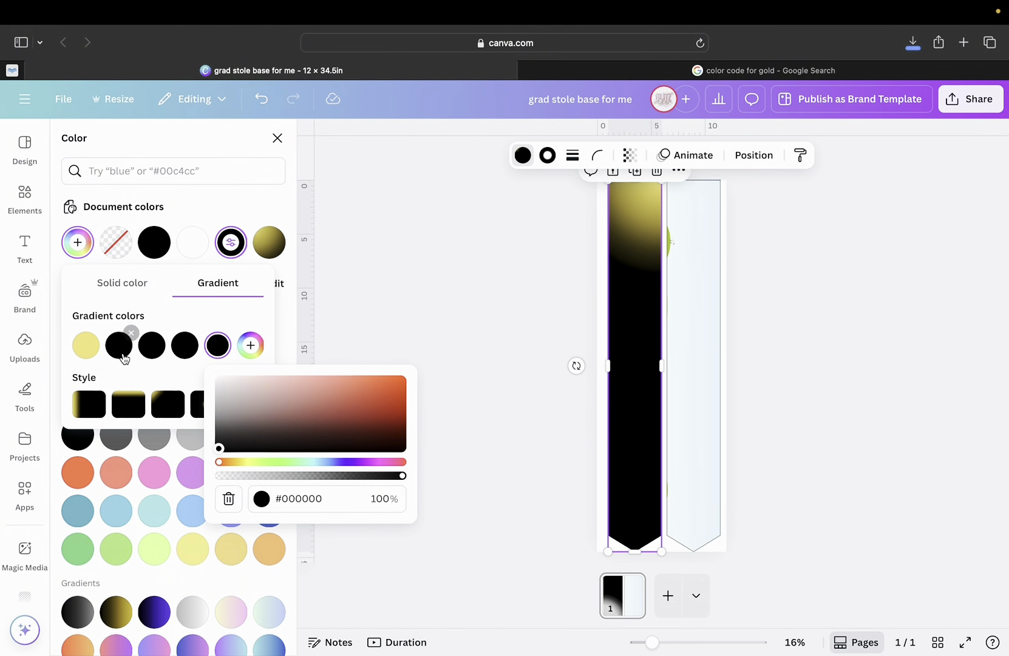
pyautogui.click(250, 345)
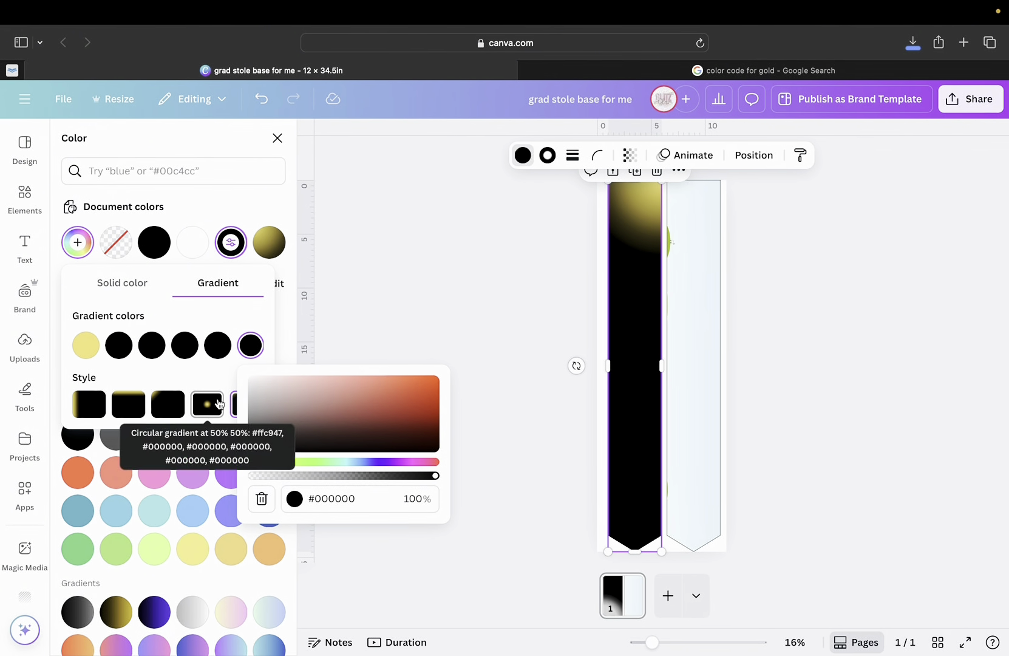
pyautogui.click(214, 375)
# Preview radial, diagonal and side-to-side styles, then choose the first style with gold at the top.
pyautogui.click(246, 406)
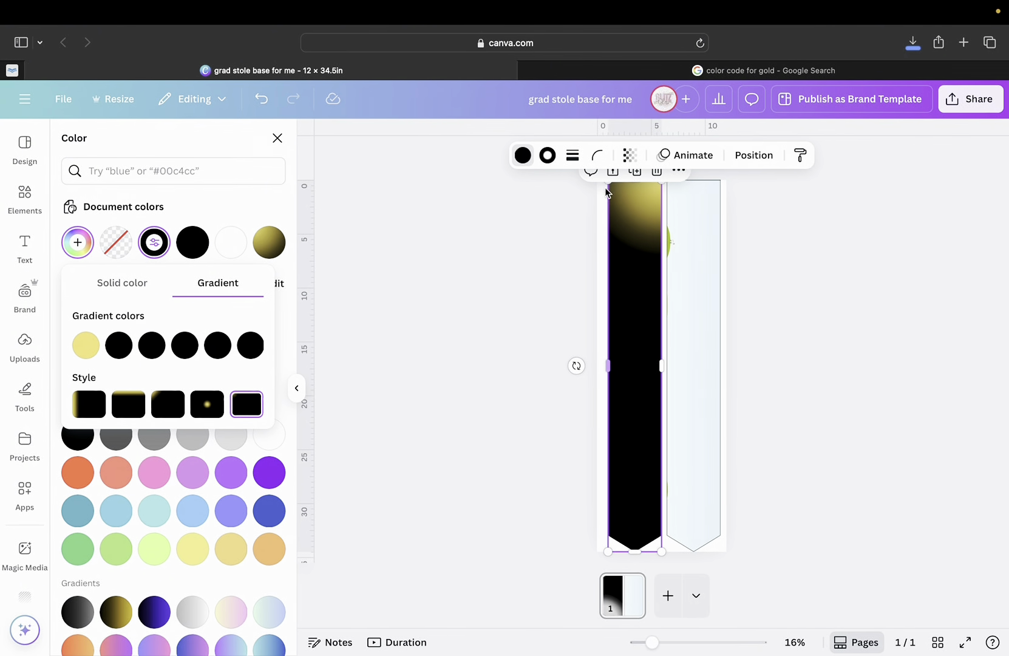
pyautogui.click(207, 405)
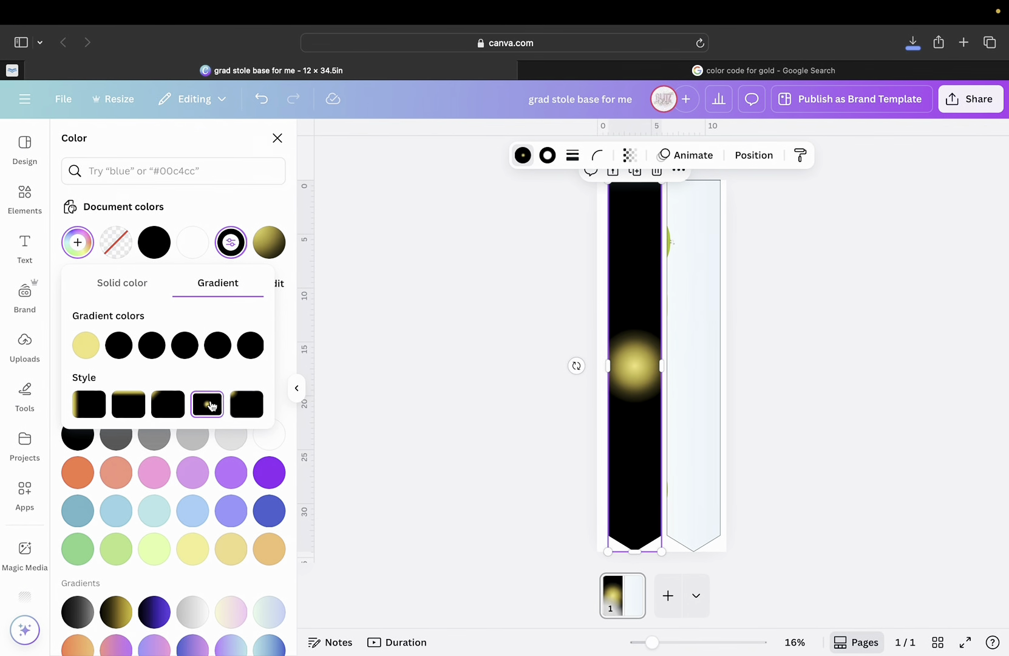
pyautogui.click(173, 411)
pyautogui.click(129, 412)
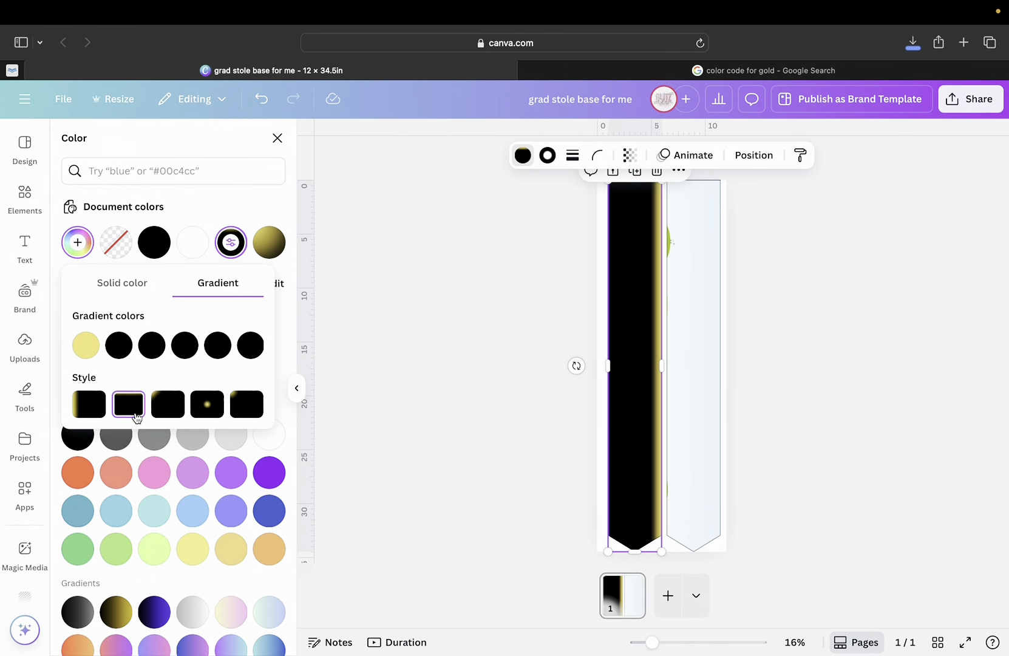
pyautogui.click(101, 417)
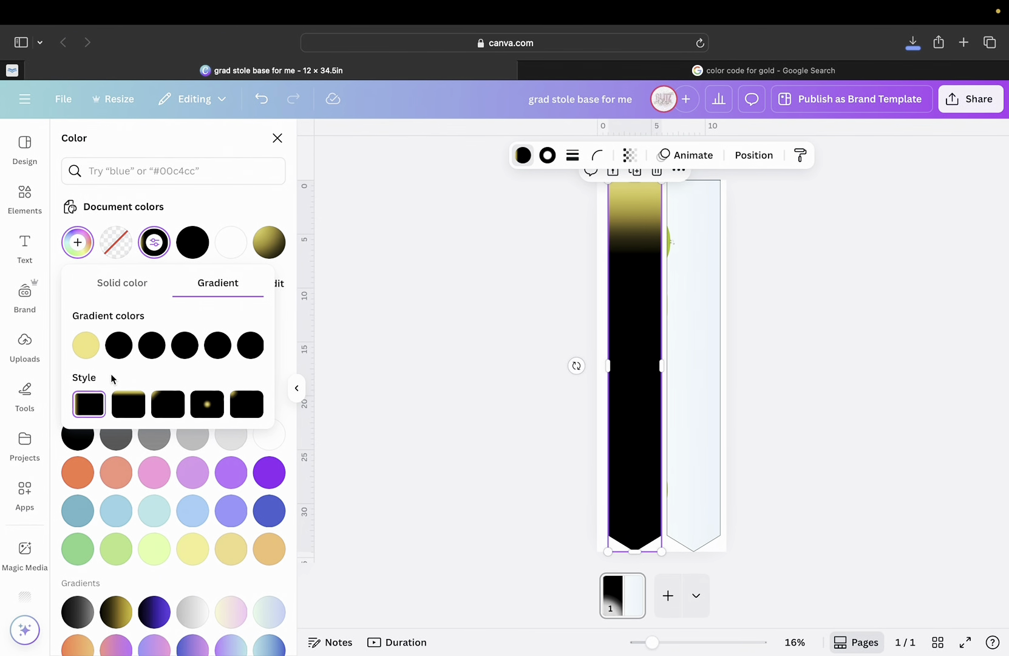
pyautogui.moveTo(96, 357)
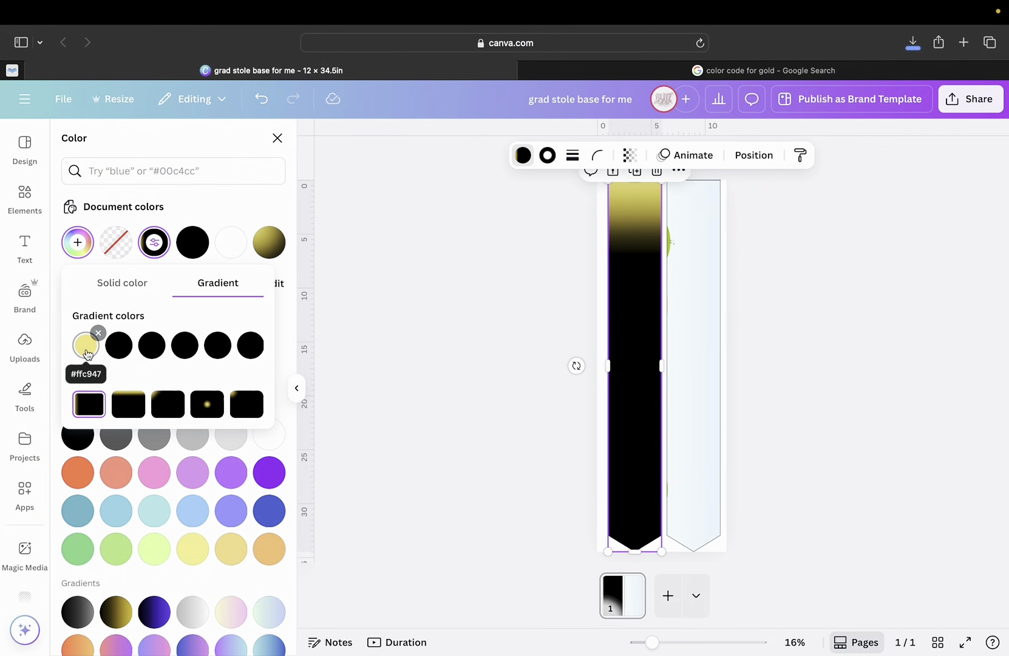
# Copy the #FFC947 hex code and paste it into the second and third gradient stops.
pyautogui.click(87, 354)
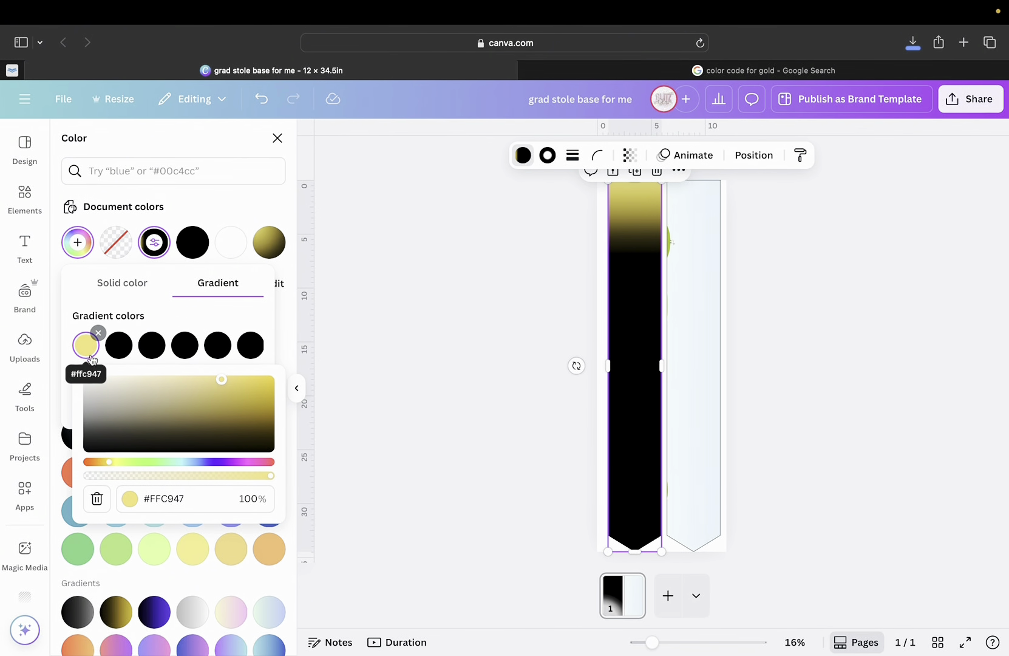
pyautogui.click(180, 498)
pyautogui.press('super+c')
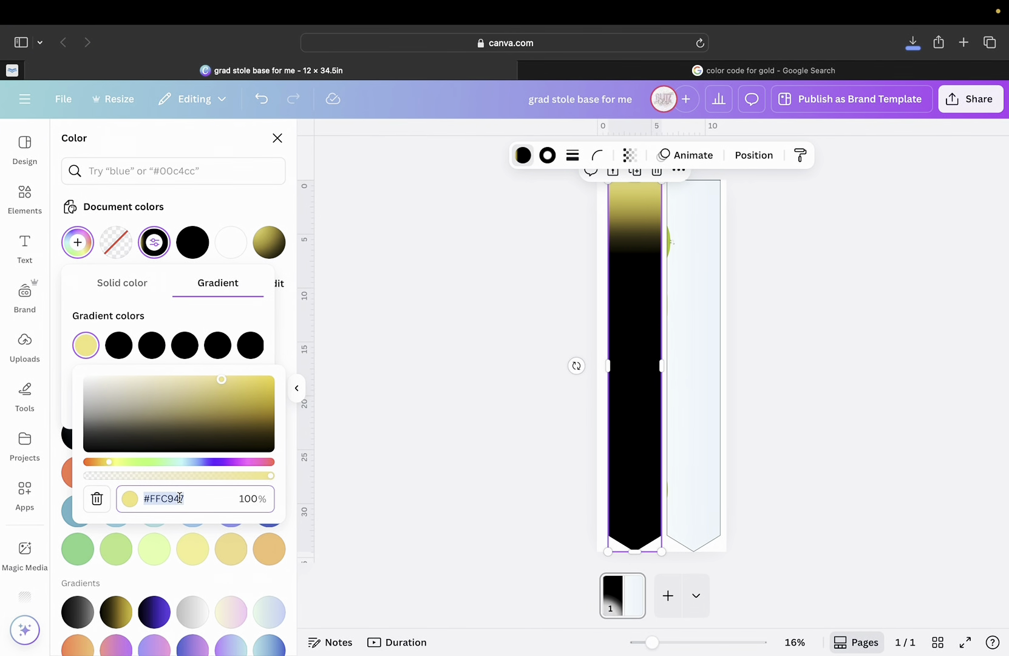
pyautogui.click(125, 349)
pyautogui.click(205, 498)
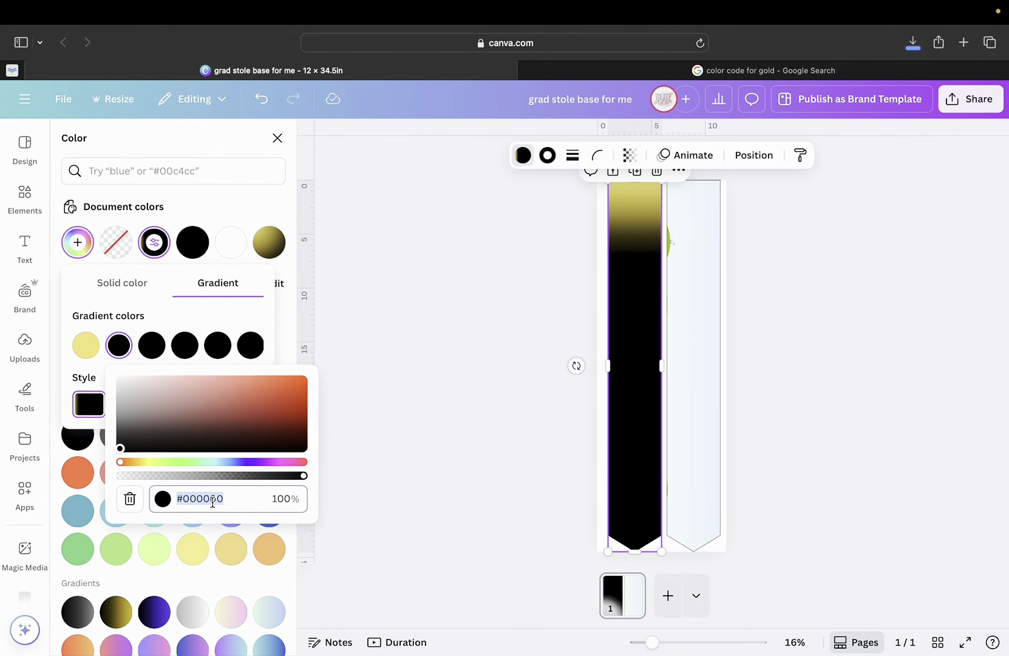
pyautogui.press('super+v')
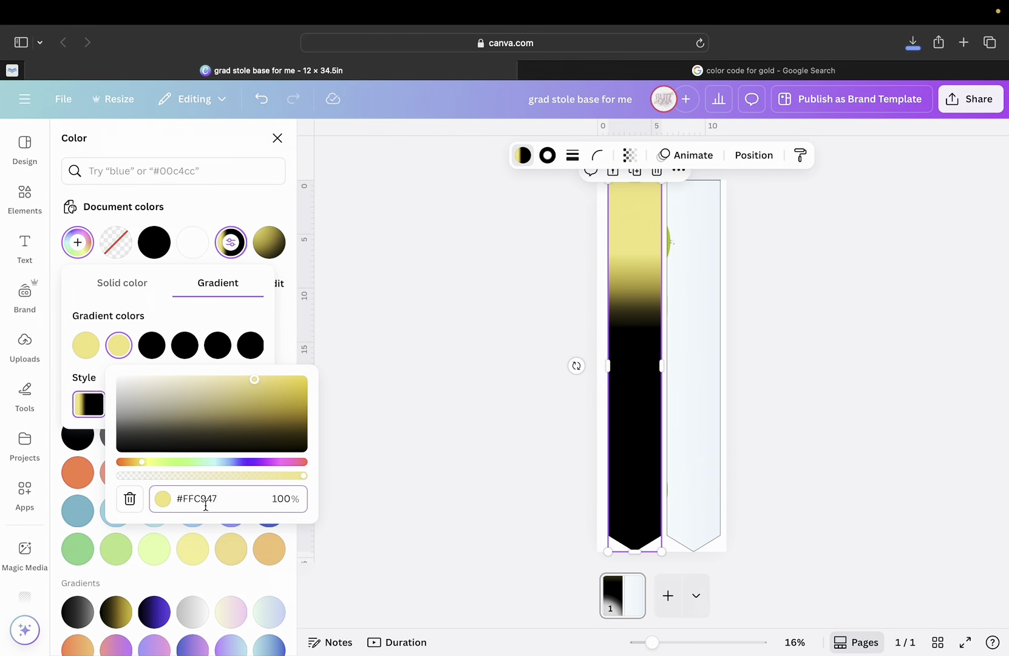
pyautogui.click(153, 343)
pyautogui.click(233, 499)
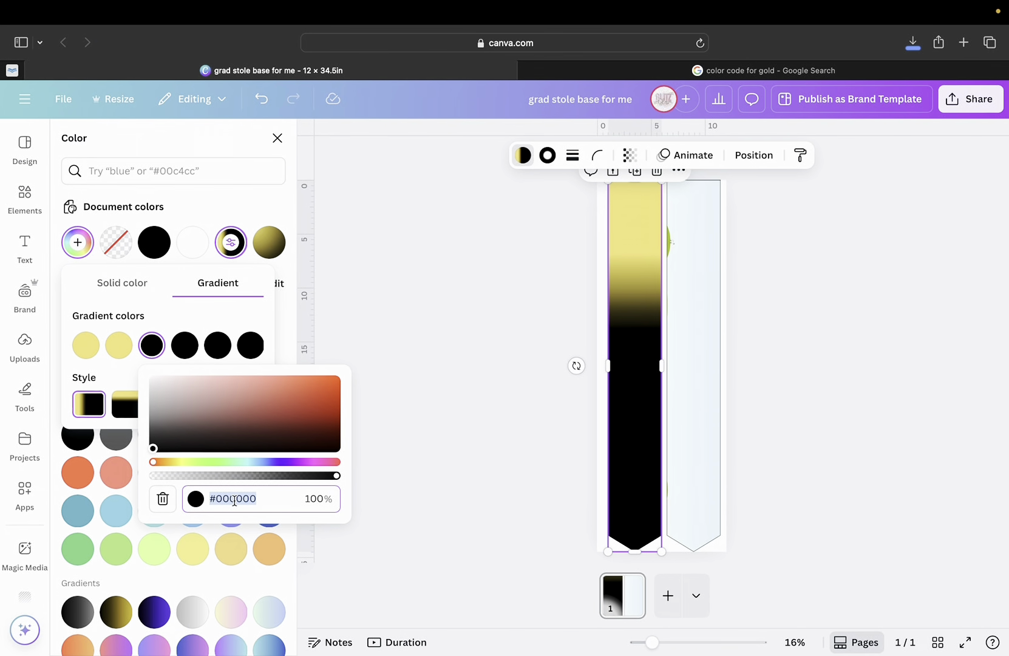
pyautogui.press('super+v')
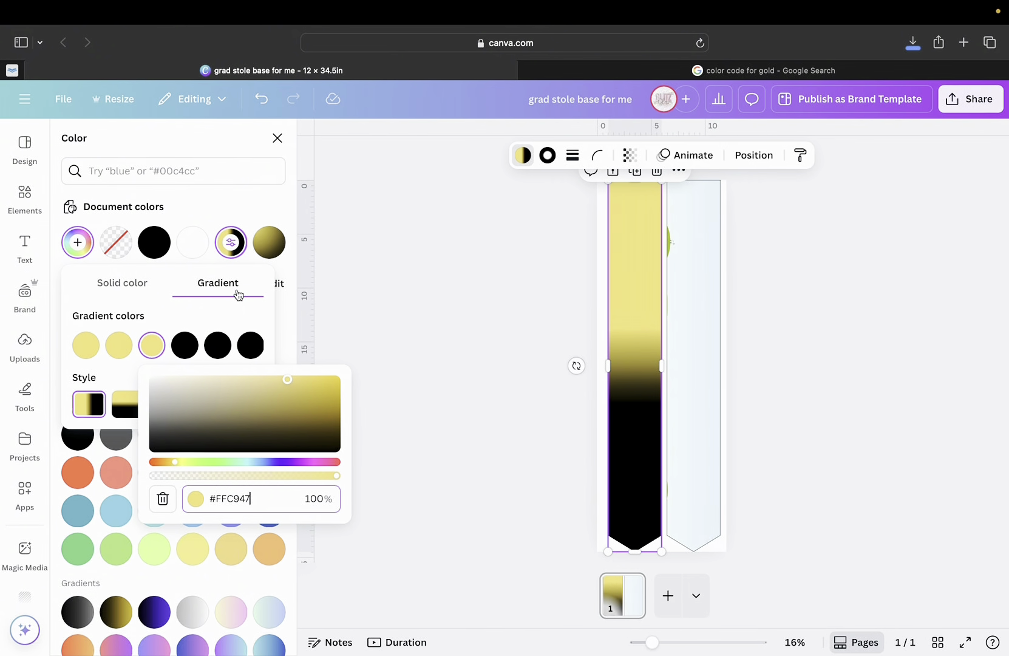
pyautogui.click(229, 309)
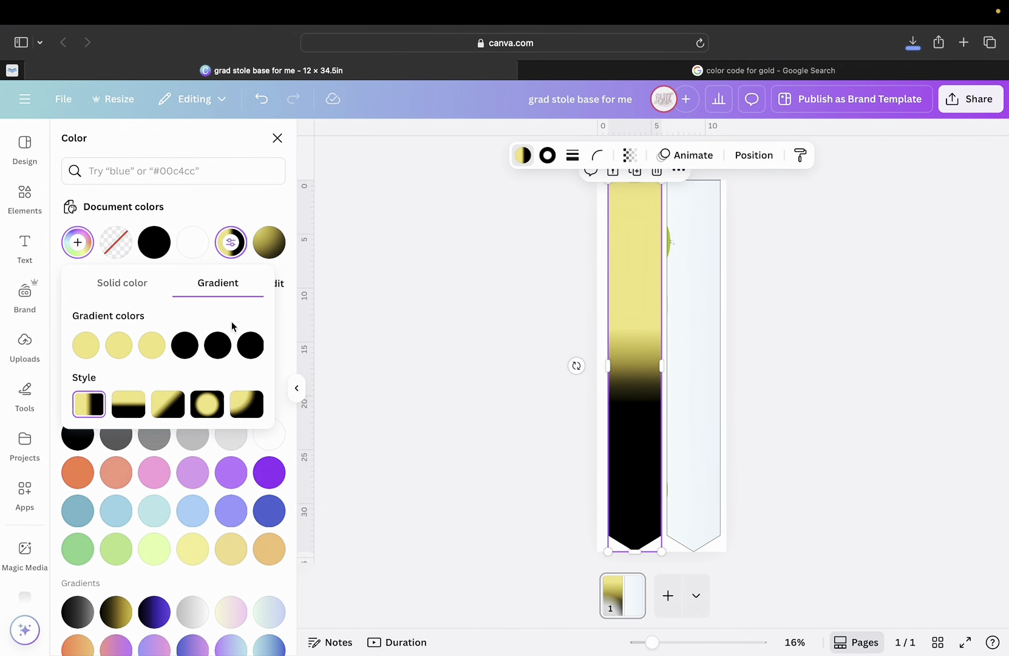
pyautogui.moveTo(93, 352)
pyautogui.click(87, 350)
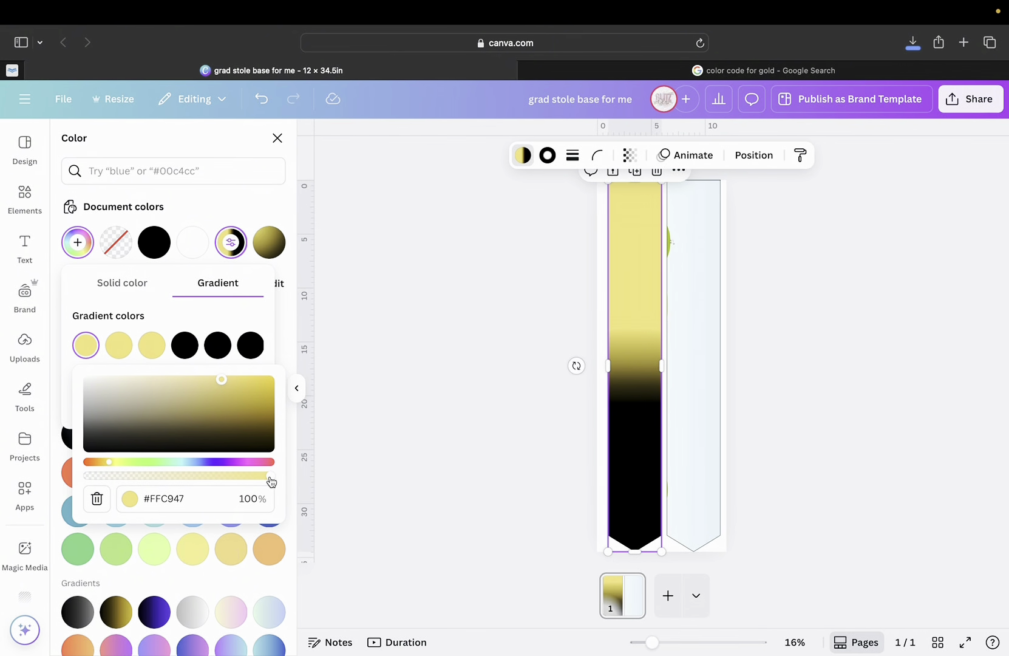
# Lower the opacity of the three gold stops, fading the first toward transparent and the third to 72%.
pyautogui.moveTo(267, 482); pyautogui.dragTo(274, 481)
pyautogui.moveTo(268, 482); pyautogui.dragTo(92, 465)
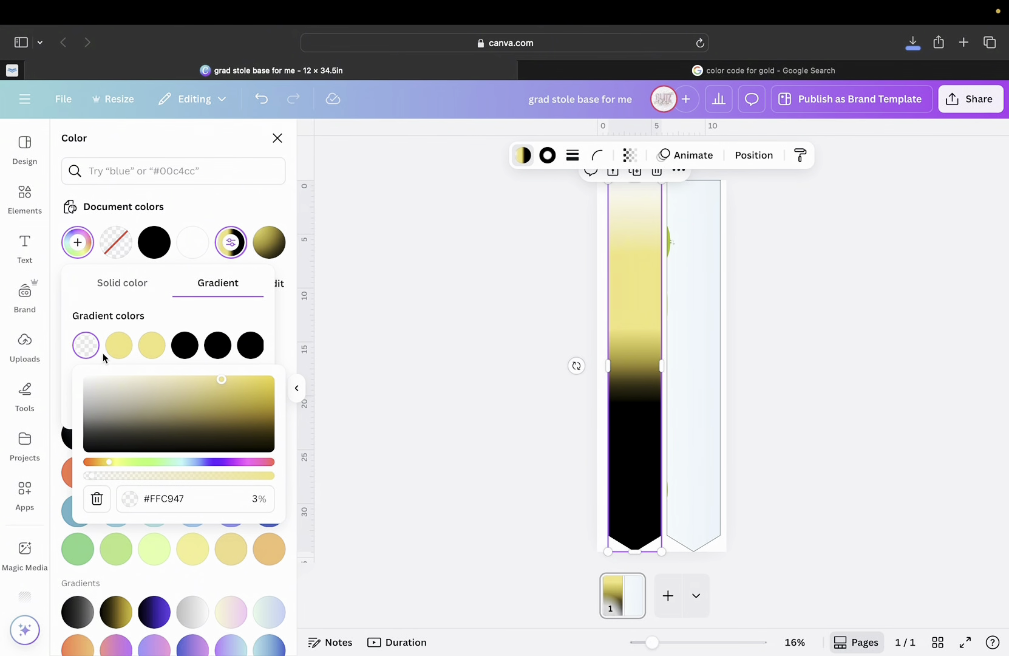
pyautogui.click(118, 347)
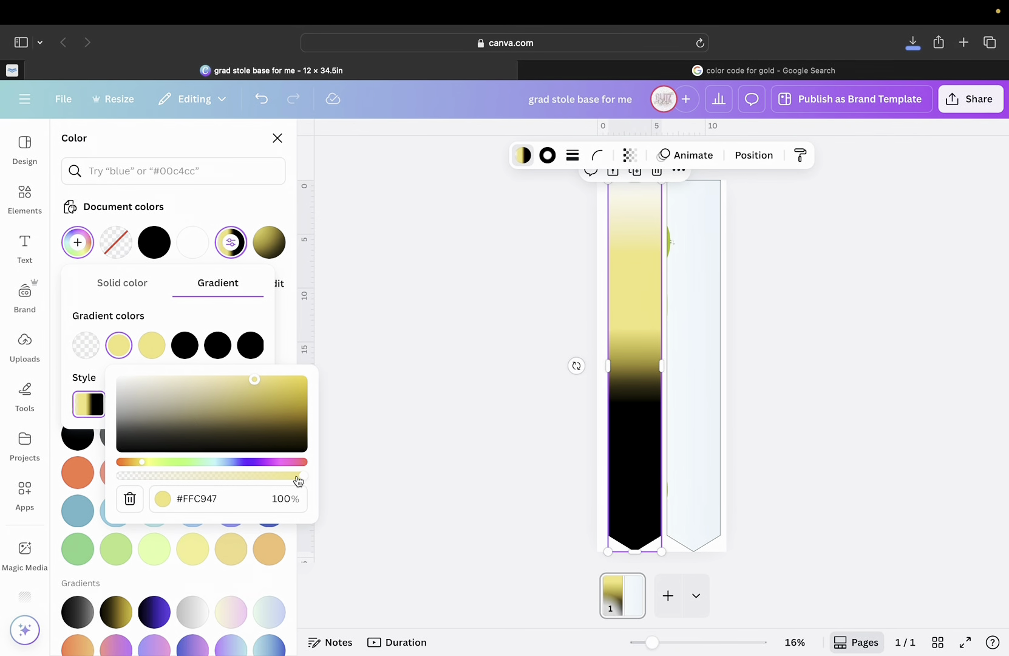
pyautogui.moveTo(304, 476); pyautogui.dragTo(145, 477)
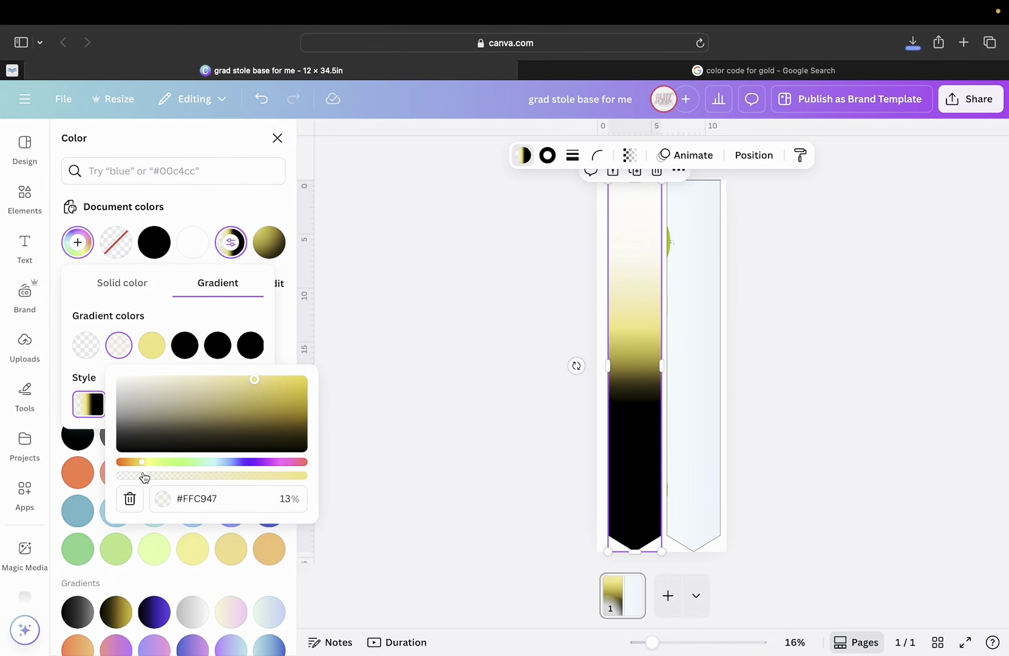
pyautogui.click(153, 346)
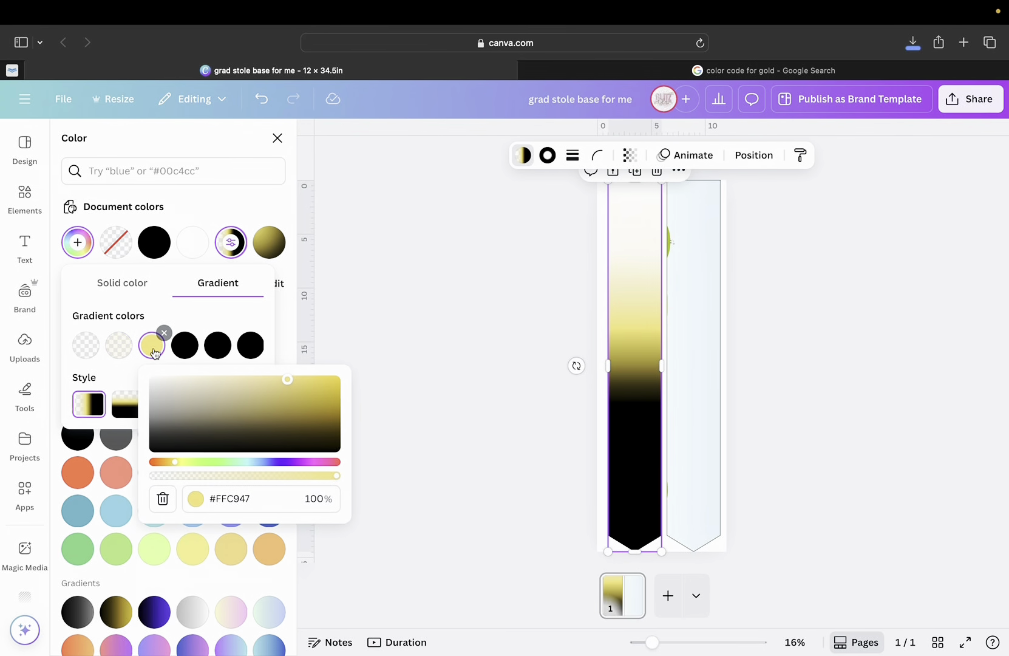
pyautogui.moveTo(339, 483); pyautogui.dragTo(259, 484)
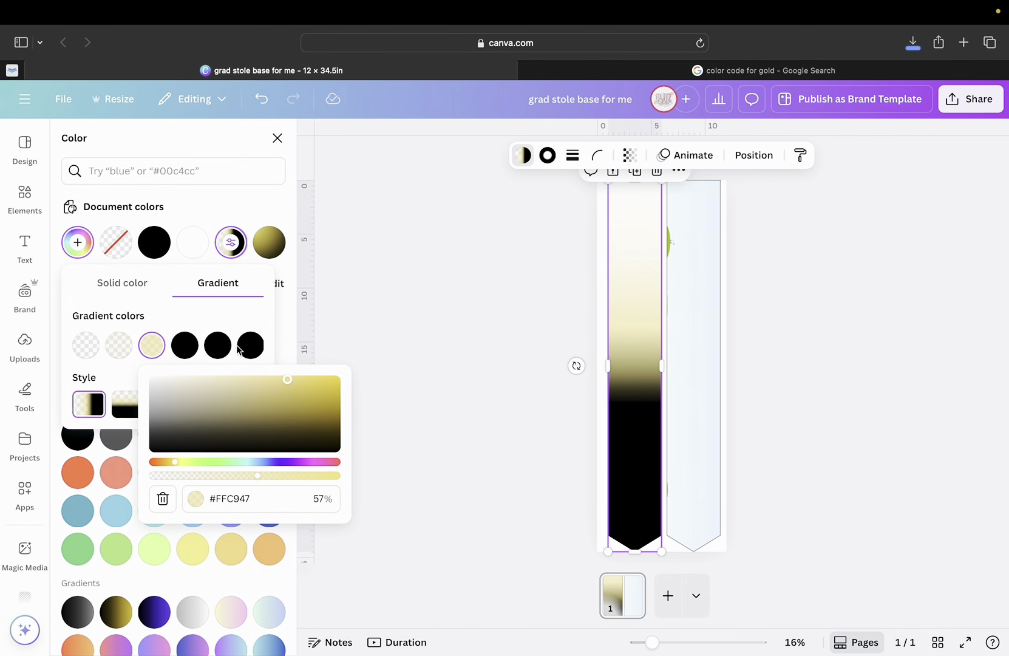
# Add another gradient stop and paste #FFC947 into one of the black stops.
pyautogui.click(218, 347)
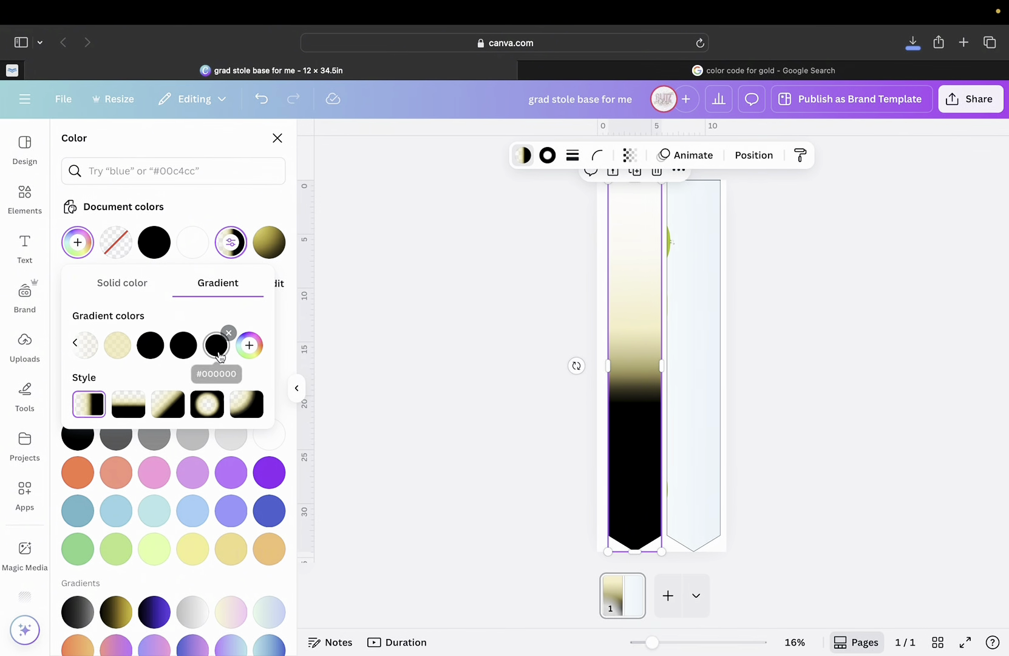
pyautogui.click(254, 353)
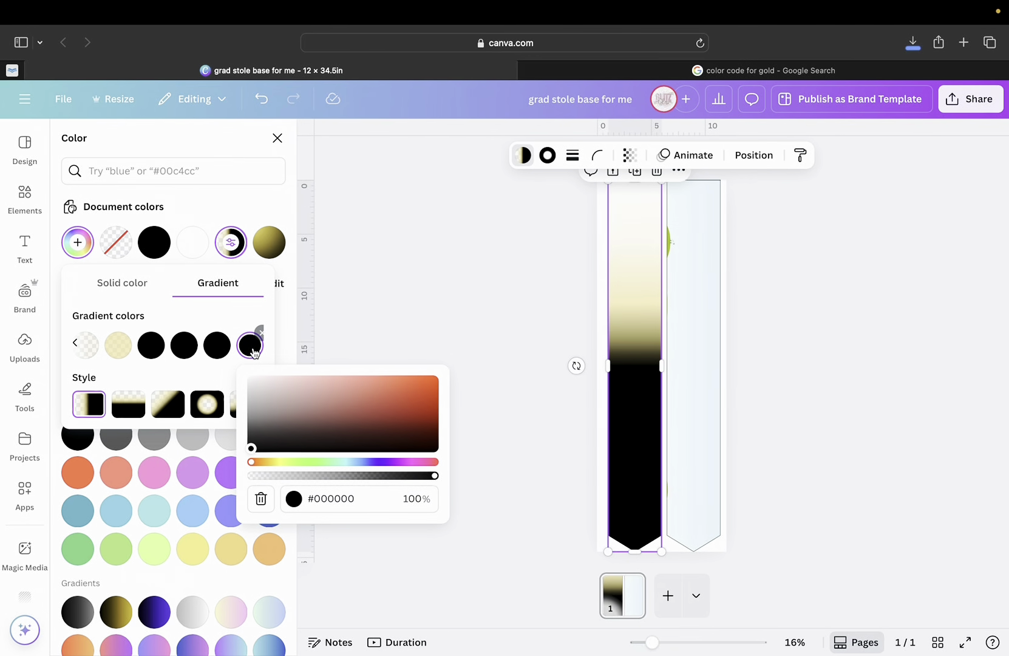
pyautogui.click(152, 345)
pyautogui.click(224, 499)
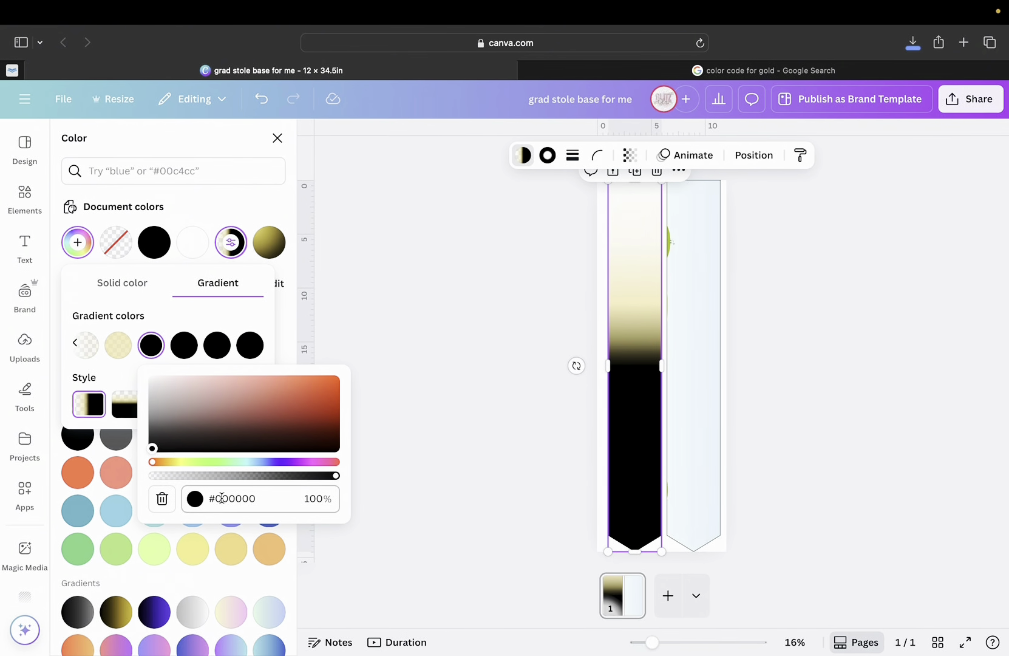
pyautogui.hotkey('ctrl', 'v')
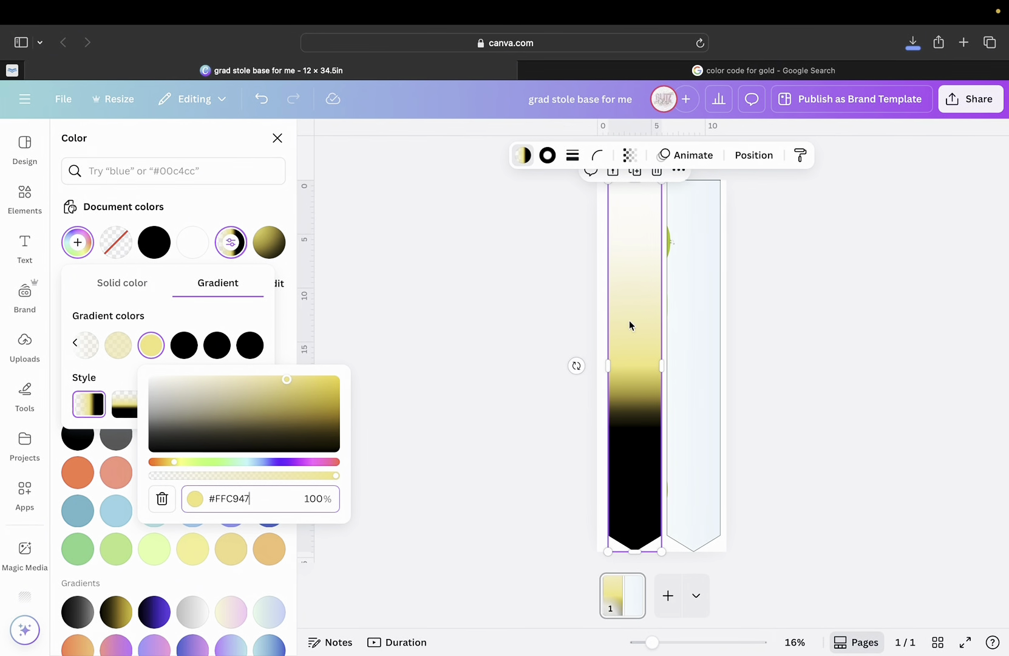
pyautogui.press('Escape')
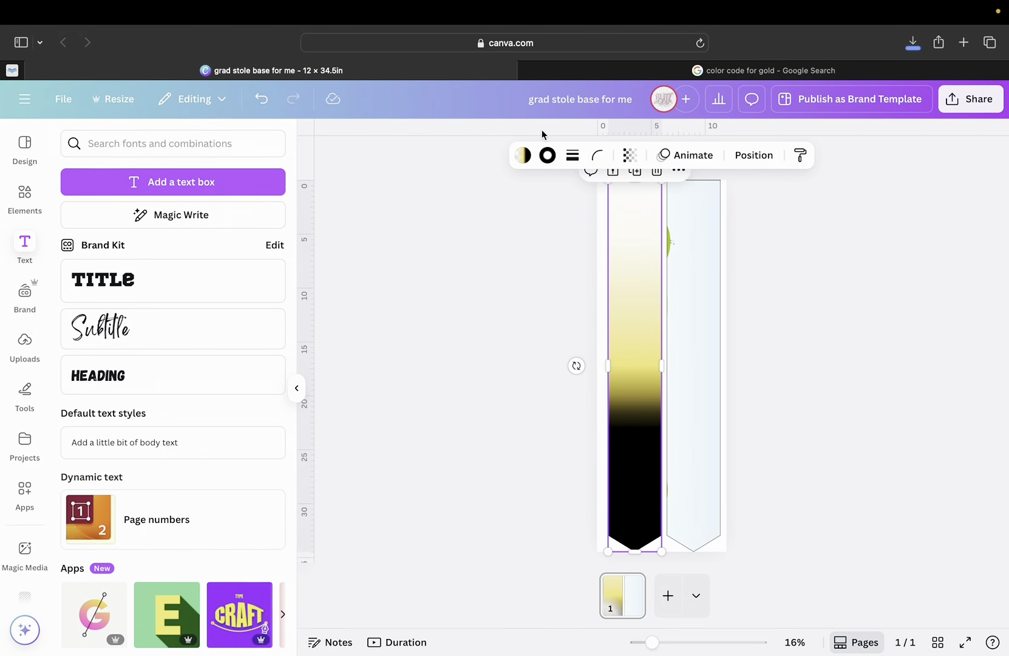
# Zoom in and back out to check the stole's gradient, returning to its gradient settings.
pyautogui.click(522, 155)
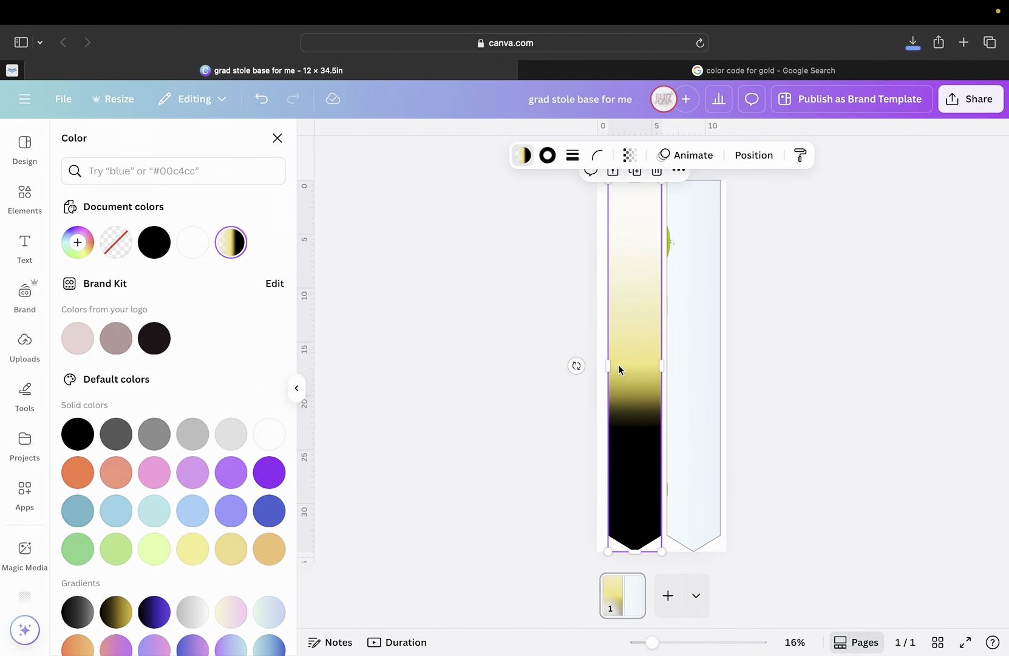
pyautogui.moveTo(651, 642); pyautogui.dragTo(700, 643)
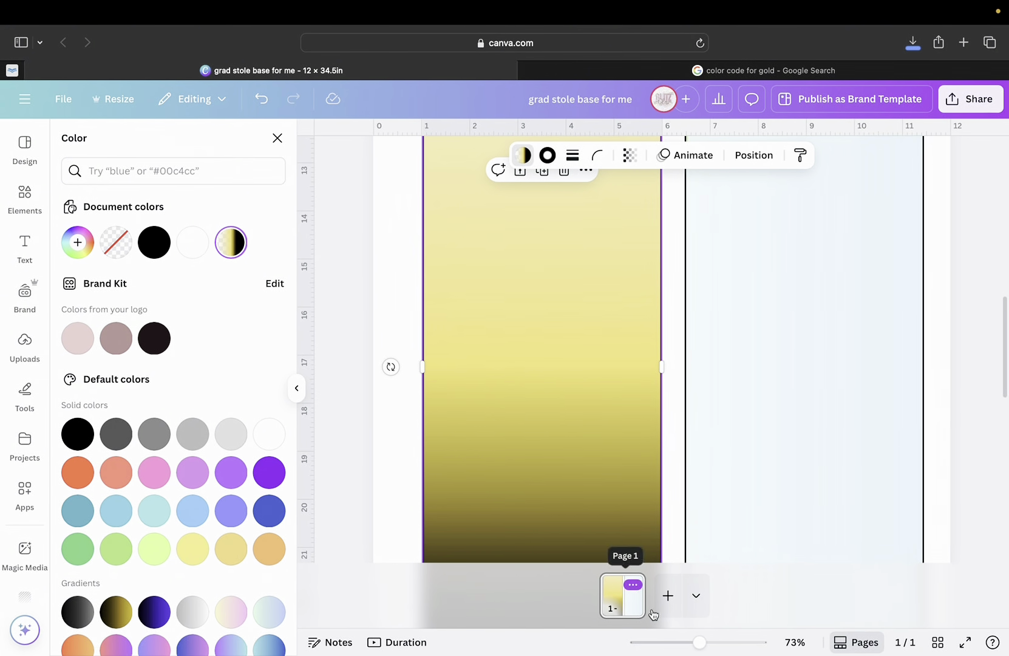
pyautogui.moveTo(699, 643); pyautogui.dragTo(652, 638)
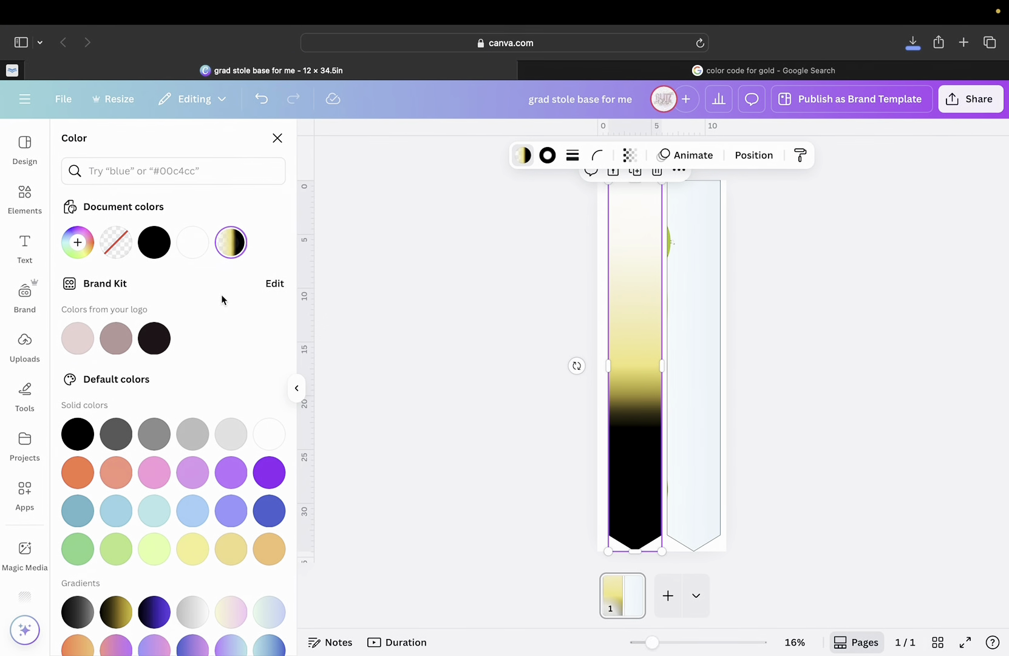
pyautogui.click(232, 255)
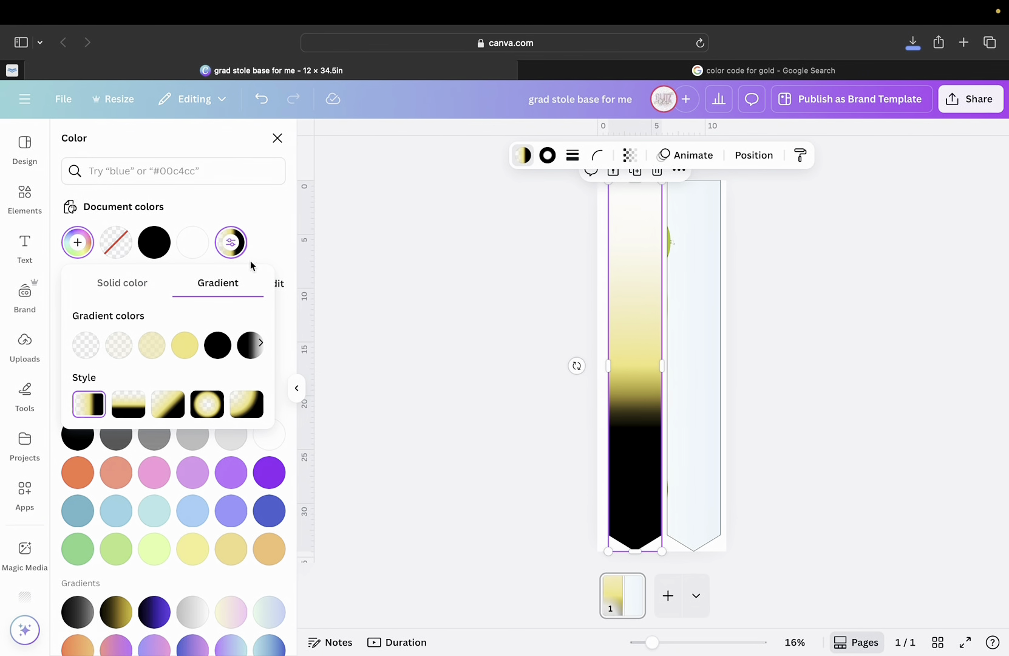
# Add another black stop after the #FFC947 gold stop in the stole's gradient.
pyautogui.click(193, 351)
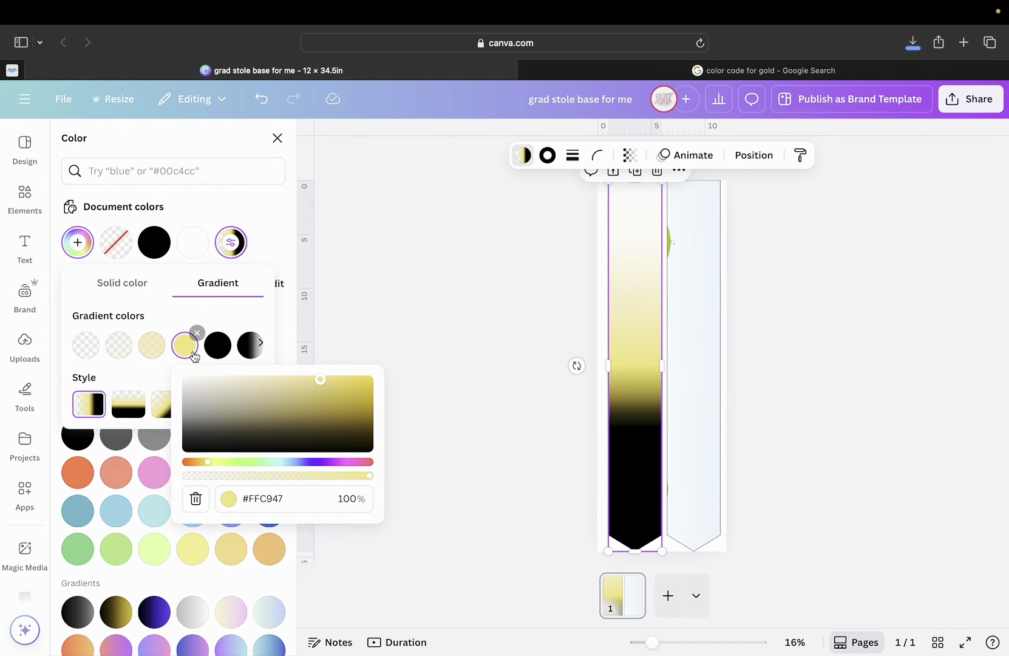
pyautogui.hscroll(3, 216, 349)
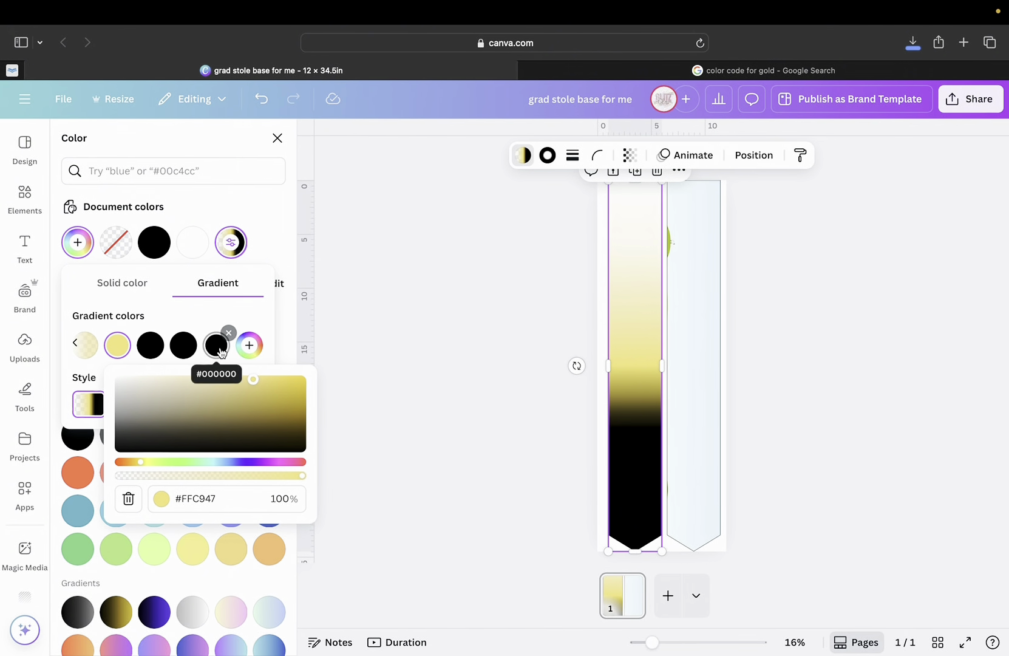
pyautogui.click(251, 345)
pyautogui.hscroll(-2, 206, 357)
pyautogui.hscroll(-2, 207, 357)
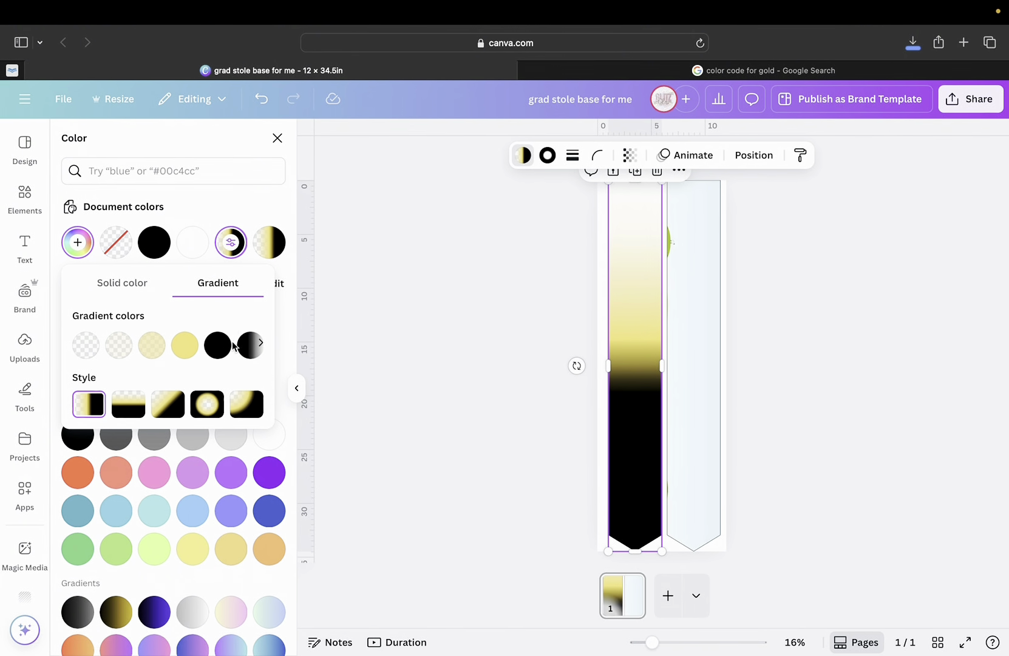
pyautogui.hscroll(3, 208, 357)
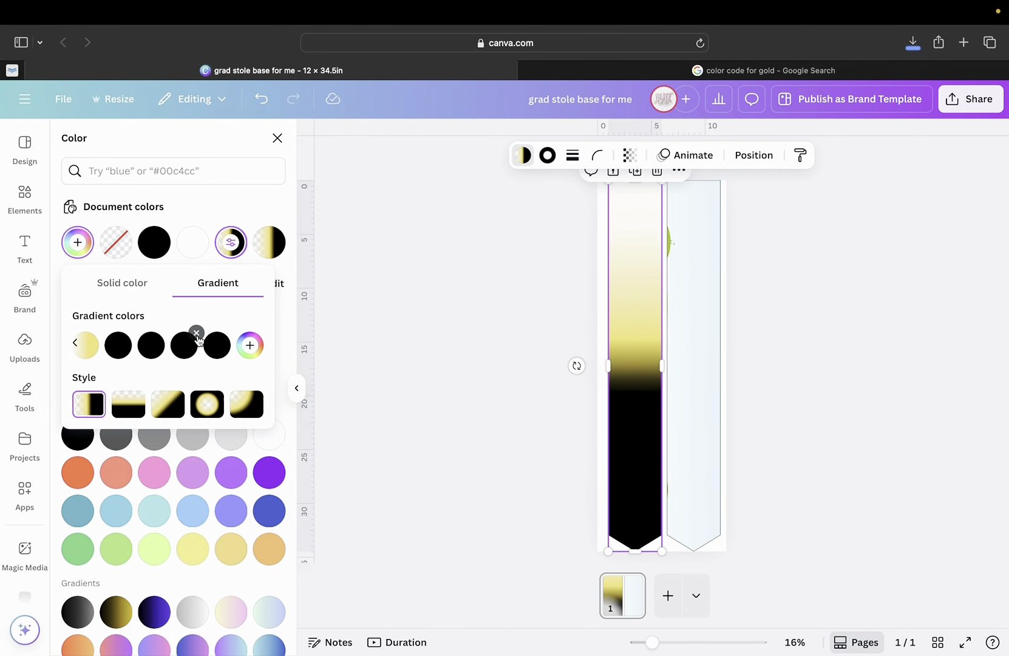
pyautogui.hscroll(-3, 196, 358)
pyautogui.hscroll(-2, 195, 359)
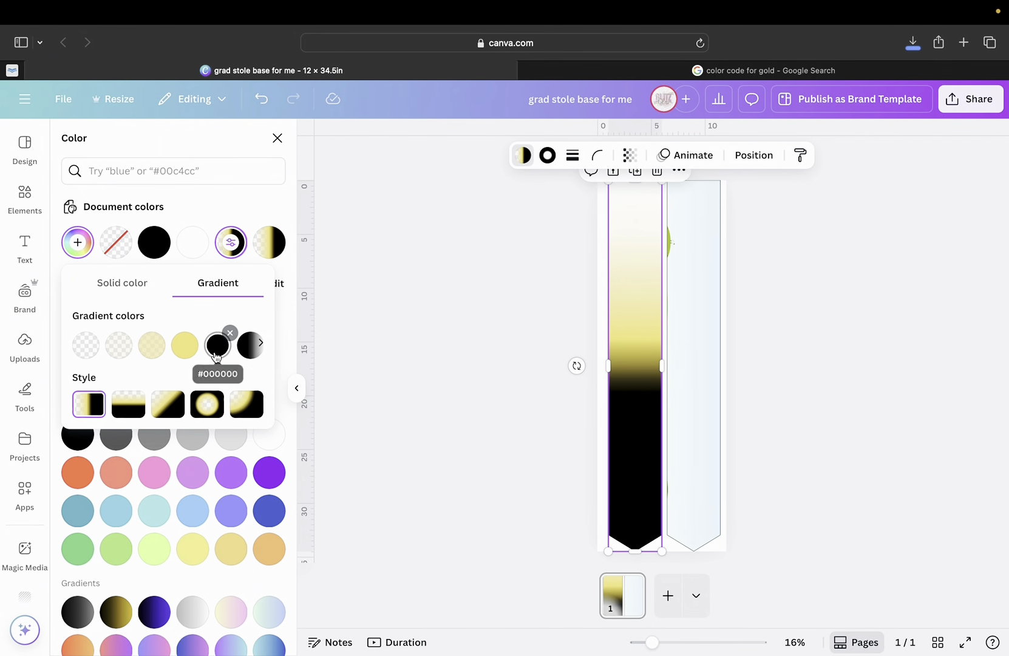
# Recolour a black gradient stop to #FFC947, then darken it to the olive gold #A8842B.
pyautogui.click(216, 356)
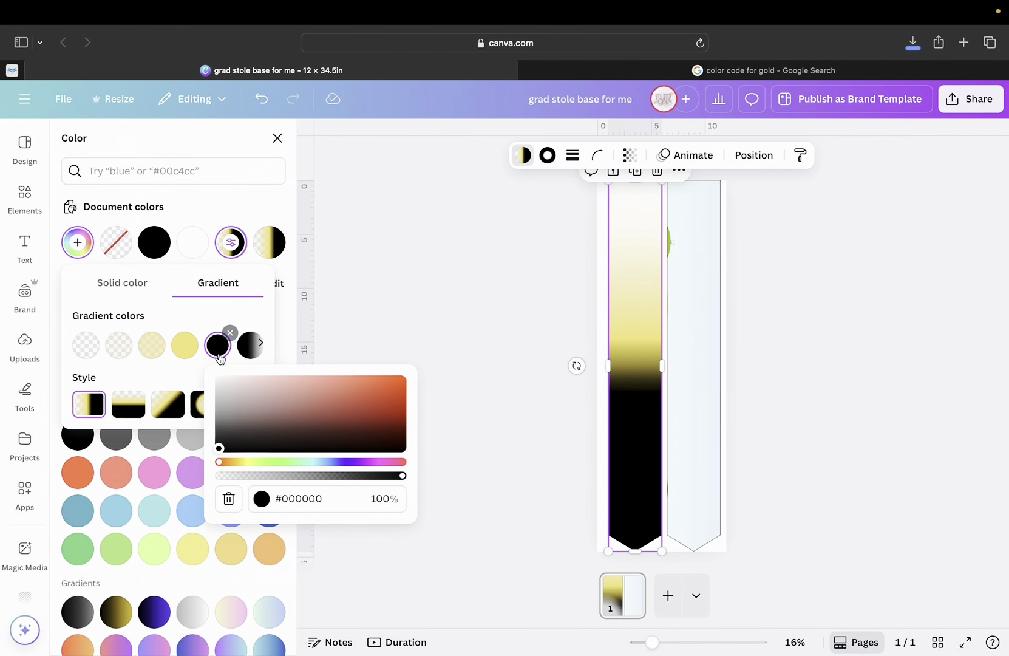
pyautogui.click(319, 499)
pyautogui.write('#FFC947')
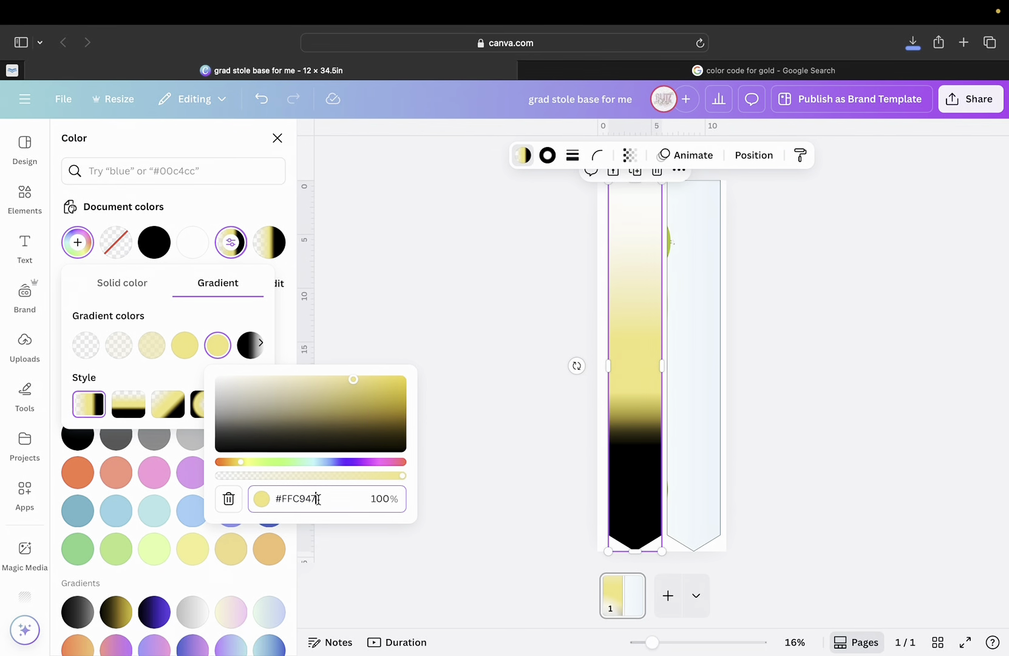
pyautogui.click(355, 381)
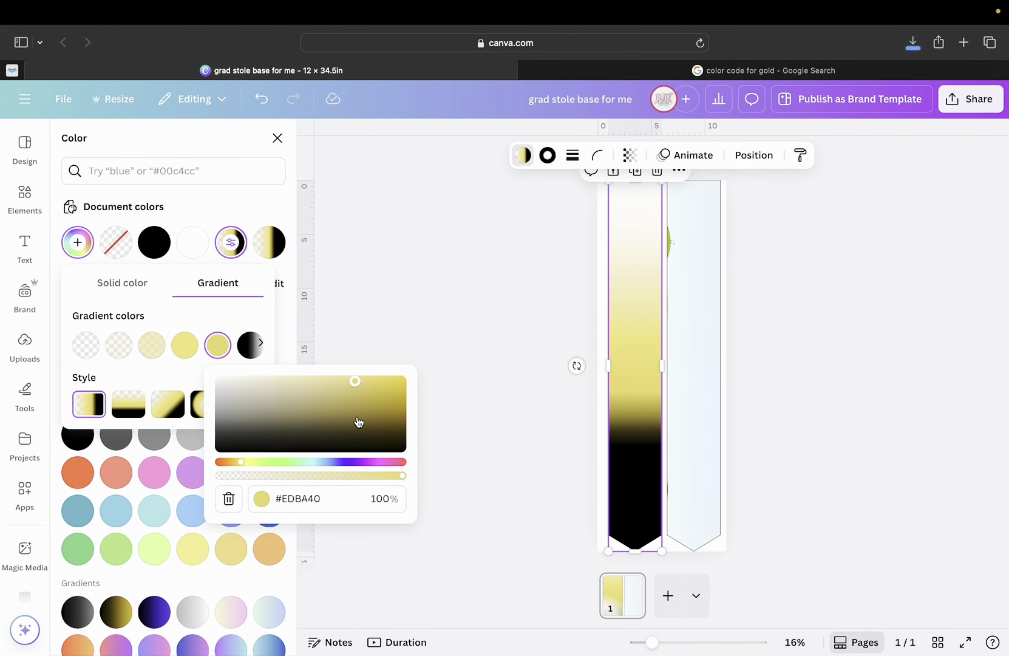
pyautogui.moveTo(356, 382); pyautogui.dragTo(357, 401)
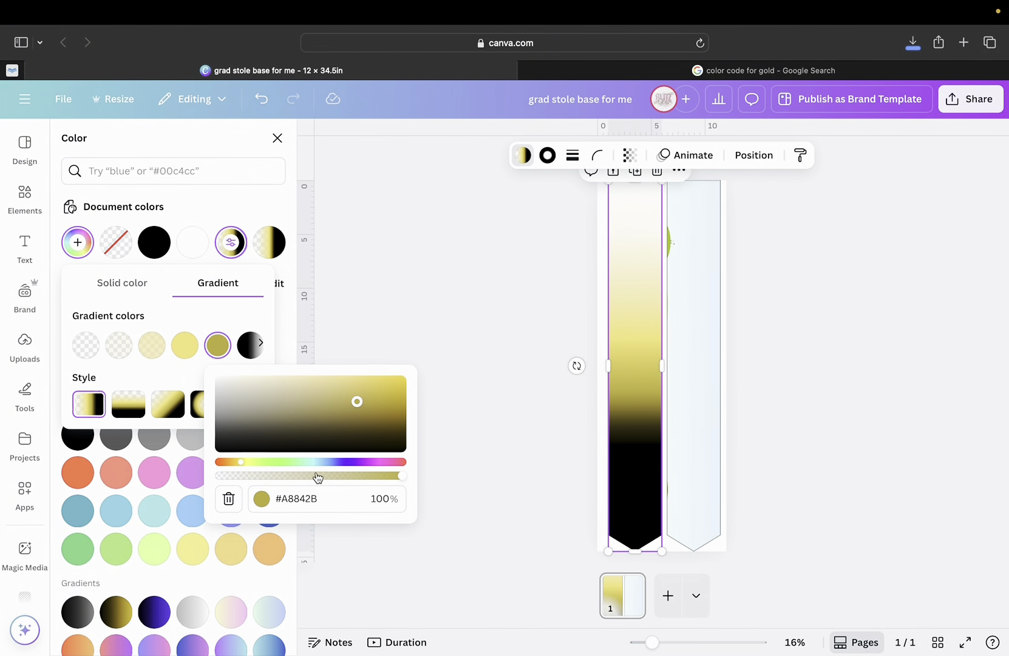
pyautogui.click(211, 318)
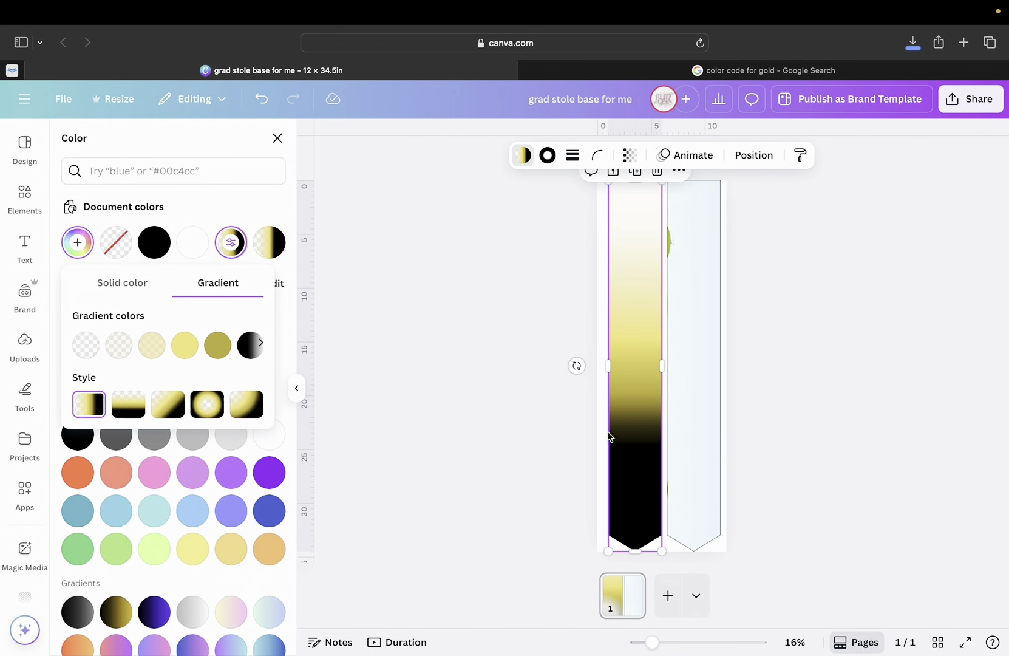
pyautogui.hscroll(3, 198, 354)
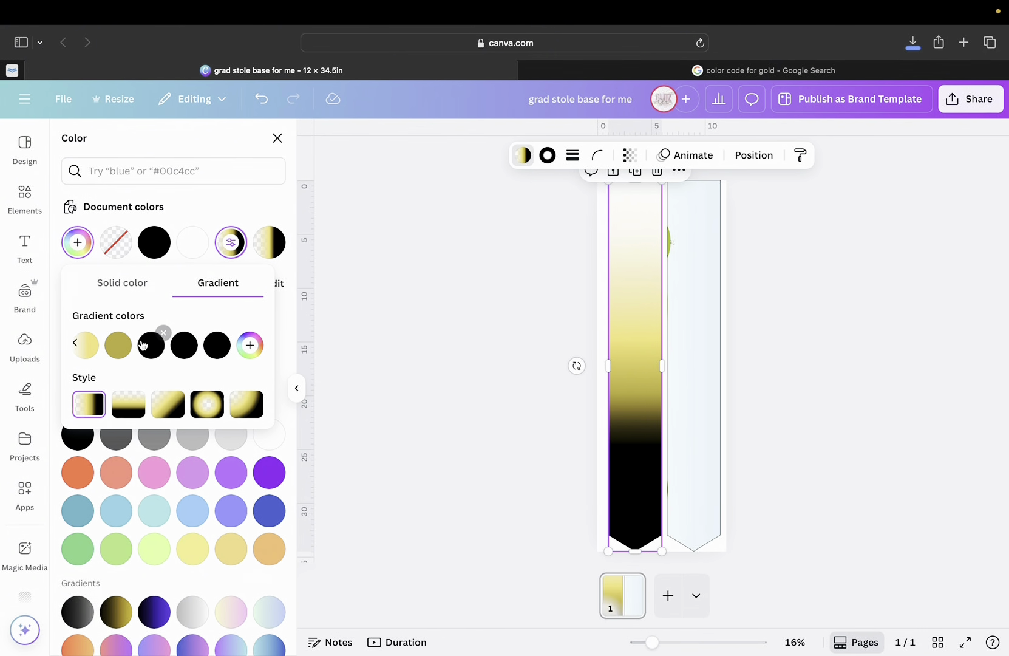
# Test partial transparency on a black stop, then restore it and remove a trial horizontal guide.
pyautogui.hscroll(-3, 194, 343)
pyautogui.click(207, 345)
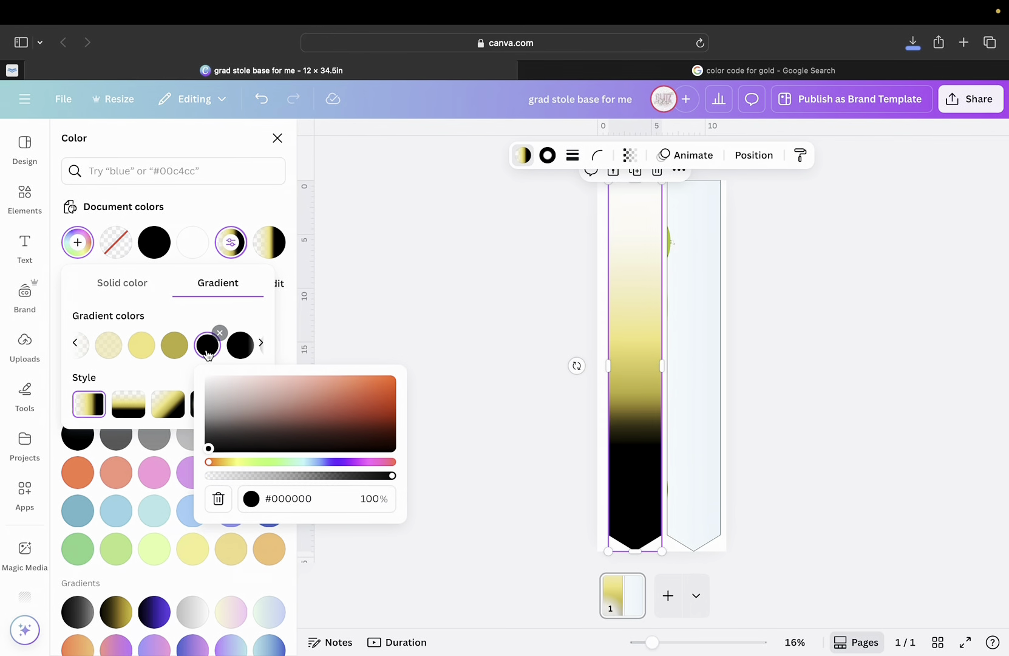
pyautogui.hscroll(3, 204, 358)
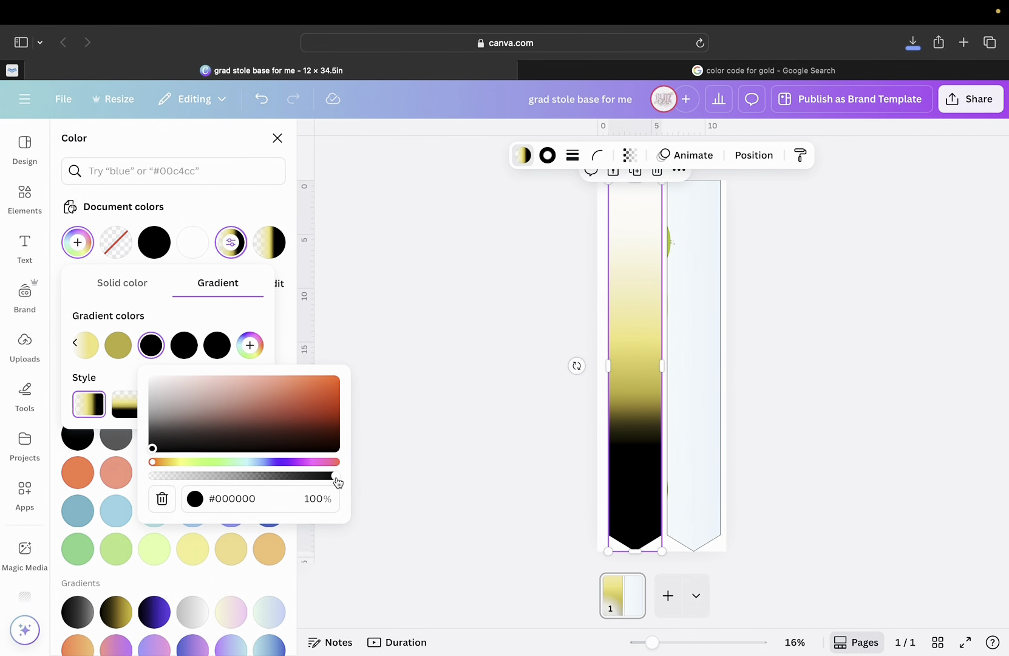
pyautogui.moveTo(338, 481); pyautogui.dragTo(296, 480)
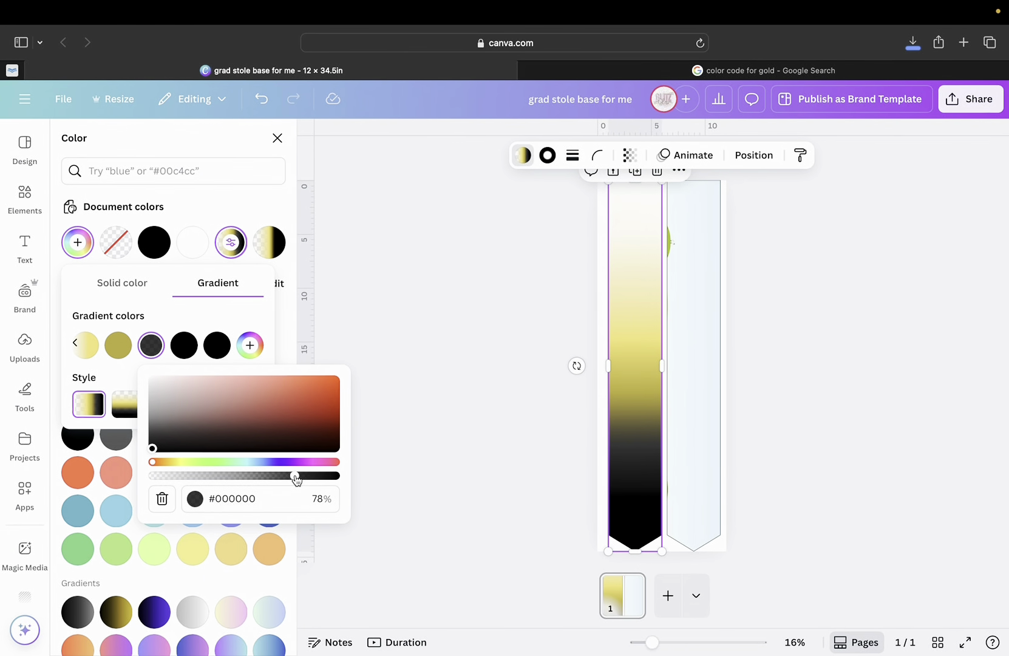
pyautogui.moveTo(296, 481); pyautogui.dragTo(356, 488)
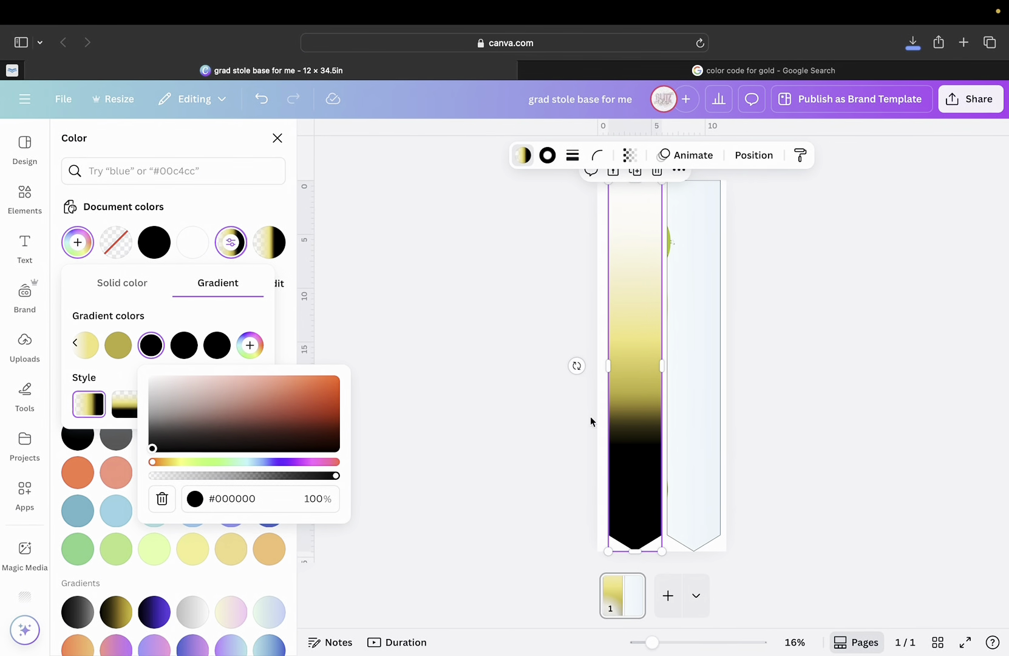
pyautogui.moveTo(565, 127); pyautogui.dragTo(502, 421)
pyautogui.moveTo(503, 404); pyautogui.dragTo(509, 18)
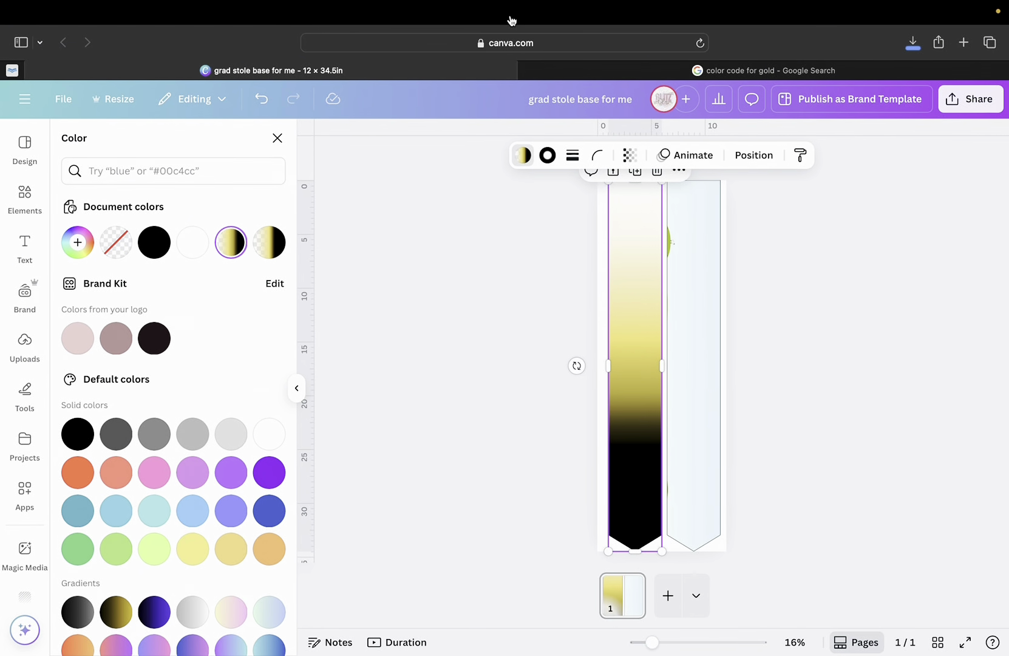
# Lower the first black gradient stop's opacity to 83% for a softer blend.
pyautogui.click(236, 250)
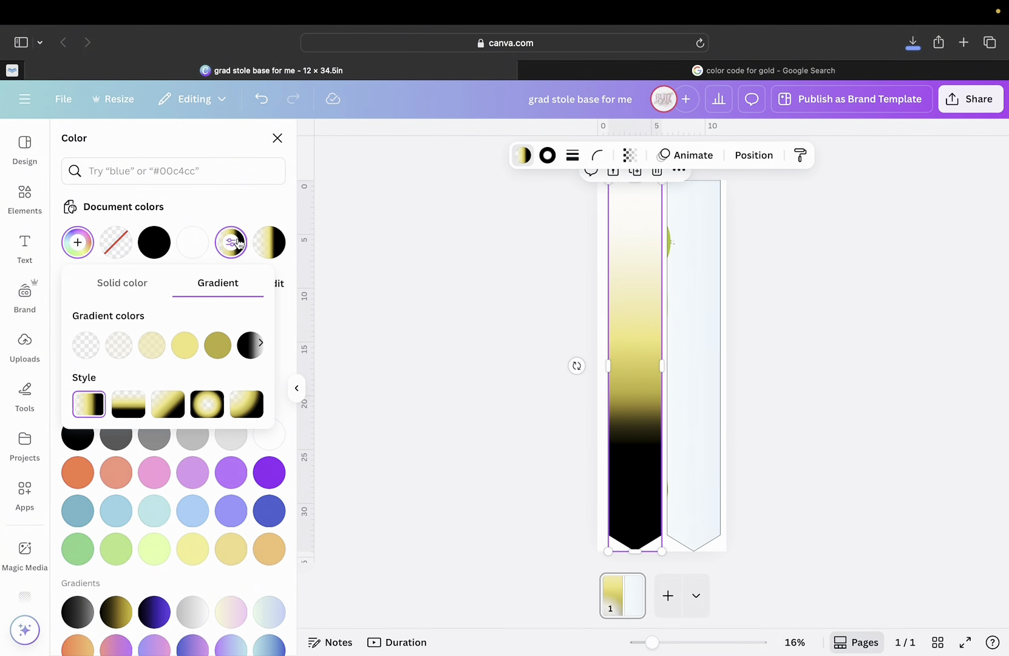
pyautogui.hscroll(2, 238, 349)
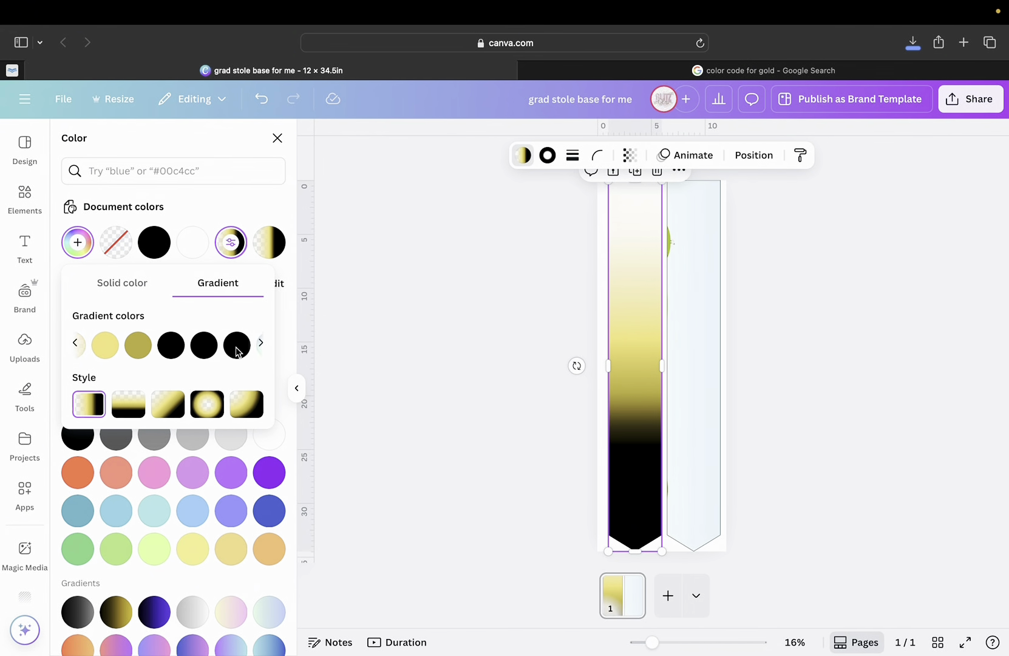
pyautogui.click(151, 345)
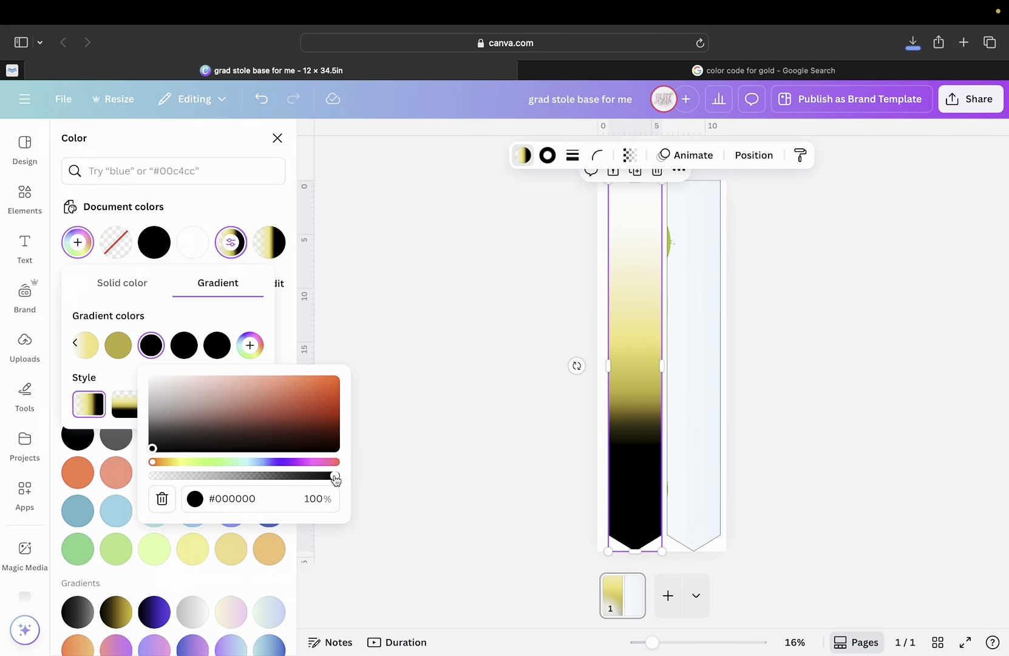
pyautogui.moveTo(334, 478); pyautogui.dragTo(307, 480)
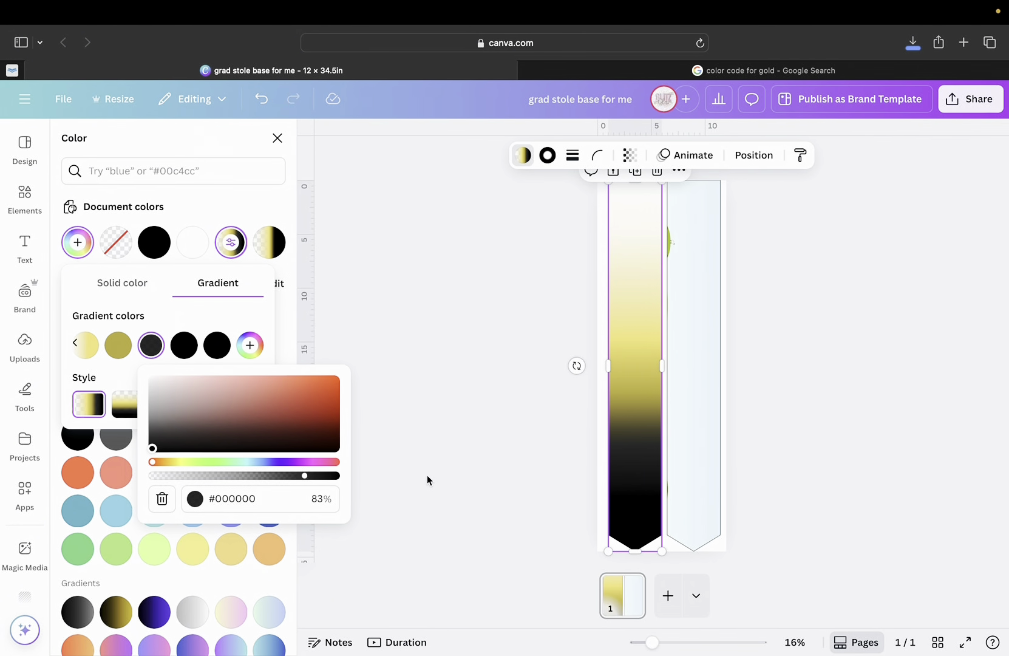
pyautogui.click(469, 457)
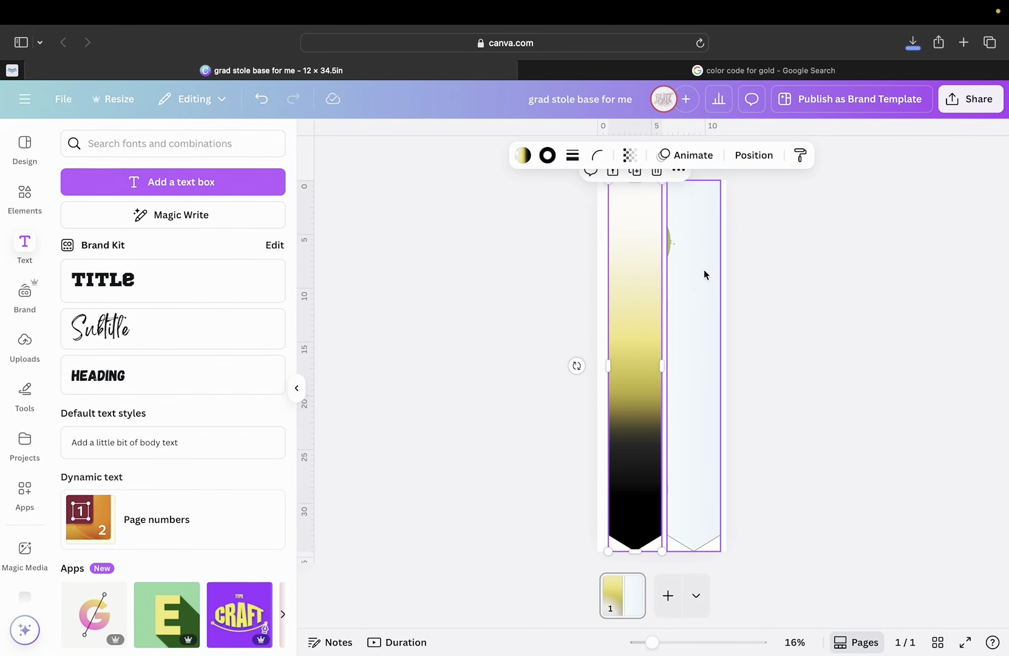
# Delete the blank right panel and place a duplicate of the gradient panel to its right.
pyautogui.click(705, 270)
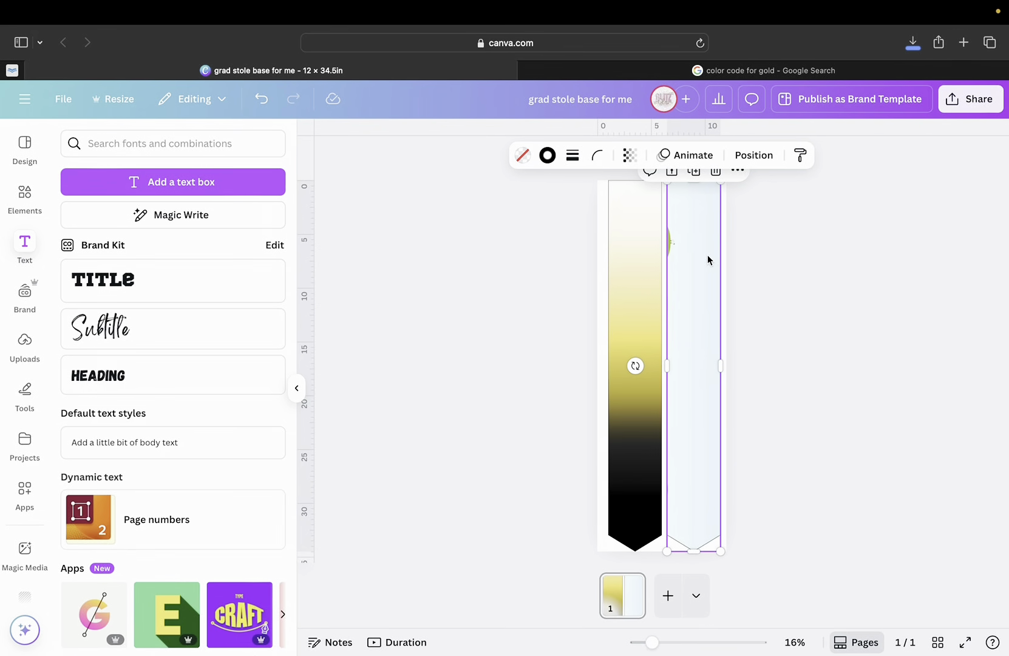
pyautogui.press('Delete')
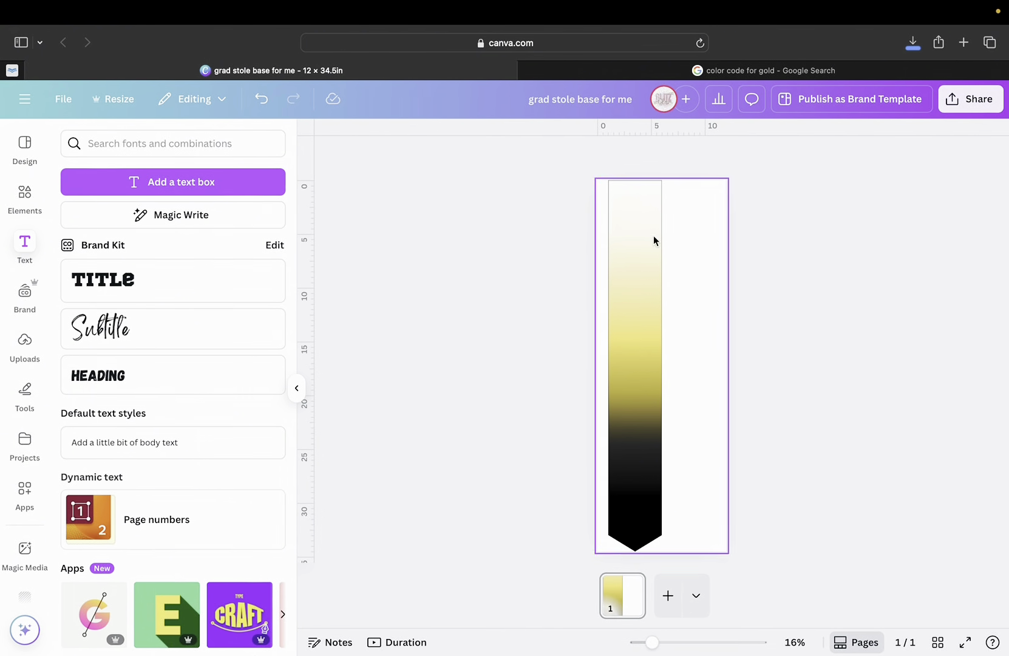
pyautogui.click(615, 253)
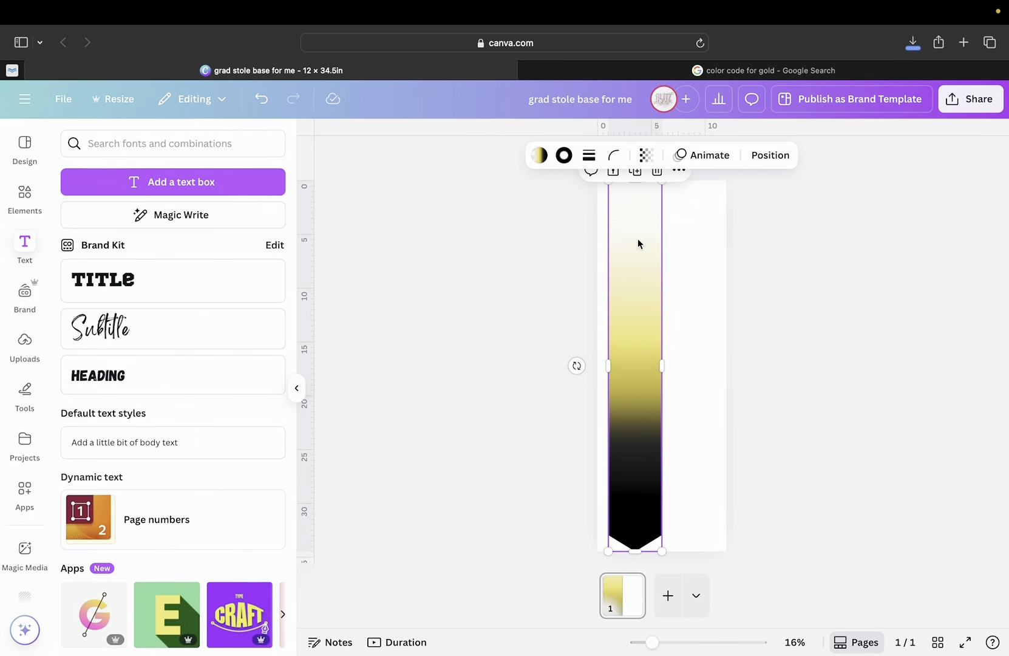
pyautogui.click(636, 176)
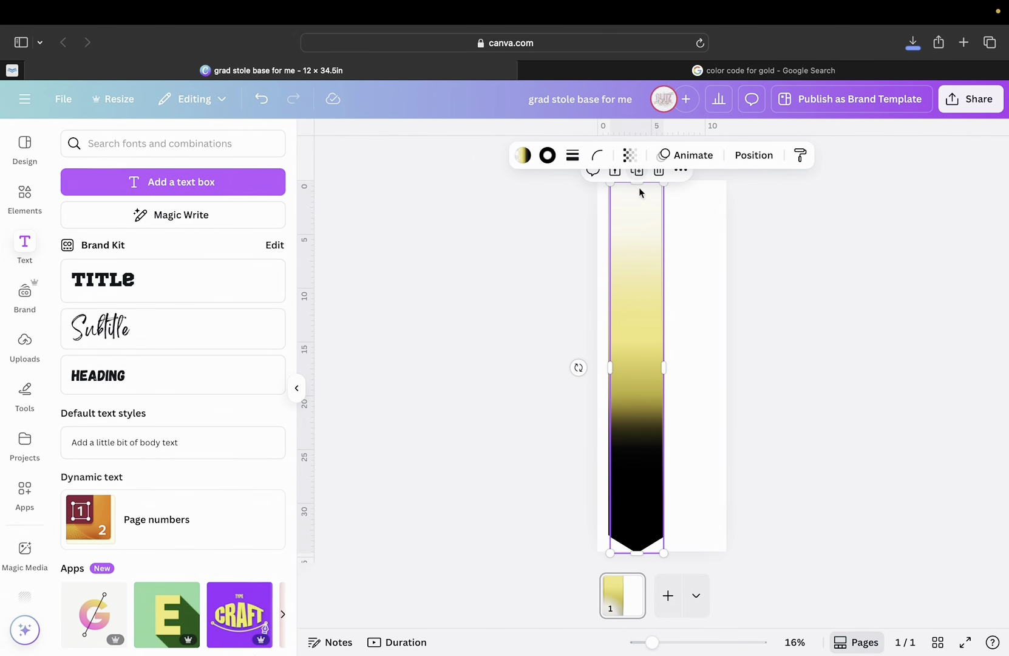
pyautogui.moveTo(635, 334); pyautogui.dragTo(692, 332)
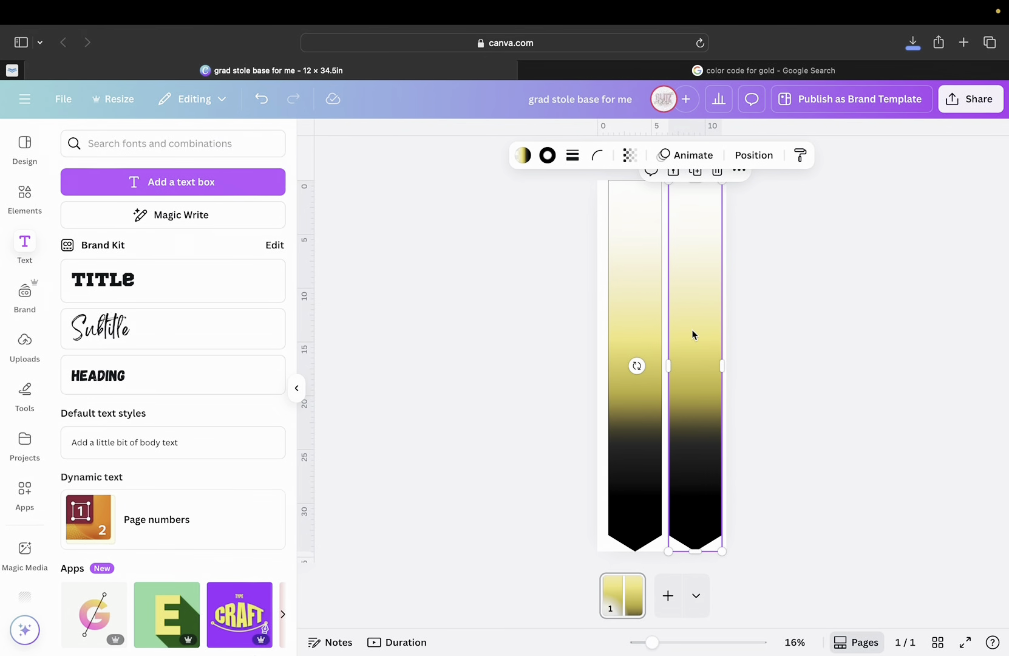
# Undo the duplicate and the deletion, and select the restored blank right panel.
pyautogui.click(262, 104)
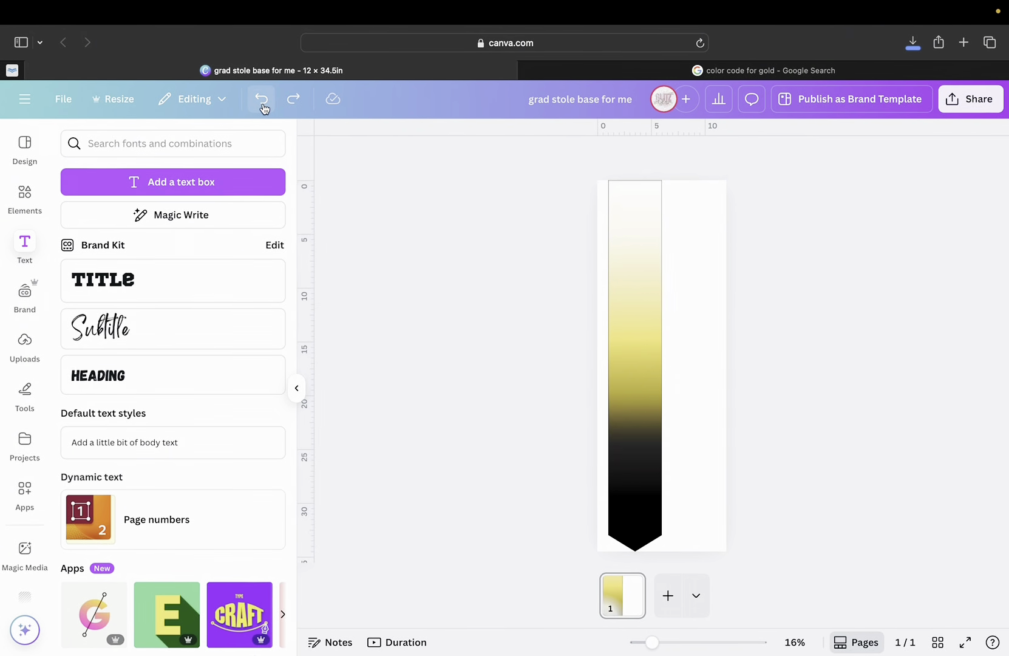
pyautogui.click(262, 105)
pyautogui.click(689, 273)
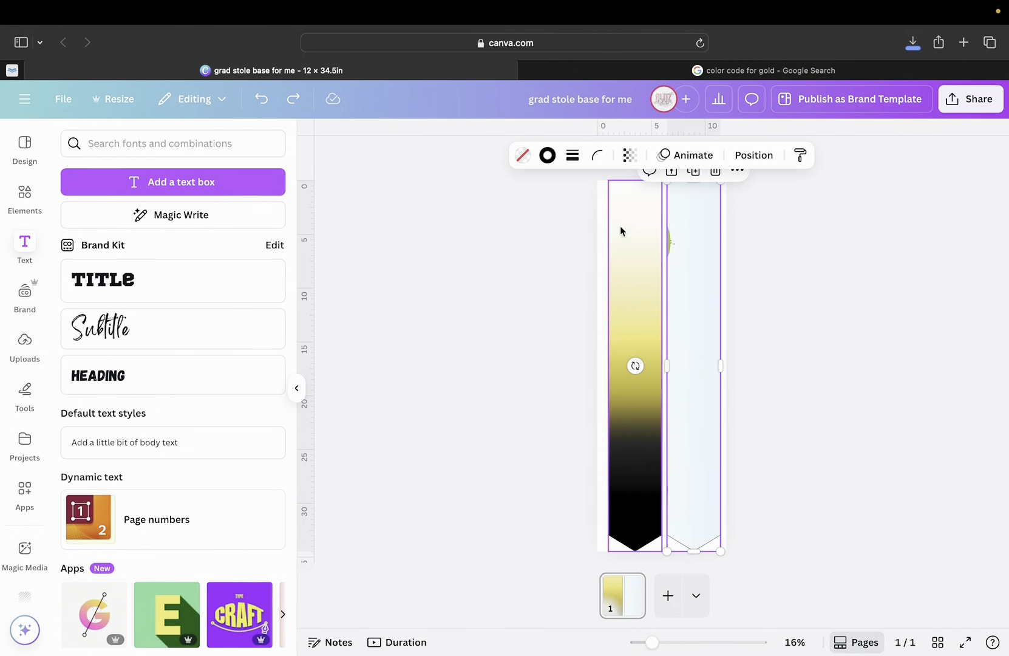
# Apply the gold-to-black gradient swatch from Document colors to the right stole panel.
pyautogui.click(526, 163)
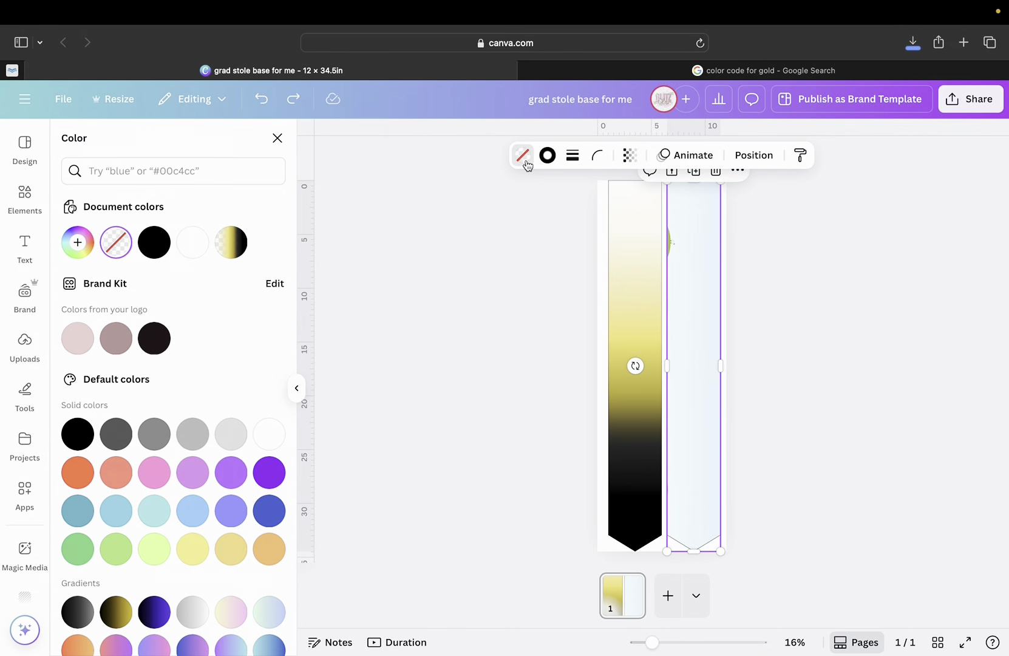
pyautogui.click(228, 244)
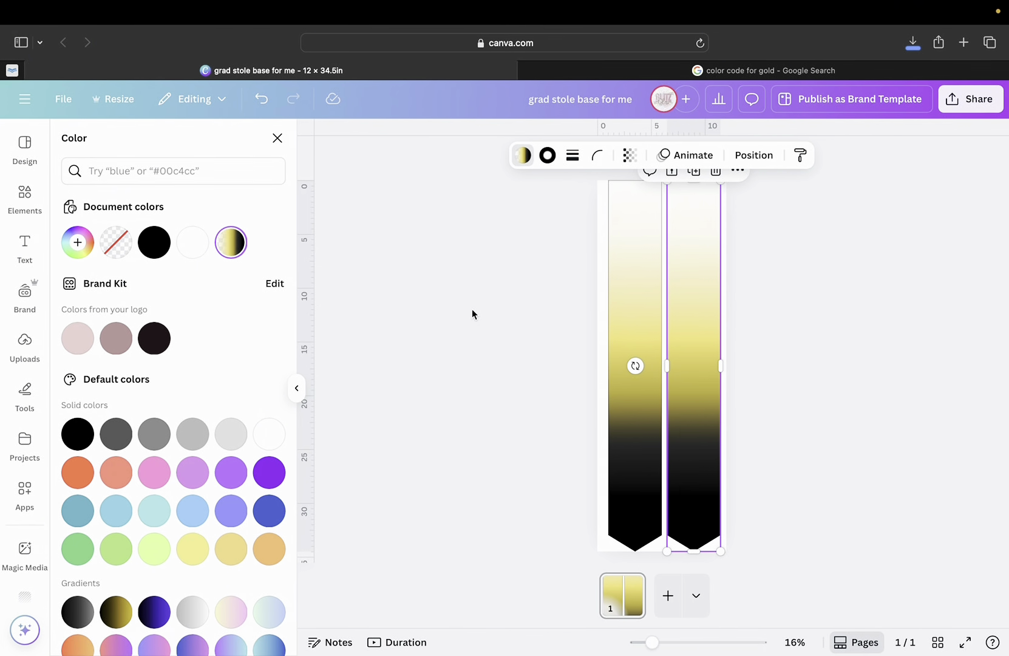
pyautogui.press('Escape')
pyautogui.click(557, 335)
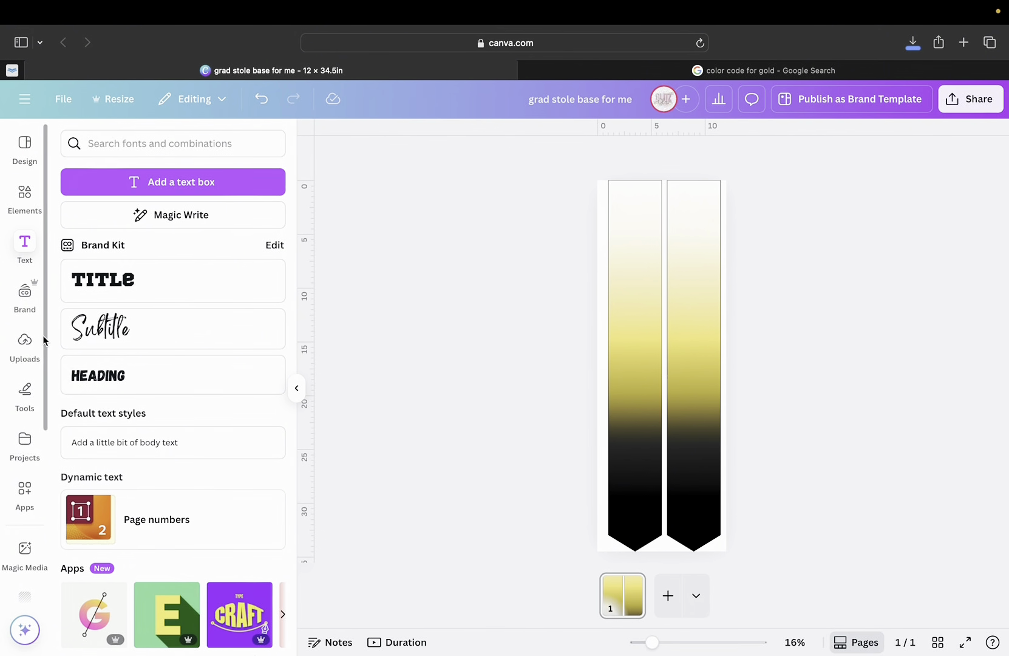
# Scroll the Uploads images list down to the Elite Public Schools seal and eagle logos.
pyautogui.click(34, 351)
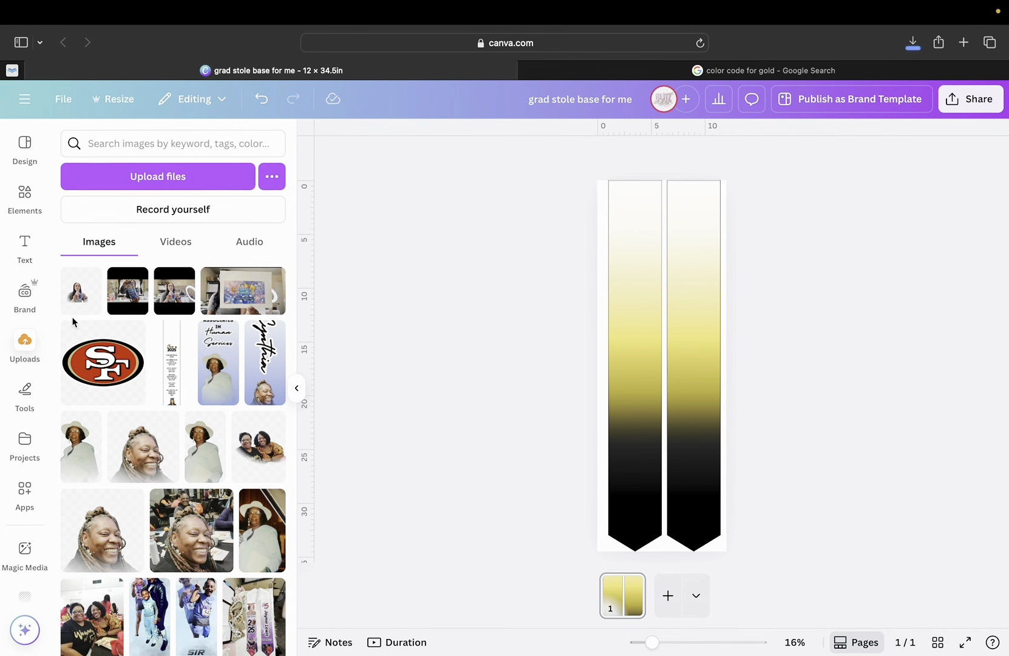
pyautogui.scroll(-1, 207, 492)
pyautogui.scroll(-15, 207, 492)
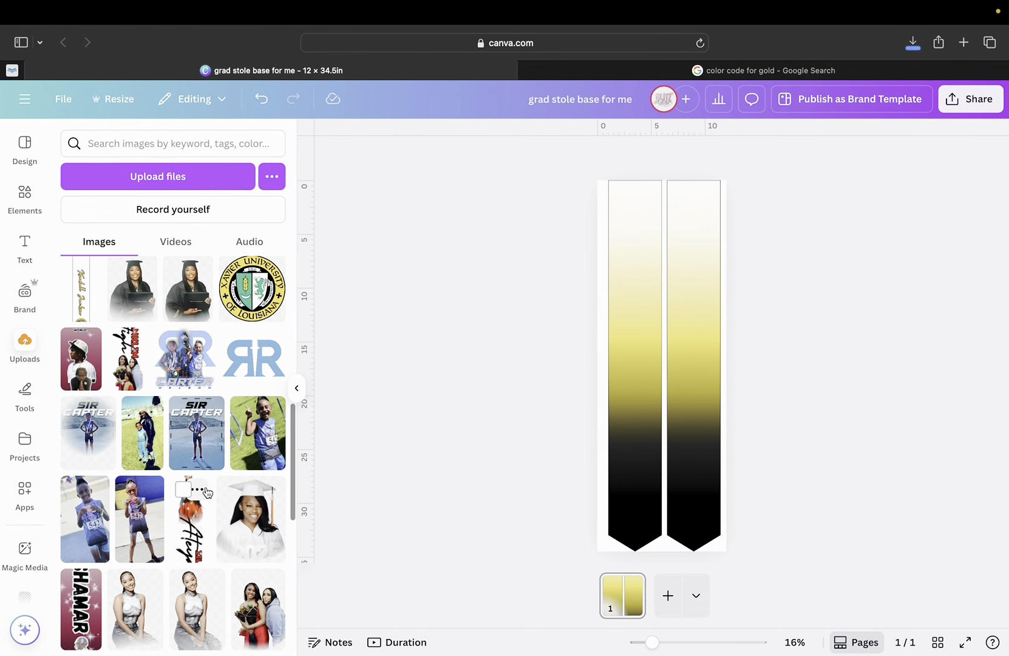
pyautogui.scroll(-15, 206, 492)
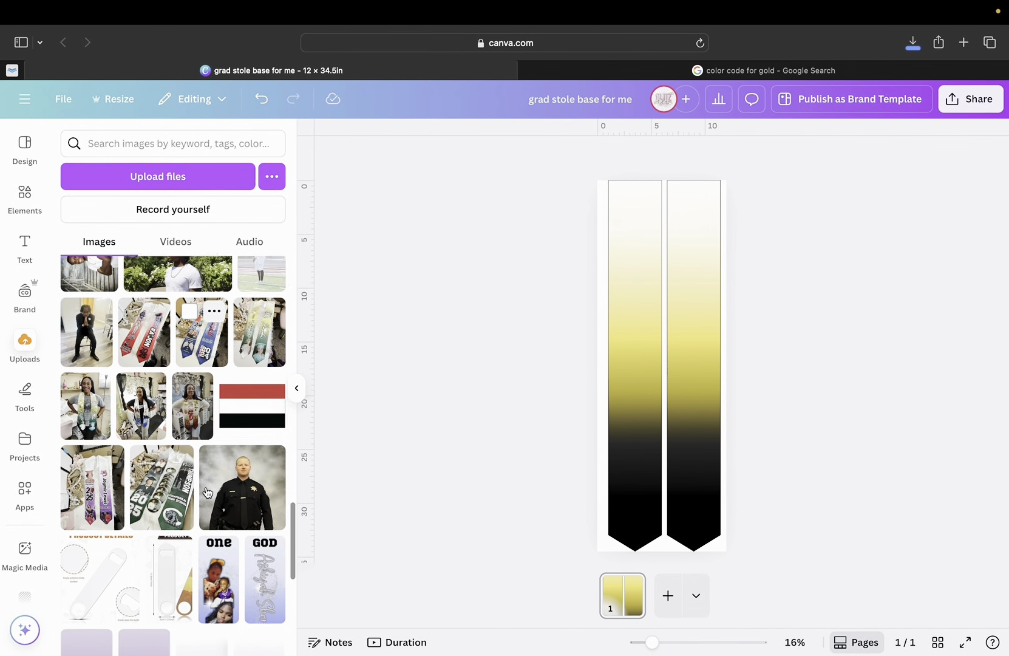
pyautogui.scroll(-15, 206, 492)
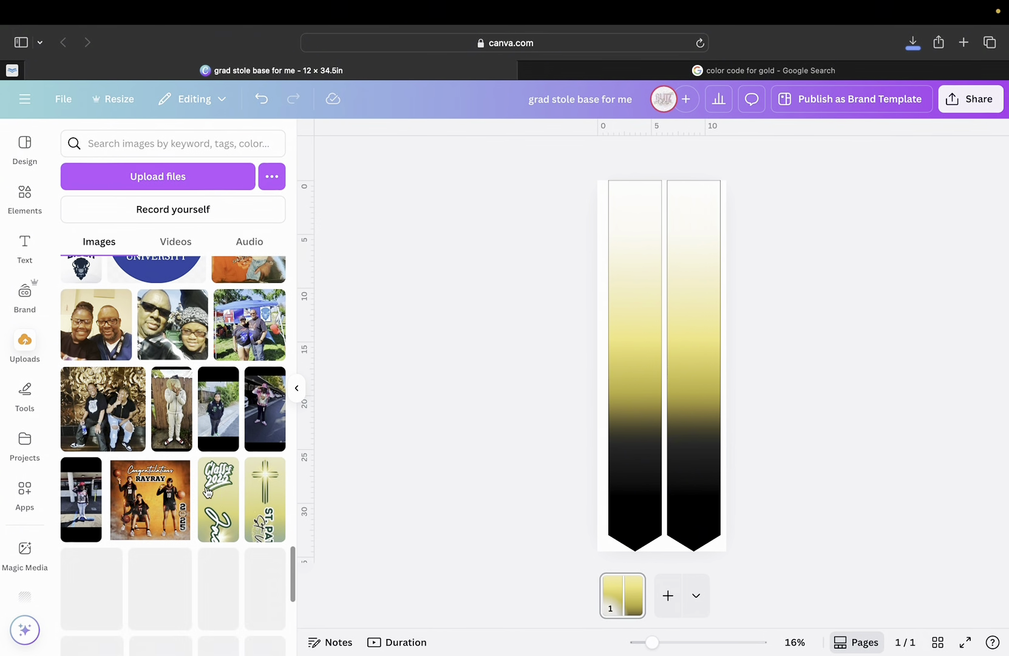
pyautogui.scroll(-15, 207, 491)
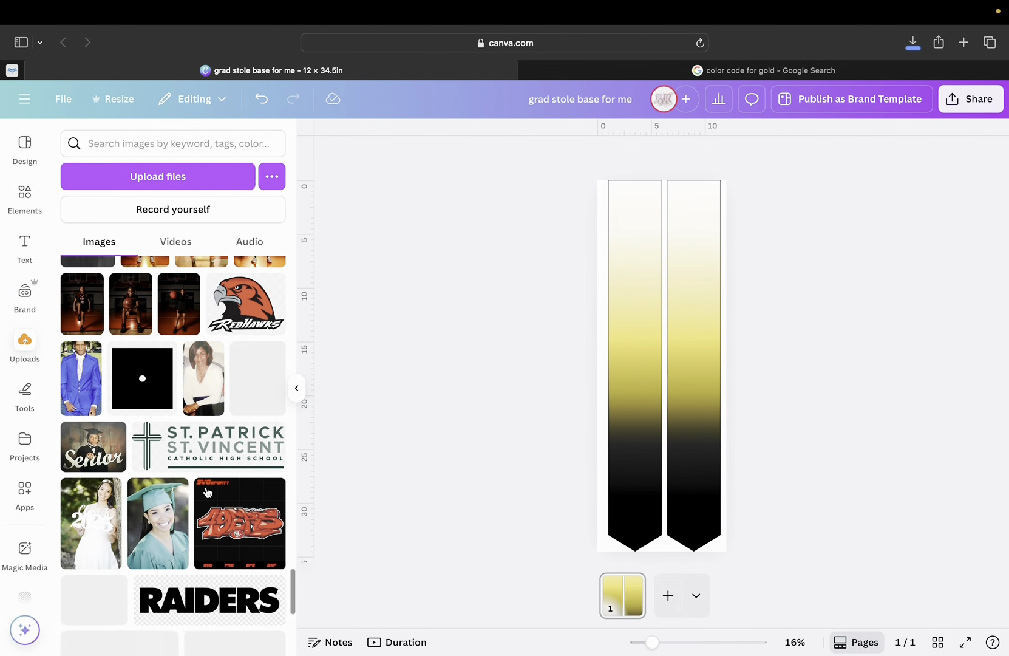
pyautogui.scroll(-15, 207, 491)
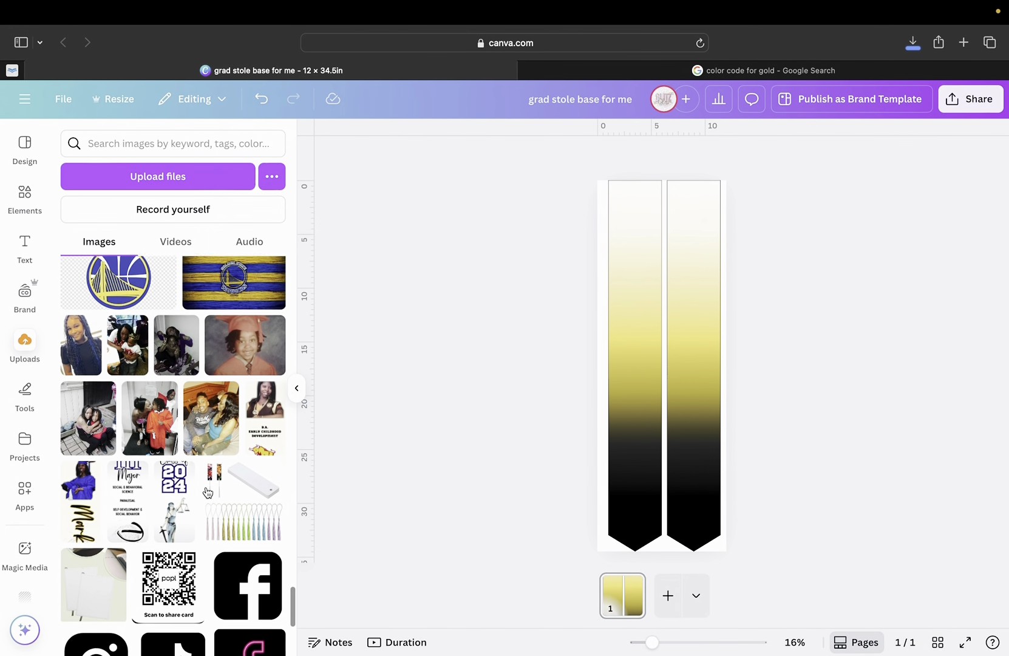
pyautogui.scroll(-15, 207, 492)
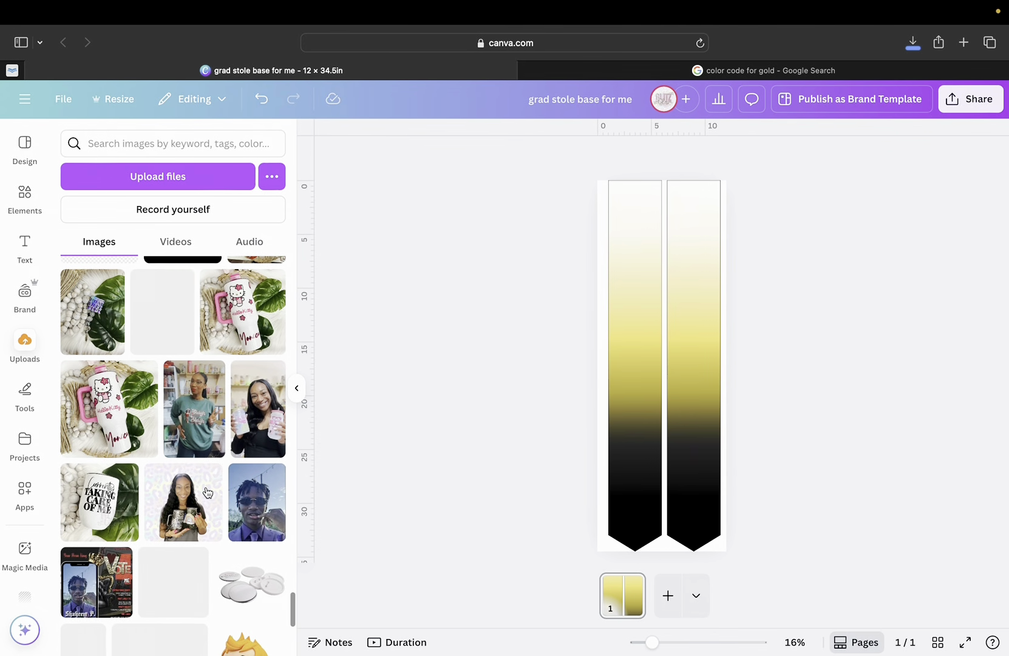
pyautogui.scroll(-15, 207, 492)
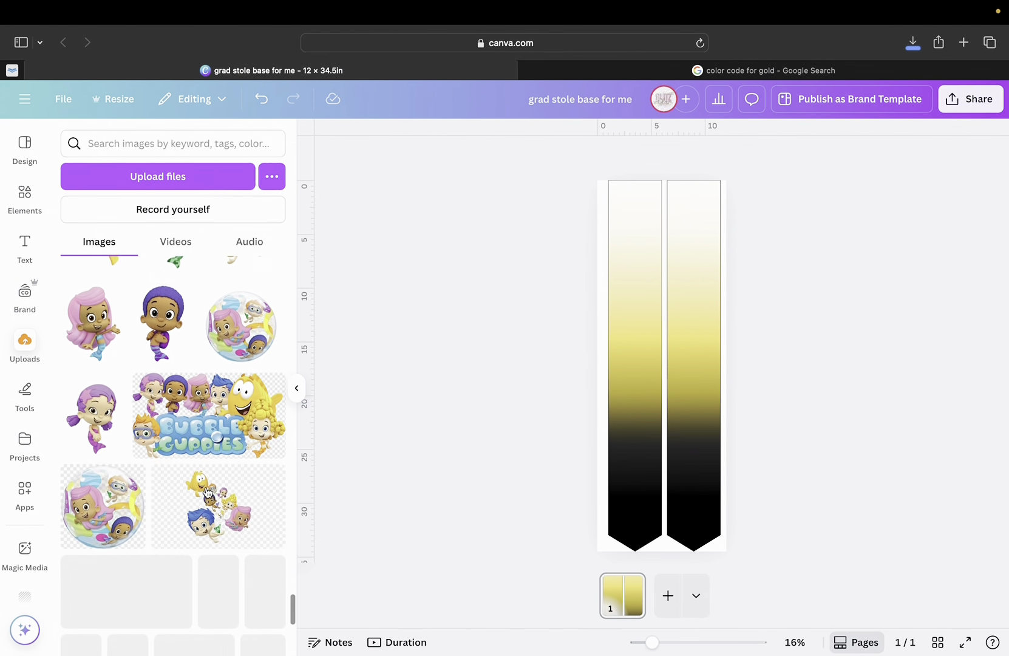
pyautogui.scroll(-15, 207, 491)
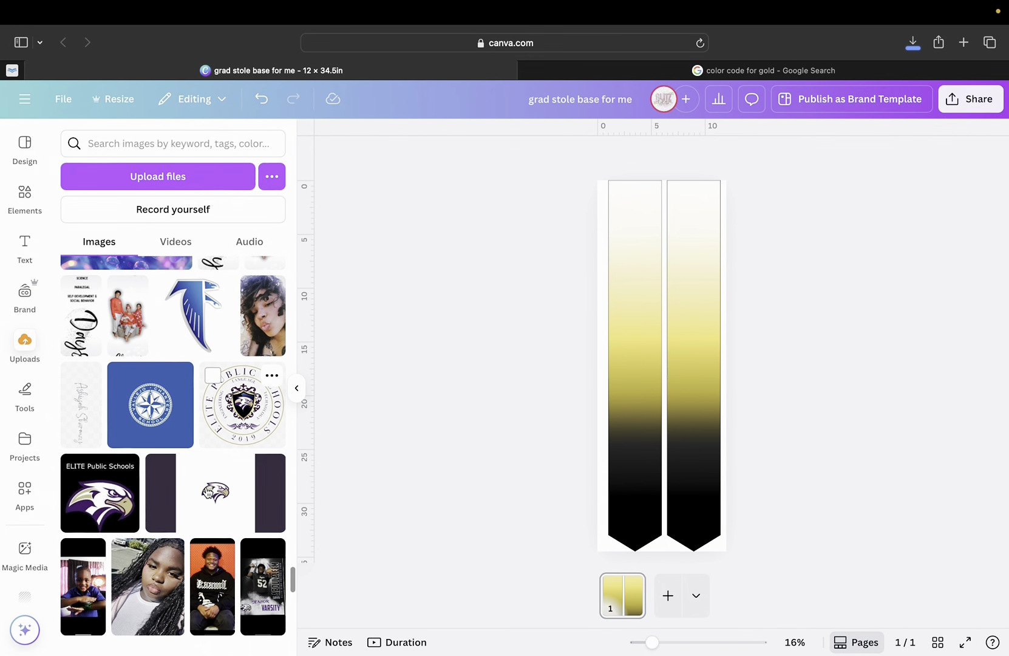
pyautogui.scroll(5, 207, 492)
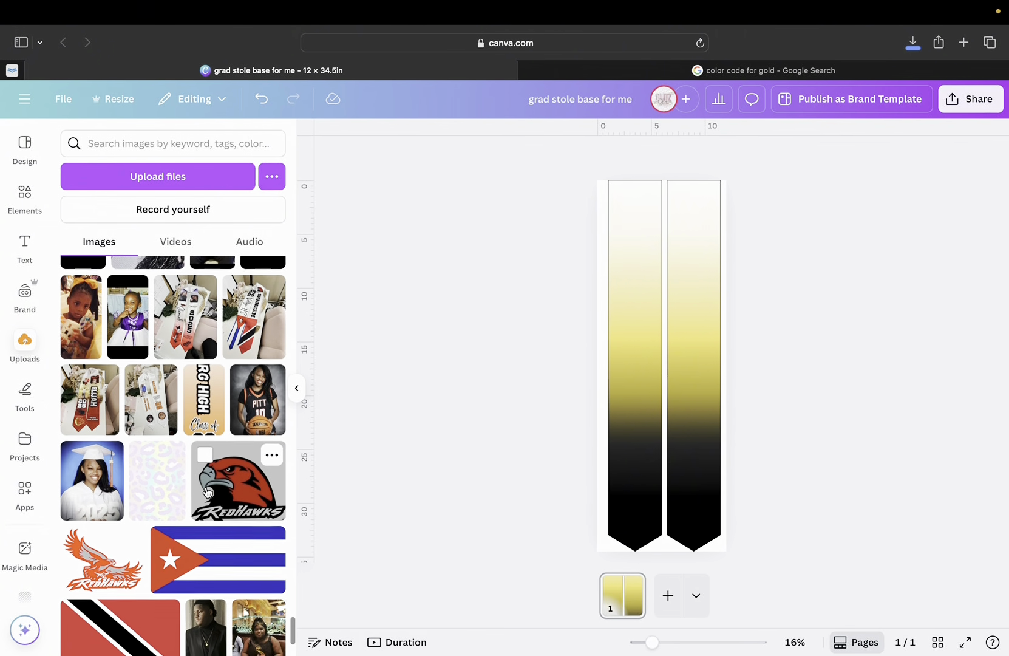
pyautogui.scroll(5, 207, 492)
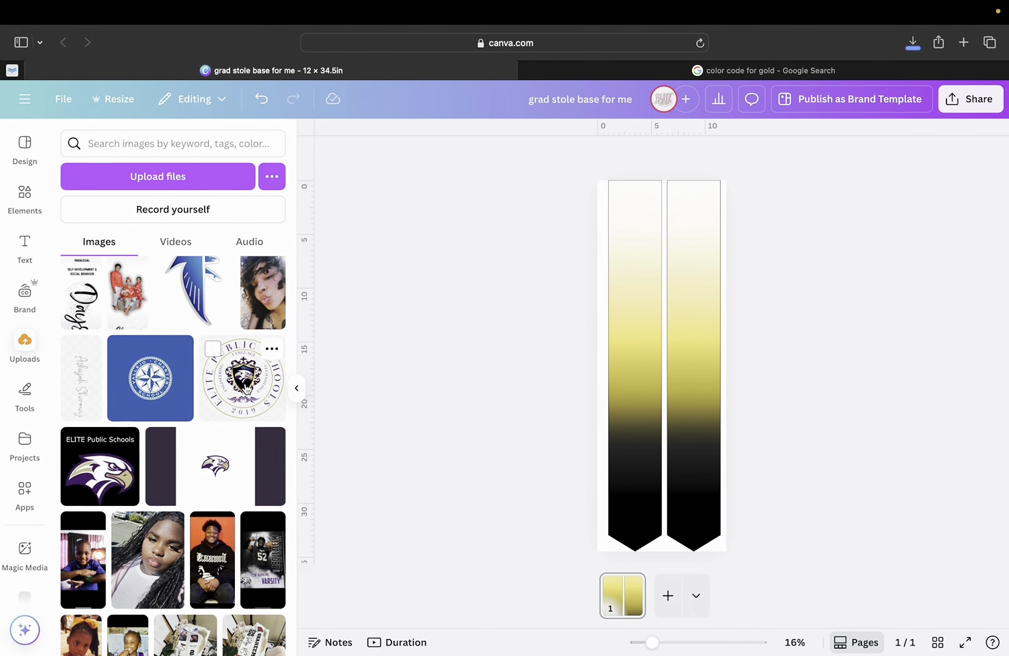
pyautogui.click(246, 389)
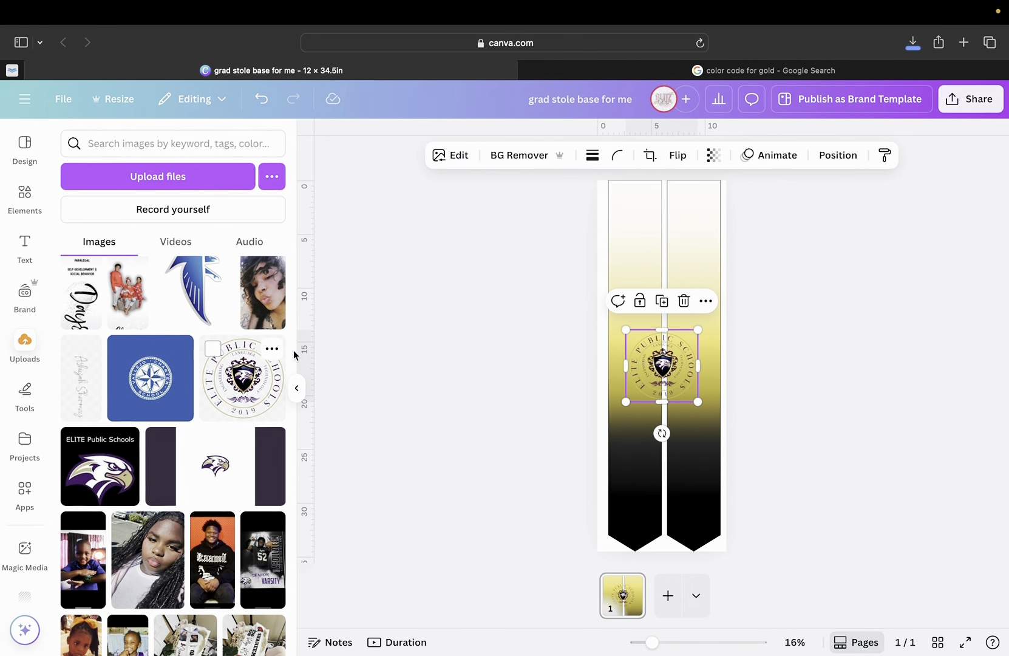
pyautogui.moveTo(642, 365); pyautogui.dragTo(669, 378)
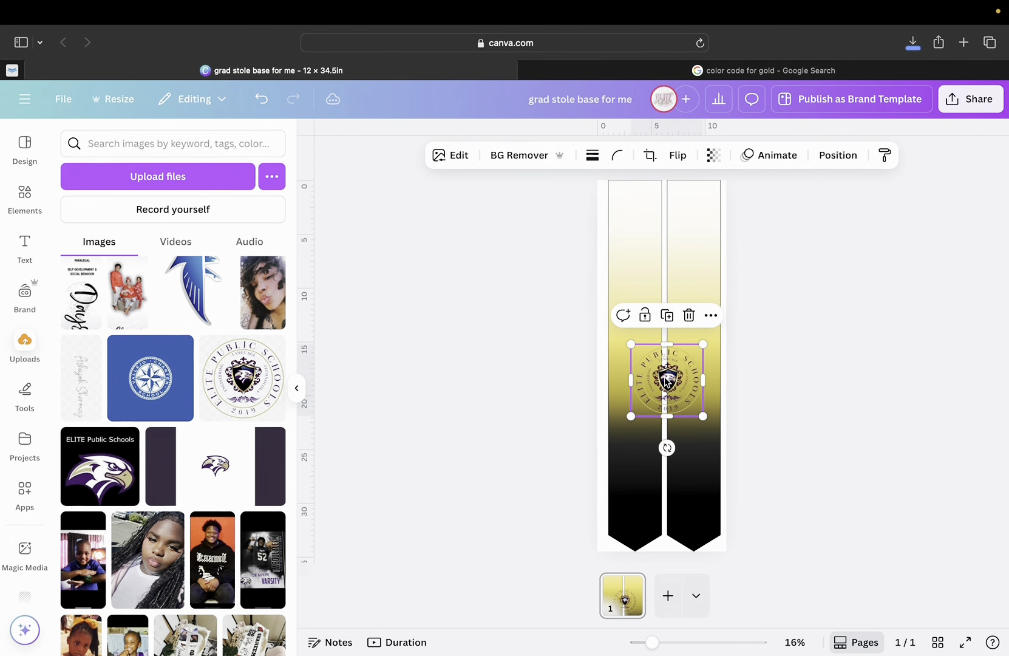
pyautogui.press('Delete')
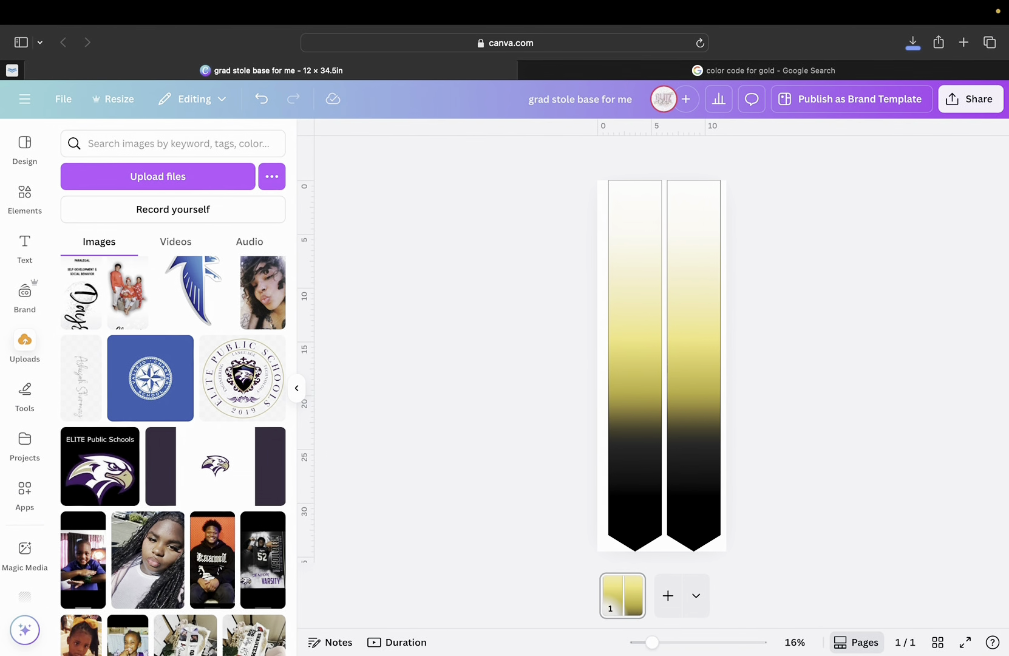
# Lock the left and right gradient stole panels through the right-click Lock option.
pyautogui.click(624, 240)
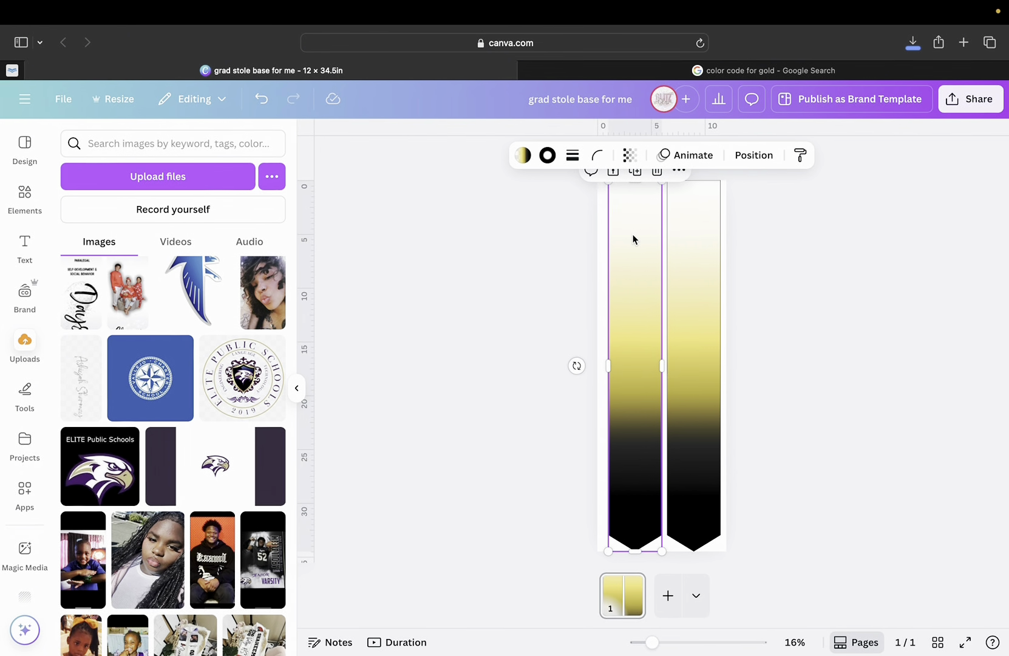
pyautogui.rightClick(632, 236)
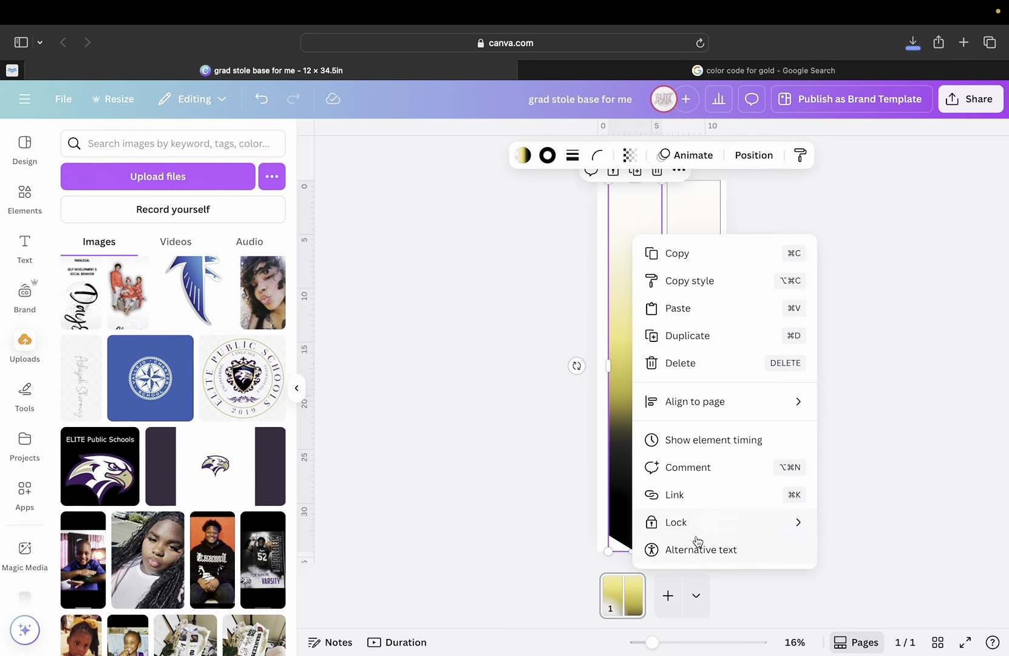
pyautogui.moveTo(699, 536)
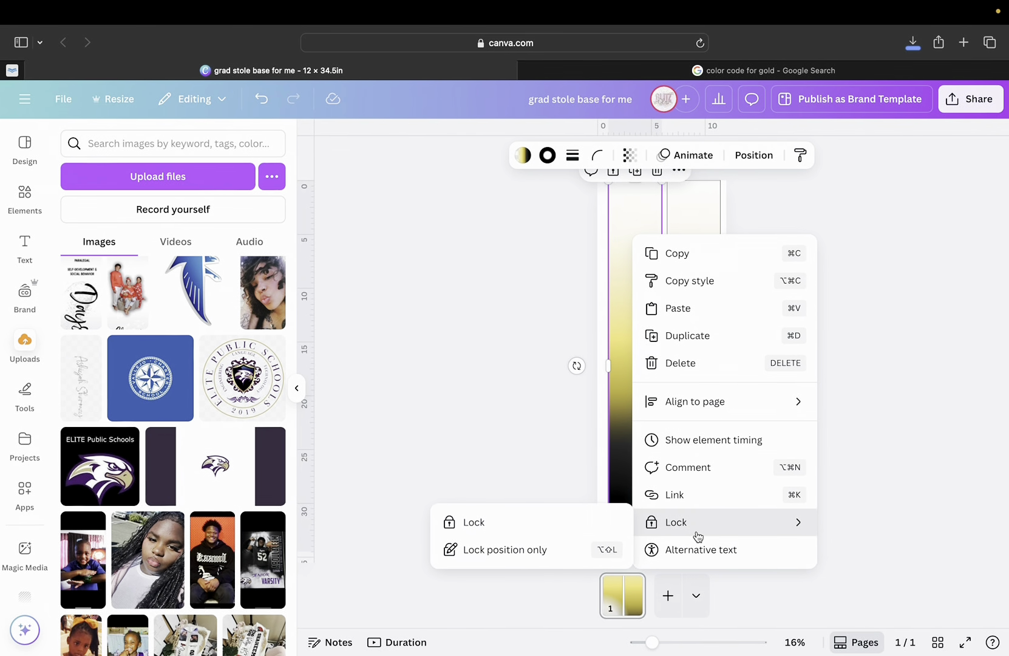
pyautogui.click(610, 526)
pyautogui.click(693, 392)
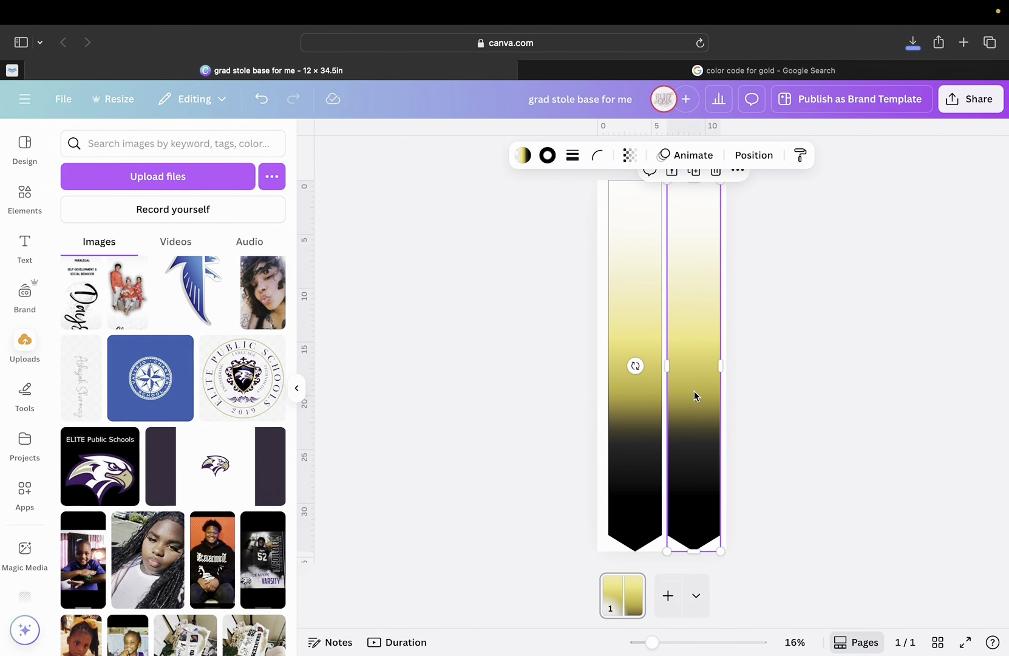
pyautogui.rightClick(694, 391)
pyautogui.moveTo(738, 604)
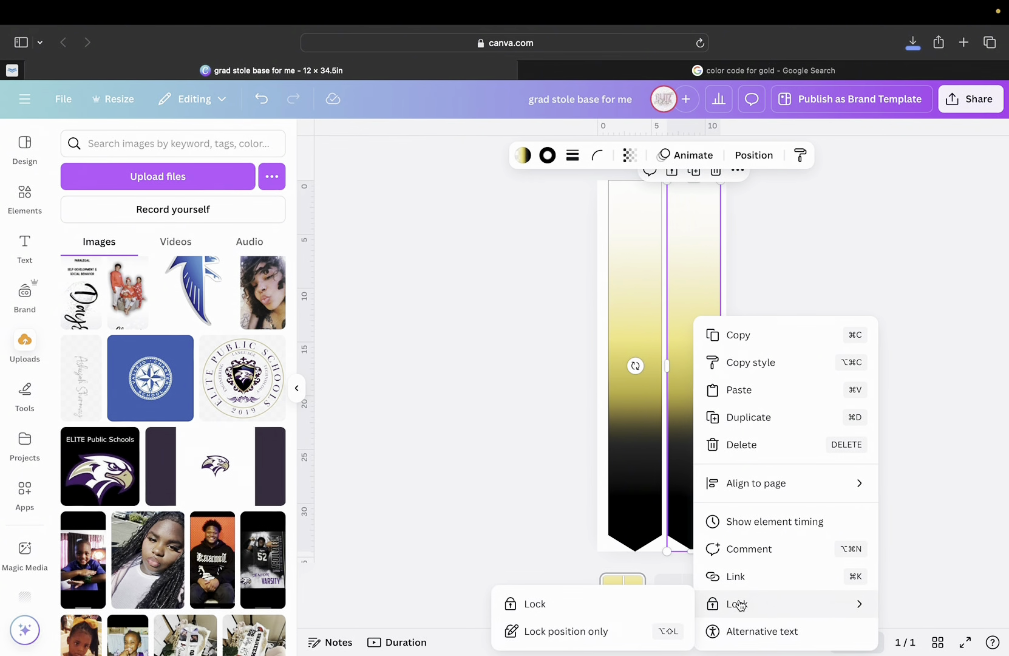
pyautogui.click(647, 606)
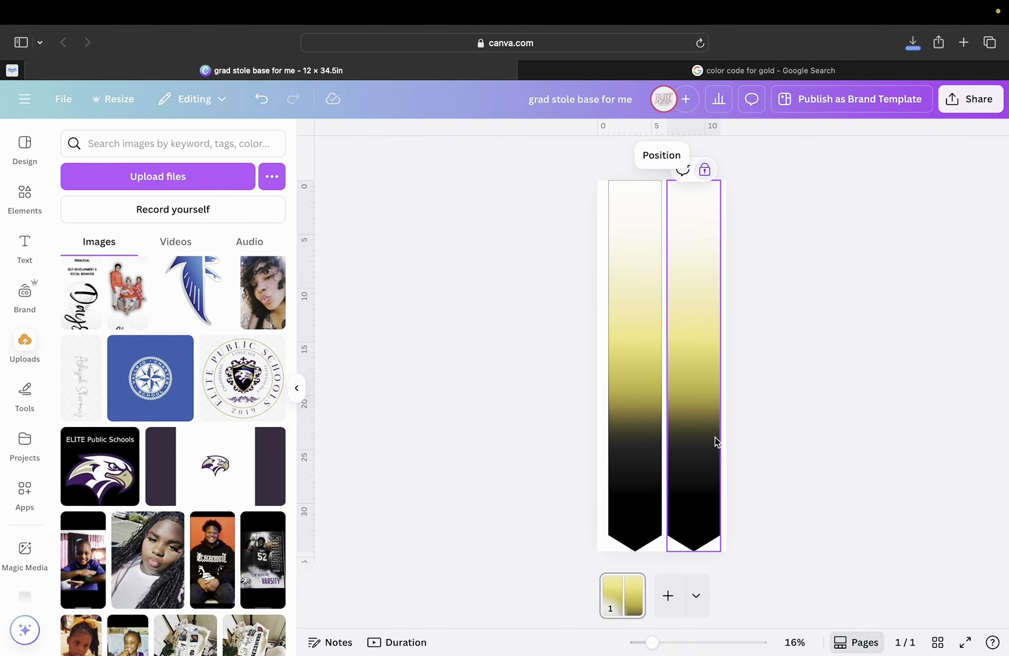
# Add the Elite Public Schools seal from Uploads and position it over the left stole panel.
pyautogui.click(243, 378)
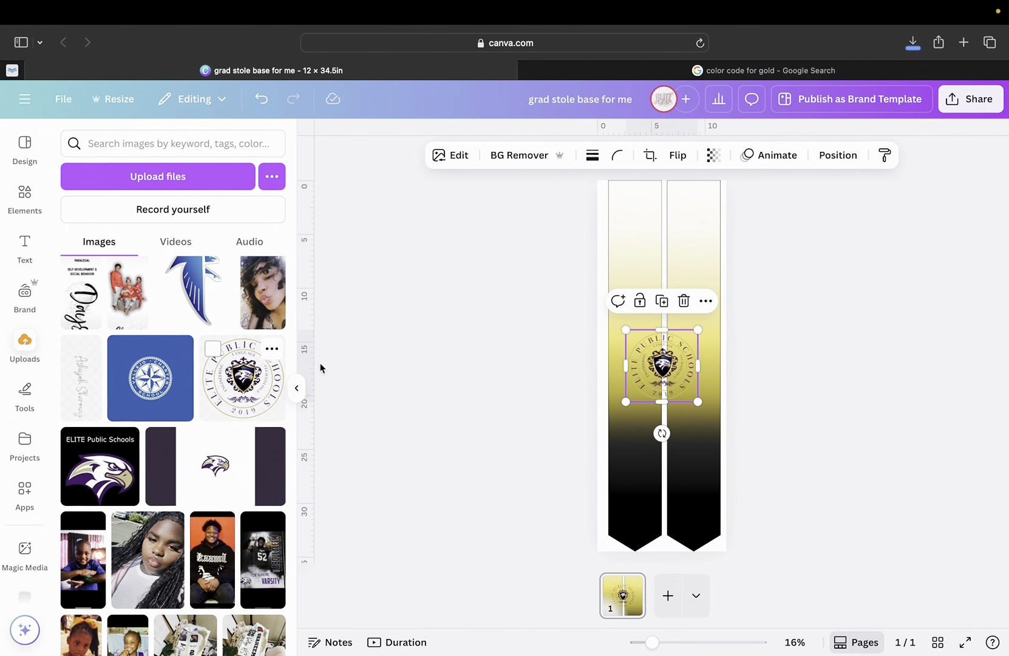
pyautogui.moveTo(670, 377); pyautogui.dragTo(645, 357)
pyautogui.click(659, 360)
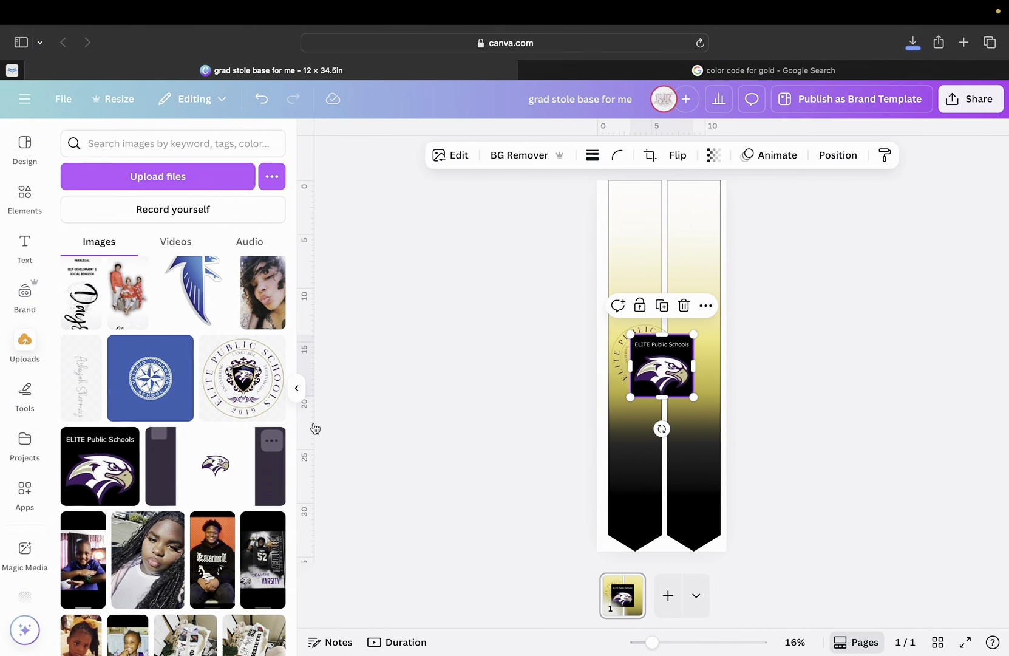
# Position the ELITE eagle logo at the top of the left stole panel, just above the seal.
pyautogui.moveTo(660, 389); pyautogui.dragTo(665, 457)
pyautogui.moveTo(669, 447); pyautogui.dragTo(668, 256)
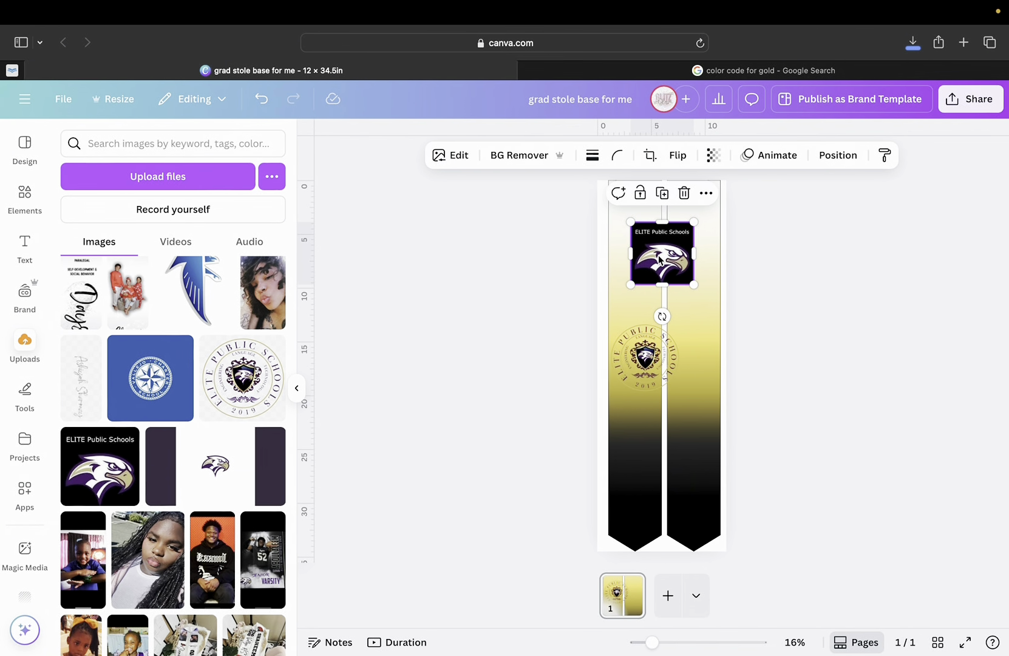
pyautogui.click(644, 349)
pyautogui.click(657, 256)
pyautogui.moveTo(658, 257); pyautogui.dragTo(651, 243)
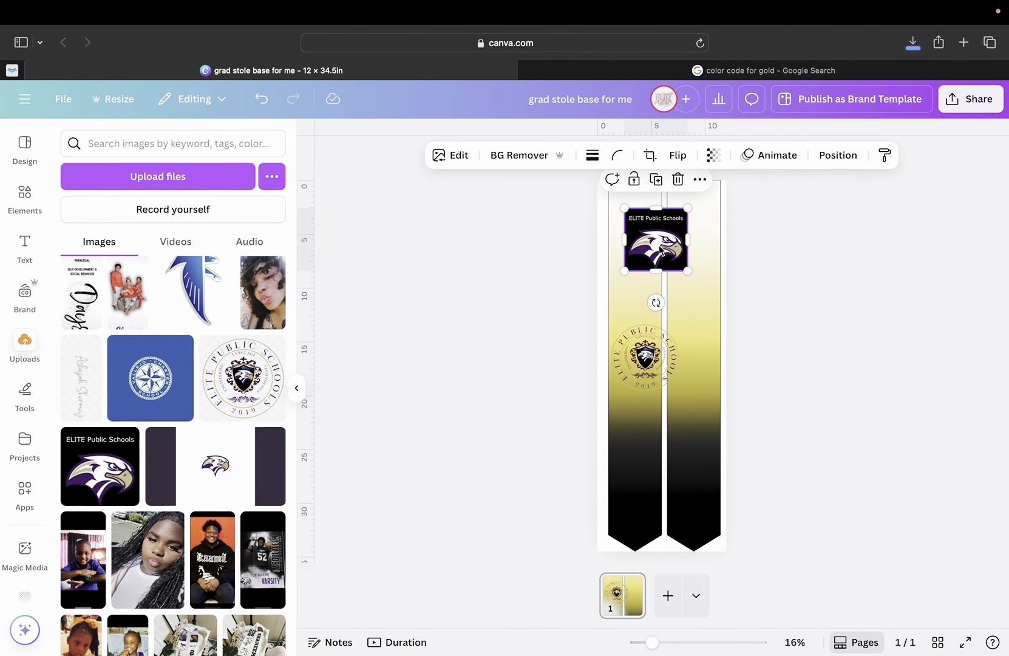
pyautogui.moveTo(660, 248); pyautogui.dragTo(660, 251)
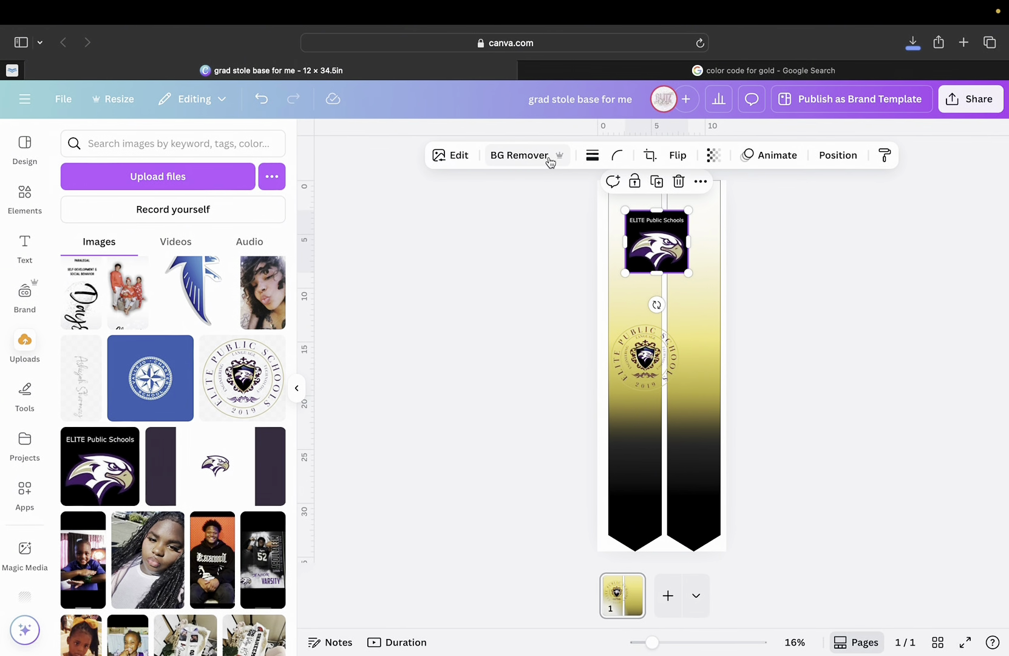
# Load remove.bg in a new browser tab.
pyautogui.click(965, 43)
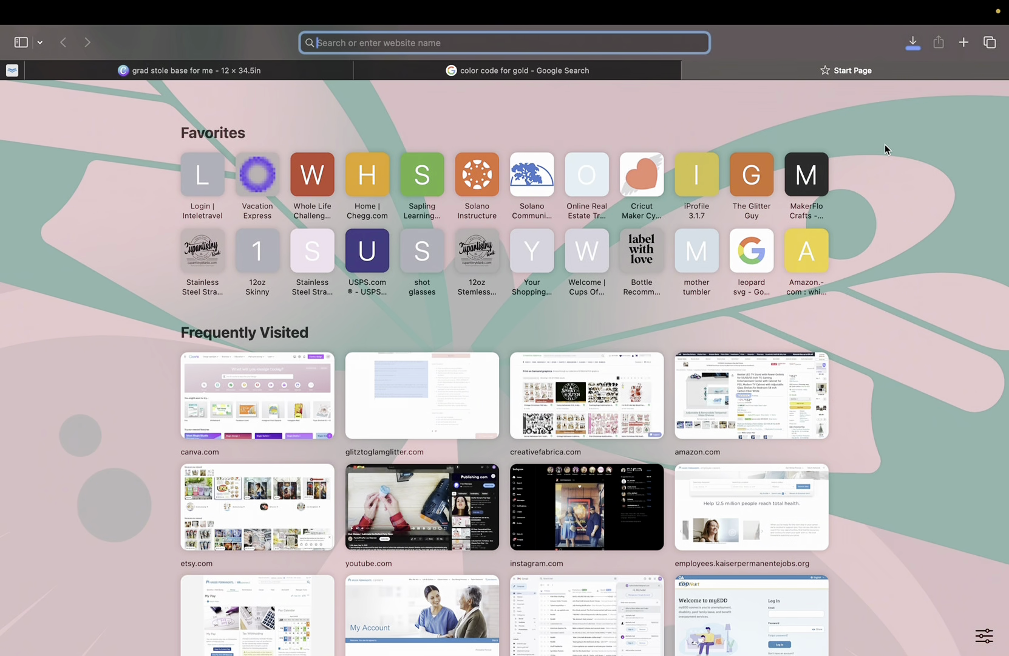
pyautogui.write('remove.bg')
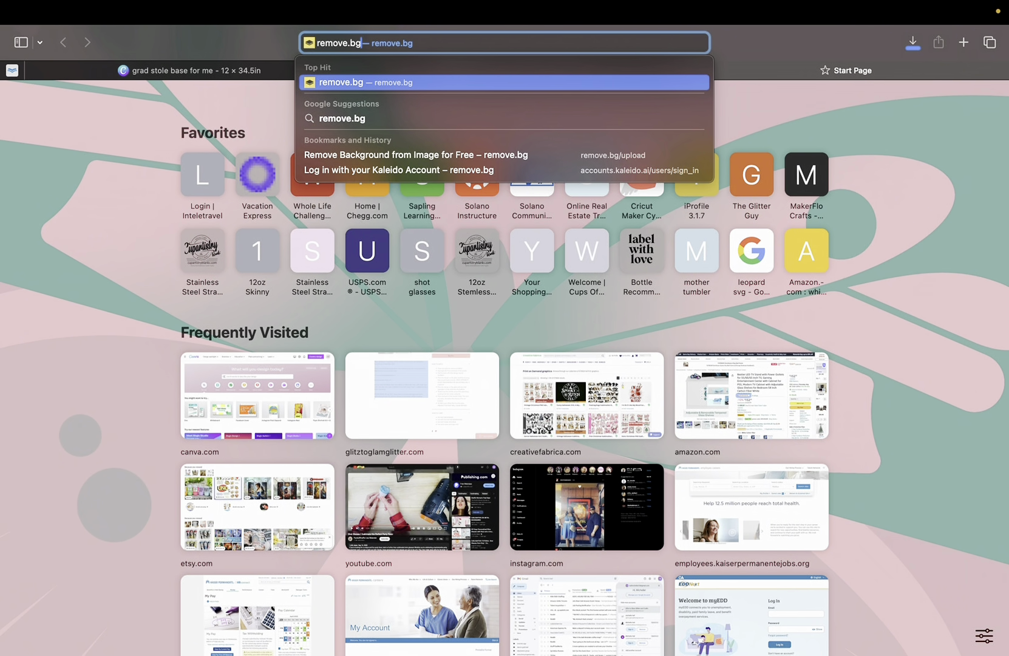
pyautogui.press('Return')
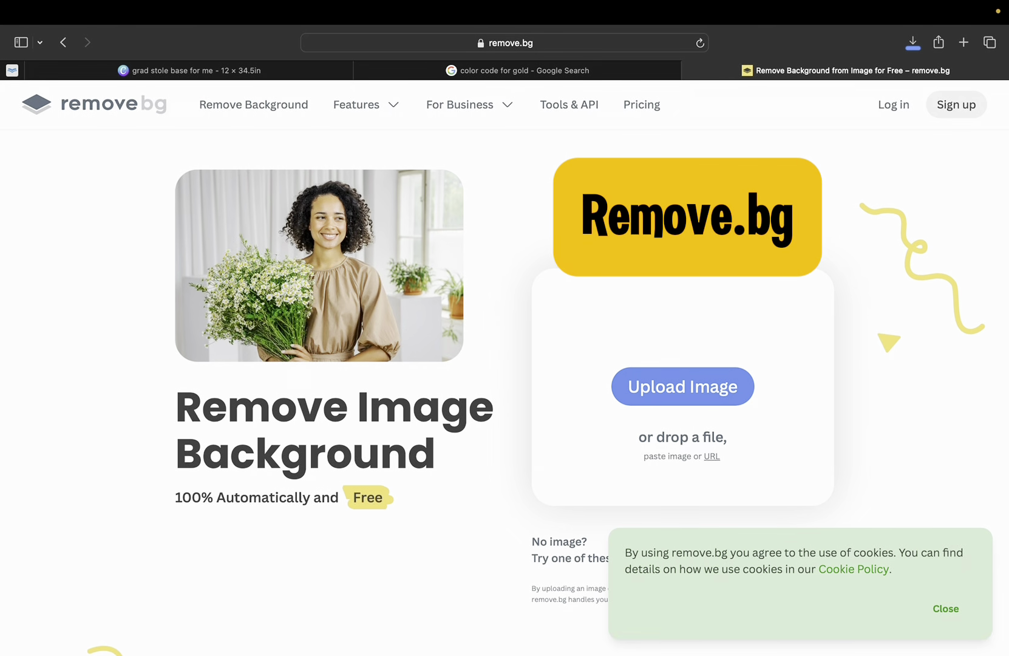
# Upload the ELITE eagle image images.jpeg to remove.bg for background removal.
pyautogui.click(736, 399)
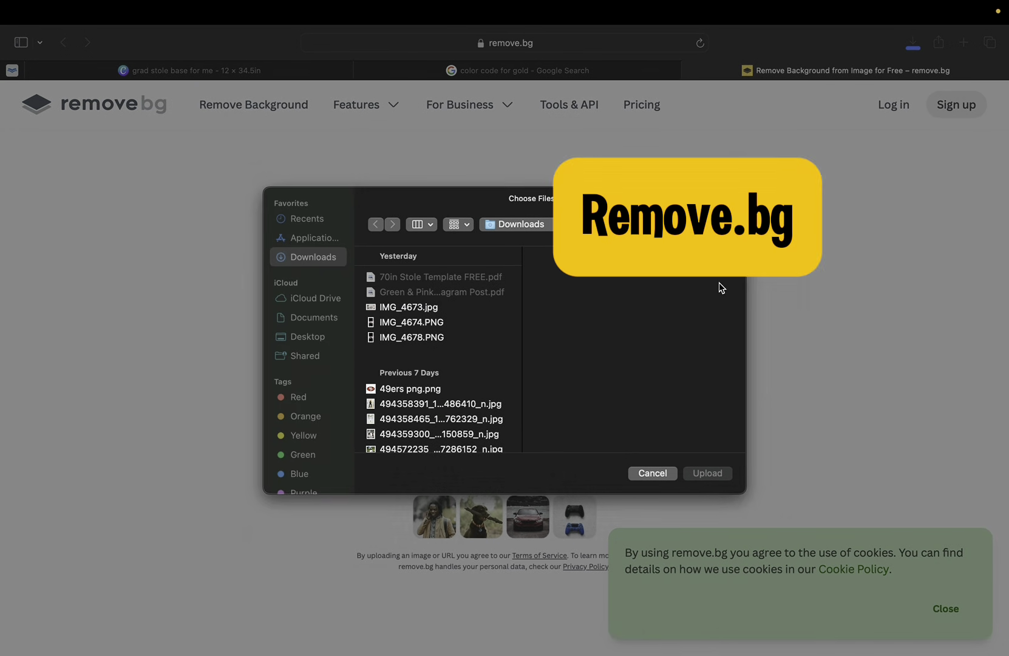
pyautogui.click(644, 226)
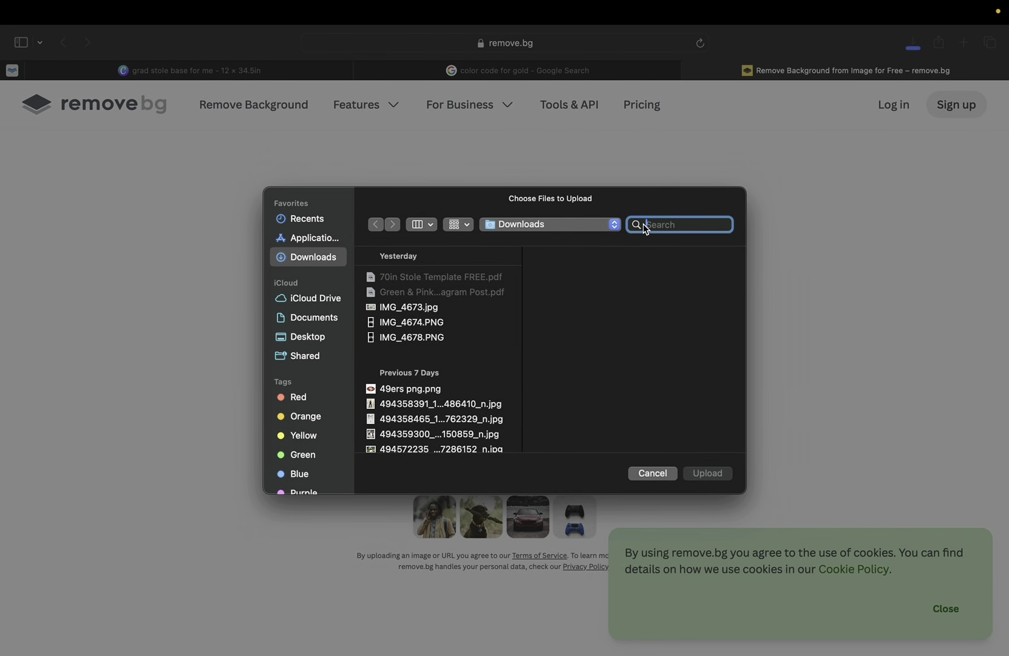
pyautogui.write('elite')
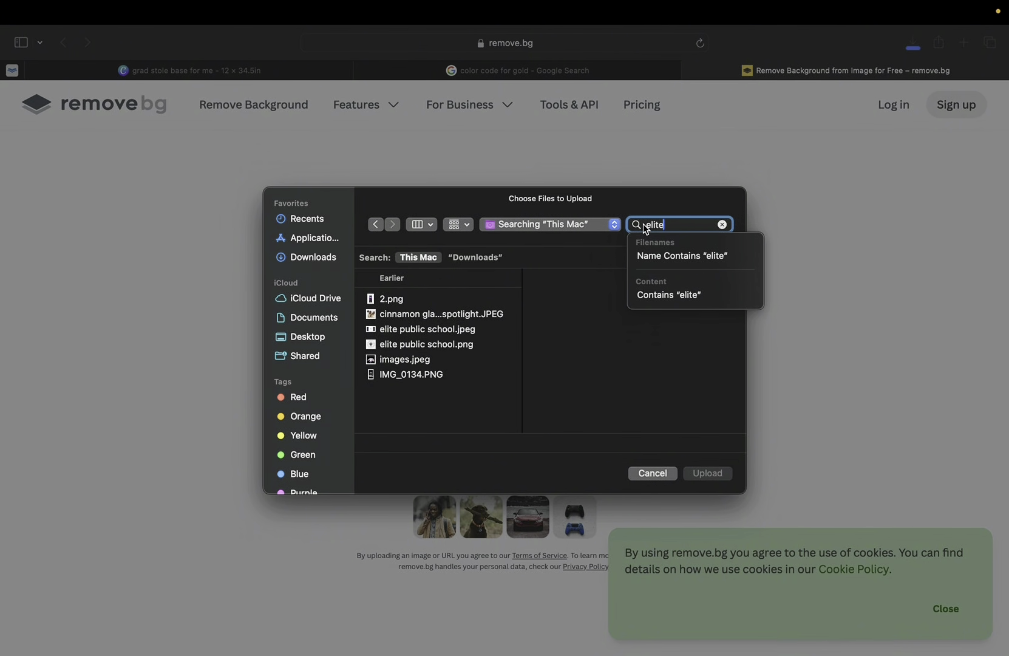
pyautogui.click(386, 362)
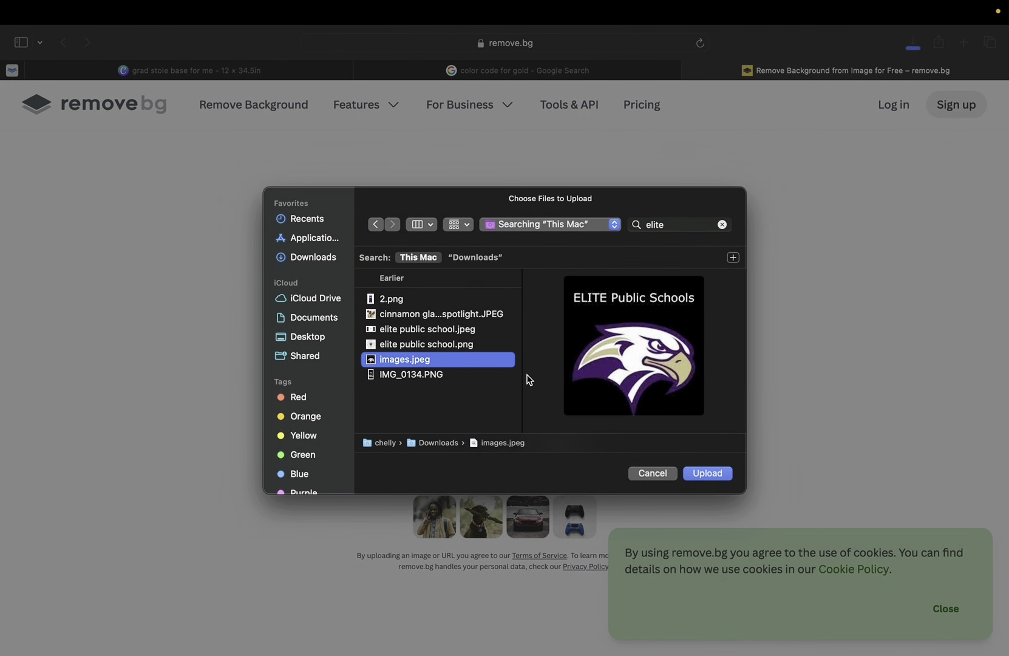
pyautogui.click(700, 478)
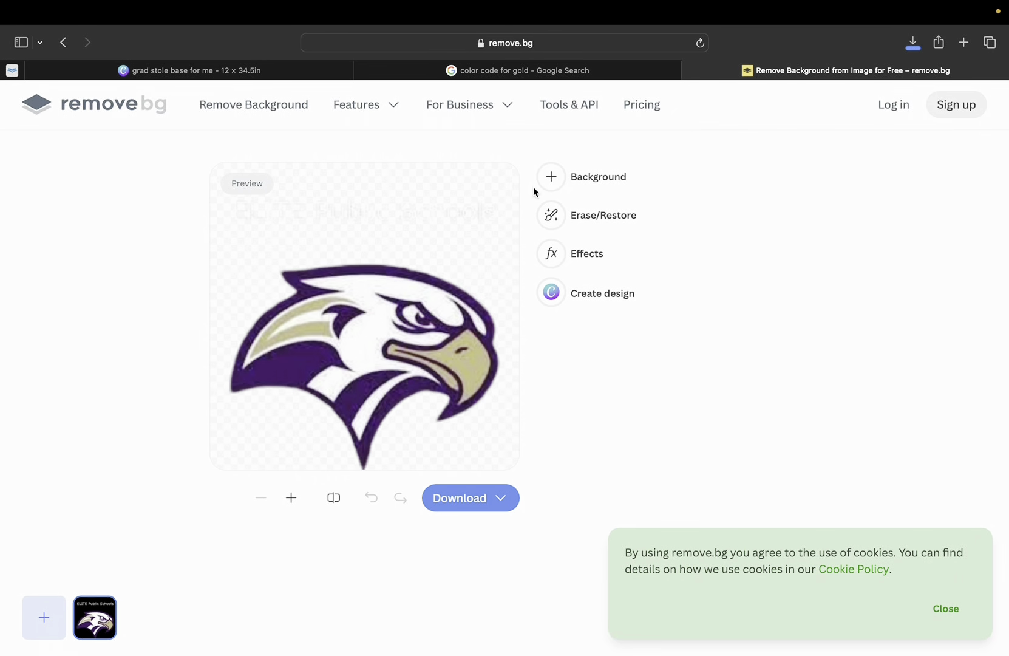
# Erase the faint lettering above the eagle cut-out using an enlarged erase brush.
pyautogui.click(592, 224)
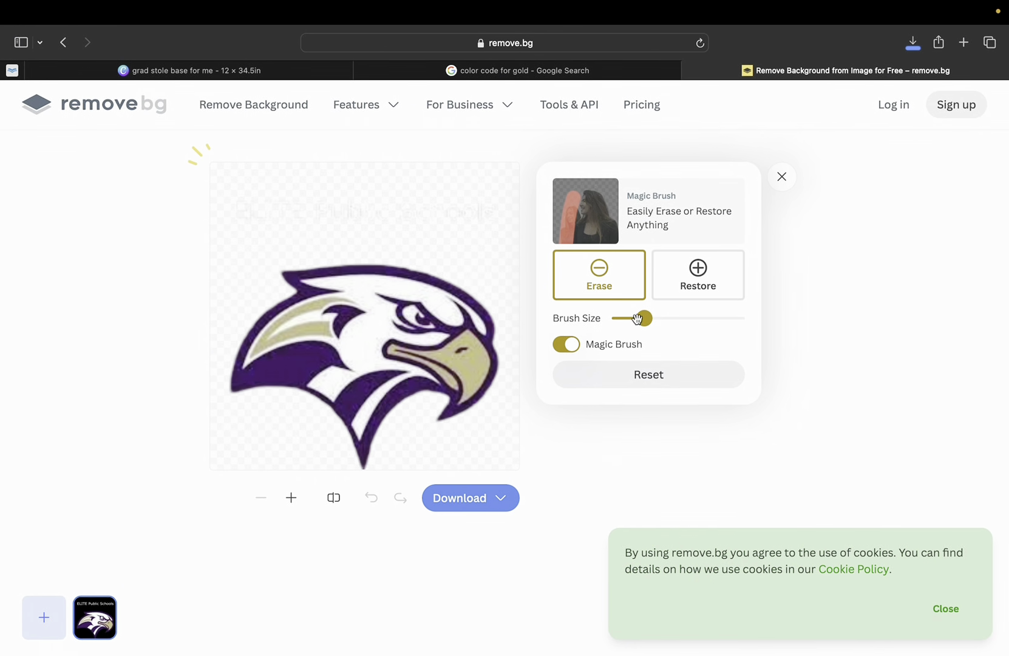
pyautogui.moveTo(644, 317)
pyautogui.mouseDown()
pyautogui.moveTo(672, 317)
pyautogui.moveTo(633, 318)
pyautogui.moveTo(661, 321)
pyautogui.moveTo(645, 318)
pyautogui.mouseUp()
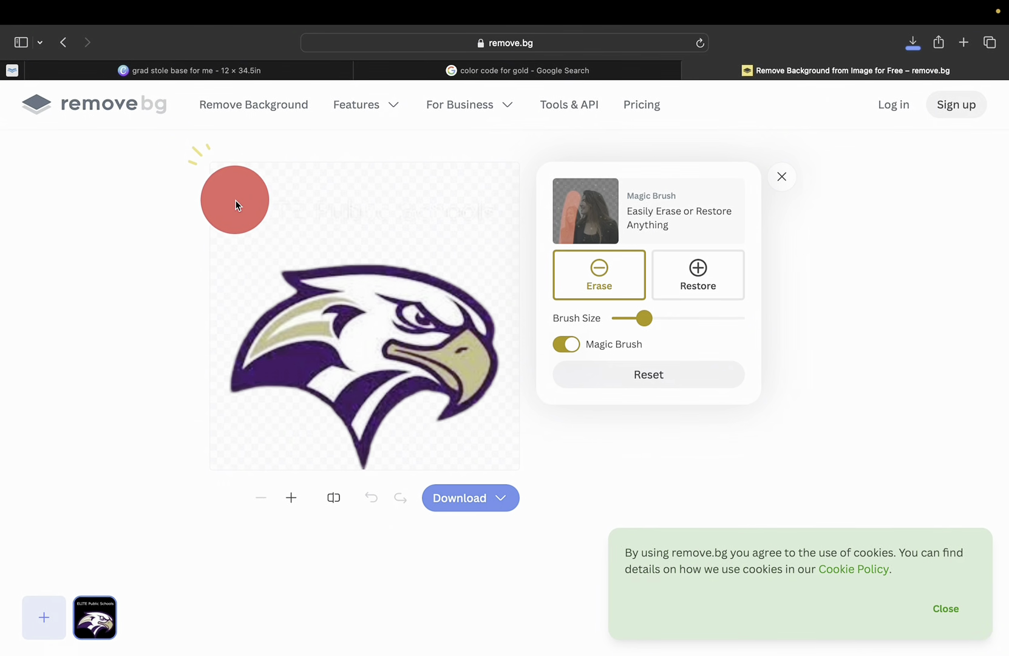
pyautogui.moveTo(237, 204); pyautogui.dragTo(495, 211)
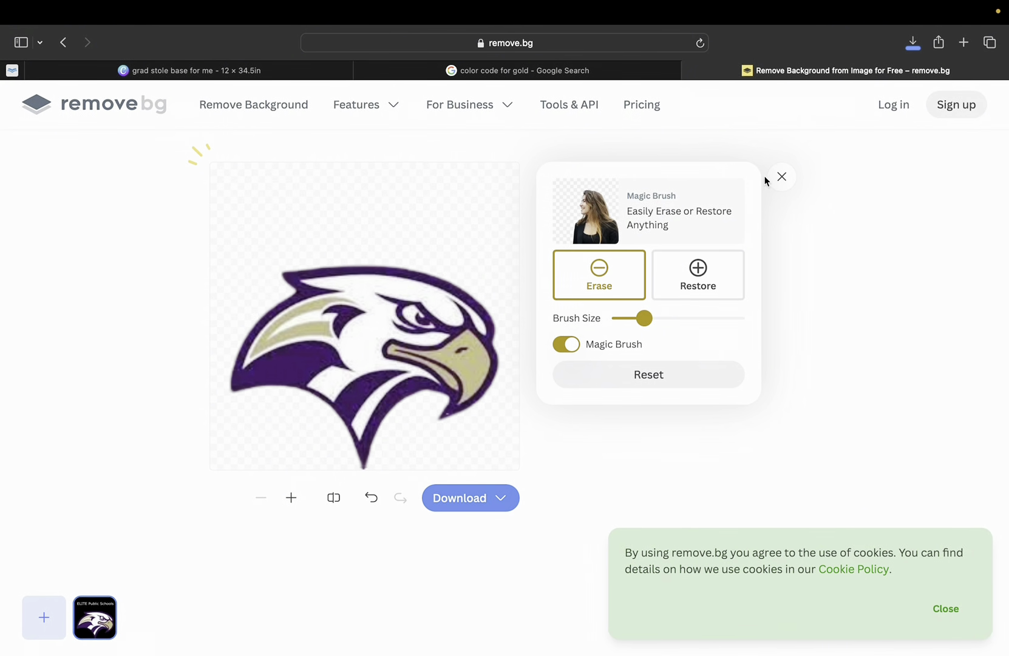
pyautogui.click(781, 177)
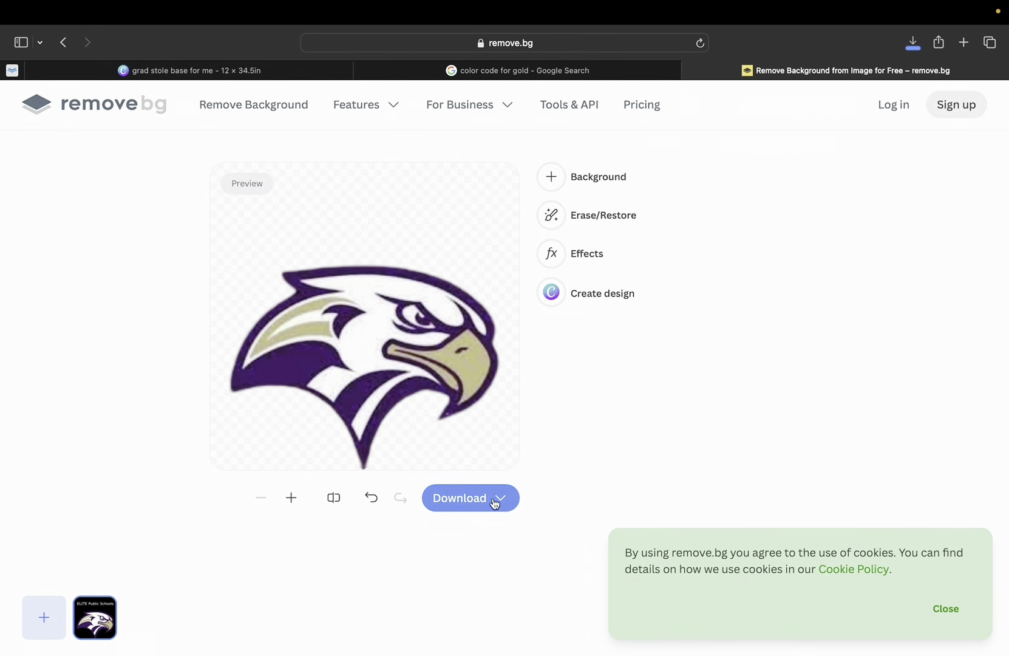
# Download the preview-size eagle PNG and reveal it in Finder.
pyautogui.click(495, 498)
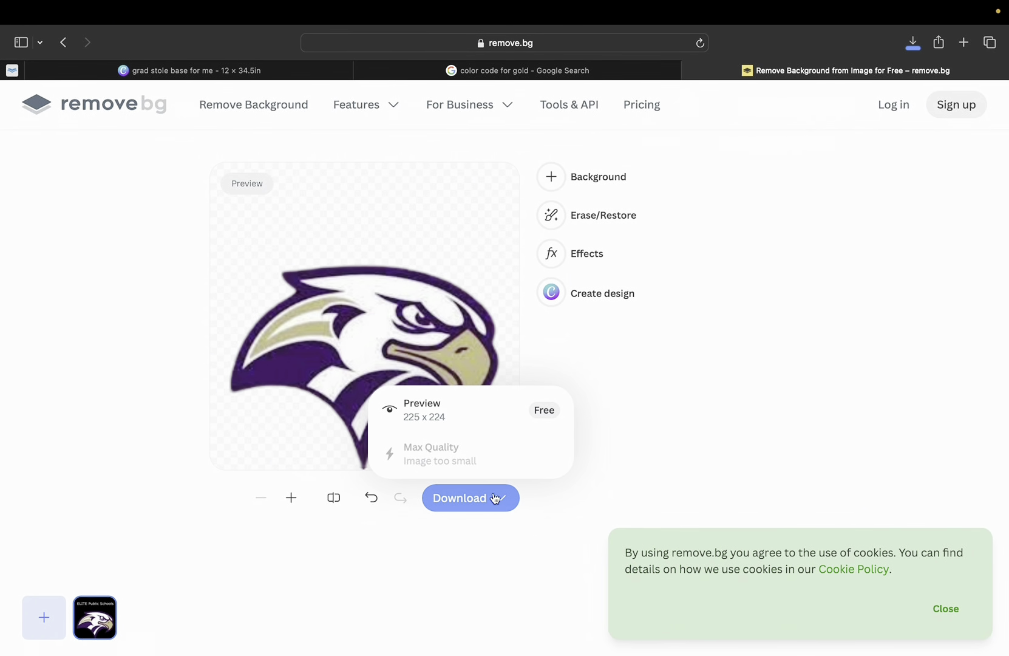
pyautogui.click(498, 413)
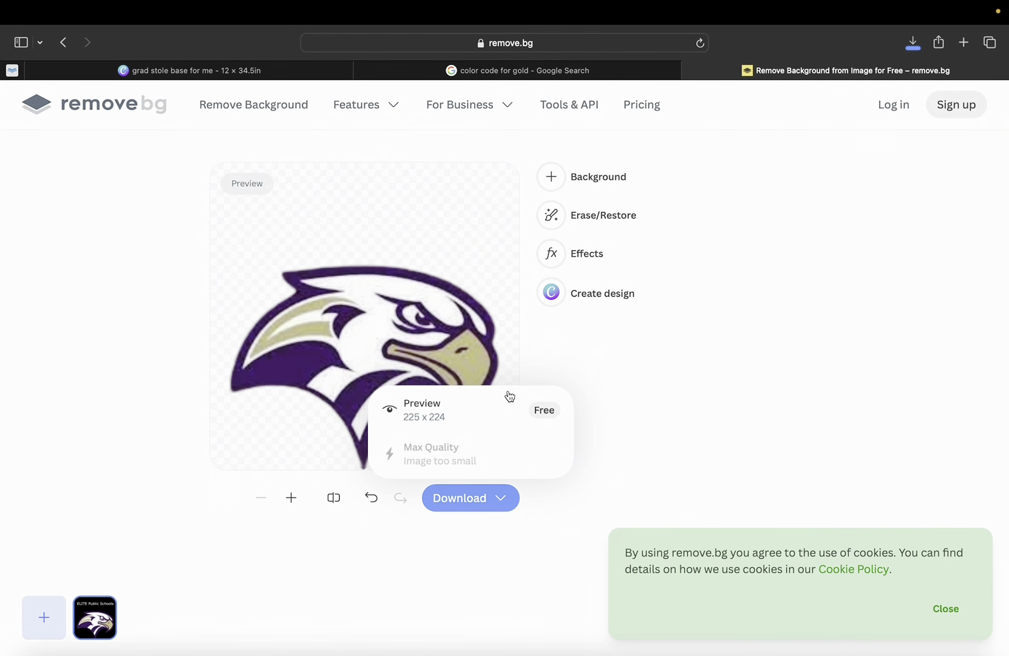
pyautogui.click(912, 43)
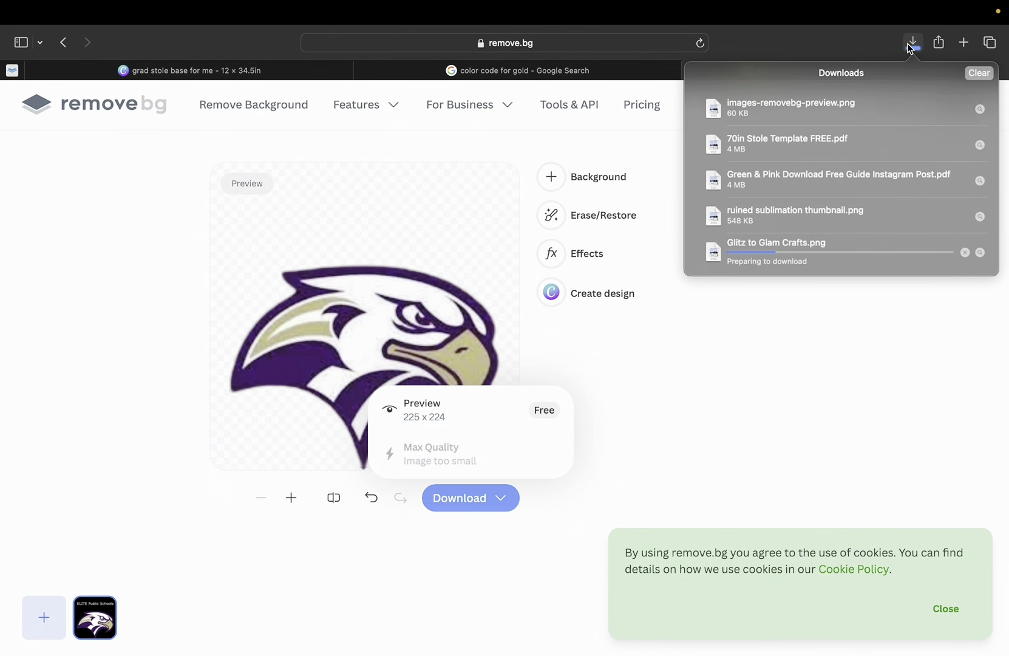
pyautogui.click(981, 111)
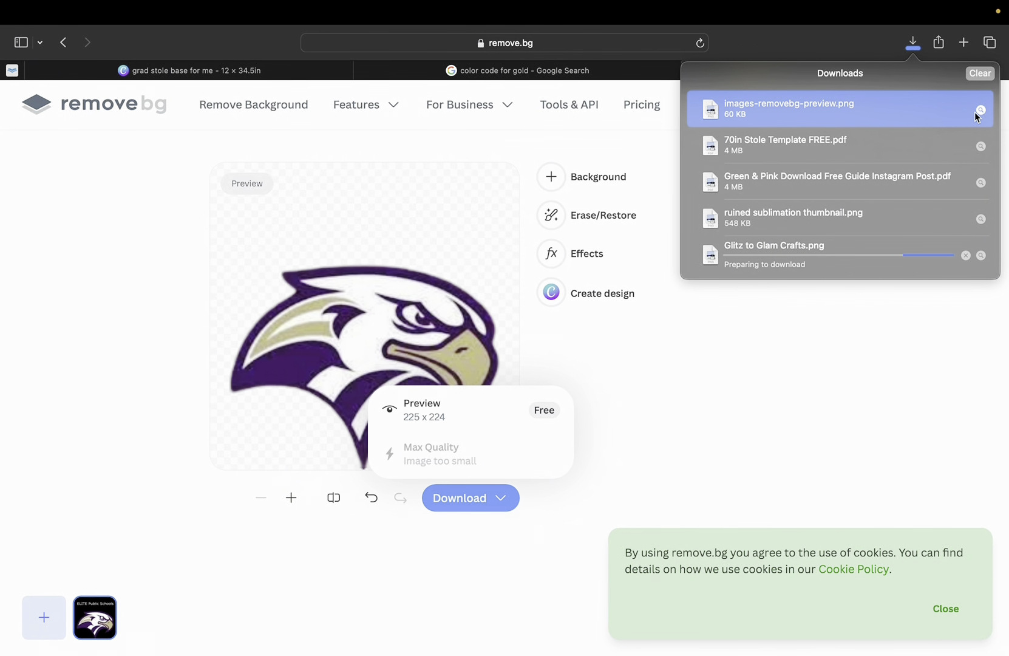
pyautogui.click(979, 107)
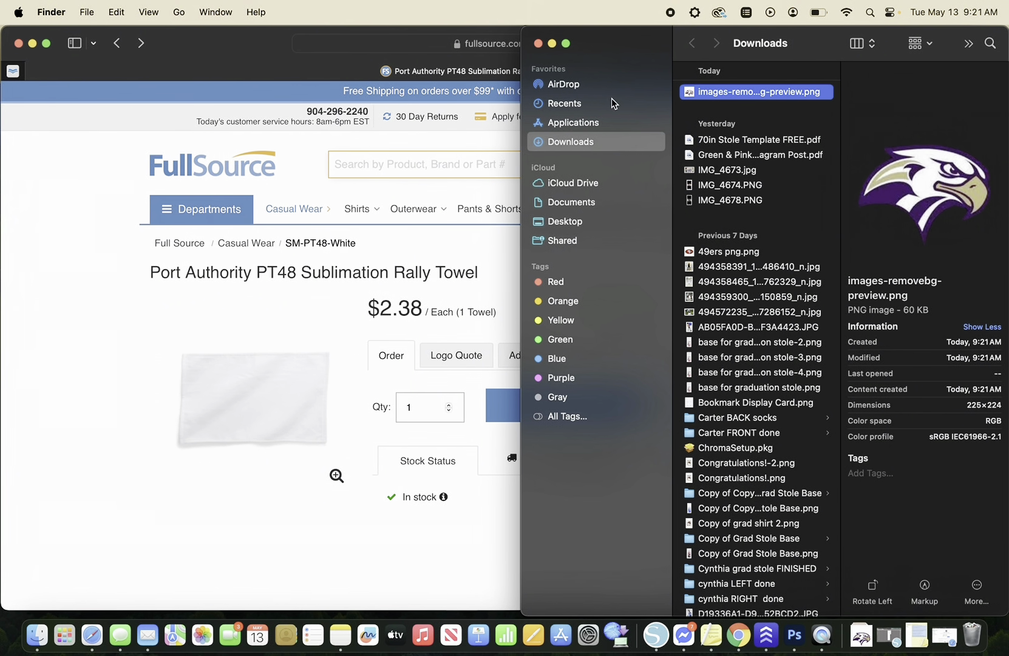
# Go back to the browser, dismiss the downloads list, and return to the Canva stole design.
pyautogui.click(94, 625)
pyautogui.hotkey('ctrl', 'Right')
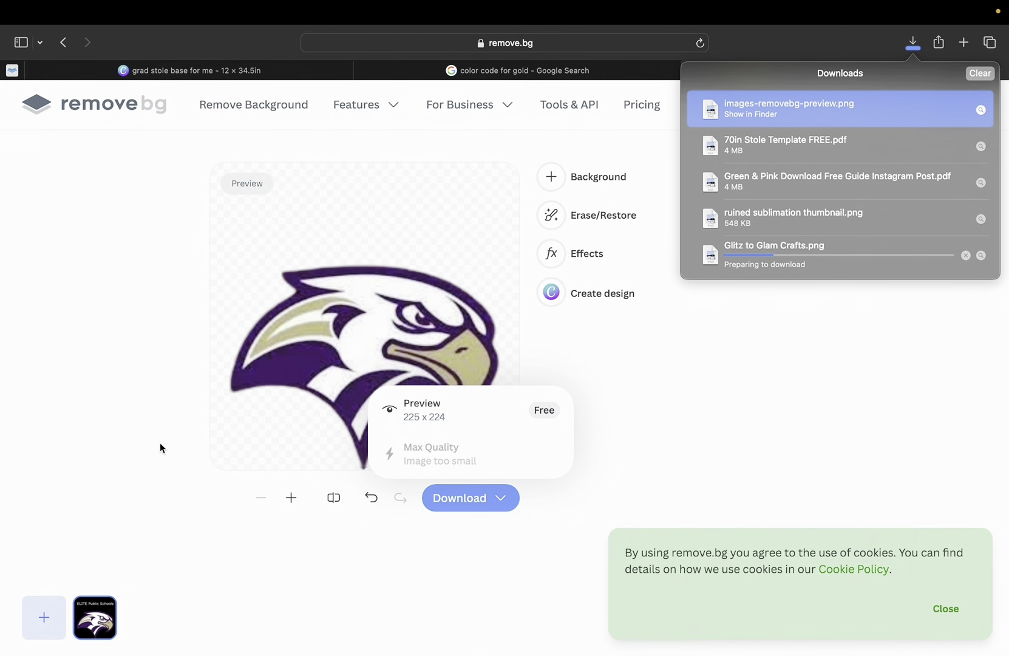
pyautogui.click(159, 444)
pyautogui.click(189, 71)
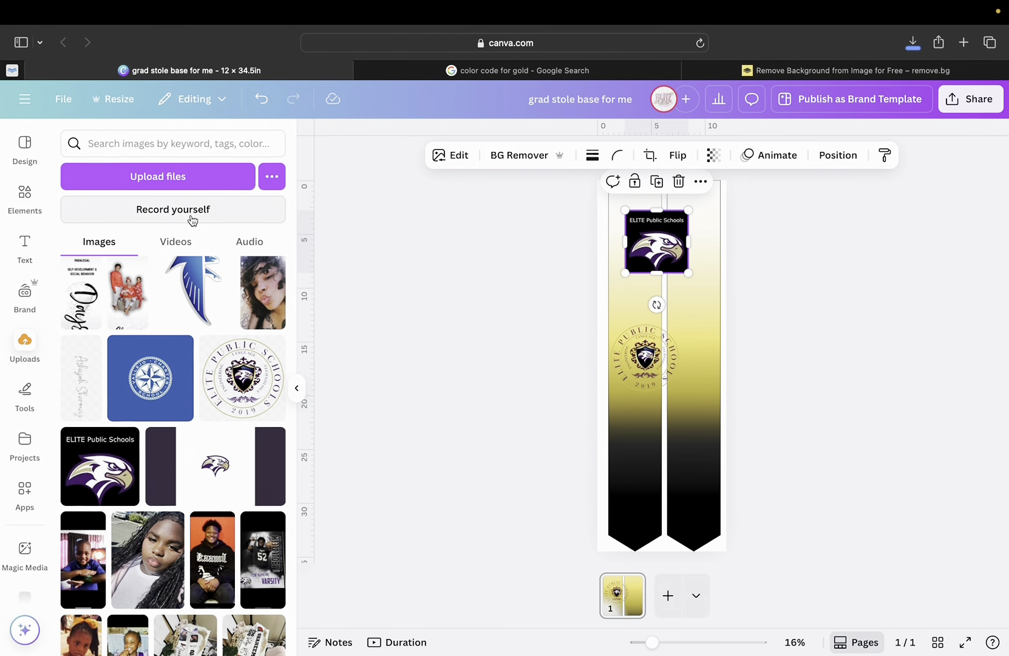
# Upload images-removebg-preview.png from Downloads into Canva's Uploads panel.
pyautogui.click(23, 344)
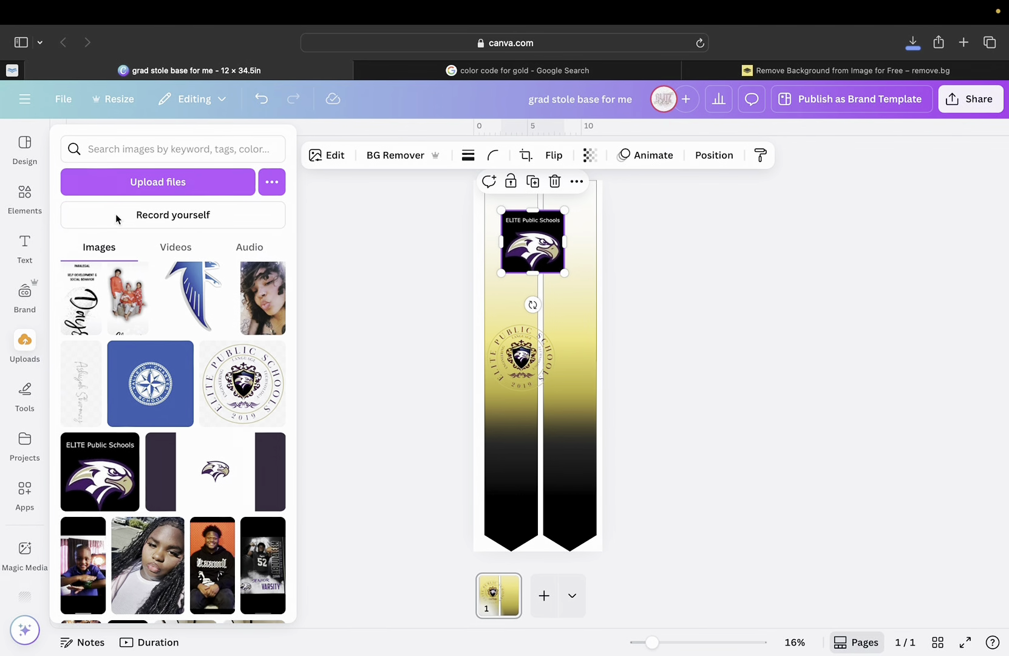
pyautogui.click(151, 182)
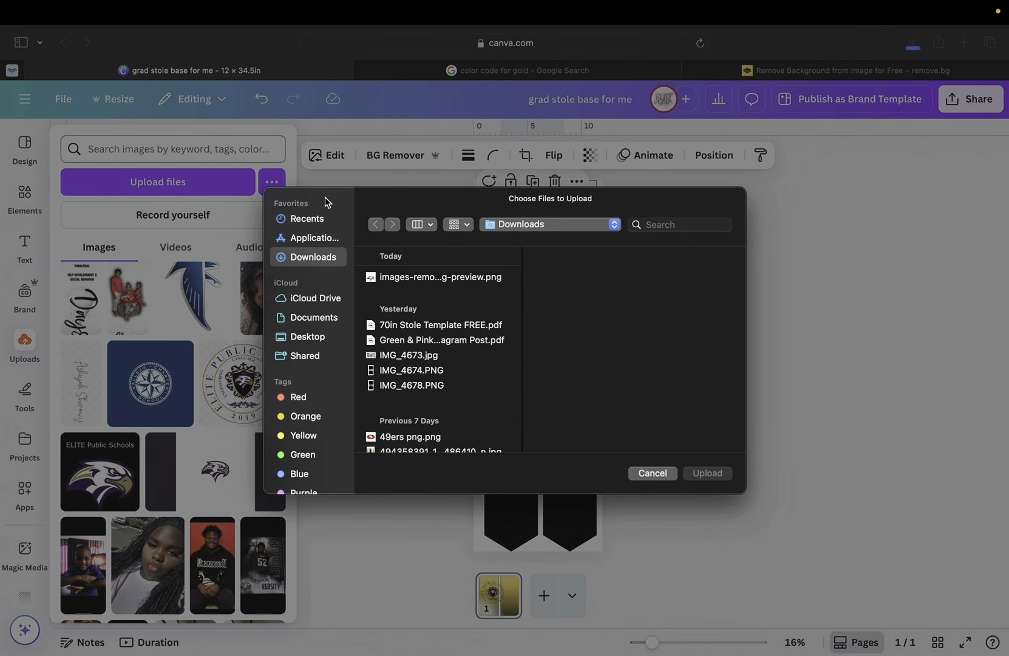
pyautogui.click(414, 277)
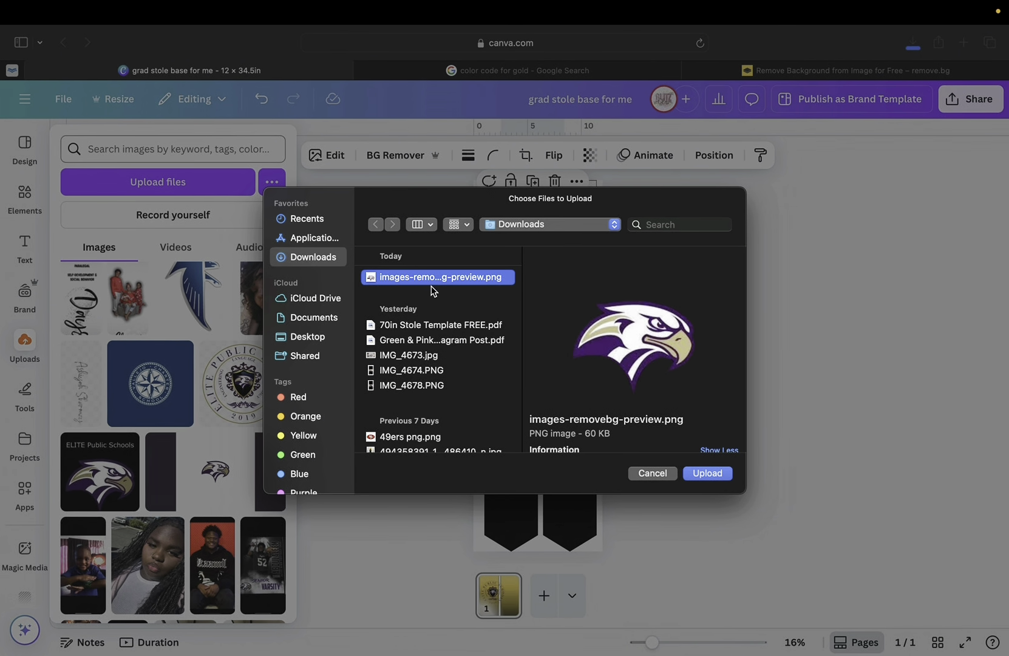
pyautogui.click(708, 473)
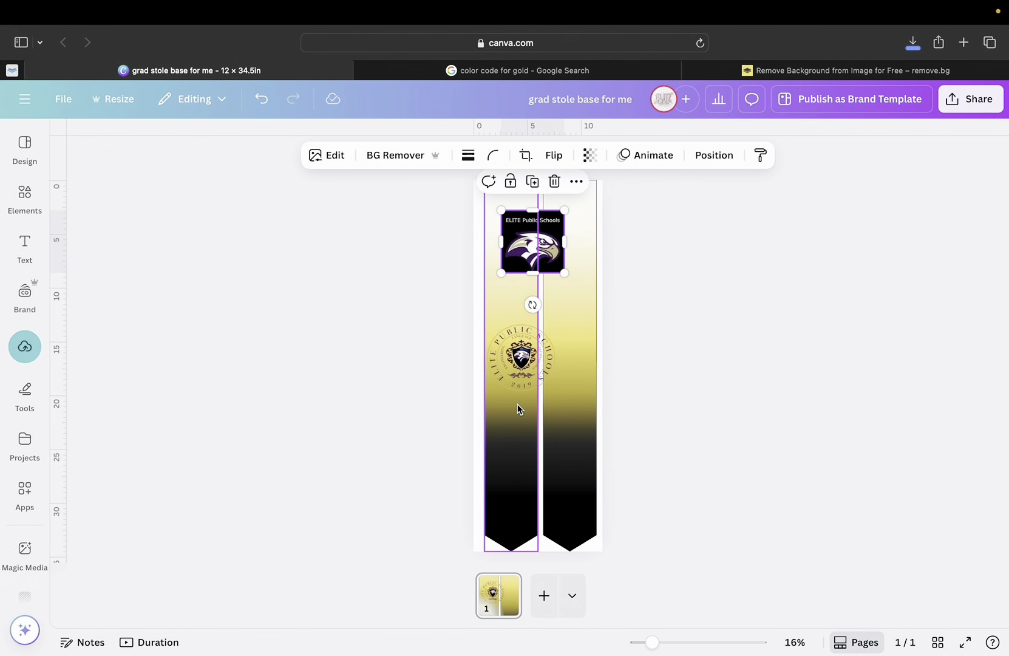
pyautogui.click(25, 343)
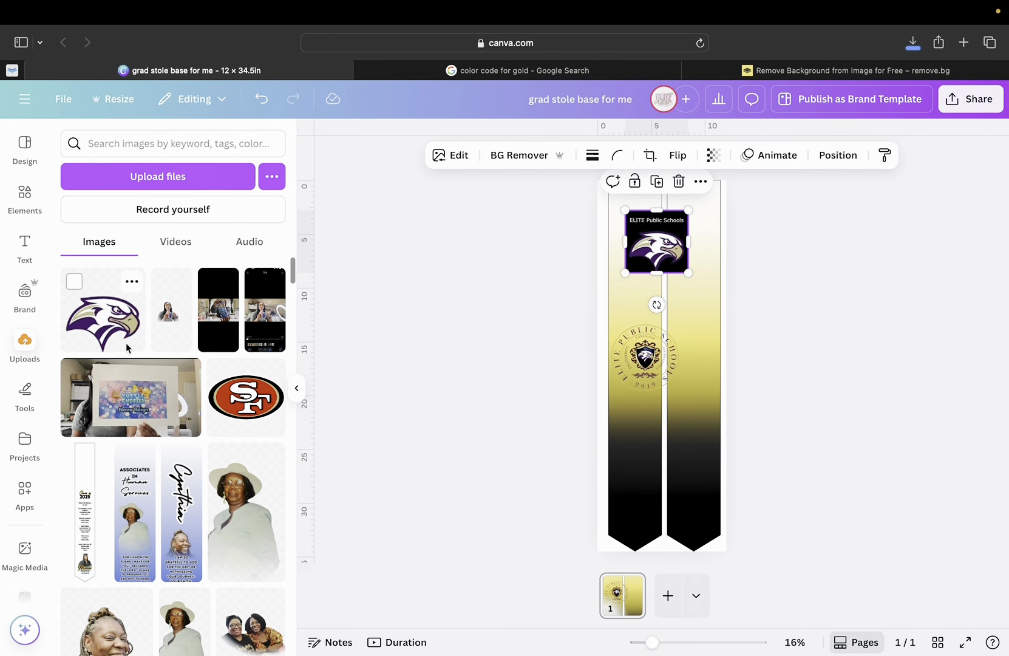
# Add the transparent eagle onto the right panel's black tip and remove the ELITE logo's background.
pyautogui.click(128, 348)
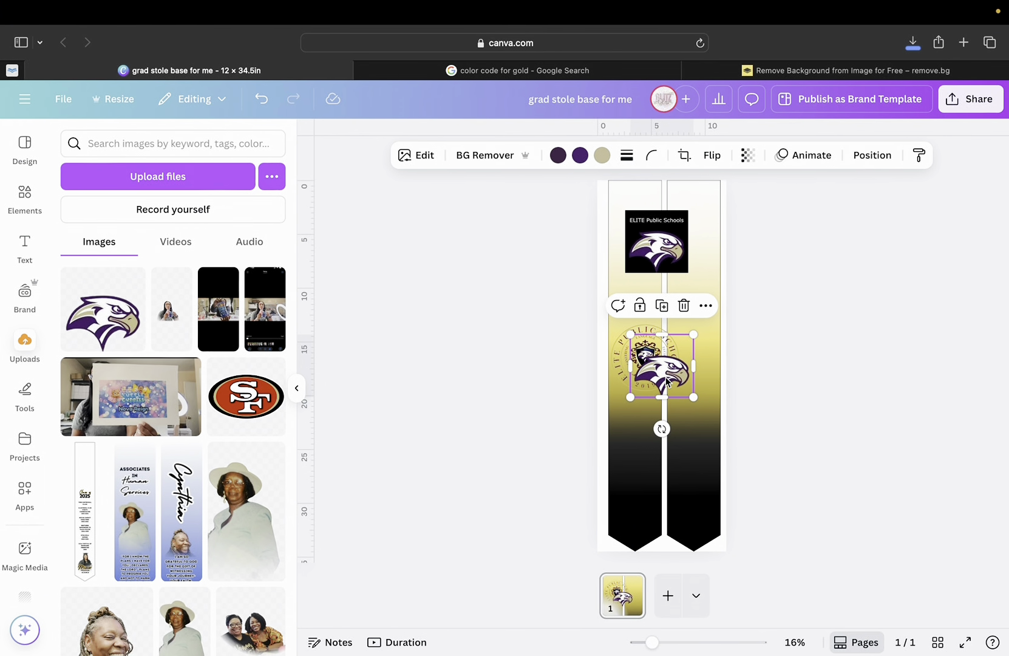
pyautogui.moveTo(667, 381); pyautogui.dragTo(696, 498)
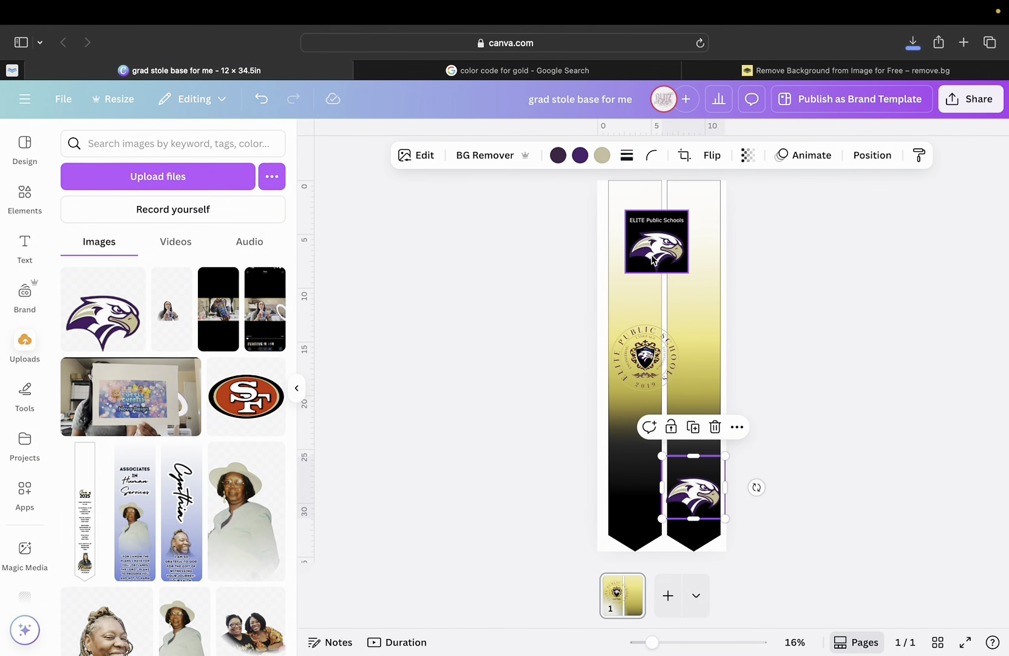
pyautogui.click(653, 260)
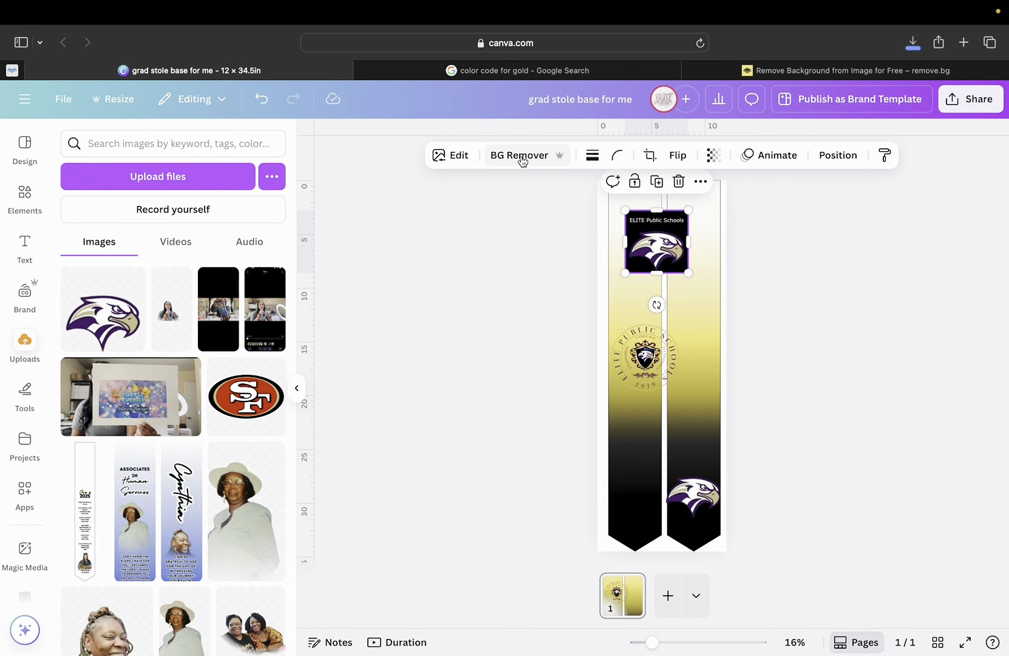
pyautogui.click(521, 156)
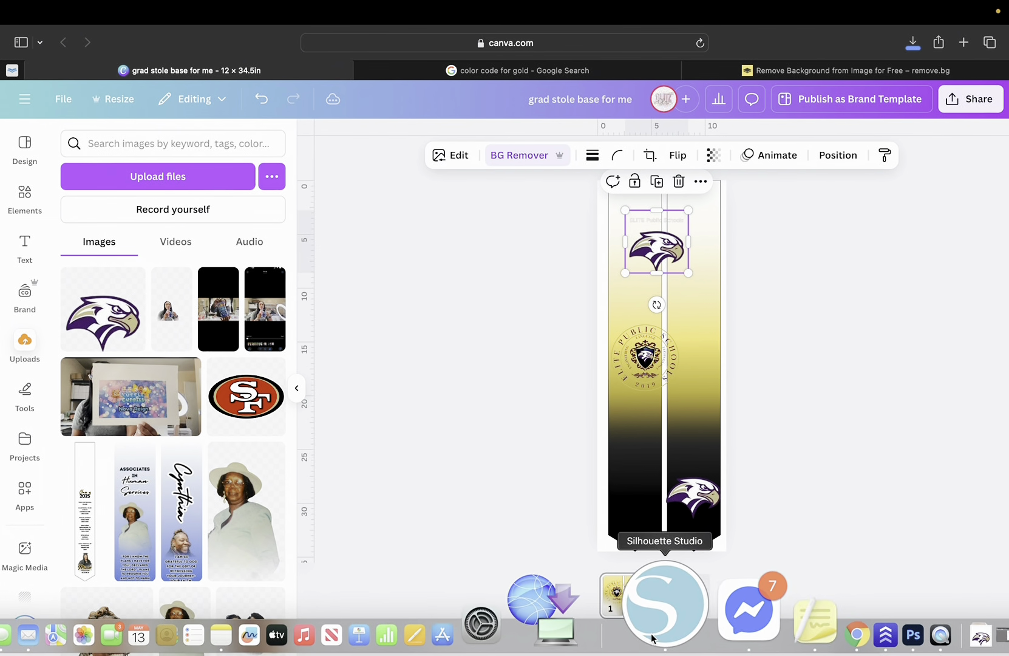
pyautogui.moveTo(659, 642); pyautogui.dragTo(701, 641)
pyautogui.scroll(10, 638, 382)
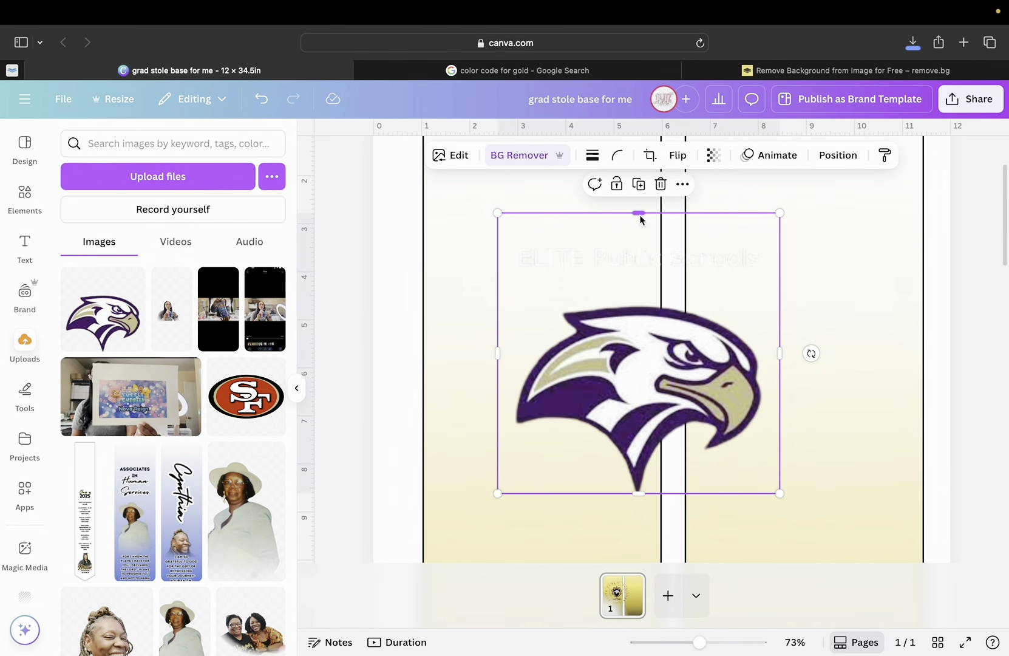
# Tighten the eagle's frame from the top, left and right, then zoom out to the whole stole.
pyautogui.moveTo(641, 216); pyautogui.dragTo(626, 302)
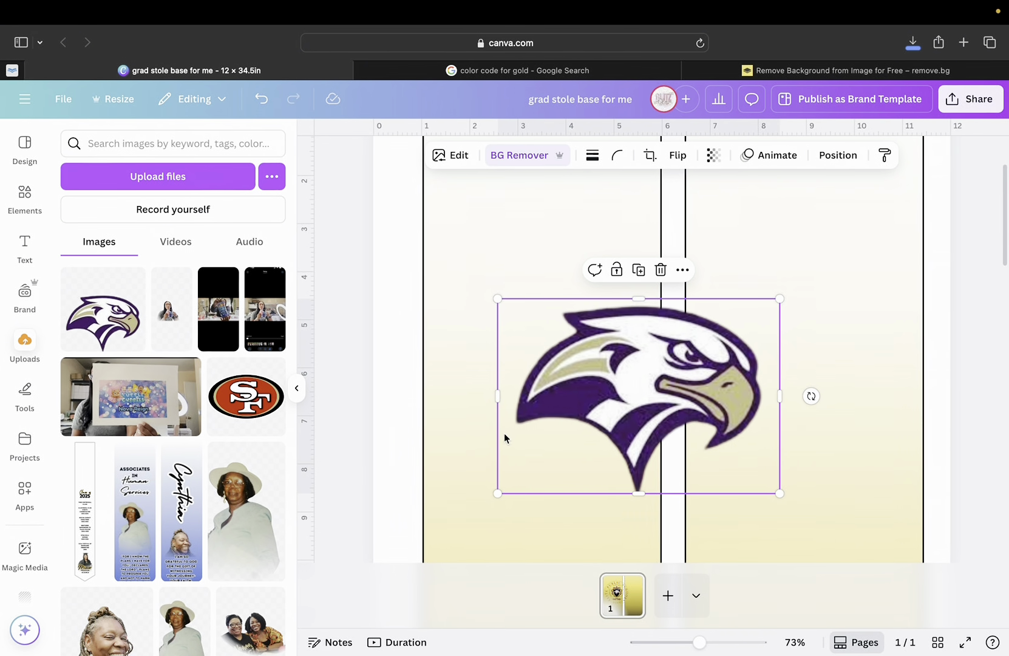
pyautogui.moveTo(500, 396); pyautogui.dragTo(511, 398)
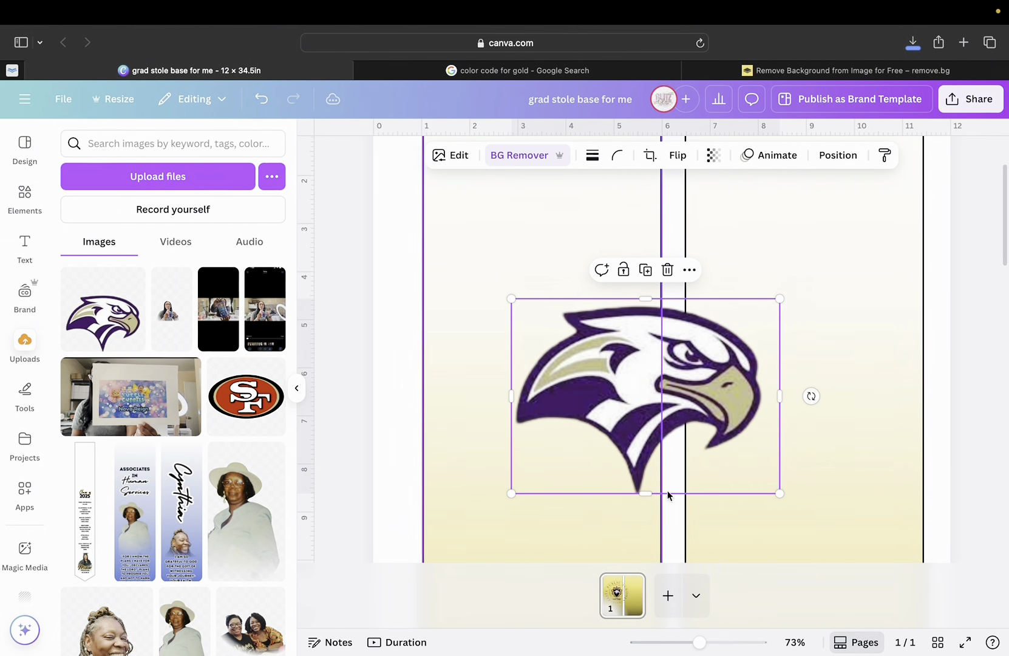
pyautogui.moveTo(783, 401); pyautogui.dragTo(768, 405)
pyautogui.click(782, 349)
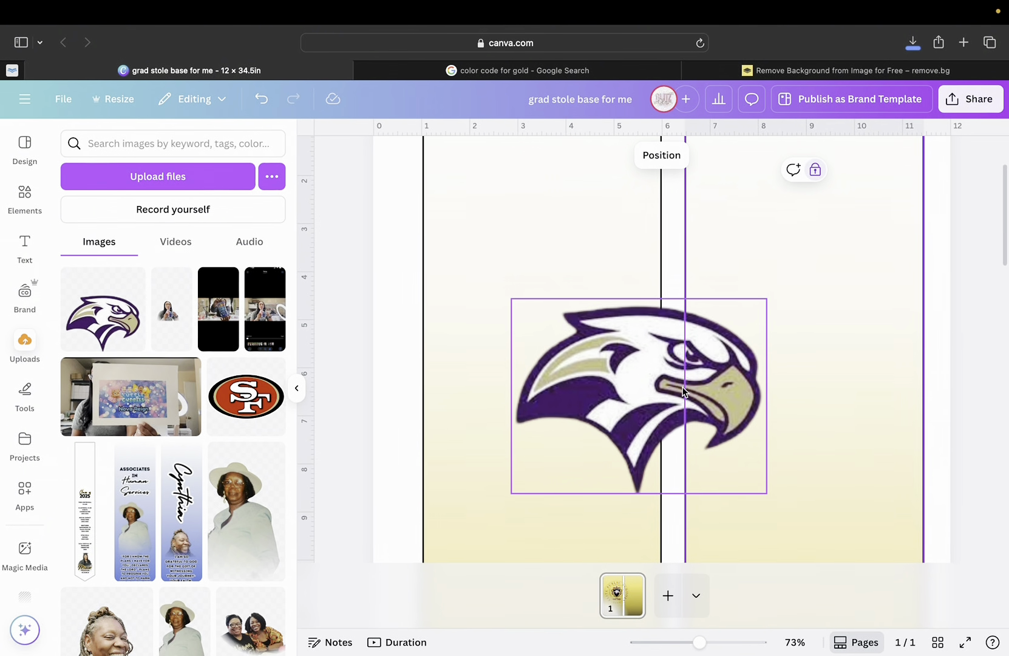
pyautogui.scroll(-2, 698, 425)
pyautogui.moveTo(697, 644); pyautogui.dragTo(657, 647)
pyautogui.click(660, 644)
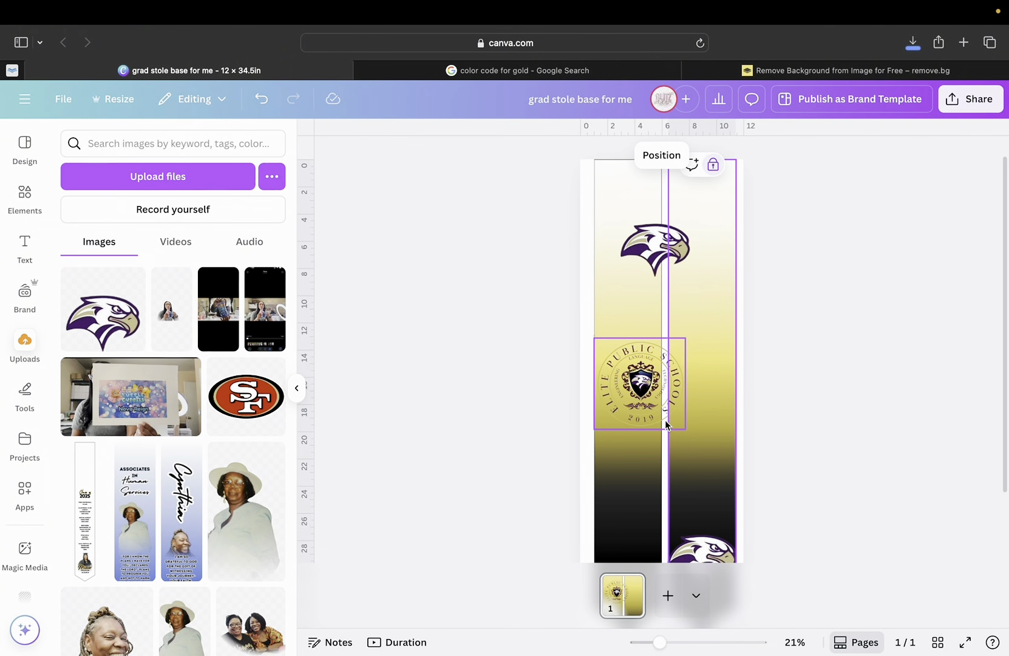
# Move the upper eagle down the right panel and bring up the remove.bg tab.
pyautogui.click(646, 238)
pyautogui.moveTo(647, 238); pyautogui.dragTo(692, 467)
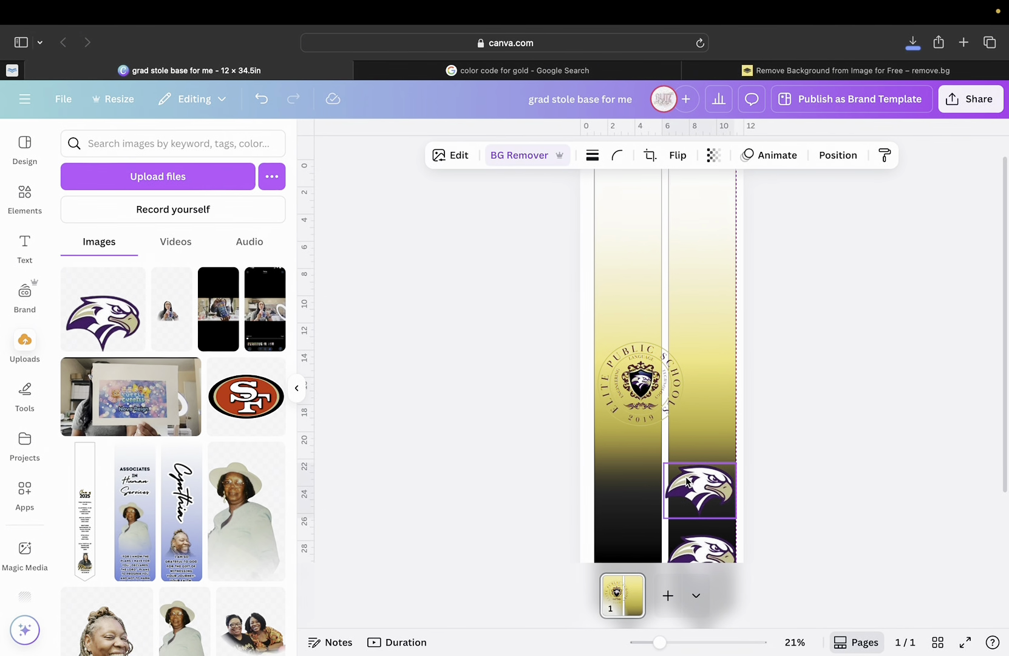
pyautogui.click(746, 71)
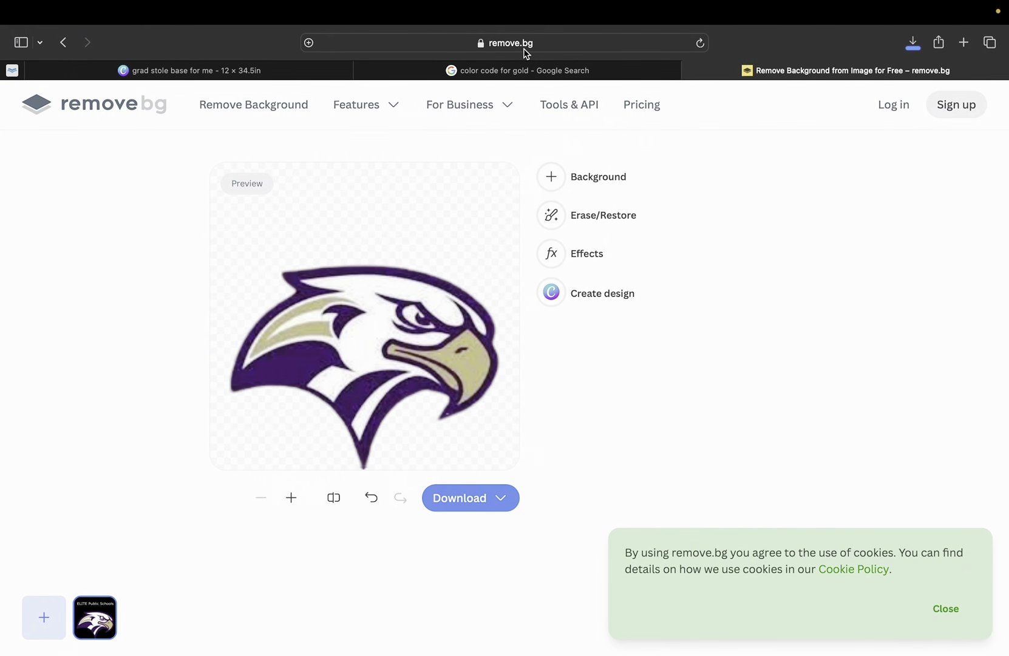
# Move the upper eagle onto the lower one and trim its frame from both sides and the top.
pyautogui.click(287, 70)
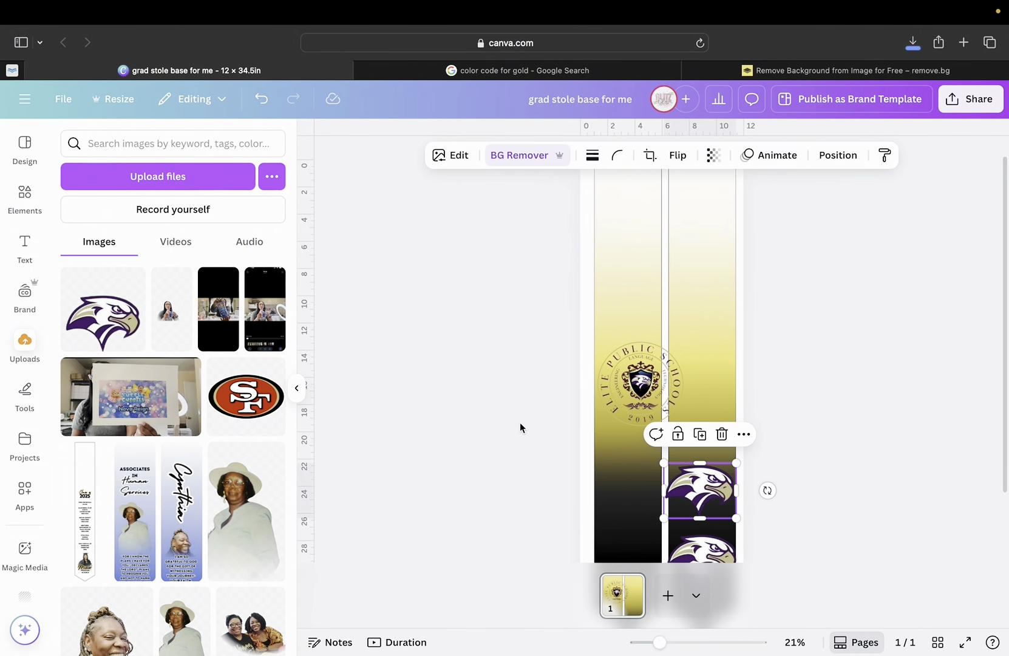
pyautogui.scroll(-3, 520, 425)
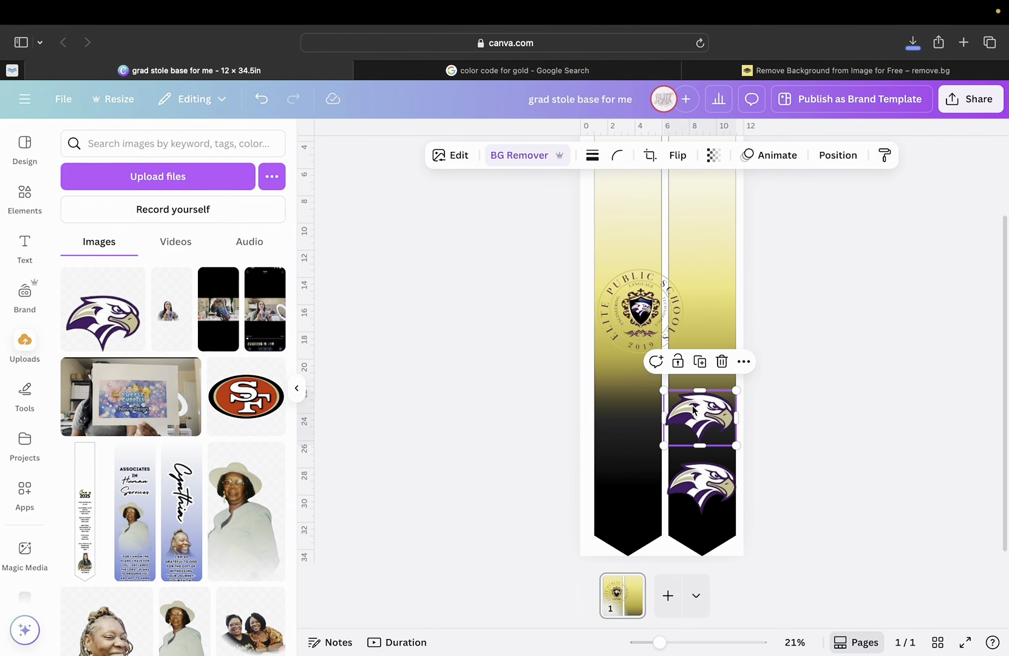
pyautogui.moveTo(694, 410); pyautogui.dragTo(672, 455)
pyautogui.moveTo(659, 642); pyautogui.dragTo(681, 642)
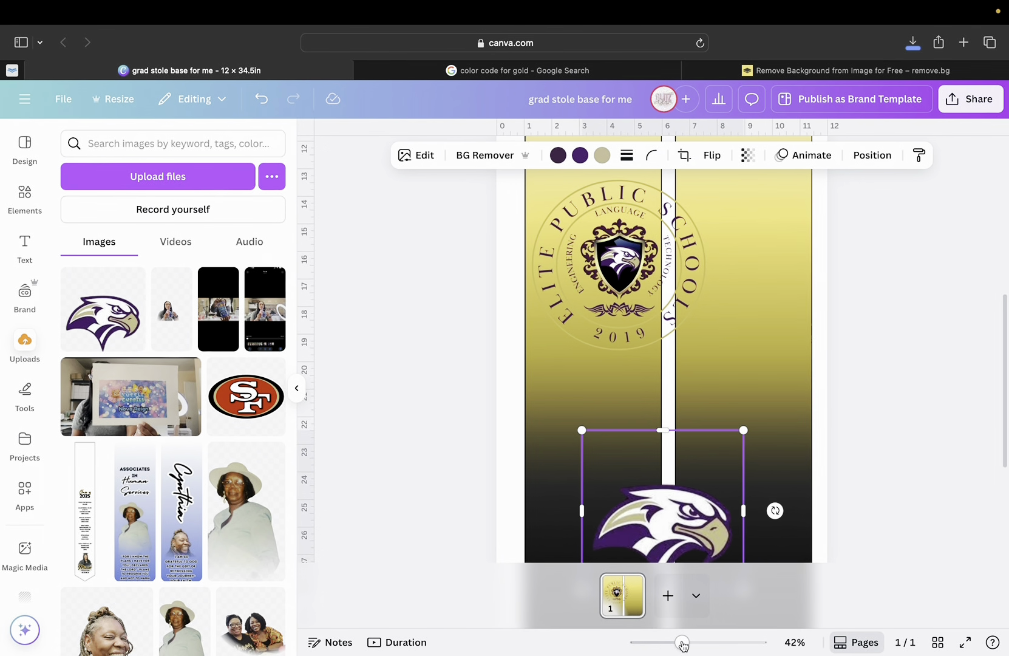
pyautogui.scroll(-5, 637, 472)
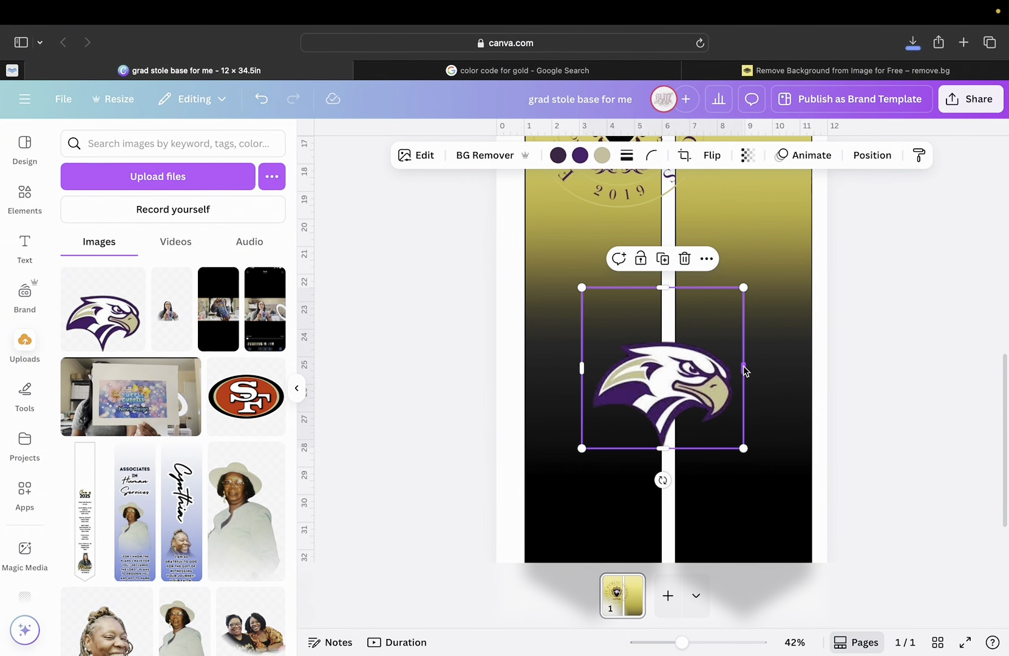
pyautogui.moveTo(742, 370); pyautogui.dragTo(738, 368)
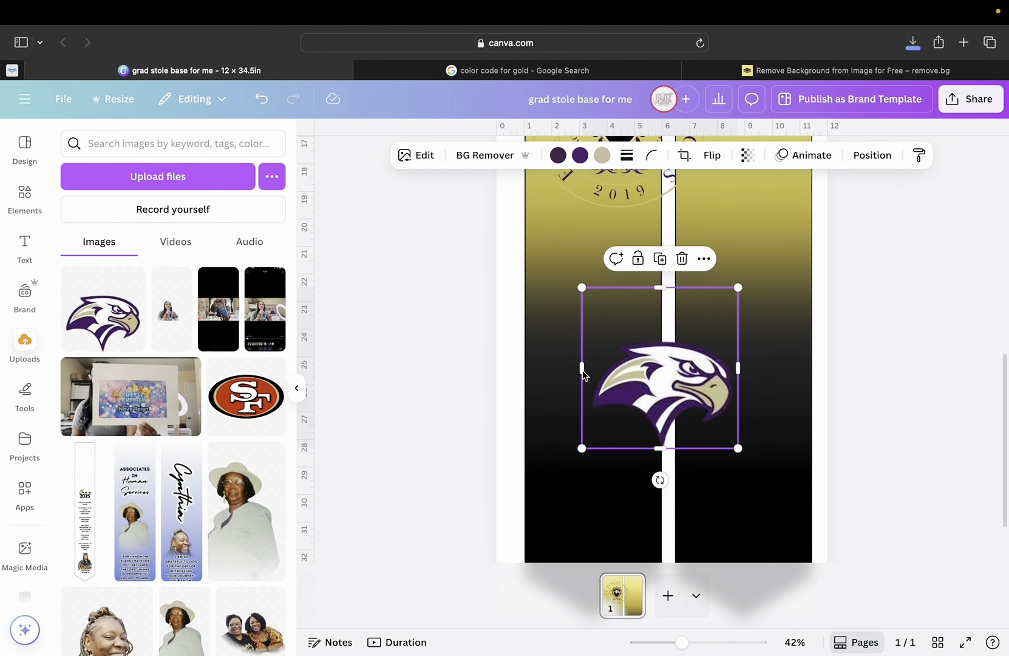
pyautogui.moveTo(583, 373); pyautogui.dragTo(589, 372)
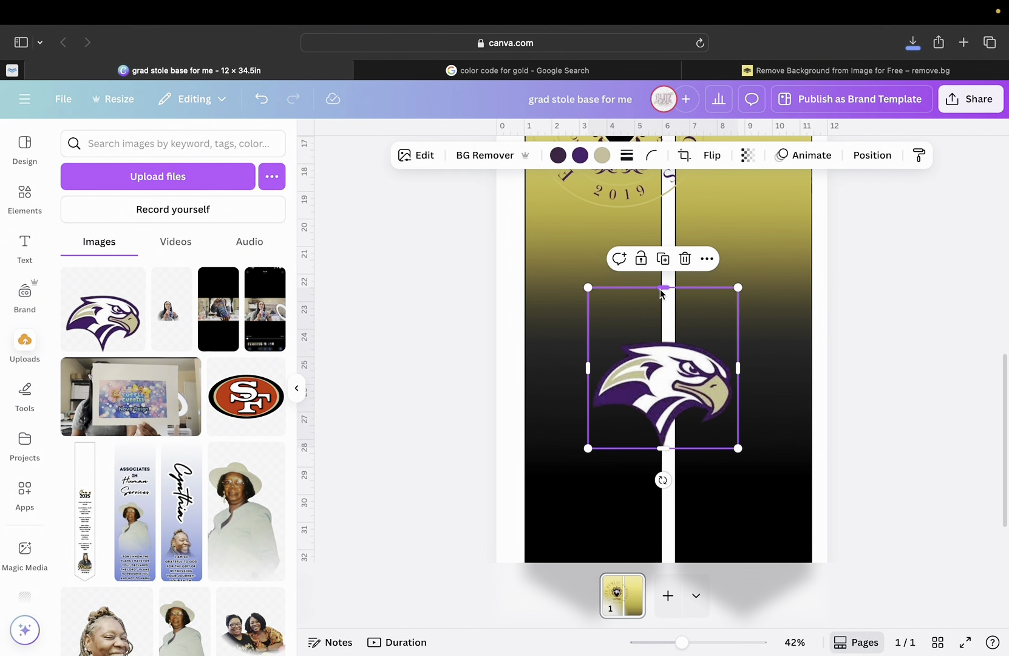
pyautogui.moveTo(660, 288); pyautogui.dragTo(650, 336)
pyautogui.scroll(1, 729, 371)
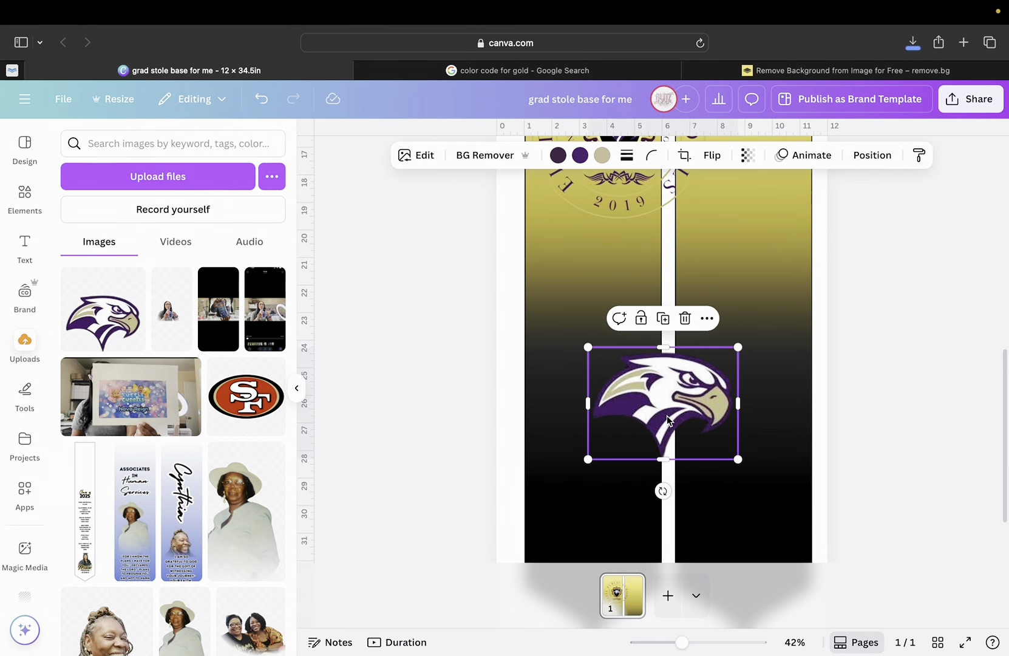
pyautogui.click(744, 373)
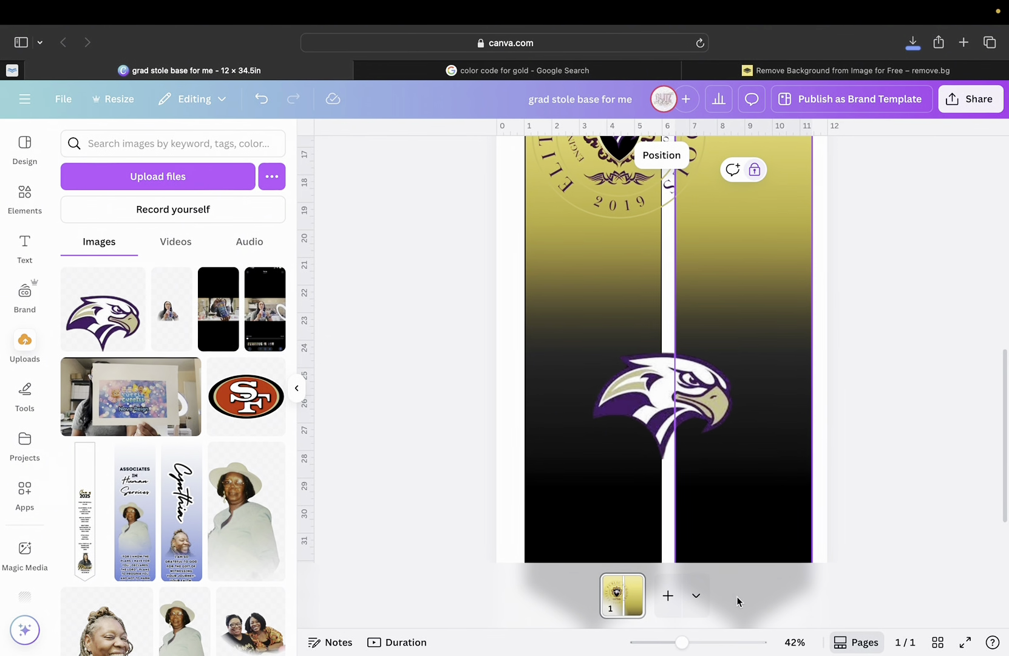
pyautogui.moveTo(681, 645); pyautogui.dragTo(660, 628)
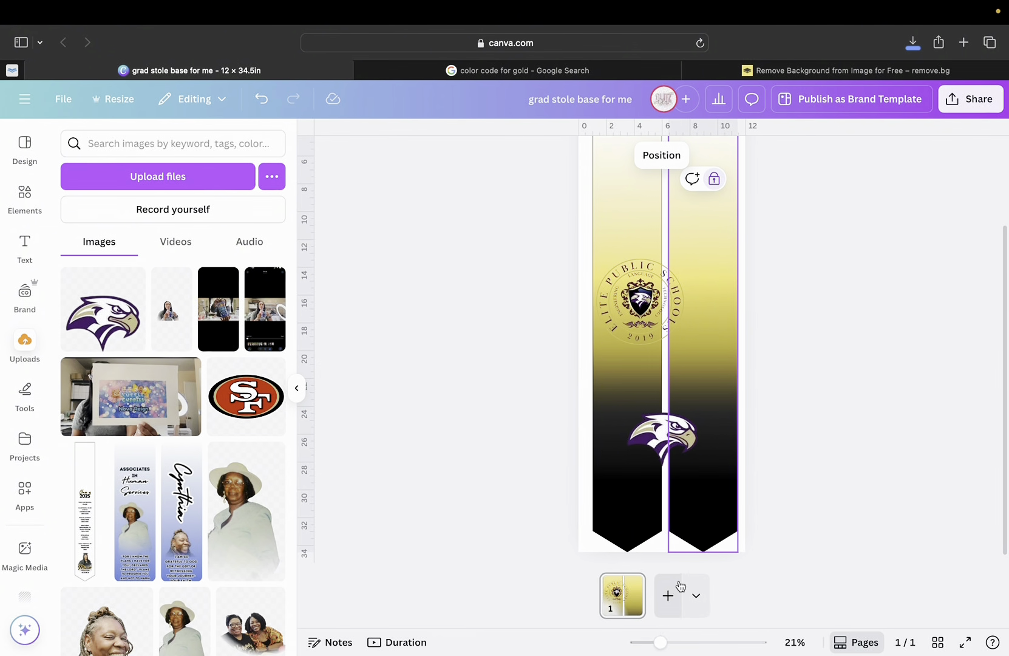
# Place the eagle at the right panel's bottom tip and move the seal to the left panel's black end.
pyautogui.moveTo(663, 443); pyautogui.dragTo(699, 502)
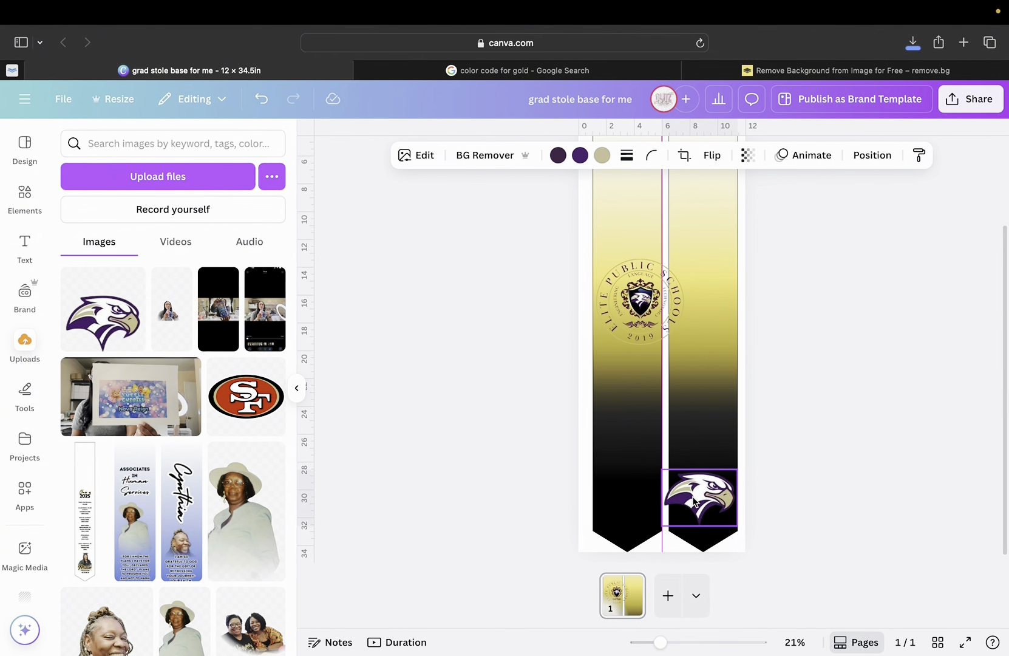
pyautogui.click(639, 307)
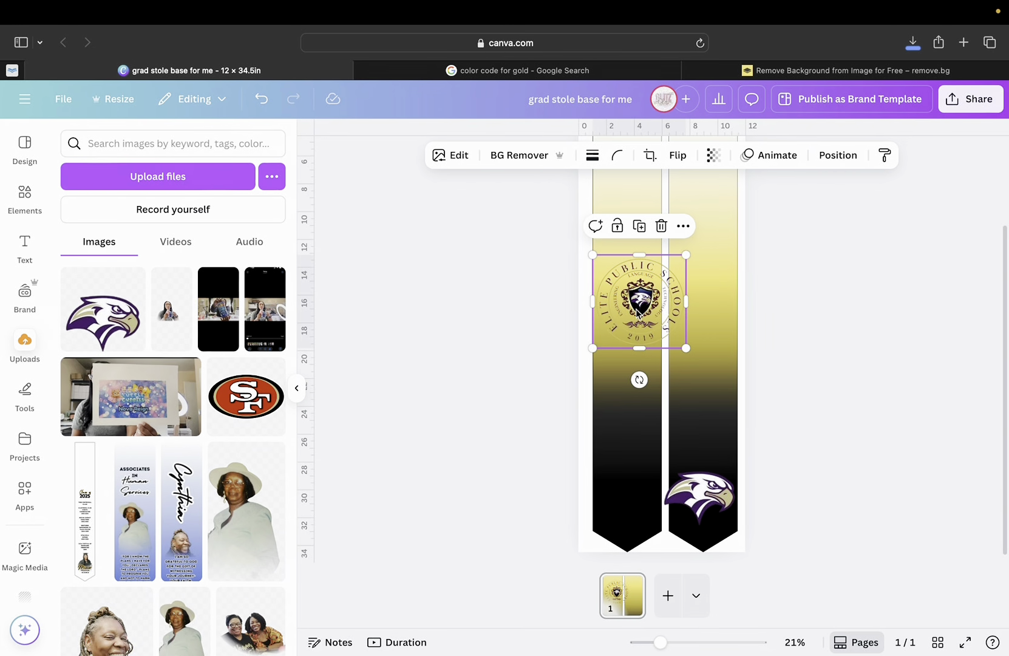
pyautogui.moveTo(639, 306); pyautogui.dragTo(628, 494)
# Drag a horizontal guide across both stole panels to about 11.3 on the vertical ruler.
pyautogui.scroll(4, 631, 373)
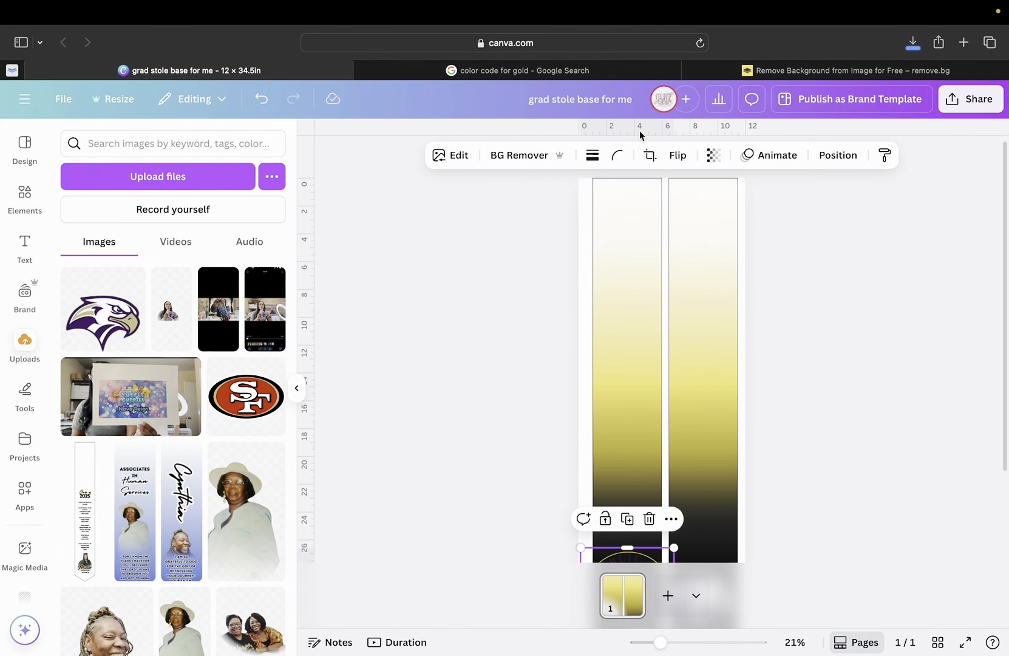
pyautogui.moveTo(639, 133); pyautogui.dragTo(597, 335)
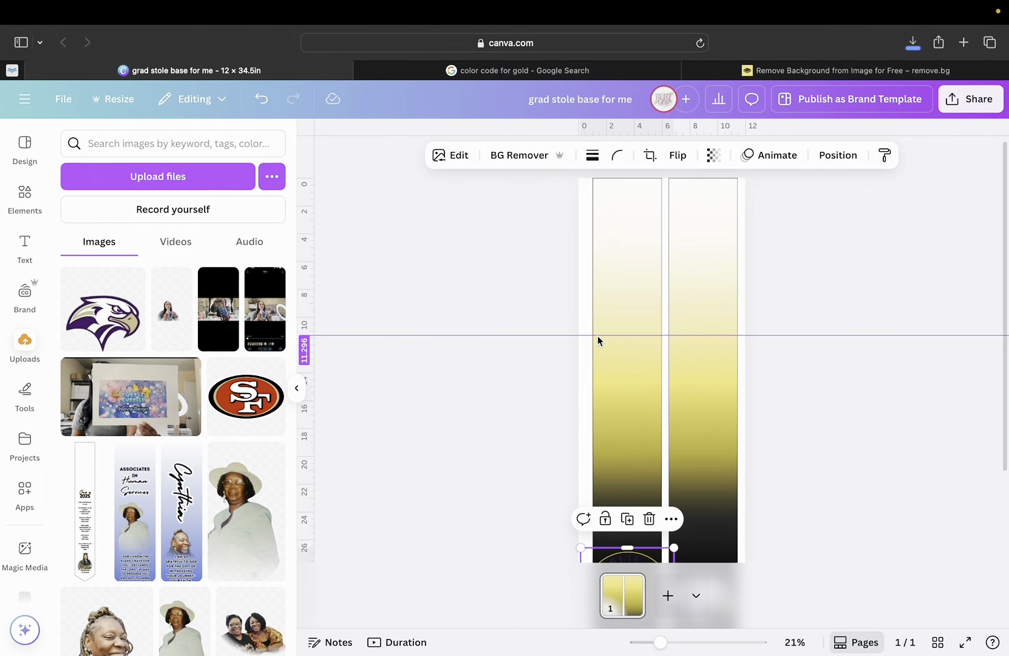
pyautogui.moveTo(599, 335); pyautogui.dragTo(599, 335)
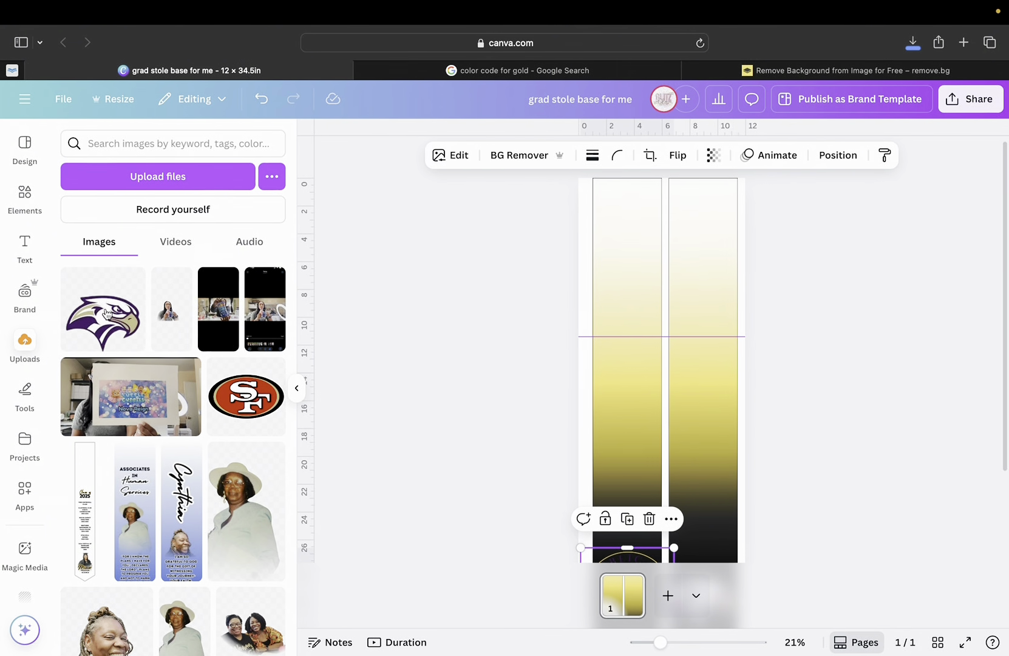
# Add large vertical 'neck area' text at the left panel's top and copy it to the right panel.
pyautogui.click(24, 258)
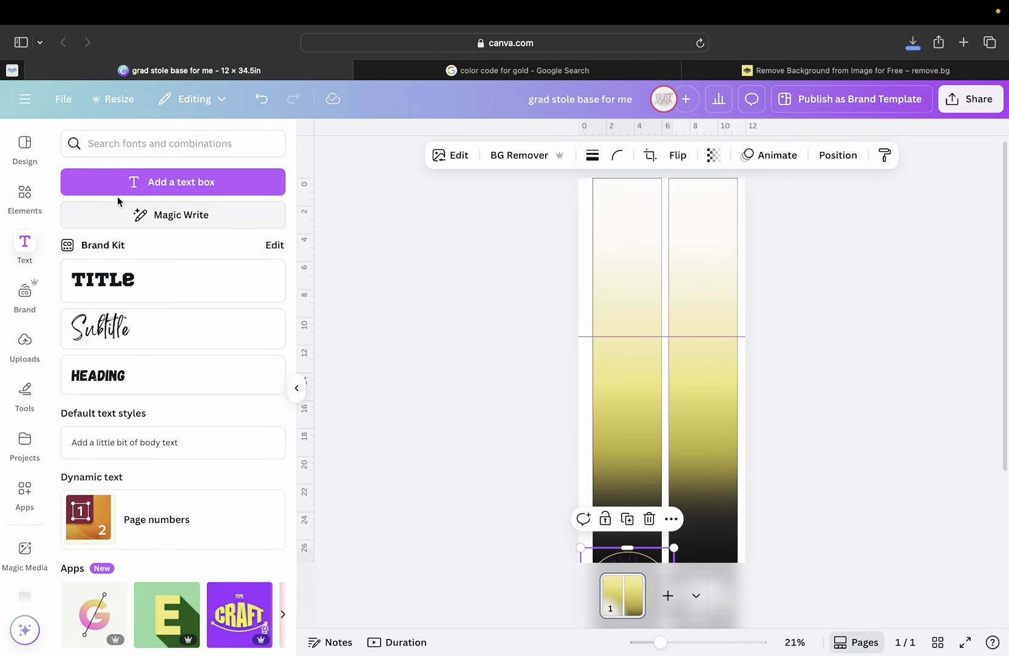
pyautogui.click(173, 181)
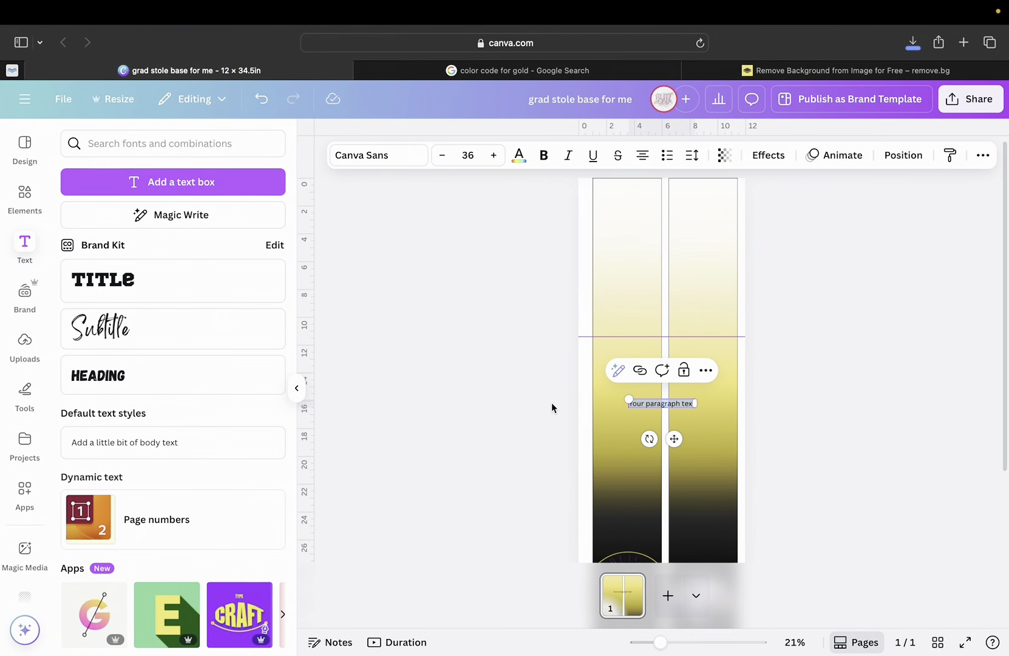
pyautogui.write('Text')
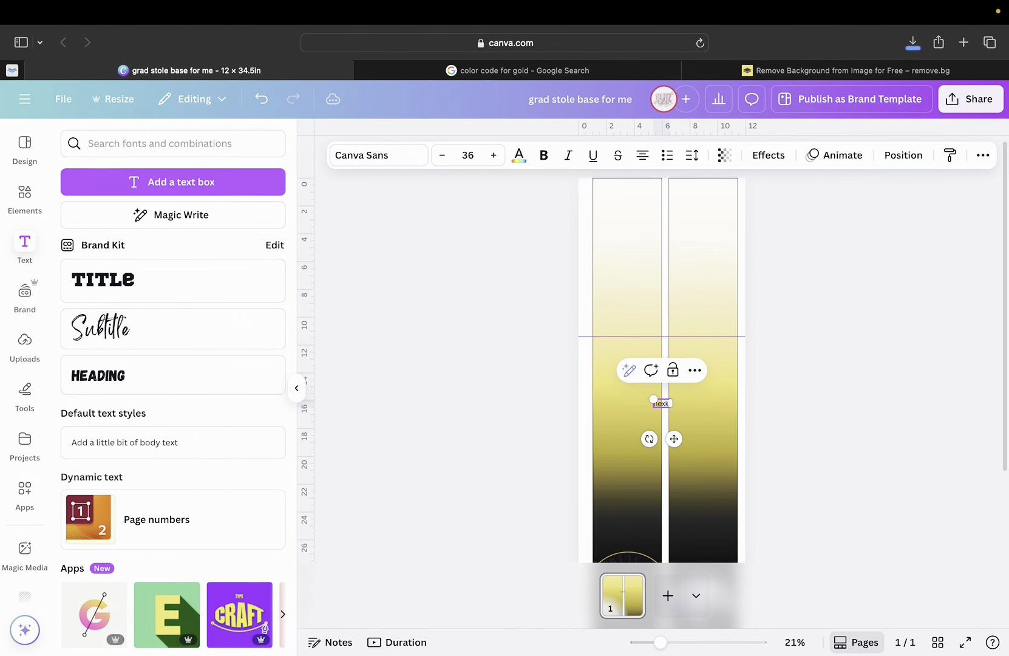
pyautogui.write(' area')
pyautogui.moveTo(645, 399); pyautogui.dragTo(610, 383)
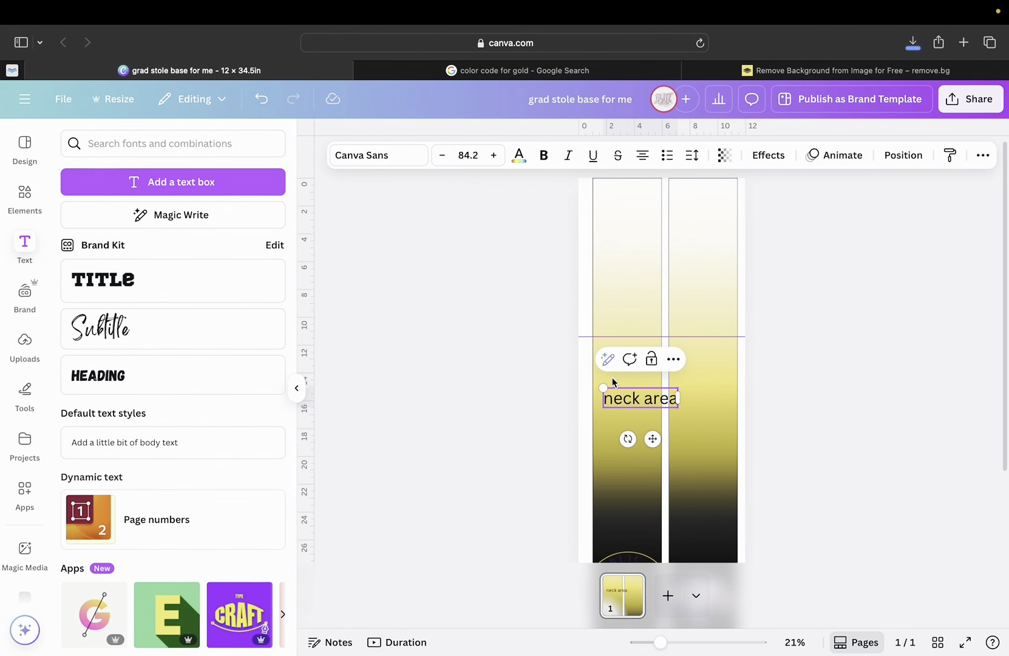
pyautogui.moveTo(653, 438); pyautogui.dragTo(704, 279)
pyautogui.moveTo(622, 307); pyautogui.dragTo(704, 291)
pyautogui.click(631, 282)
pyautogui.click(639, 175)
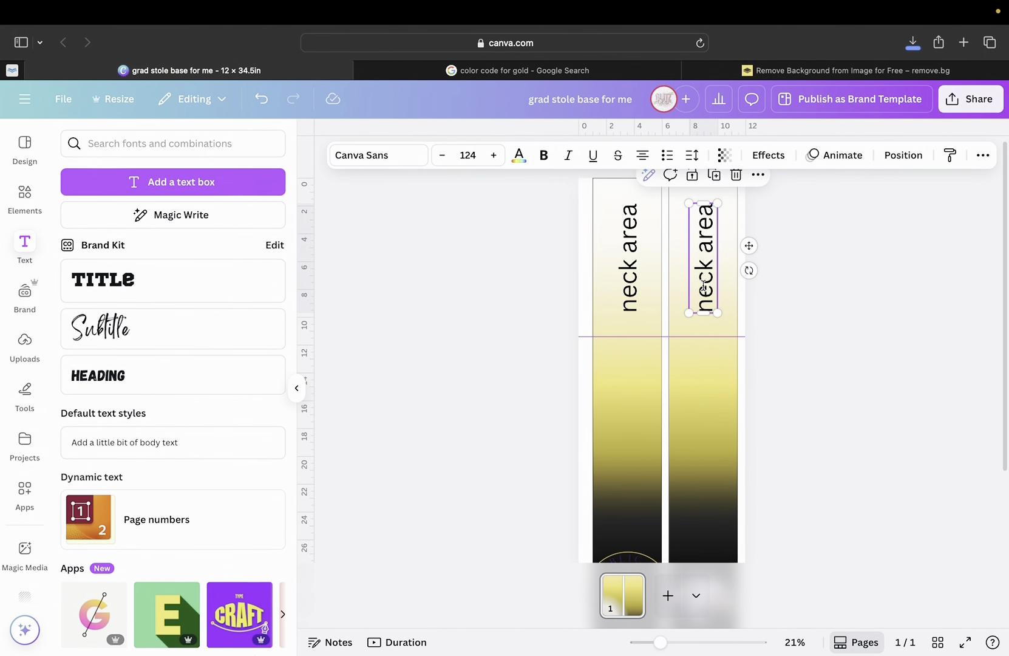
pyautogui.scroll(-3, 662, 433)
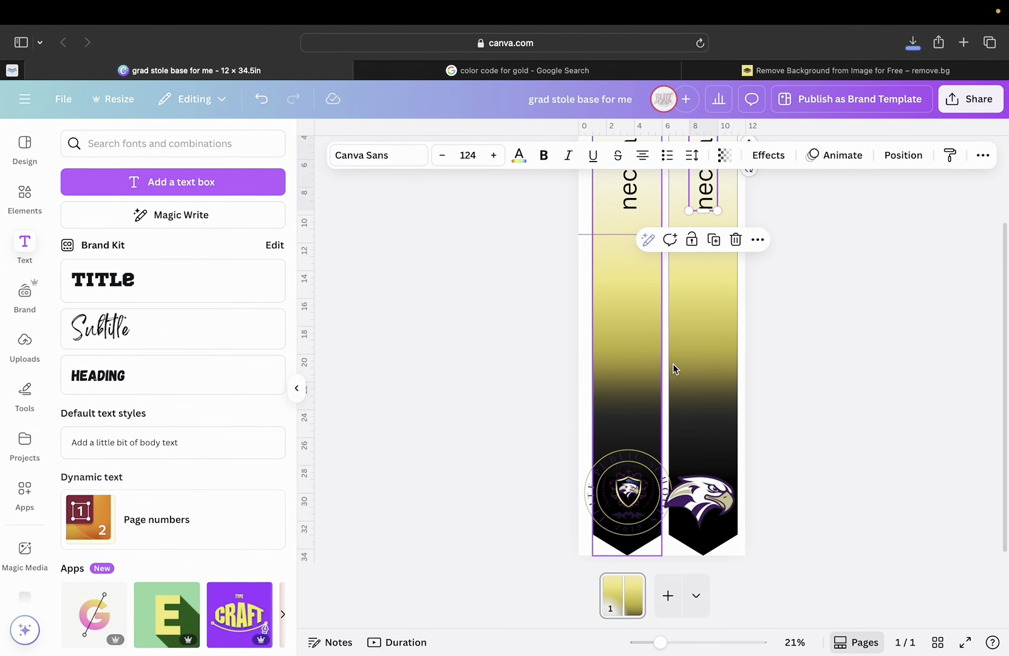
pyautogui.click(692, 510)
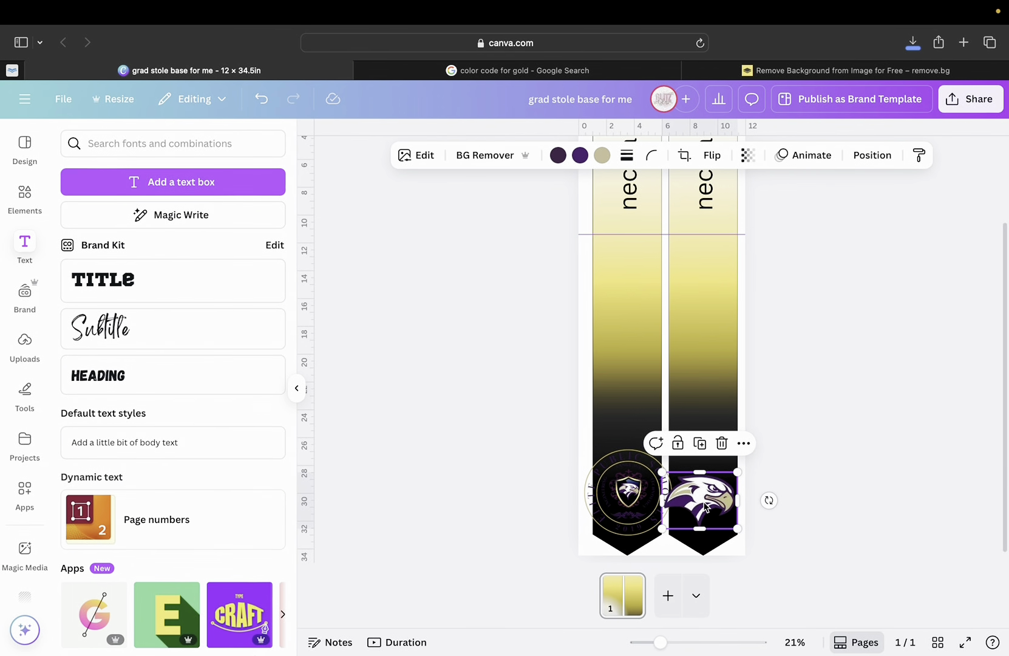
pyautogui.moveTo(705, 507)
pyautogui.mouseDown()
pyautogui.moveTo(722, 507)
pyautogui.moveTo(706, 502)
pyautogui.mouseUp()
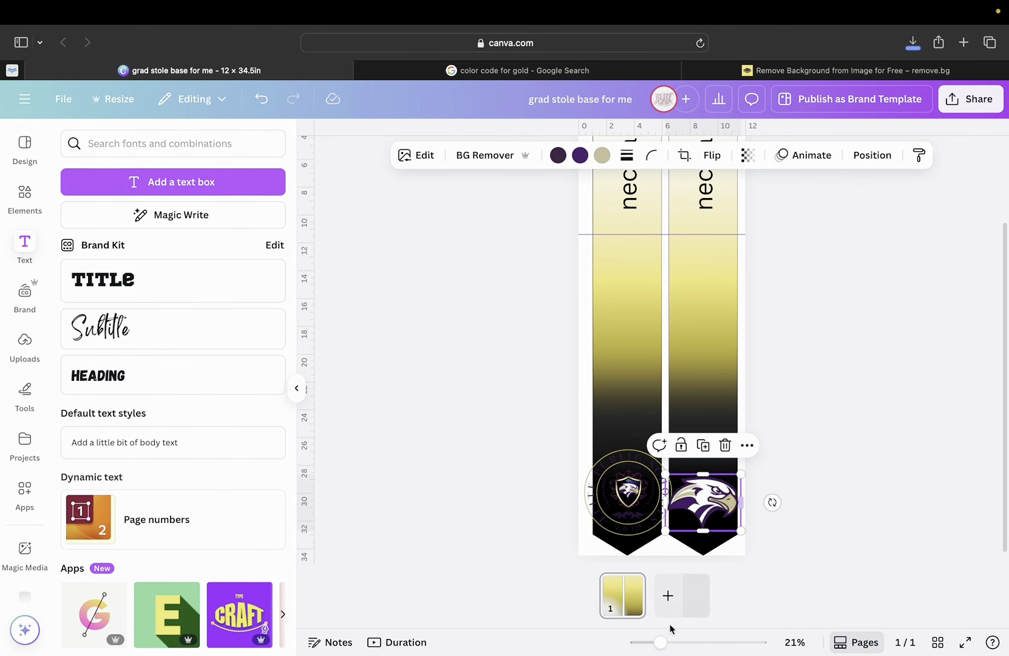
pyautogui.moveTo(660, 641); pyautogui.dragTo(682, 640)
pyautogui.scroll(-5, 666, 407)
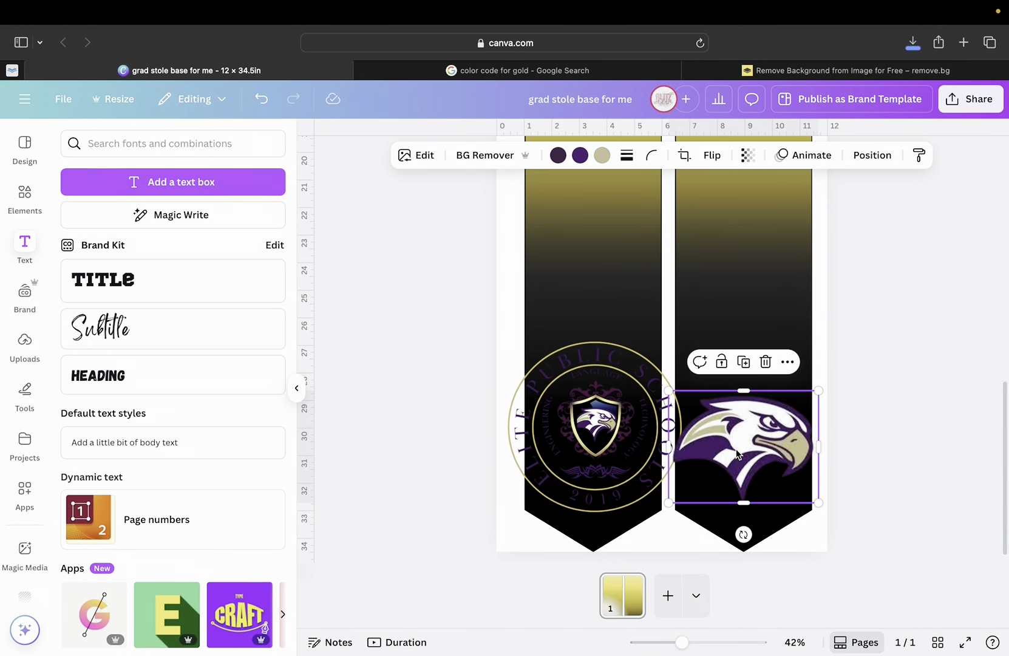
pyautogui.click(622, 288)
pyautogui.click(698, 289)
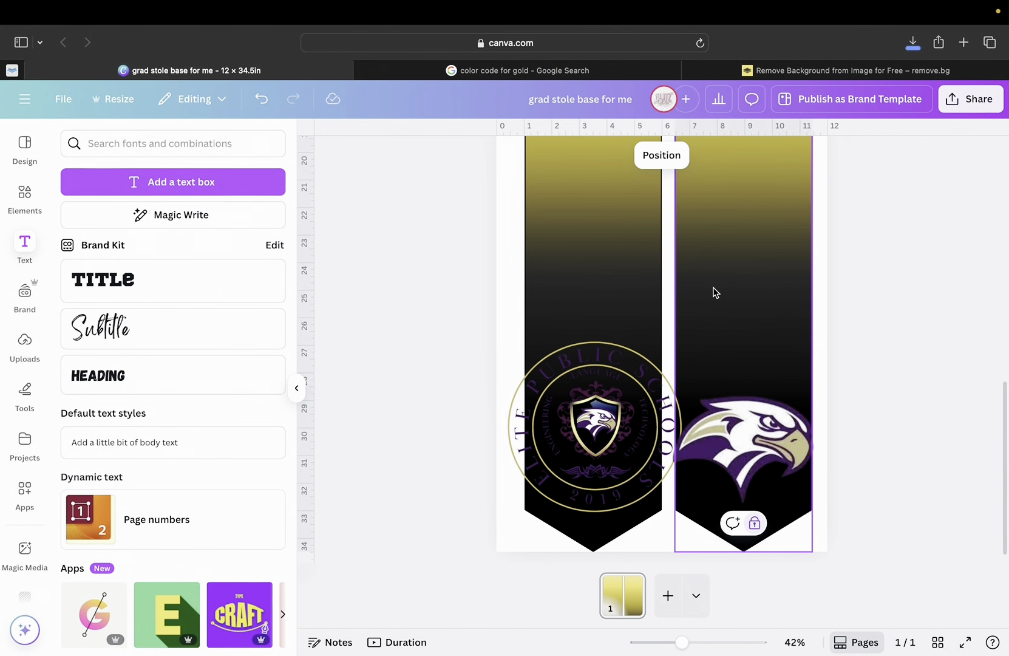
pyautogui.click(620, 276)
pyautogui.click(690, 276)
pyautogui.click(614, 259)
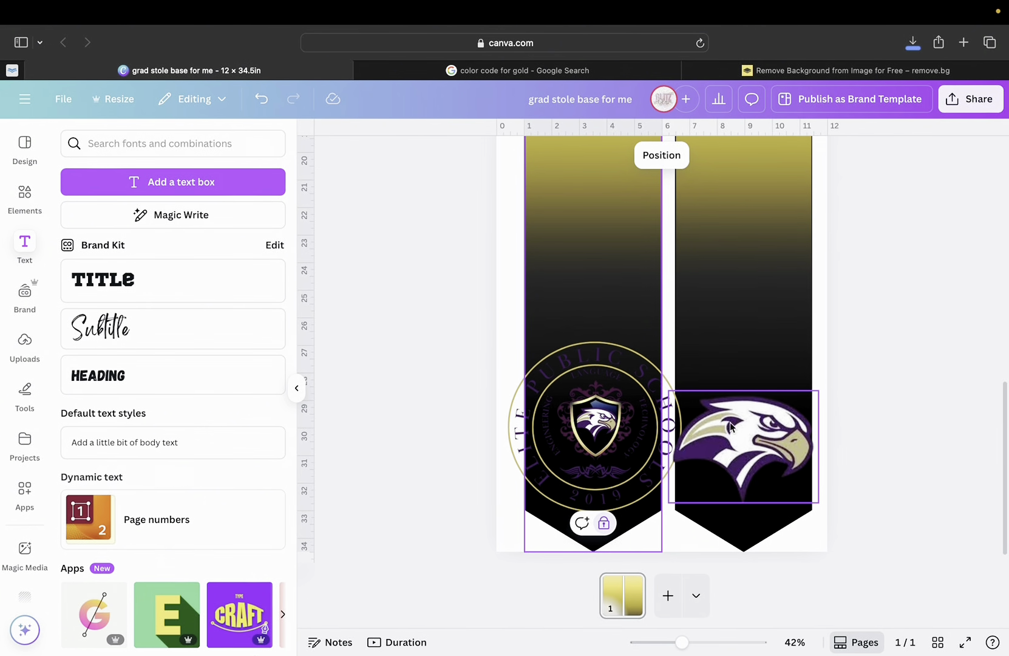
# Shrink the eagle and centre it on the right panel's lower end.
pyautogui.click(746, 434)
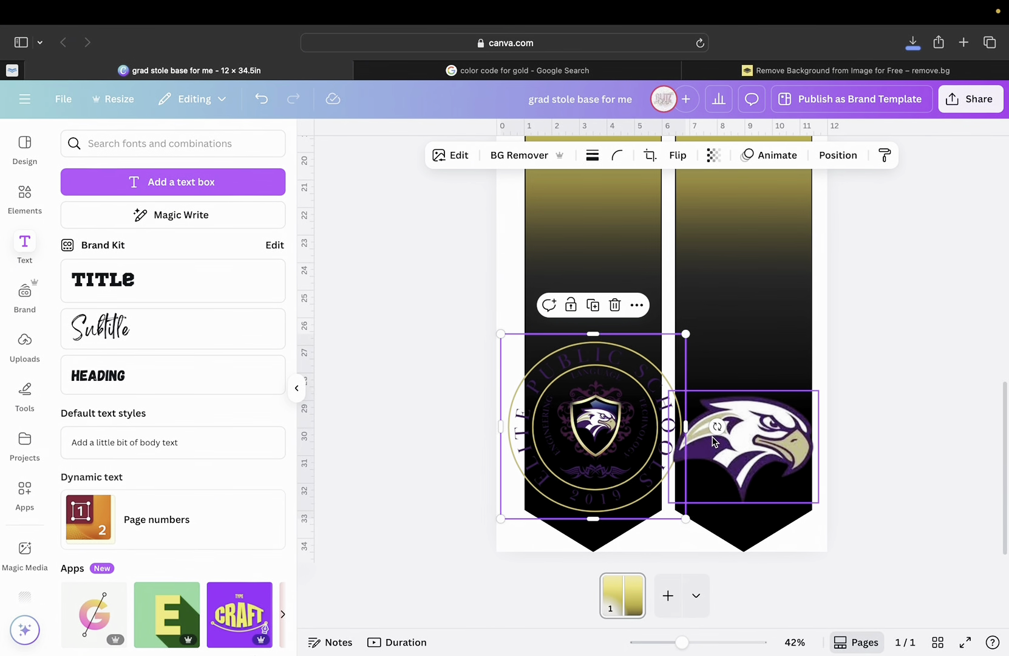
pyautogui.click(655, 433)
pyautogui.click(730, 434)
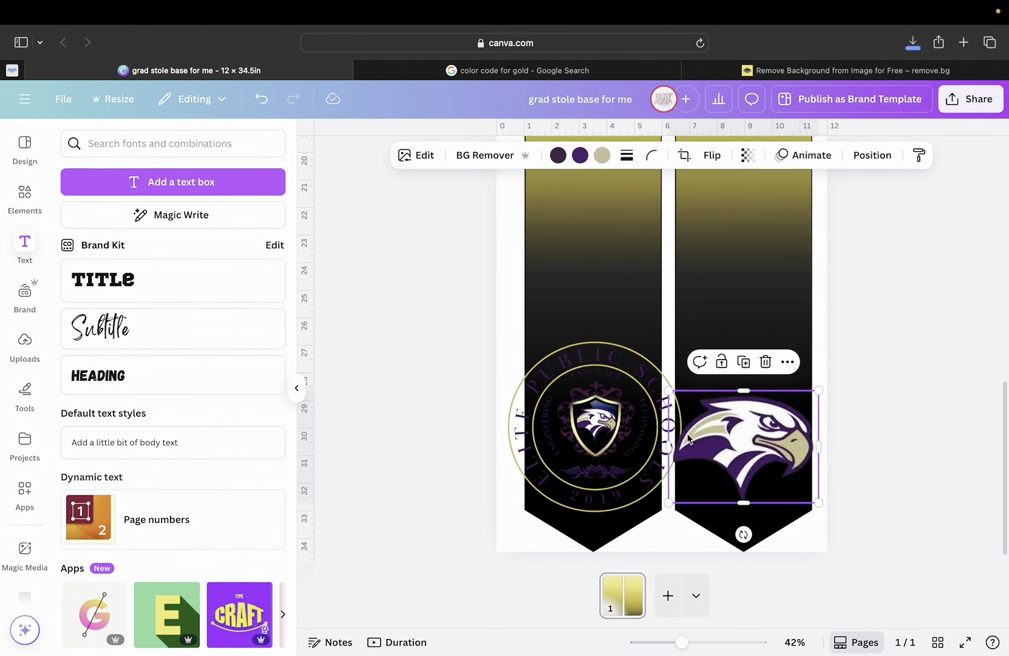
pyautogui.click(611, 437)
pyautogui.click(753, 445)
pyautogui.moveTo(818, 502); pyautogui.dragTo(778, 479)
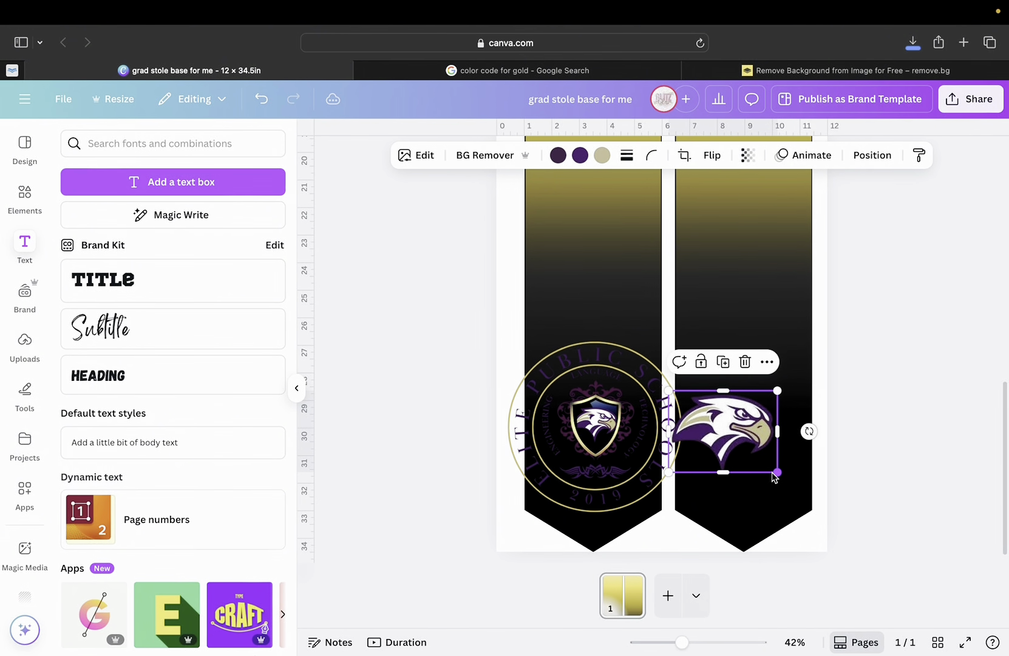
pyautogui.moveTo(726, 447); pyautogui.dragTo(750, 473)
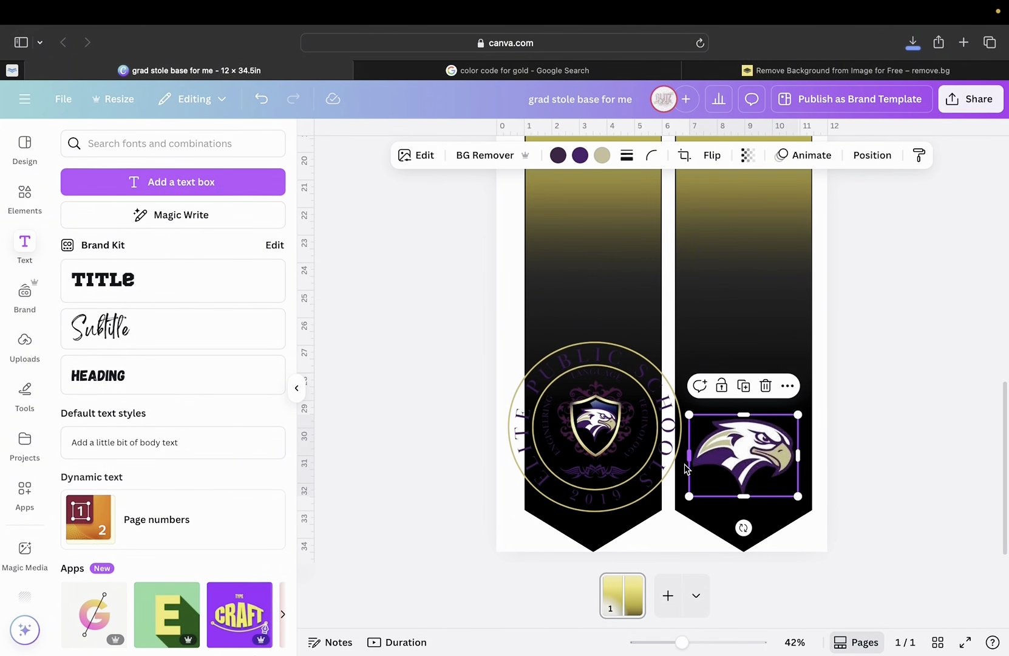
# Shrink the school seal and move it to the centre of the left panel's bottom tip.
pyautogui.moveTo(639, 435); pyautogui.dragTo(639, 220)
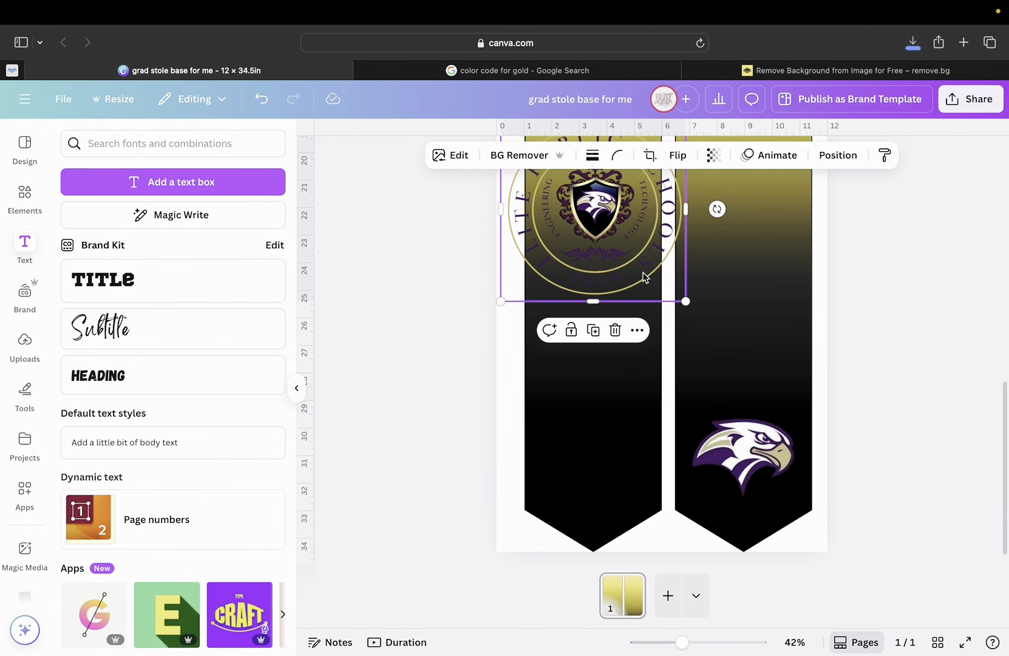
pyautogui.moveTo(631, 261); pyautogui.dragTo(772, 331)
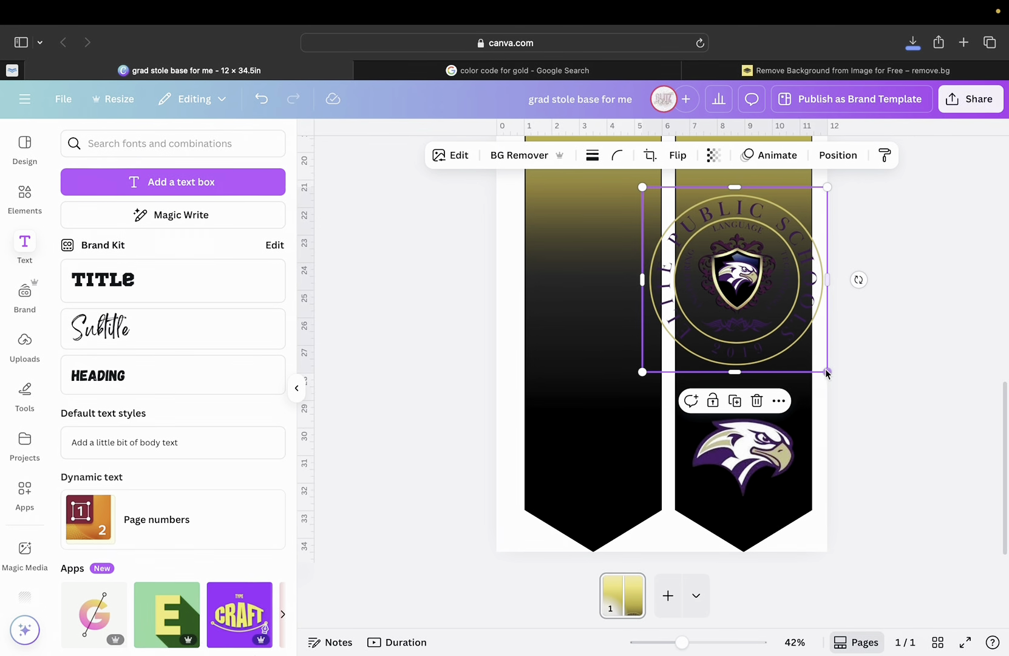
pyautogui.moveTo(827, 372); pyautogui.dragTo(789, 334)
pyautogui.moveTo(731, 283); pyautogui.dragTo(652, 311)
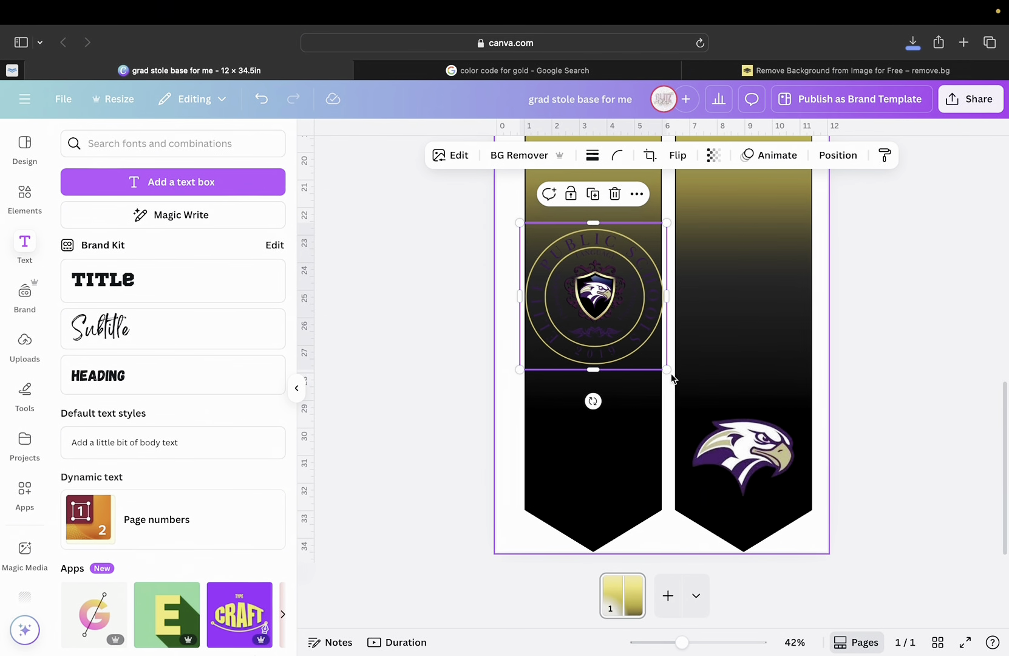
pyautogui.moveTo(666, 368); pyautogui.dragTo(628, 335)
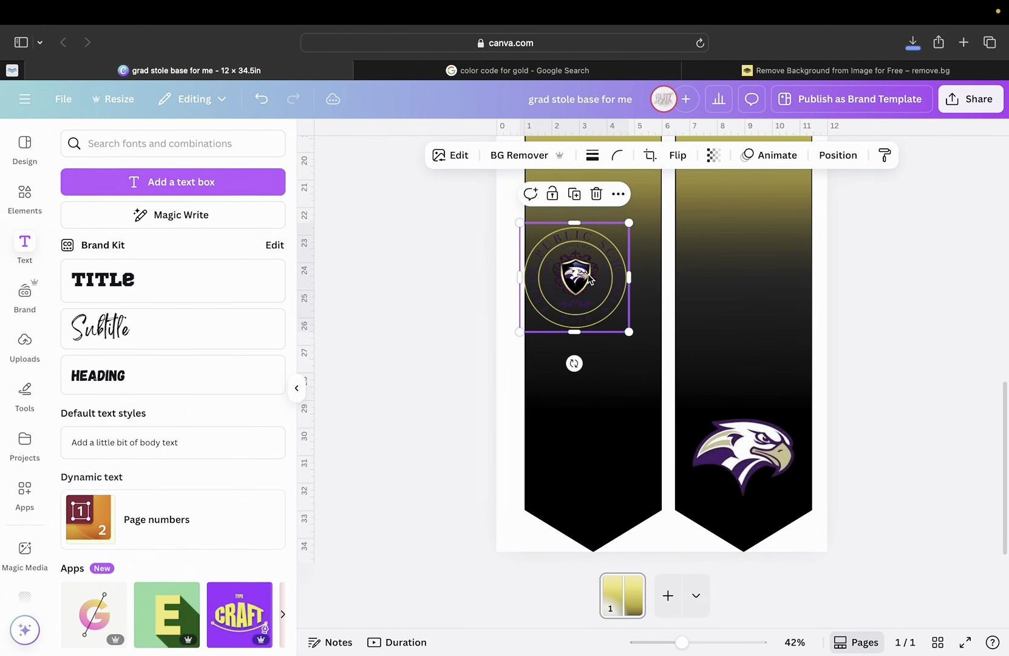
pyautogui.moveTo(592, 276); pyautogui.dragTo(611, 447)
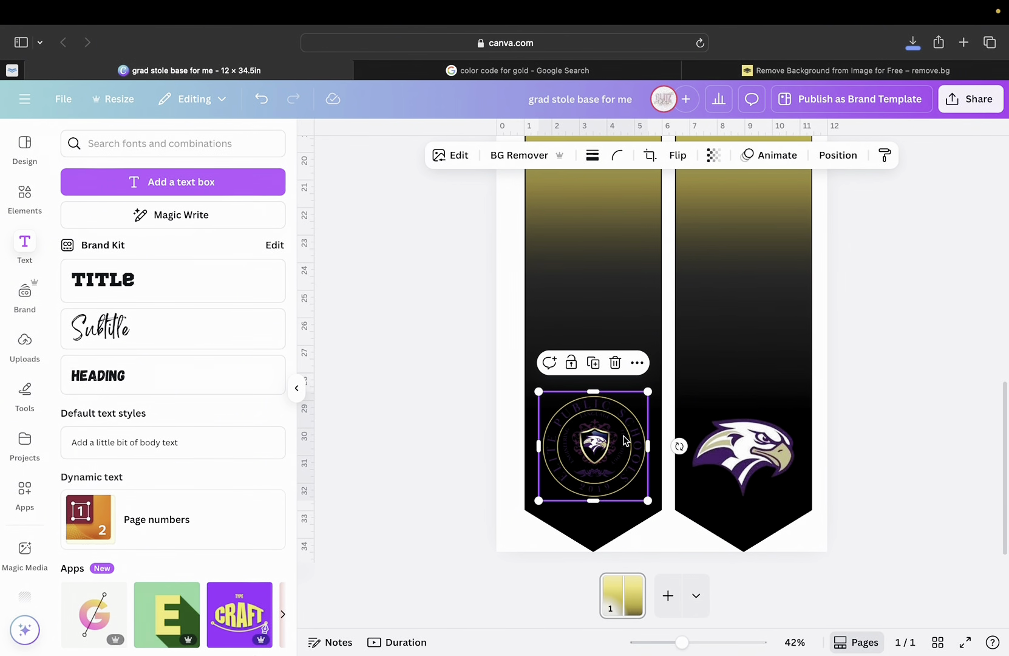
pyautogui.click(740, 473)
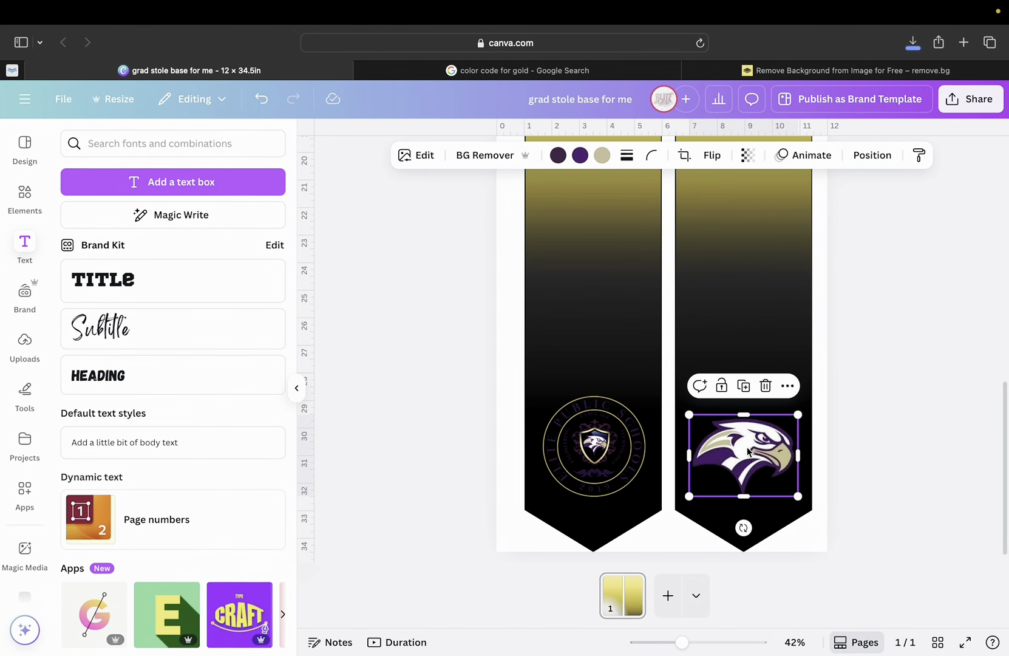
# Set the eagle's width to 3.9 in, keeping it centred on its panel.
pyautogui.click(867, 162)
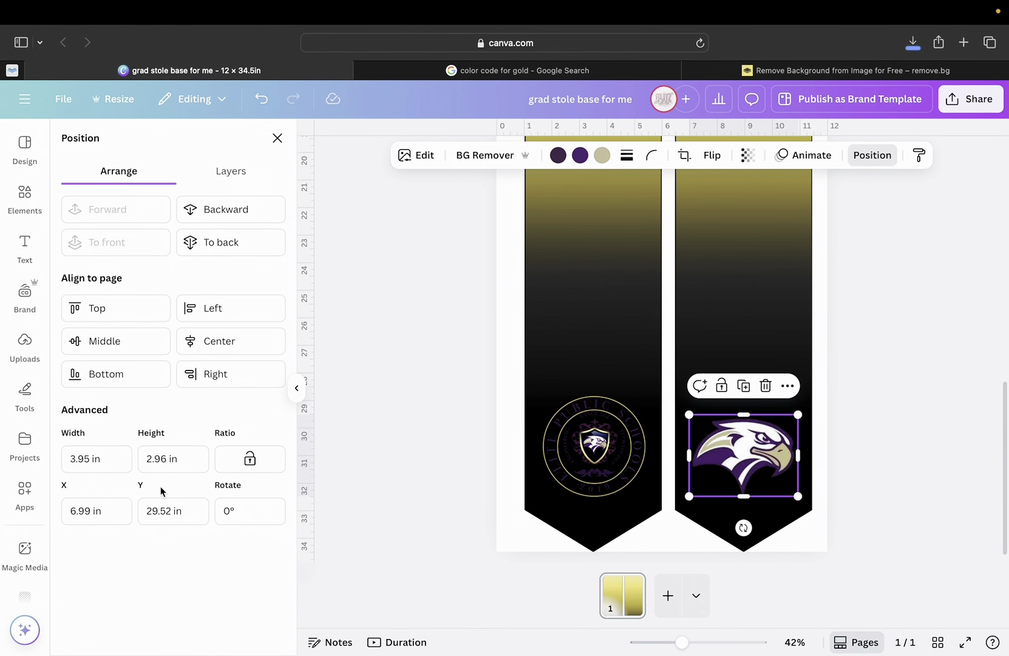
pyautogui.click(91, 463)
pyautogui.press('BackSpace')
pyautogui.press('Return')
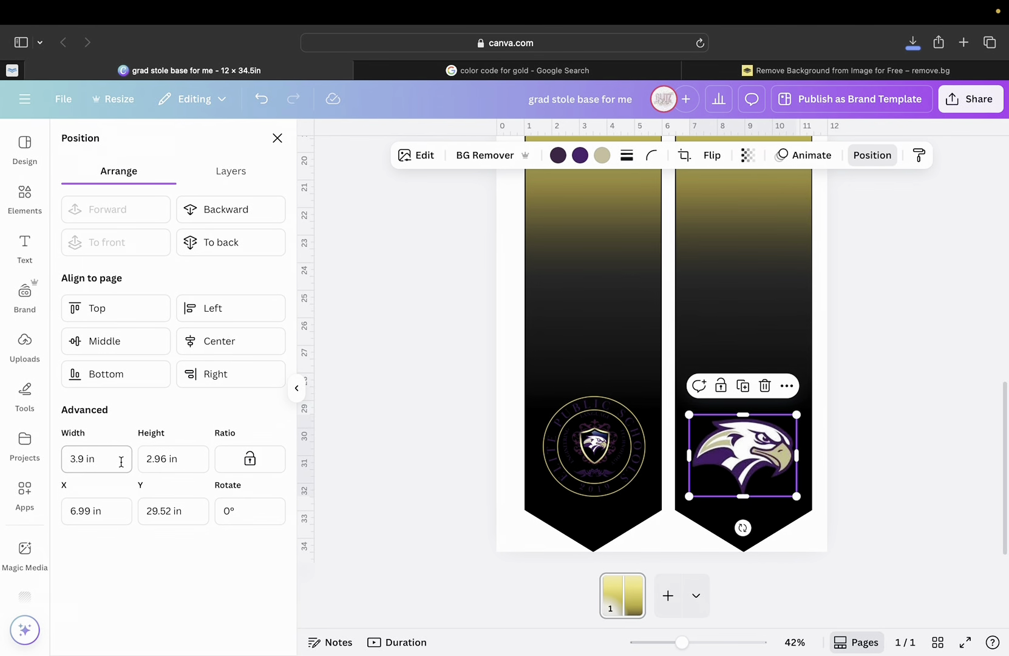
pyautogui.moveTo(753, 443); pyautogui.dragTo(753, 443)
# Set the school seal's width to 3.9 in and lower it slightly on the left panel.
pyautogui.click(587, 462)
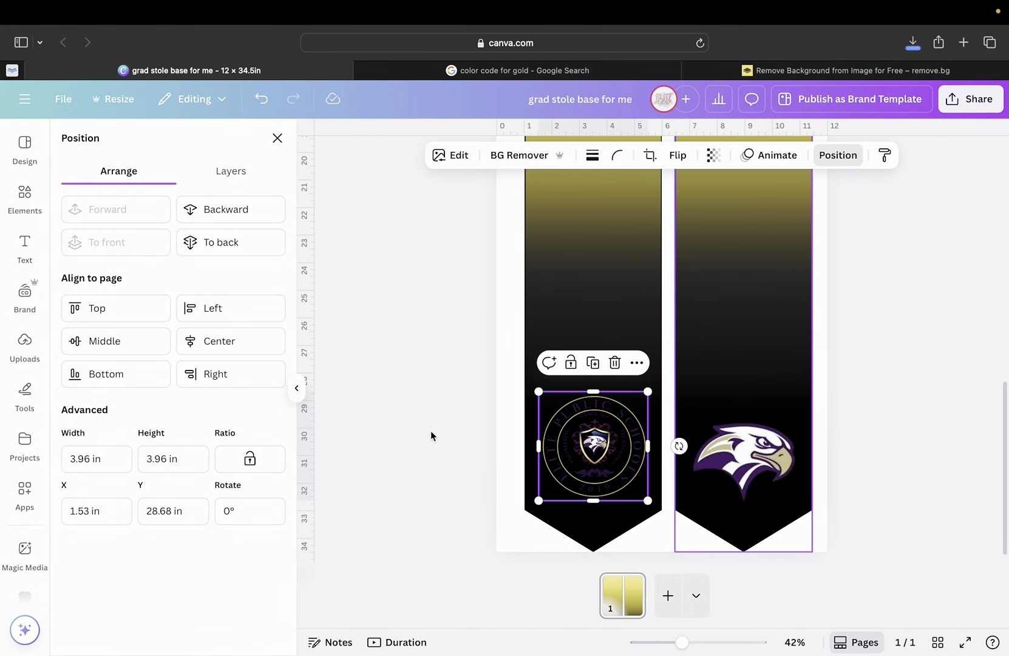
pyautogui.click(90, 458)
pyautogui.write('3.9')
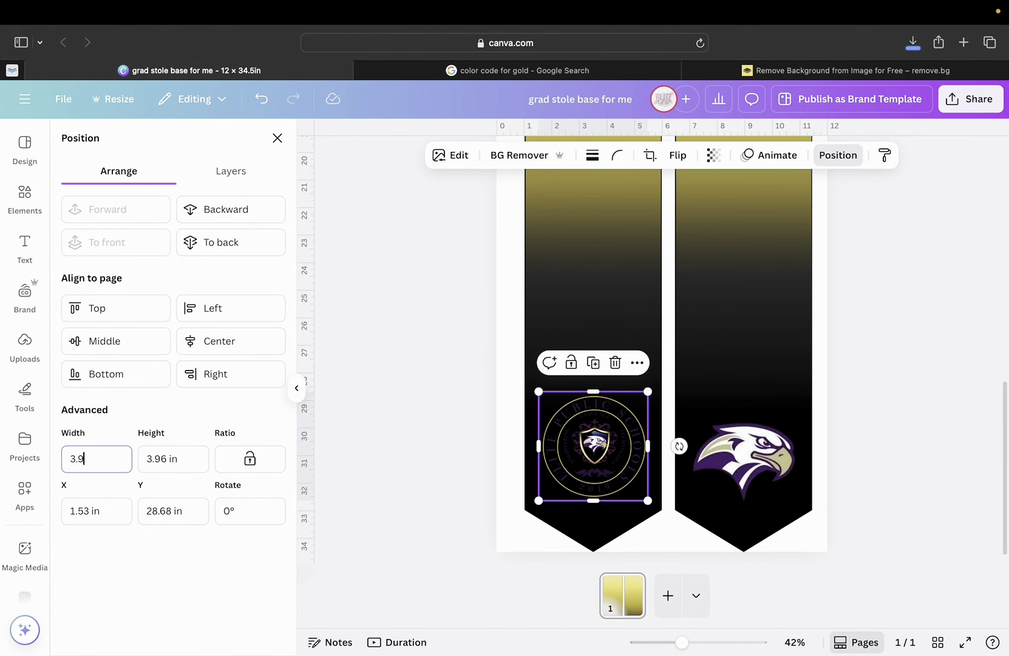
pyautogui.press('Return')
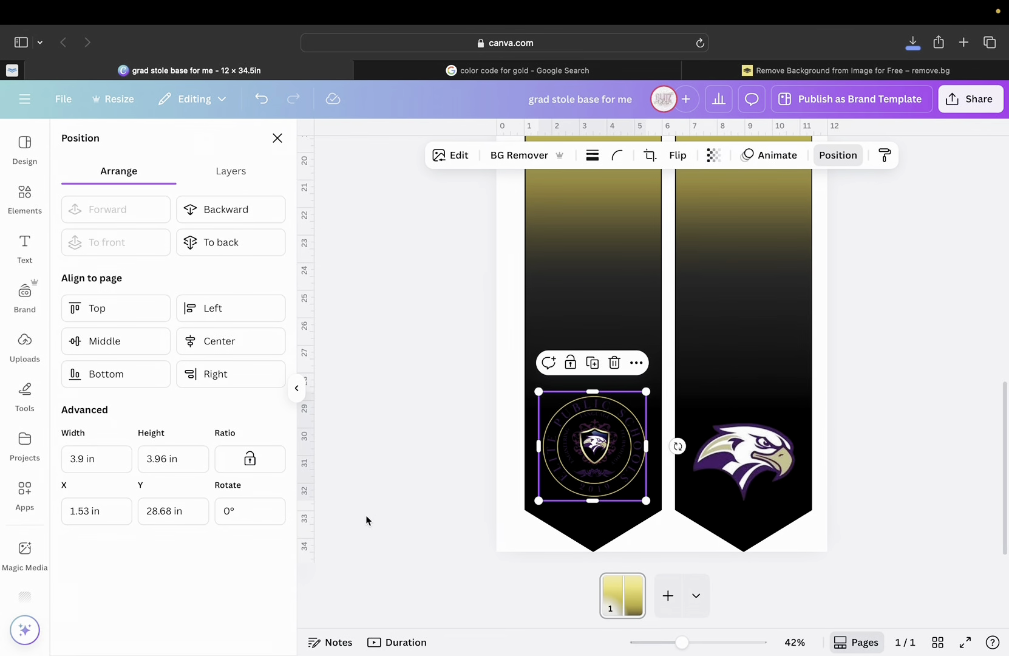
pyautogui.click(707, 384)
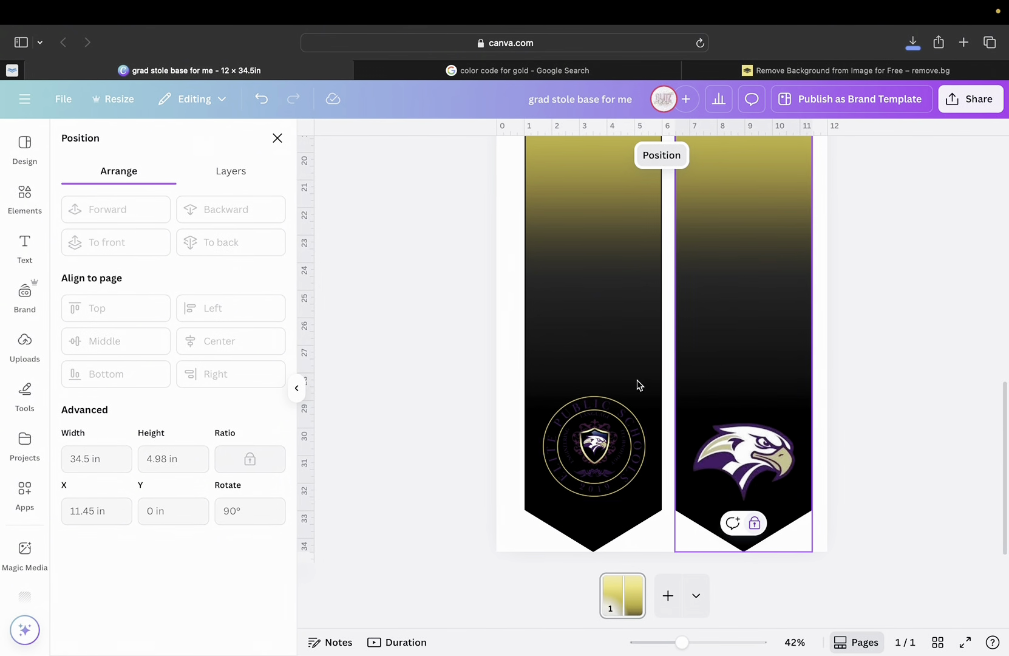
pyautogui.moveTo(574, 459); pyautogui.dragTo(577, 470)
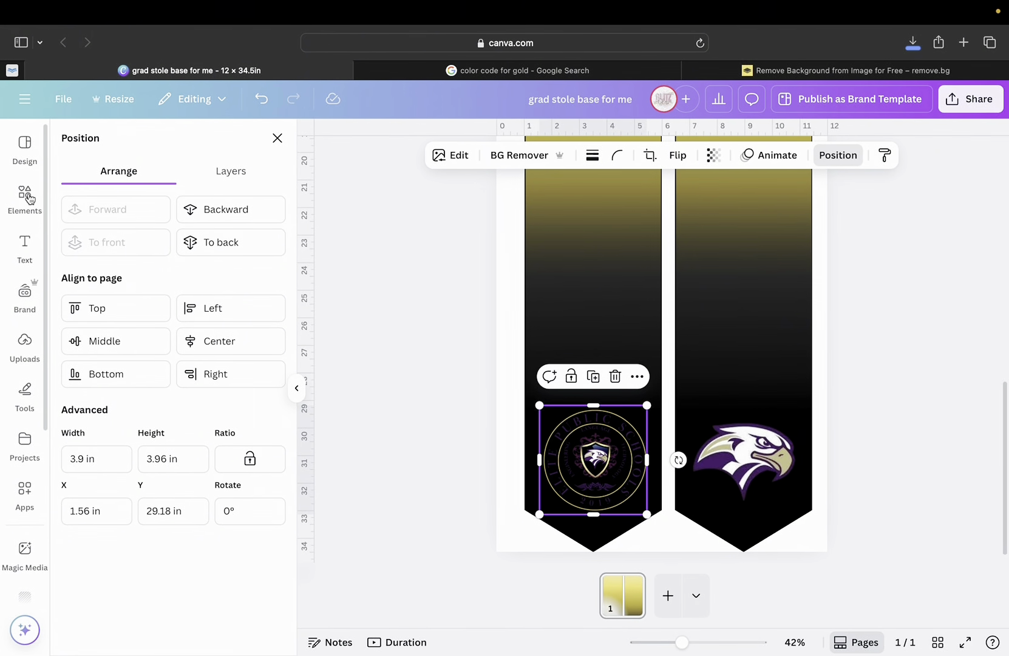
# Search the elements for 'circle' and add a plain circle from the Shapes results.
pyautogui.click(28, 198)
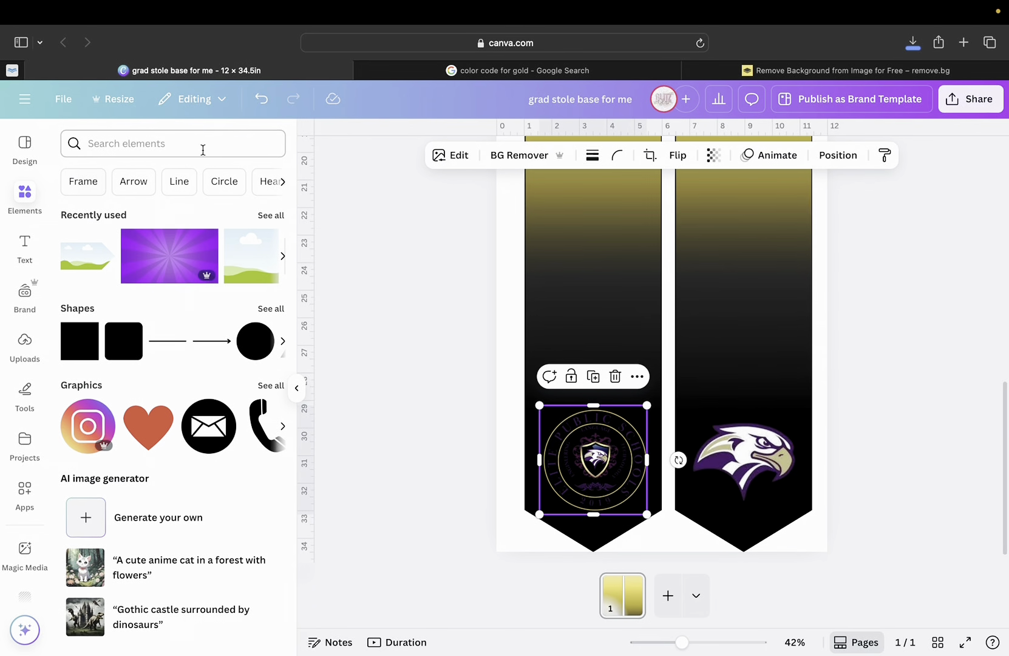
pyautogui.click(168, 135)
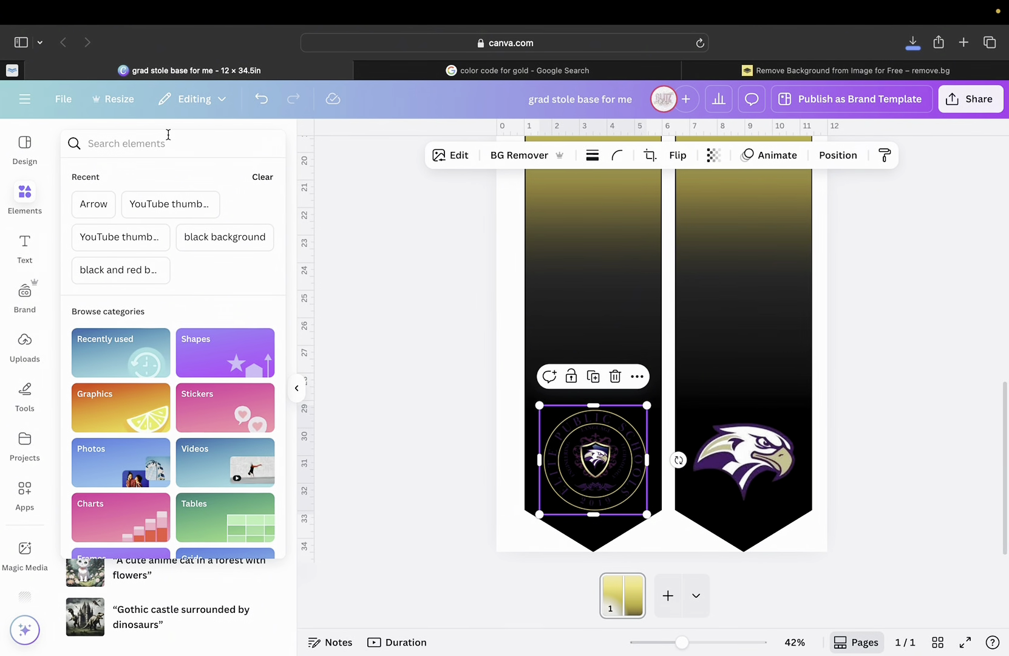
pyautogui.write('circle')
pyautogui.press('Return')
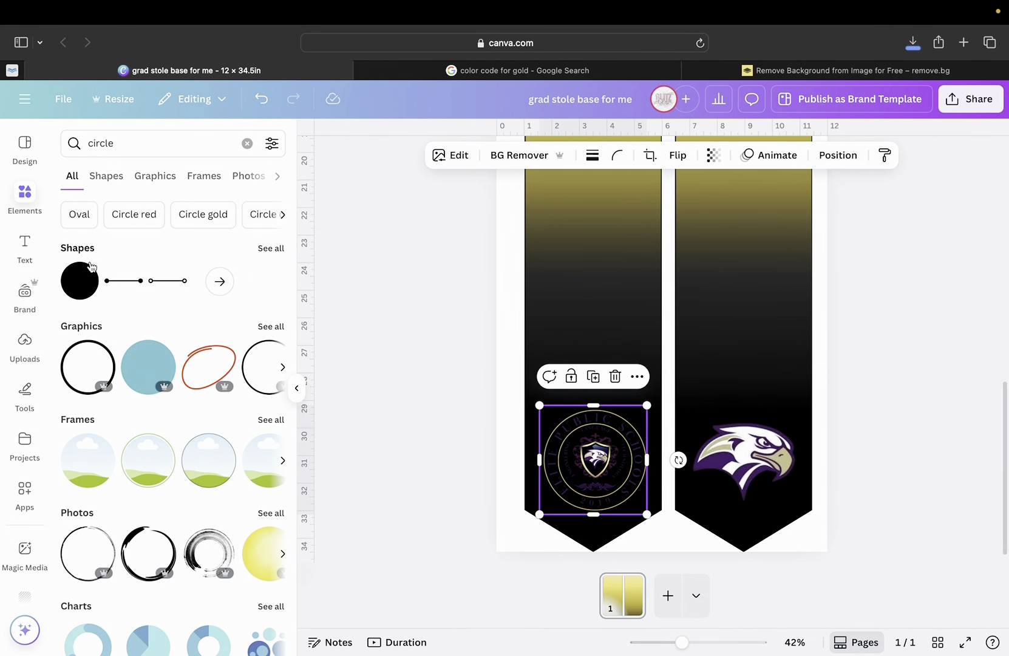
pyautogui.click(264, 249)
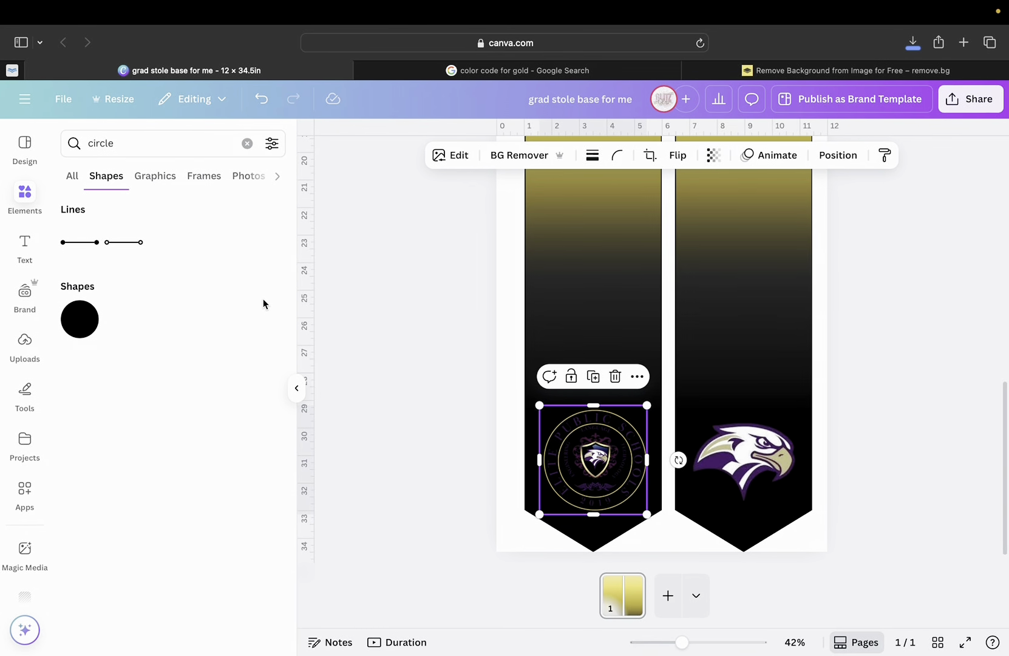
pyautogui.click(81, 325)
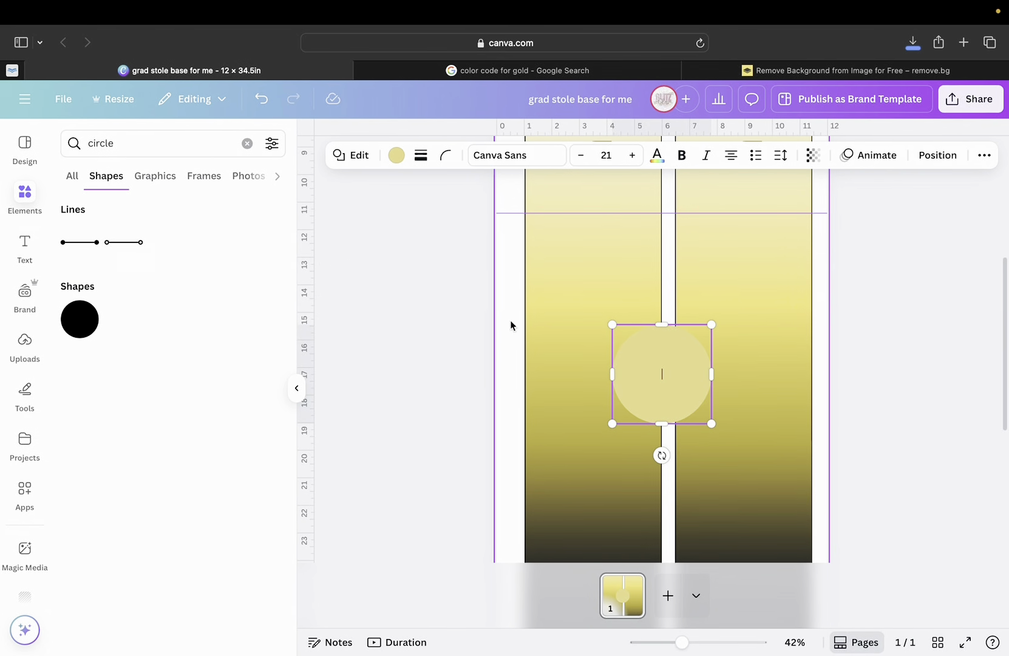
# Move the circle onto the left stole panel.
pyautogui.moveTo(669, 395); pyautogui.dragTo(597, 406)
pyautogui.click(684, 404)
pyautogui.click(586, 405)
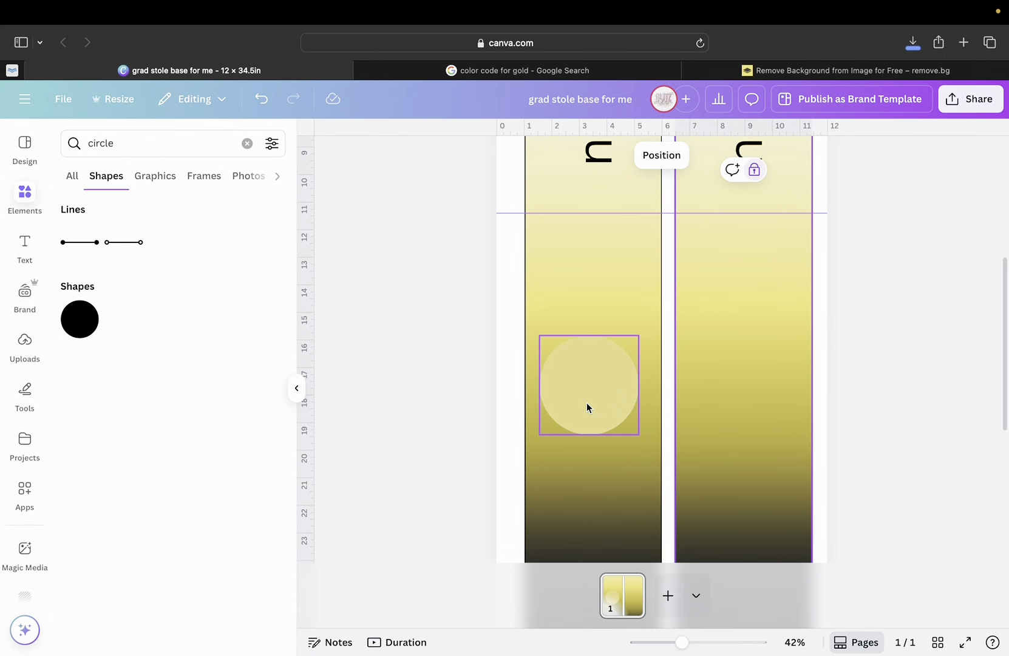
pyautogui.scroll(-5, 588, 423)
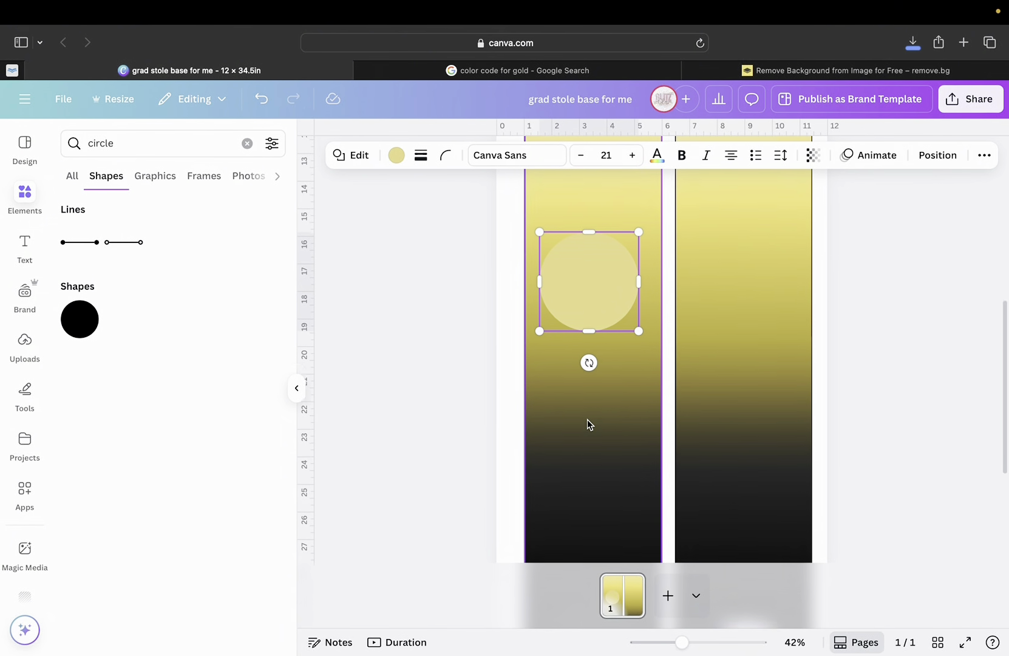
pyautogui.moveTo(594, 243); pyautogui.dragTo(599, 280)
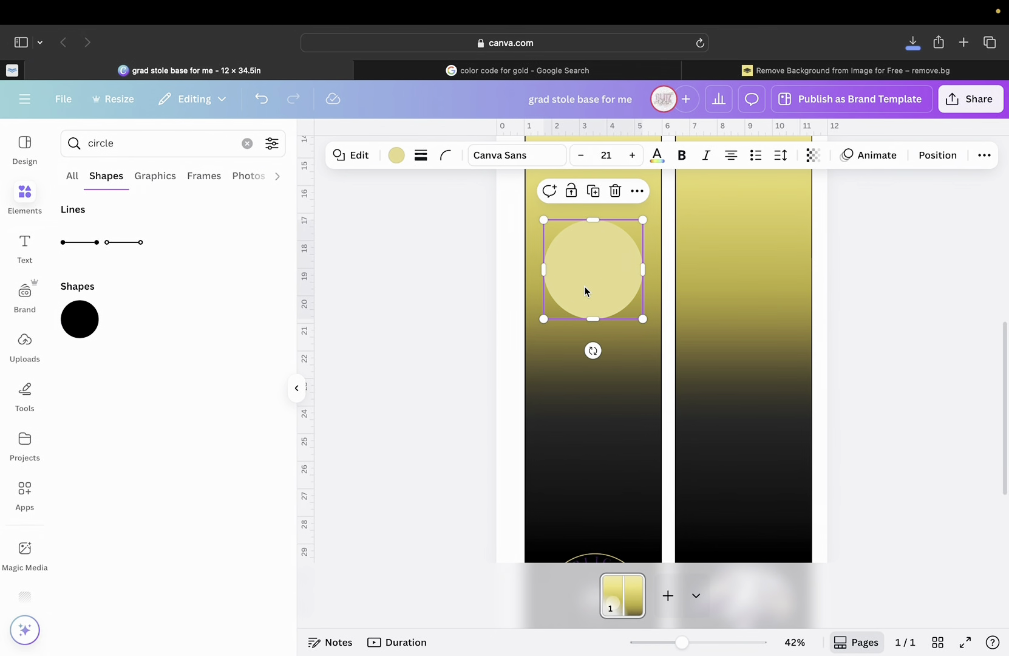
# Make the circle white and drag it down the left panel over the school seal.
pyautogui.doubleClick(585, 286)
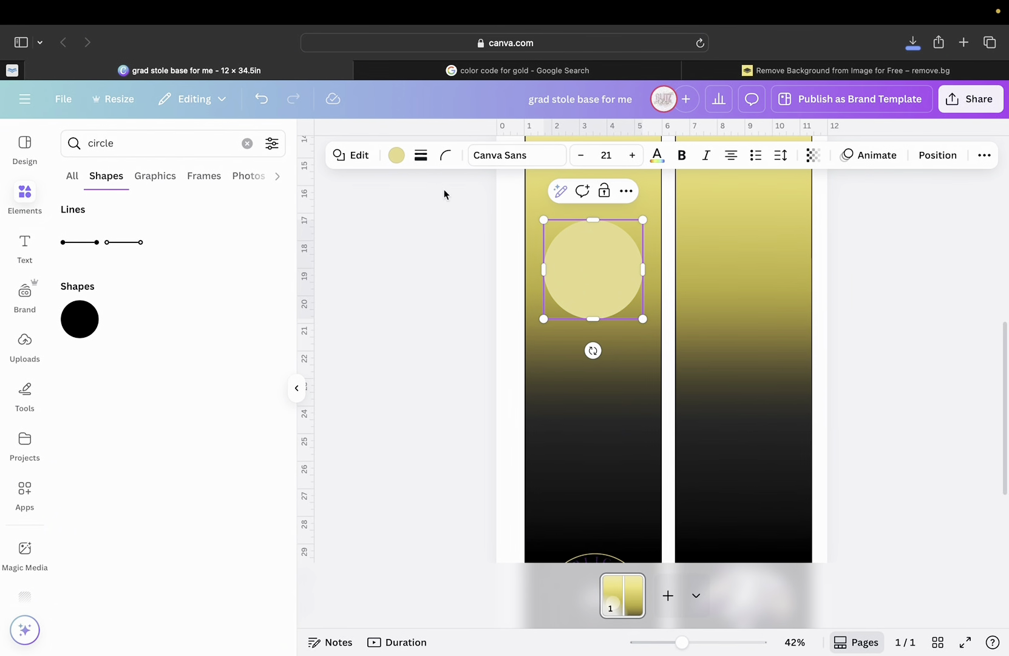
pyautogui.click(396, 157)
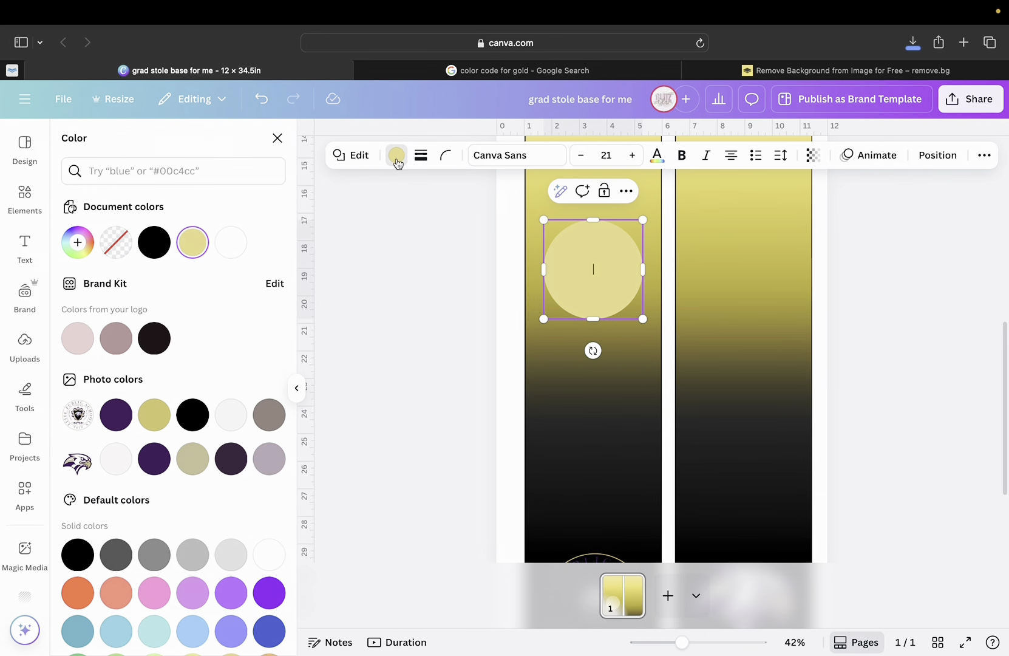
pyautogui.click(229, 249)
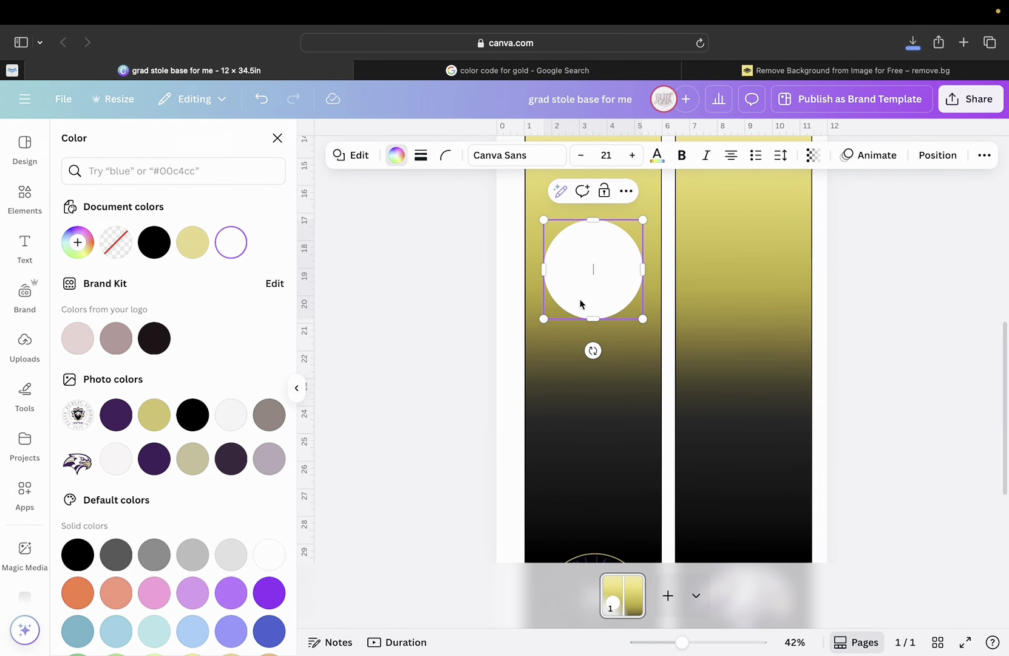
pyautogui.click(636, 329)
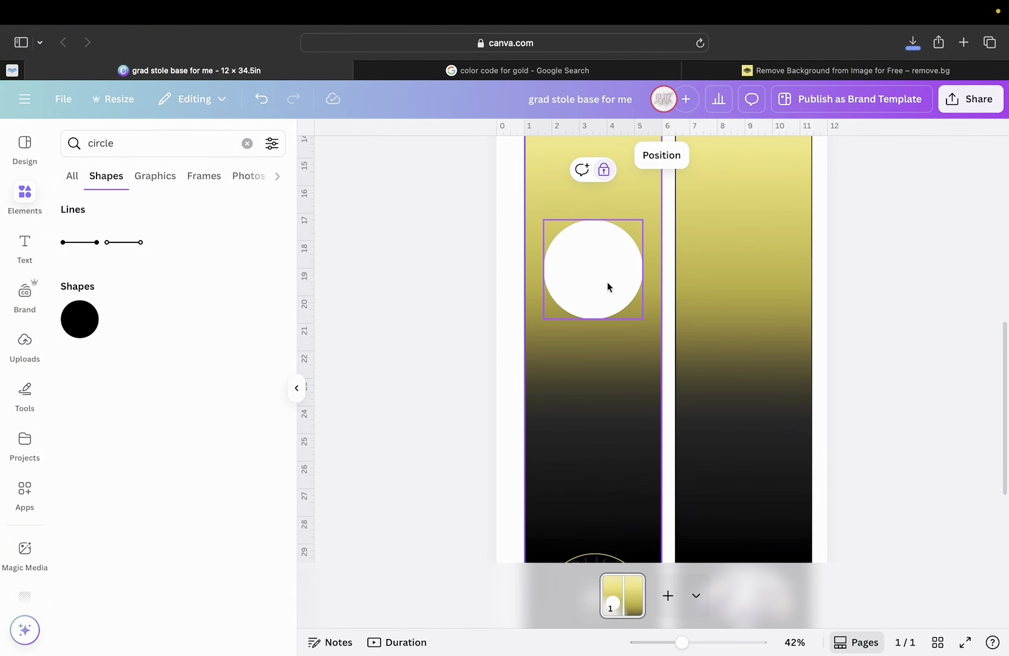
pyautogui.moveTo(607, 282); pyautogui.dragTo(610, 413)
pyautogui.scroll(-5, 609, 499)
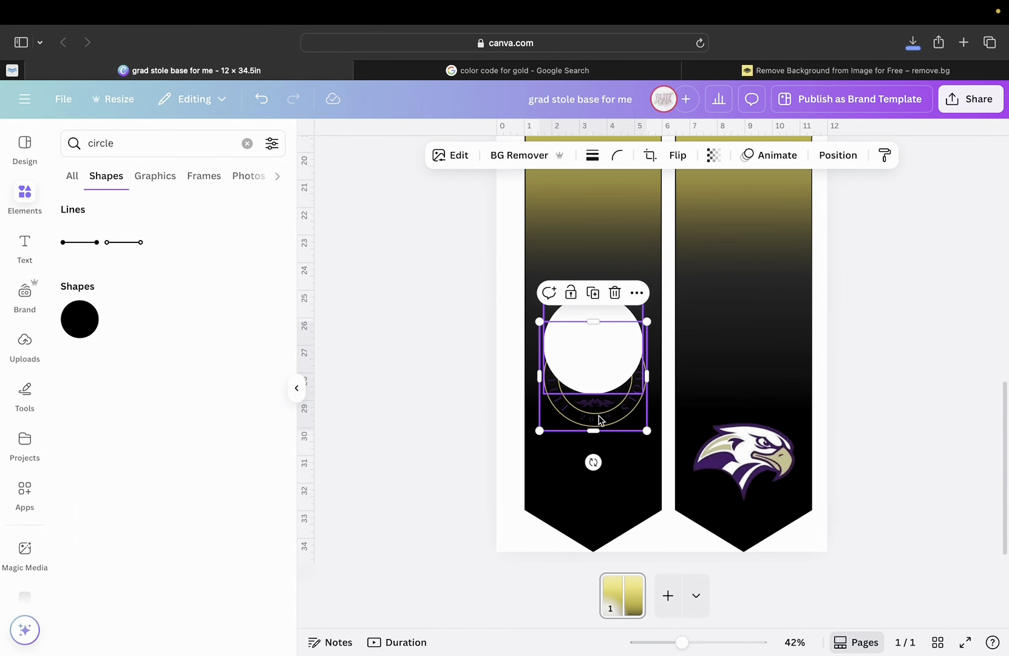
# Layer the school seal in front of the white circle and nudge it up to Y 24.99 in.
pyautogui.click(838, 156)
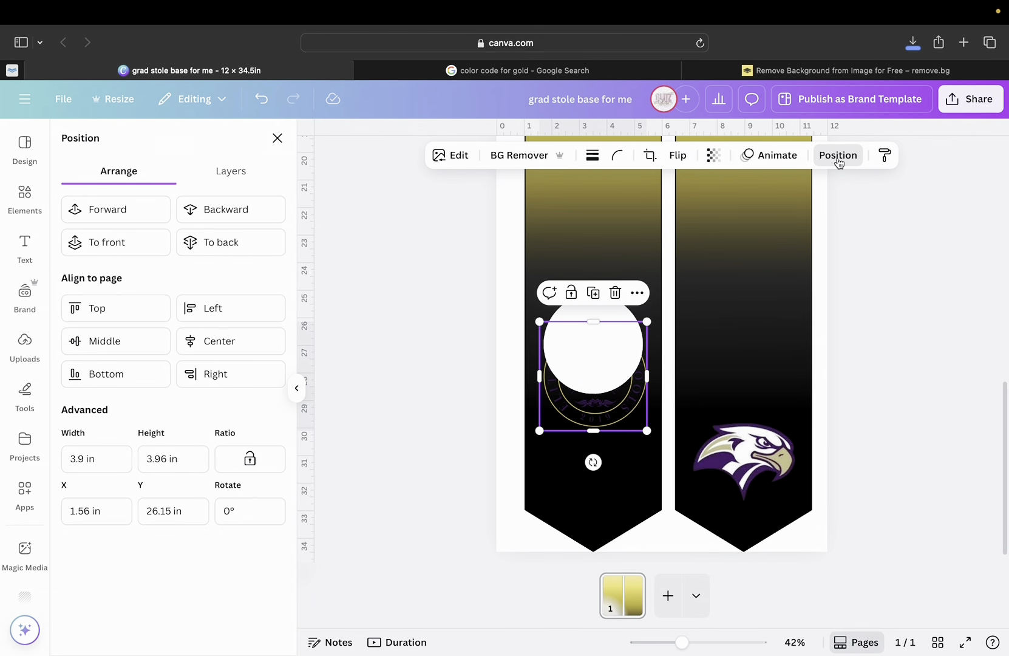
pyautogui.click(101, 217)
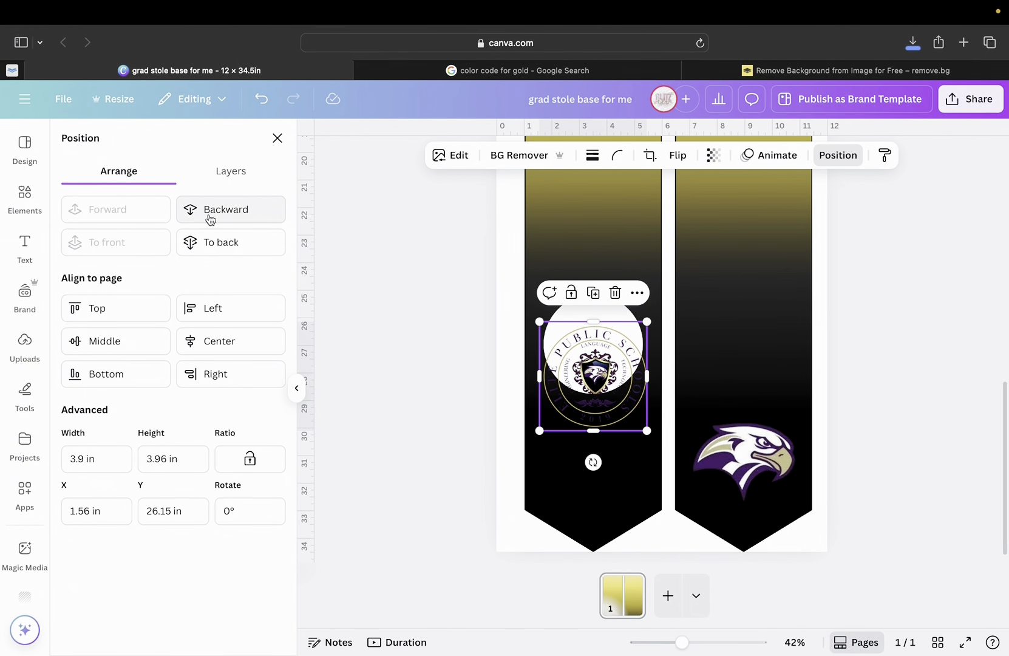
pyautogui.click(257, 214)
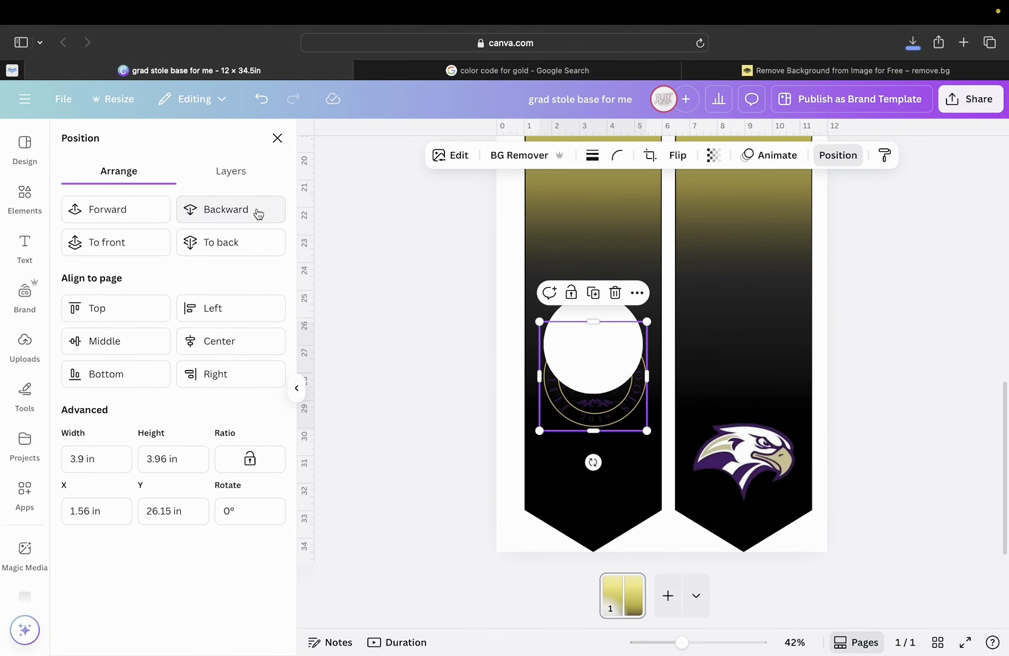
pyautogui.click(136, 212)
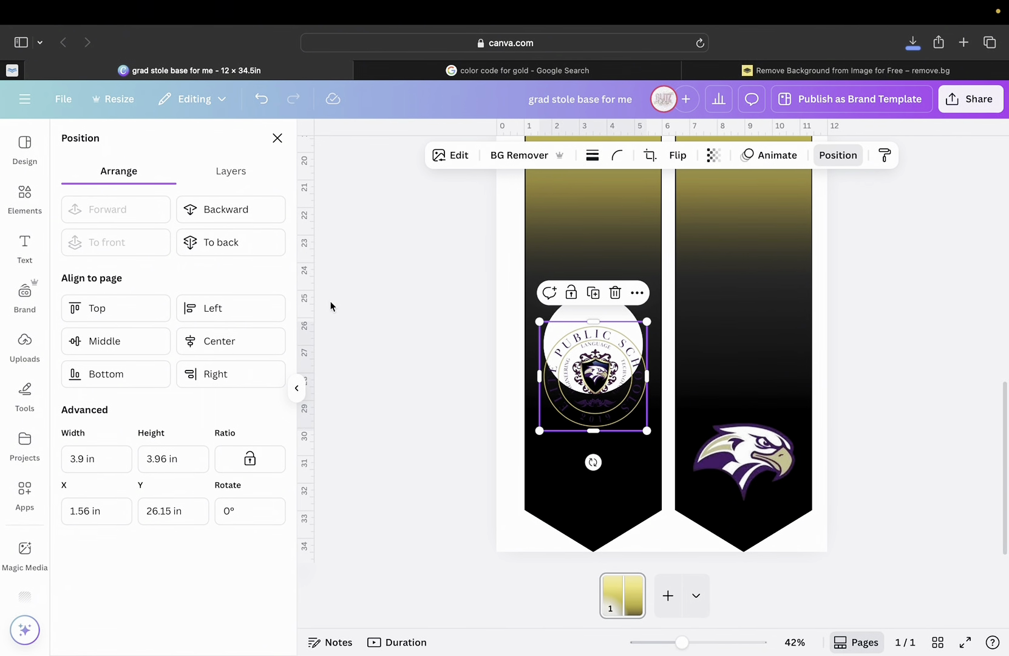
pyautogui.moveTo(573, 375); pyautogui.dragTo(574, 348)
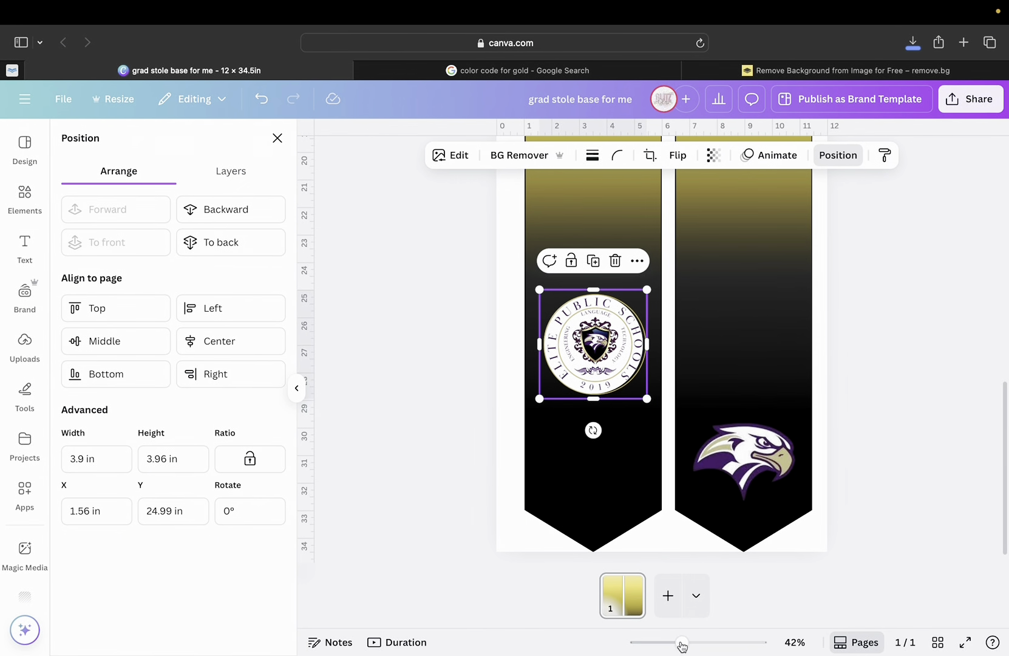
# Resize the seal to about 3.73 × 3.88 in and recentre it at X 1.65 in, Y 25.02 in.
pyautogui.moveTo(682, 643); pyautogui.dragTo(731, 646)
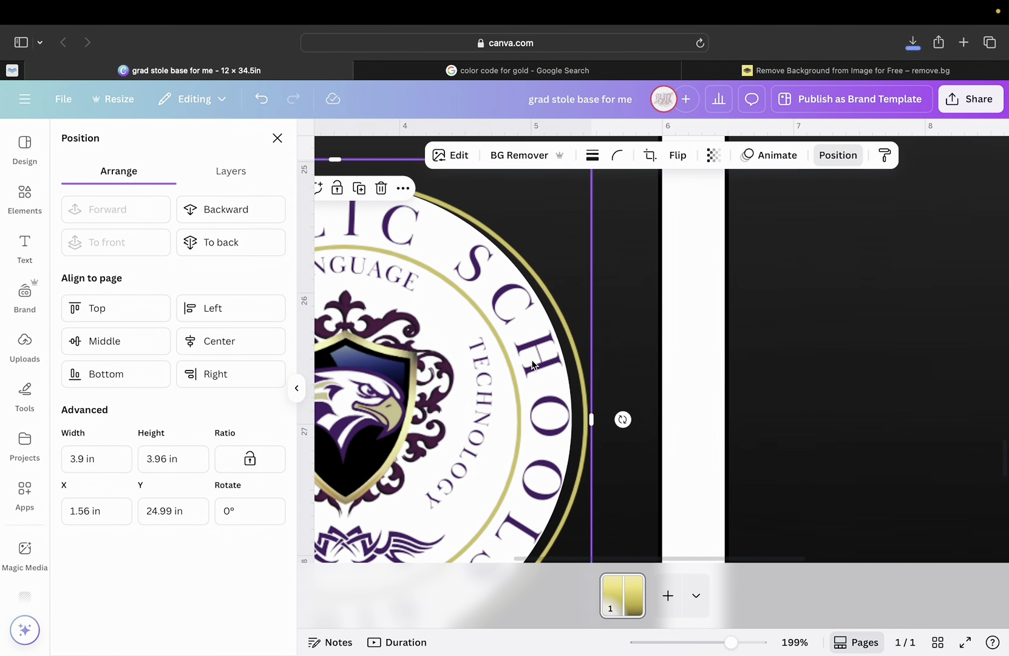
pyautogui.moveTo(731, 642); pyautogui.dragTo(696, 637)
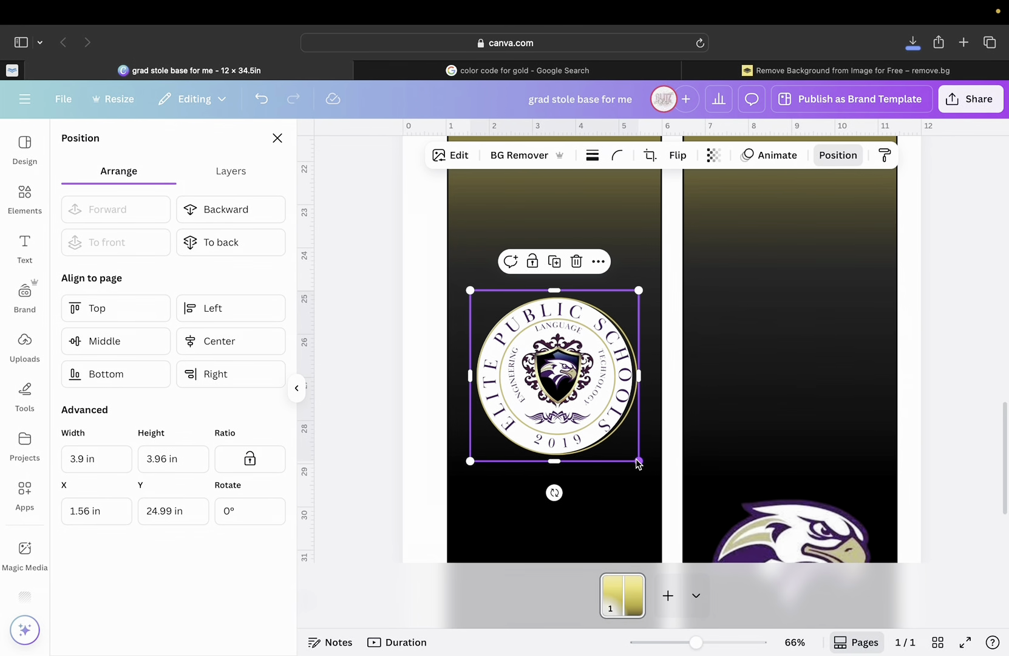
pyautogui.moveTo(637, 460); pyautogui.dragTo(642, 461)
pyautogui.moveTo(580, 400); pyautogui.dragTo(581, 405)
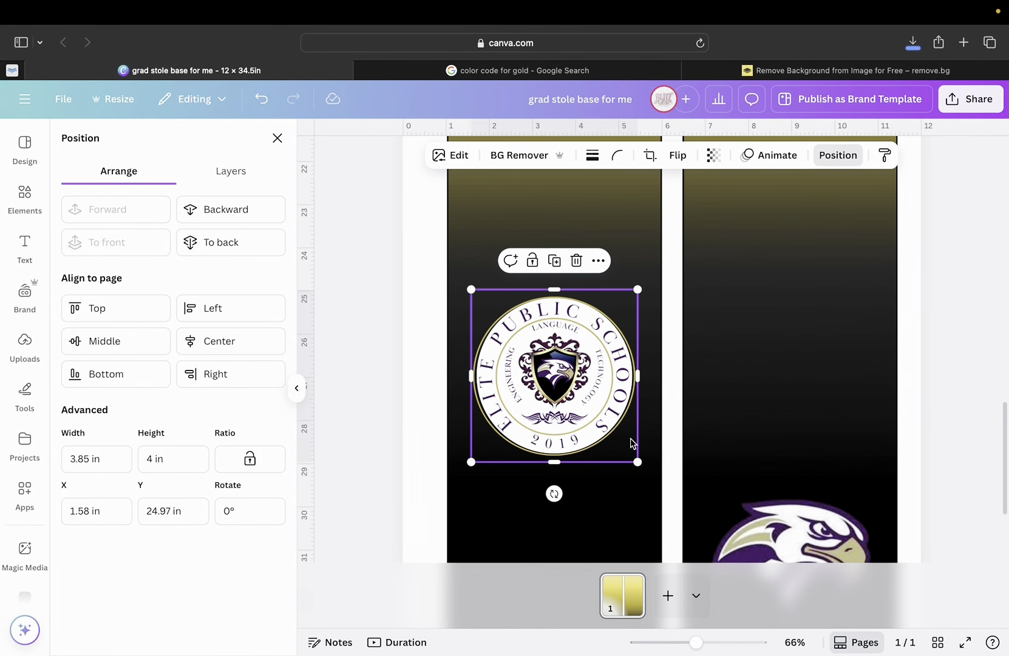
pyautogui.moveTo(641, 466); pyautogui.dragTo(634, 458)
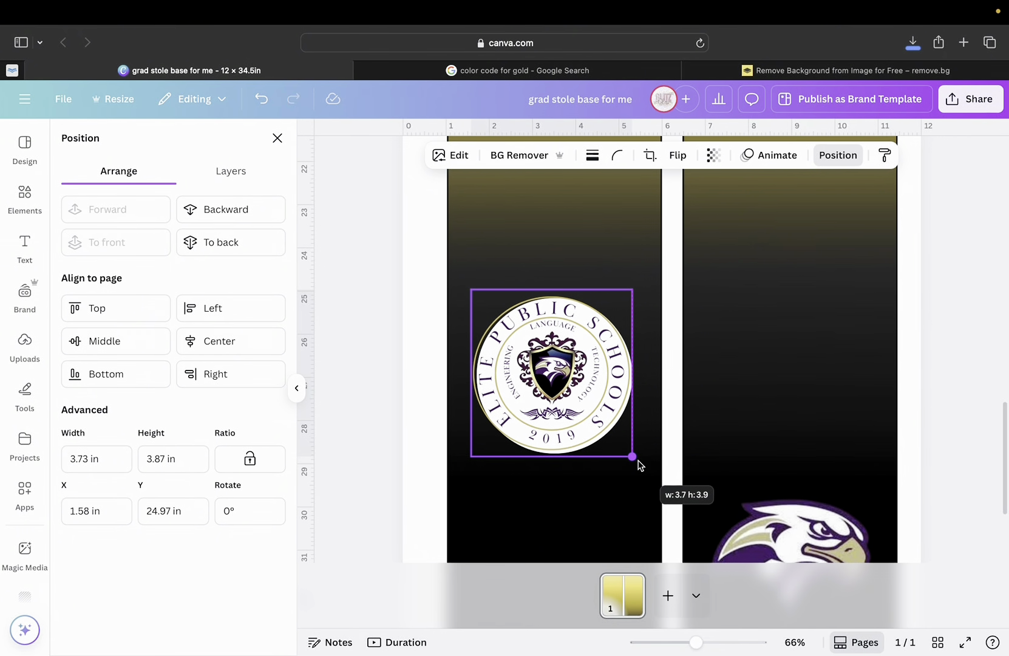
pyautogui.moveTo(576, 395); pyautogui.dragTo(580, 398)
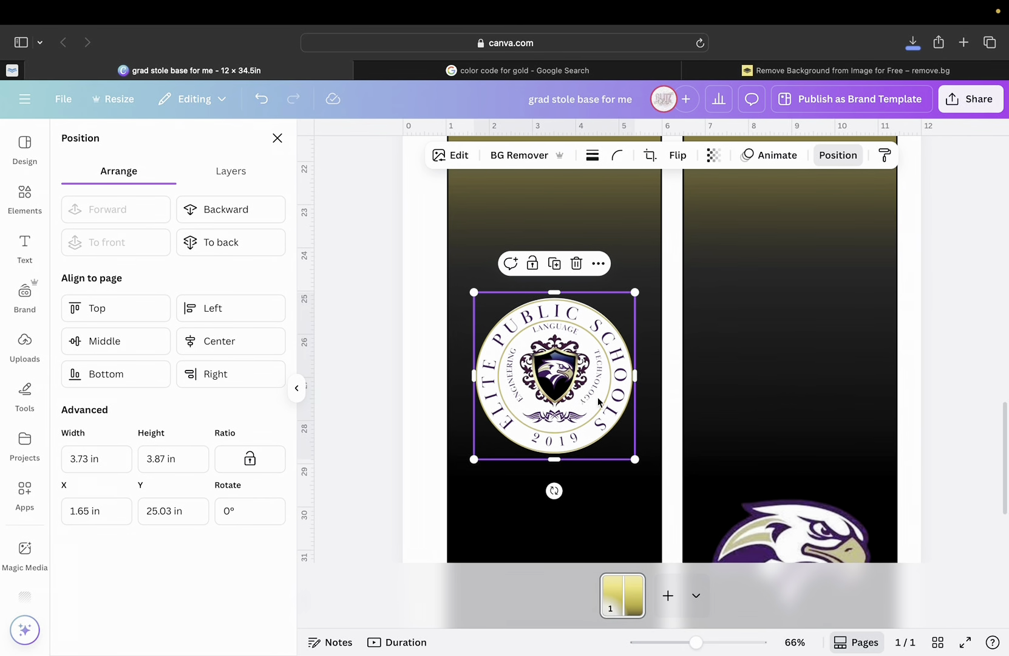
pyautogui.moveTo(556, 297); pyautogui.dragTo(558, 297)
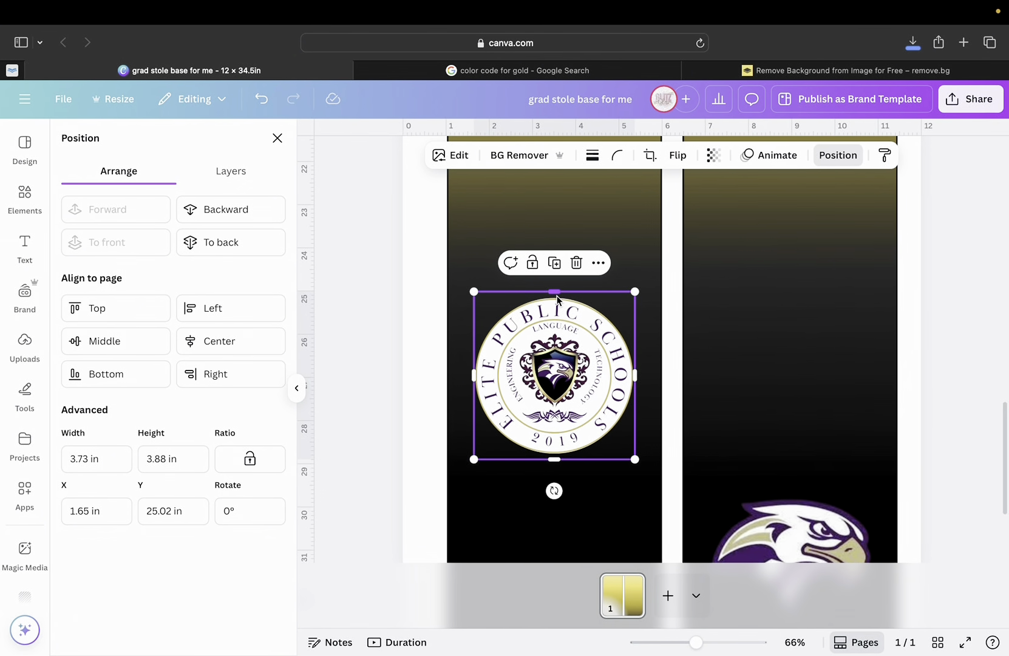
# Reselect the school seal with its Position options showing again.
pyautogui.click(705, 324)
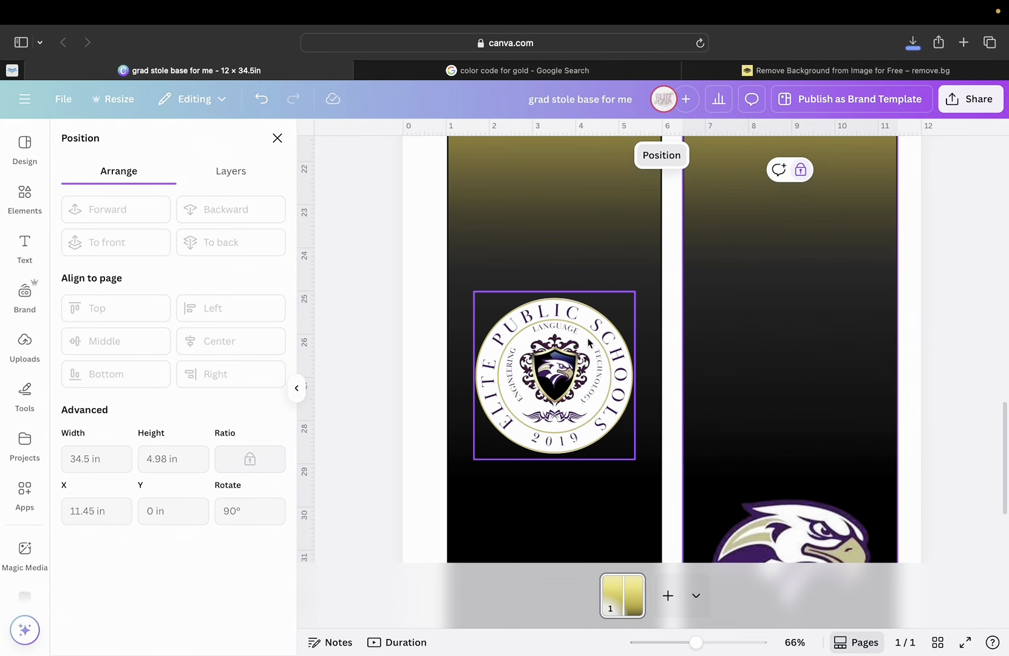
pyautogui.click(589, 257)
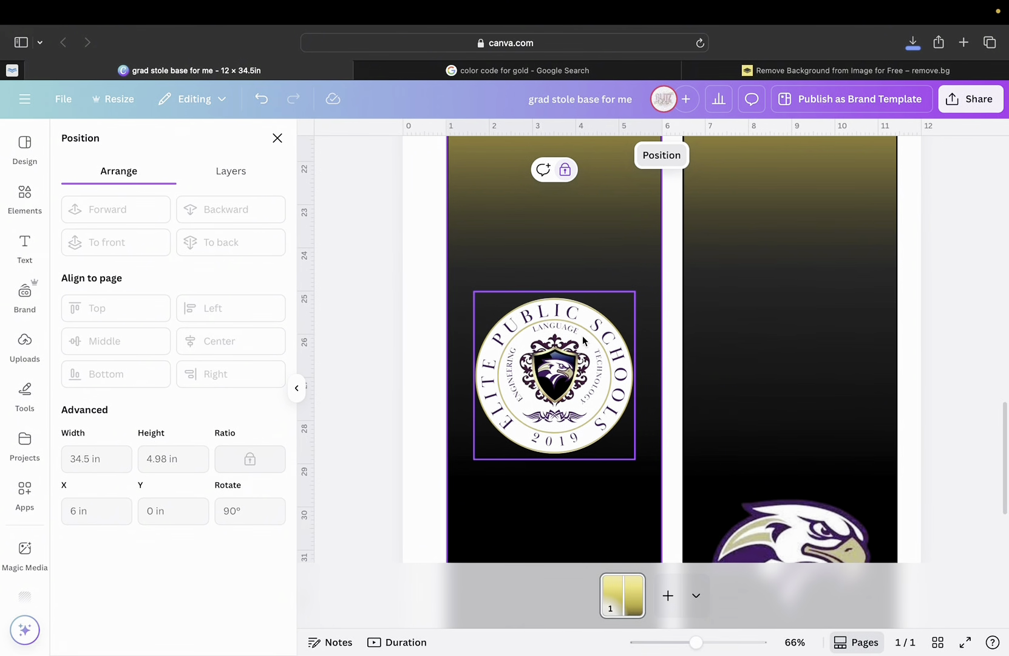
pyautogui.click(583, 357)
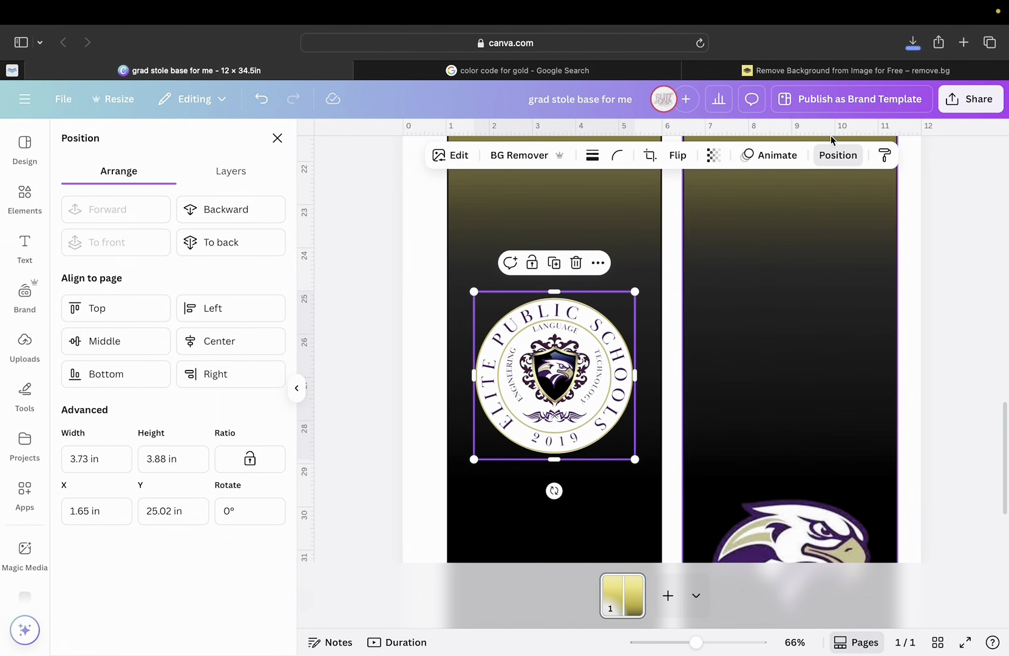
pyautogui.click(848, 156)
pyautogui.click(850, 156)
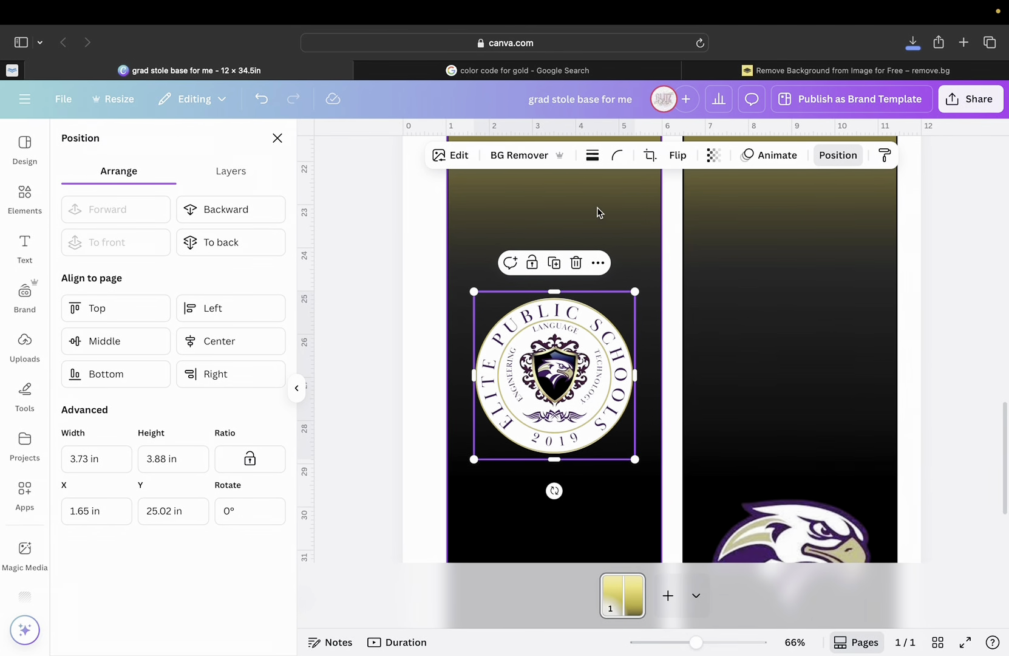
# Group the seal with its white circle from the Layers list and move the group lower down the panel.
pyautogui.click(233, 180)
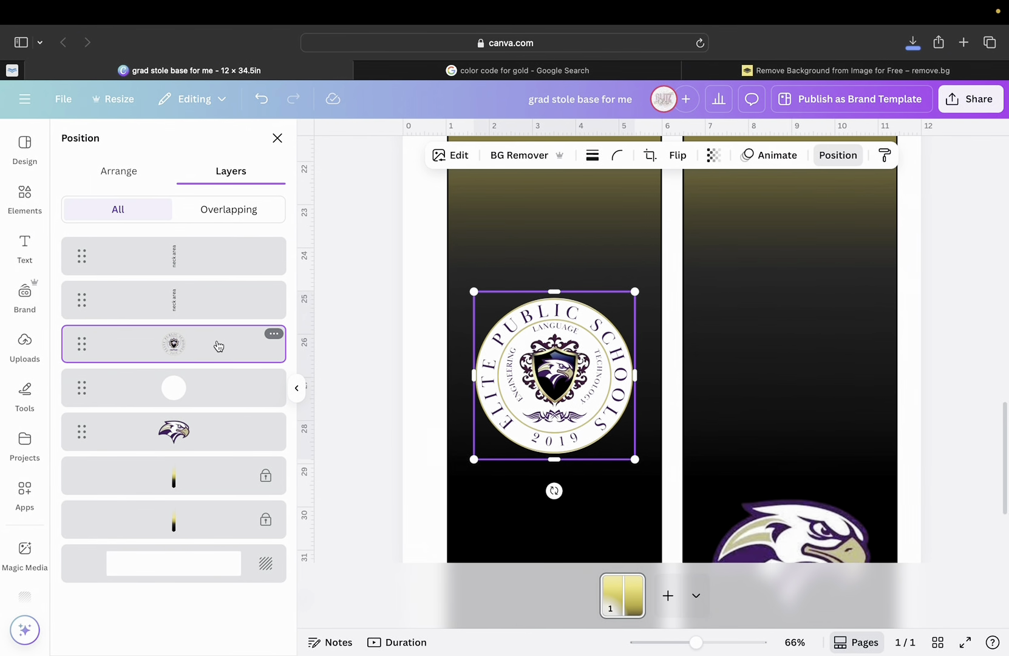
pyautogui.click(203, 391)
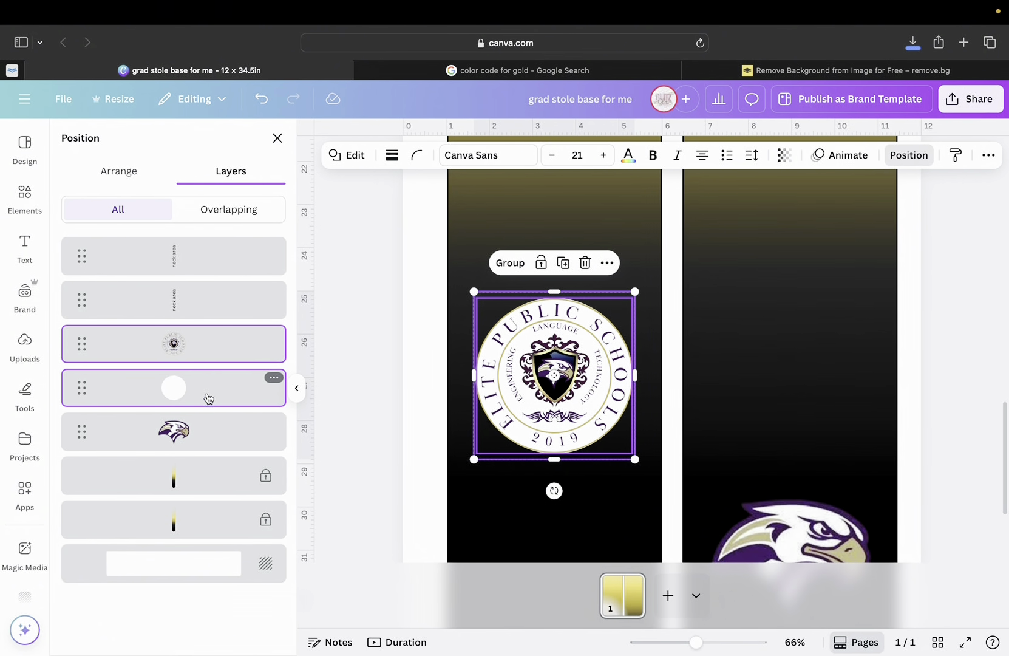
pyautogui.click(514, 263)
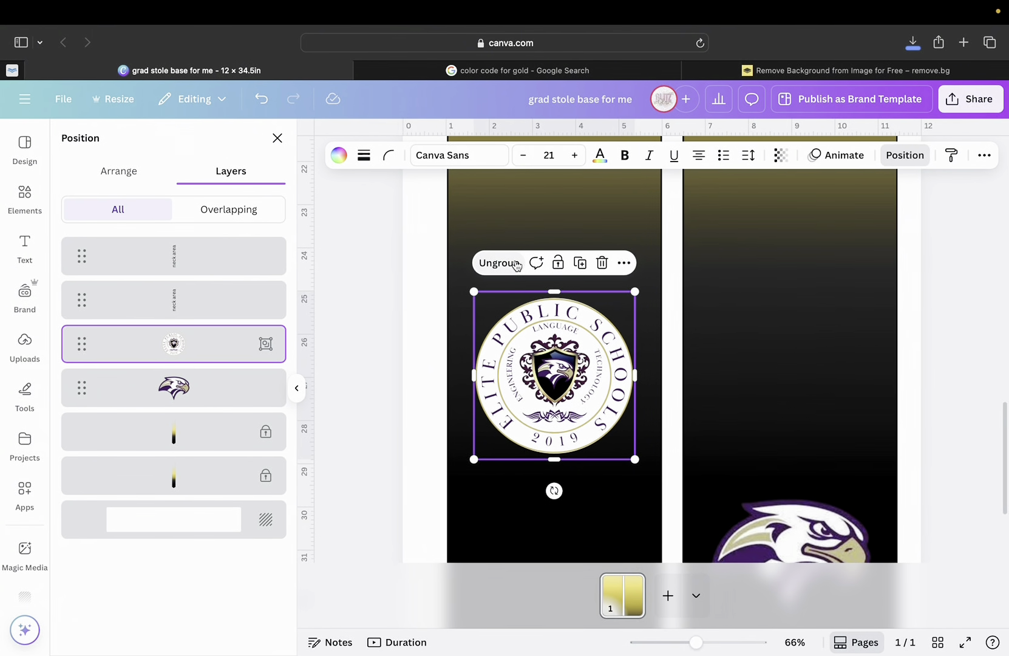
pyautogui.moveTo(547, 370); pyautogui.dragTo(616, 497)
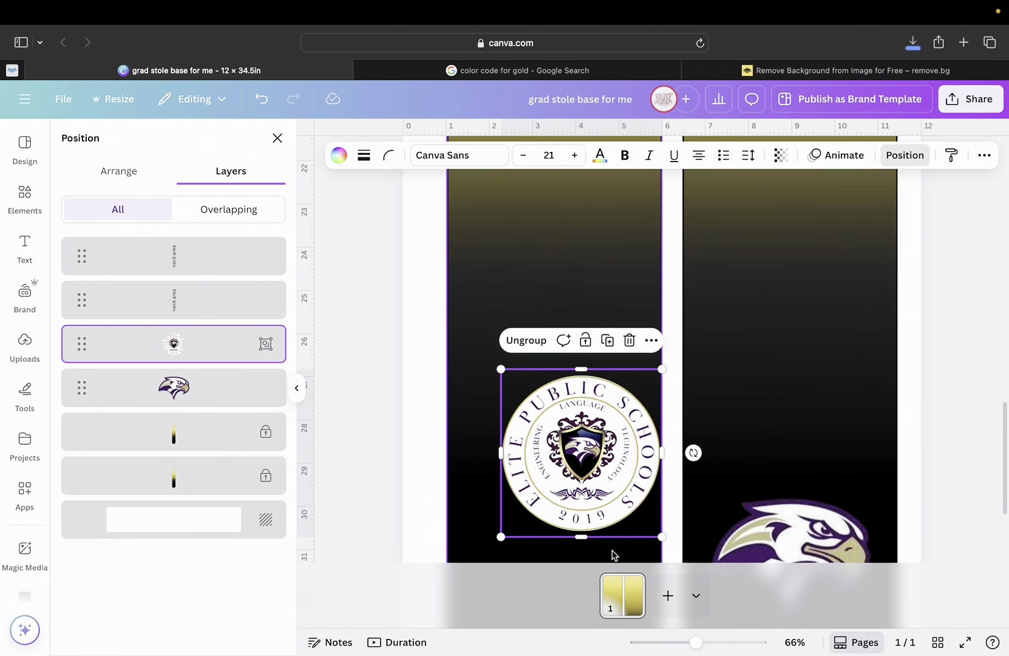
# Place the seal group at X 1.65 in, Y 28.76 in, level with the eagle logo.
pyautogui.scroll(-5, 610, 554)
pyautogui.moveTo(599, 325); pyautogui.dragTo(568, 406)
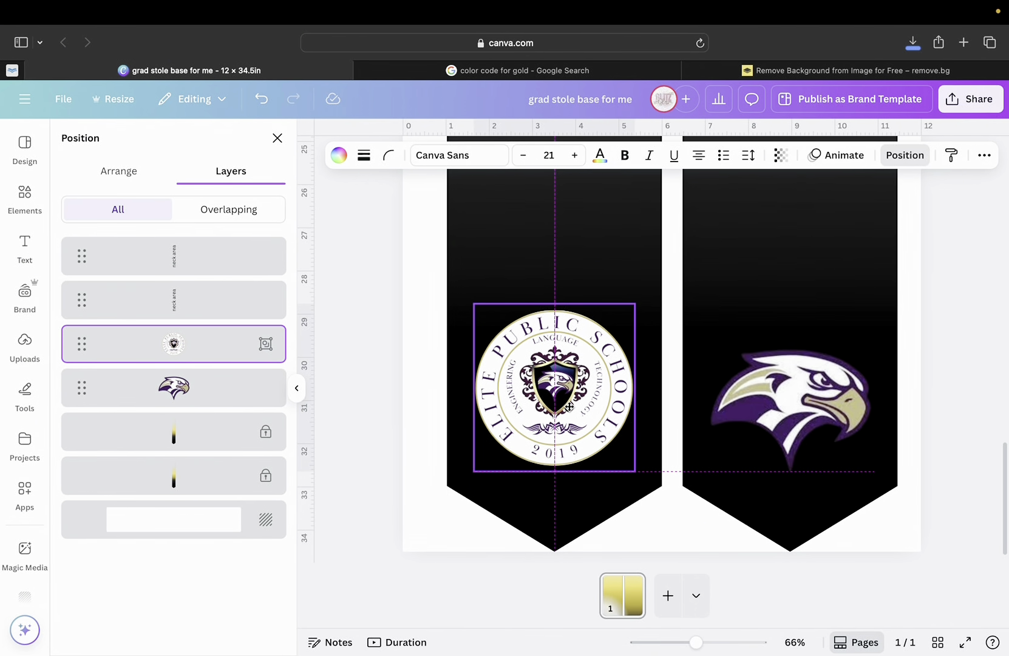
pyautogui.moveTo(569, 406); pyautogui.dragTo(569, 406)
pyautogui.moveTo(569, 406); pyautogui.dragTo(570, 408)
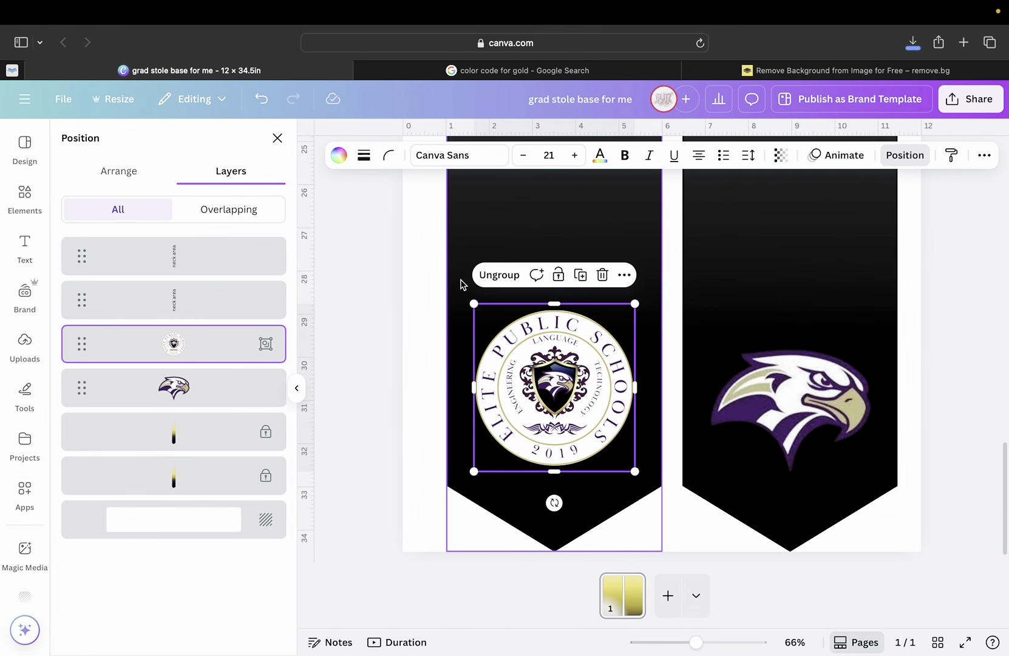
# Zoom out to view the whole stole and deselect the seal group.
pyautogui.click(121, 171)
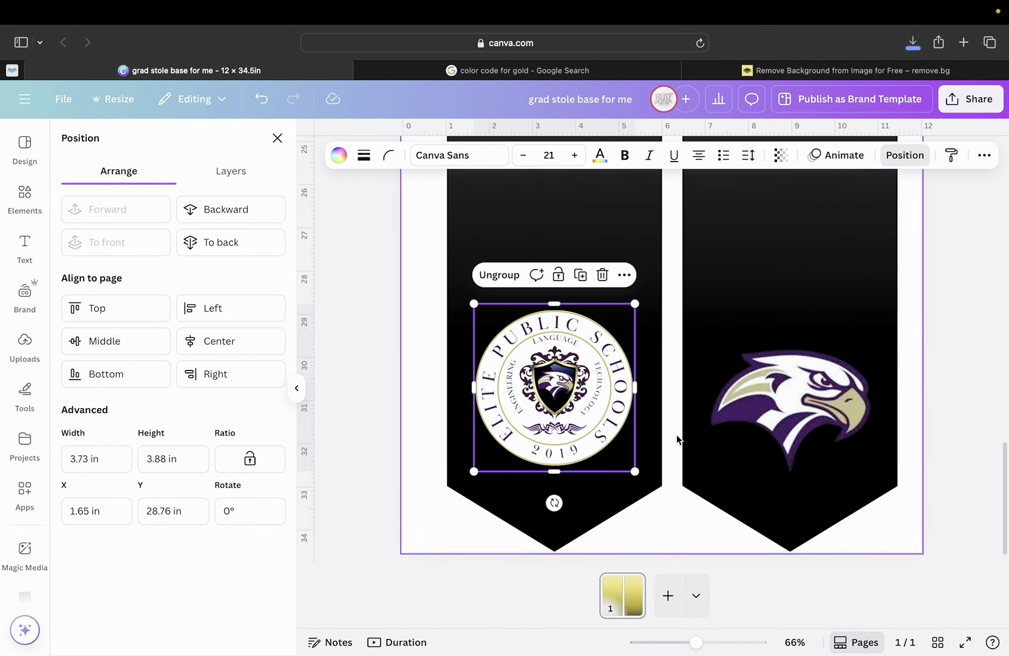
pyautogui.moveTo(710, 649)
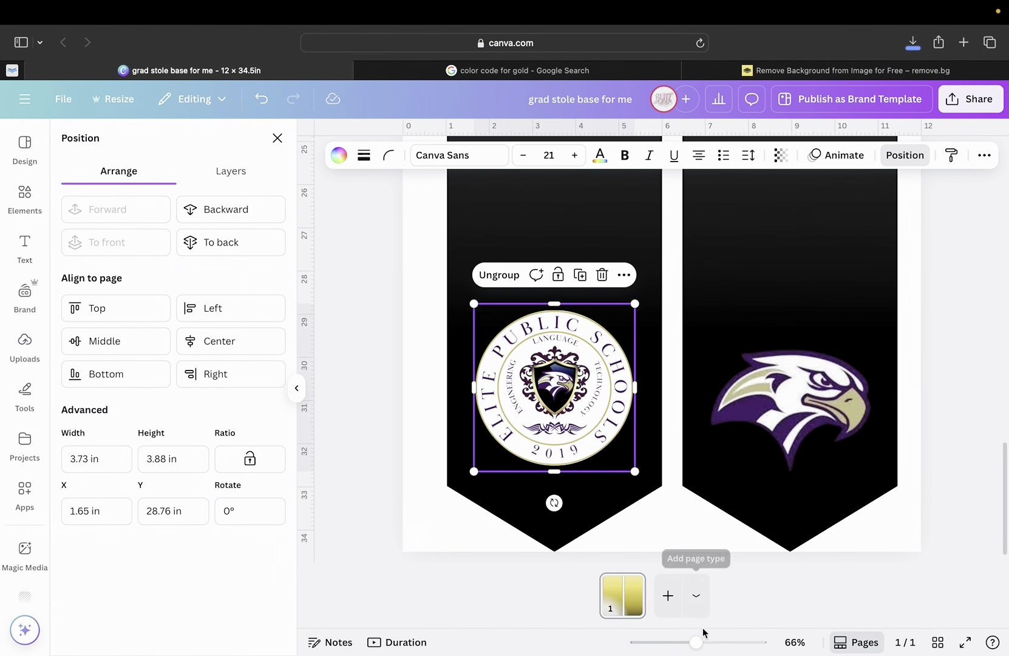
pyautogui.moveTo(703, 642); pyautogui.dragTo(663, 641)
pyautogui.scroll(-1, 734, 467)
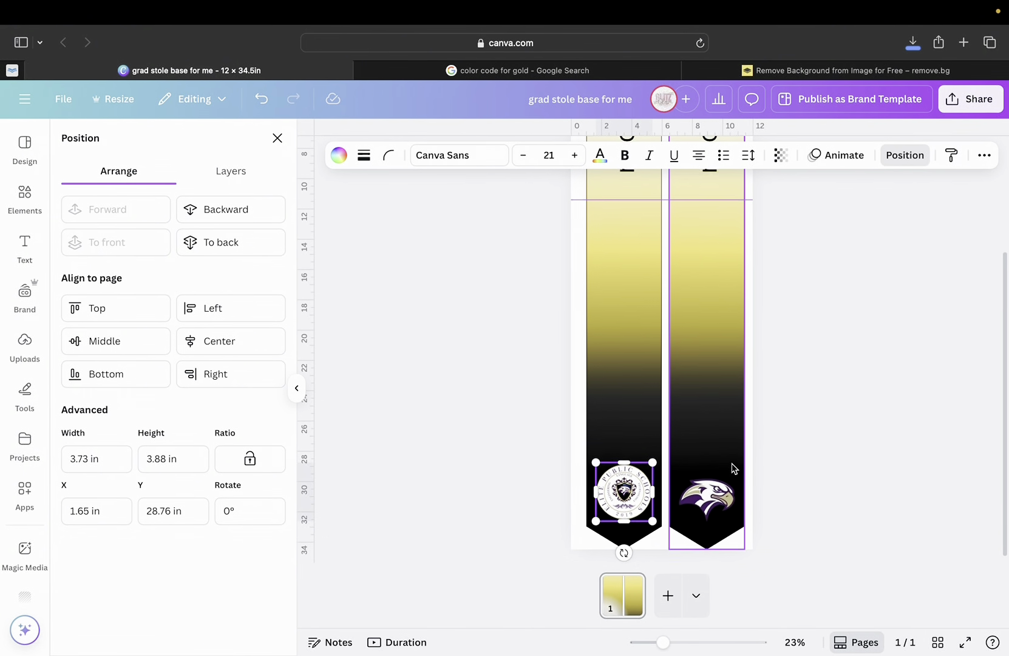
pyautogui.press('Escape')
pyautogui.click(804, 399)
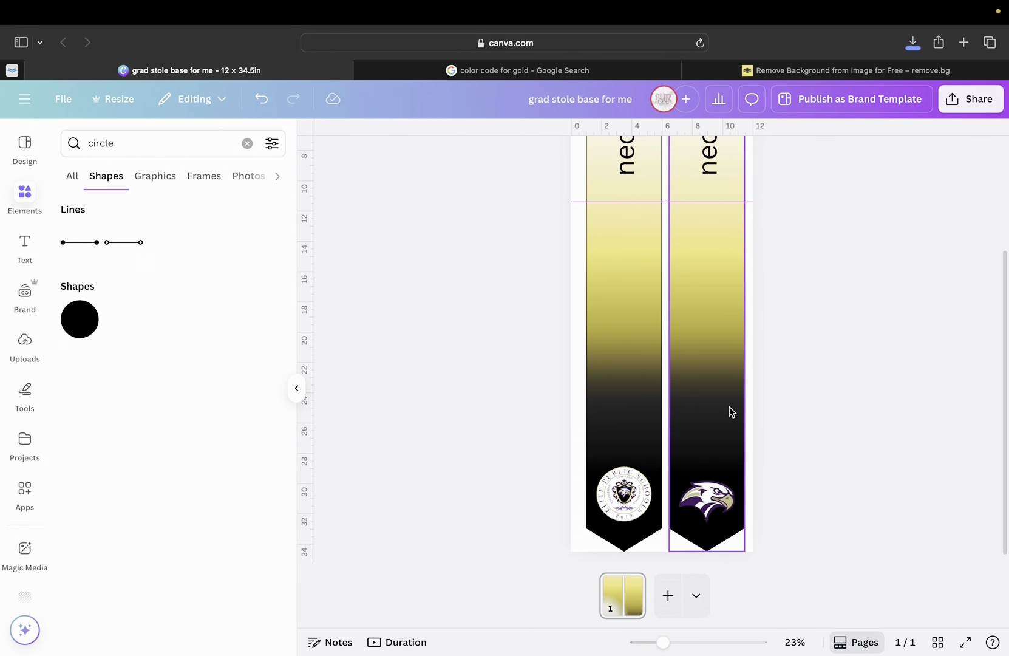
# Nudge the eagle logo level with the school seal at the bottom of the right strip.
pyautogui.click(706, 490)
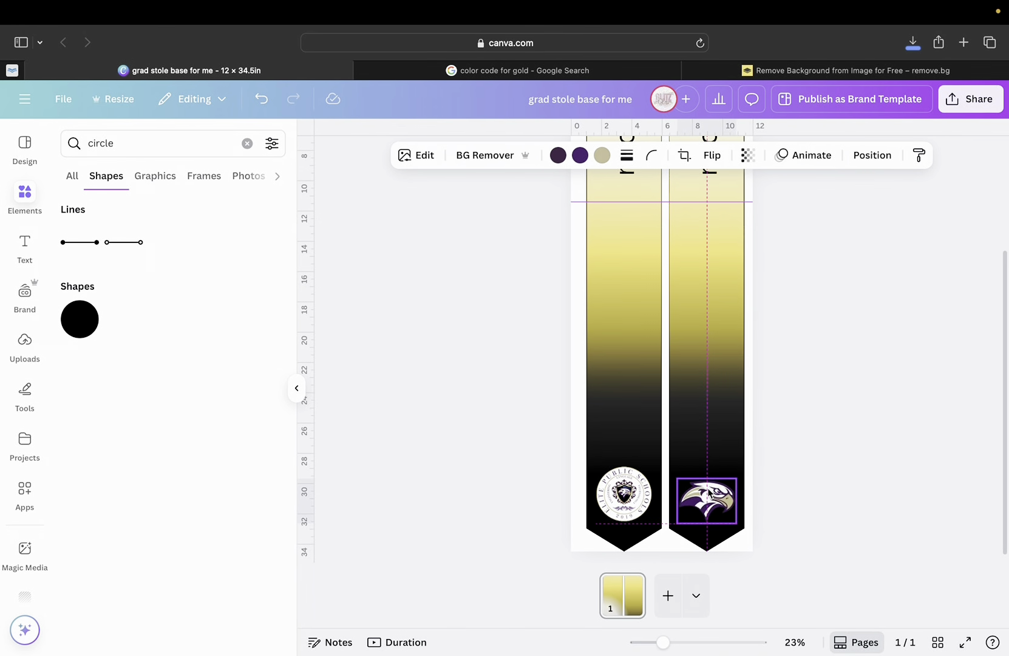
pyautogui.moveTo(706, 490); pyautogui.dragTo(709, 490)
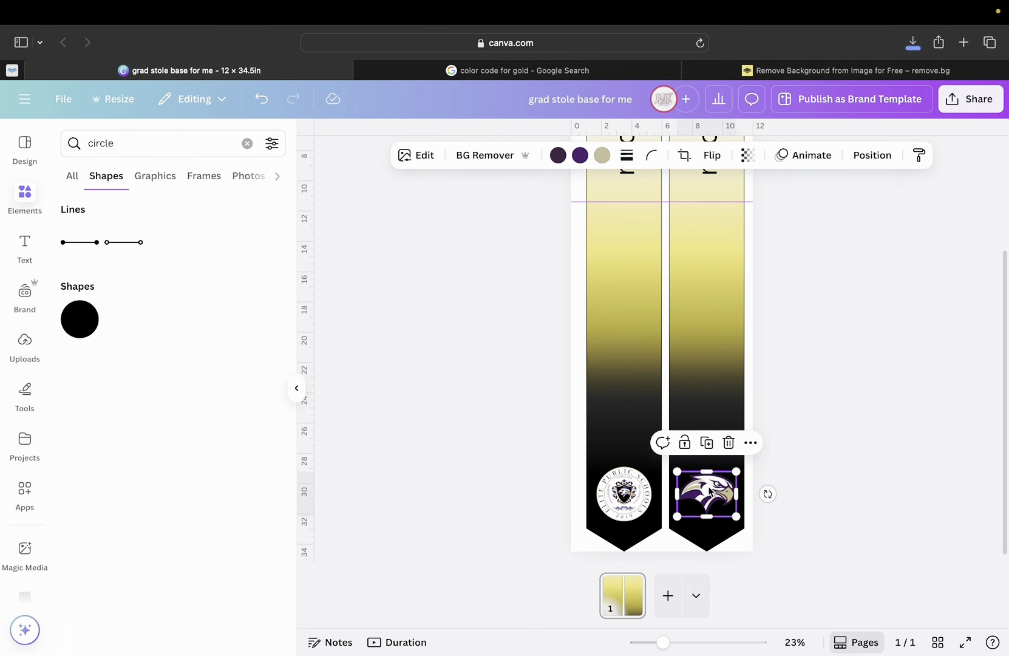
pyautogui.click(809, 477)
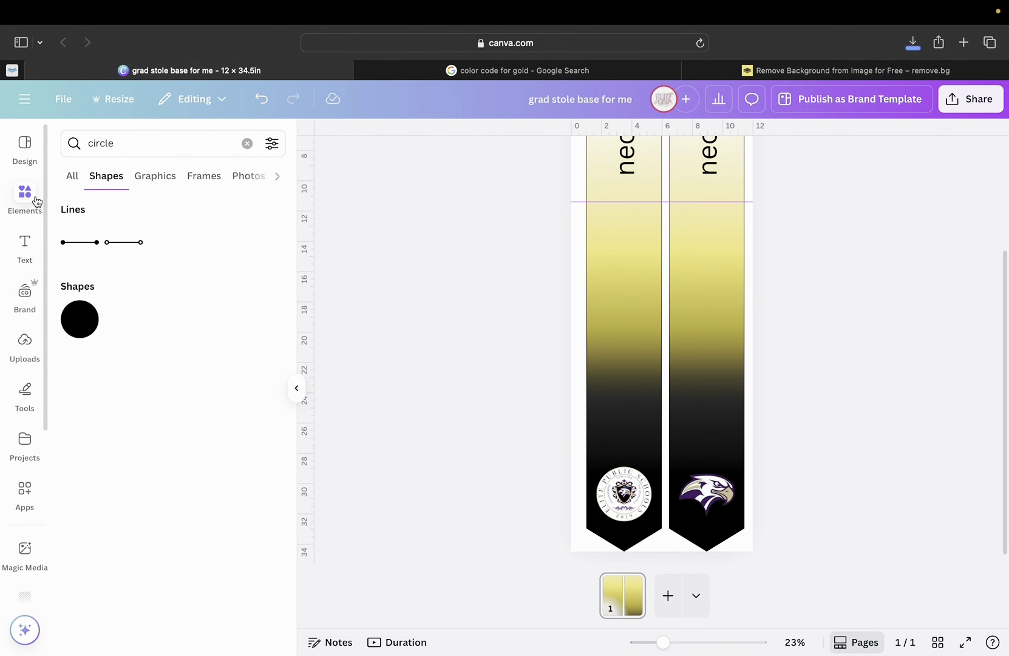
# Add a text box to the left stole strip and enlarge it to font size 34.1.
pyautogui.click(24, 246)
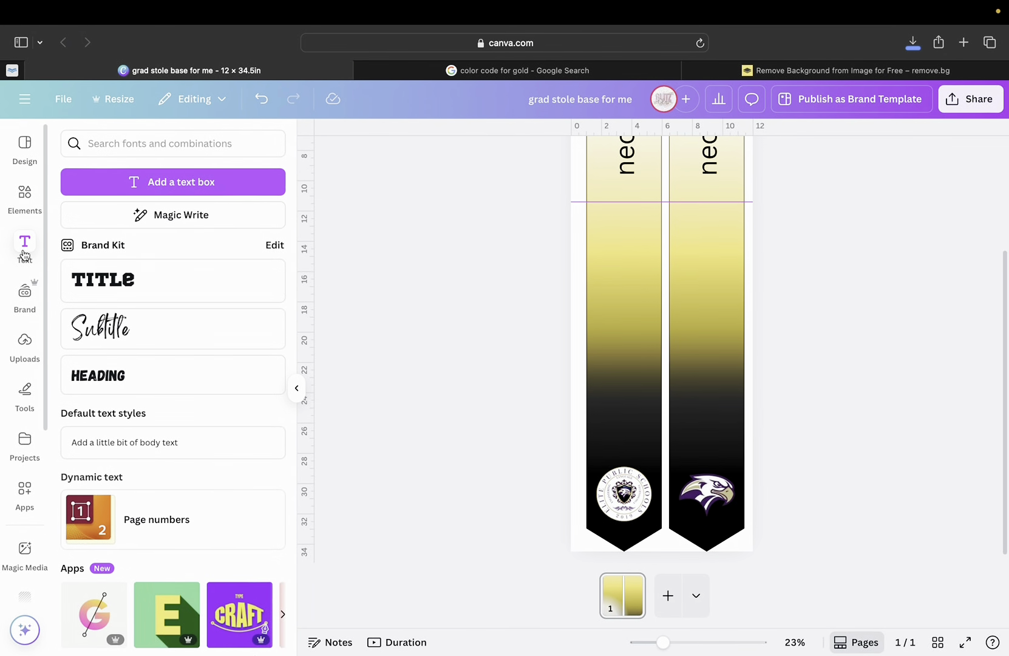
pyautogui.click(168, 189)
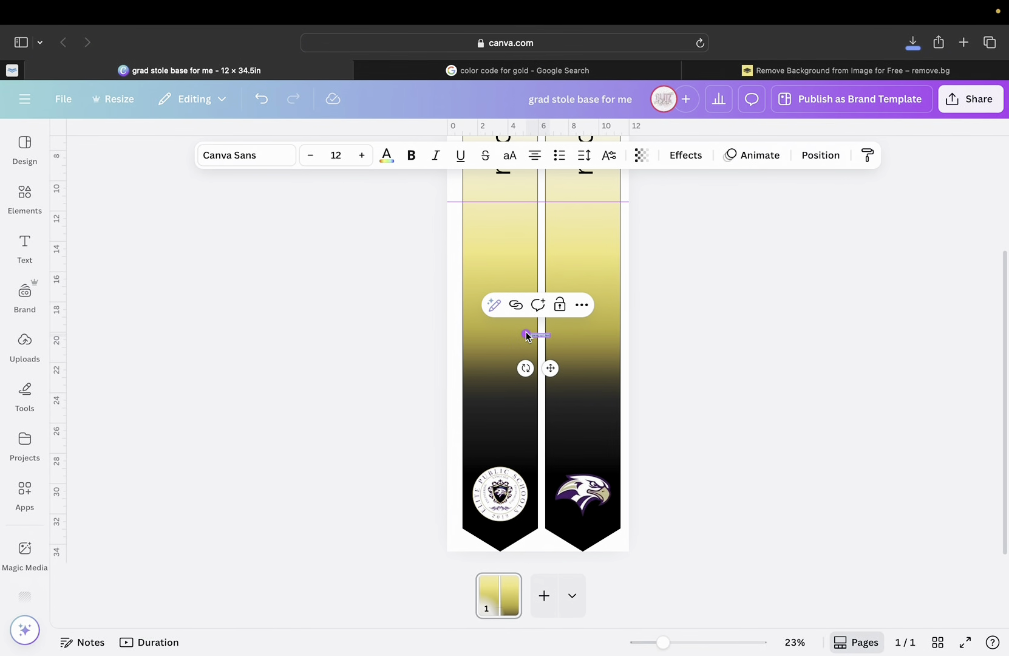
pyautogui.moveTo(668, 642); pyautogui.dragTo(701, 642)
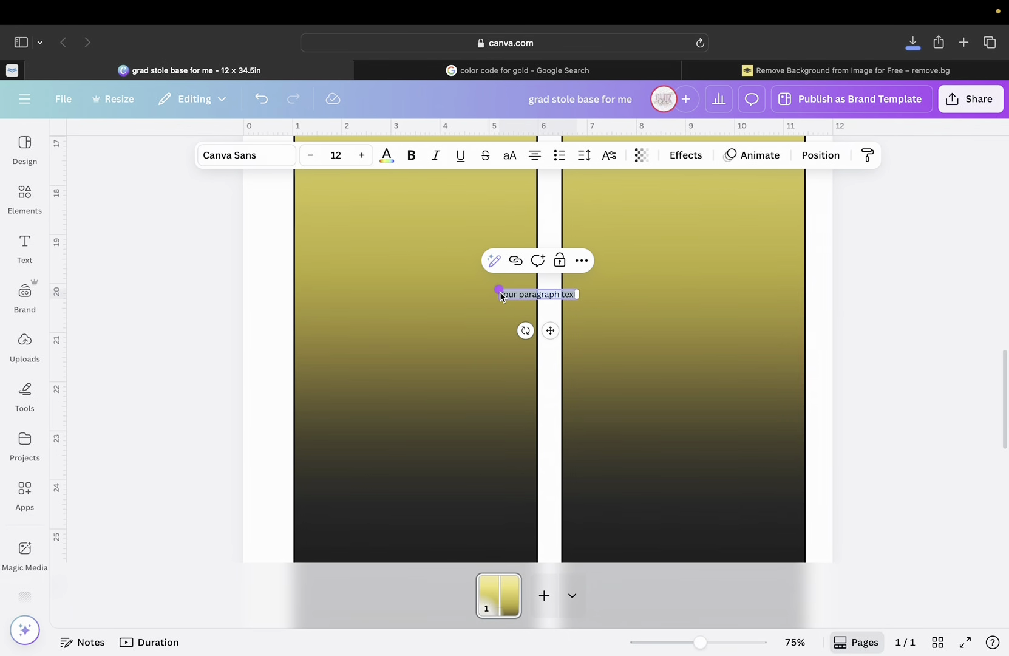
pyautogui.moveTo(498, 290); pyautogui.dragTo(359, 245)
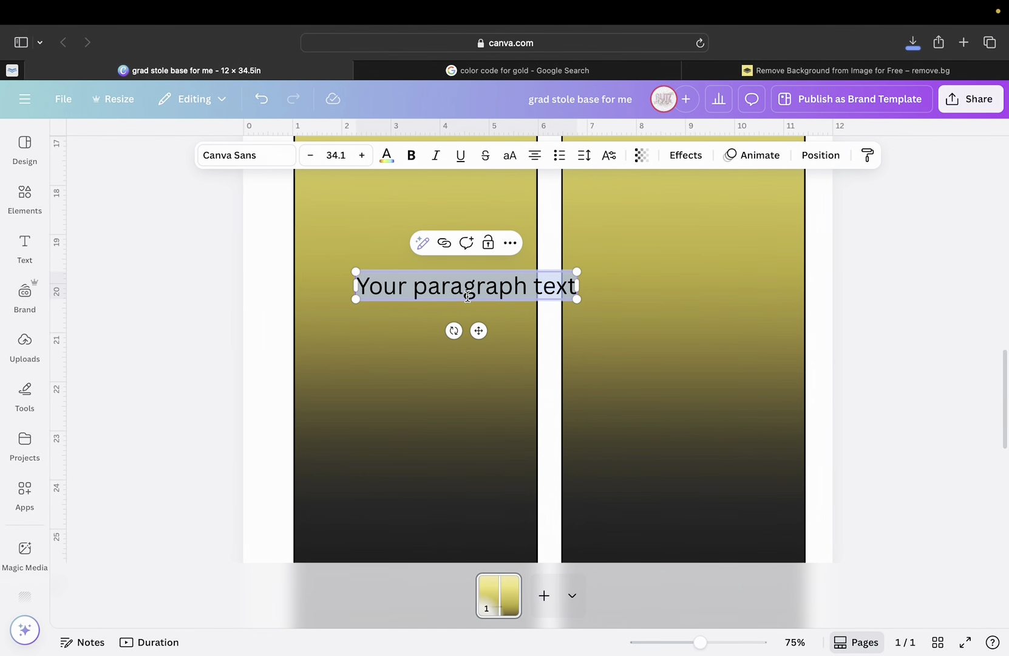
pyautogui.doubleClick(468, 296)
pyautogui.tripleClick(468, 296)
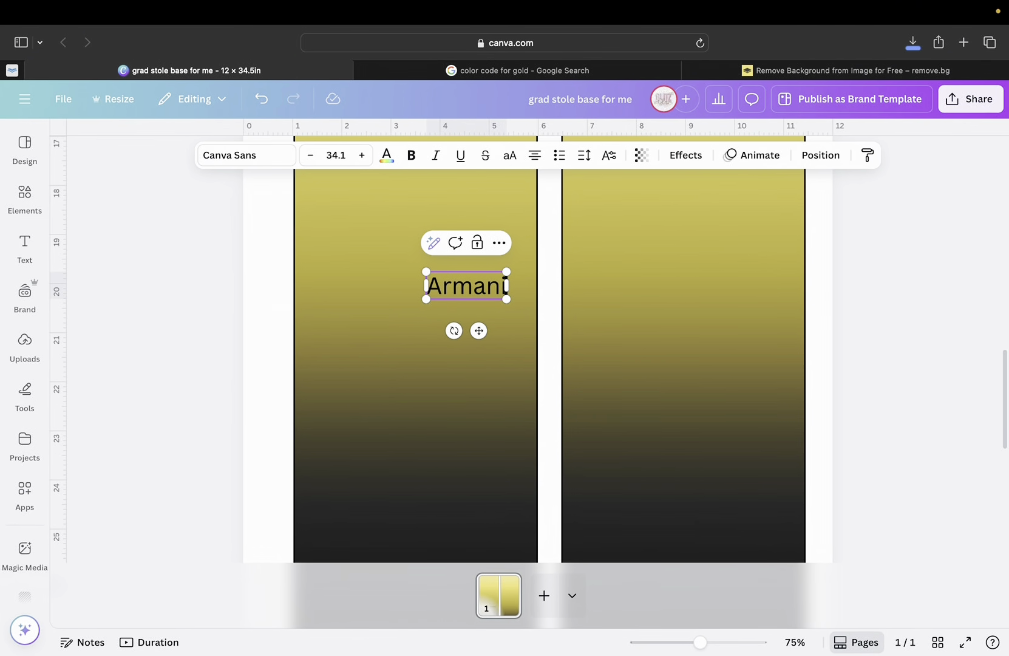
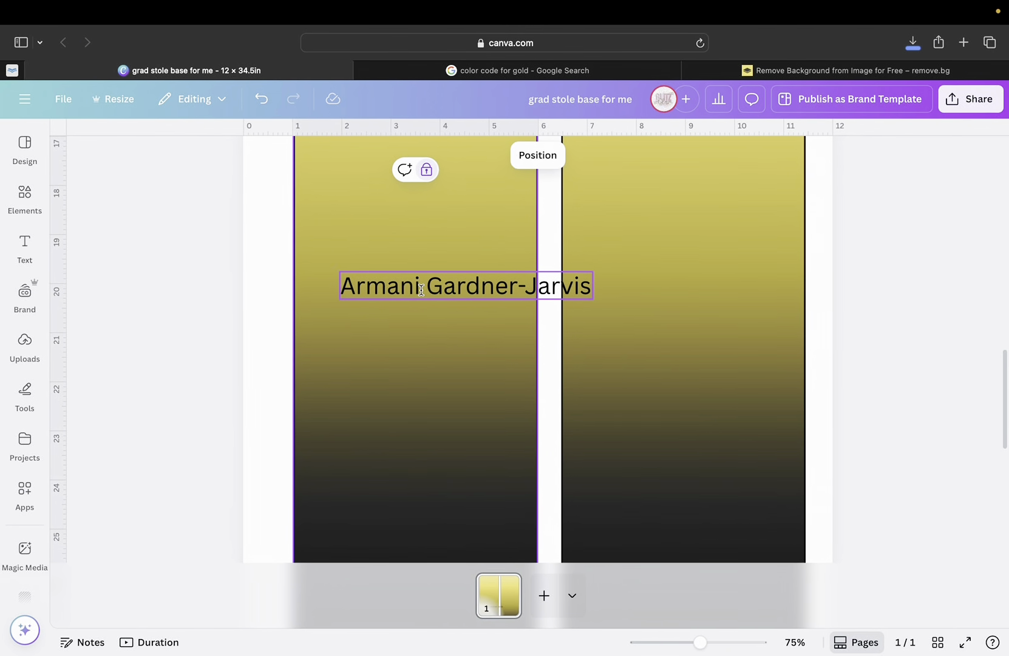
# Move the name text box onto the right stole strip.
pyautogui.moveTo(418, 287); pyautogui.dragTo(611, 310)
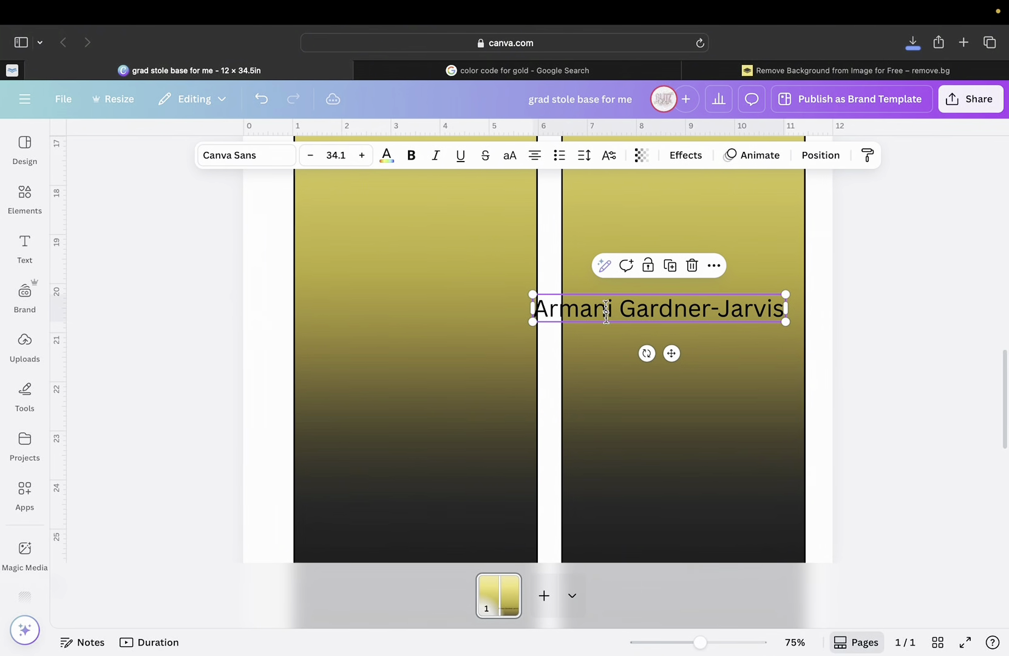
pyautogui.moveTo(701, 644); pyautogui.dragTo(669, 642)
pyautogui.scroll(-3, 613, 536)
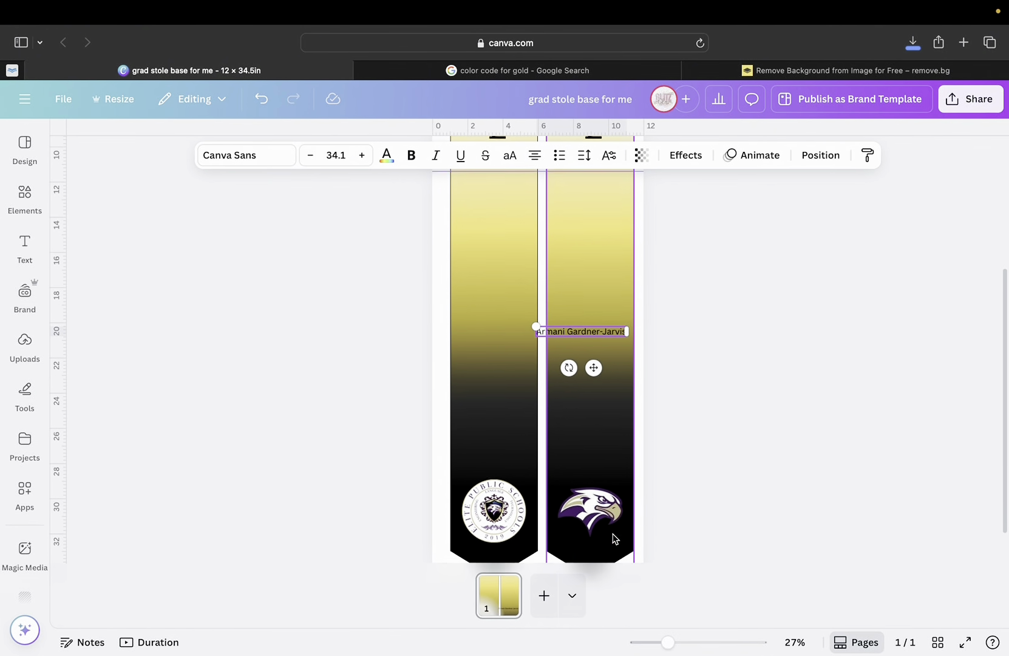
# Rotate the name about 90° so it runs vertically down the strip.
pyautogui.click(567, 344)
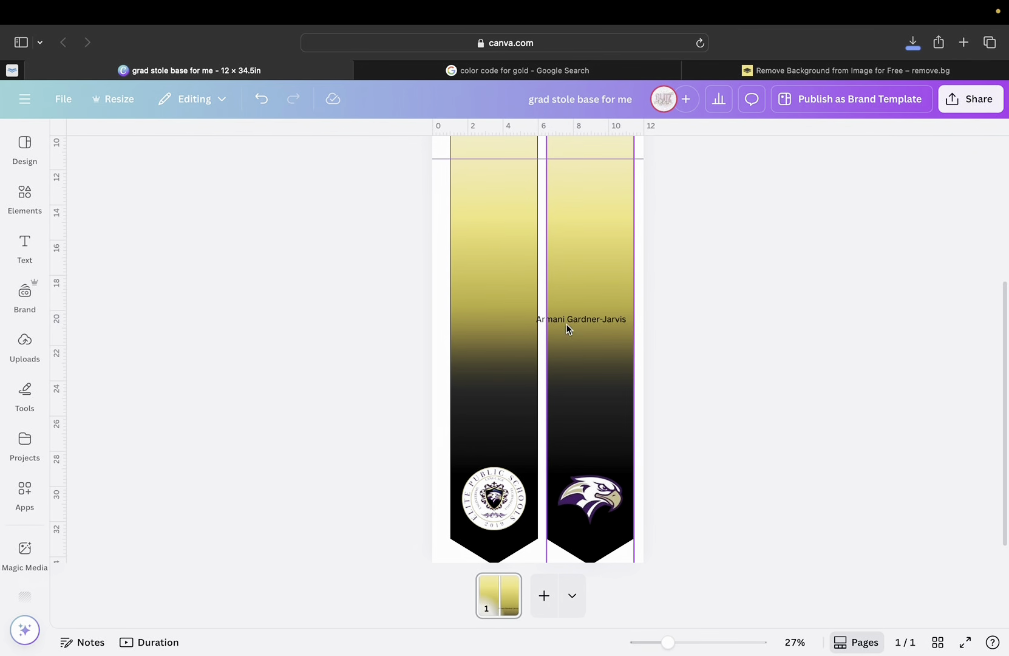
pyautogui.click(565, 319)
pyautogui.moveTo(560, 346); pyautogui.dragTo(557, 319)
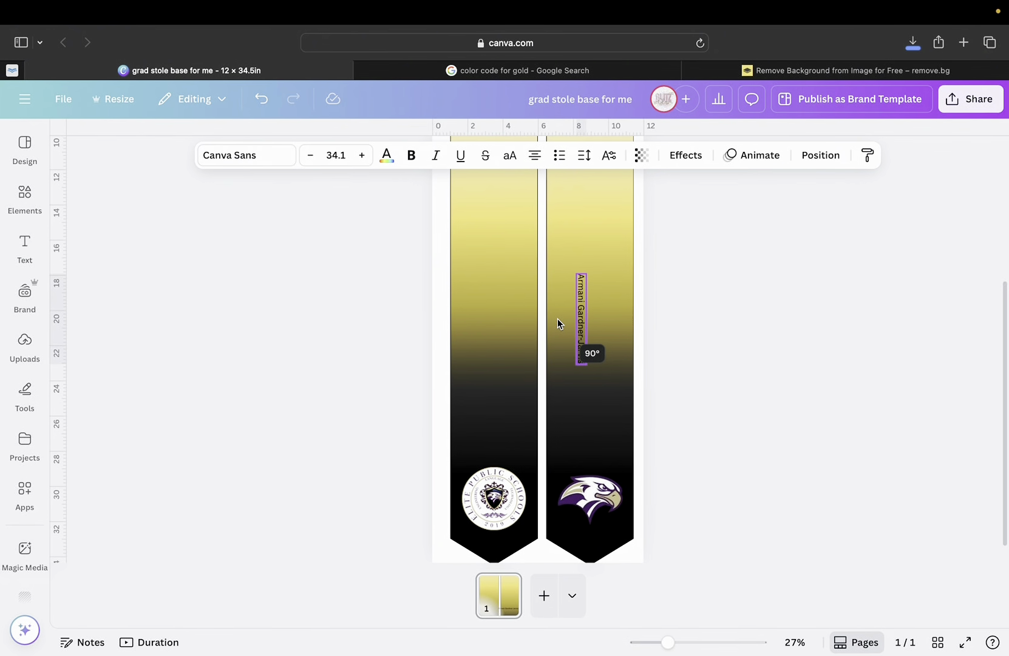
pyautogui.moveTo(558, 319)
pyautogui.mouseDown()
pyautogui.moveTo(556, 396)
pyautogui.moveTo(647, 408)
pyautogui.moveTo(665, 331)
pyautogui.moveTo(641, 394)
pyautogui.moveTo(552, 385)
pyautogui.moveTo(549, 305)
pyautogui.mouseUp()
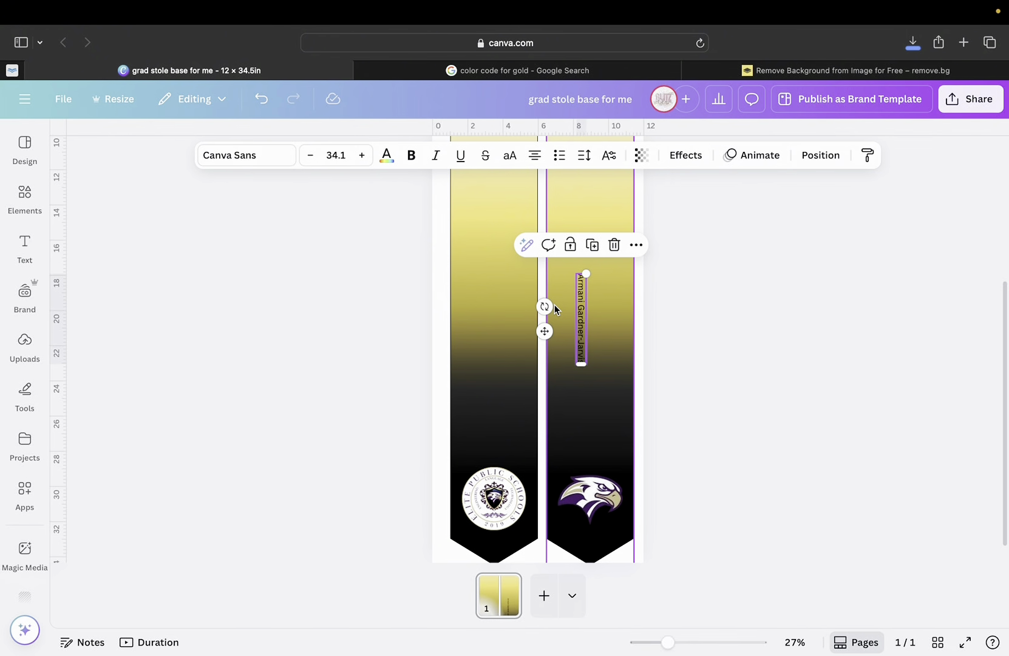
pyautogui.scroll(-1, 589, 486)
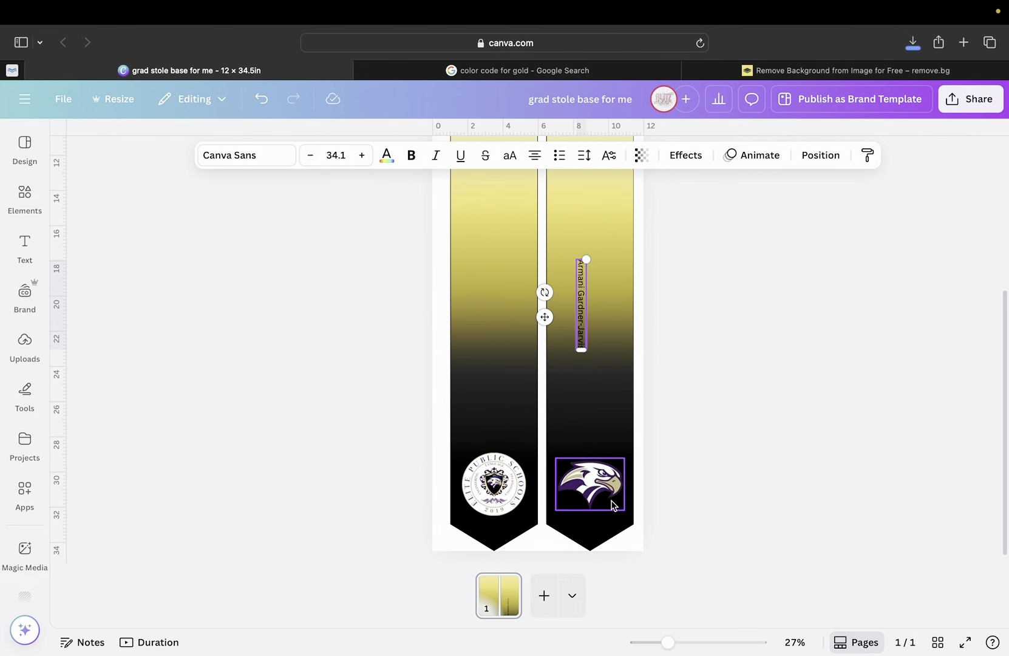
pyautogui.scroll(2, 587, 330)
# Enlarge the vertical name to size 86.6 and centre it between the neck area and eagle logo.
pyautogui.moveTo(587, 284); pyautogui.dragTo(620, 187)
pyautogui.scroll(3, 619, 187)
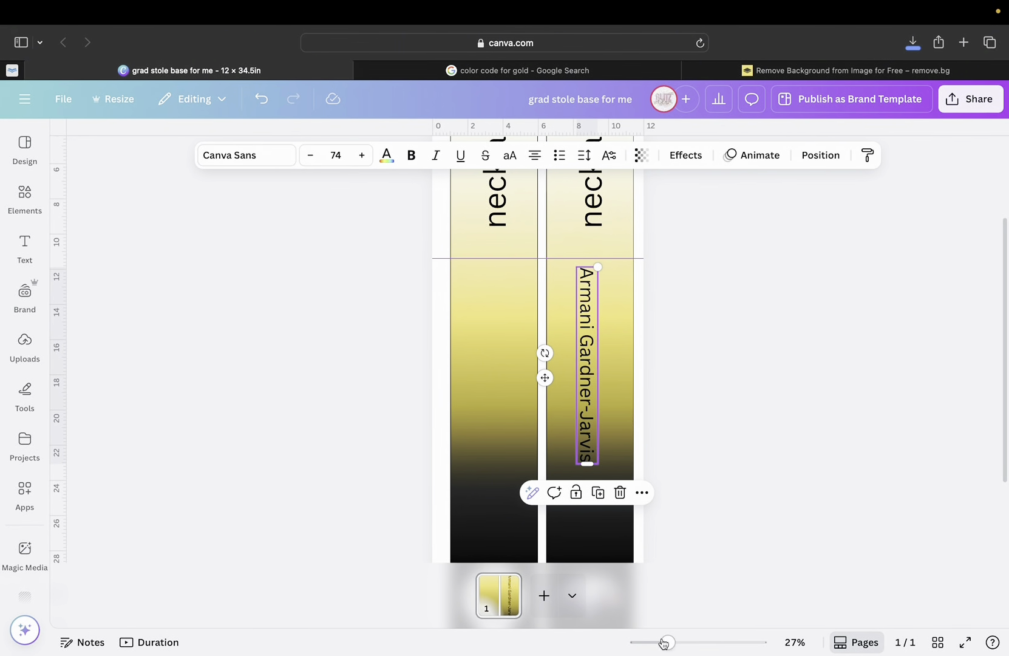
pyautogui.moveTo(667, 642); pyautogui.dragTo(653, 643)
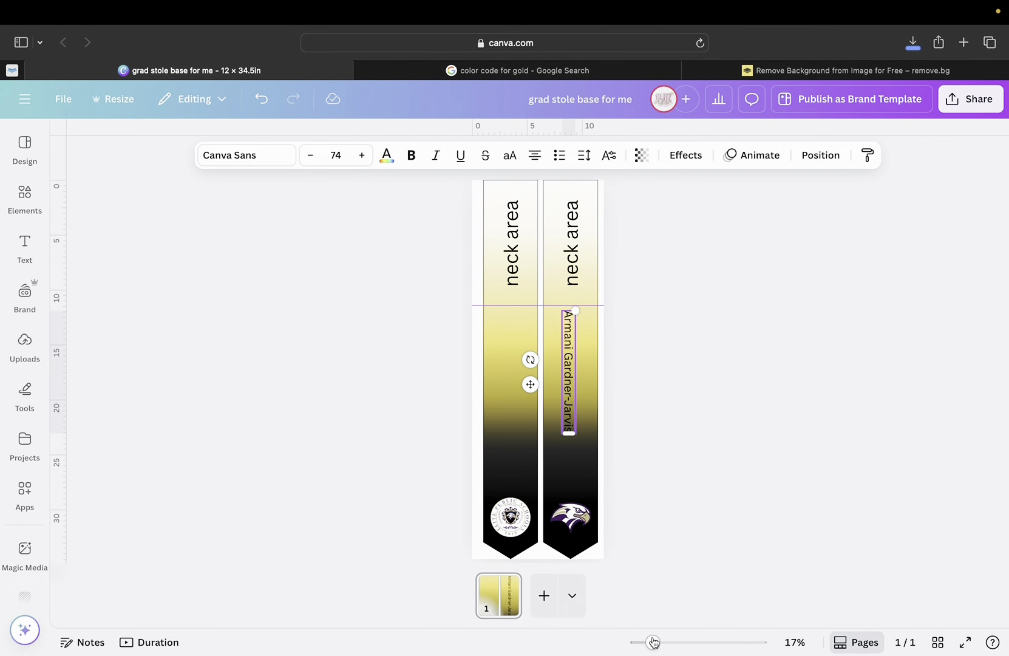
pyautogui.moveTo(567, 346); pyautogui.dragTo(570, 369)
pyautogui.moveTo(578, 326); pyautogui.dragTo(591, 306)
pyautogui.moveTo(565, 371); pyautogui.dragTo(570, 382)
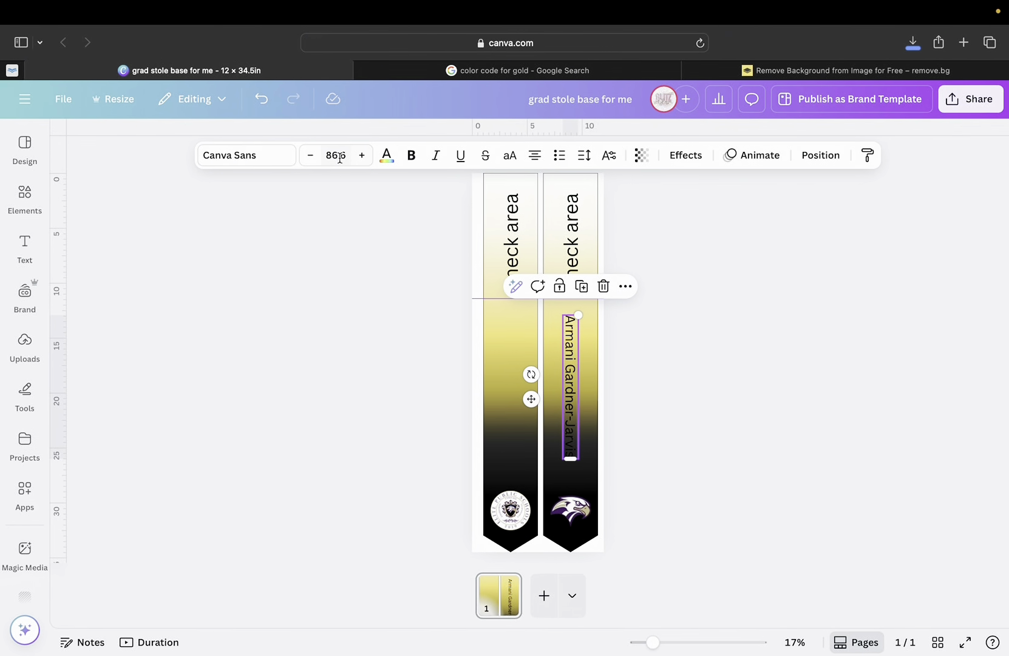
# Switch the name to the bold Gagalin font and bring up the text Effects options.
pyautogui.click(237, 158)
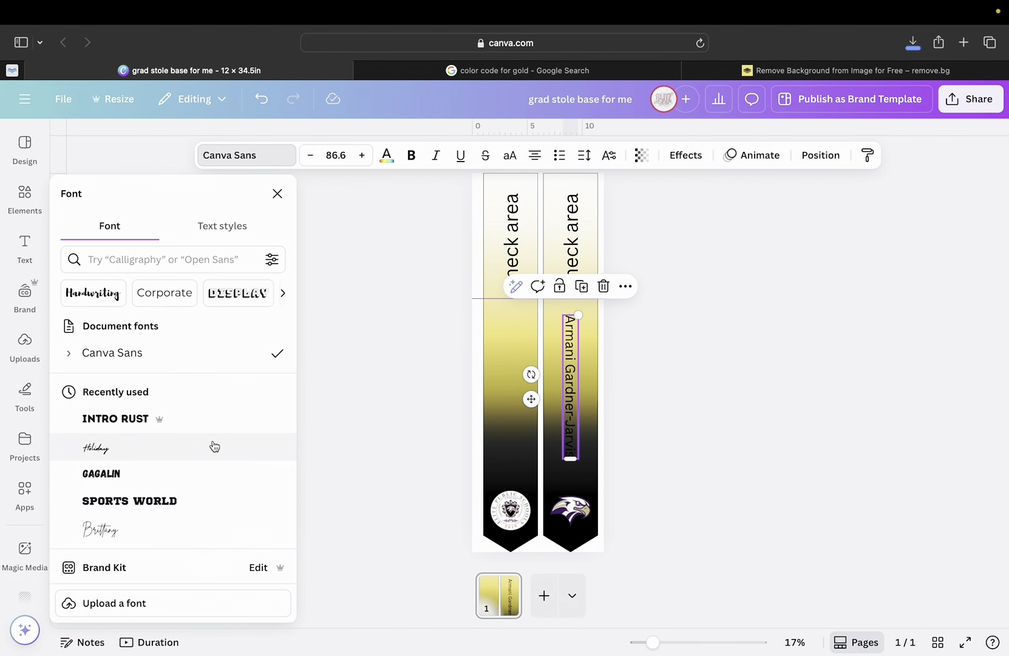
pyautogui.moveTo(159, 429)
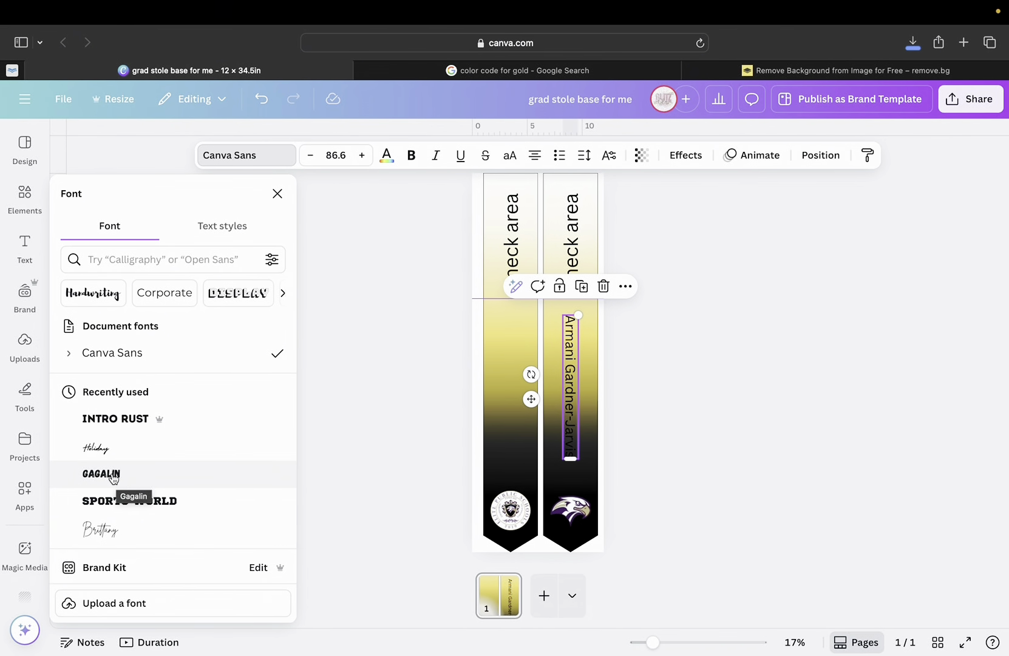
pyautogui.click(115, 479)
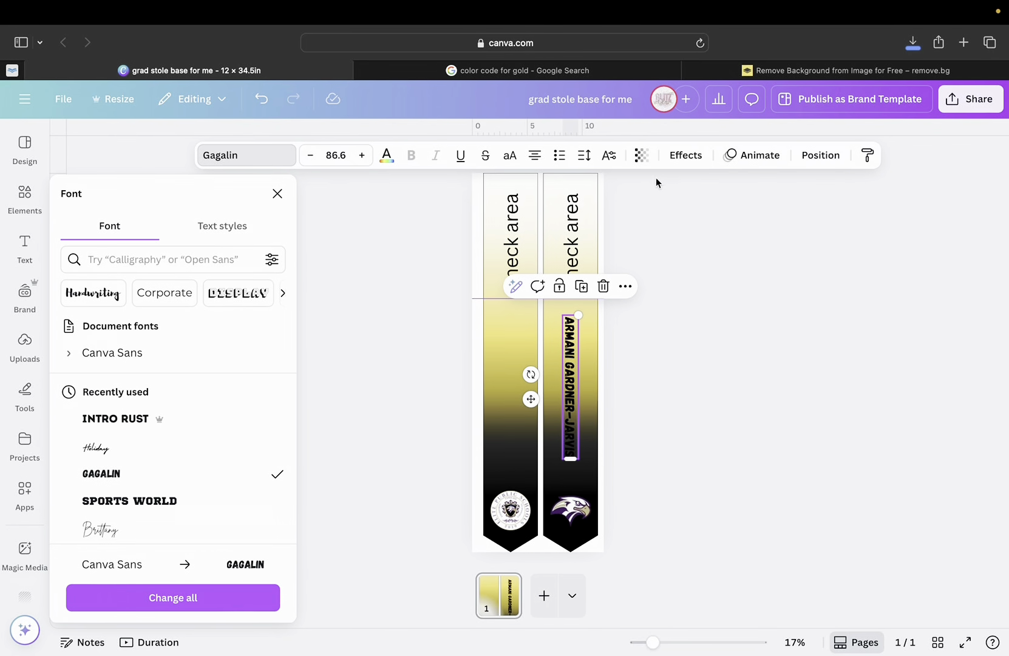
pyautogui.click(688, 158)
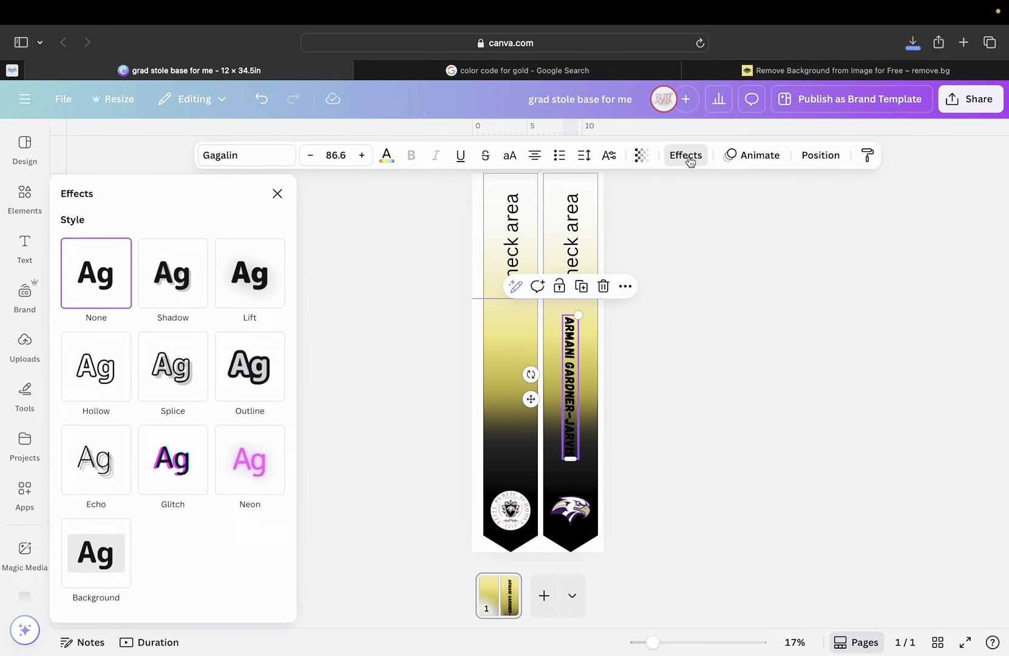
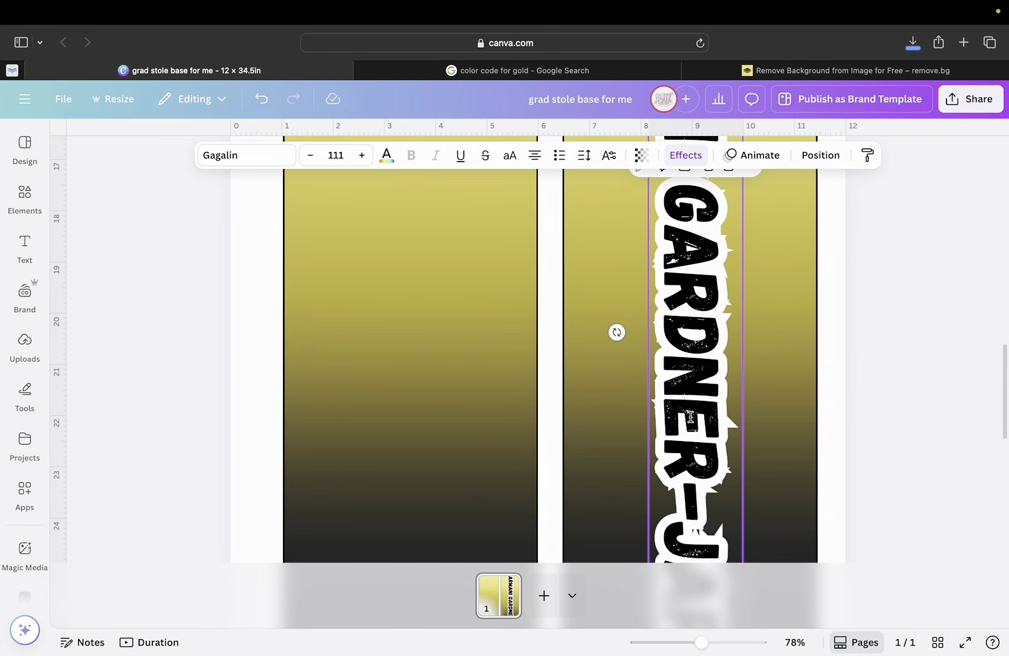
# Zoom out to about 24% and nudge the vertical name slightly left to centre it in the right panel.
pyautogui.scroll(-5, 691, 521)
pyautogui.scroll(3, 691, 520)
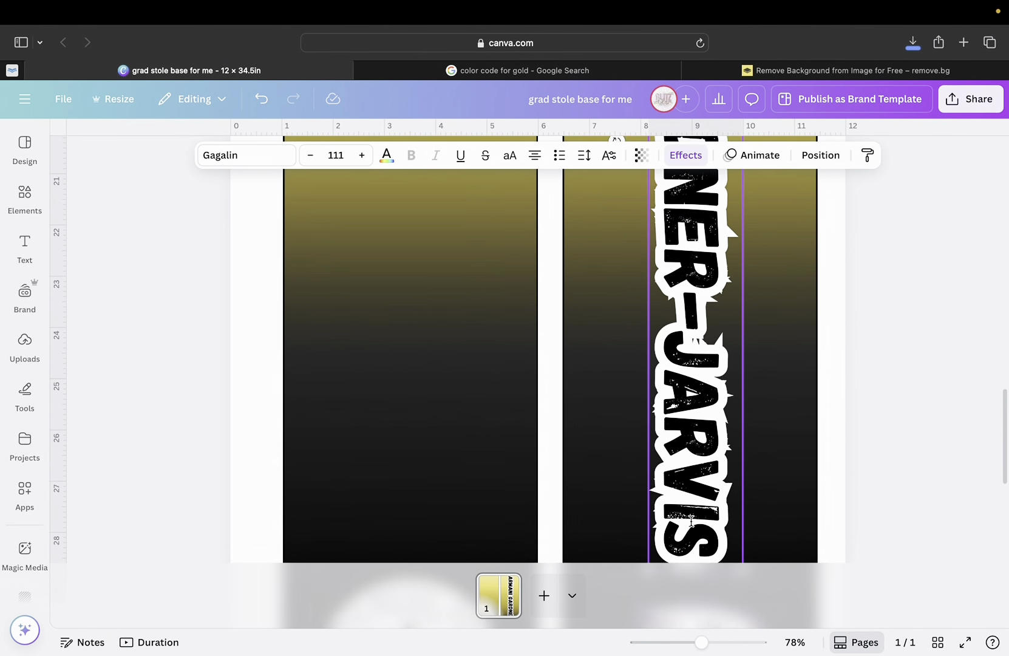
pyautogui.moveTo(702, 642); pyautogui.dragTo(665, 642)
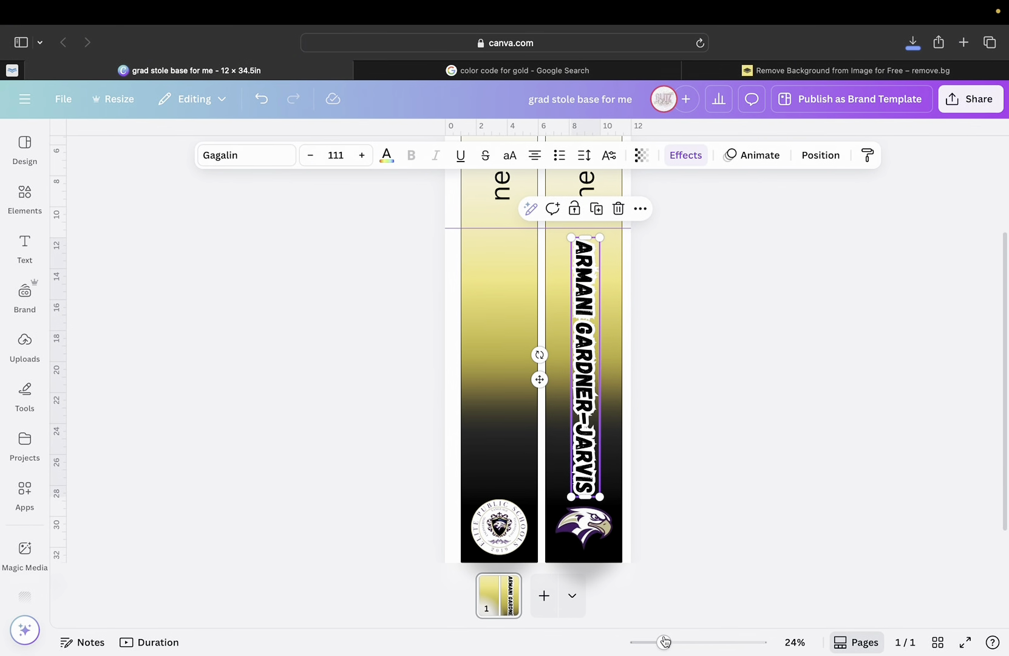
pyautogui.click(681, 463)
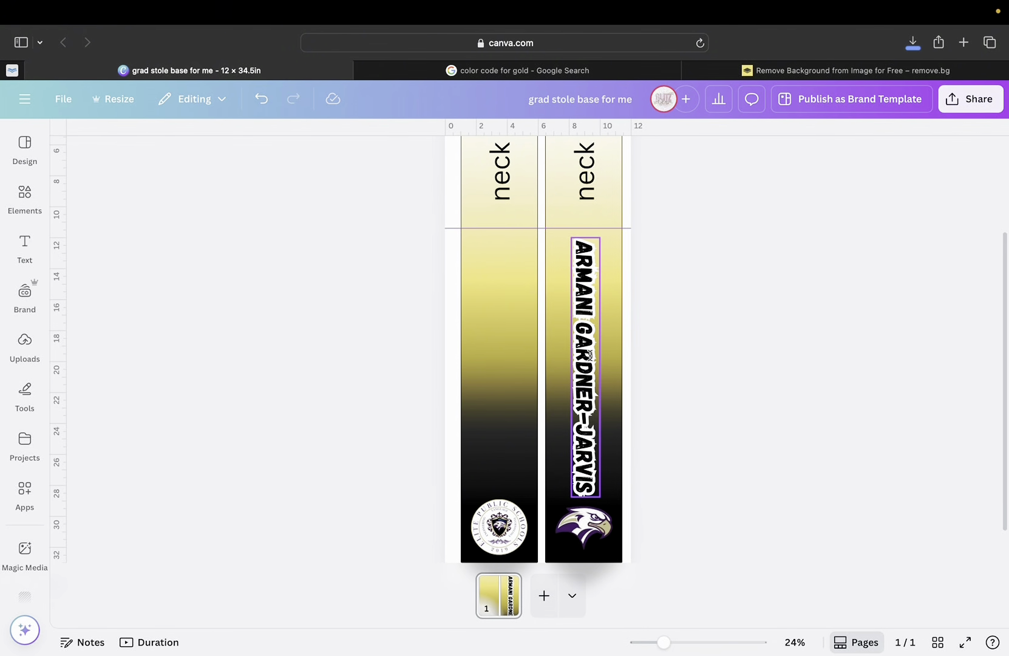
pyautogui.click(590, 353)
pyautogui.moveTo(589, 353); pyautogui.dragTo(588, 352)
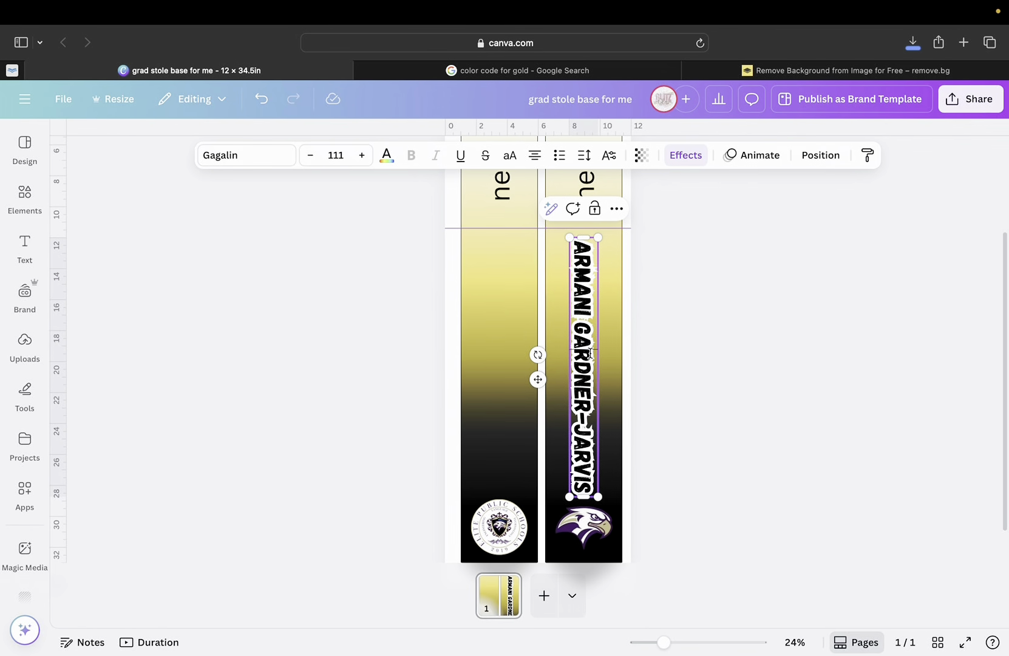
pyautogui.click(682, 416)
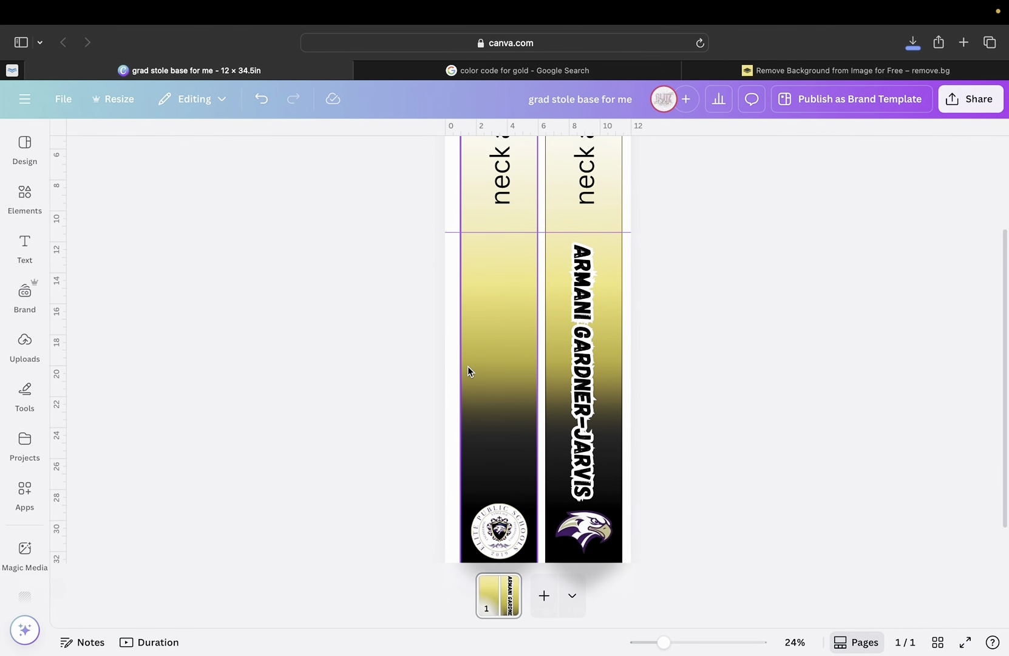
pyautogui.scroll(1, 467, 366)
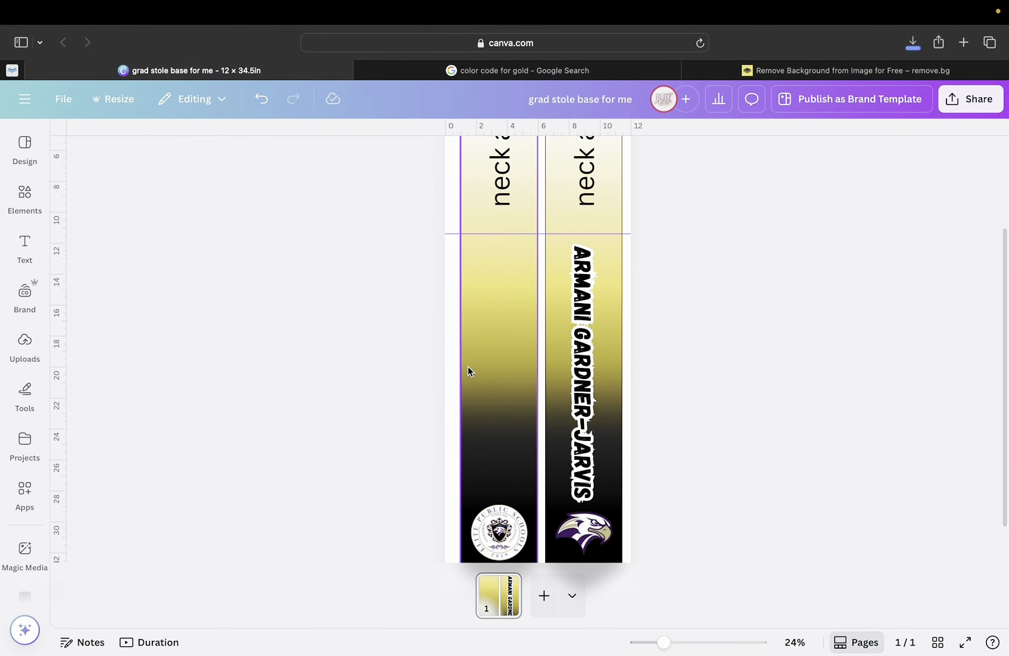
# From the Uploads panel, upload the four photos IMG_7352 to IMG_7357 from the Downloads folder.
pyautogui.click(24, 345)
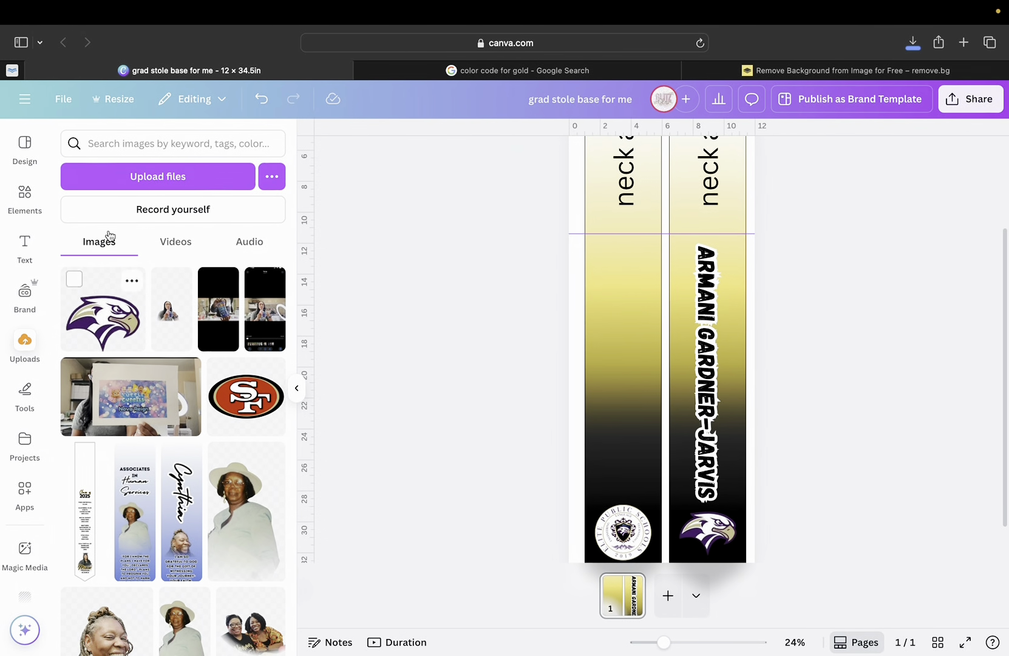
pyautogui.click(142, 175)
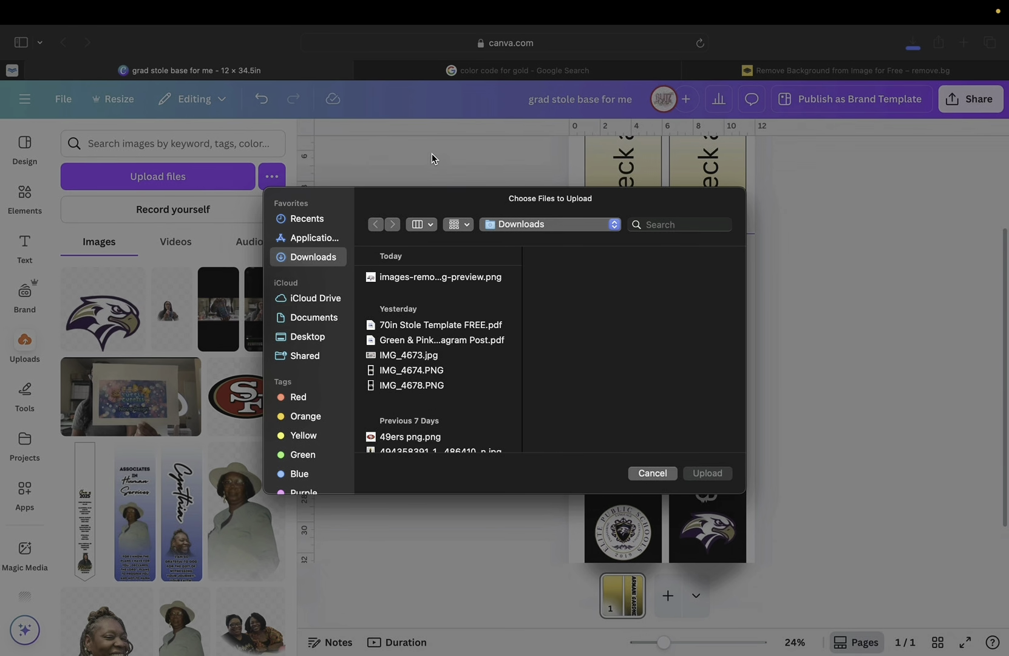
pyautogui.click(650, 473)
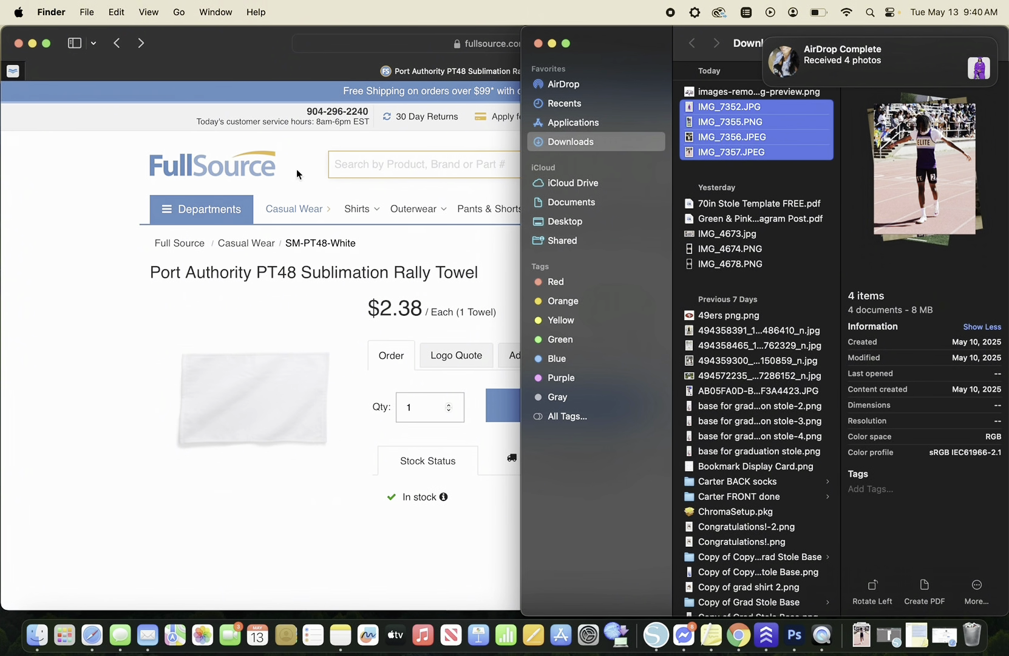
pyautogui.click(92, 631)
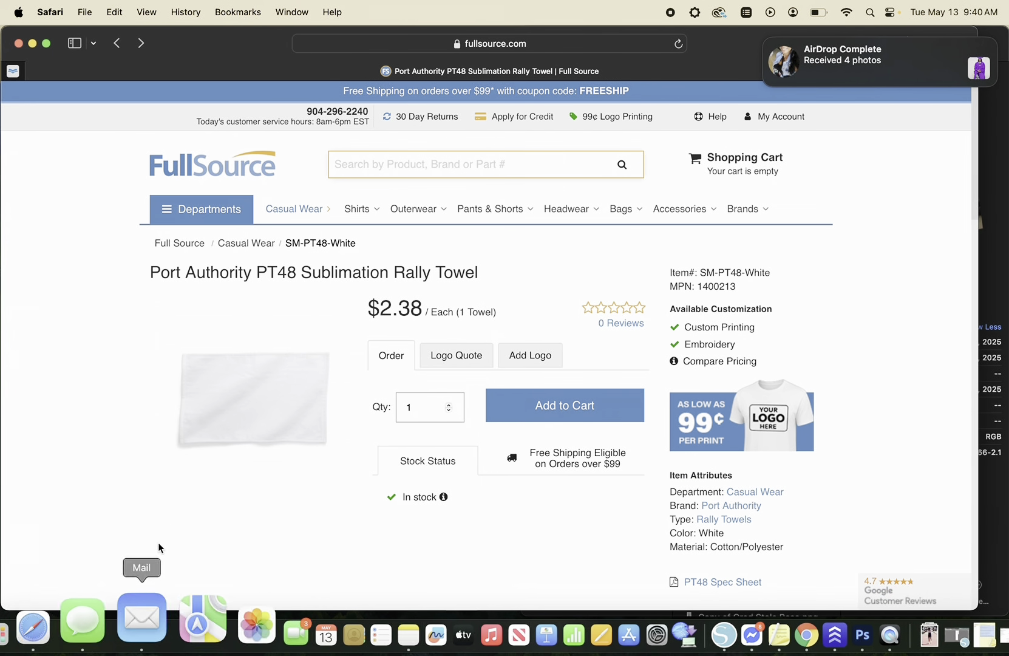
pyautogui.click(98, 631)
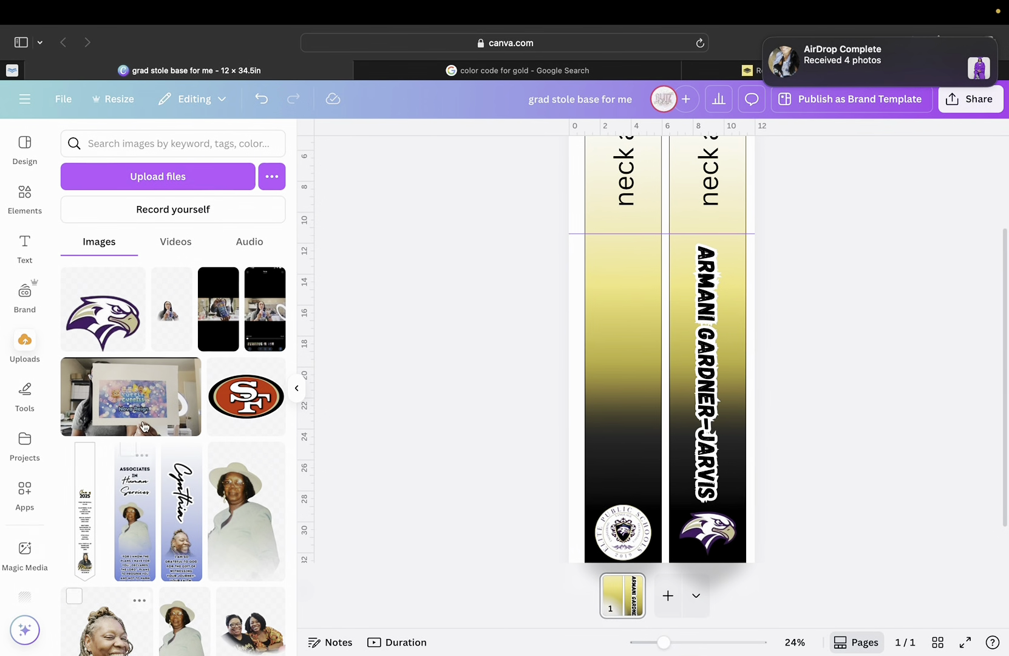
pyautogui.click(158, 177)
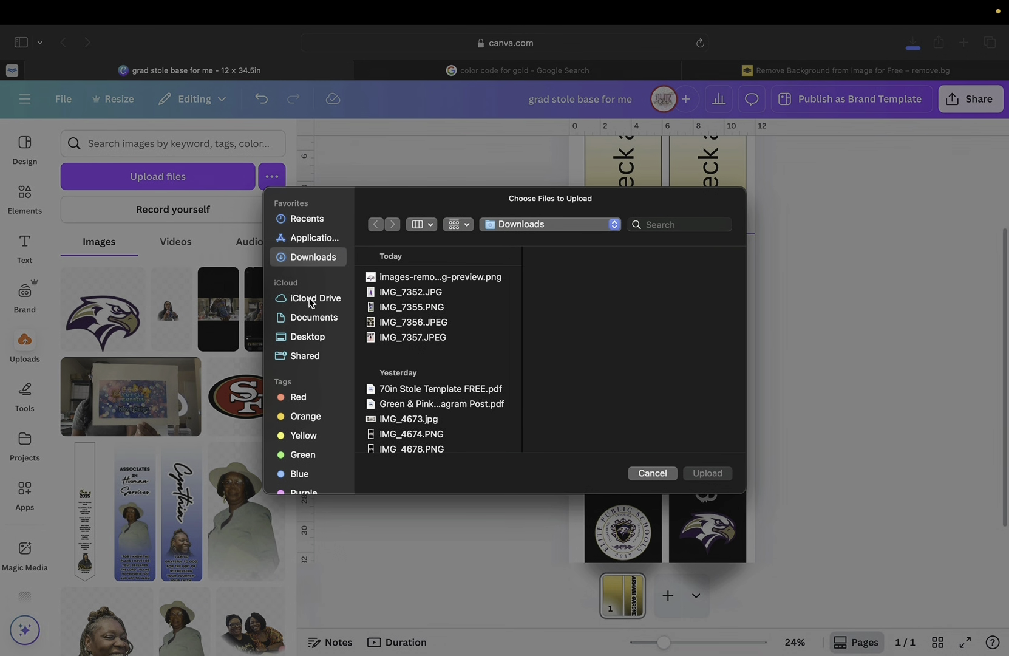
pyautogui.click(387, 338)
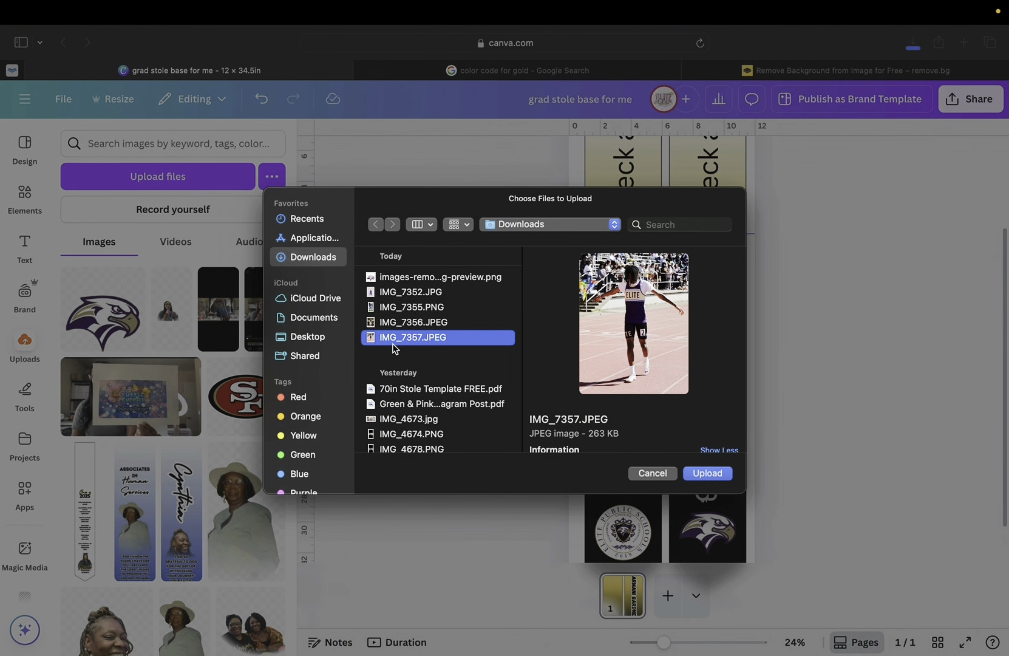
pyautogui.keyDown('shift'); pyautogui.click(410, 294); pyautogui.keyUp('shift')
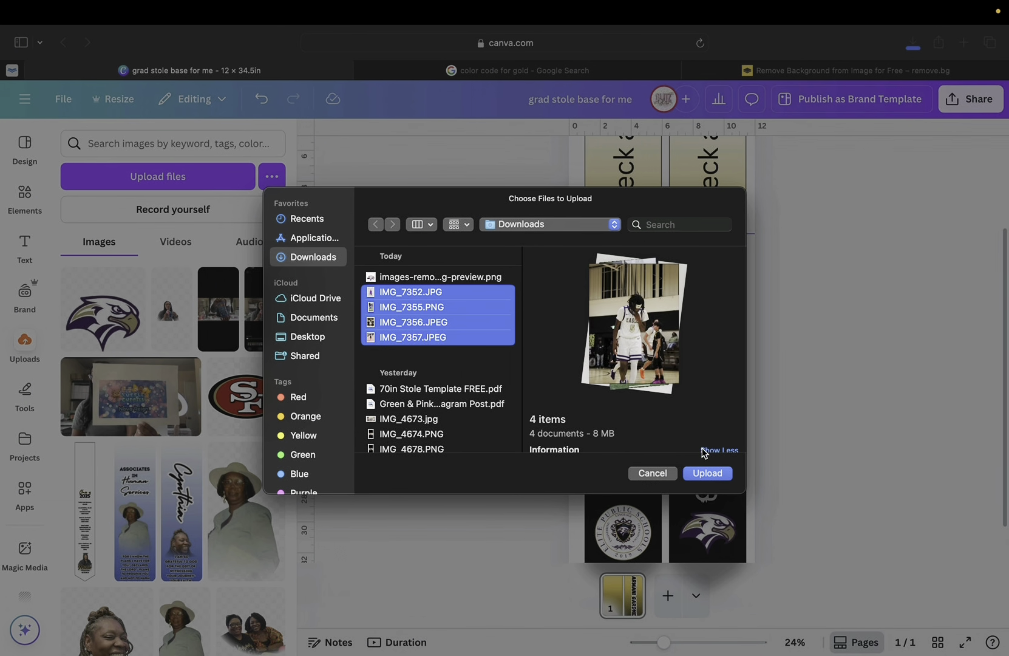
pyautogui.click(706, 473)
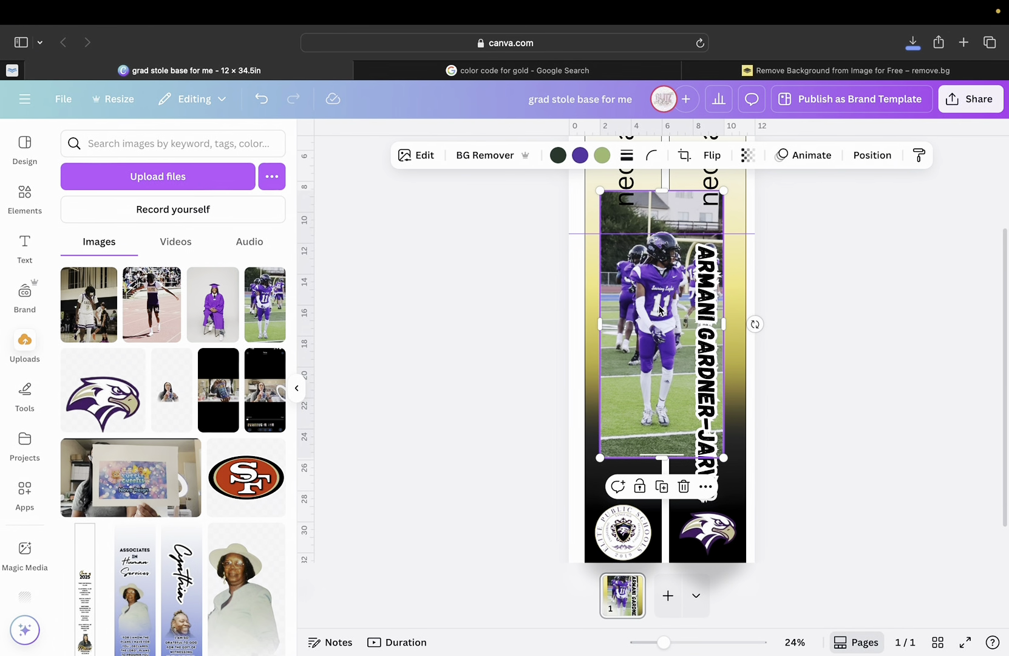
# Position the football photo, then add the graduation, track and basketball photos to the stole.
pyautogui.moveTo(660, 310); pyautogui.dragTo(634, 446)
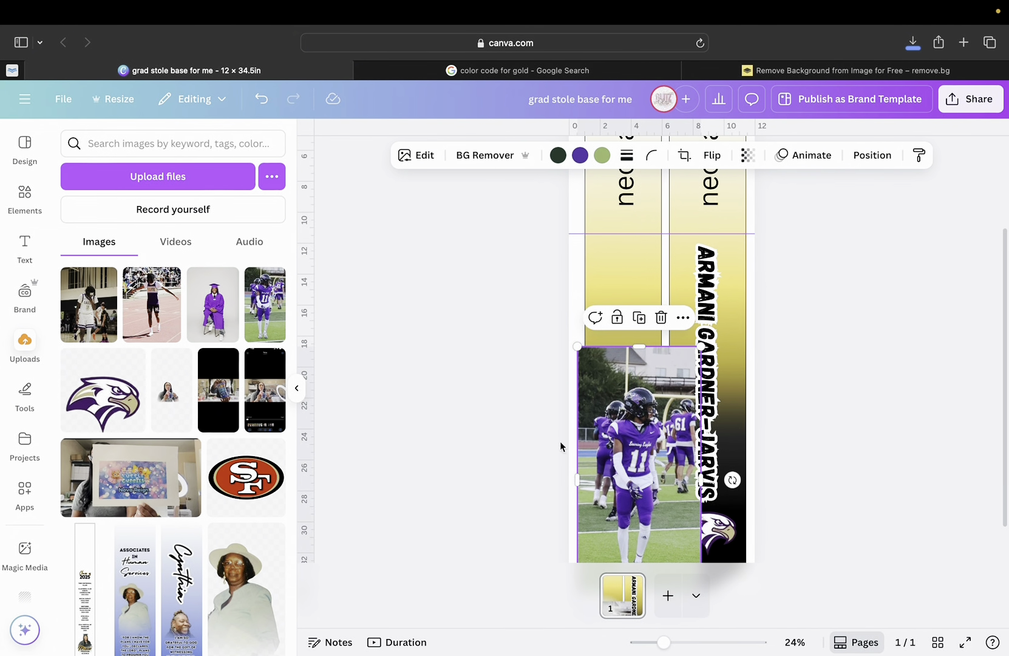
pyautogui.click(212, 304)
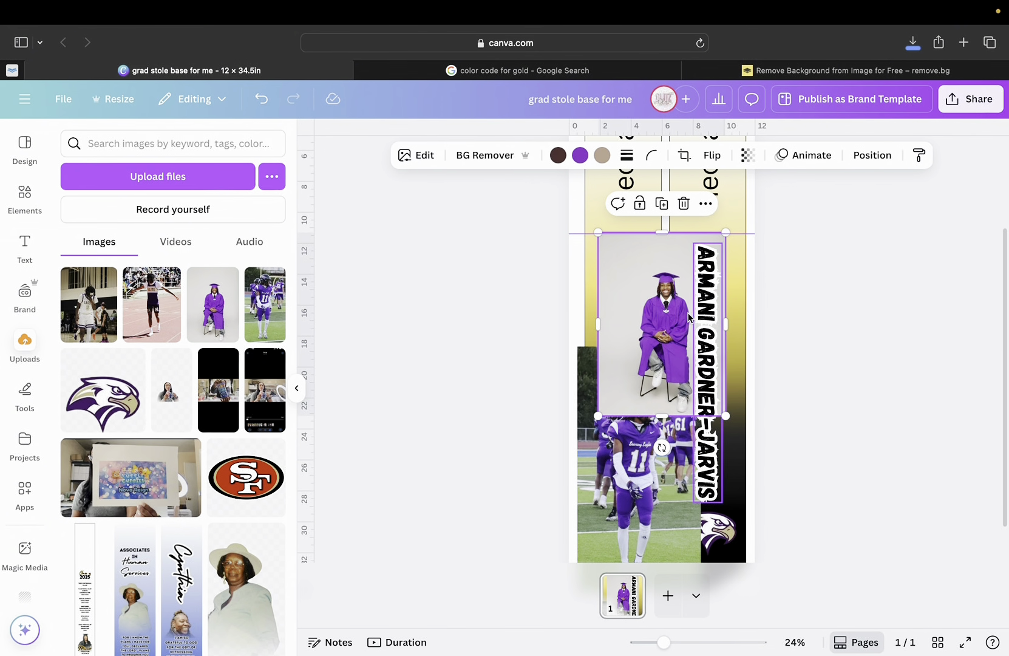
pyautogui.moveTo(667, 325); pyautogui.dragTo(642, 438)
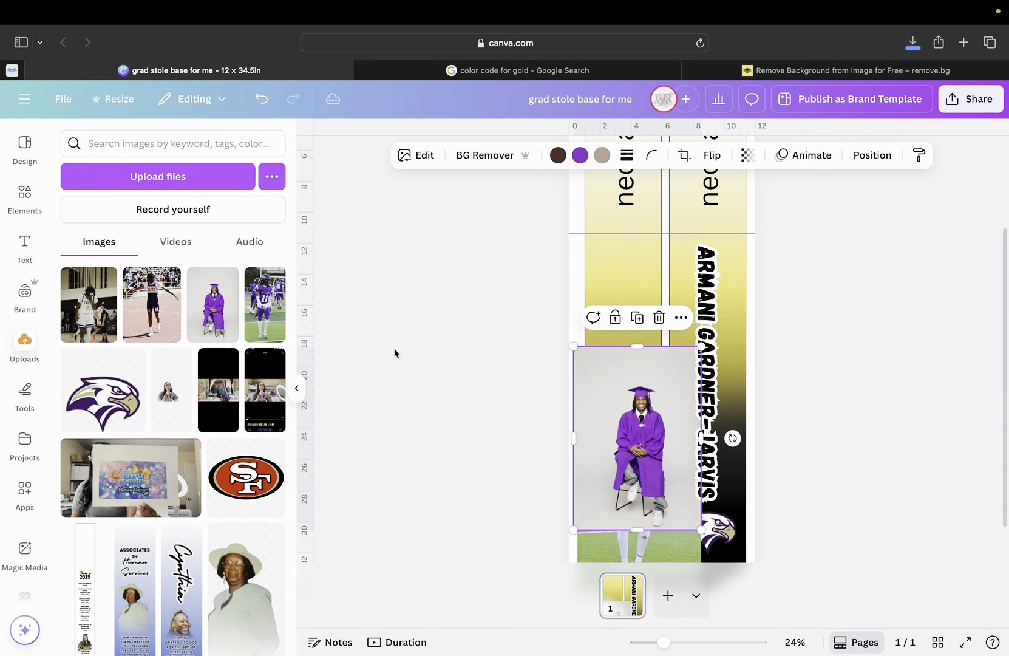
pyautogui.click(156, 333)
pyautogui.moveTo(666, 293); pyautogui.dragTo(651, 375)
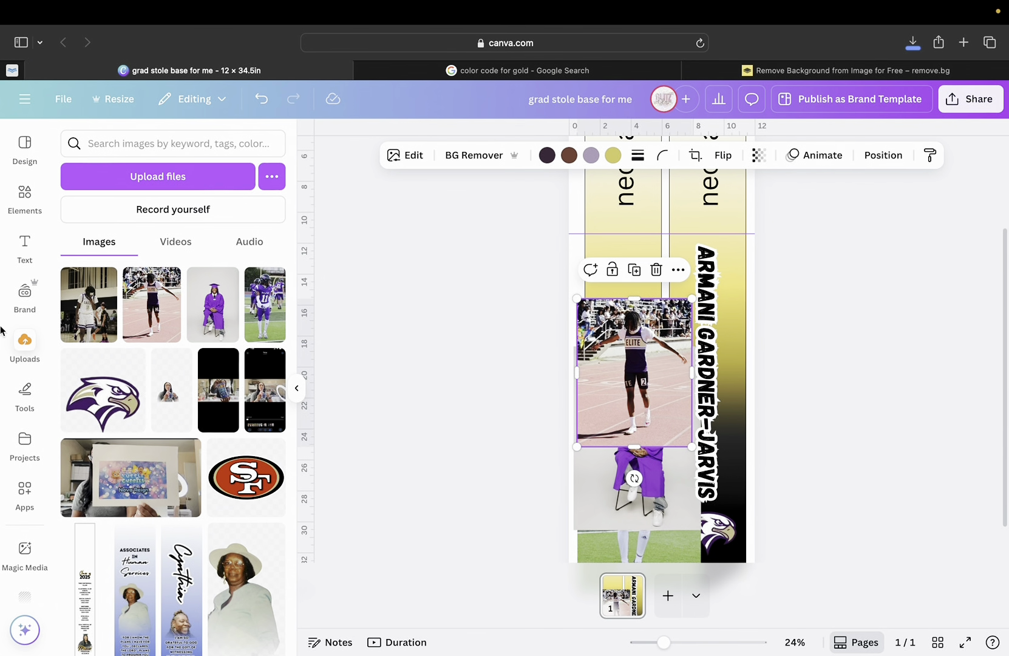
pyautogui.click(89, 303)
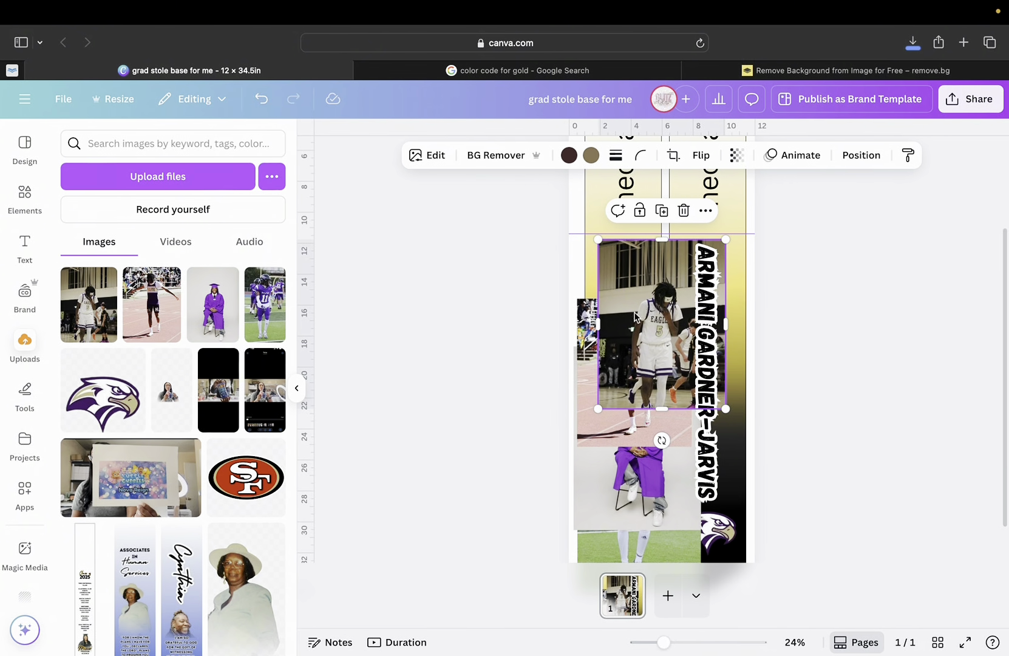
pyautogui.moveTo(635, 317); pyautogui.dragTo(621, 310)
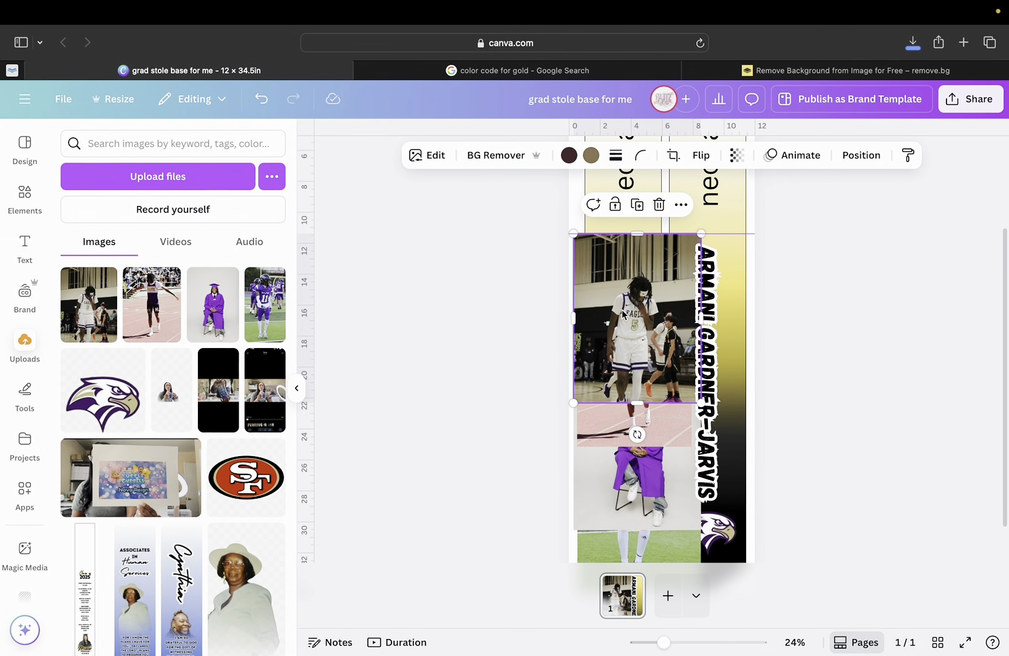
# Remove the basketball photo's background and crop it to about 3.8 × 8.7 beside the name.
pyautogui.click(517, 163)
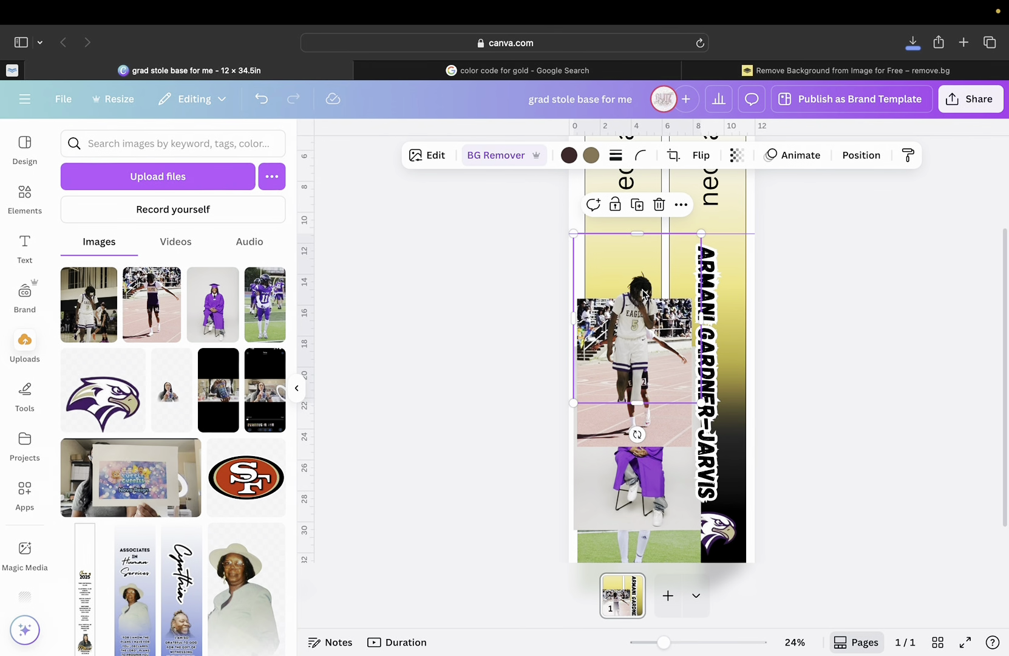
pyautogui.moveTo(643, 294)
pyautogui.mouseDown()
pyautogui.moveTo(639, 237)
pyautogui.moveTo(668, 276)
pyautogui.moveTo(727, 275)
pyautogui.moveTo(660, 296)
pyautogui.moveTo(631, 283)
pyautogui.mouseUp()
pyautogui.moveTo(632, 218); pyautogui.dragTo(621, 254)
pyautogui.moveTo(640, 308); pyautogui.dragTo(666, 228)
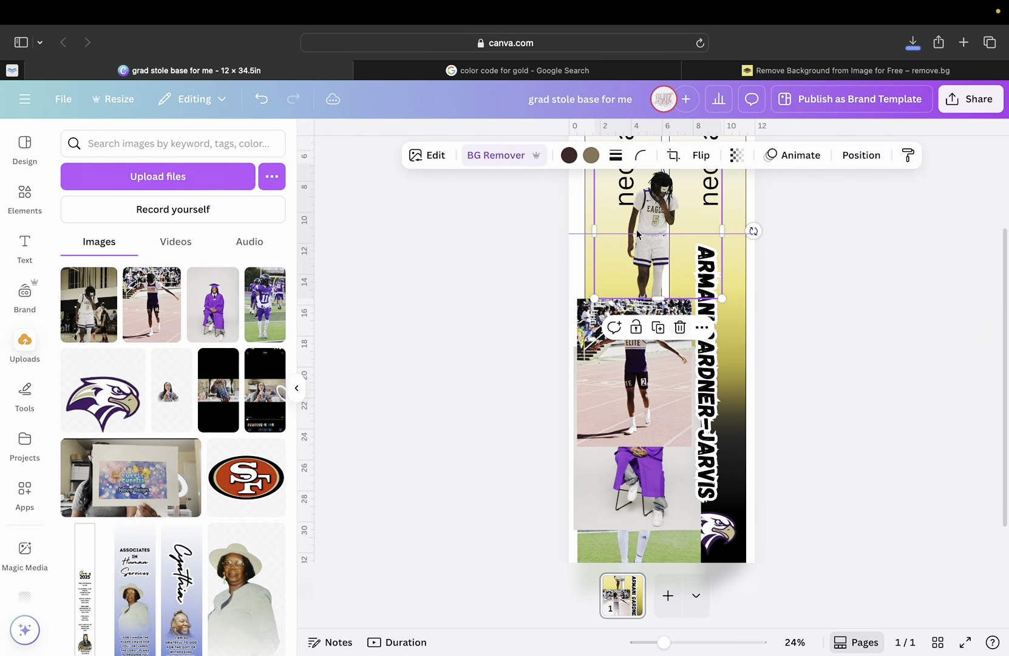
pyautogui.moveTo(597, 230); pyautogui.dragTo(603, 260)
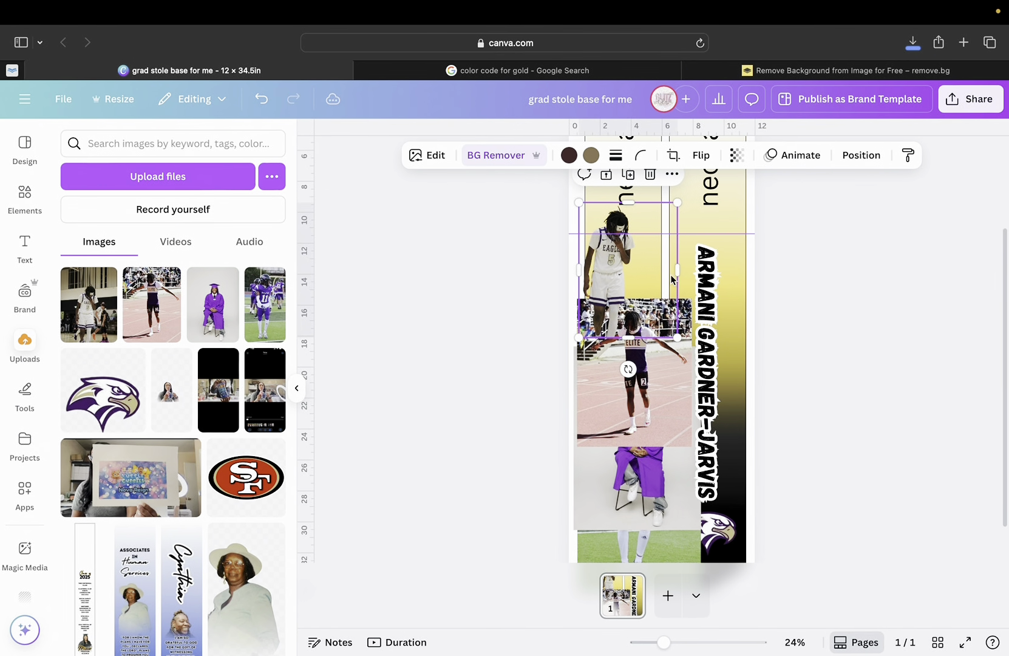
pyautogui.moveTo(676, 271); pyautogui.dragTo(732, 352)
# Remove the track photo's background and crop it tightly on all sides.
pyautogui.click(602, 370)
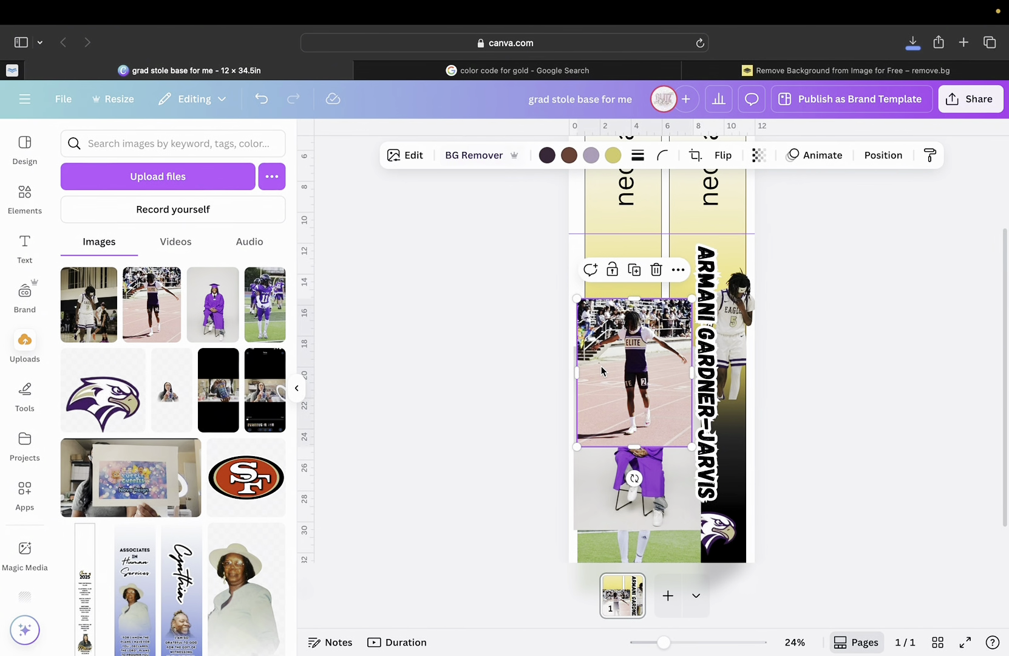
pyautogui.moveTo(625, 356); pyautogui.dragTo(625, 292)
pyautogui.click(480, 155)
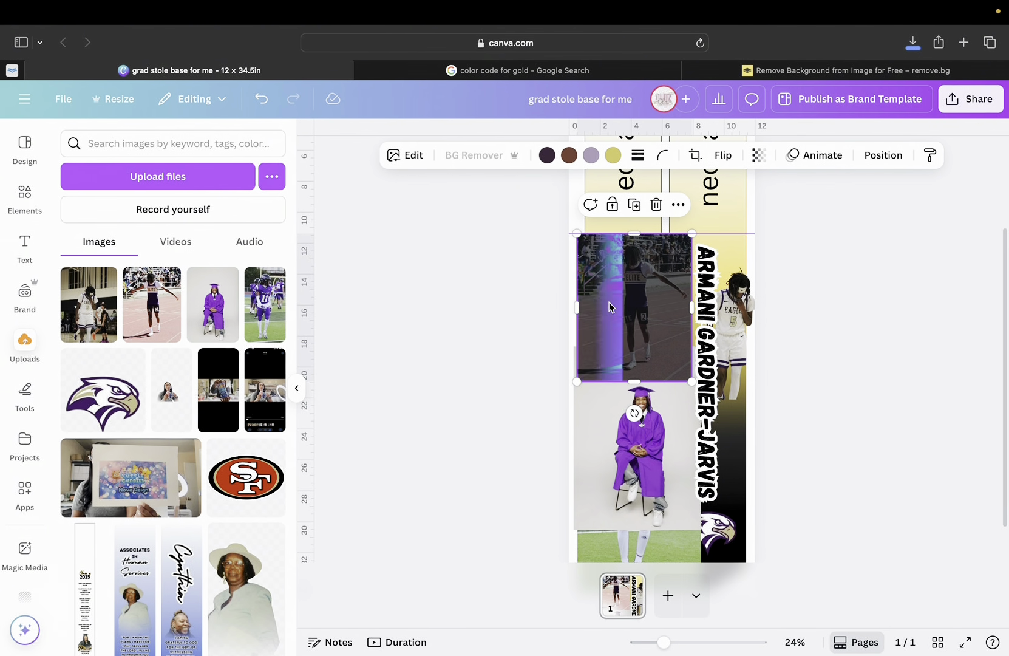
pyautogui.moveTo(634, 243); pyautogui.dragTo(624, 260)
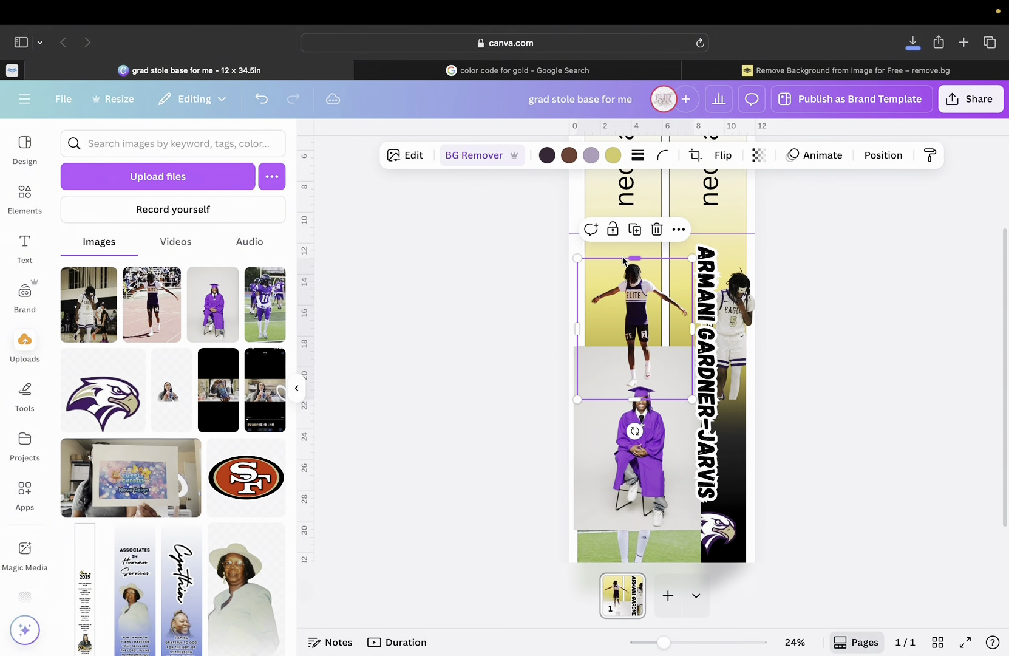
pyautogui.moveTo(578, 332); pyautogui.dragTo(592, 329)
pyautogui.moveTo(692, 336); pyautogui.dragTo(689, 336)
pyautogui.moveTo(625, 333); pyautogui.dragTo(633, 280)
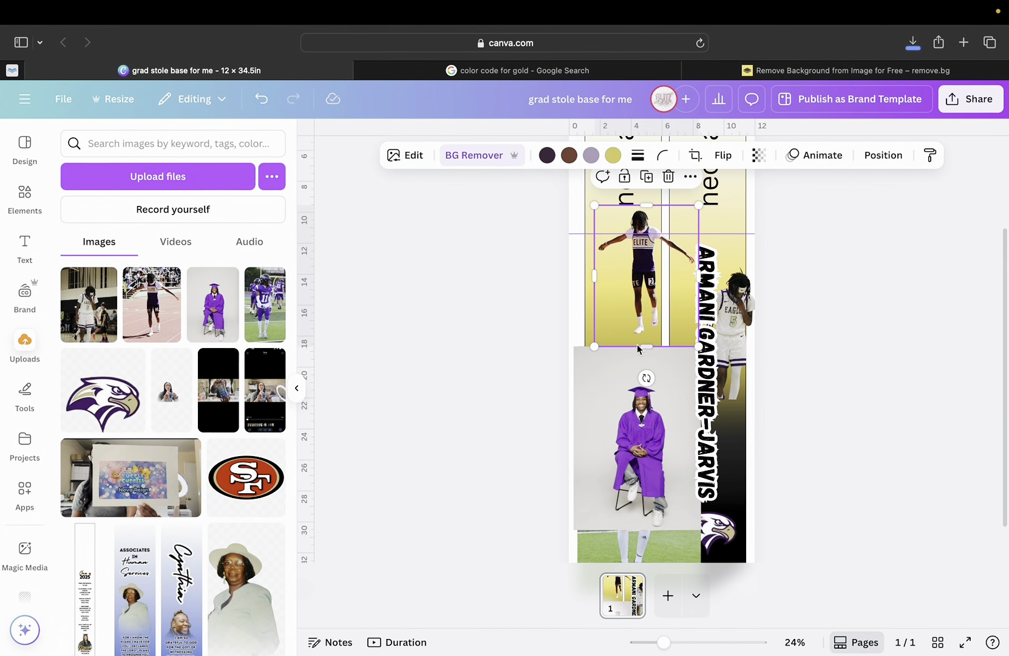
pyautogui.moveTo(647, 352); pyautogui.dragTo(647, 344)
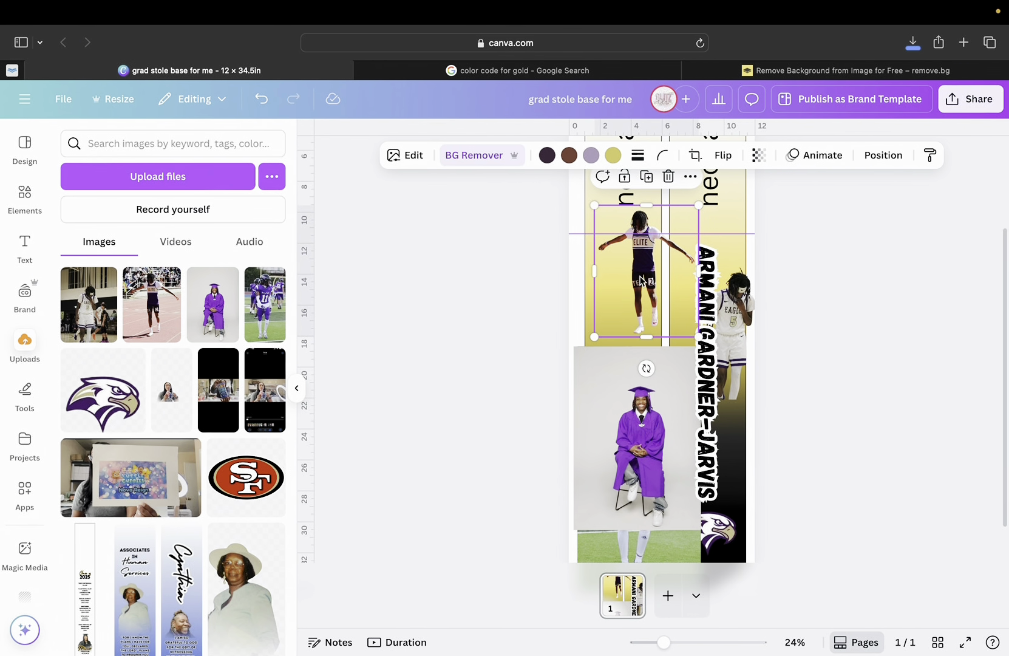
pyautogui.moveTo(641, 280); pyautogui.dragTo(631, 295)
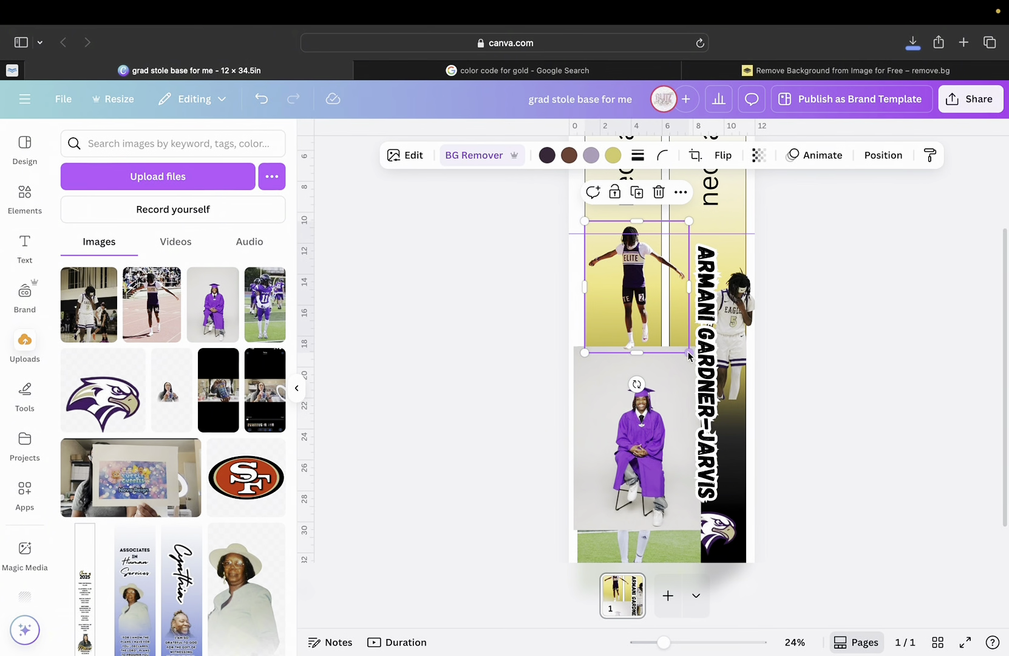
# Shrink the runner to about 3.9 × 4.9 atop the right panel, shift the basketball photo left, and raise the graduation photo.
pyautogui.moveTo(689, 353); pyautogui.dragTo(636, 307)
pyautogui.moveTo(617, 264); pyautogui.dragTo(629, 292)
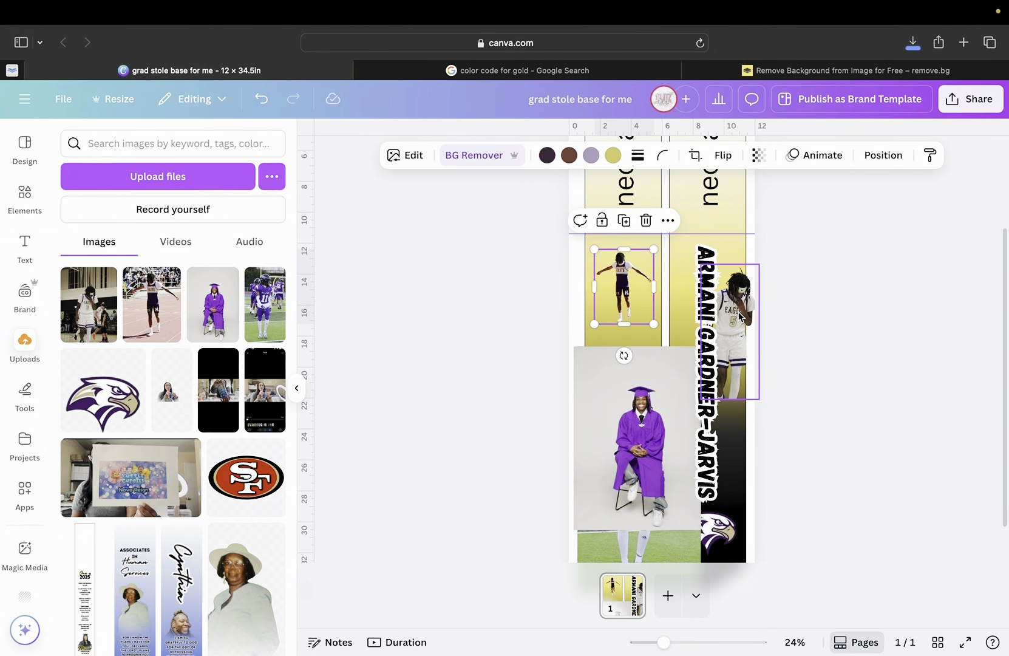
pyautogui.moveTo(737, 300)
pyautogui.mouseDown()
pyautogui.moveTo(642, 303)
pyautogui.moveTo(747, 306)
pyautogui.moveTo(720, 314)
pyautogui.mouseUp()
pyautogui.moveTo(619, 280); pyautogui.dragTo(707, 196)
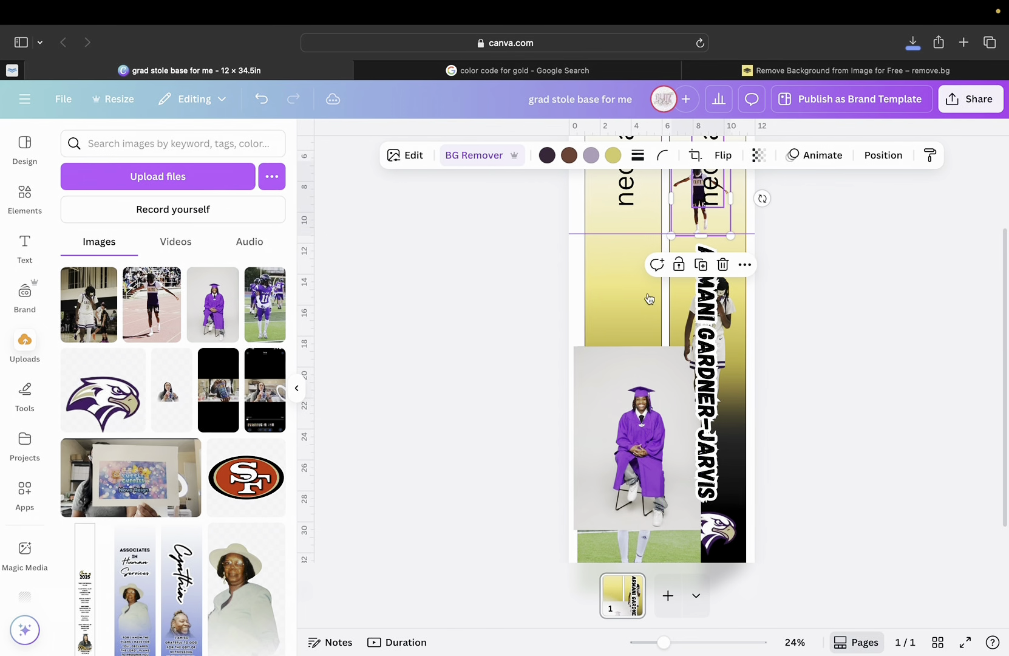
pyautogui.moveTo(650, 409); pyautogui.dragTo(641, 305)
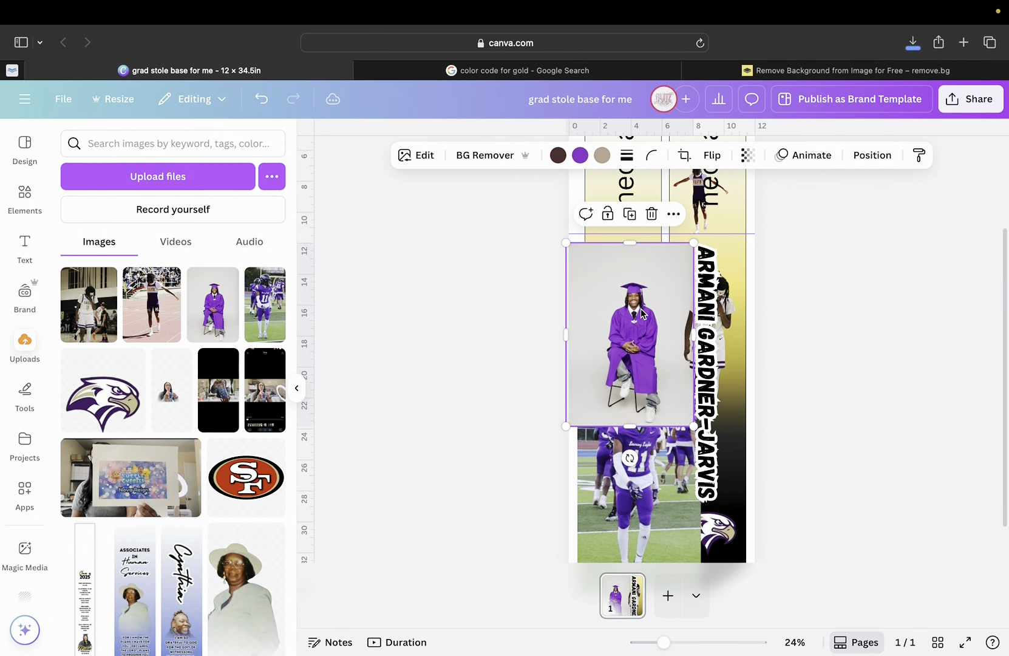
# Cut out the graduation photo's background, crop it tightly, and move it into the right panel behind the name.
pyautogui.click(499, 159)
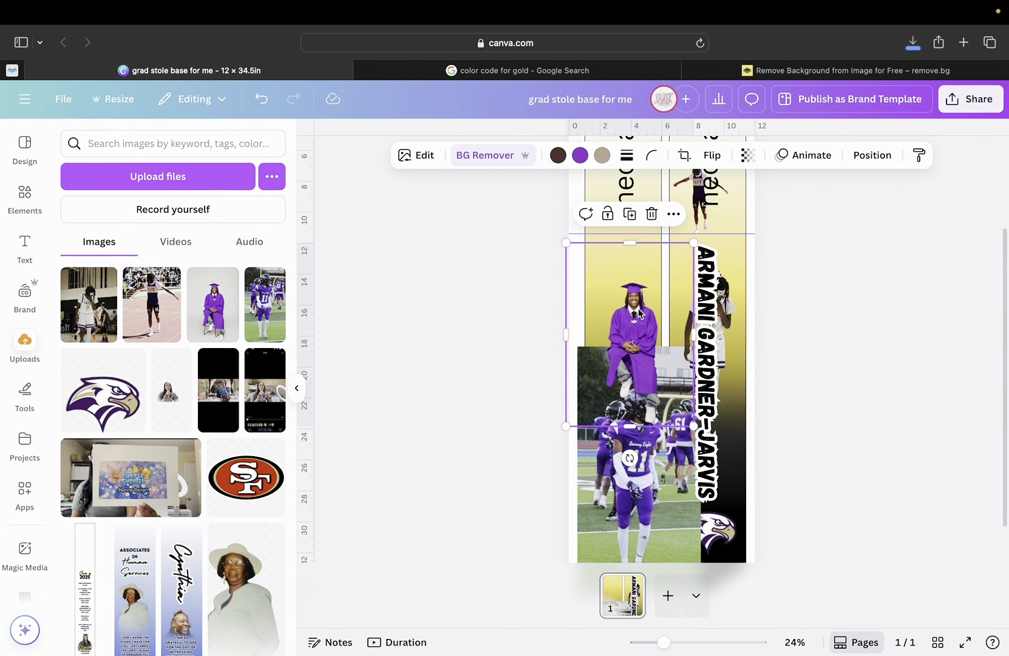
pyautogui.moveTo(639, 291)
pyautogui.mouseDown()
pyautogui.moveTo(631, 259)
pyautogui.moveTo(635, 286)
pyautogui.mouseUp()
pyautogui.moveTo(633, 233); pyautogui.dragTo(629, 253)
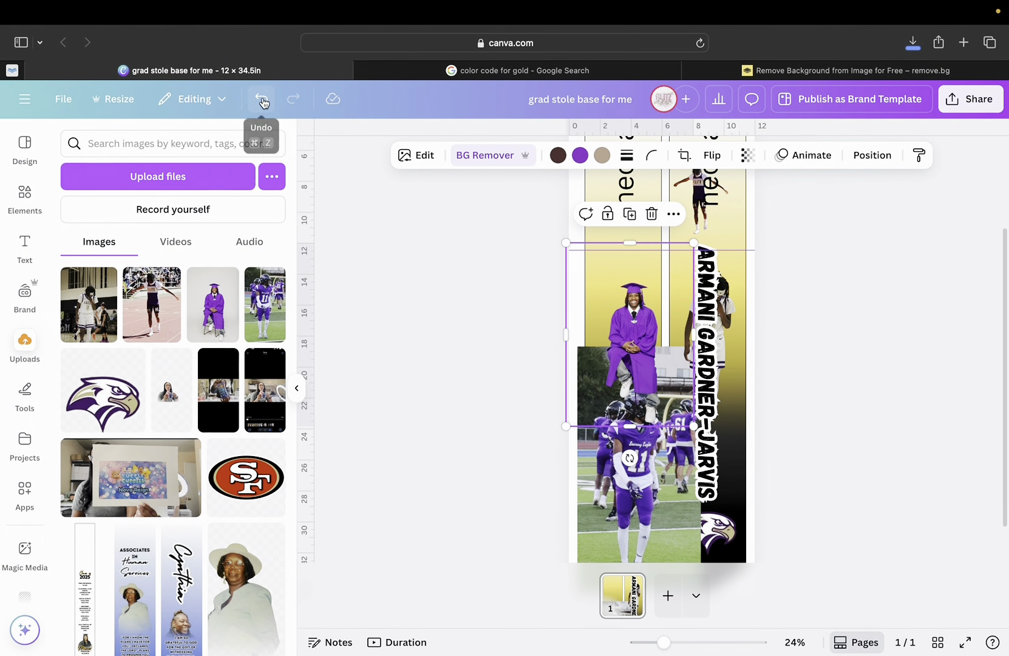
pyautogui.click(263, 100)
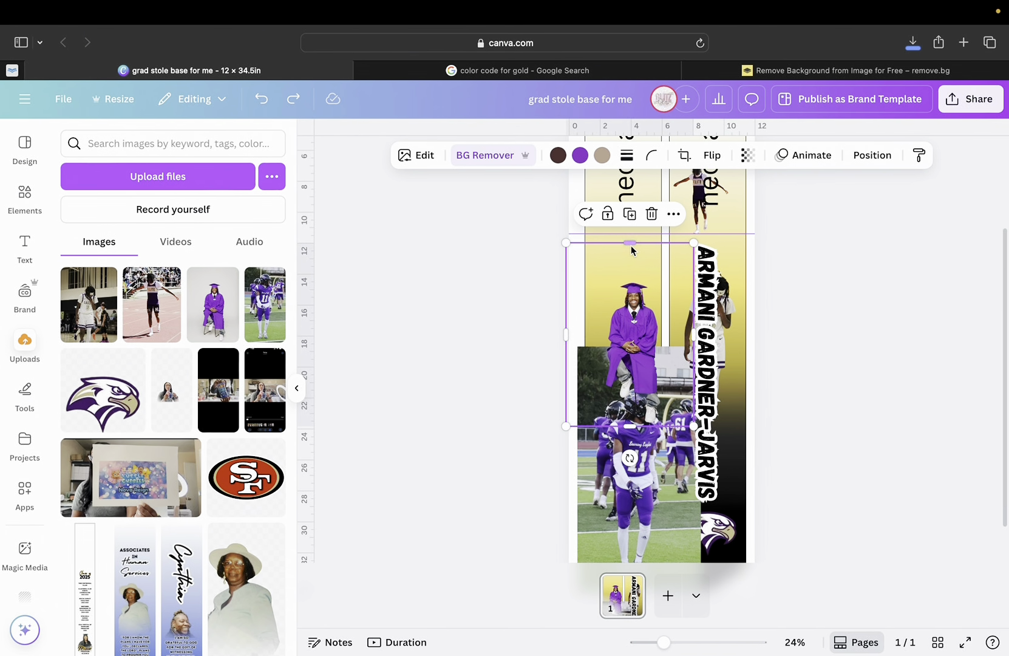
pyautogui.moveTo(624, 256); pyautogui.dragTo(626, 278)
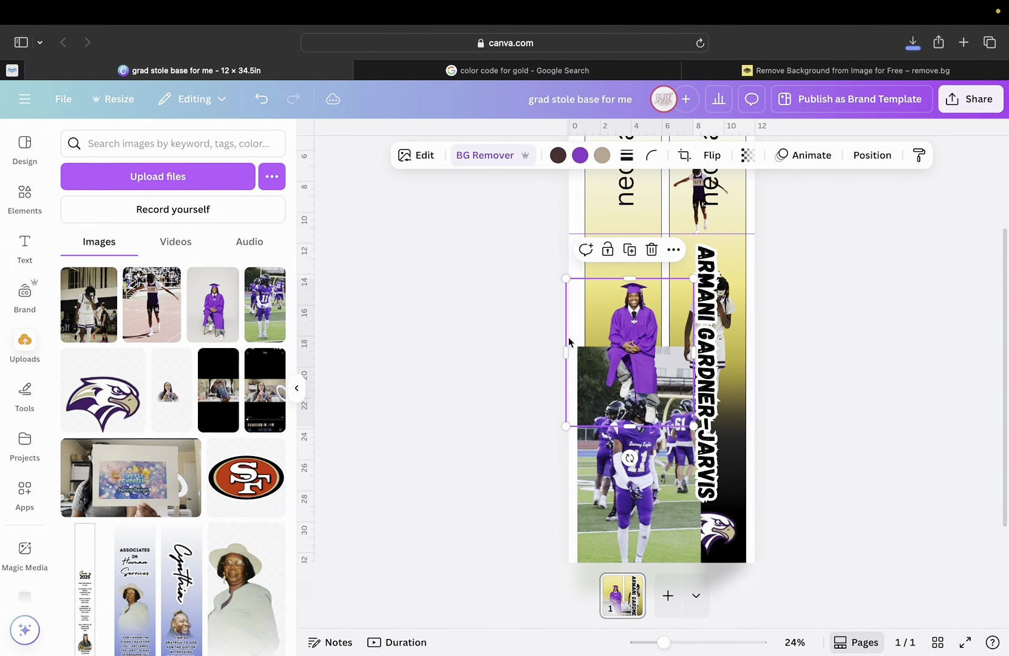
pyautogui.moveTo(566, 353); pyautogui.dragTo(599, 362)
pyautogui.moveTo(694, 358); pyautogui.dragTo(721, 276)
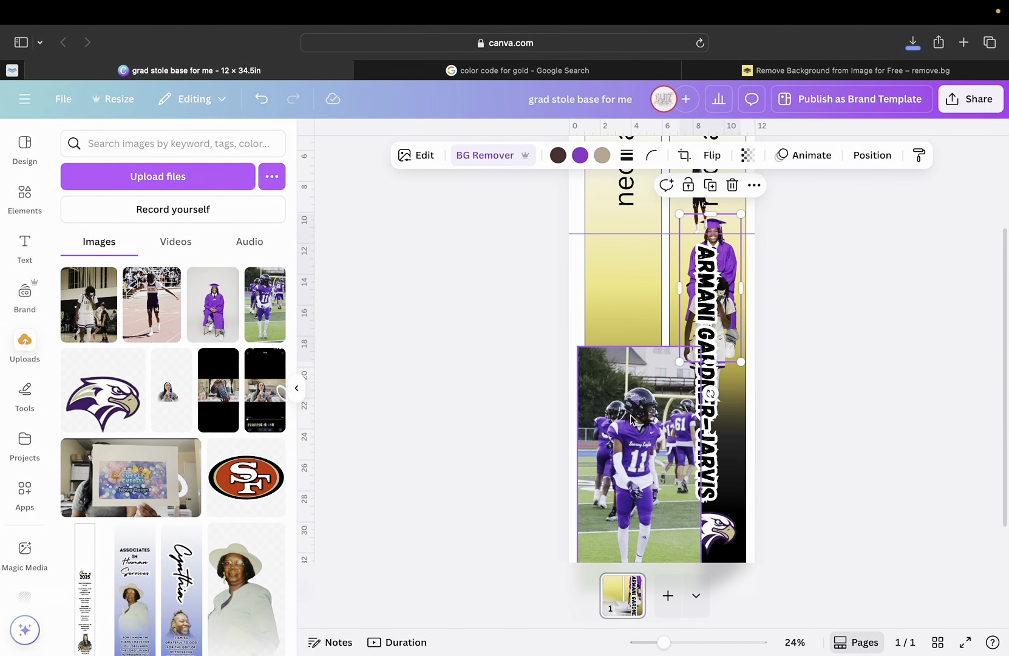
pyautogui.moveTo(635, 424); pyautogui.dragTo(627, 321)
# Remove the football photo's background and crop its top, bottom and both sides.
pyautogui.click(484, 159)
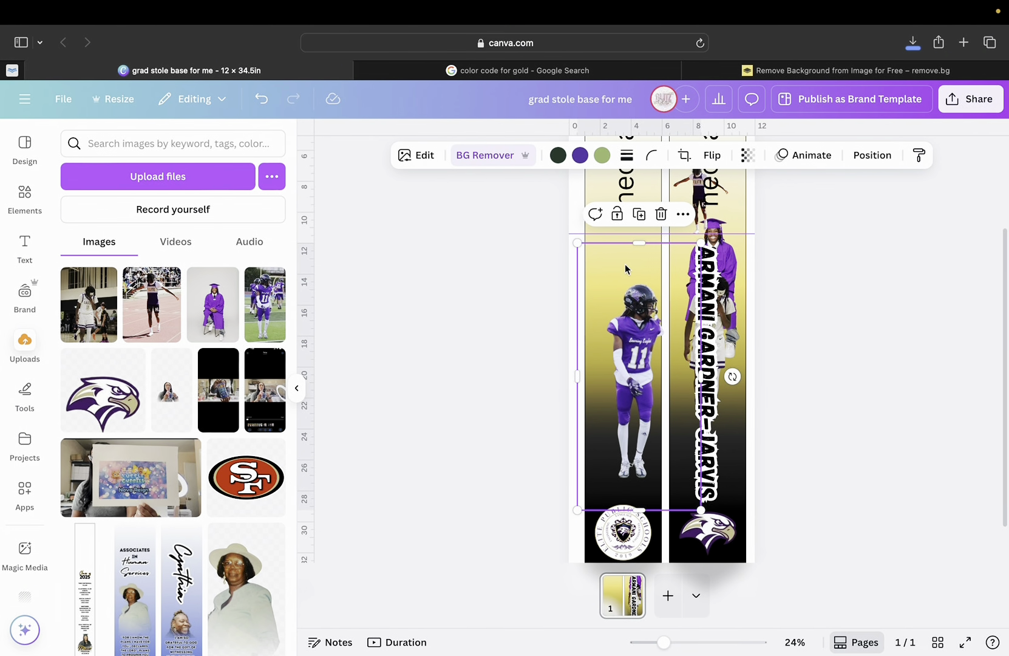
pyautogui.moveTo(639, 243); pyautogui.dragTo(639, 280)
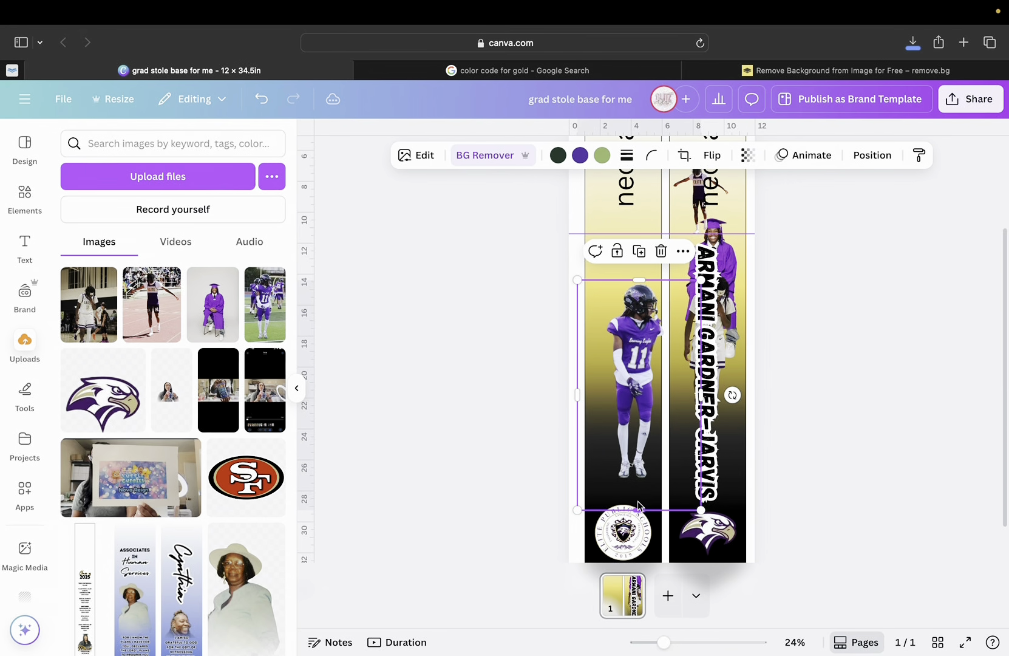
pyautogui.moveTo(637, 504); pyautogui.dragTo(638, 482)
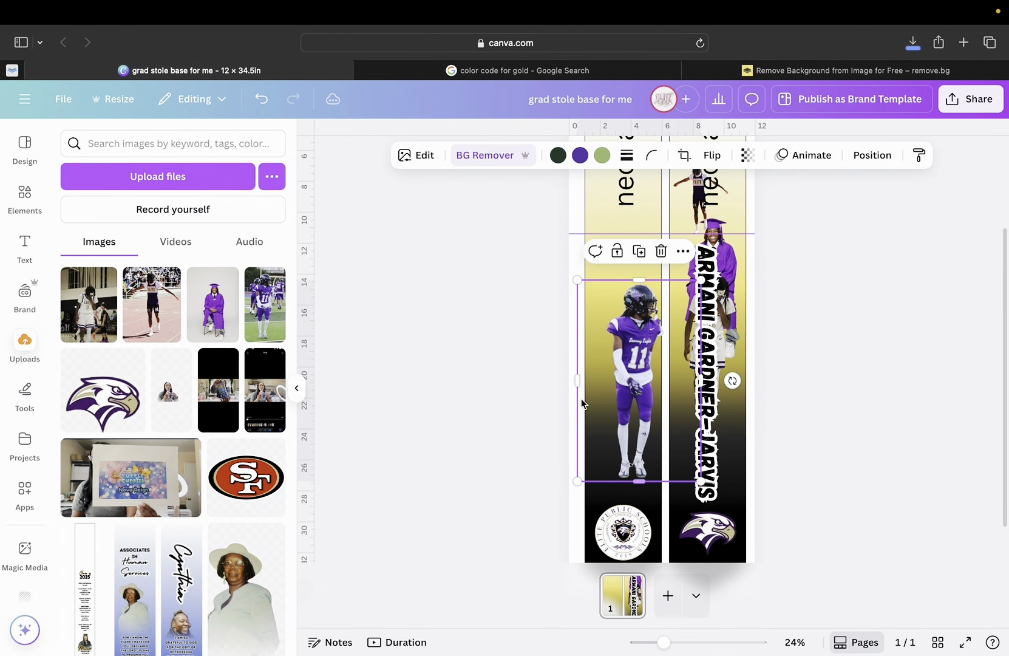
pyautogui.moveTo(577, 383); pyautogui.dragTo(602, 388)
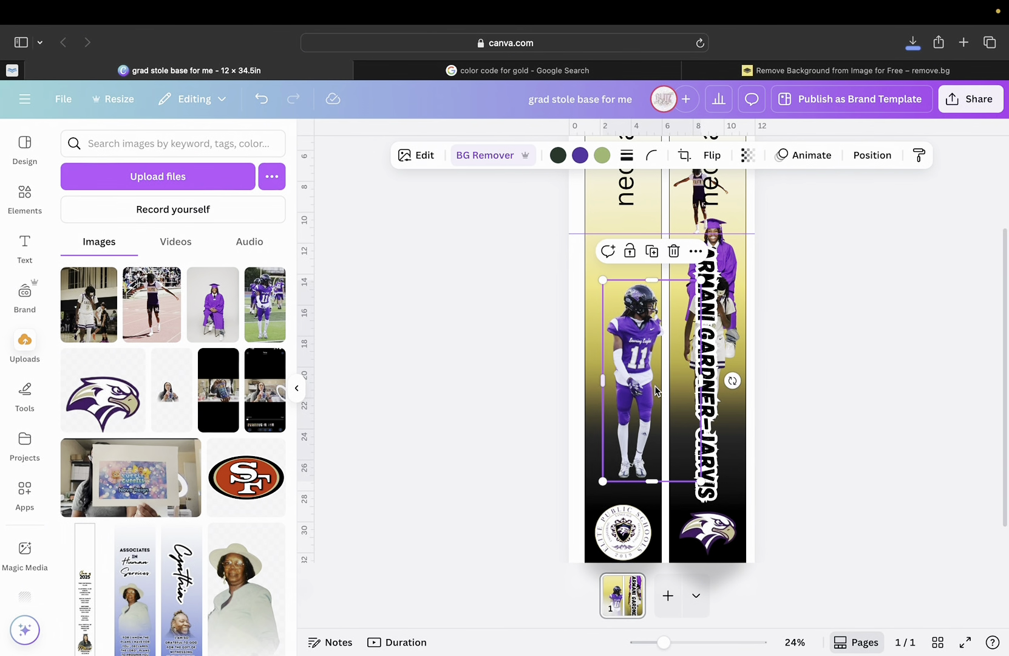
pyautogui.moveTo(701, 382); pyautogui.dragTo(632, 363)
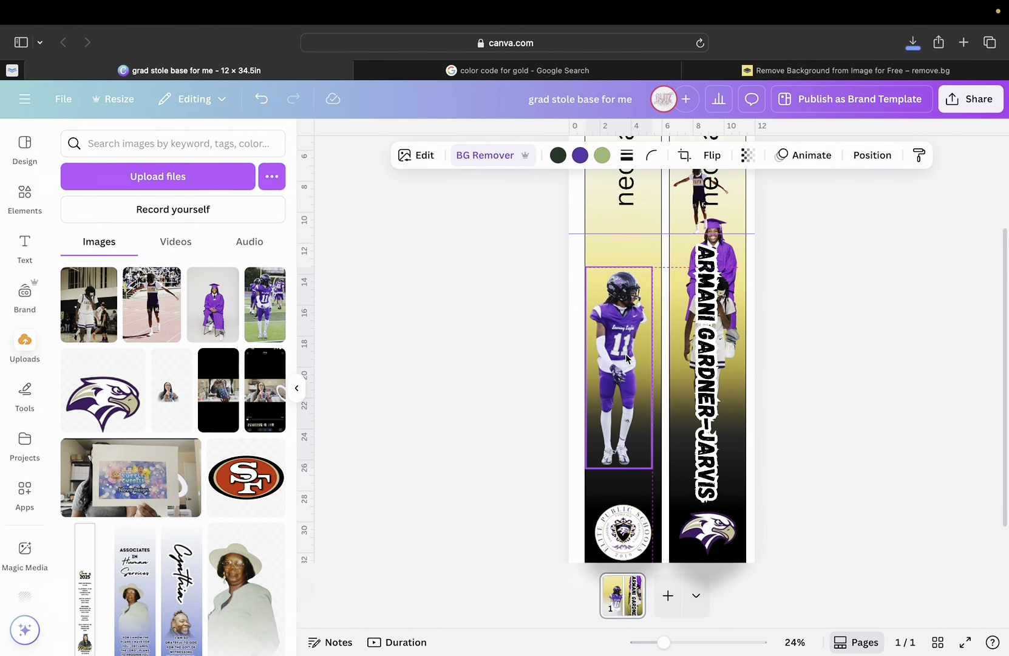
# Fine-tune the football cutout to about 4.3 × 13, centred in the left panel above the seal.
pyautogui.click(625, 356)
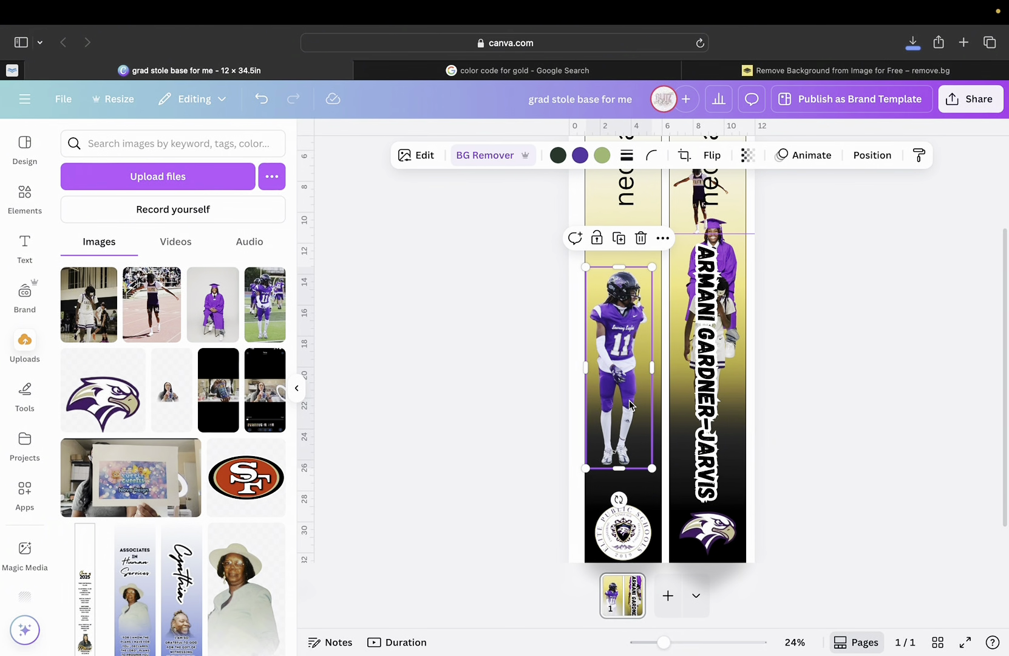
pyautogui.moveTo(651, 366)
pyautogui.mouseDown()
pyautogui.moveTo(685, 364)
pyautogui.moveTo(649, 365)
pyautogui.mouseUp()
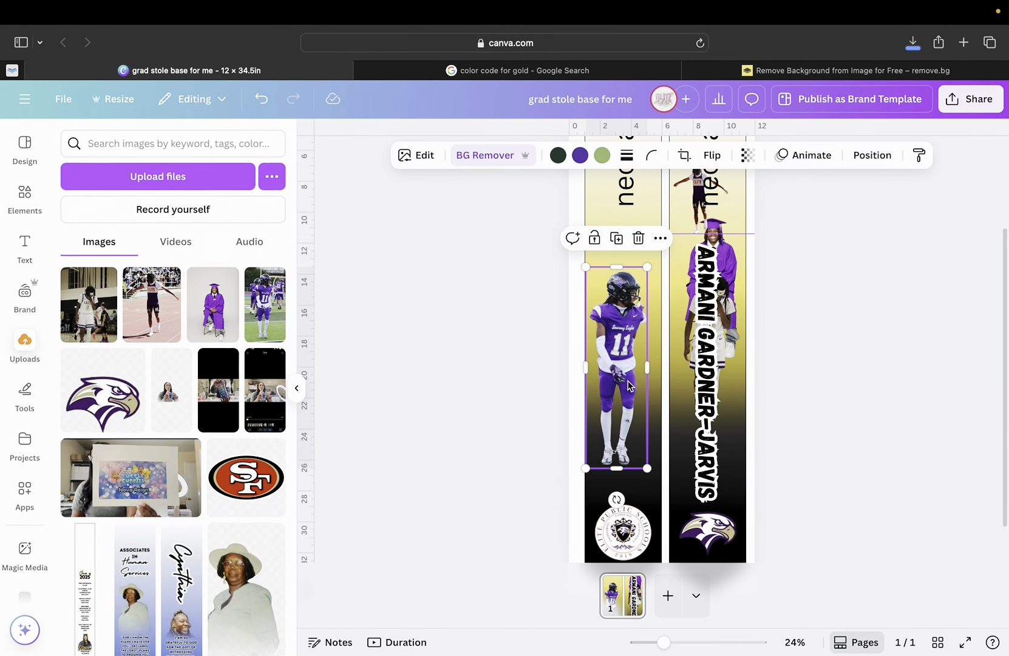
pyautogui.moveTo(596, 360); pyautogui.dragTo(617, 361)
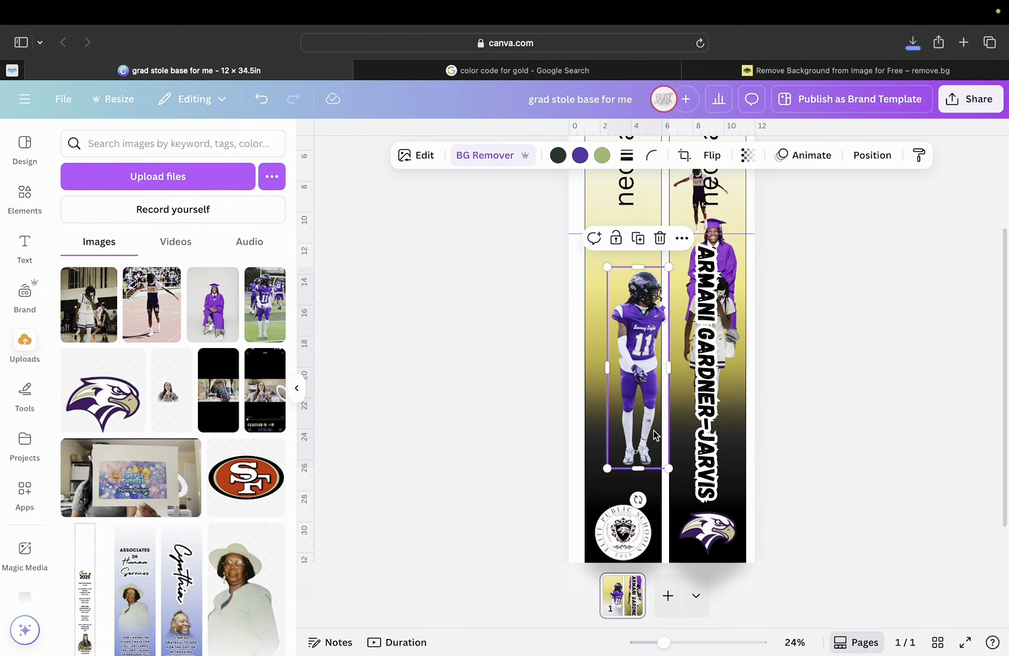
pyautogui.moveTo(660, 643); pyautogui.dragTo(700, 644)
pyautogui.scroll(2, 549, 489)
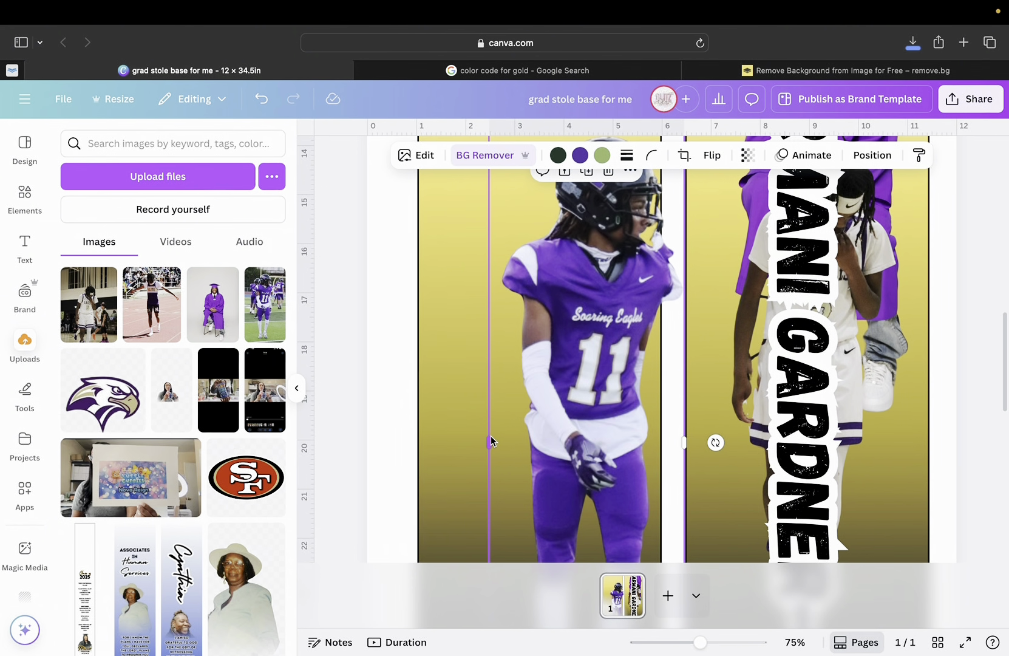
pyautogui.moveTo(489, 441); pyautogui.dragTo(499, 441)
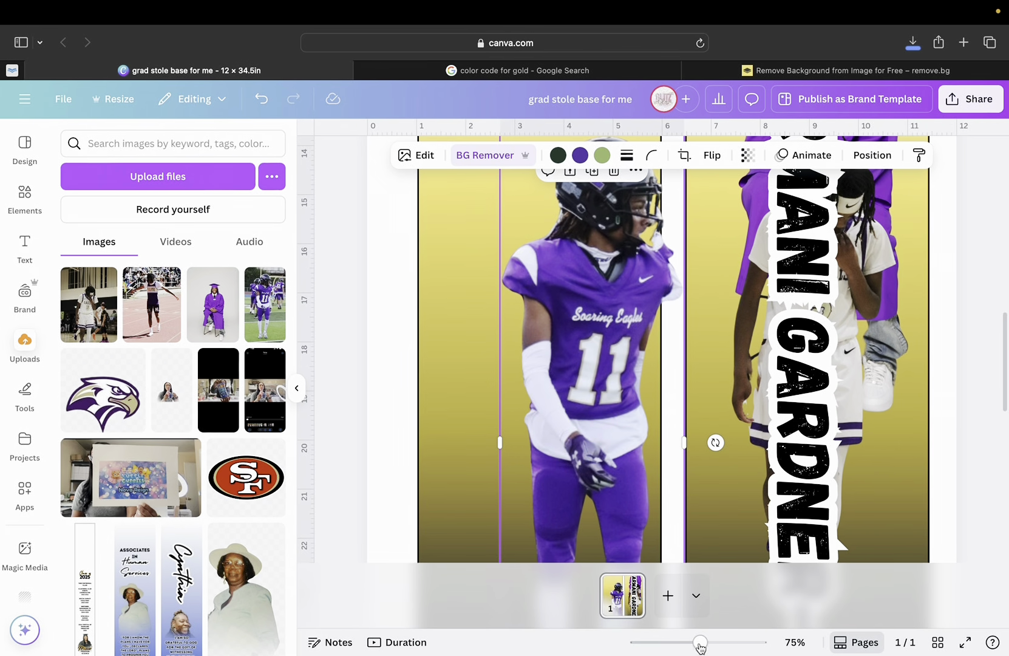
pyautogui.moveTo(701, 647); pyautogui.dragTo(674, 626)
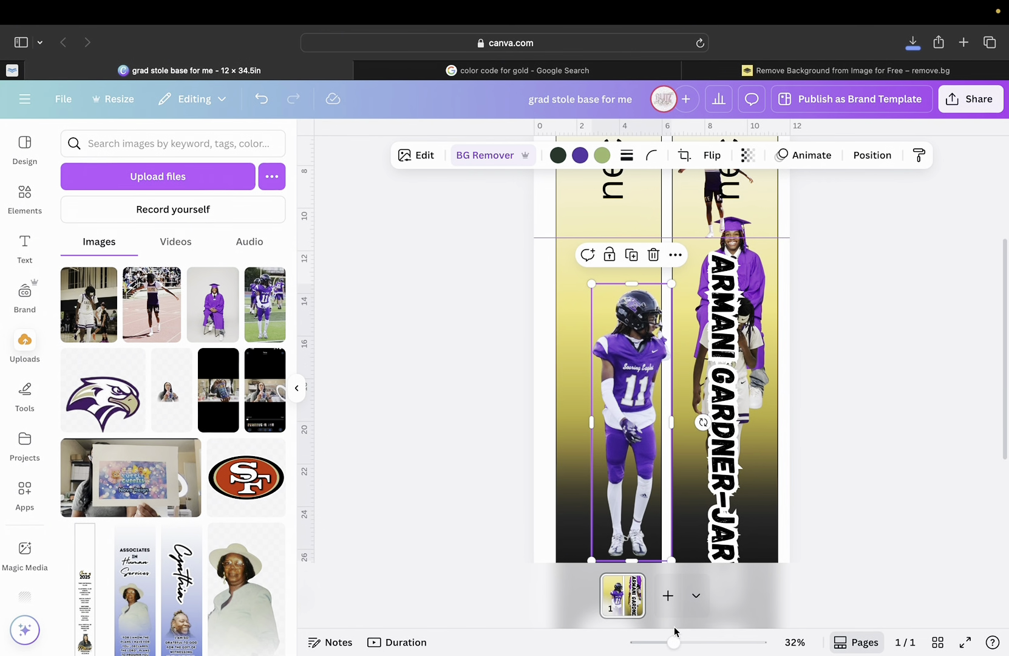
# Raise the football cutout and move the basketball cutout into the left stole panel.
pyautogui.moveTo(627, 471); pyautogui.dragTo(591, 365)
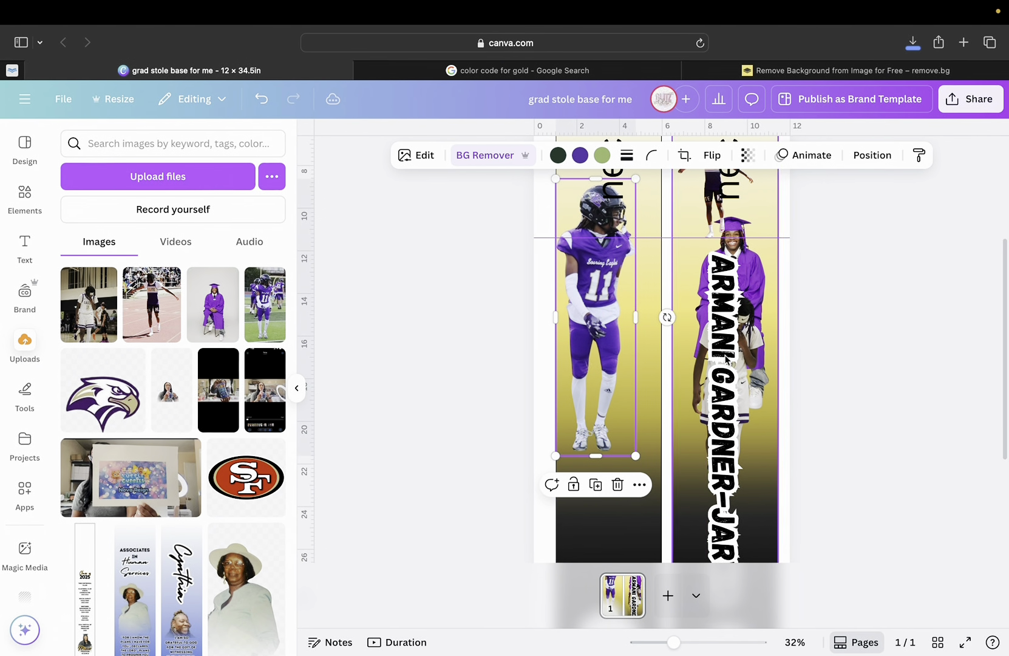
pyautogui.click(754, 363)
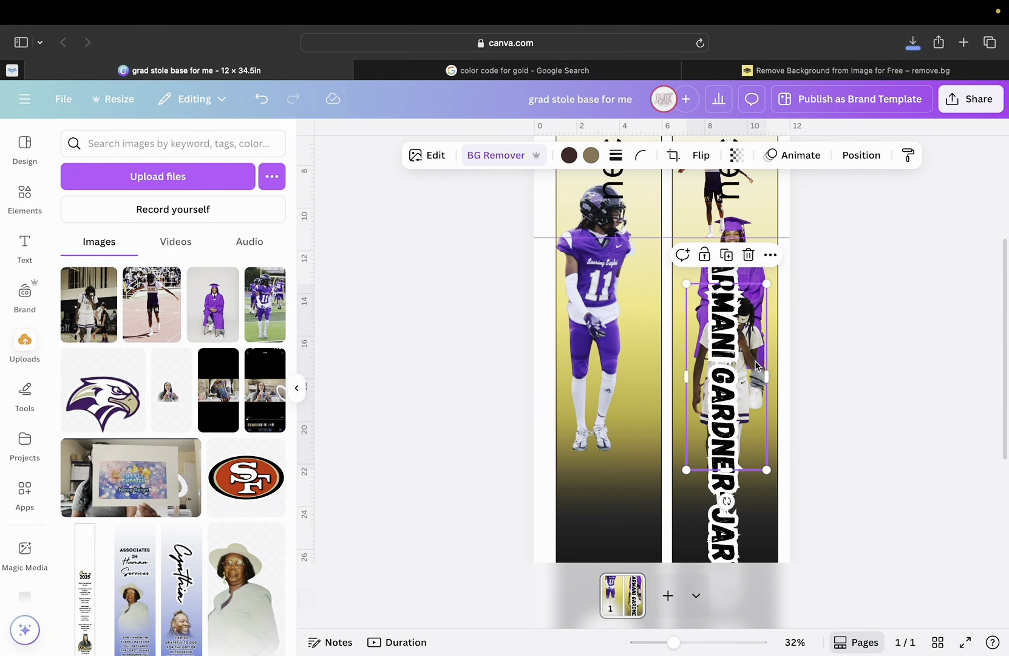
pyautogui.moveTo(746, 363); pyautogui.dragTo(630, 514)
pyautogui.scroll(-3, 647, 490)
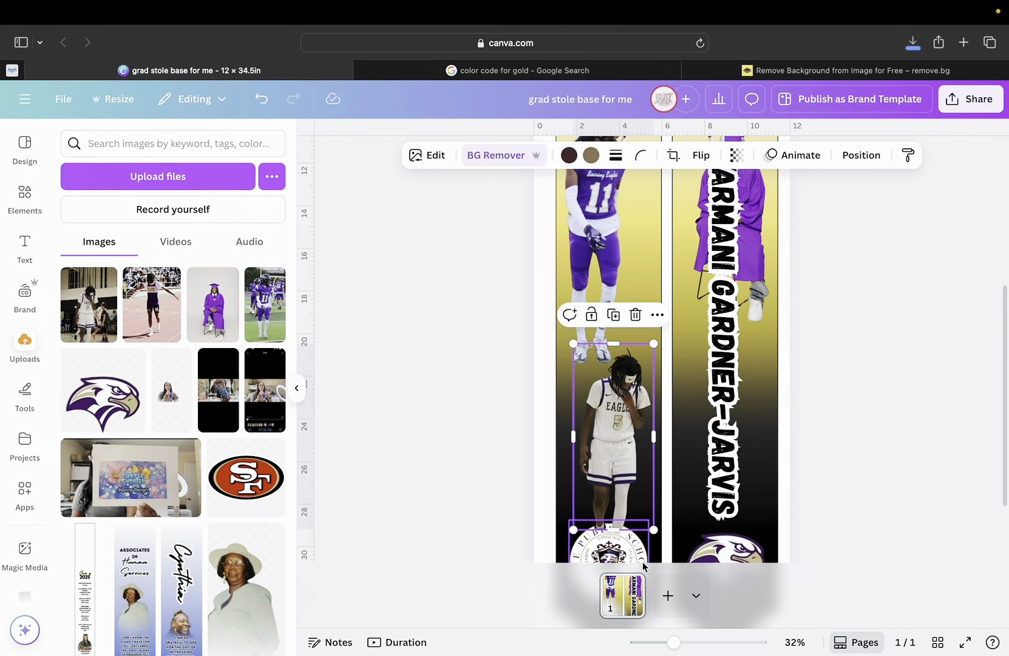
pyautogui.scroll(5, 643, 565)
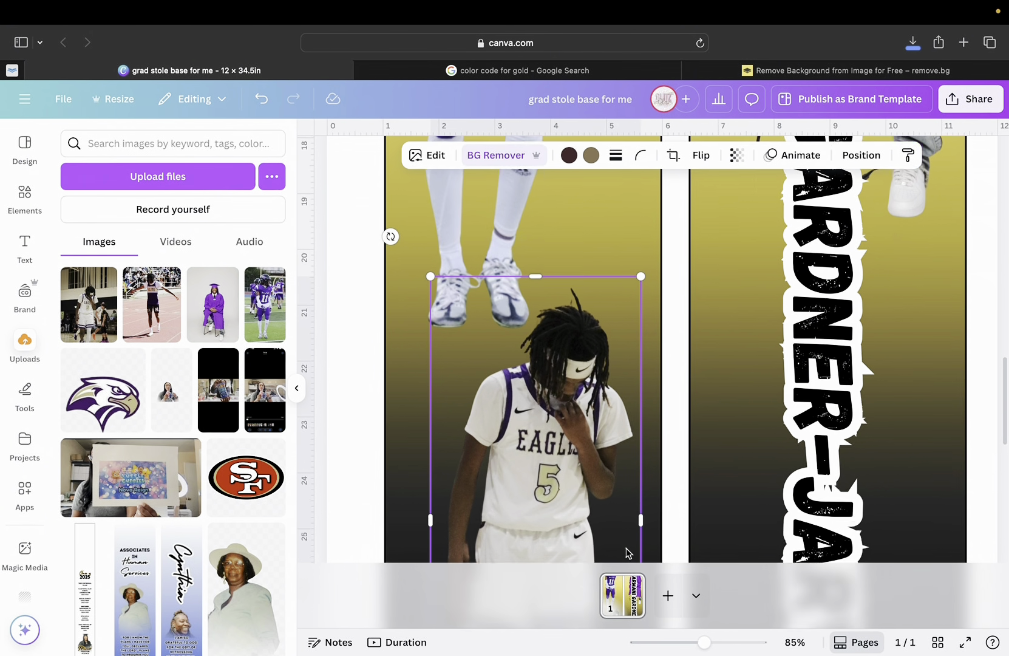
pyautogui.scroll(-2, 626, 552)
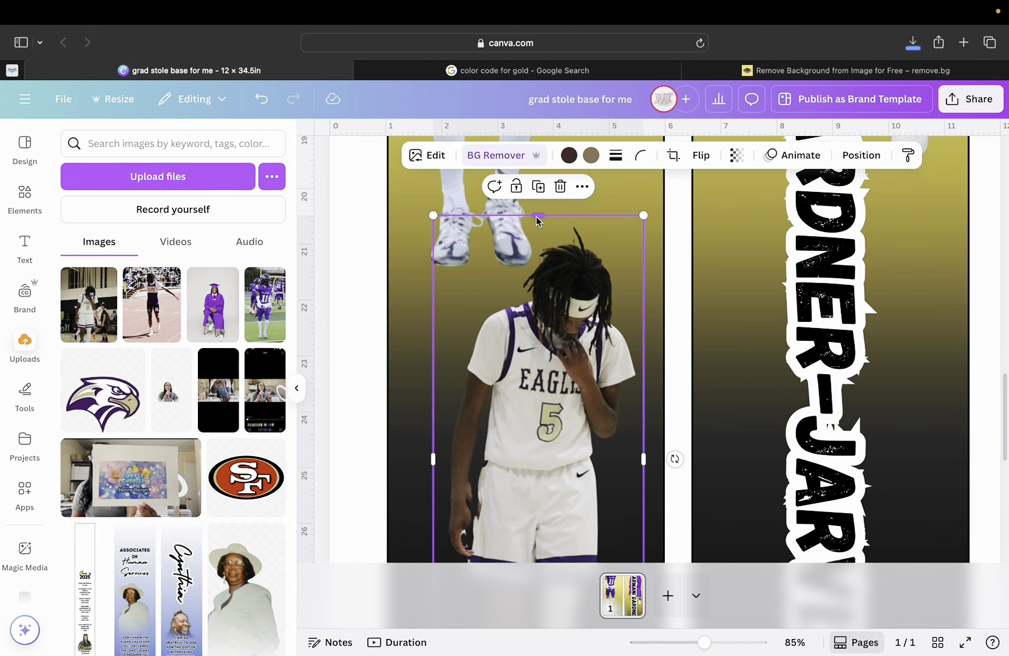
# Trim the basketball cutout to about 3.4 × 8.6 and move it to the top of the left stole.
pyautogui.moveTo(537, 217); pyautogui.dragTo(538, 226)
pyautogui.scroll(-2, 594, 389)
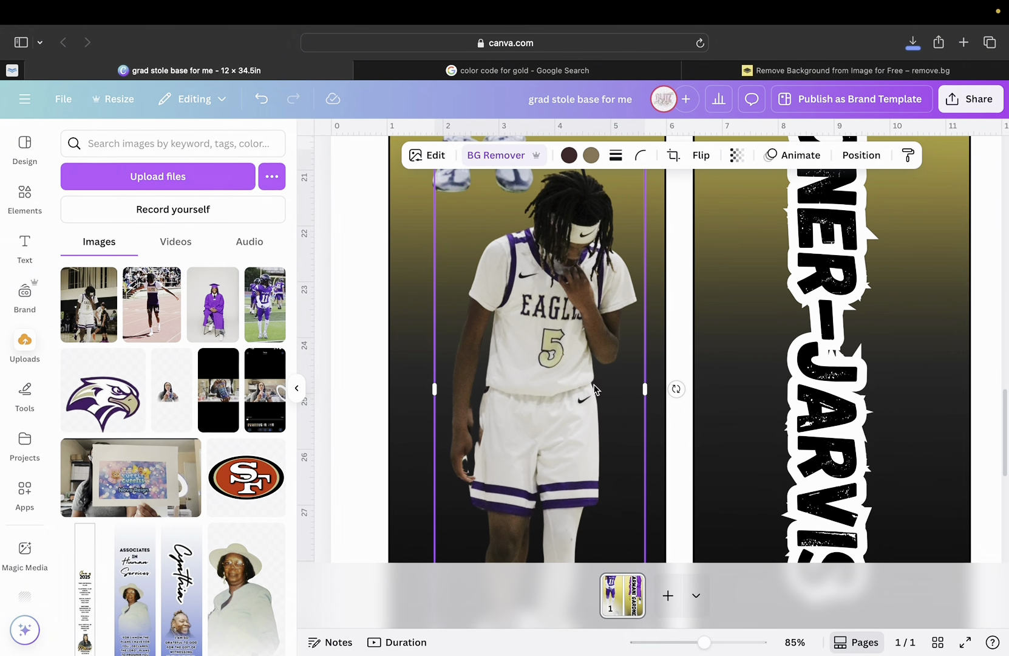
pyautogui.moveTo(642, 388); pyautogui.dragTo(637, 388)
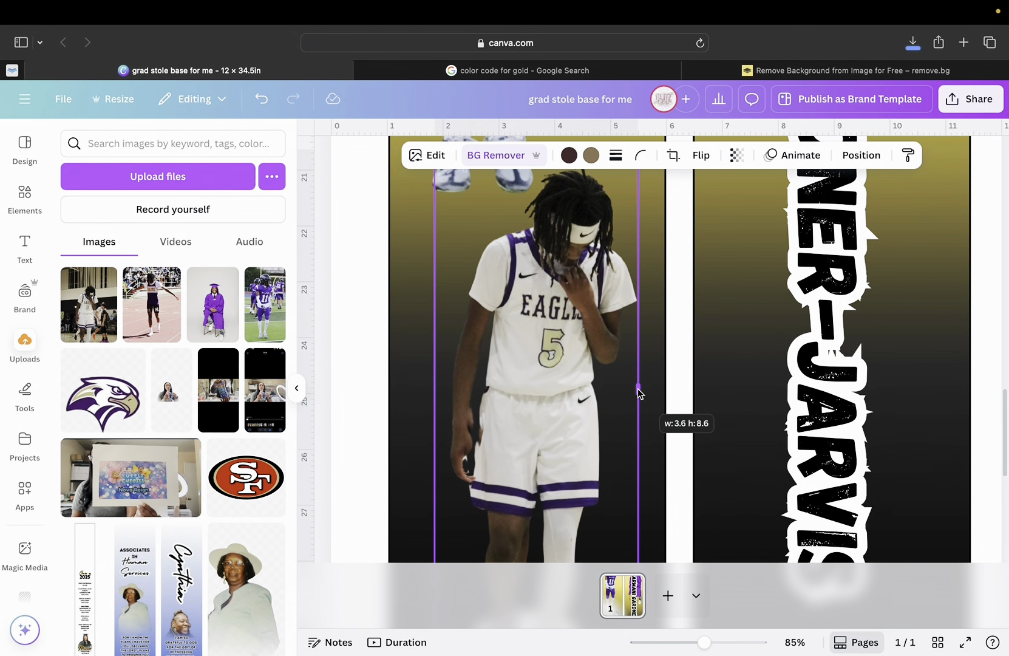
pyautogui.moveTo(436, 390); pyautogui.dragTo(450, 392)
pyautogui.scroll(-3, 547, 395)
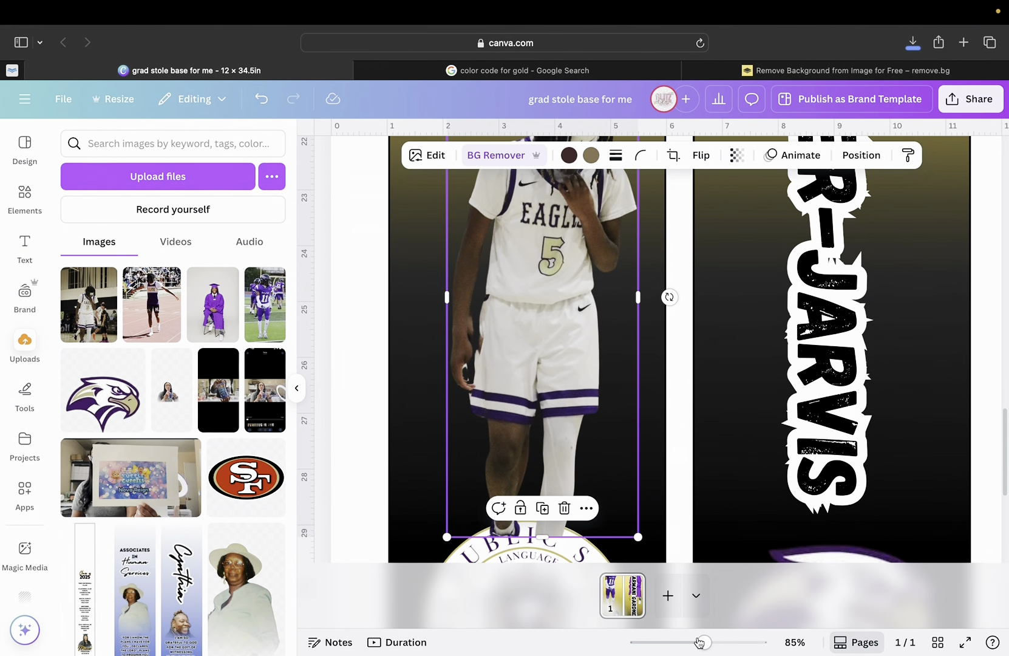
pyautogui.moveTo(686, 643)
pyautogui.mouseDown()
pyautogui.moveTo(649, 643)
pyautogui.moveTo(666, 643)
pyautogui.mouseUp()
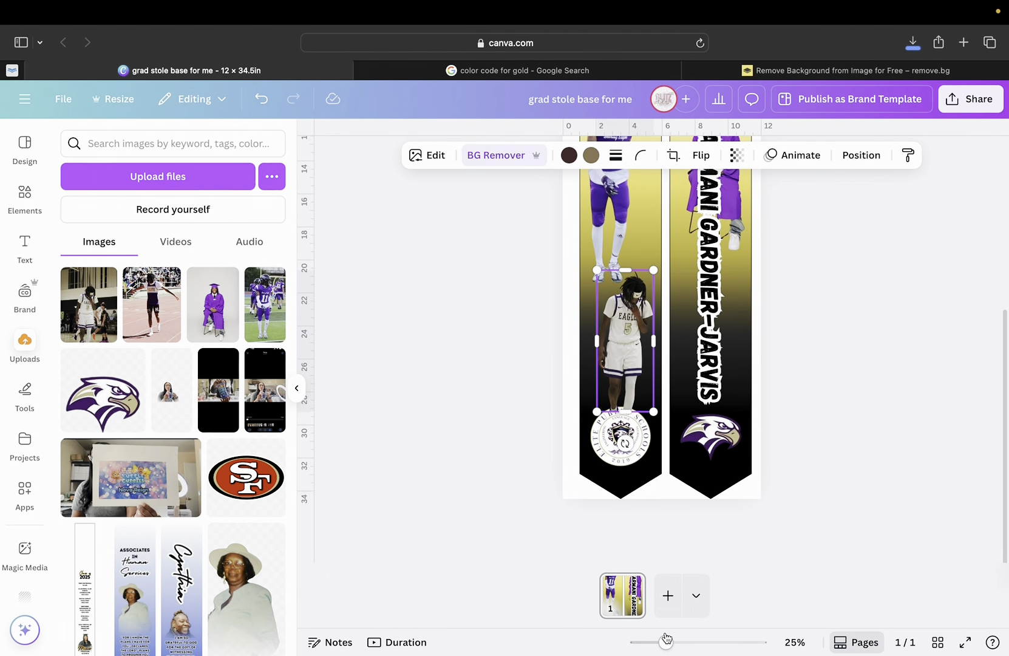
pyautogui.scroll(2, 641, 458)
pyautogui.moveTo(634, 421); pyautogui.dragTo(633, 265)
# Move the graduation photo into the lower left stole and narrow it slightly.
pyautogui.click(737, 231)
pyautogui.moveTo(736, 231); pyautogui.dragTo(619, 437)
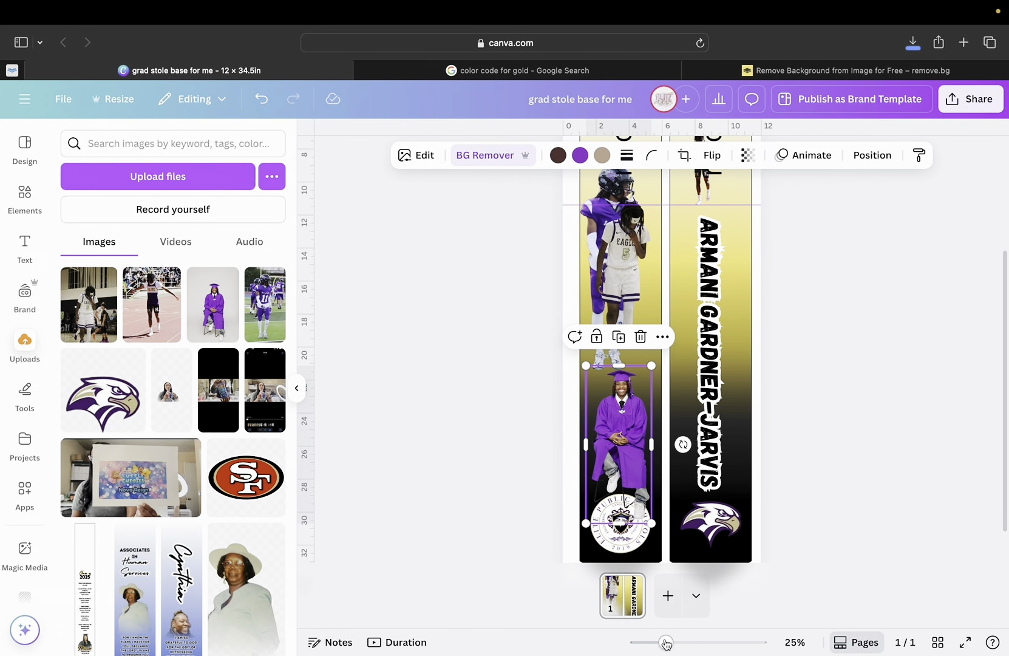
pyautogui.moveTo(666, 643)
pyautogui.mouseDown()
pyautogui.moveTo(651, 643)
pyautogui.moveTo(661, 642)
pyautogui.mouseUp()
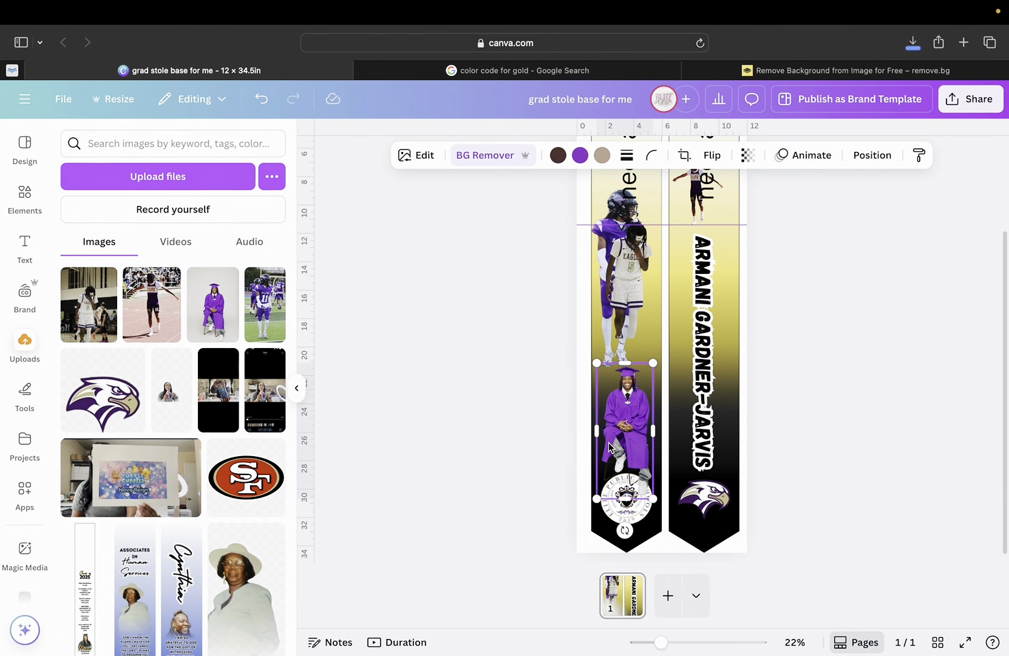
pyautogui.moveTo(654, 436); pyautogui.dragTo(652, 439)
pyautogui.moveTo(661, 641); pyautogui.dragTo(702, 642)
pyautogui.scroll(-10, 456, 391)
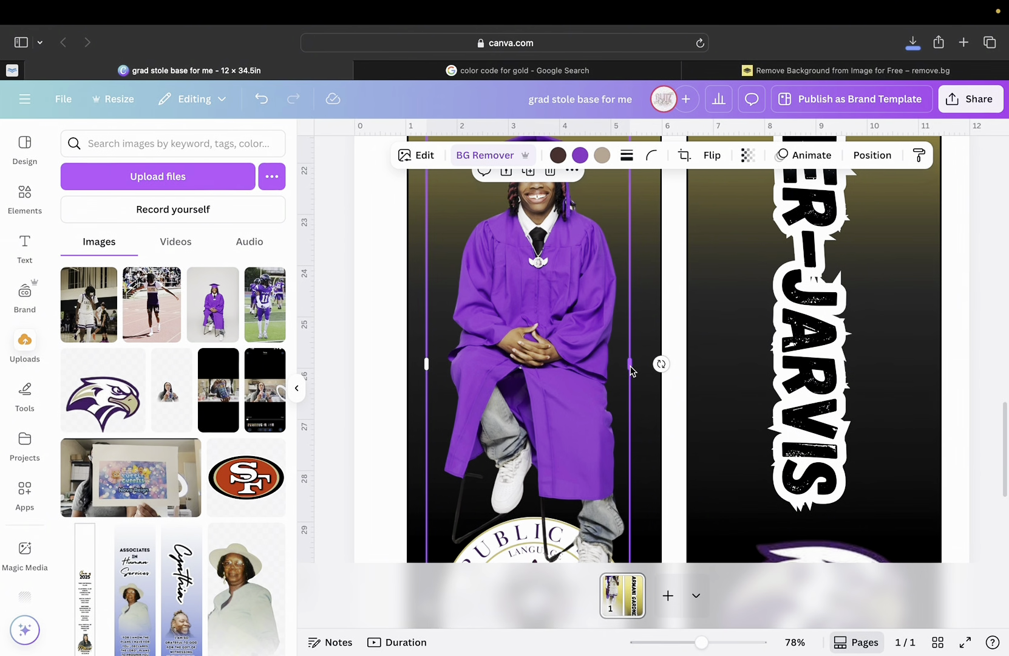
pyautogui.moveTo(628, 368); pyautogui.dragTo(627, 368)
# Trim the graduation cutout's left side to about 3.6 × 9.6, then zoom out to 20% to see both stoles.
pyautogui.scroll(-2, 626, 395)
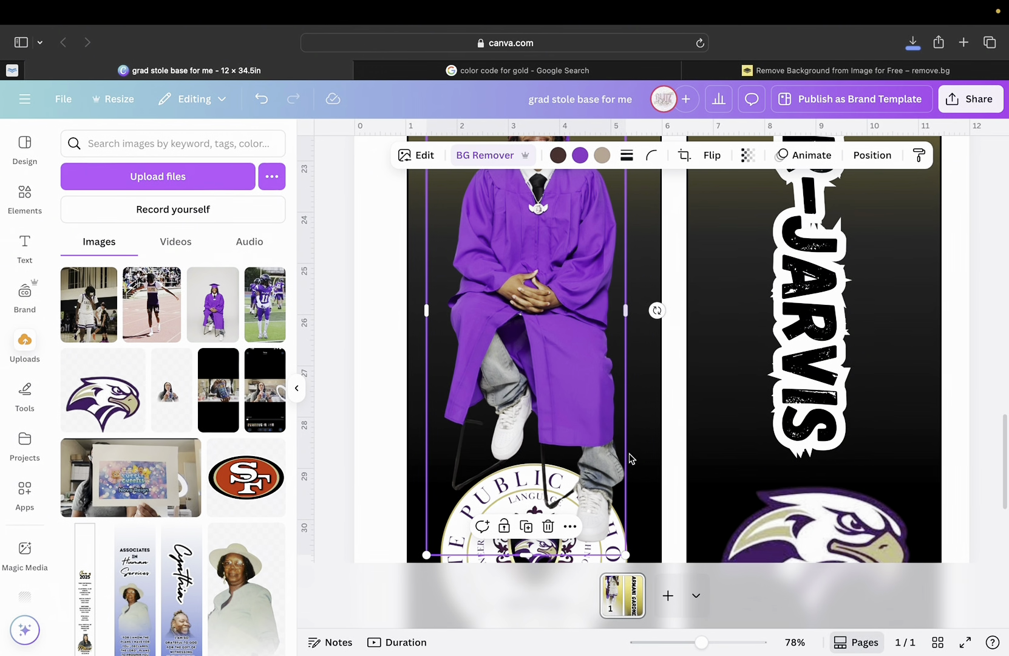
pyautogui.scroll(4, 543, 416)
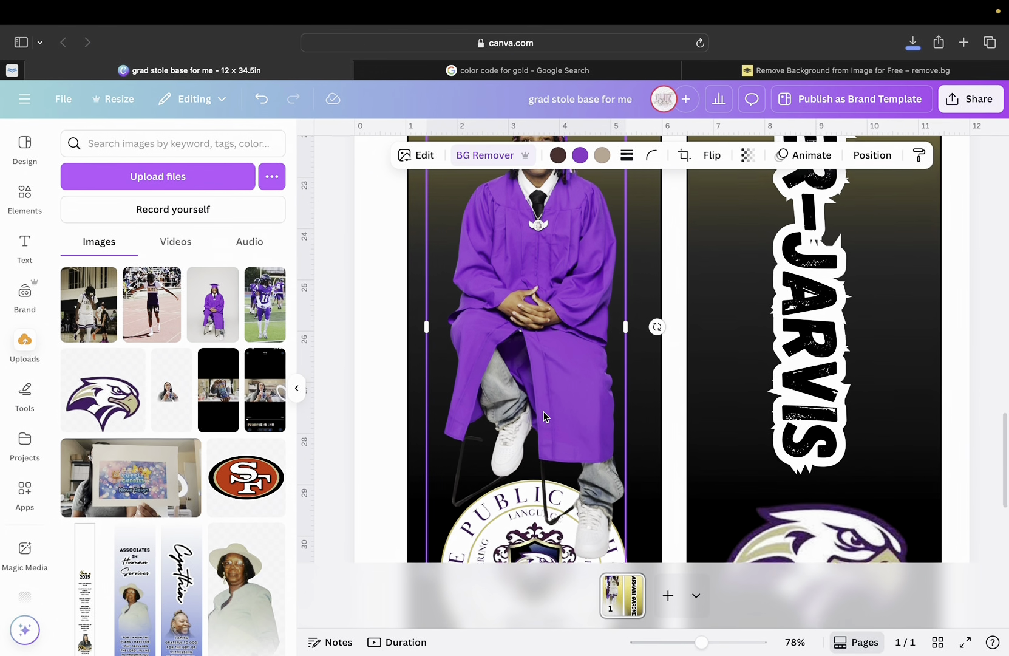
pyautogui.scroll(-1, 543, 416)
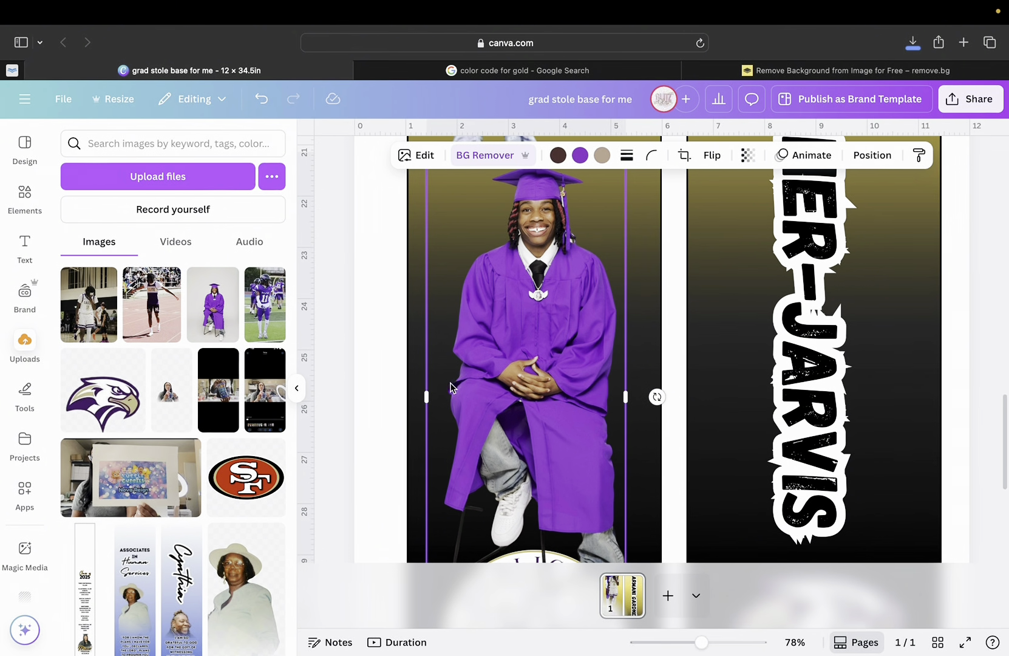
pyautogui.scroll(-4, 427, 401)
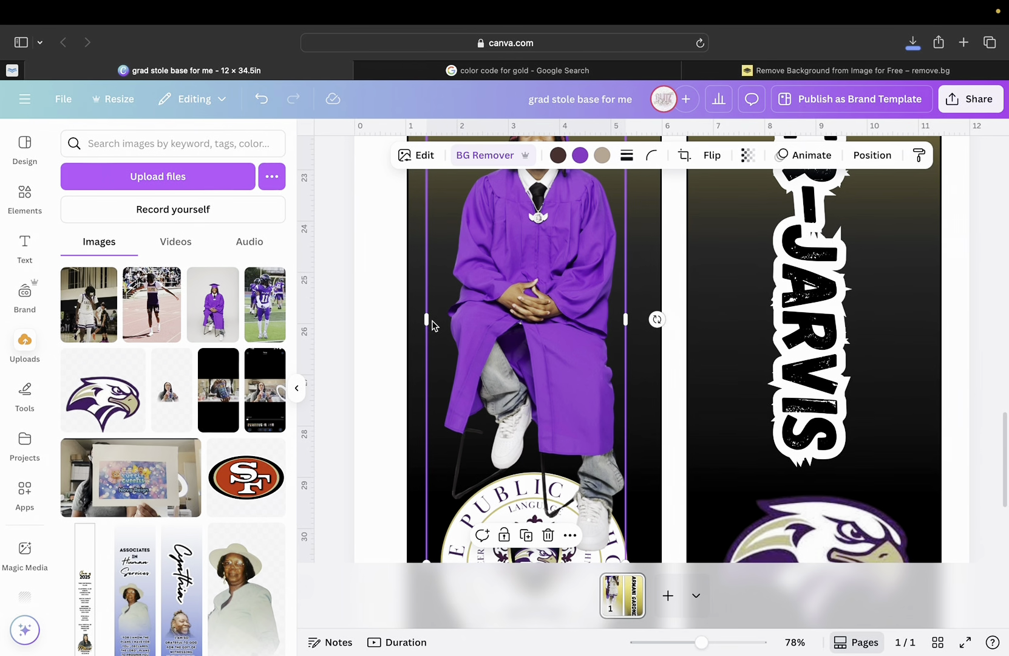
pyautogui.moveTo(427, 322); pyautogui.dragTo(444, 326)
pyautogui.click(415, 371)
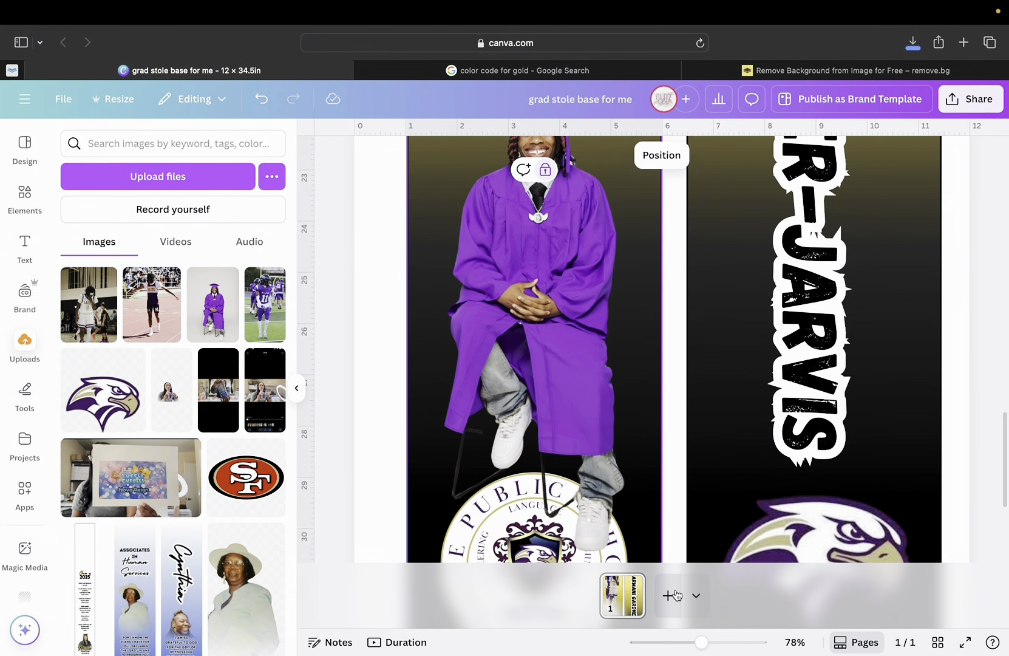
pyautogui.moveTo(702, 648); pyautogui.dragTo(659, 650)
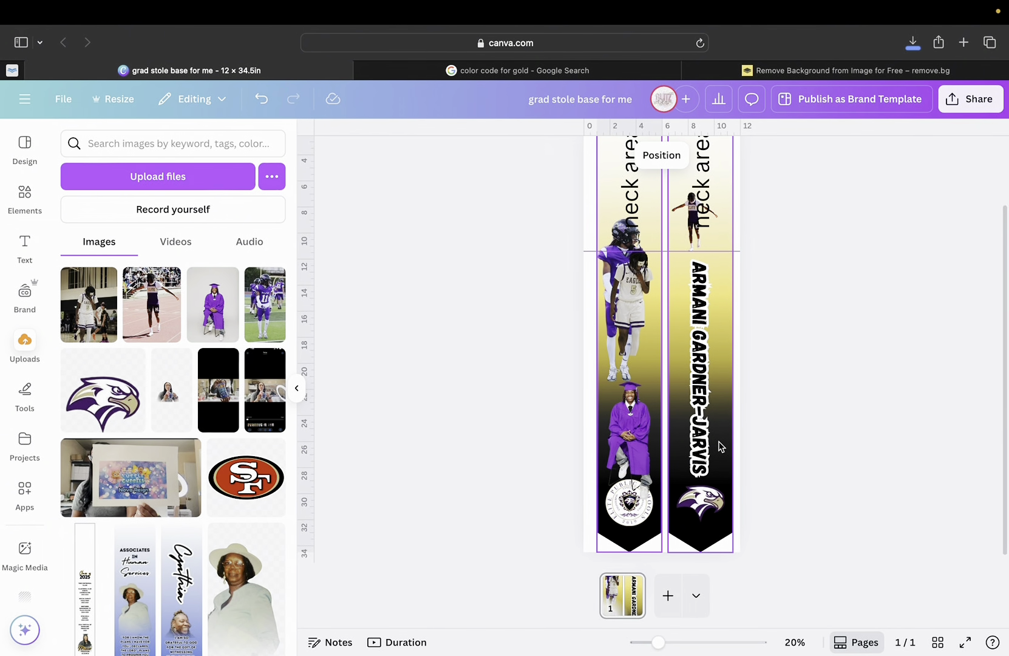
# Try the basketball player on the right panel, move it back, and shift the vertical name right.
pyautogui.scroll(2, 719, 447)
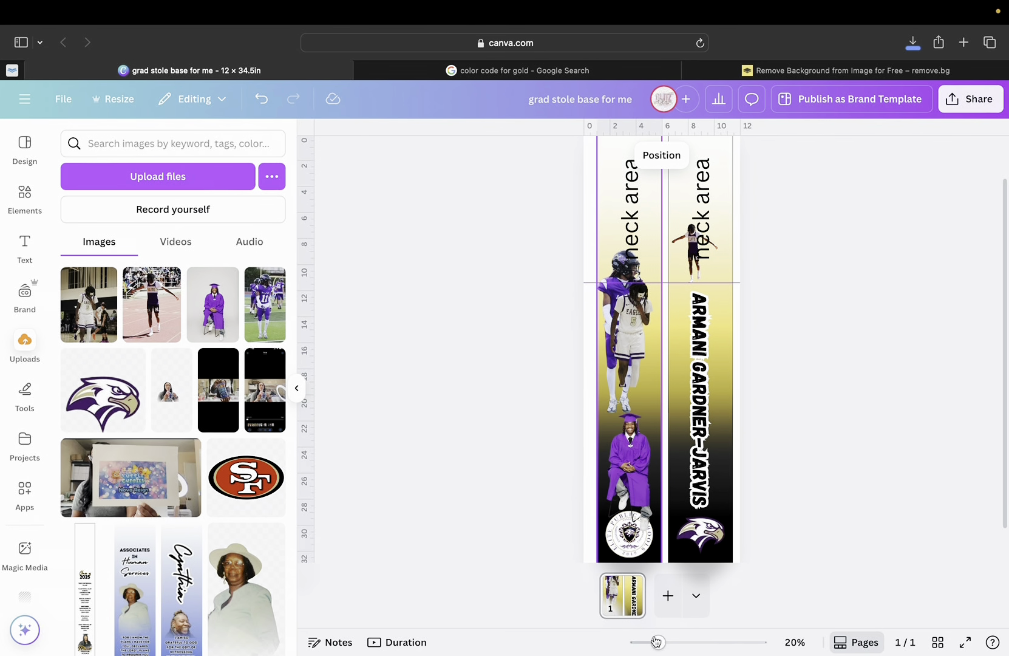
pyautogui.moveTo(658, 649); pyautogui.dragTo(677, 649)
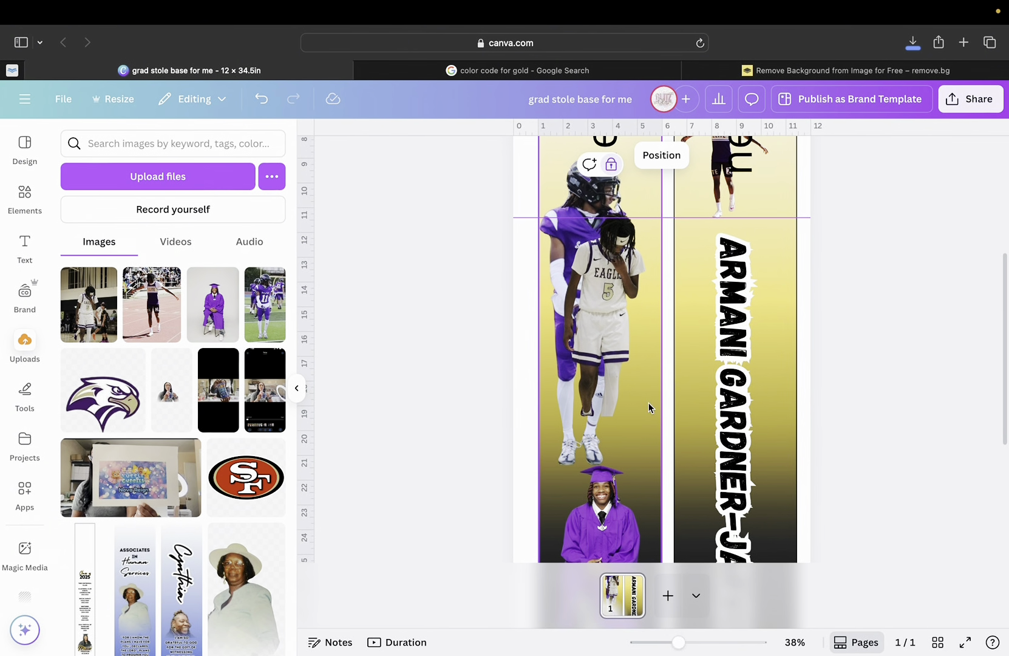
pyautogui.moveTo(617, 362); pyautogui.dragTo(719, 369)
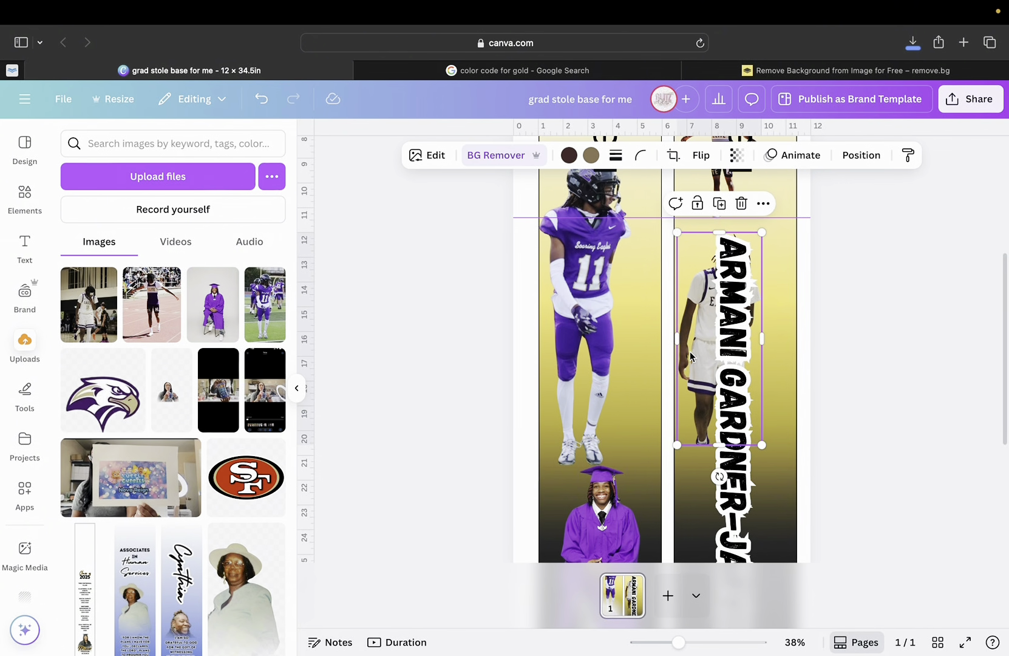
pyautogui.moveTo(691, 356); pyautogui.dragTo(598, 369)
pyautogui.scroll(-3, 638, 421)
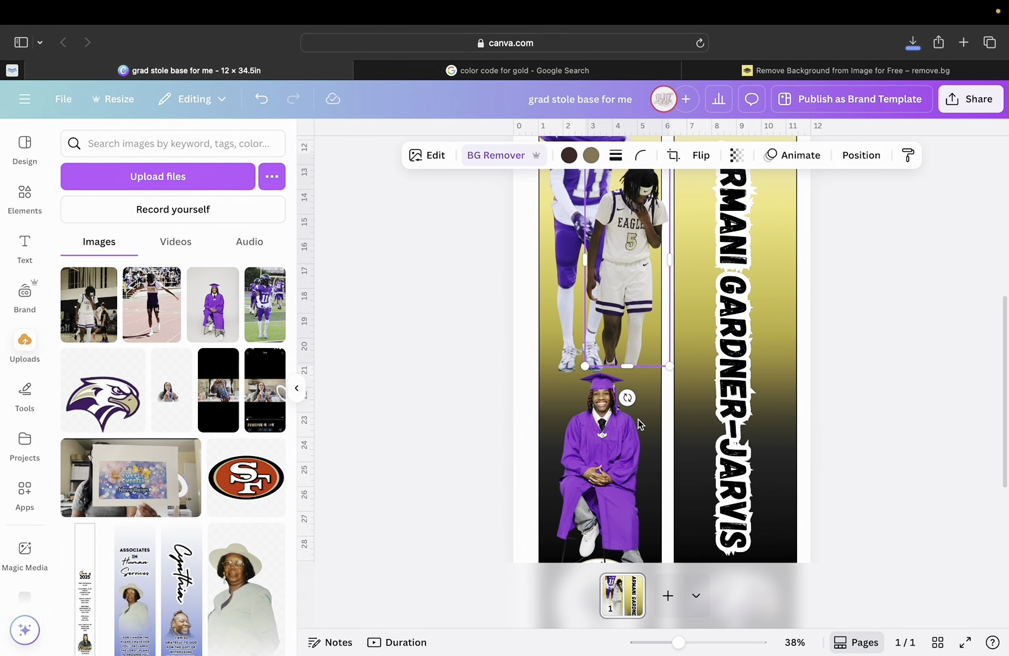
pyautogui.scroll(3, 638, 424)
pyautogui.click(735, 359)
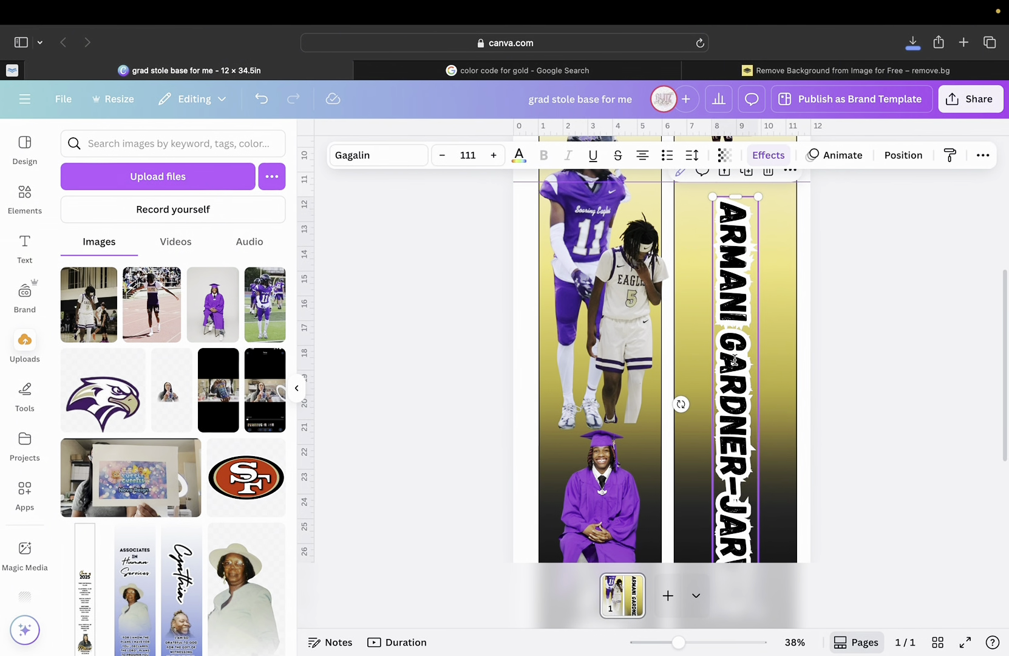
pyautogui.moveTo(734, 360); pyautogui.dragTo(755, 364)
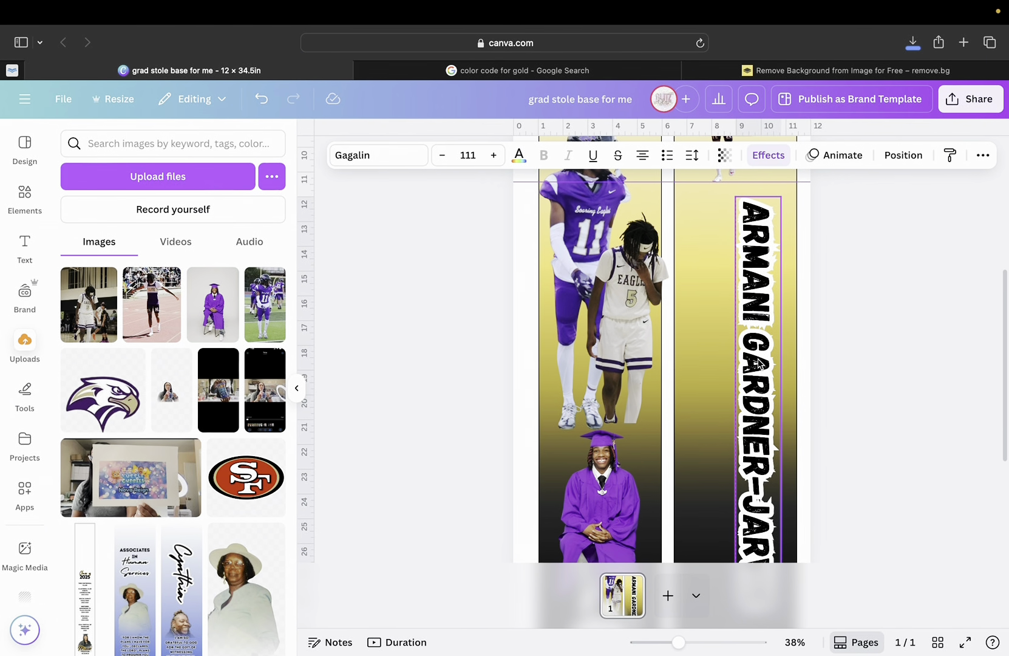
pyautogui.scroll(-5, 756, 377)
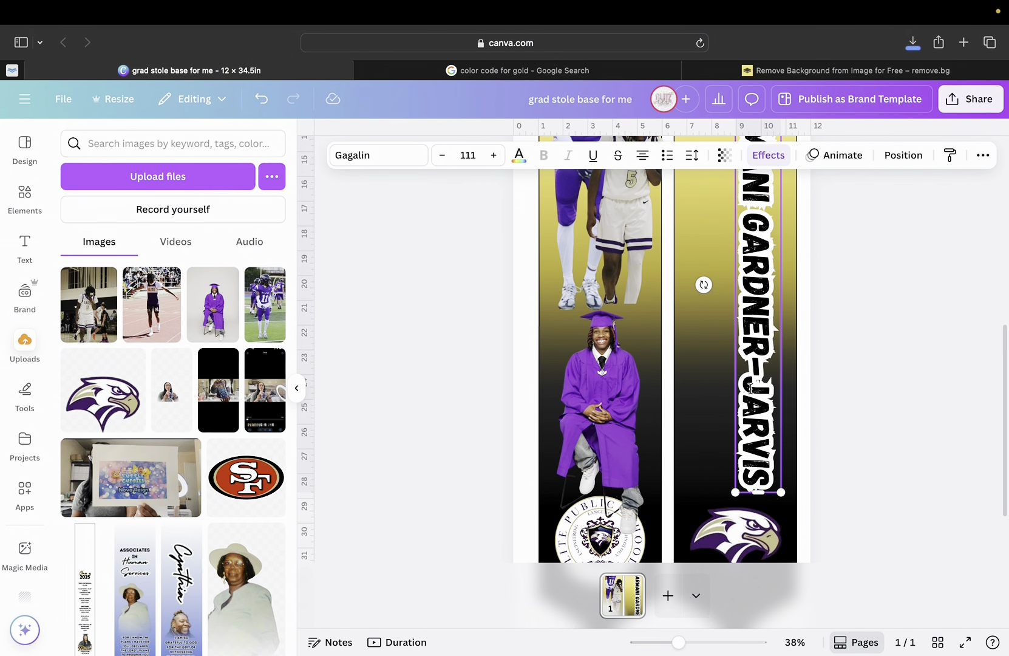
pyautogui.scroll(6, 751, 388)
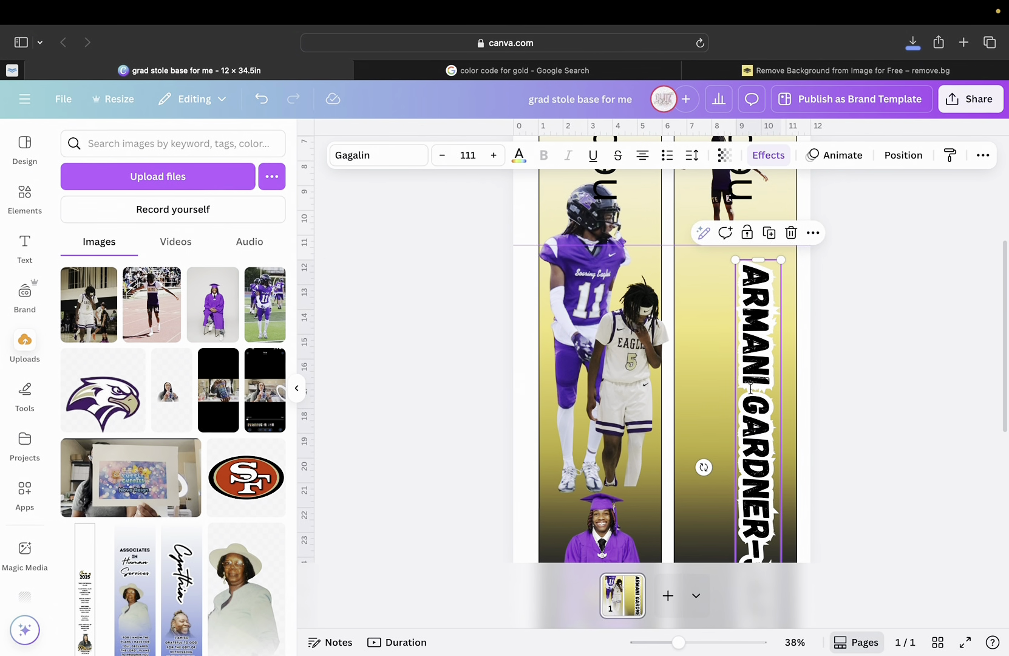
pyautogui.scroll(-2, 751, 388)
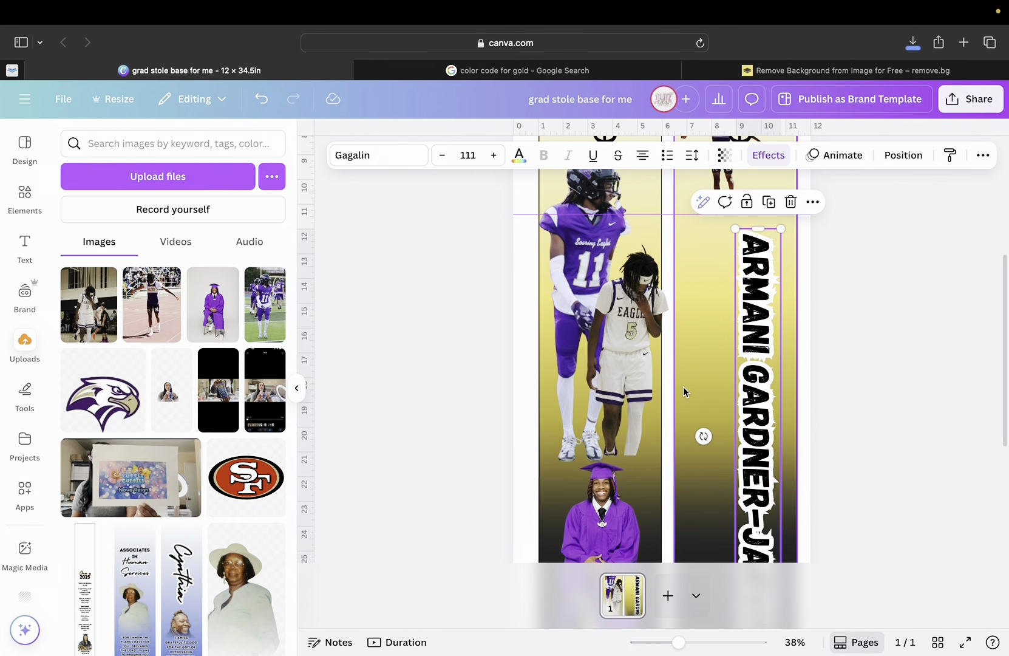
# Move the #5 player down the left panel, bring #11 onto the right panel, and shorten the name.
pyautogui.click(615, 381)
pyautogui.moveTo(629, 351); pyautogui.dragTo(606, 478)
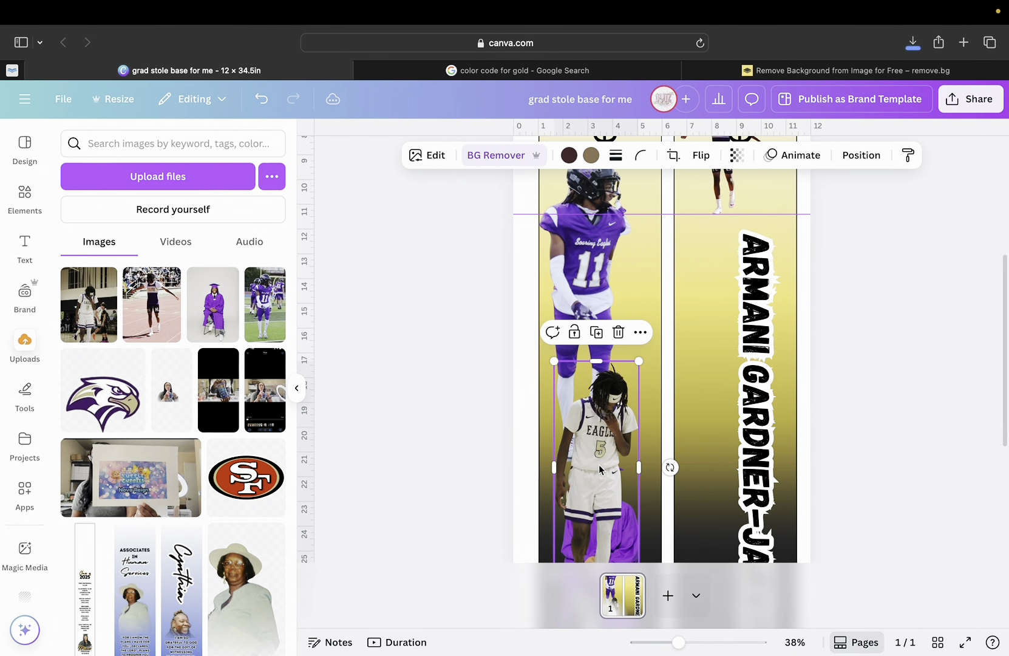
pyautogui.moveTo(574, 288); pyautogui.dragTo(705, 407)
pyautogui.click(768, 433)
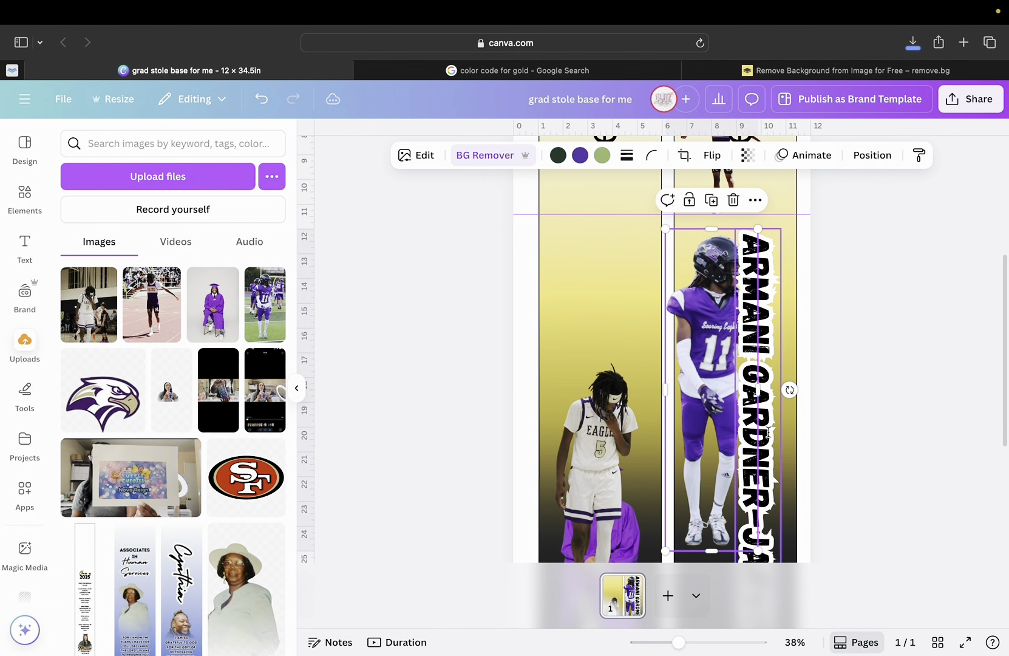
pyautogui.scroll(-4, 771, 443)
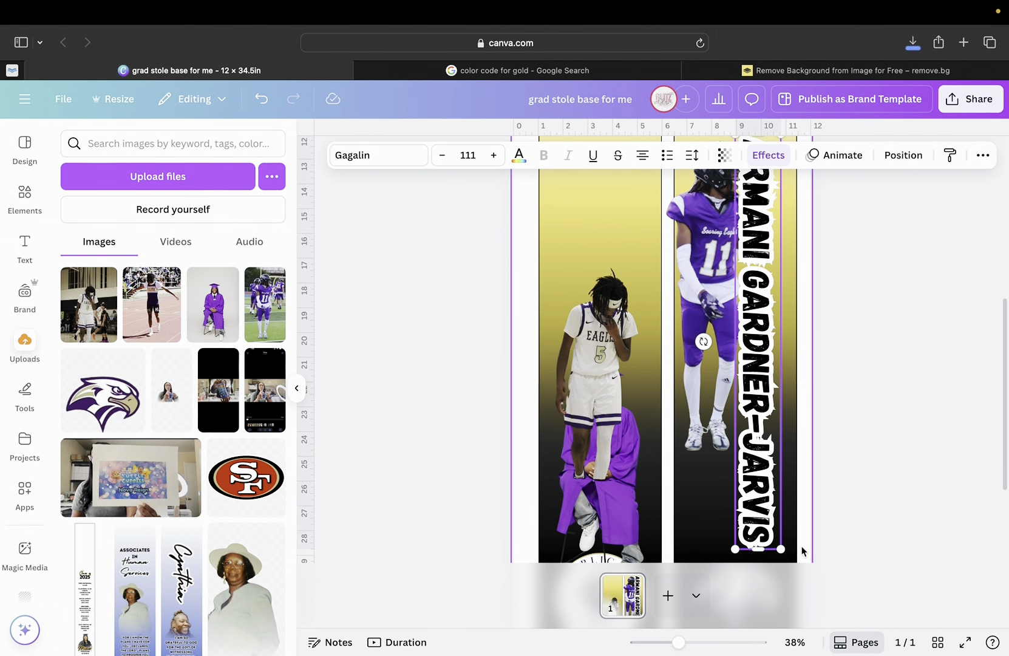
pyautogui.moveTo(782, 551); pyautogui.dragTo(775, 492)
pyautogui.moveTo(748, 426); pyautogui.dragTo(757, 428)
pyautogui.scroll(3, 758, 428)
# Shrink the football player beside the name and place a shrunken basketball player beneath it.
pyautogui.click(758, 428)
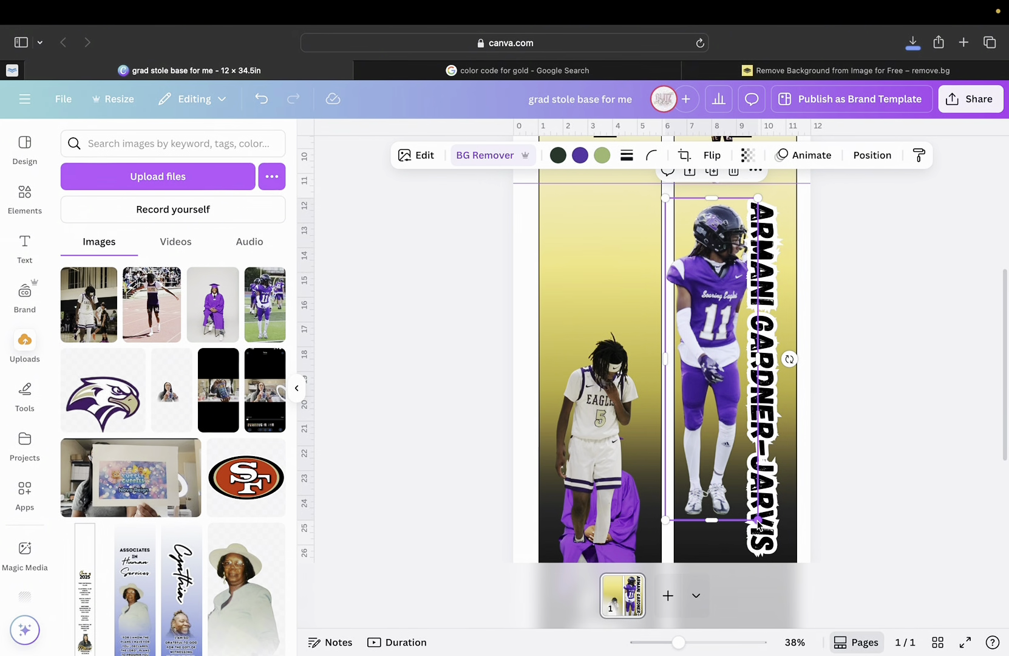
pyautogui.moveTo(757, 521); pyautogui.dragTo(728, 419)
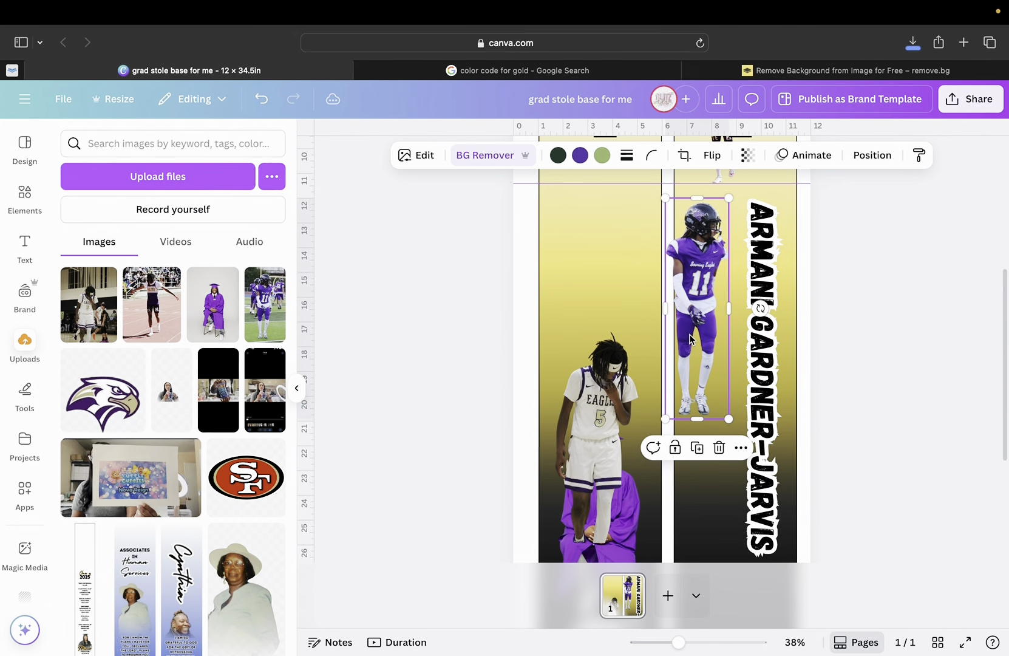
pyautogui.moveTo(689, 338); pyautogui.dragTo(759, 359)
pyautogui.scroll(-3, 758, 384)
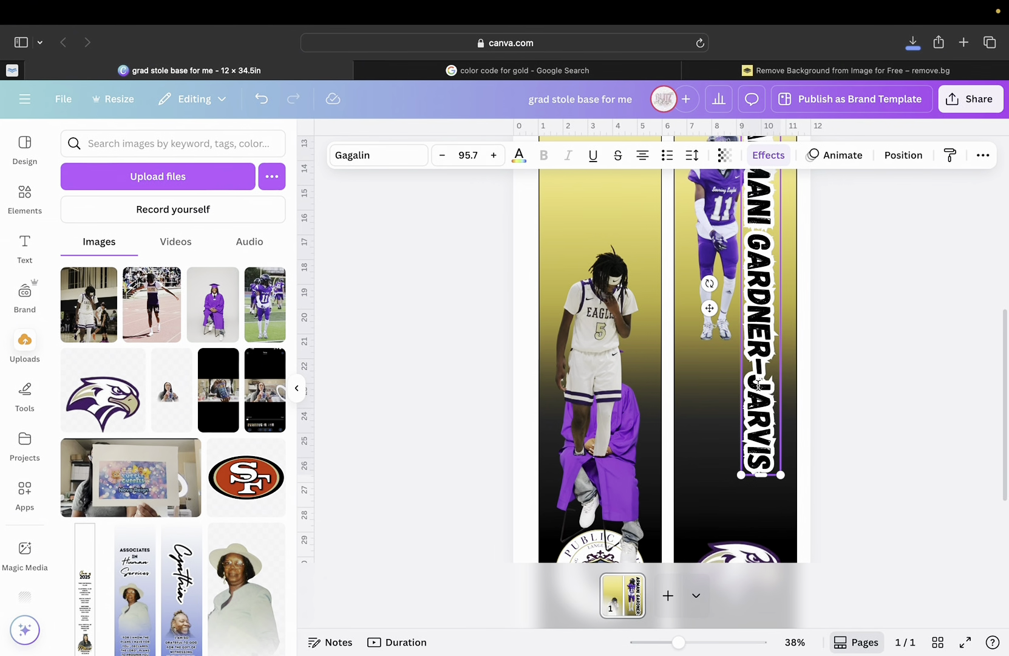
pyautogui.scroll(2, 759, 384)
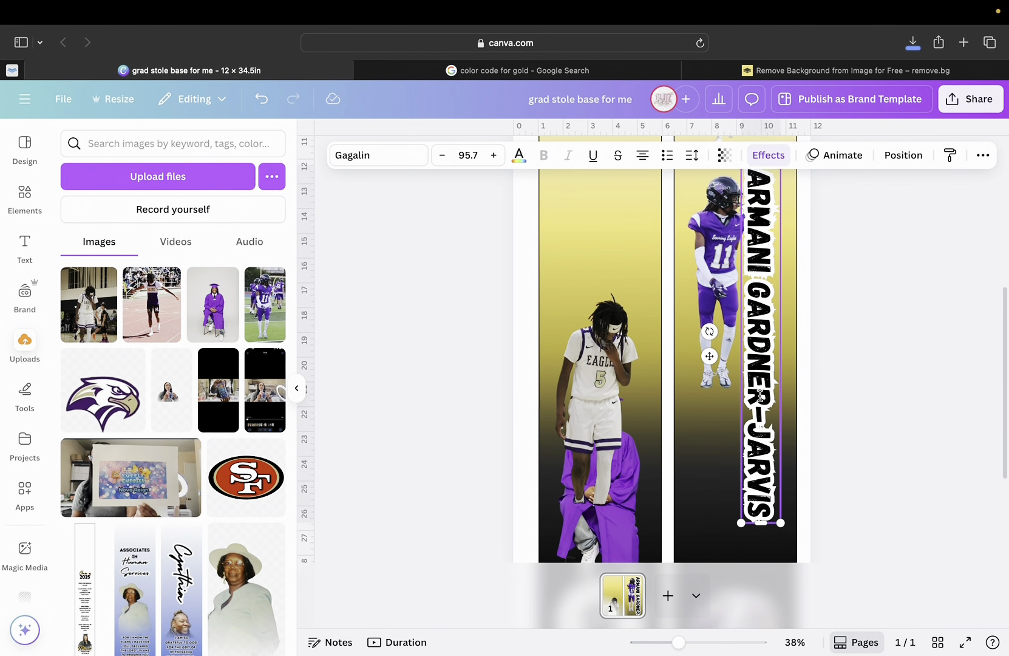
pyautogui.scroll(-4, 760, 389)
pyautogui.scroll(1, 760, 395)
pyautogui.moveTo(591, 313); pyautogui.dragTo(710, 366)
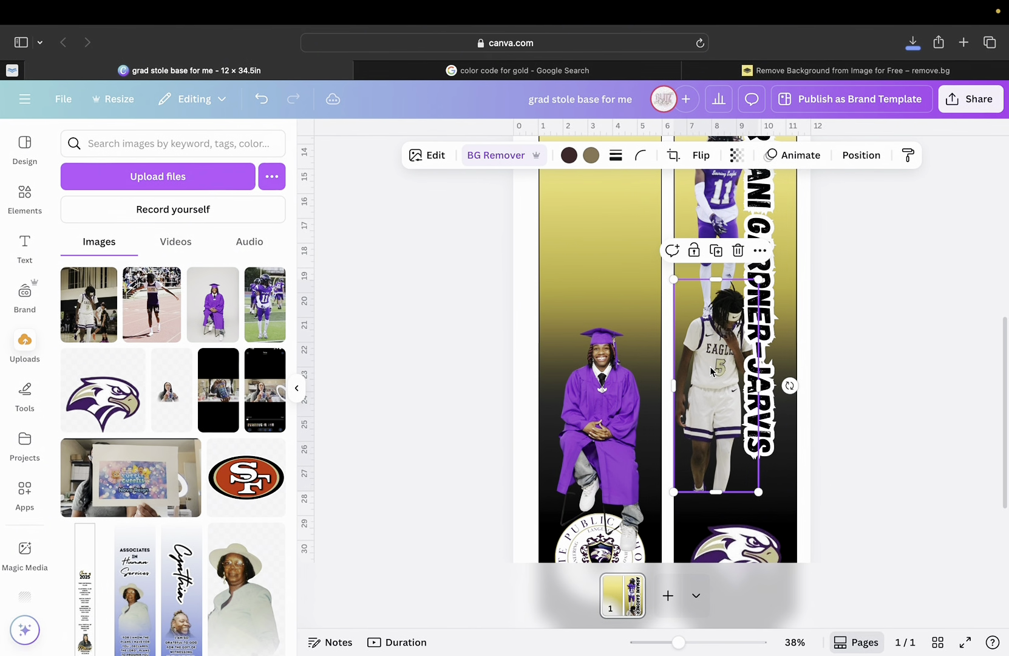
pyautogui.moveTo(758, 492); pyautogui.dragTo(736, 452)
pyautogui.moveTo(706, 389); pyautogui.dragTo(707, 418)
pyautogui.click(707, 418)
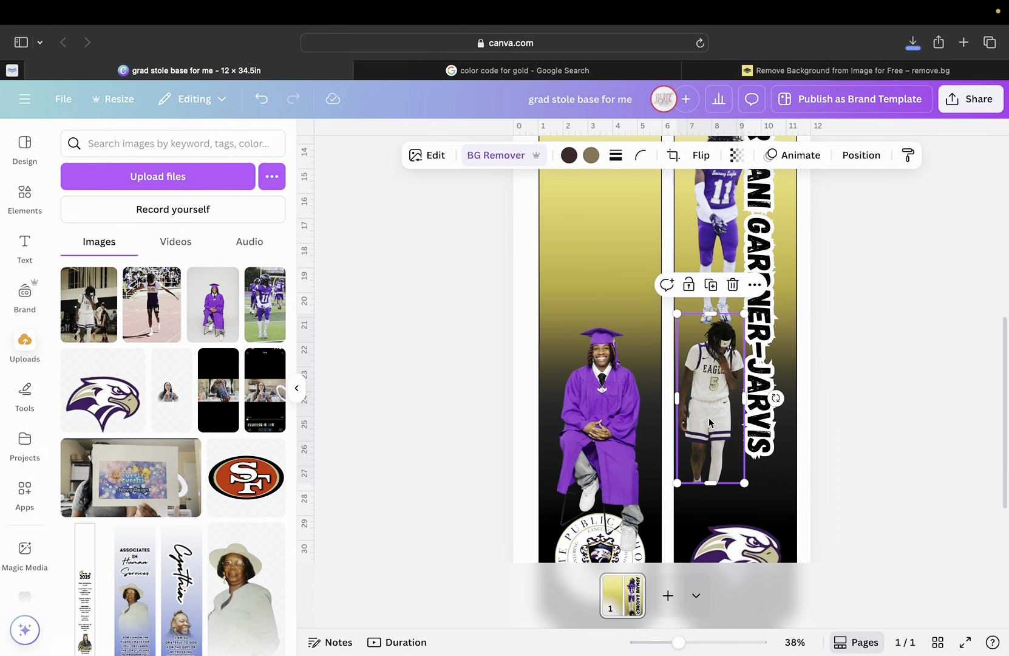
# Raise the graduation photo higher up the left panel.
pyautogui.scroll(3, 709, 417)
pyautogui.scroll(-2, 709, 419)
pyautogui.click(622, 455)
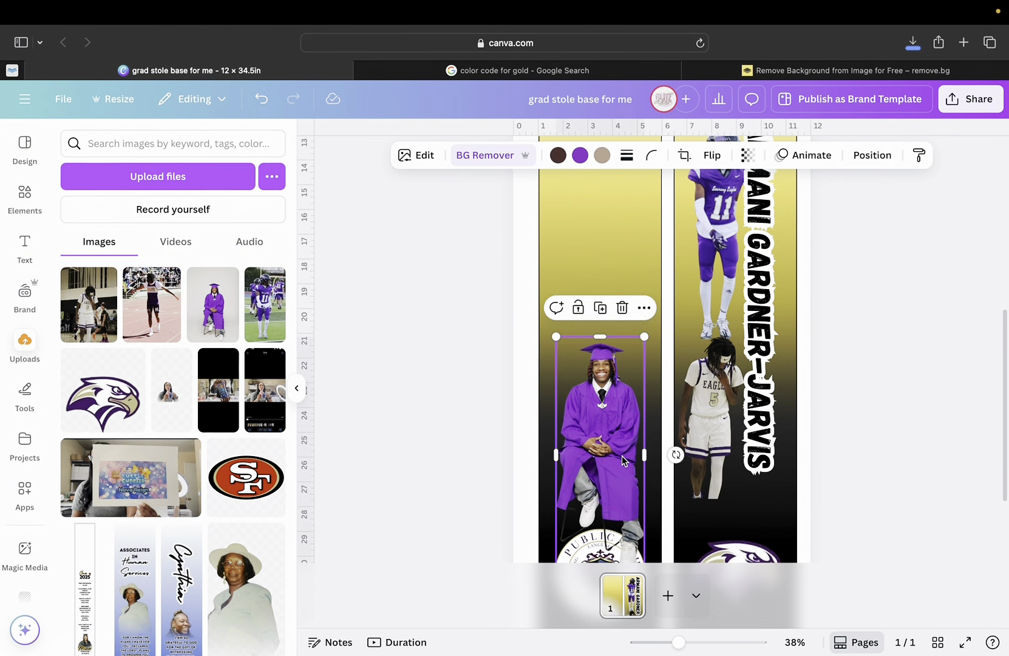
pyautogui.moveTo(622, 456); pyautogui.dragTo(609, 350)
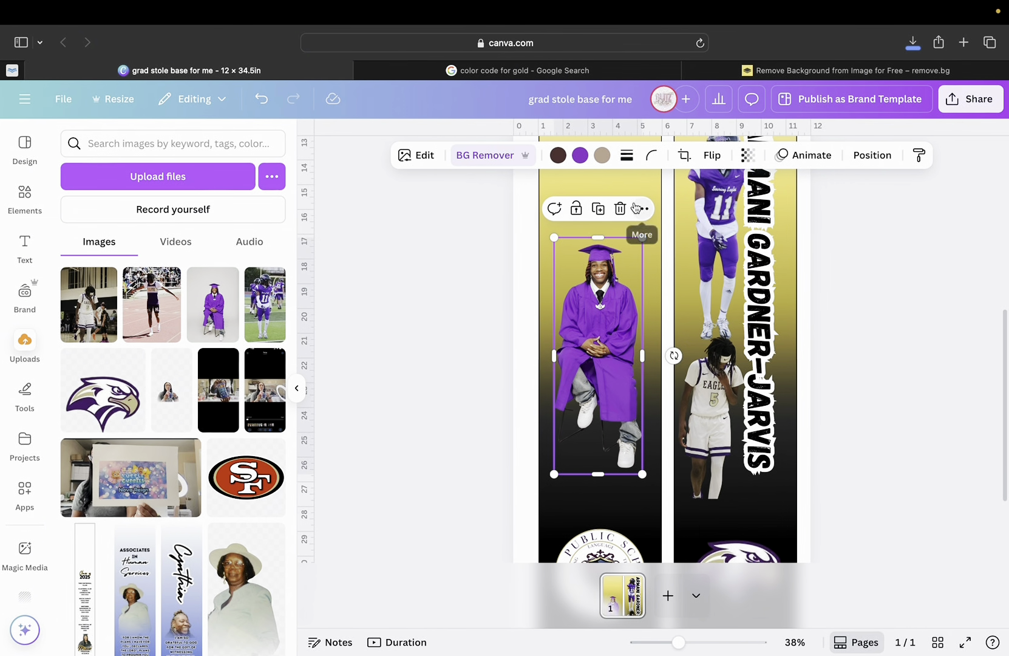
# Try a Glow with adjusted size and blur on the graduation cutout, then switch to a Drop shadow.
pyautogui.click(419, 156)
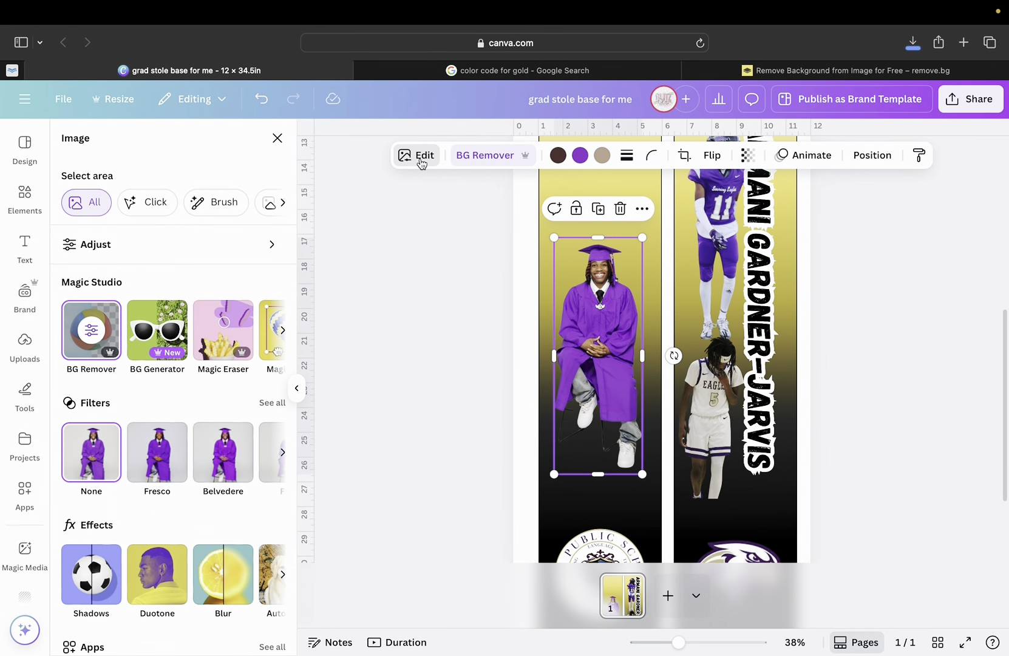
pyautogui.hscroll(5, 216, 340)
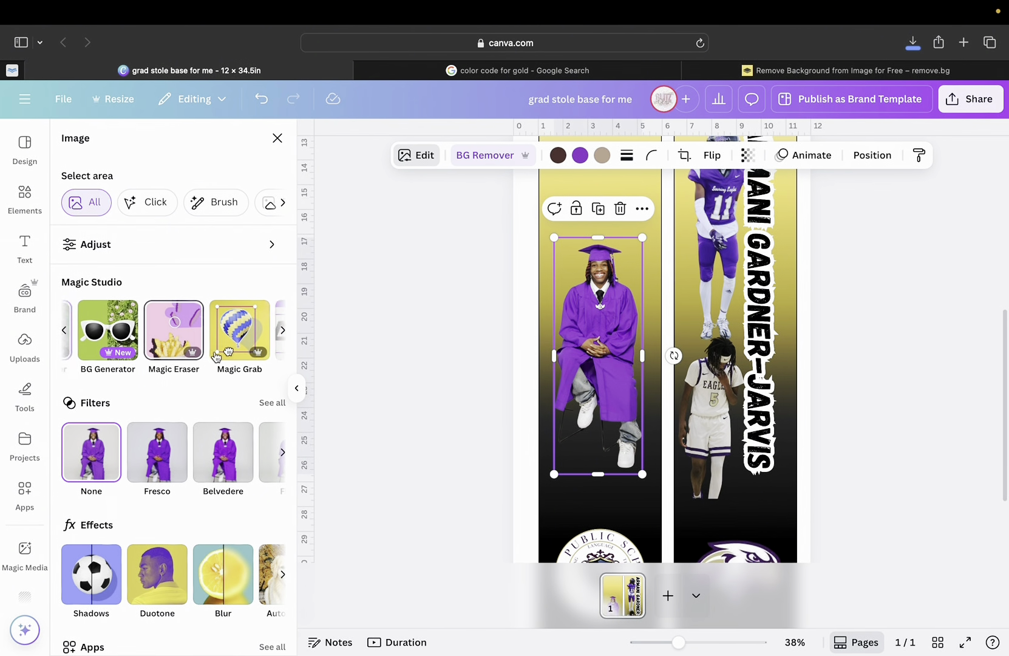
pyautogui.hscroll(-5, 215, 357)
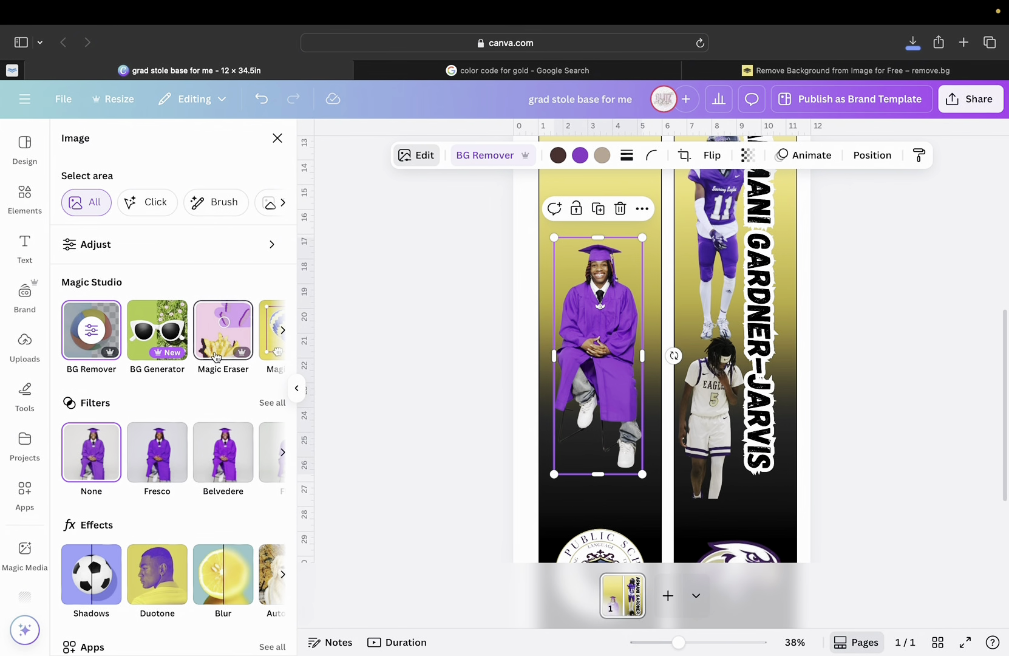
pyautogui.scroll(-2, 216, 357)
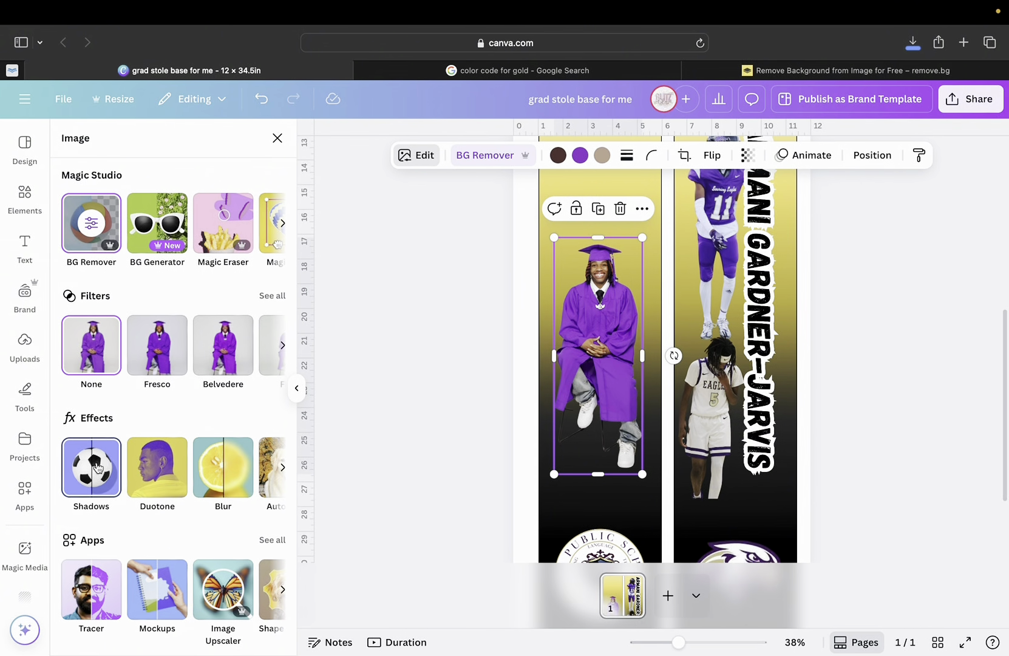
pyautogui.click(93, 482)
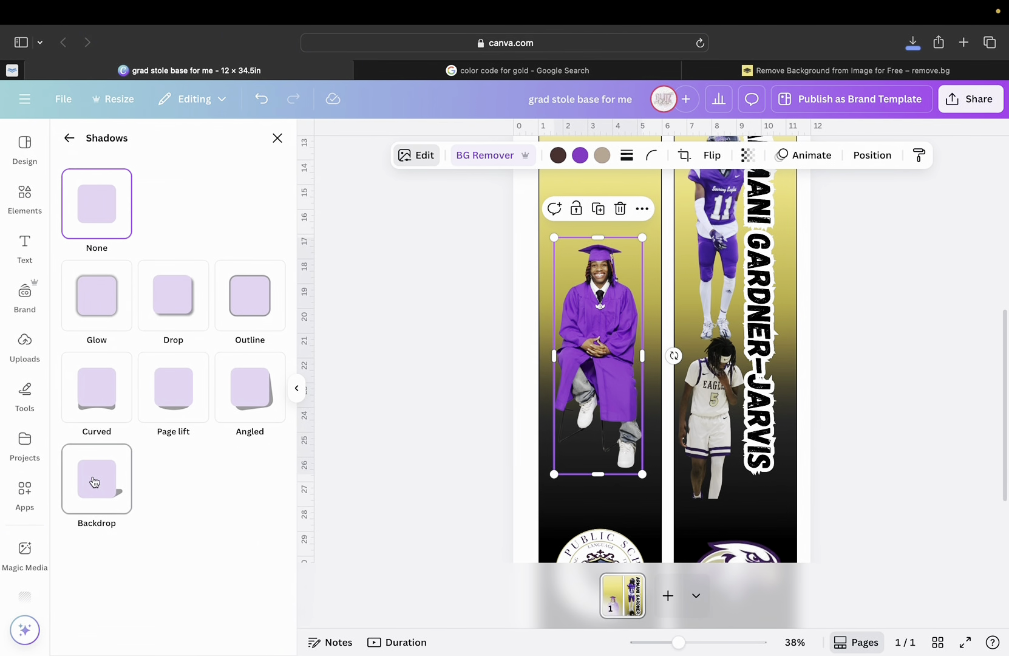
pyautogui.click(109, 312)
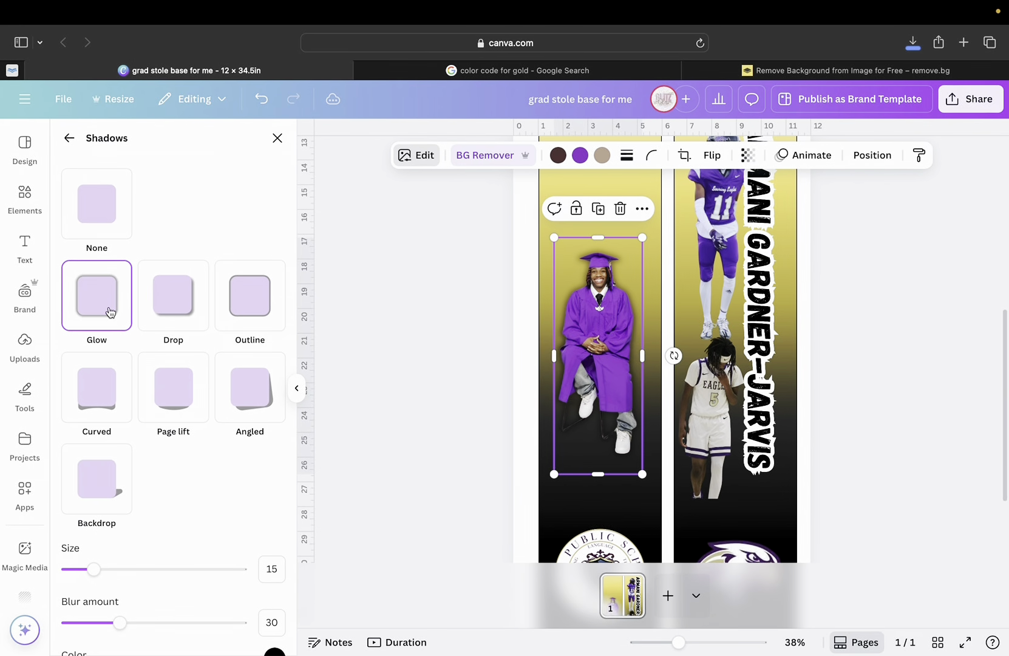
pyautogui.moveTo(93, 569); pyautogui.dragTo(119, 546)
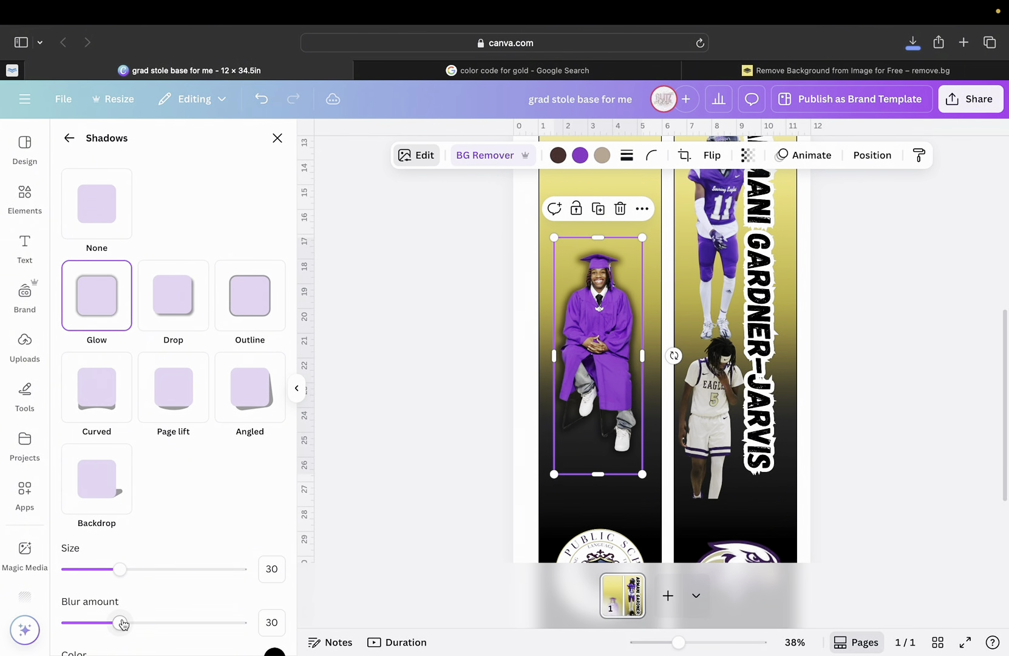
pyautogui.moveTo(119, 623); pyautogui.dragTo(85, 629)
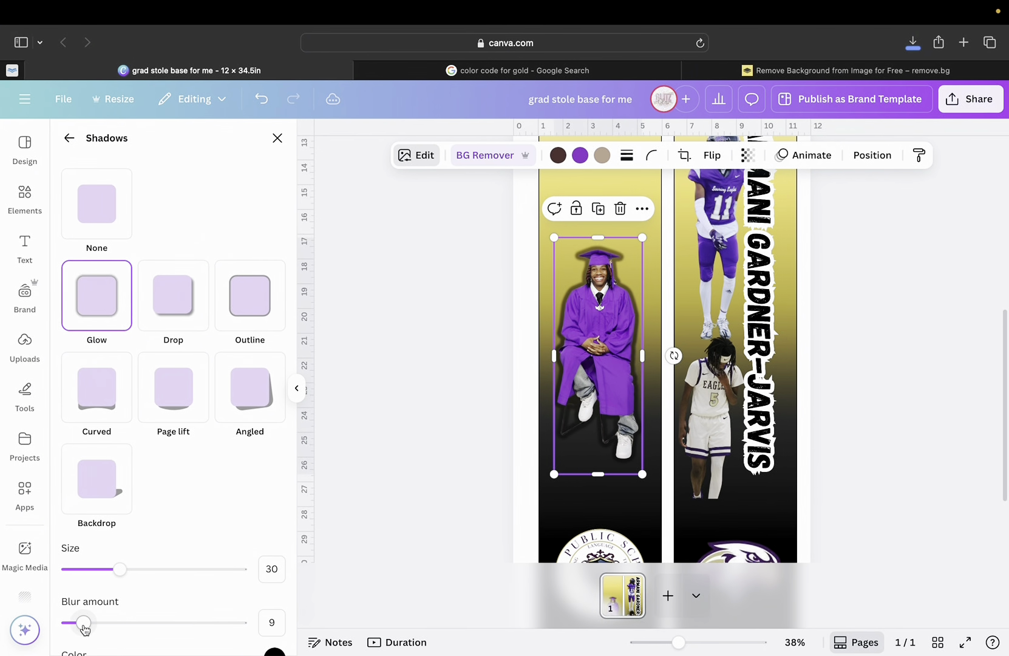
pyautogui.moveTo(122, 571)
pyautogui.mouseDown()
pyautogui.moveTo(97, 571)
pyautogui.moveTo(247, 585)
pyautogui.moveTo(121, 569)
pyautogui.moveTo(226, 568)
pyautogui.moveTo(107, 569)
pyautogui.mouseUp()
pyautogui.click(170, 291)
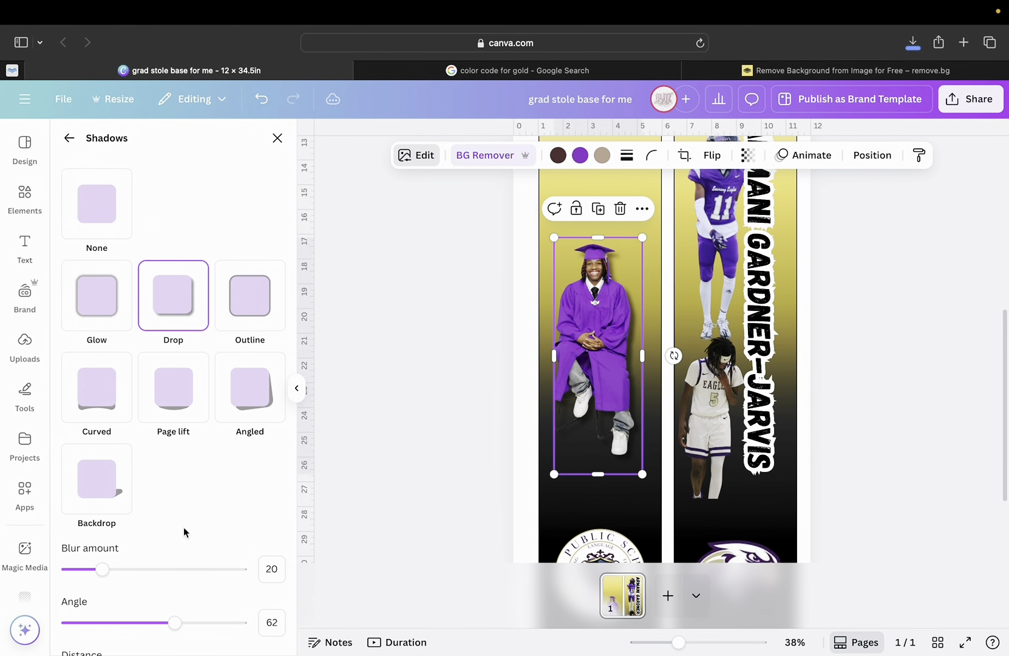
# Adjust the cap-and-gown photo's Drop shadow angle, distance, intensity and blur.
pyautogui.scroll(-4, 178, 531)
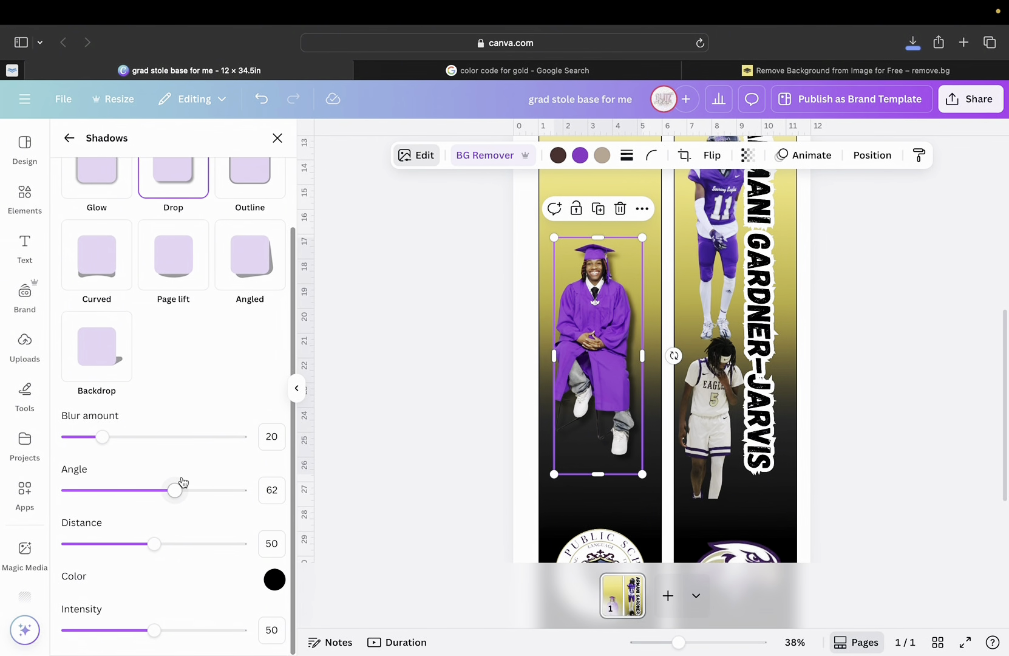
pyautogui.moveTo(175, 492); pyautogui.dragTo(109, 498)
pyautogui.moveTo(159, 546); pyautogui.dragTo(207, 549)
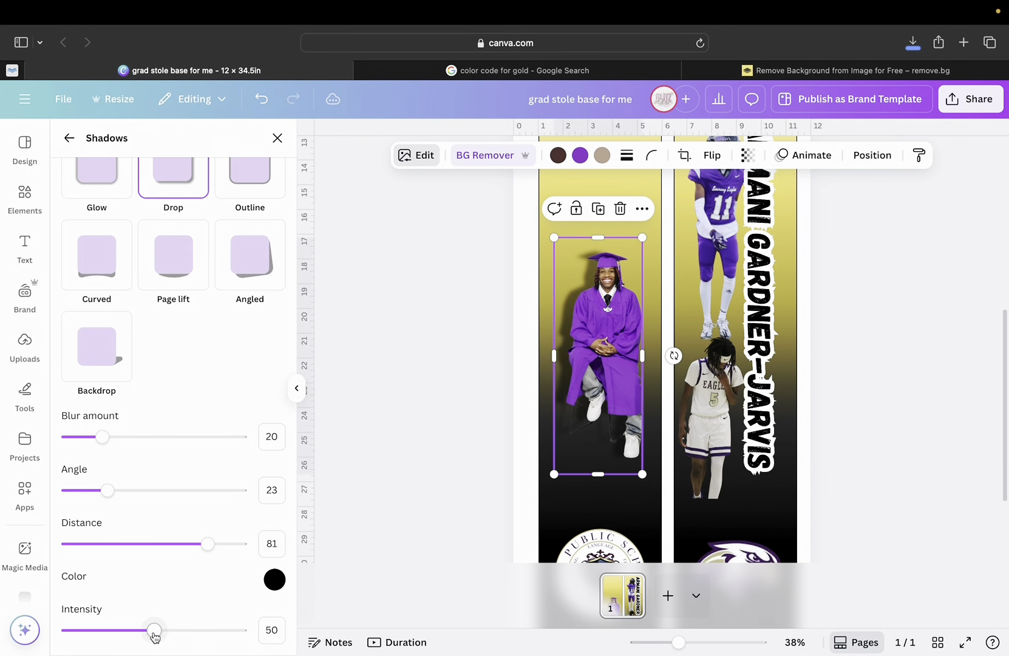
pyautogui.moveTo(172, 637); pyautogui.dragTo(131, 647)
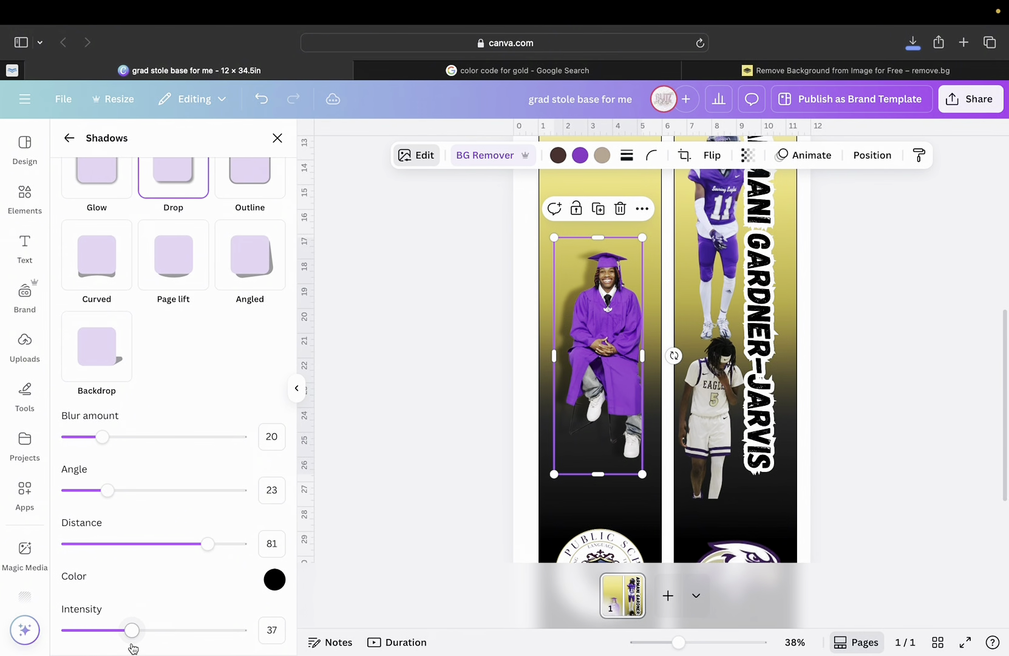
pyautogui.moveTo(105, 445); pyautogui.dragTo(159, 441)
# Try a Curved shadow with more distance, a deeper curve and a reddish colour.
pyautogui.scroll(3, 158, 439)
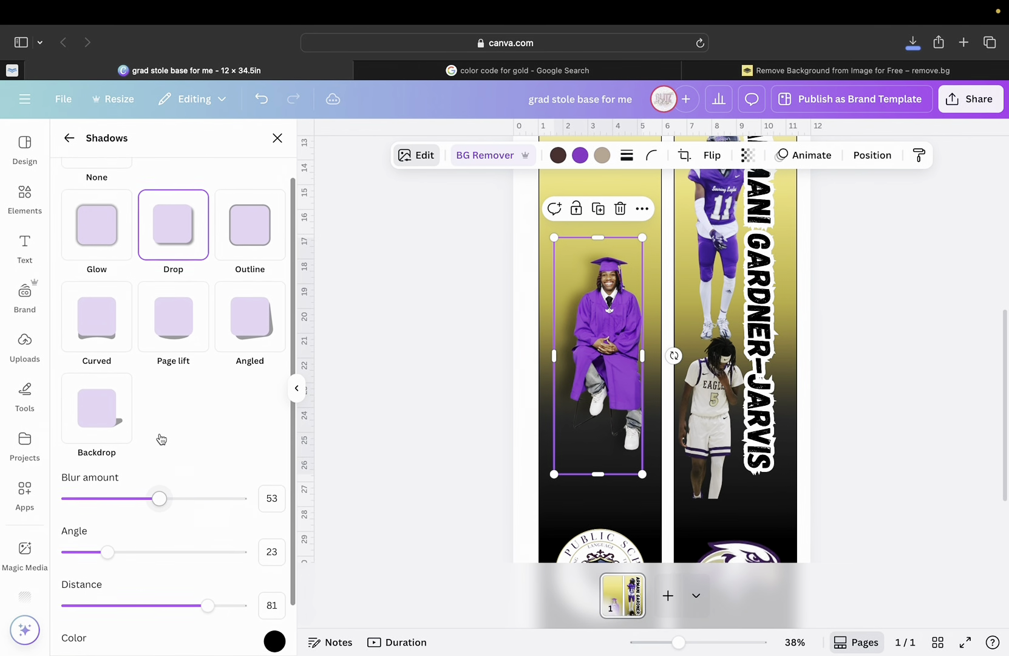
pyautogui.click(104, 351)
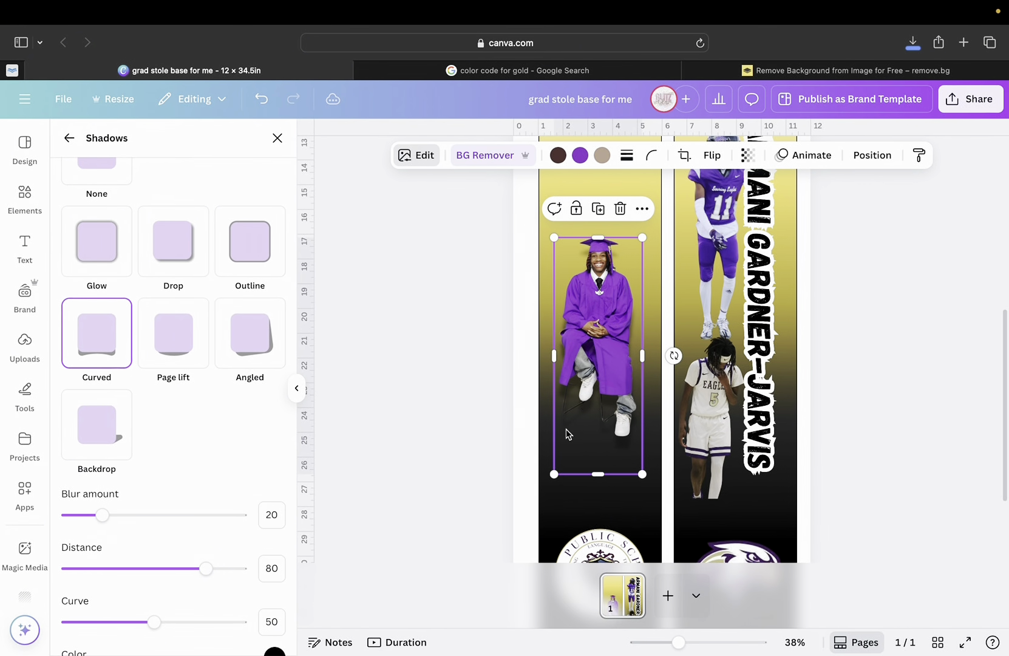
pyautogui.scroll(-2, 113, 477)
pyautogui.moveTo(102, 472); pyautogui.dragTo(58, 478)
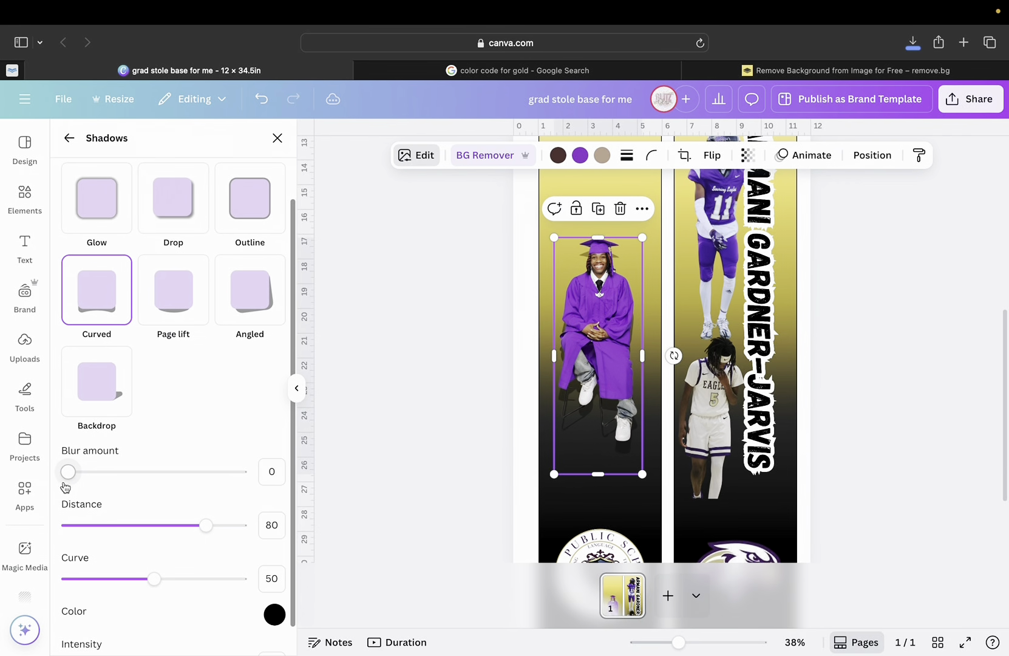
pyautogui.moveTo(206, 525)
pyautogui.mouseDown()
pyautogui.moveTo(67, 526)
pyautogui.moveTo(221, 525)
pyautogui.mouseUp()
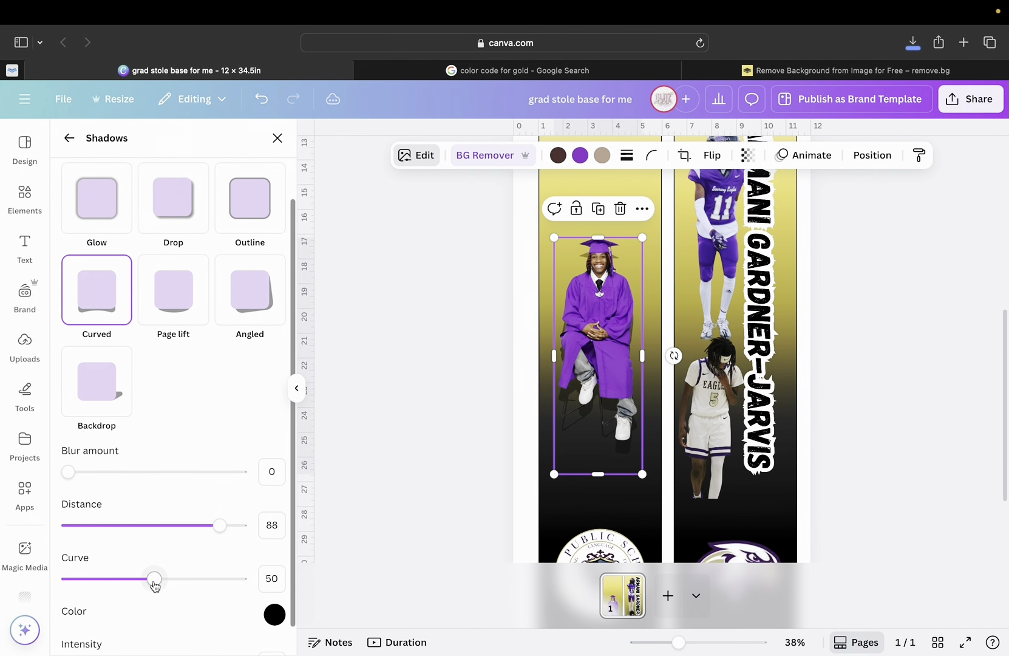
pyautogui.moveTo(155, 580); pyautogui.dragTo(222, 593)
pyautogui.scroll(-1, 220, 592)
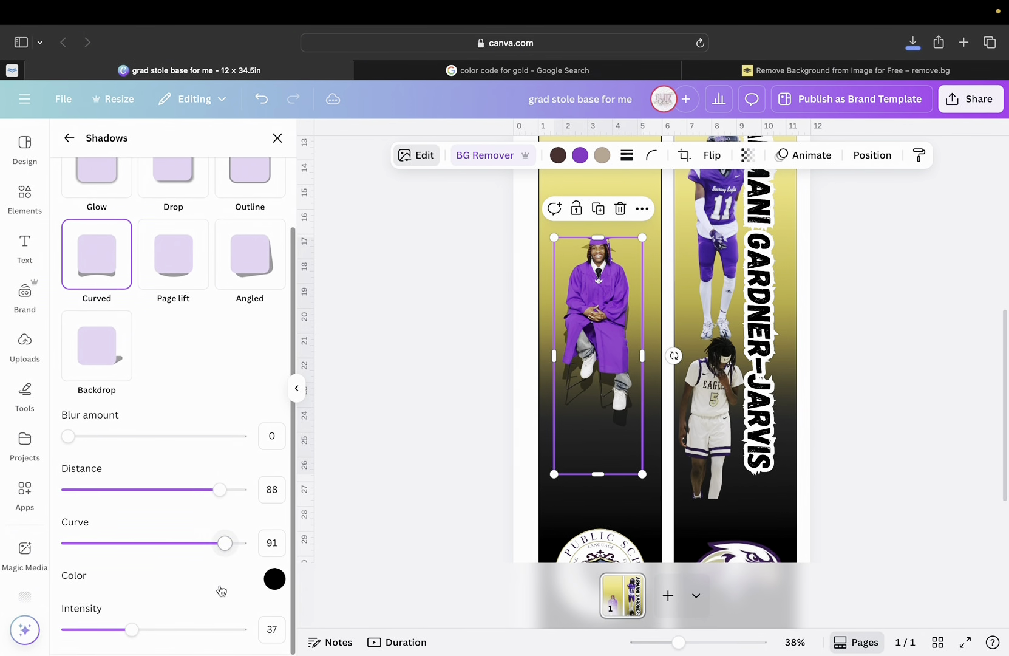
pyautogui.click(274, 579)
pyautogui.moveTo(297, 499); pyautogui.dragTo(259, 538)
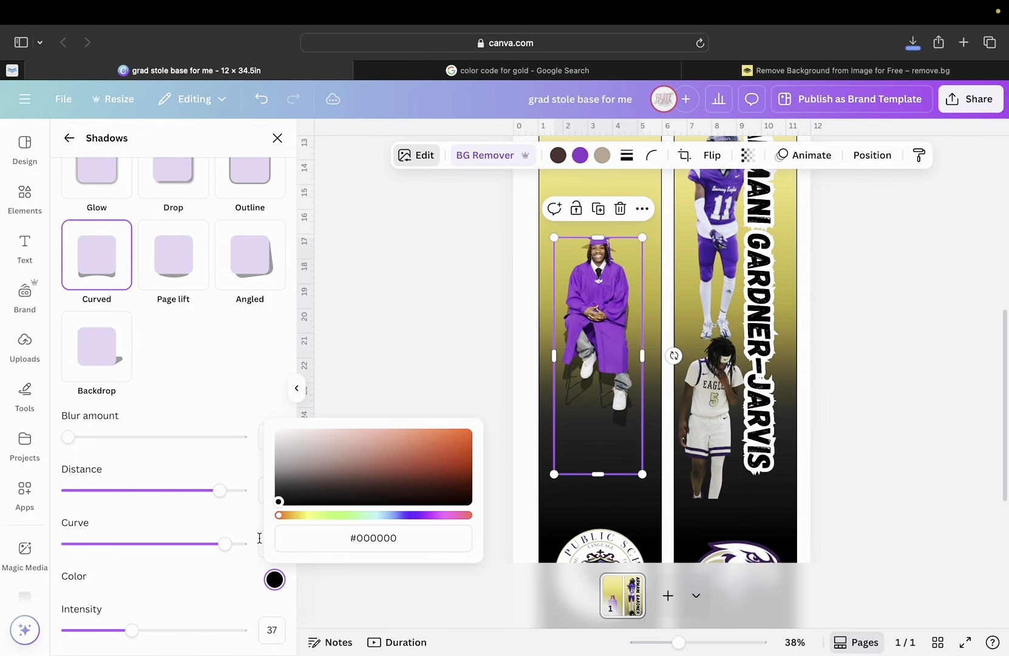
pyautogui.click(193, 469)
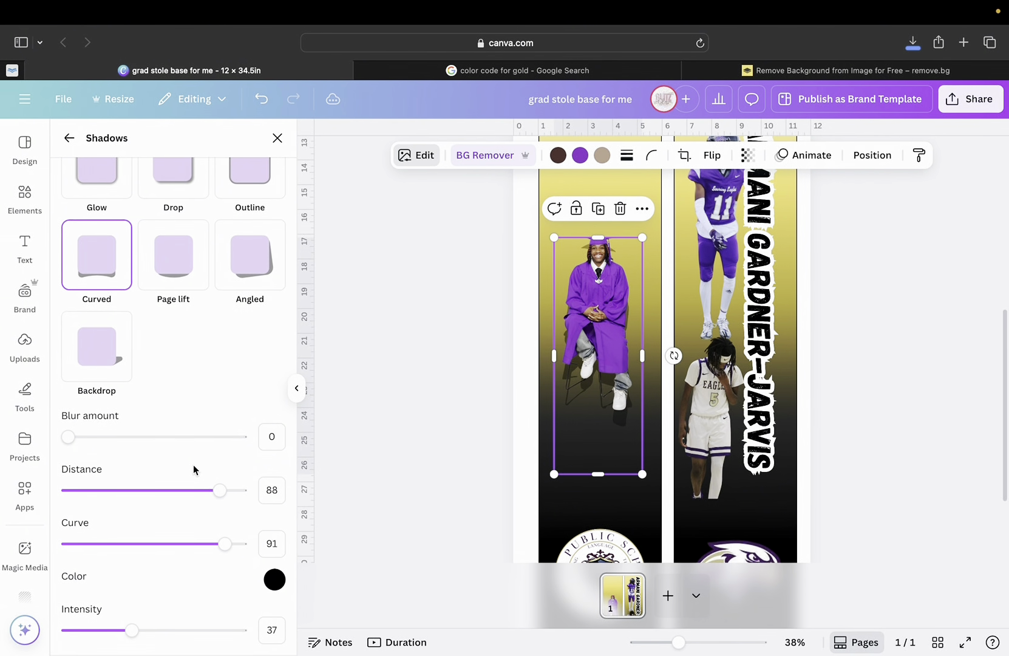
# Switch the shadow to Page lift, with blur 20, distance 30 and curve 50.
pyautogui.scroll(3, 193, 465)
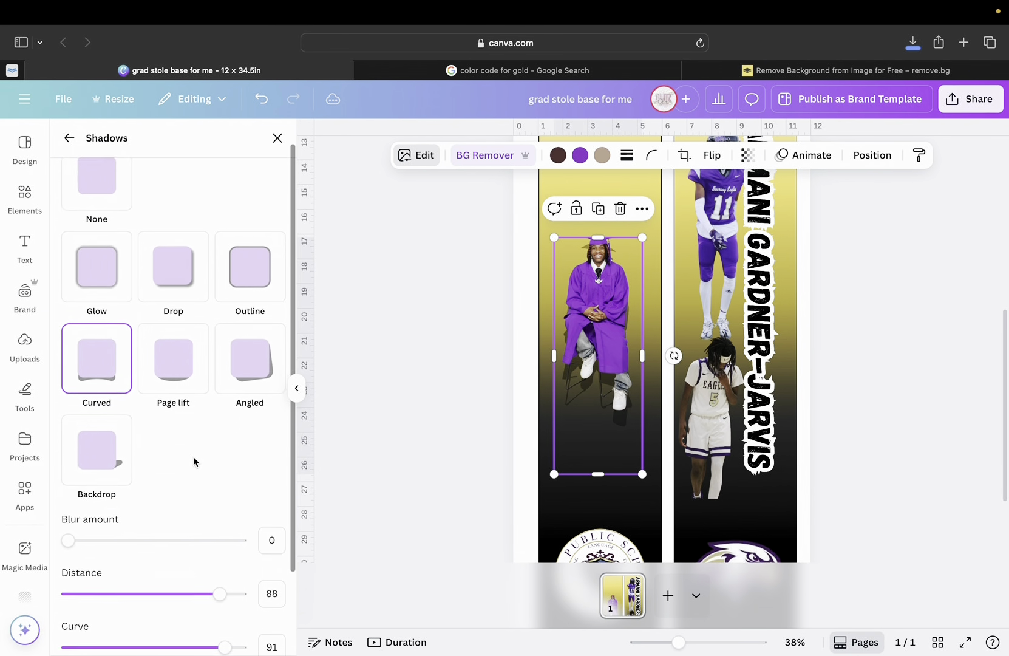
pyautogui.scroll(-2, 194, 461)
pyautogui.click(172, 272)
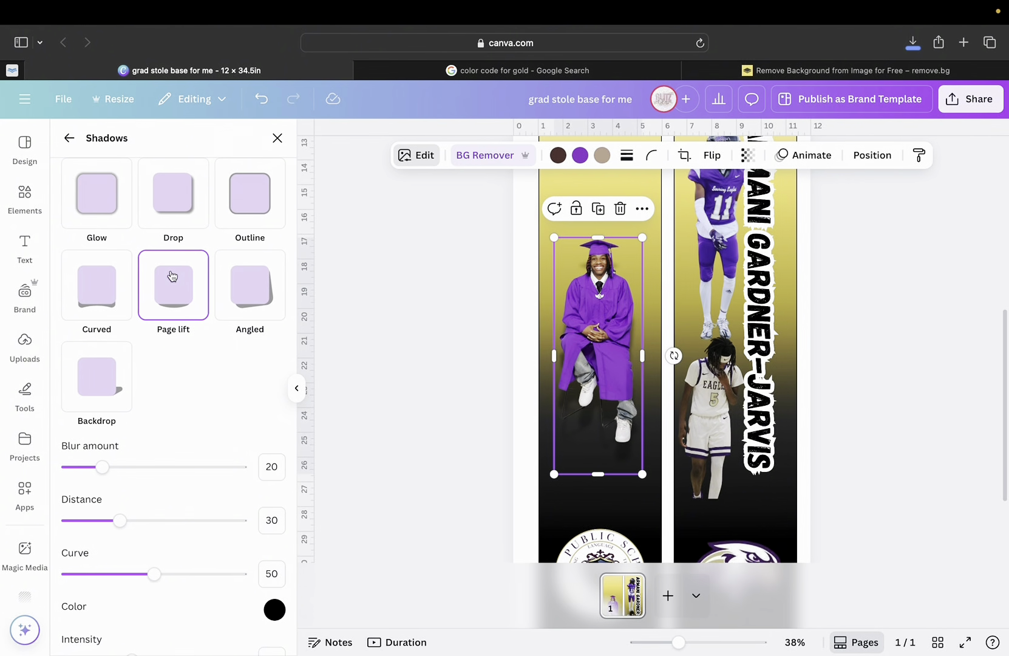
# Try Page lift and Angled variants, then settle on a Backdrop shadow with blur 0 and intensity 100.
pyautogui.moveTo(108, 468); pyautogui.dragTo(47, 483)
pyautogui.moveTo(113, 526); pyautogui.dragTo(83, 493)
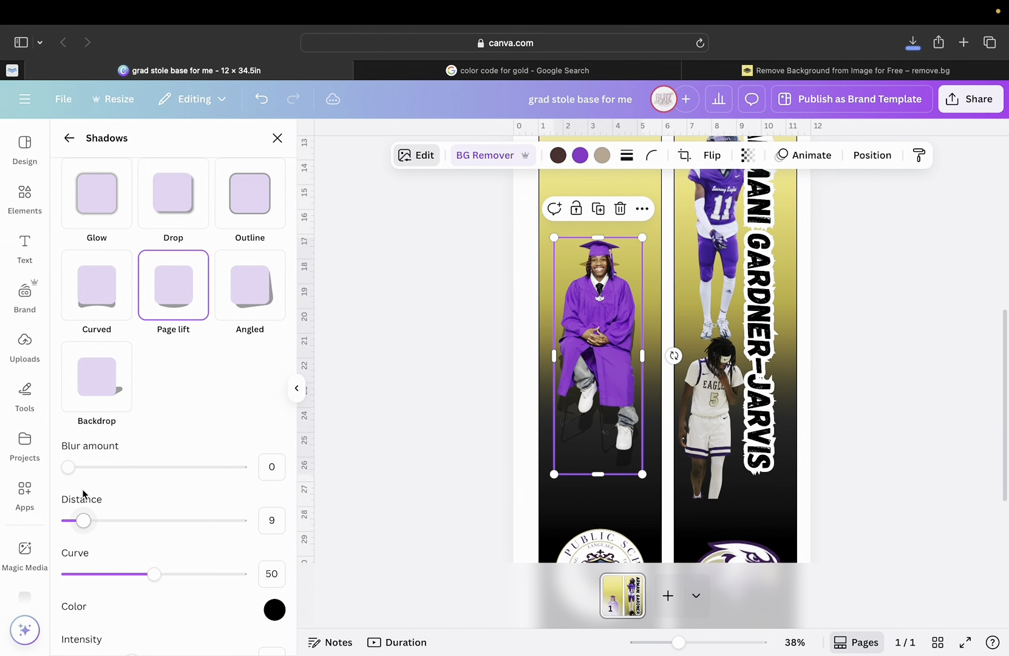
pyautogui.click(249, 289)
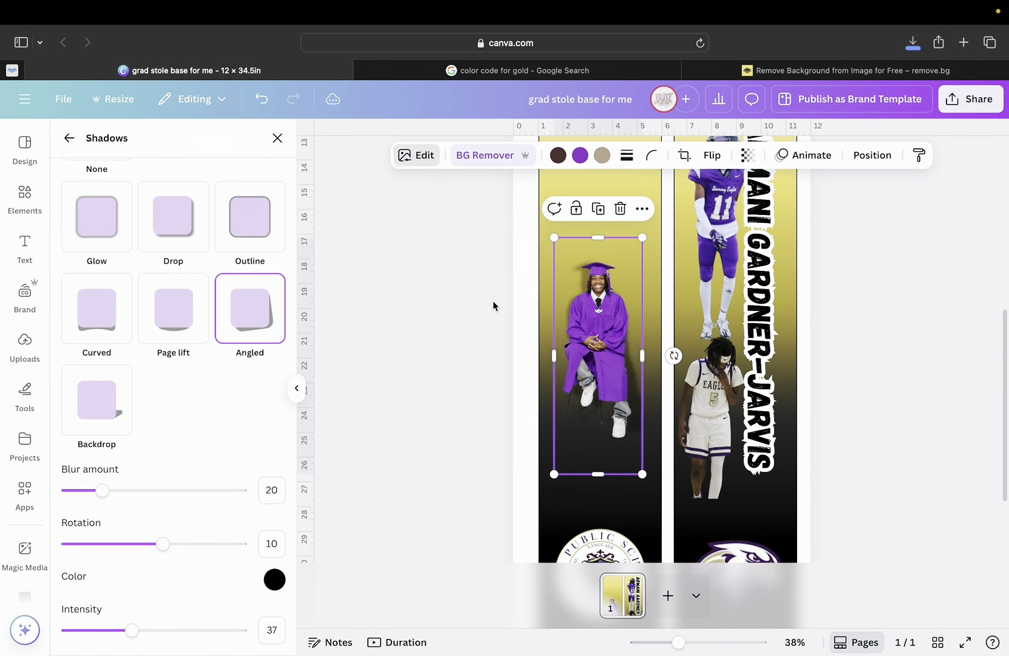
pyautogui.moveTo(102, 491); pyautogui.dragTo(9, 500)
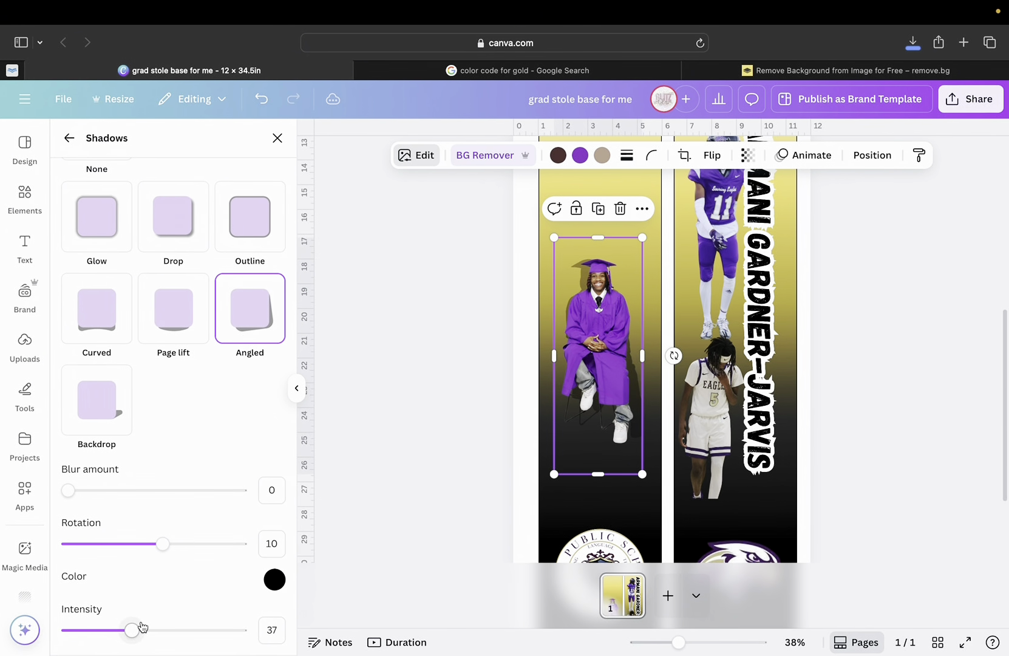
pyautogui.moveTo(137, 634); pyautogui.dragTo(279, 633)
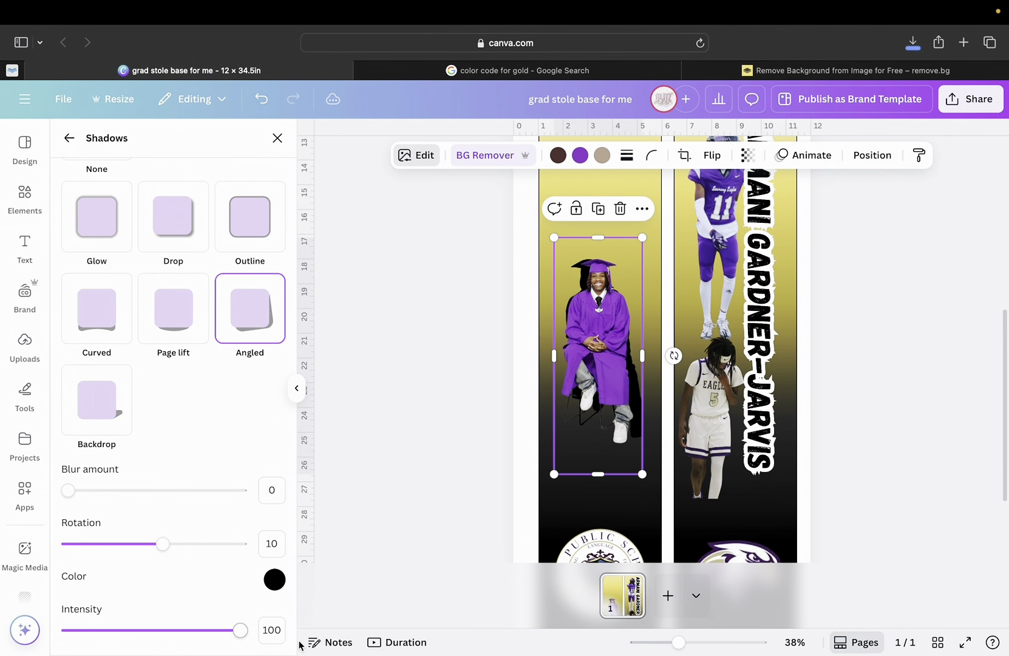
pyautogui.click(109, 410)
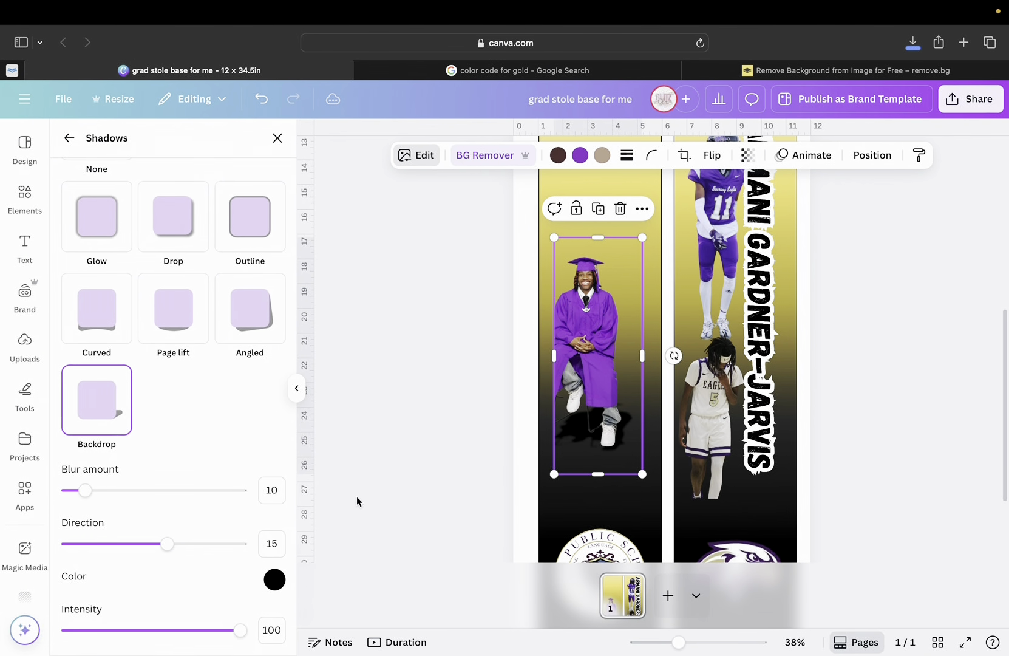
pyautogui.moveTo(84, 497); pyautogui.dragTo(16, 469)
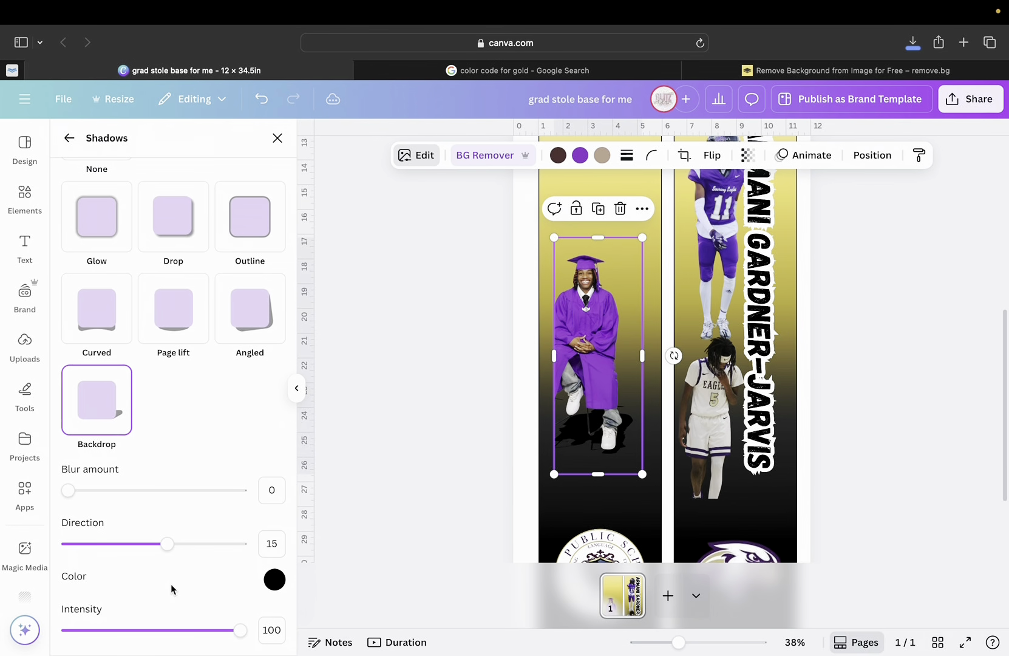
# Give the graduation cutout a white #FFFFFF Outline at size 15, then close Shadows.
pyautogui.click(242, 255)
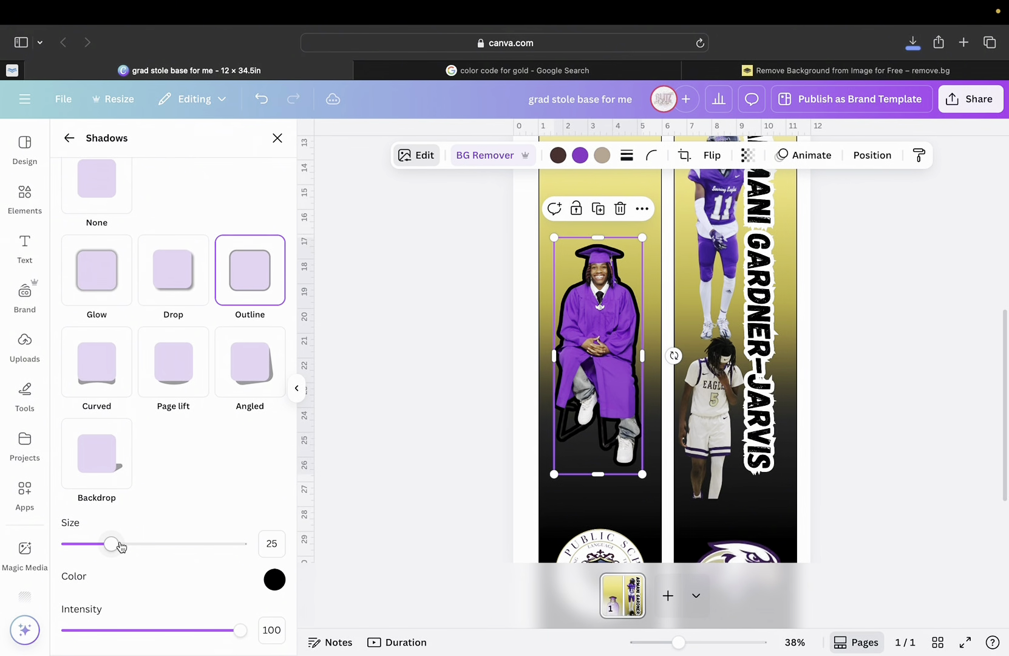
pyautogui.moveTo(117, 545)
pyautogui.mouseDown()
pyautogui.moveTo(159, 545)
pyautogui.moveTo(101, 544)
pyautogui.mouseUp()
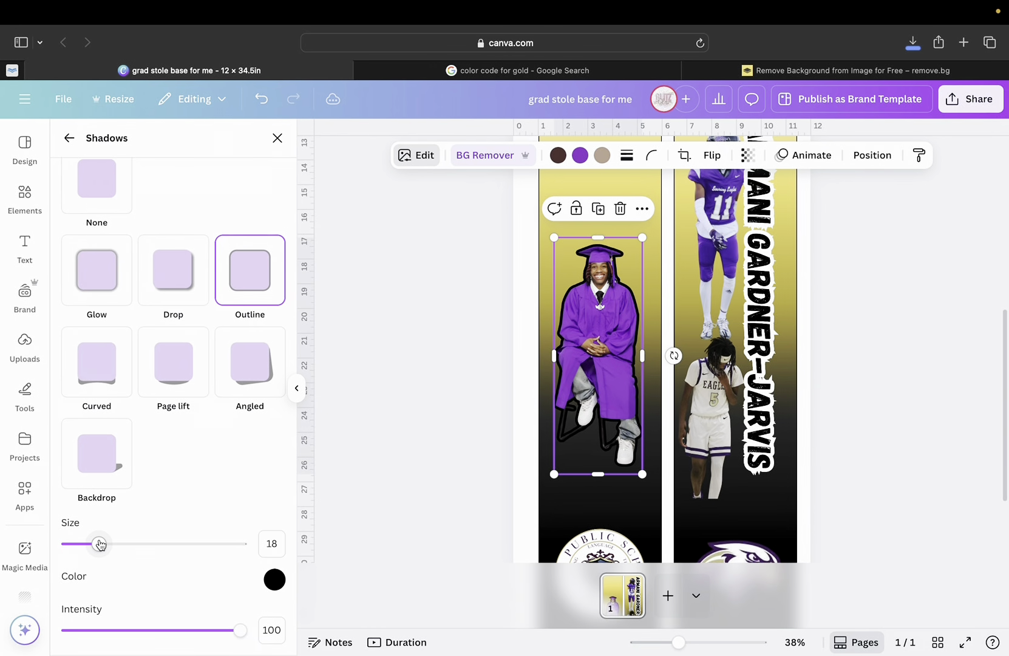
pyautogui.moveTo(99, 544); pyautogui.dragTo(94, 545)
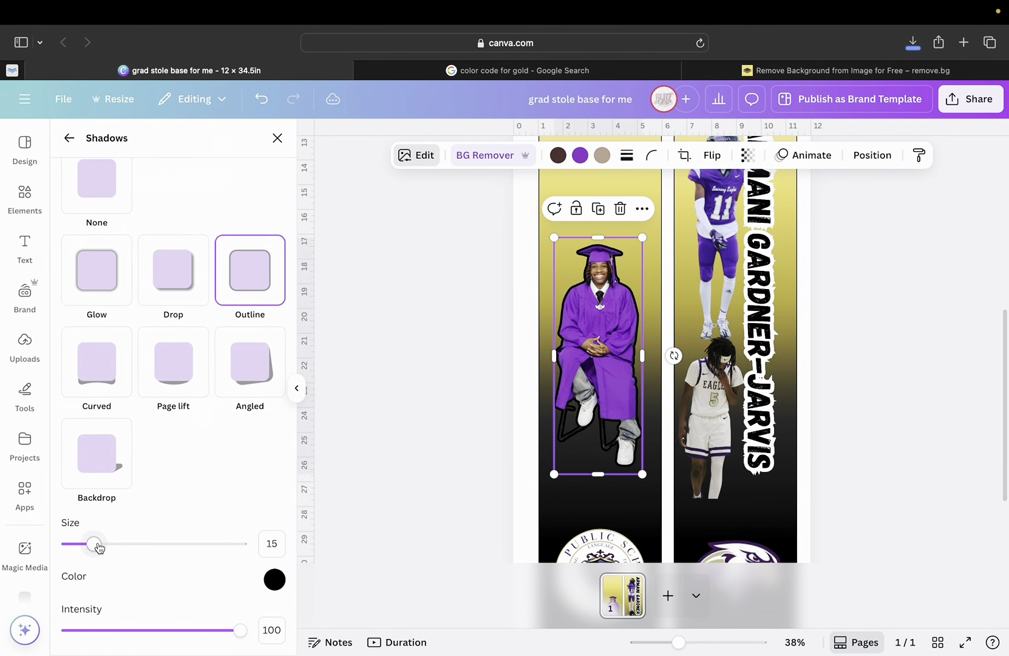
pyautogui.click(274, 579)
pyautogui.moveTo(281, 503); pyautogui.dragTo(267, 413)
pyautogui.click(229, 476)
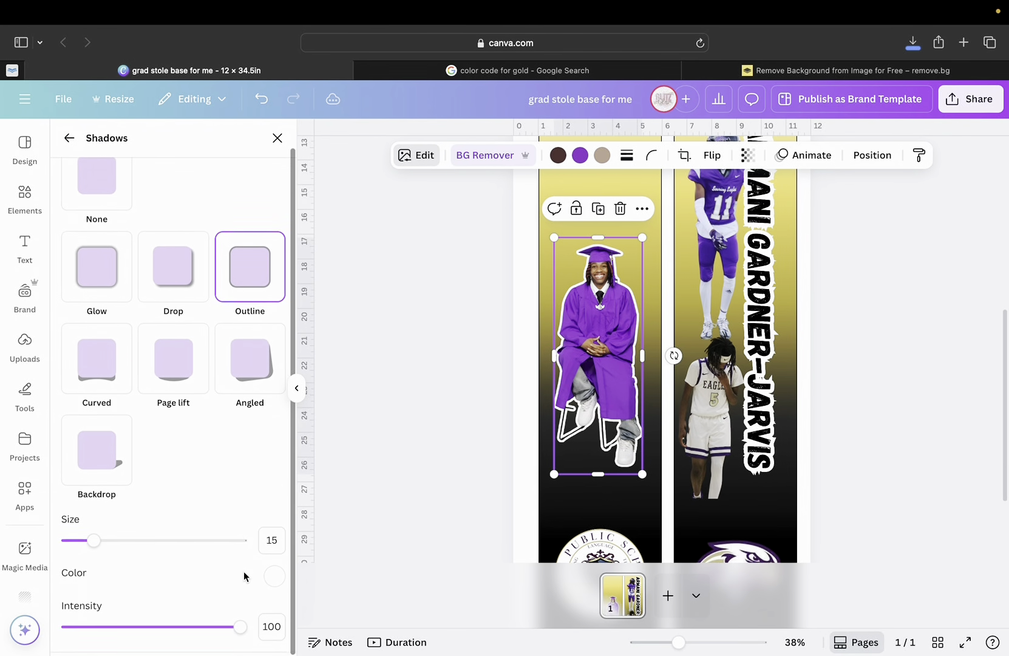
pyautogui.moveTo(241, 638)
pyautogui.mouseDown()
pyautogui.moveTo(160, 640)
pyautogui.moveTo(266, 631)
pyautogui.moveTo(101, 648)
pyautogui.moveTo(248, 653)
pyautogui.mouseUp()
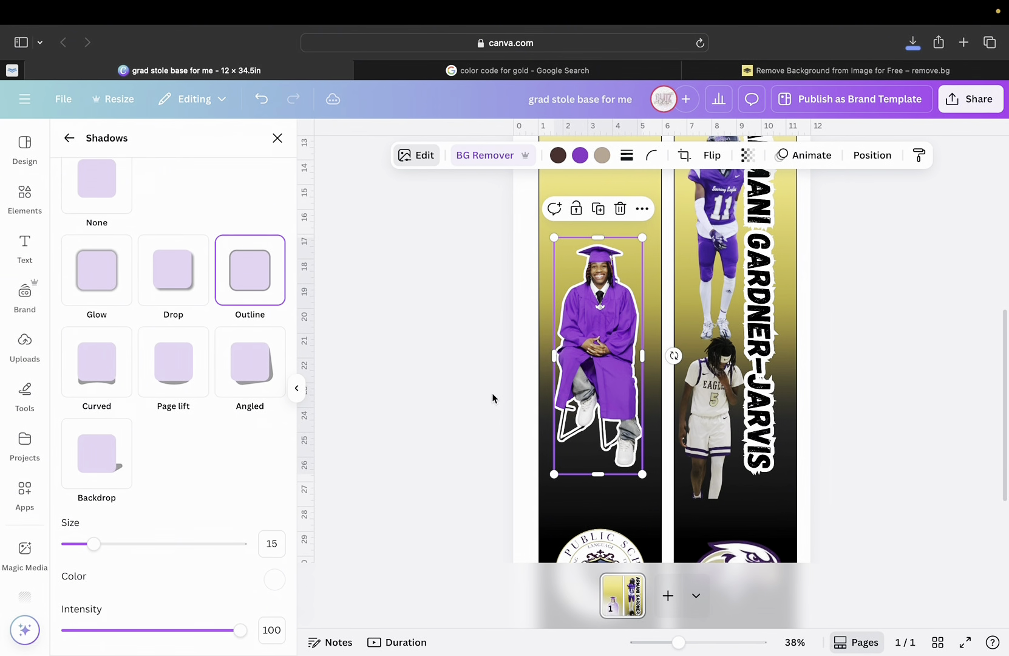
pyautogui.press('Escape')
# Select the upper football player photo and apply an Outline shadow to it.
pyautogui.click(470, 397)
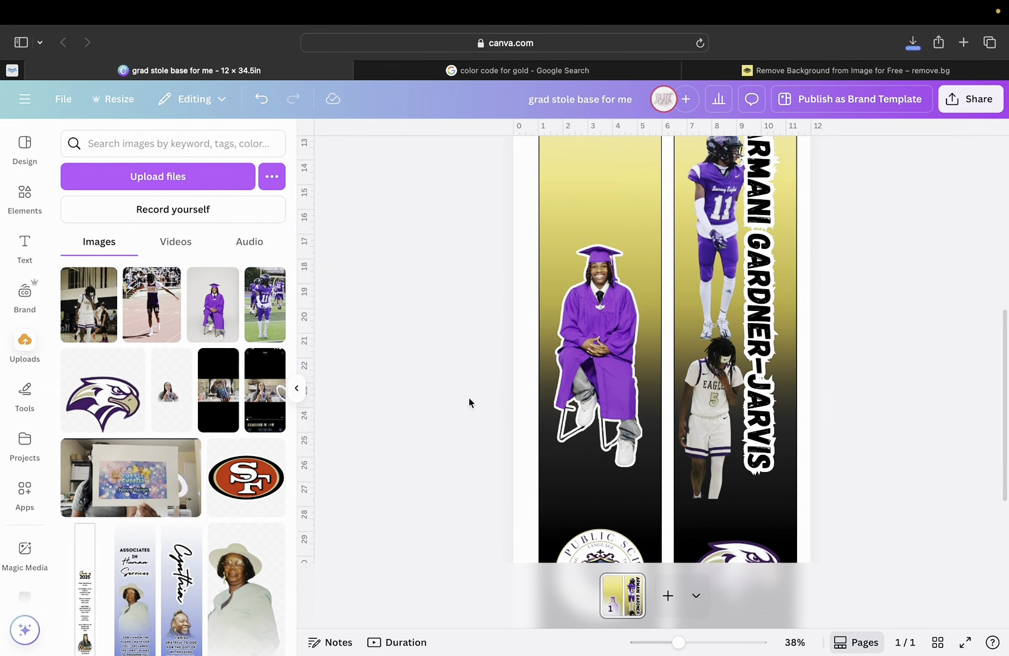
pyautogui.scroll(1, 662, 344)
pyautogui.click(695, 328)
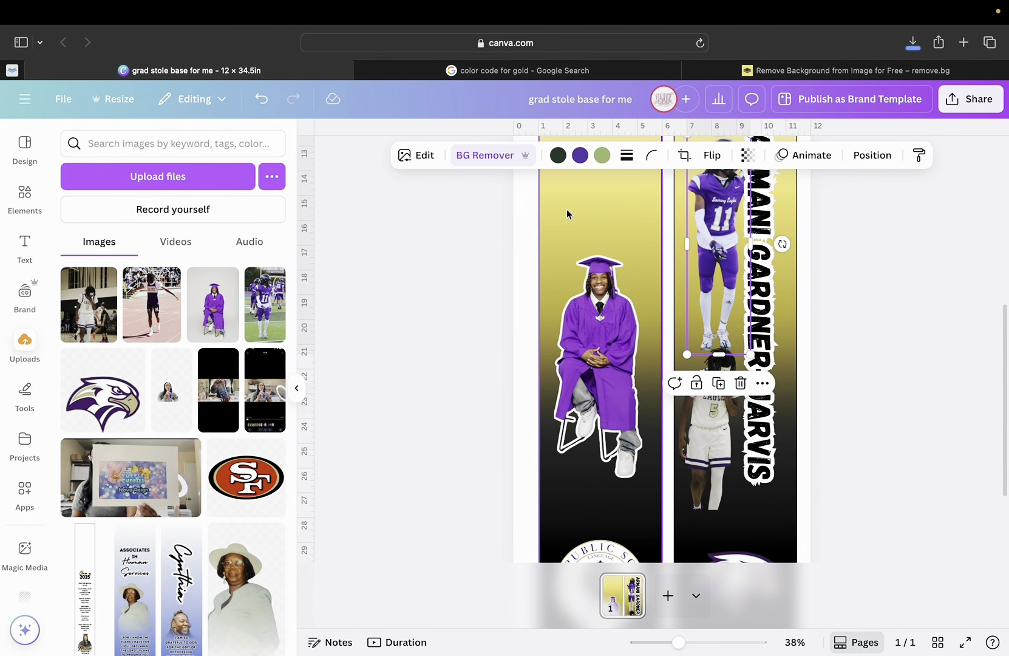
pyautogui.click(417, 156)
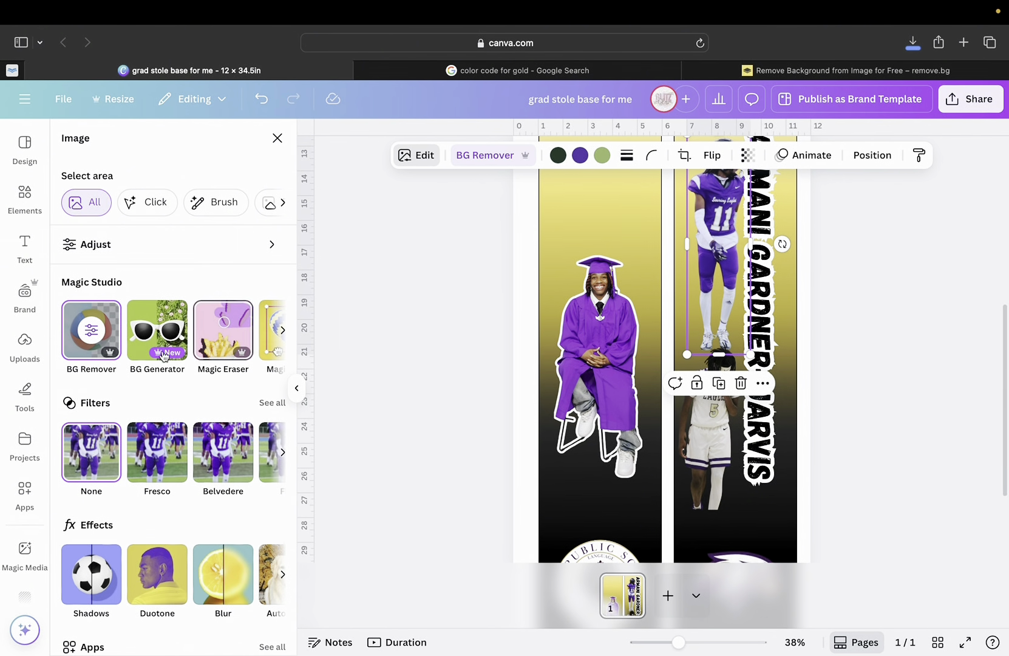
pyautogui.click(90, 574)
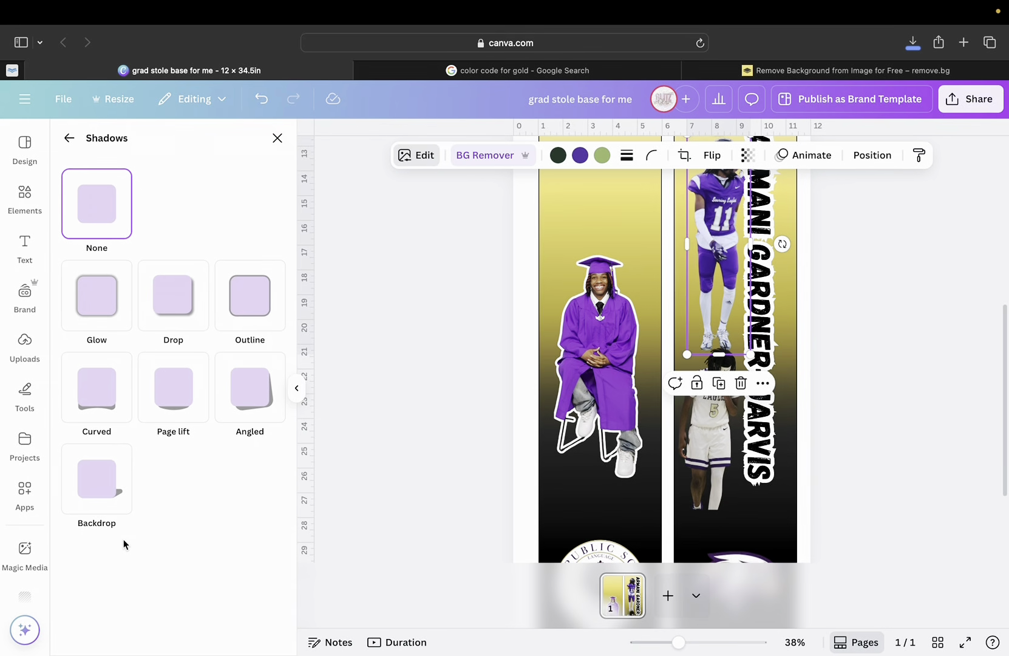
pyautogui.click(278, 274)
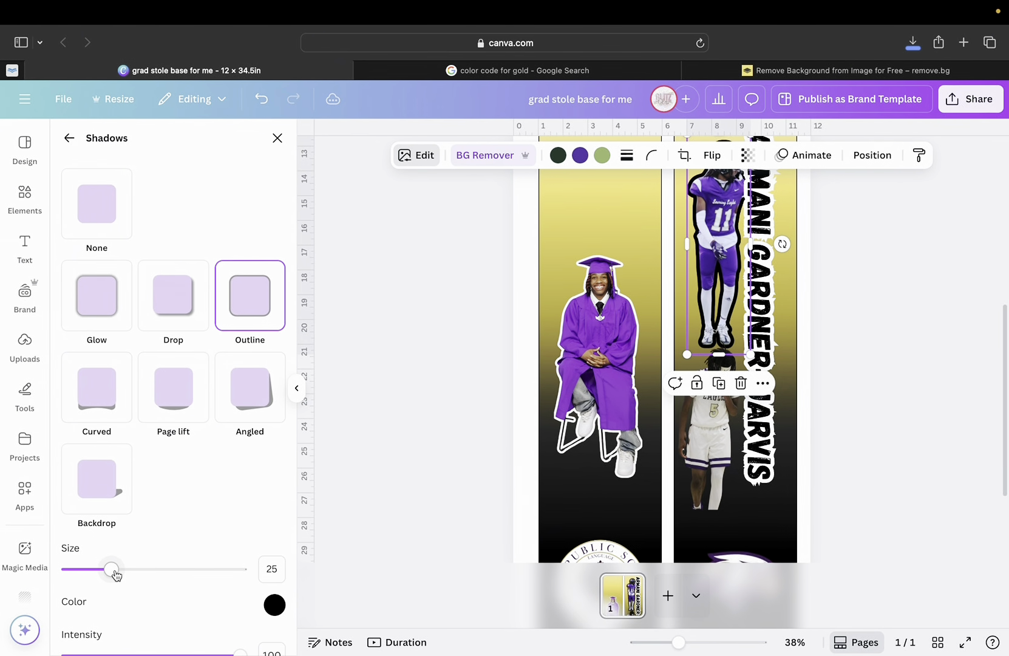
# Thin the football outline to size 15 and change it from black to white #FFFFFF.
pyautogui.moveTo(116, 574); pyautogui.dragTo(95, 576)
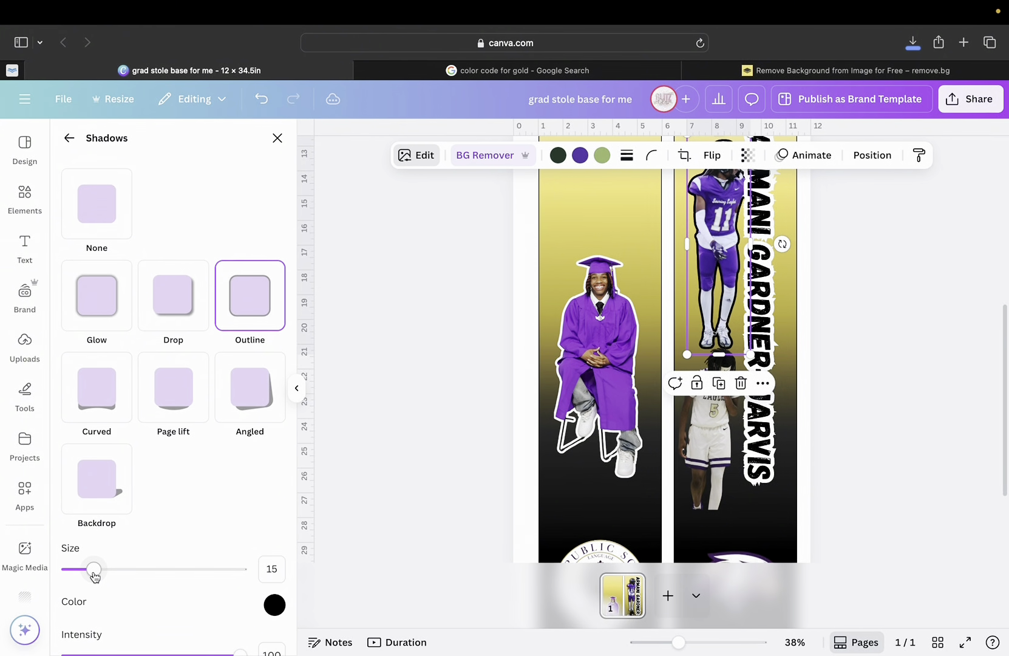
pyautogui.scroll(-1, 140, 579)
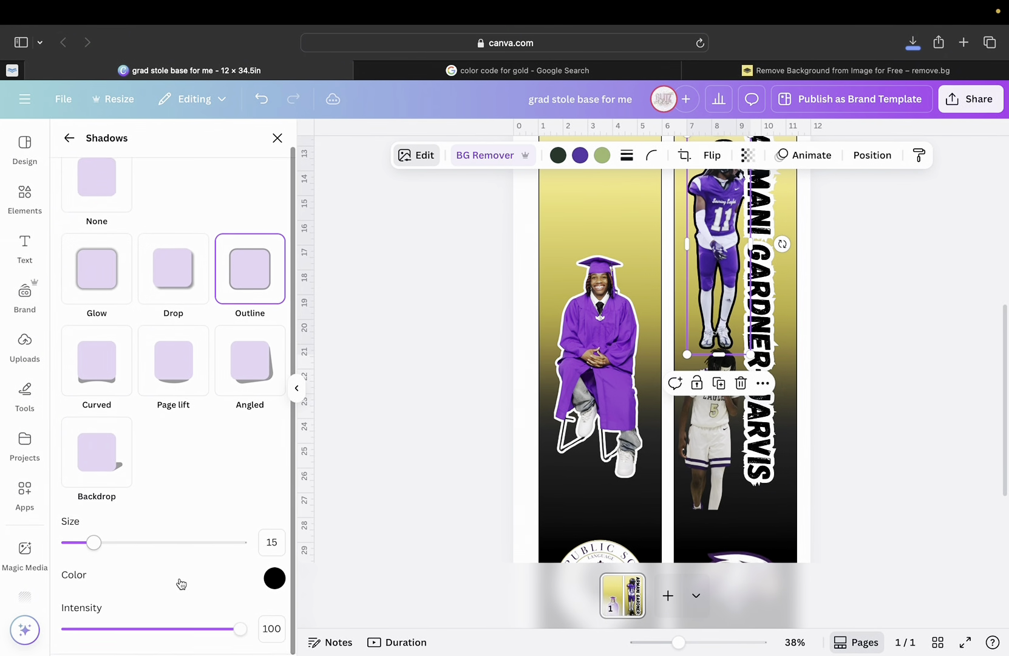
pyautogui.click(274, 580)
pyautogui.moveTo(281, 506); pyautogui.dragTo(261, 414)
pyautogui.click(199, 521)
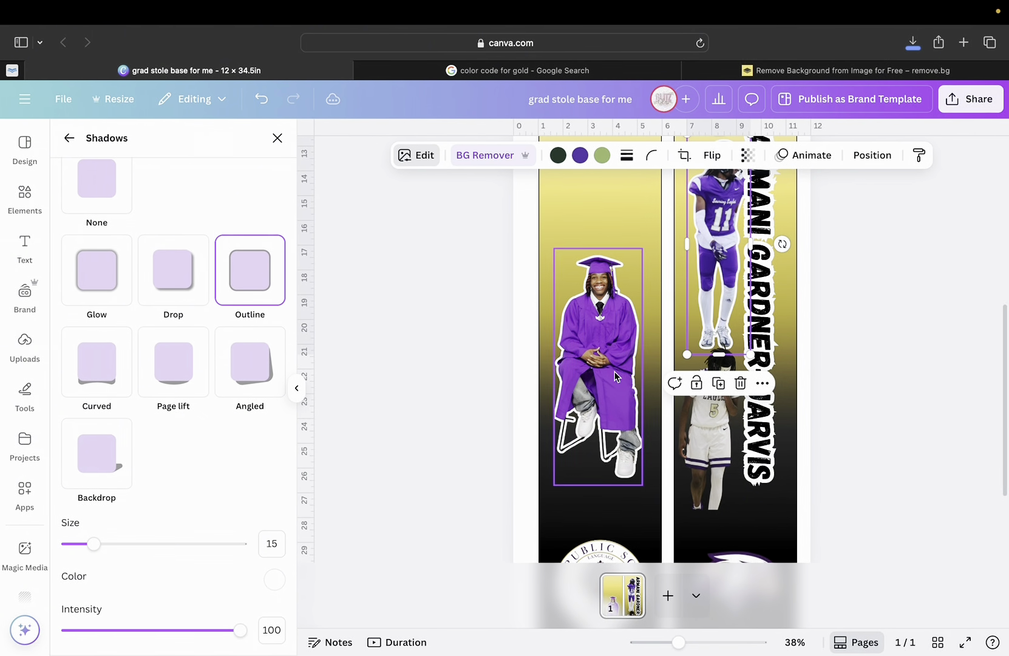
pyautogui.click(709, 425)
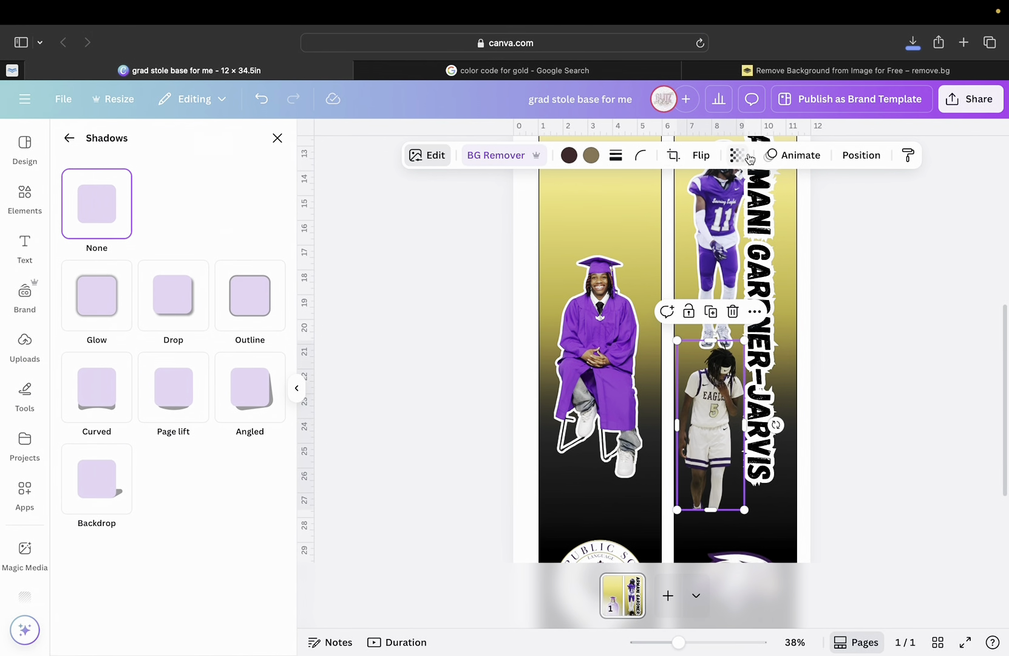
# Give the basketball cutout a white #FFFFFF Outline at size 15.
pyautogui.click(249, 287)
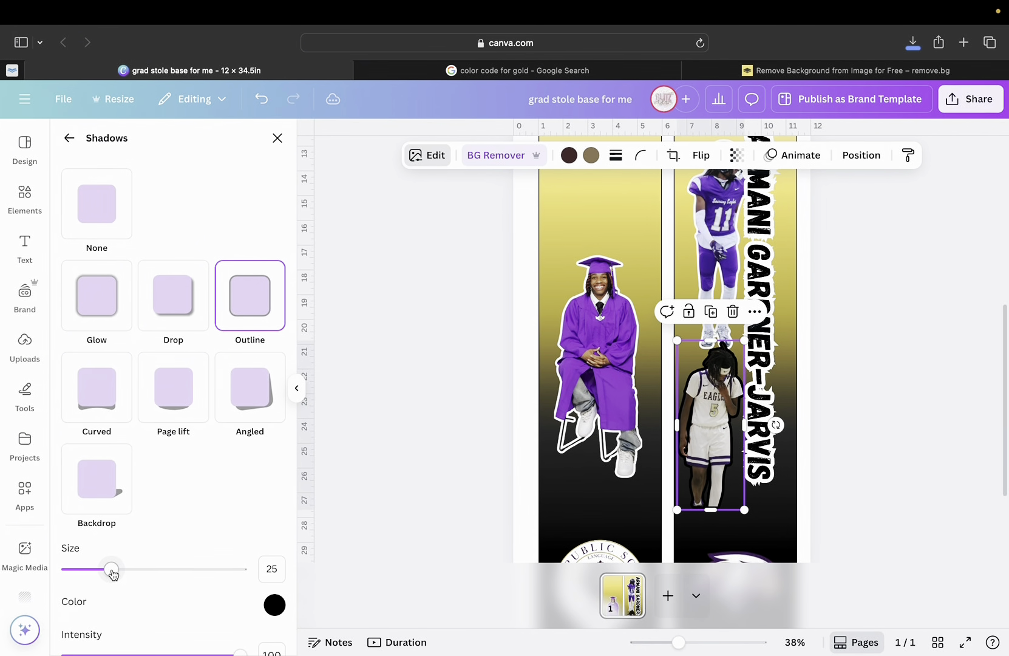
pyautogui.moveTo(112, 572); pyautogui.dragTo(97, 572)
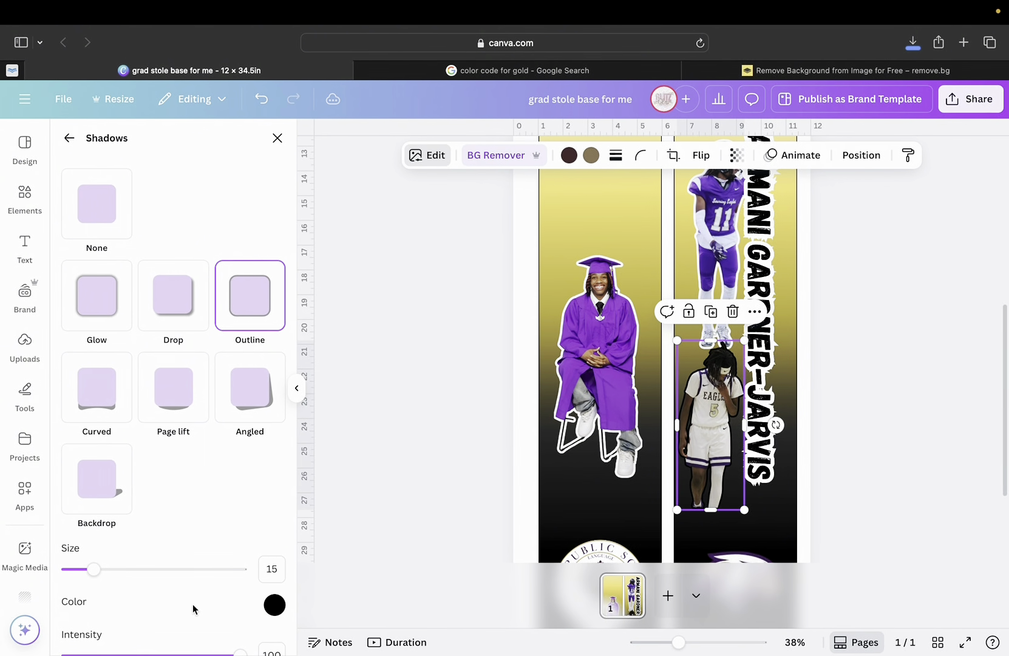
pyautogui.click(275, 604)
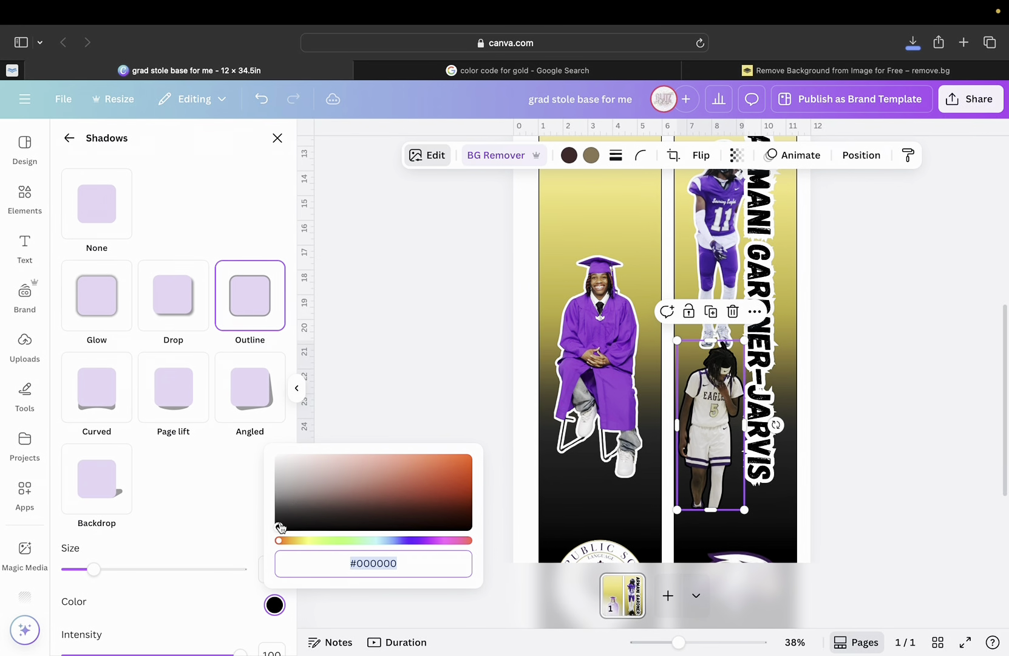
pyautogui.moveTo(279, 526); pyautogui.dragTo(268, 442)
pyautogui.click(230, 460)
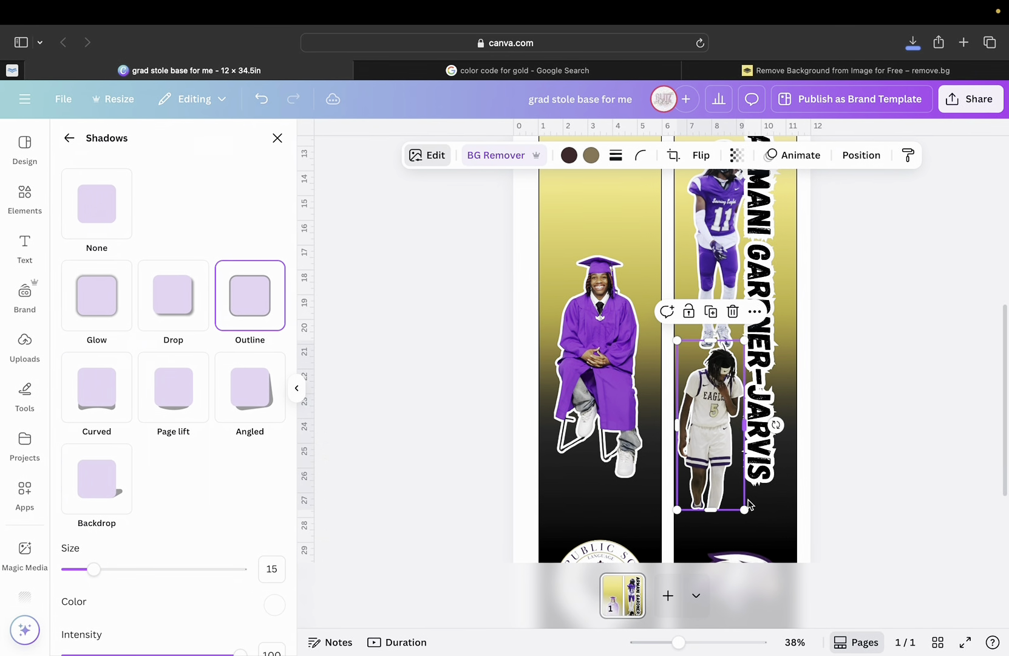
pyautogui.click(721, 550)
pyautogui.moveTo(679, 642); pyautogui.dragTo(662, 641)
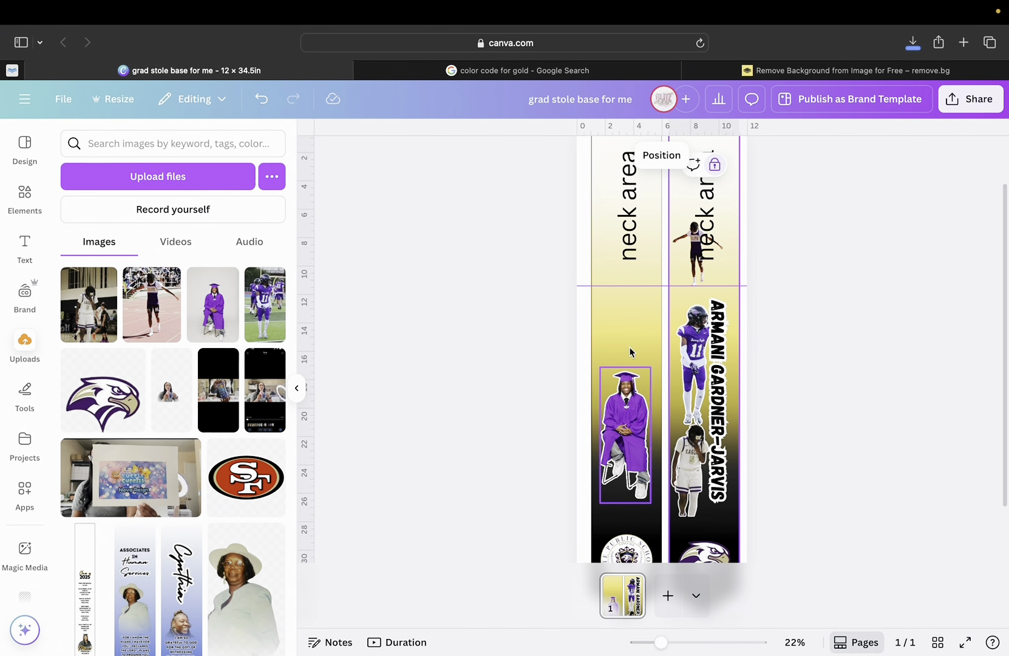
# Delete the small photo in the neck area.
pyautogui.click(698, 243)
pyautogui.click(689, 261)
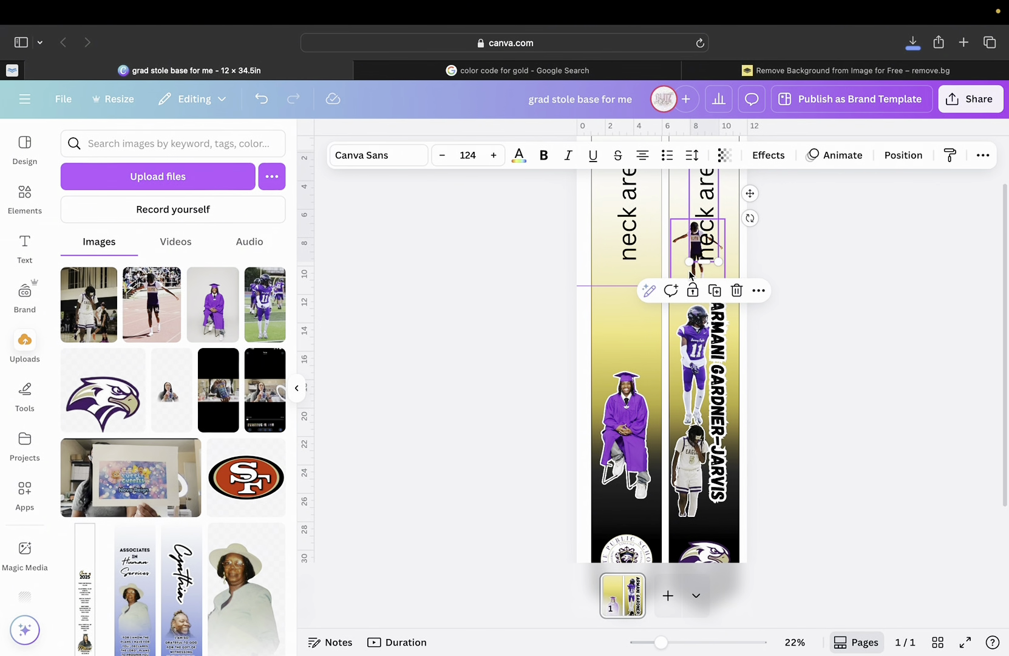
pyautogui.click(692, 276)
pyautogui.press('Delete')
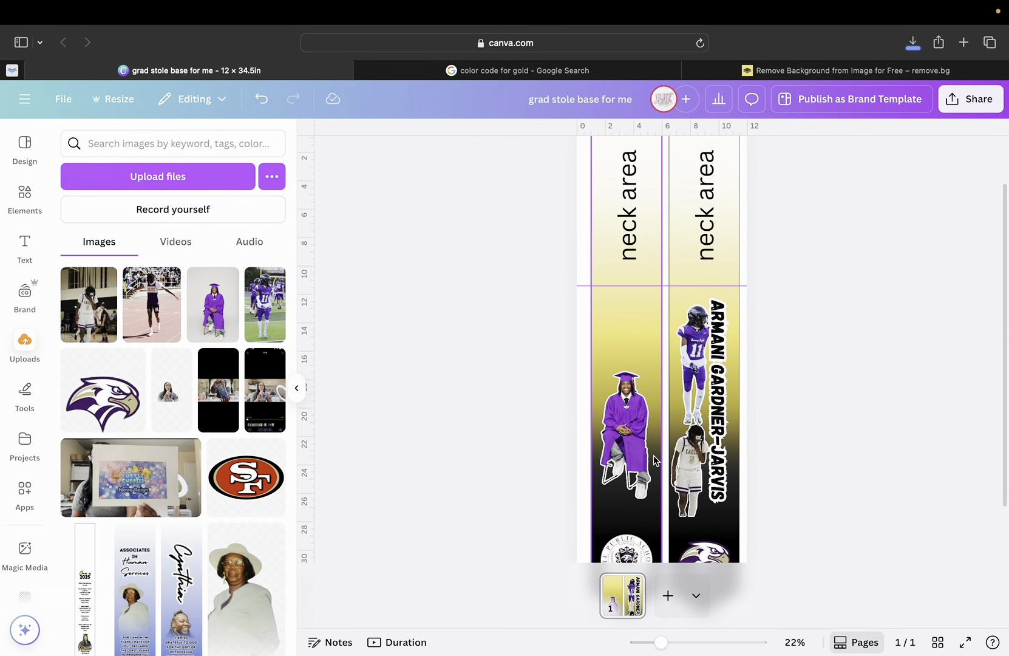
pyautogui.scroll(-2, 674, 388)
# Move the basketball cutout to the right strip's top beside the name, resized to about 2.8 × 7.
pyautogui.click(689, 406)
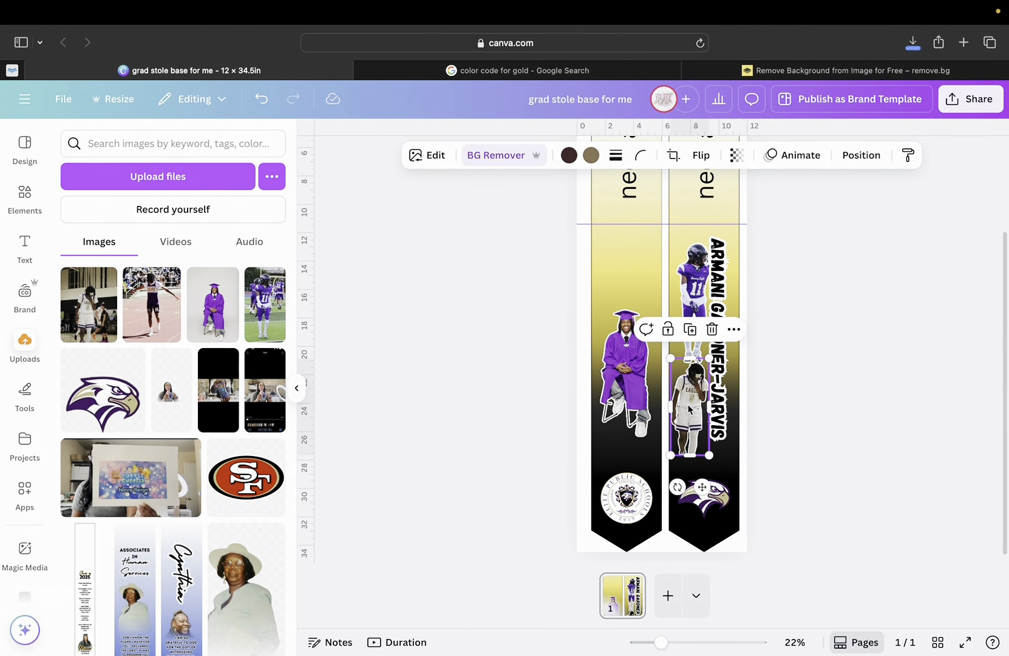
pyautogui.moveTo(688, 402); pyautogui.dragTo(697, 360)
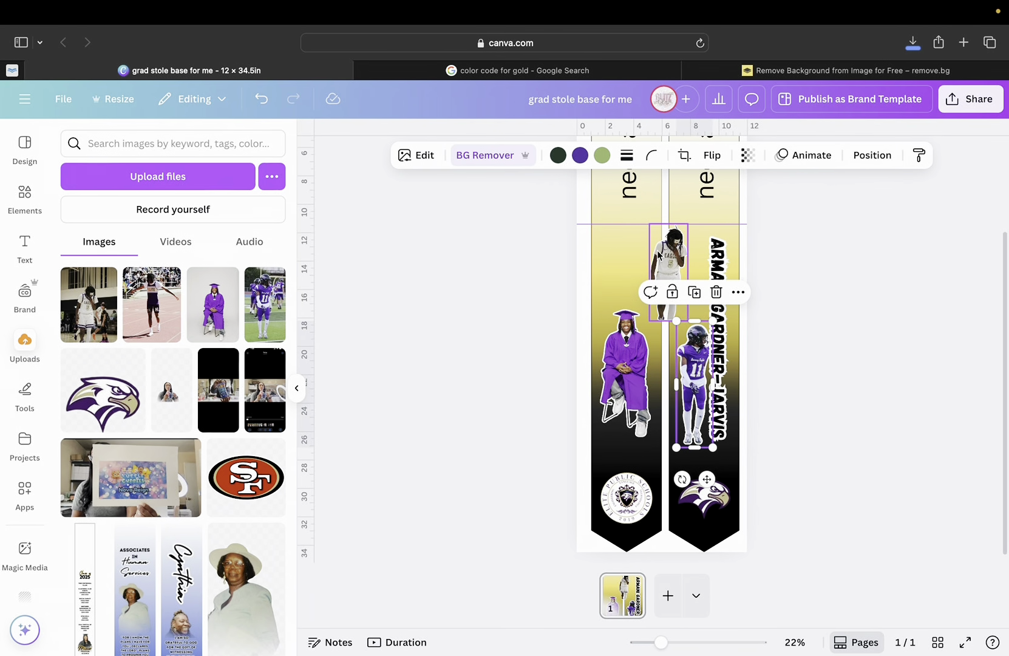
pyautogui.moveTo(665, 258); pyautogui.dragTo(693, 270)
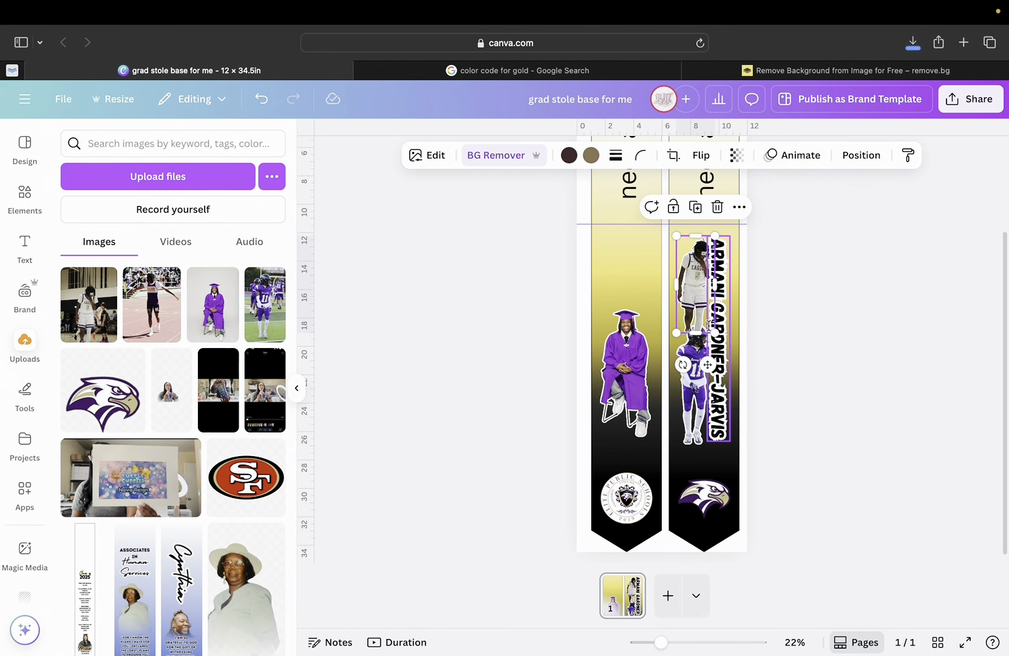
pyautogui.moveTo(715, 338); pyautogui.dragTo(718, 347)
pyautogui.moveTo(700, 309); pyautogui.dragTo(696, 305)
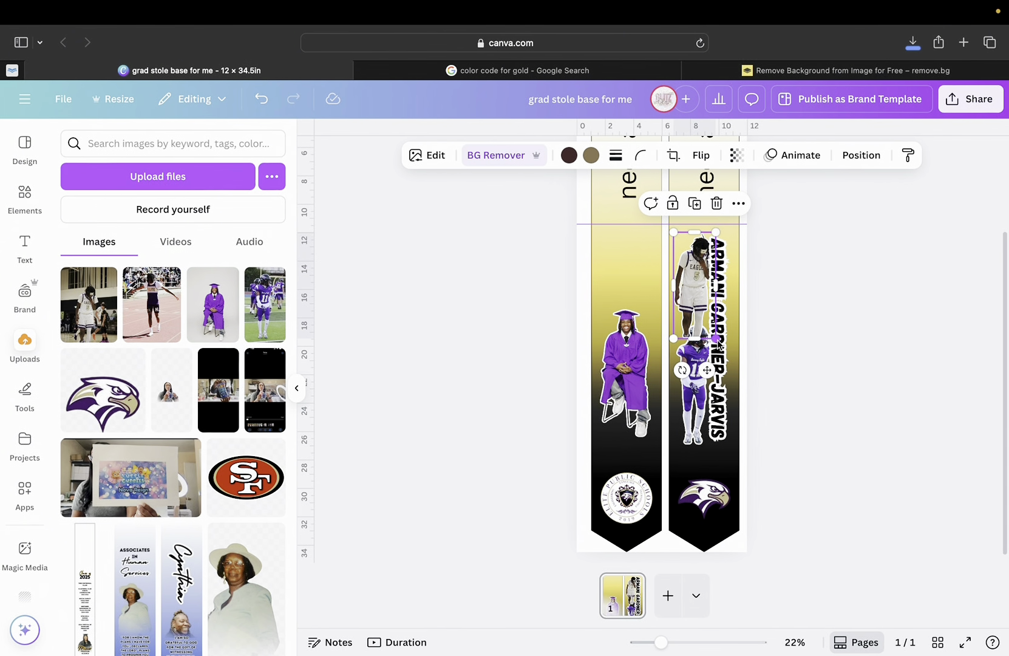
pyautogui.moveTo(721, 345); pyautogui.dragTo(699, 300)
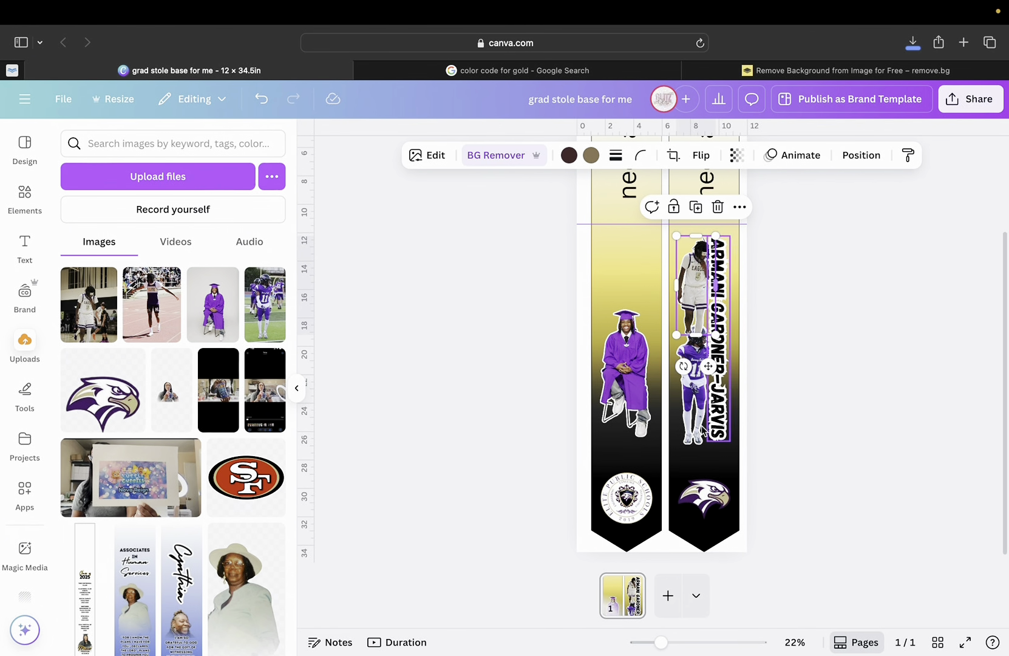
pyautogui.moveTo(658, 644); pyautogui.dragTo(697, 643)
# Bring the basketball photo forward in front of the vertical name text.
pyautogui.scroll(5, 635, 321)
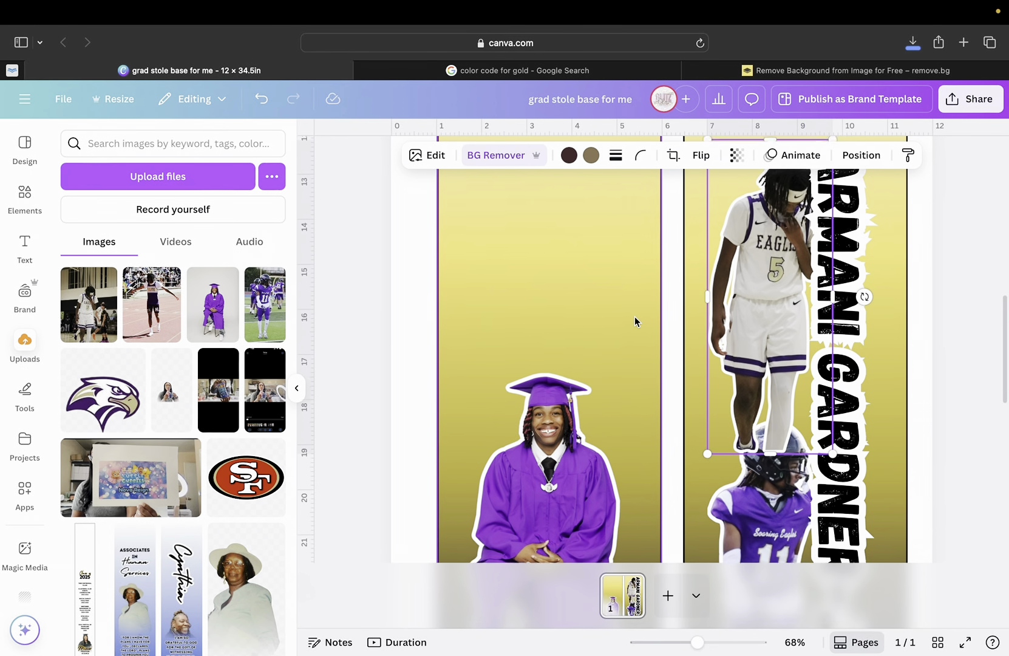
pyautogui.click(842, 293)
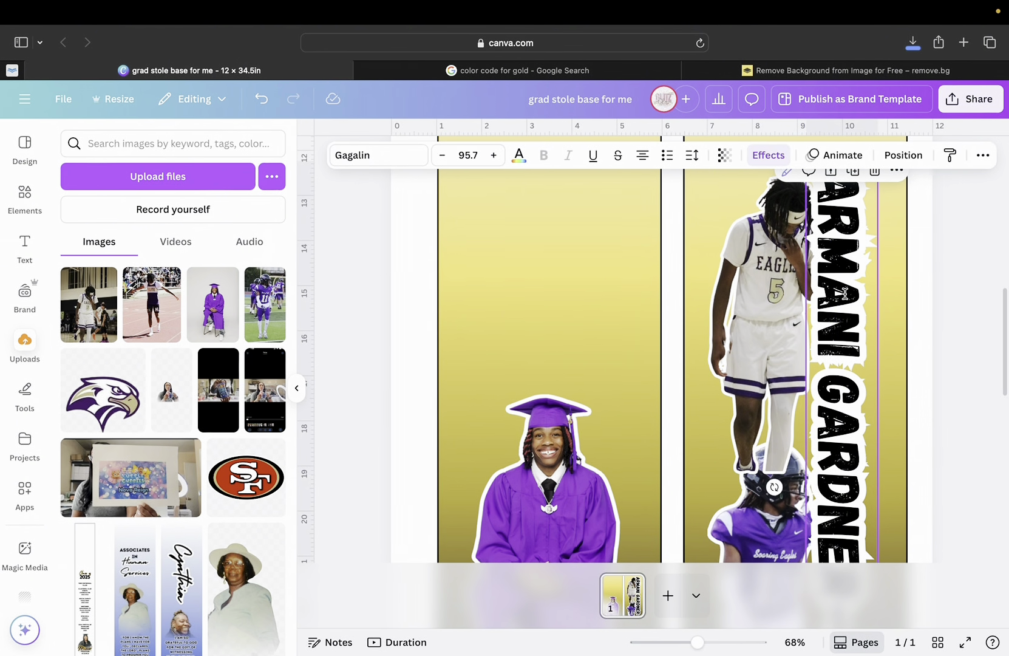
pyautogui.click(769, 301)
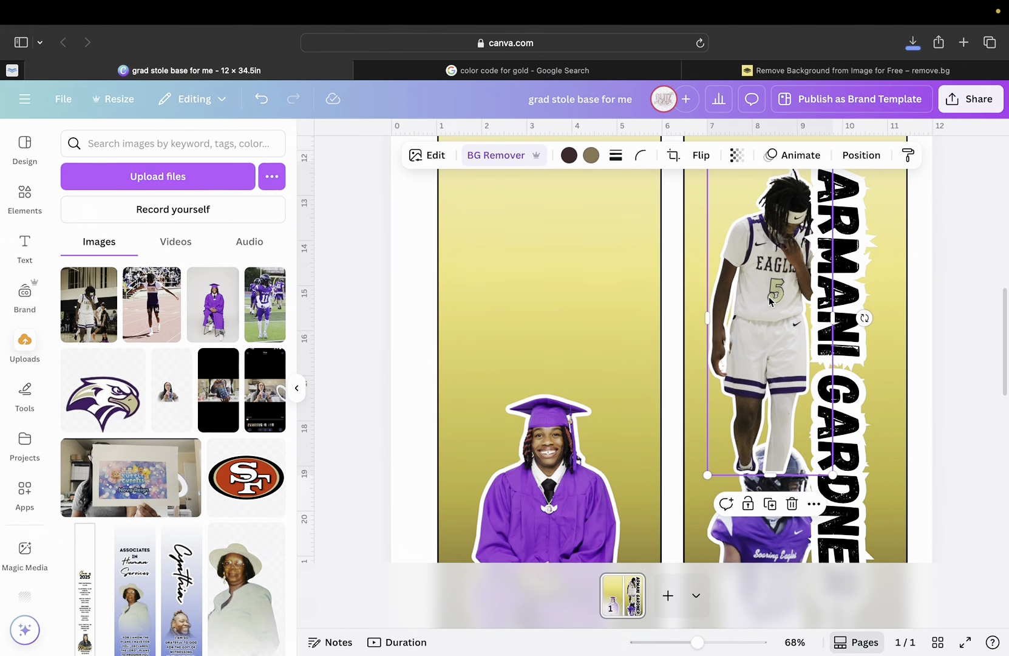
pyautogui.click(861, 155)
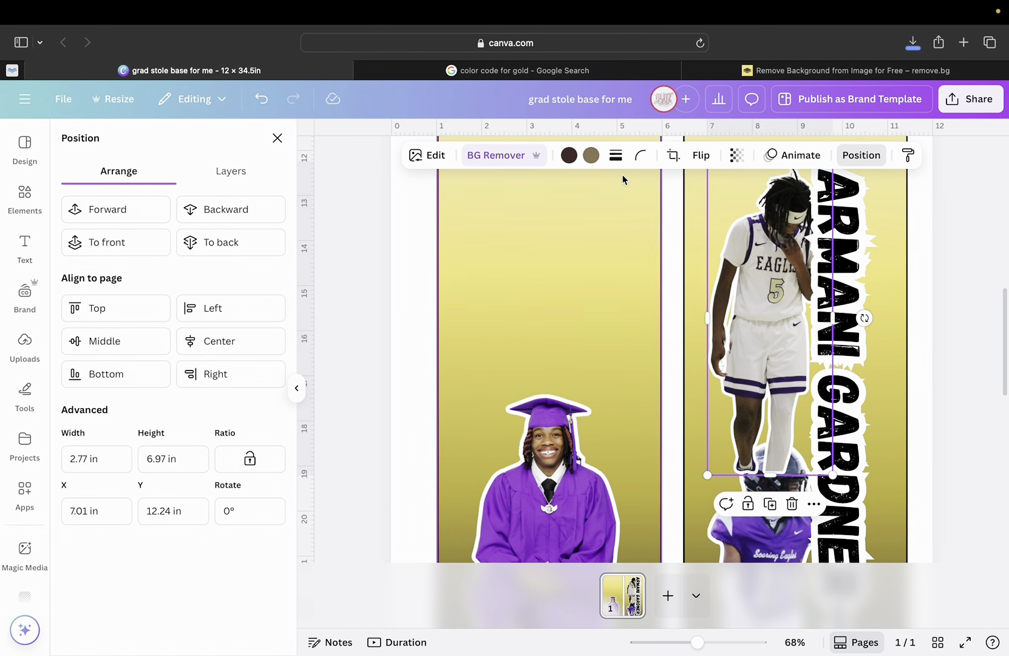
pyautogui.click(121, 208)
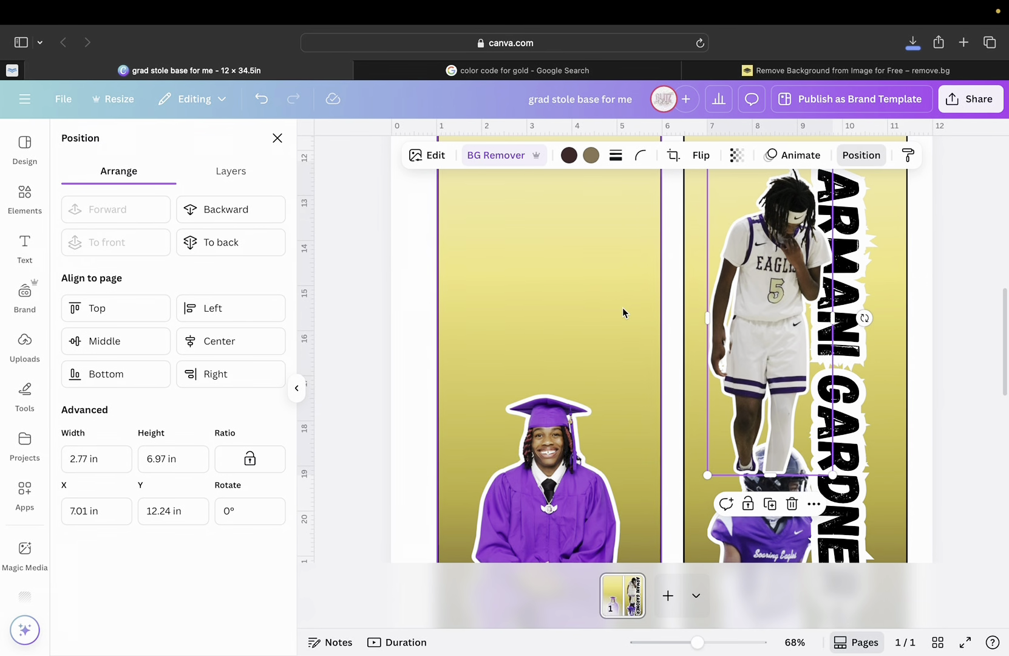
# Shrink the basketball photo to 2.52 × 6.33 in and realign it in the strip.
pyautogui.scroll(1, 751, 343)
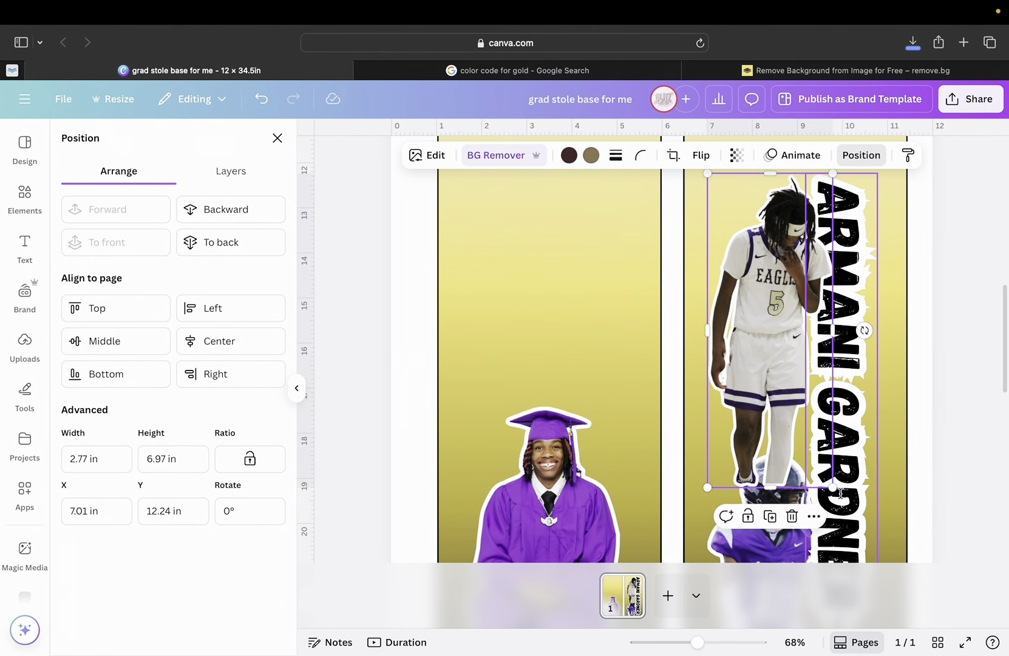
pyautogui.moveTo(831, 487); pyautogui.dragTo(823, 462)
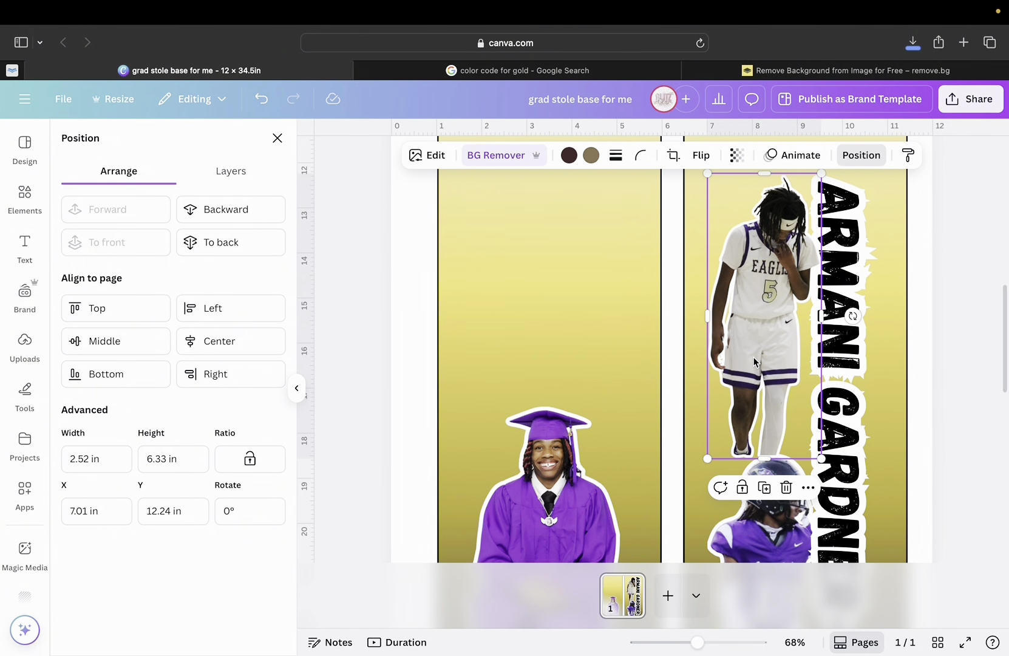
pyautogui.moveTo(753, 361); pyautogui.dragTo(754, 377)
pyautogui.click(879, 353)
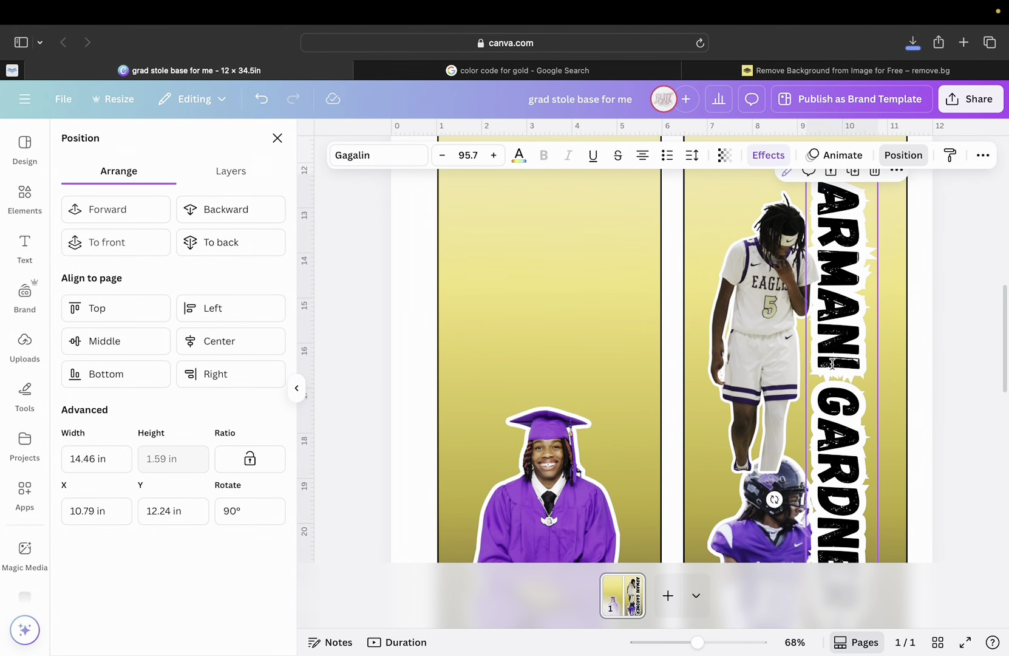
pyautogui.click(898, 347)
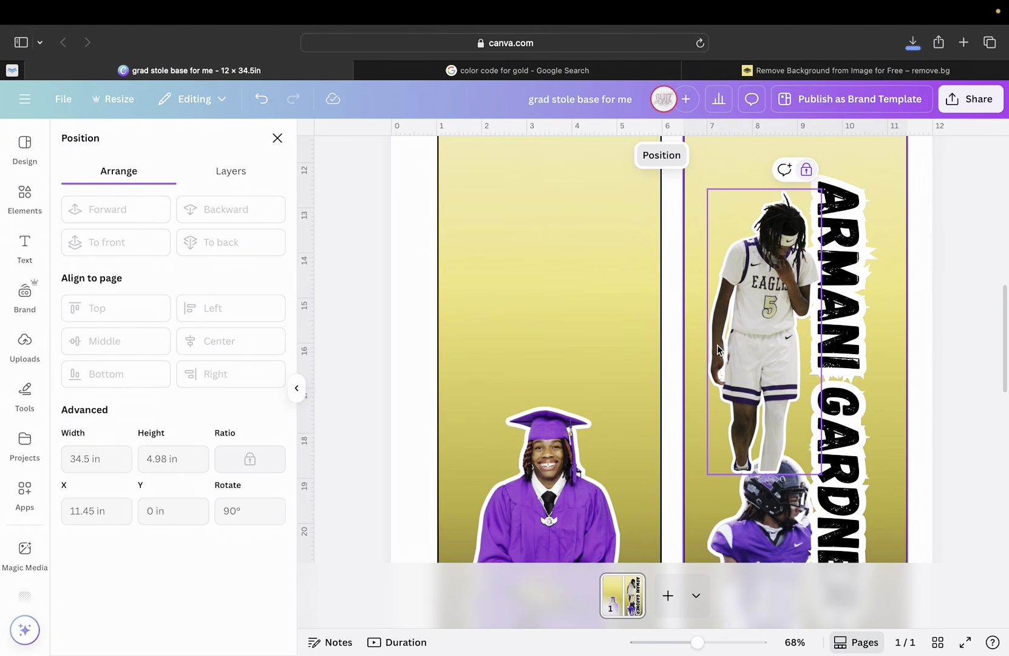
pyautogui.moveTo(756, 346); pyautogui.dragTo(731, 345)
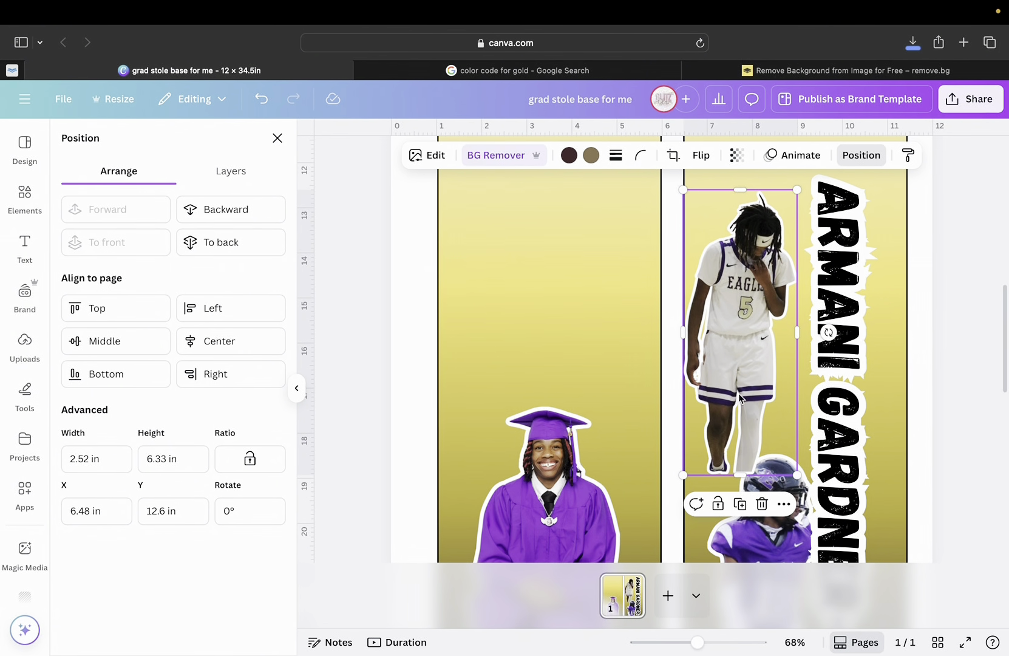
pyautogui.moveTo(739, 393); pyautogui.dragTo(755, 390)
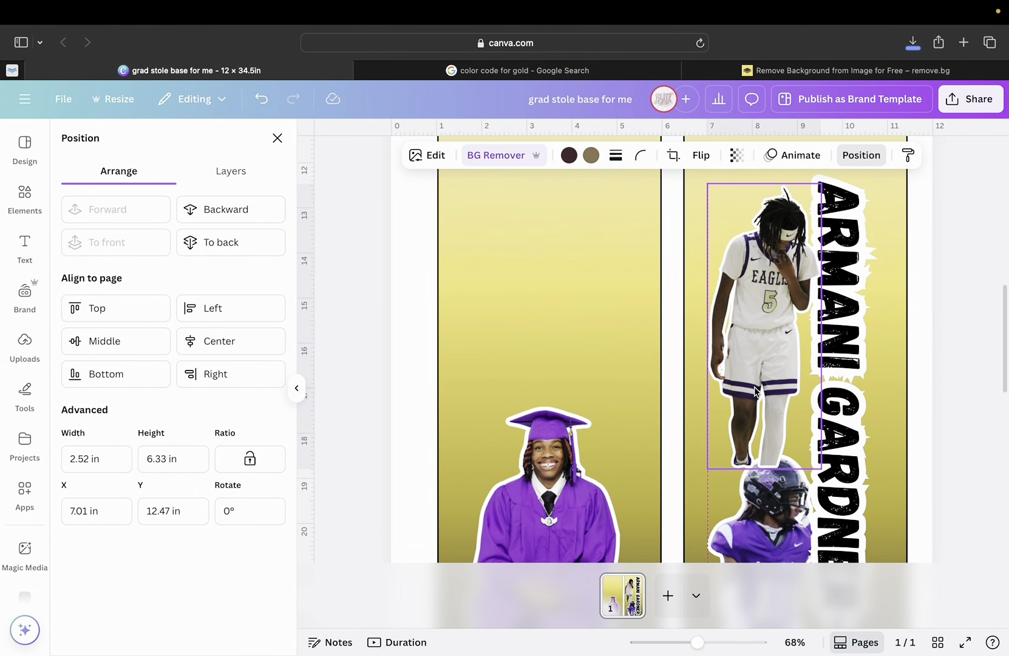
# Shrink the football player cutout to 2.37 × 8.21 in and nudge it up and right.
pyautogui.scroll(-5, 759, 392)
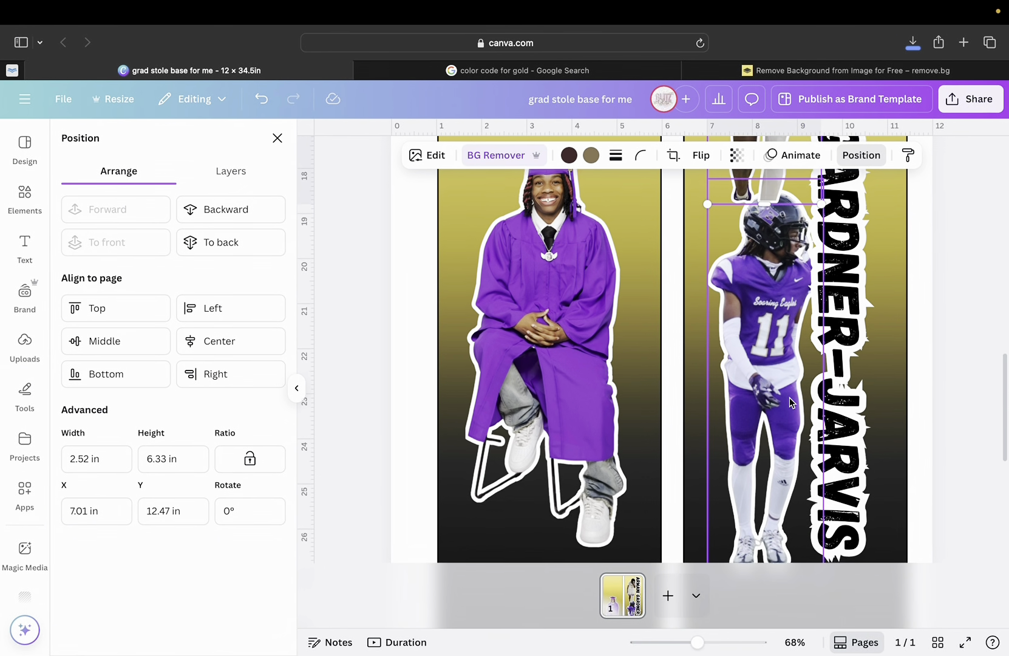
pyautogui.scroll(4, 790, 397)
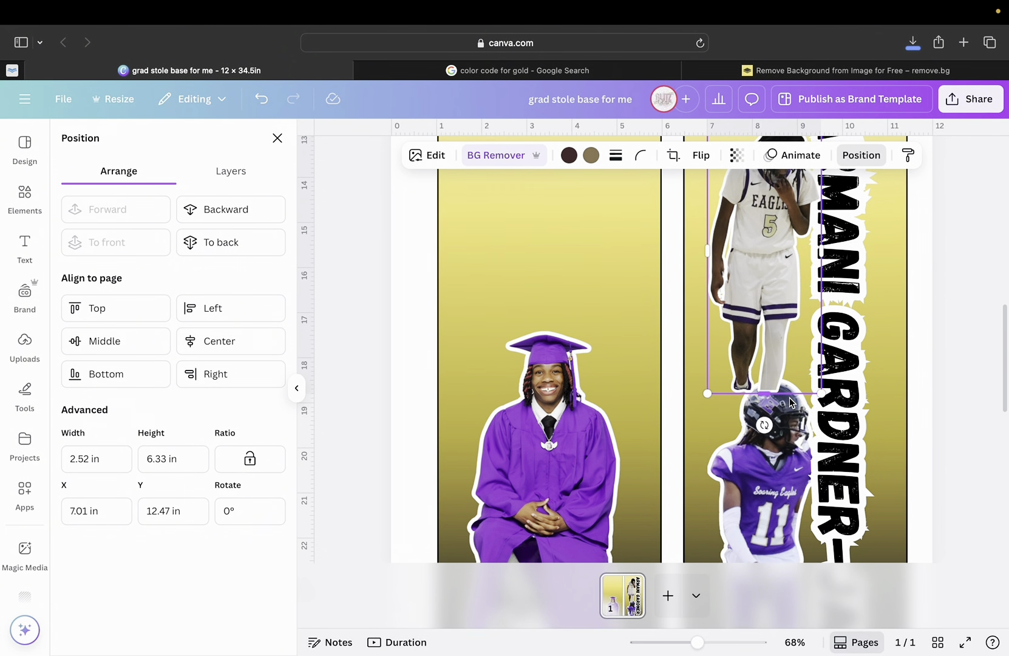
pyautogui.scroll(-2, 772, 389)
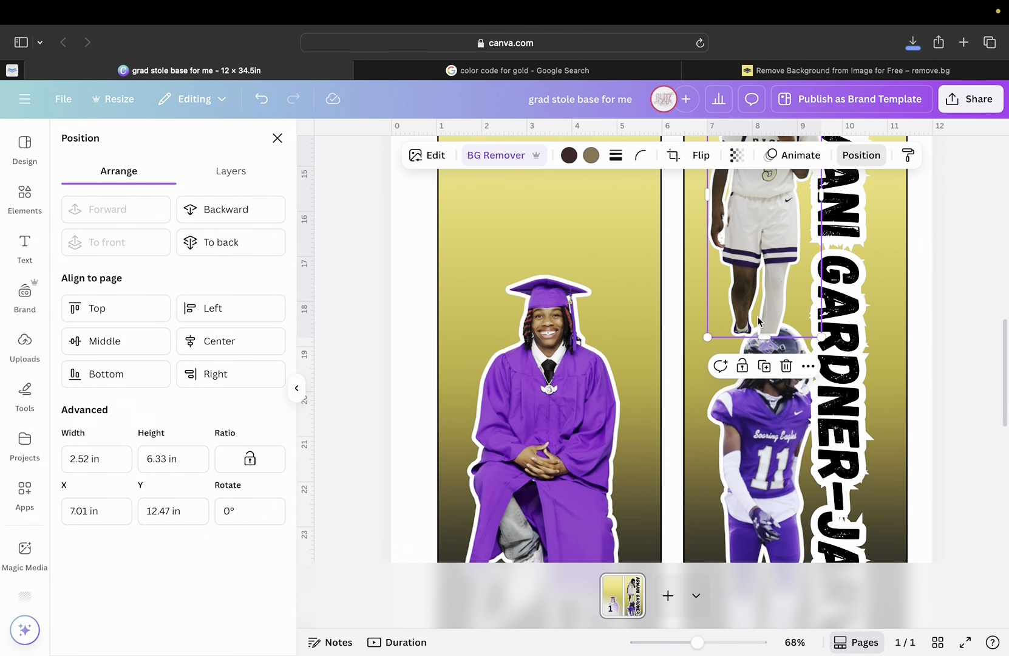
pyautogui.click(787, 426)
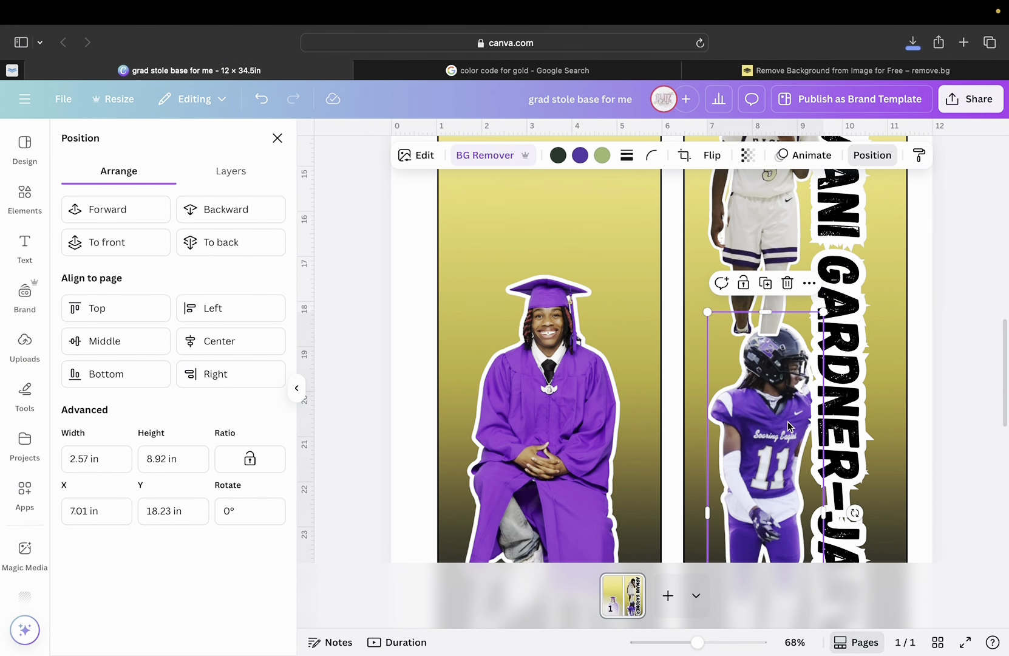
pyautogui.scroll(-5, 788, 426)
pyautogui.scroll(2, 795, 462)
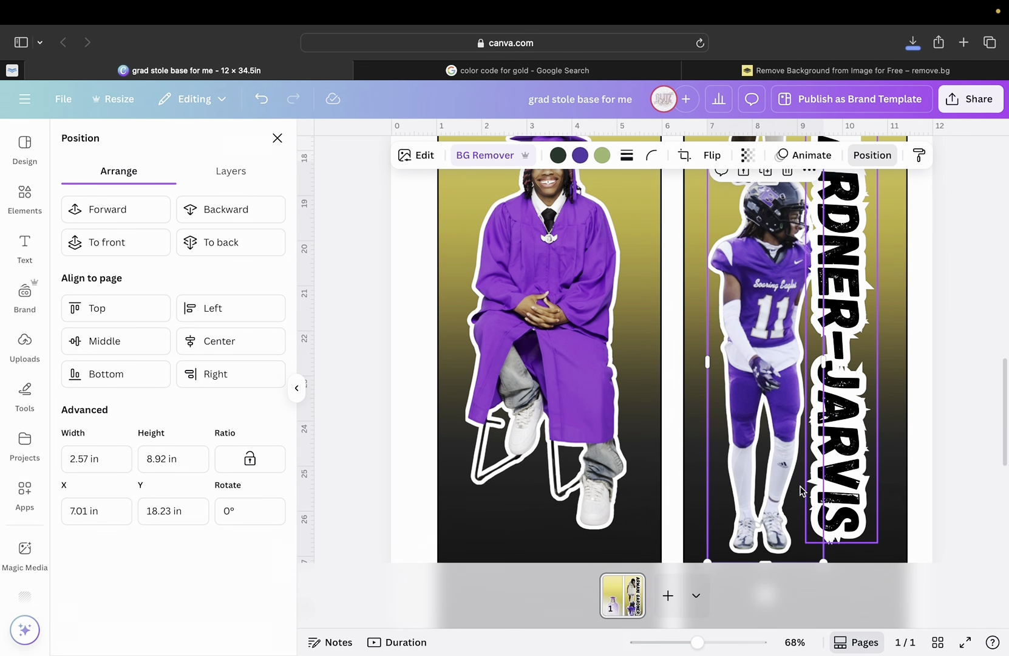
pyautogui.scroll(-2, 814, 498)
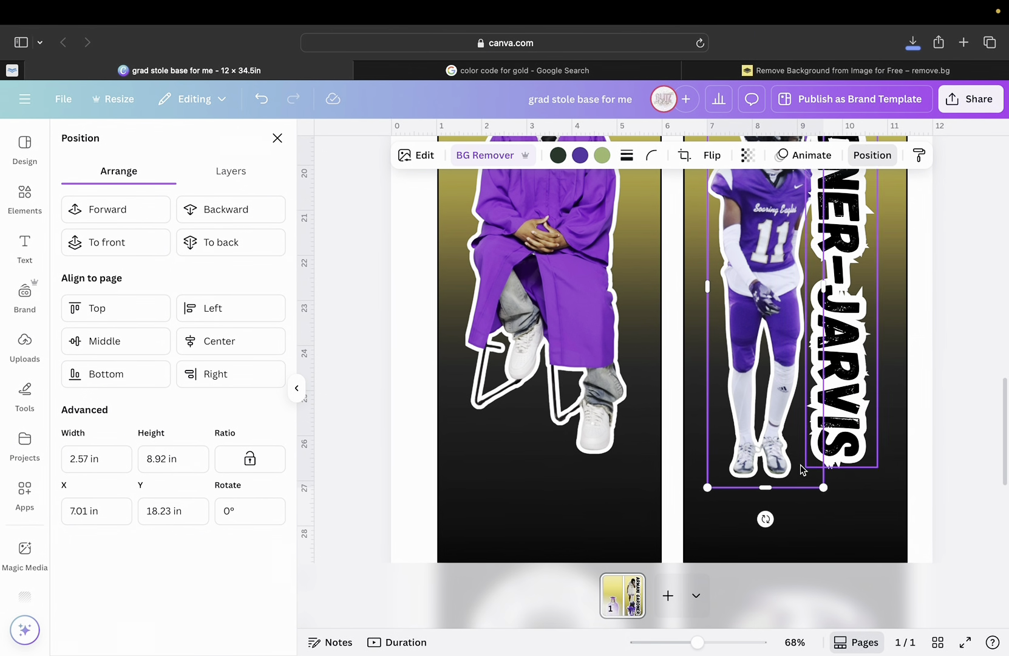
pyautogui.moveTo(823, 487); pyautogui.dragTo(815, 455)
pyautogui.scroll(5, 779, 436)
pyautogui.scroll(-5, 779, 436)
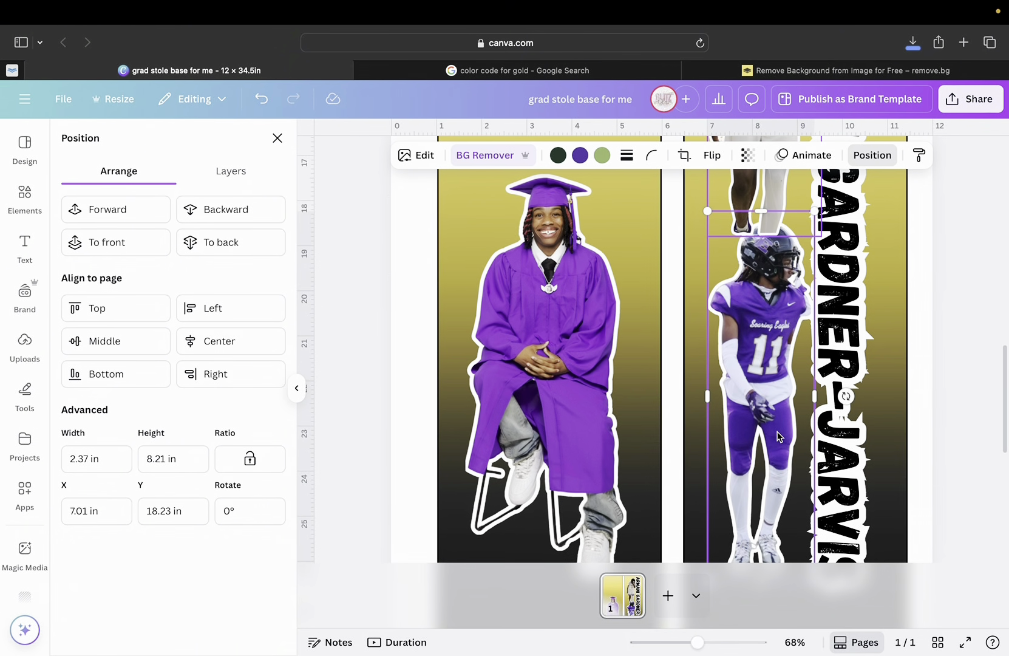
pyautogui.scroll(3, 764, 409)
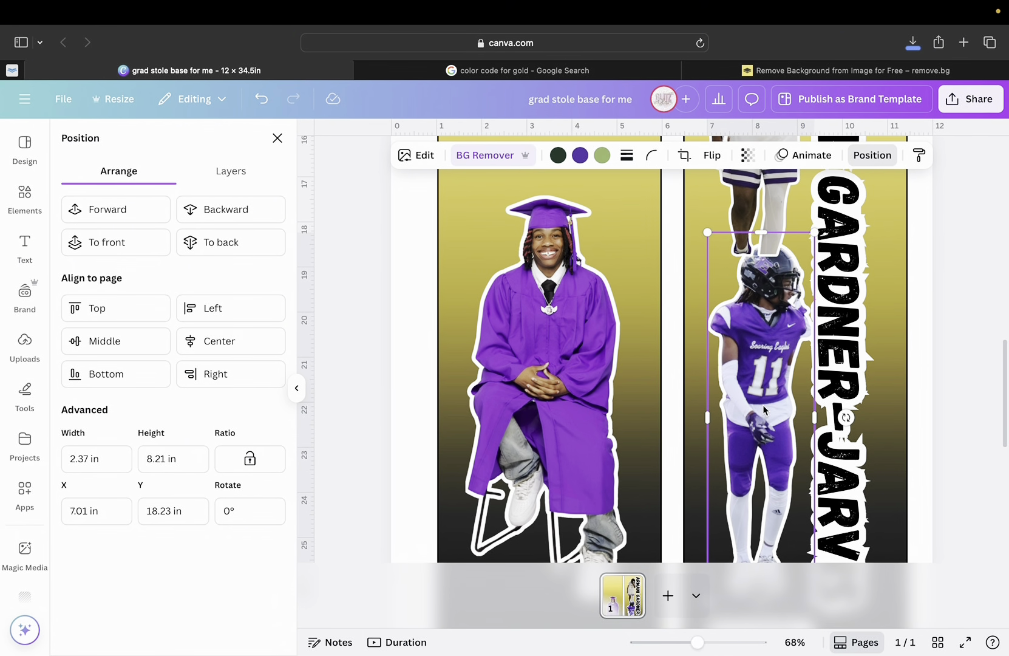
pyautogui.moveTo(764, 417); pyautogui.dragTo(767, 406)
# Bring the football photo one layer forward, in front of the basketball photo.
pyautogui.scroll(-2, 766, 389)
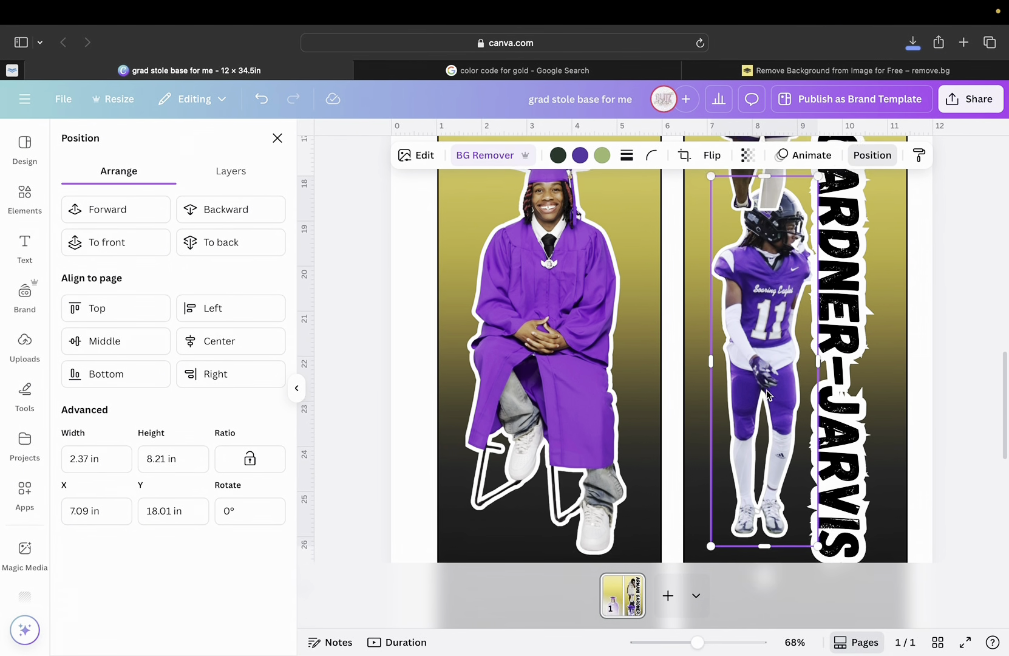
pyautogui.scroll(1, 759, 303)
pyautogui.scroll(10, 758, 333)
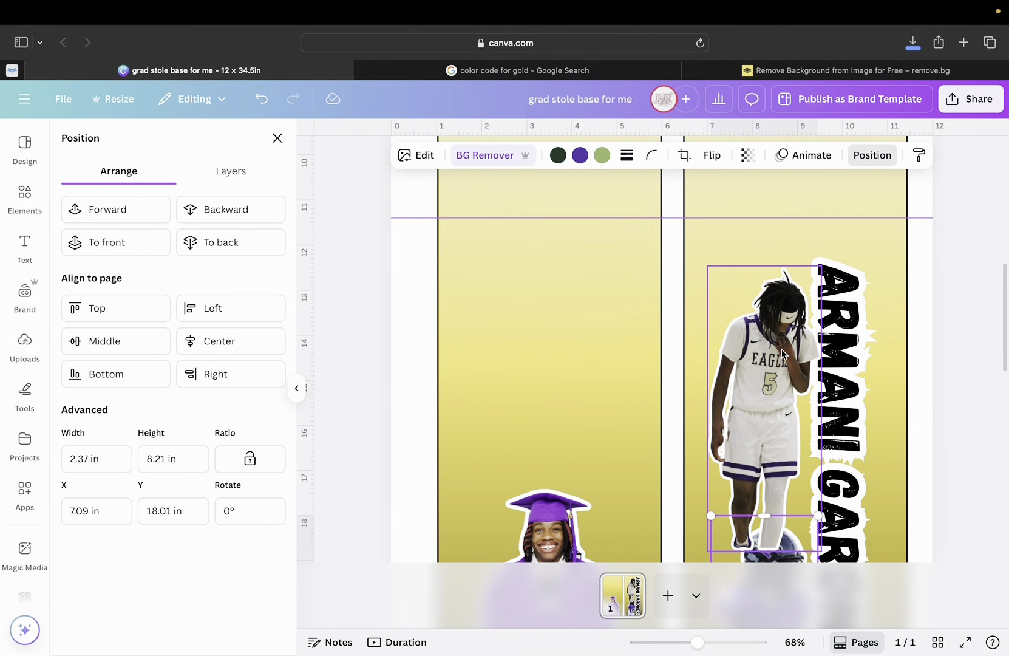
pyautogui.scroll(-7, 758, 400)
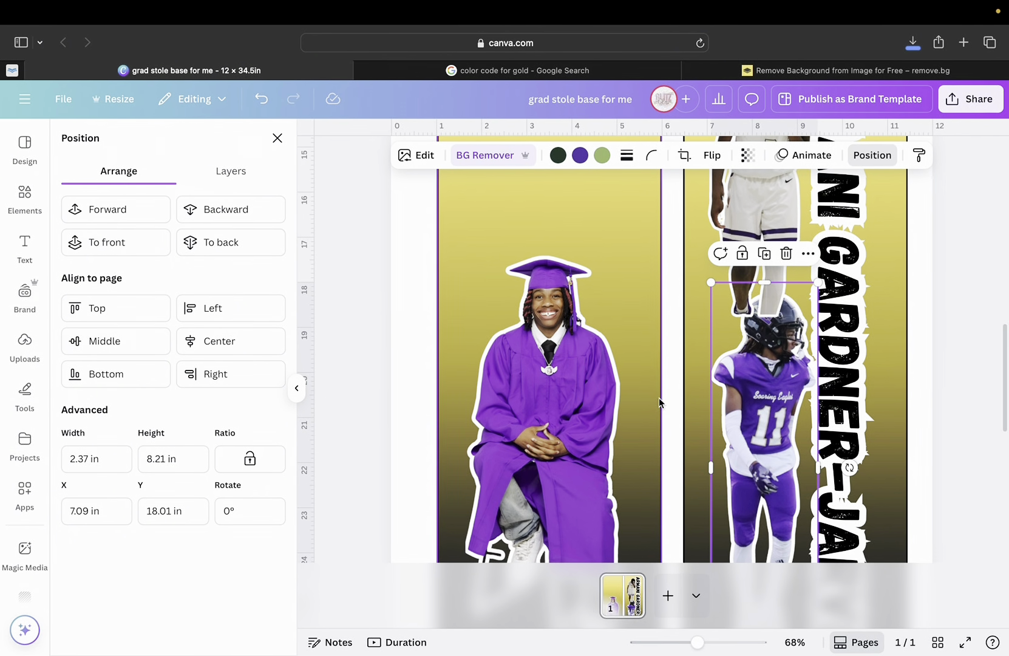
pyautogui.scroll(-2, 706, 401)
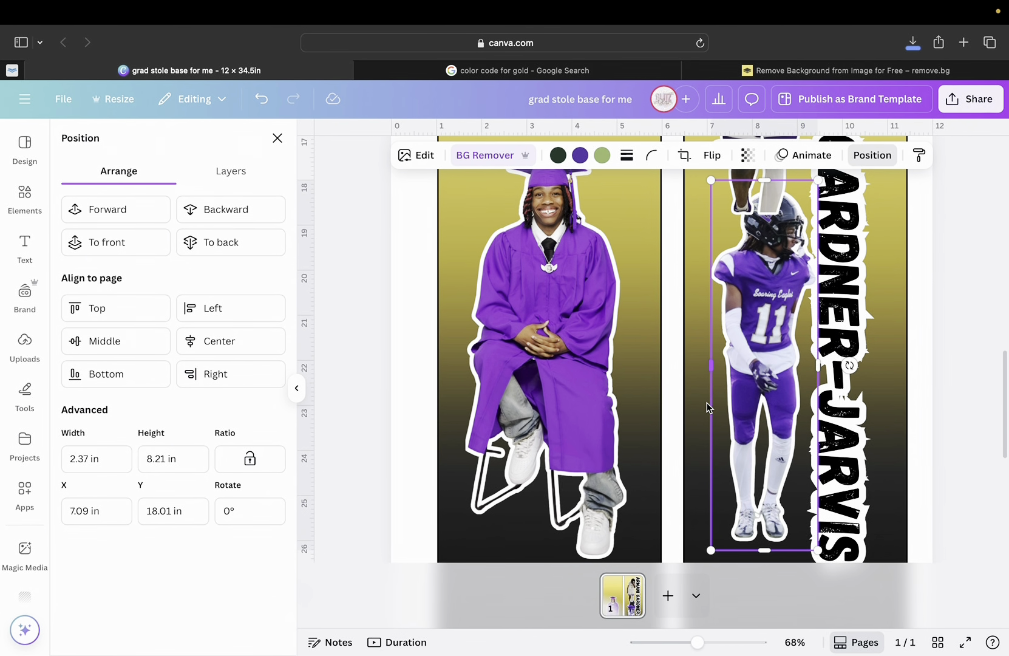
pyautogui.scroll(2, 694, 342)
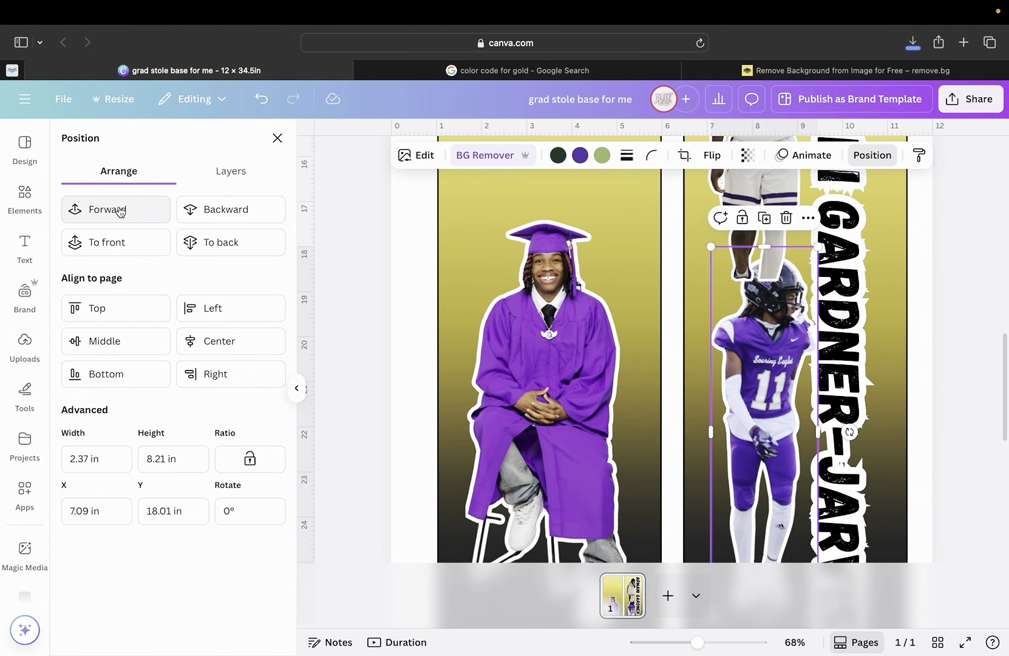
pyautogui.click(120, 210)
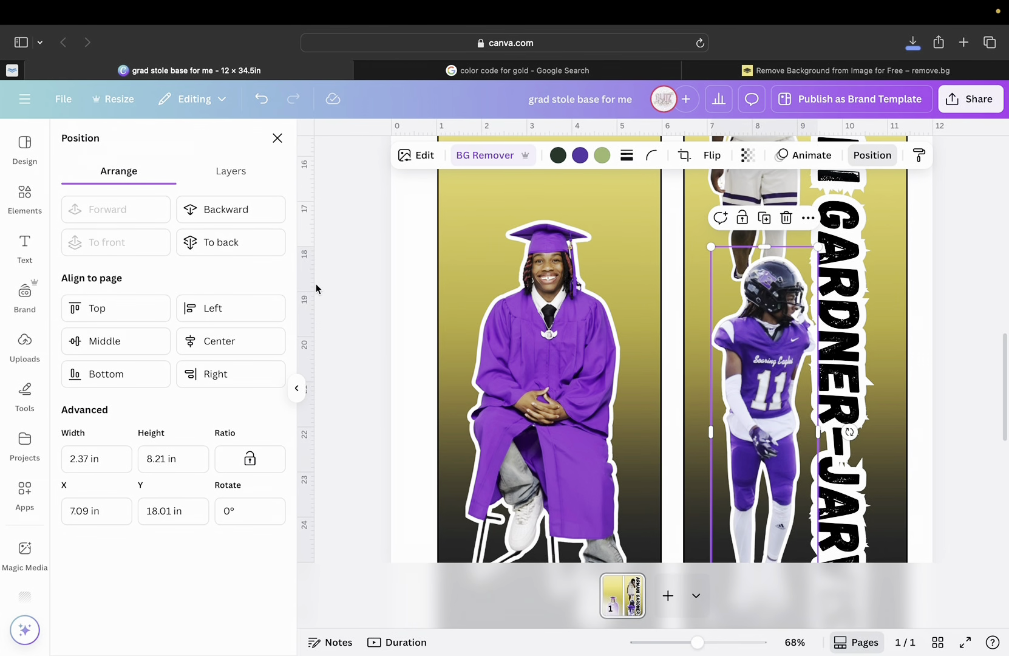
pyautogui.scroll(-3, 750, 363)
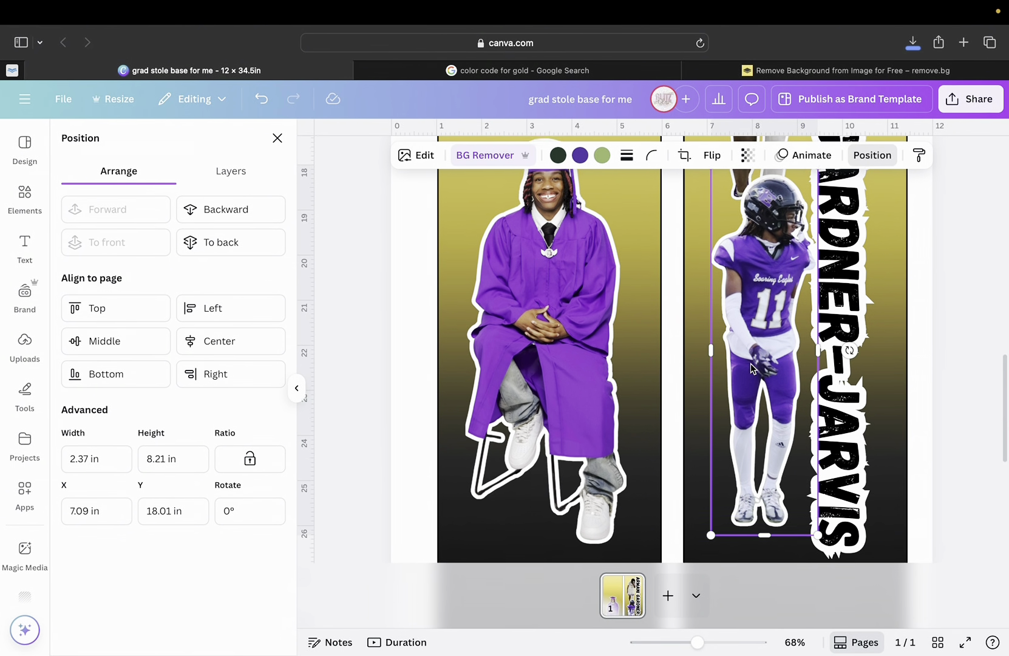
pyautogui.scroll(2, 750, 364)
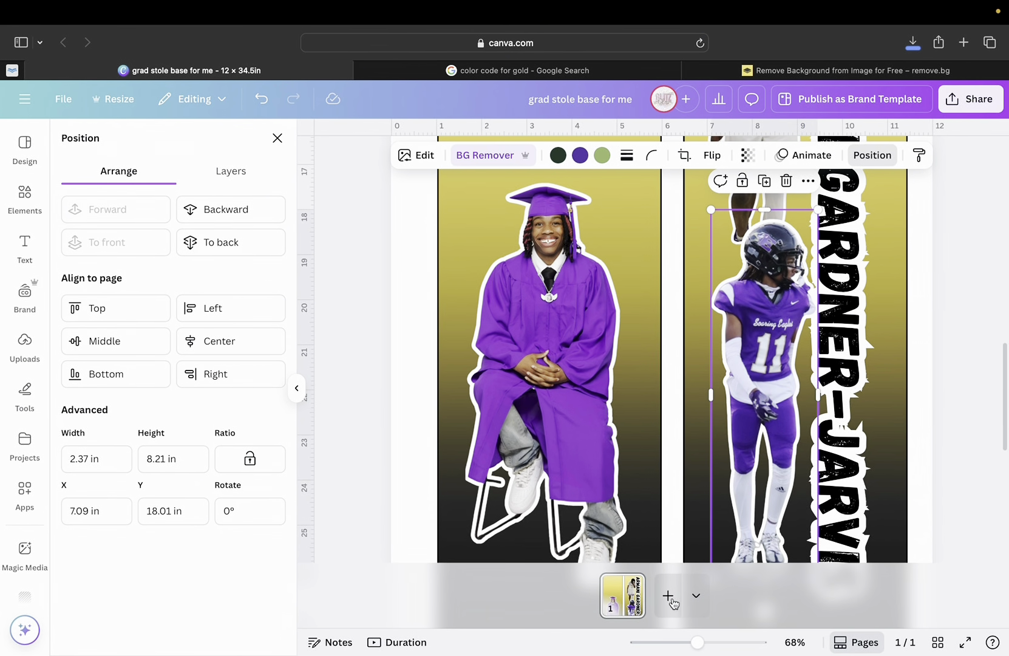
pyautogui.moveTo(697, 643); pyautogui.dragTo(671, 644)
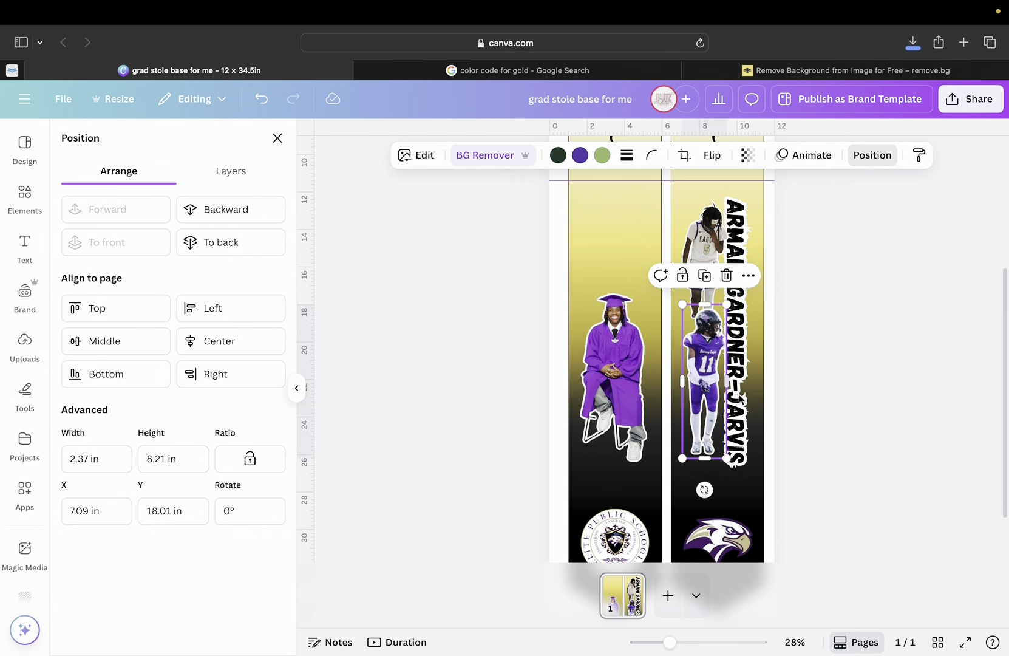
# Group the basketball photo, football photo and vertical name text into one 3.77 × 14.46 in unit.
pyautogui.click(792, 378)
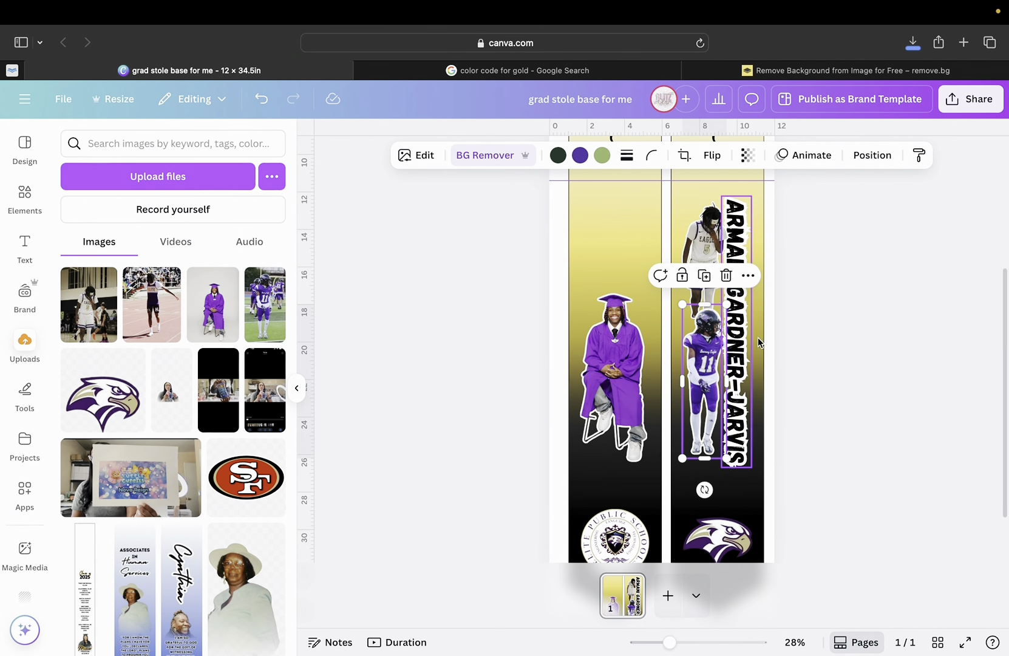
pyautogui.click(706, 250)
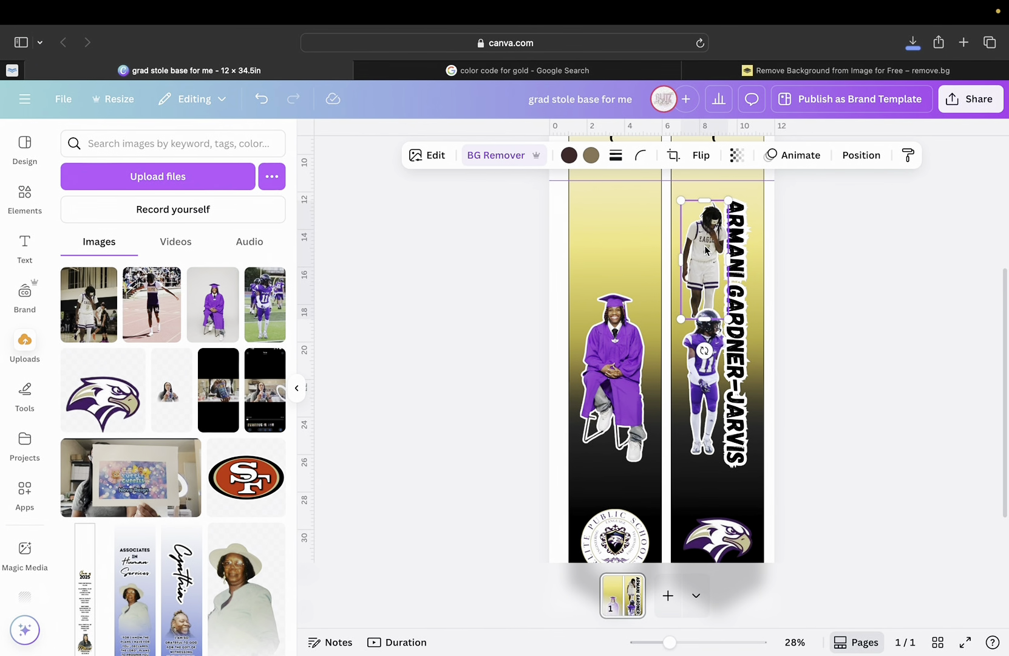
pyautogui.keyDown('shift'); pyautogui.click(711, 379); pyautogui.keyUp('shift')
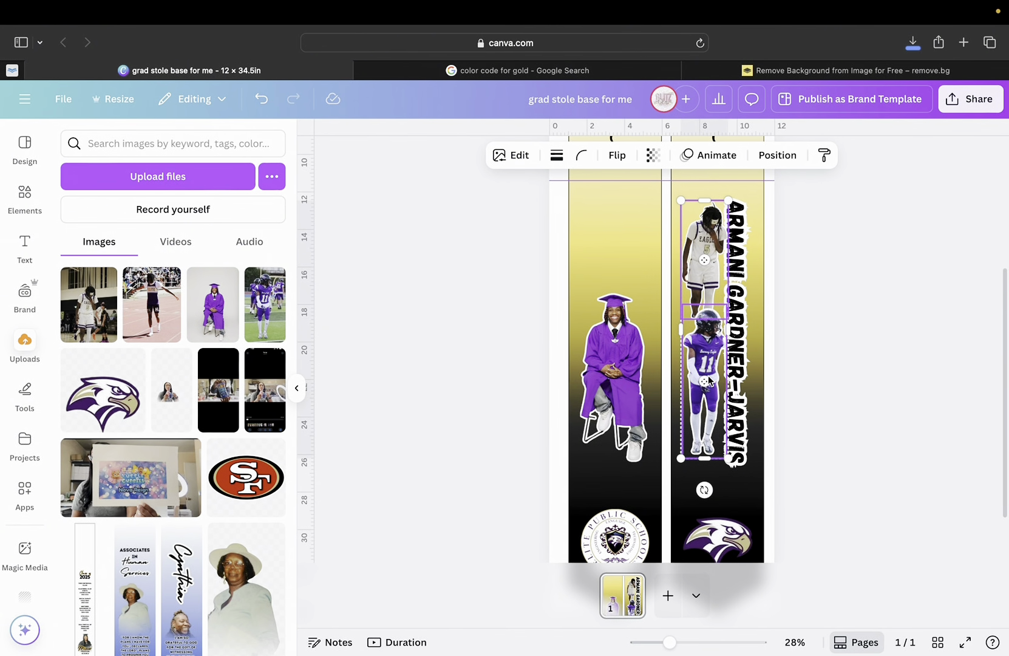
pyautogui.keyDown('shift'); pyautogui.click(742, 350); pyautogui.keyUp('shift')
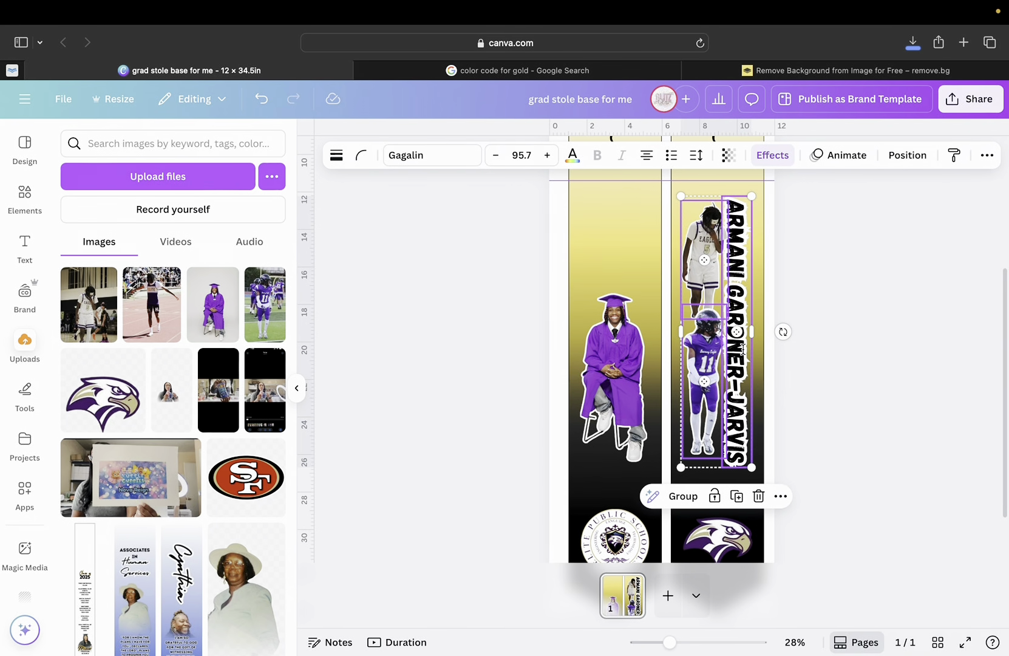
pyautogui.click(684, 496)
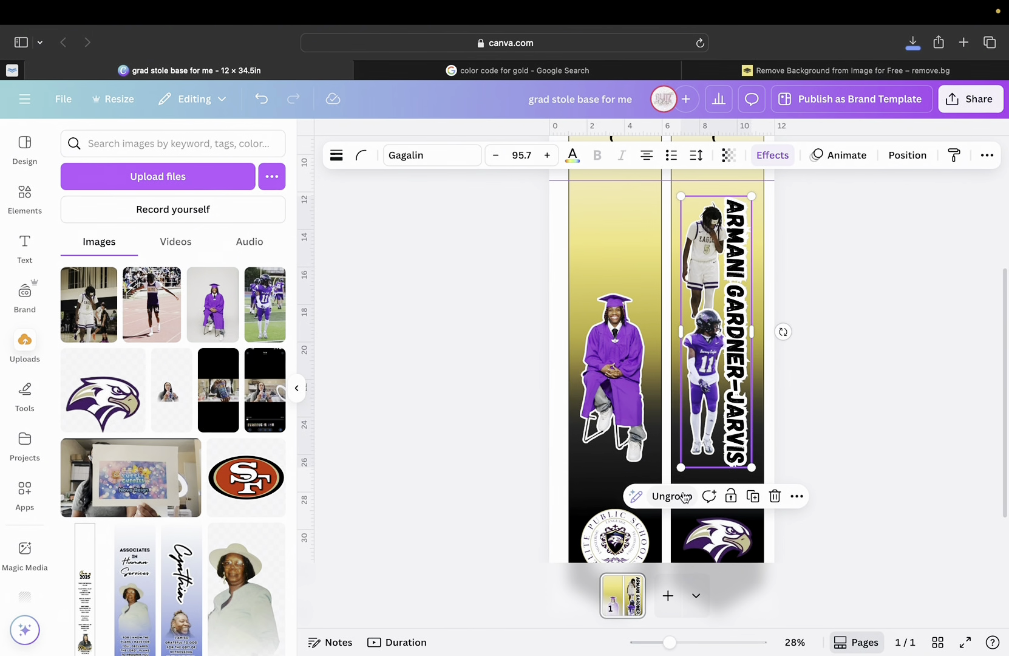
# Review the new group in the Position panel's Layers list.
pyautogui.click(987, 156)
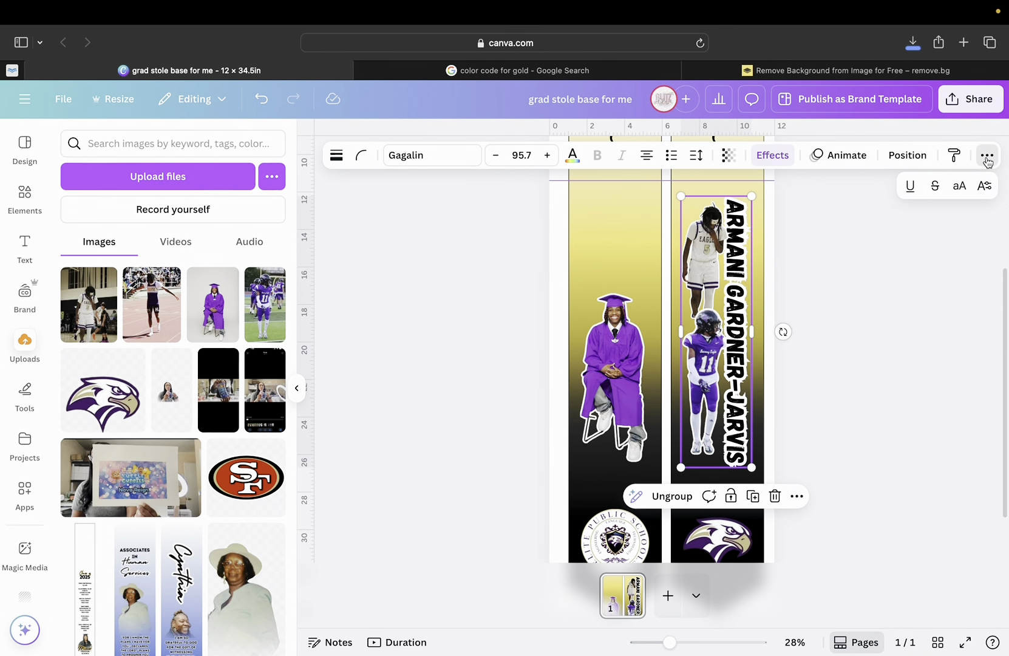
pyautogui.click(907, 155)
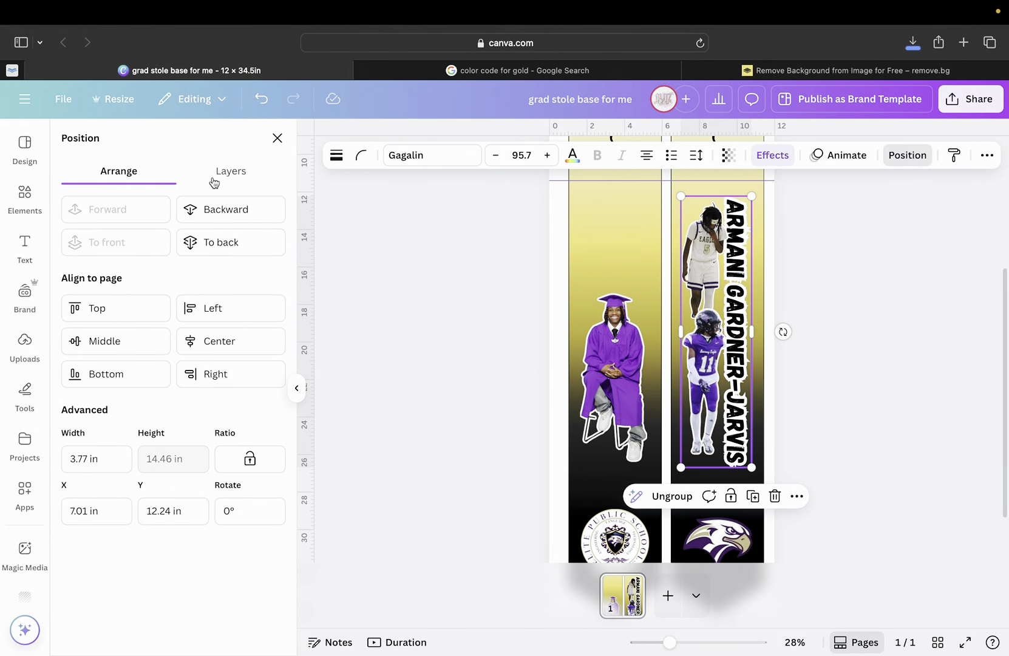
pyautogui.click(228, 182)
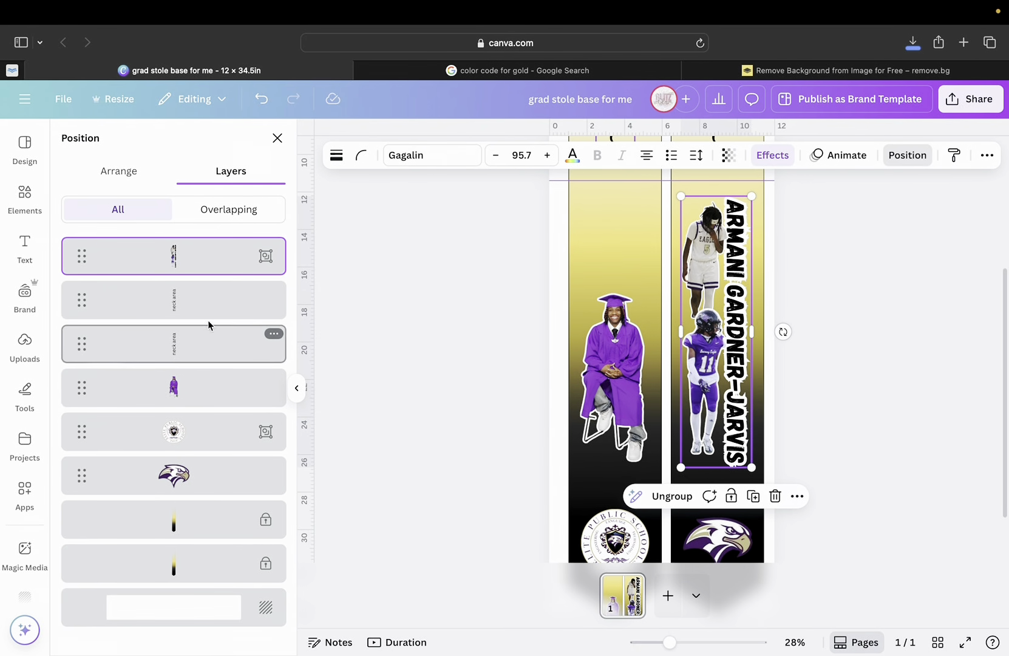
pyautogui.click(885, 155)
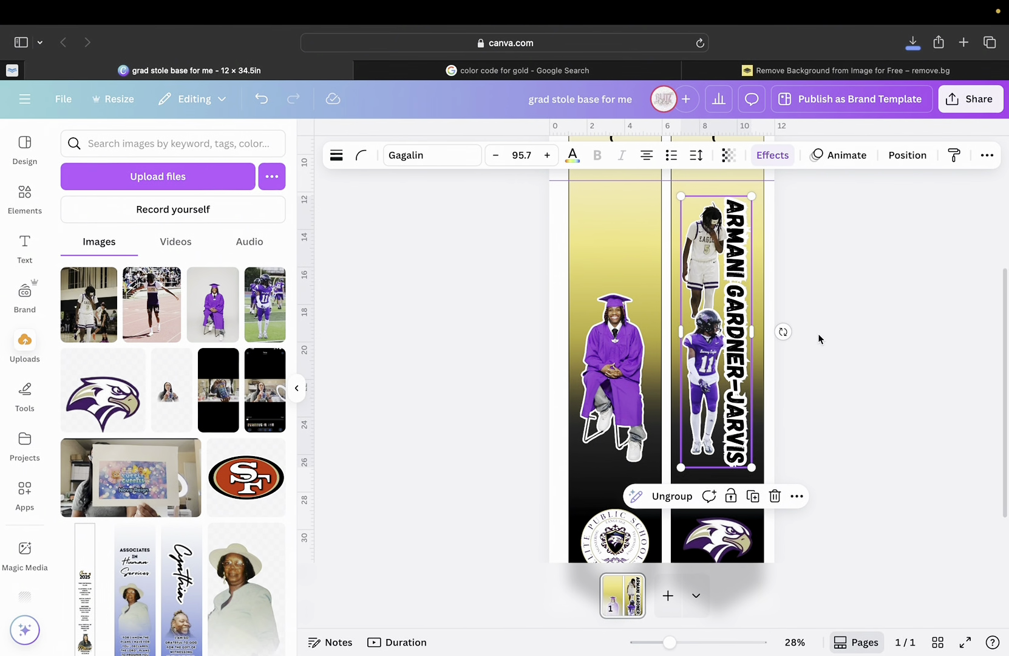
# Inspect the group's members and Arrange settings, then deselect everything.
pyautogui.click(818, 339)
pyautogui.click(718, 344)
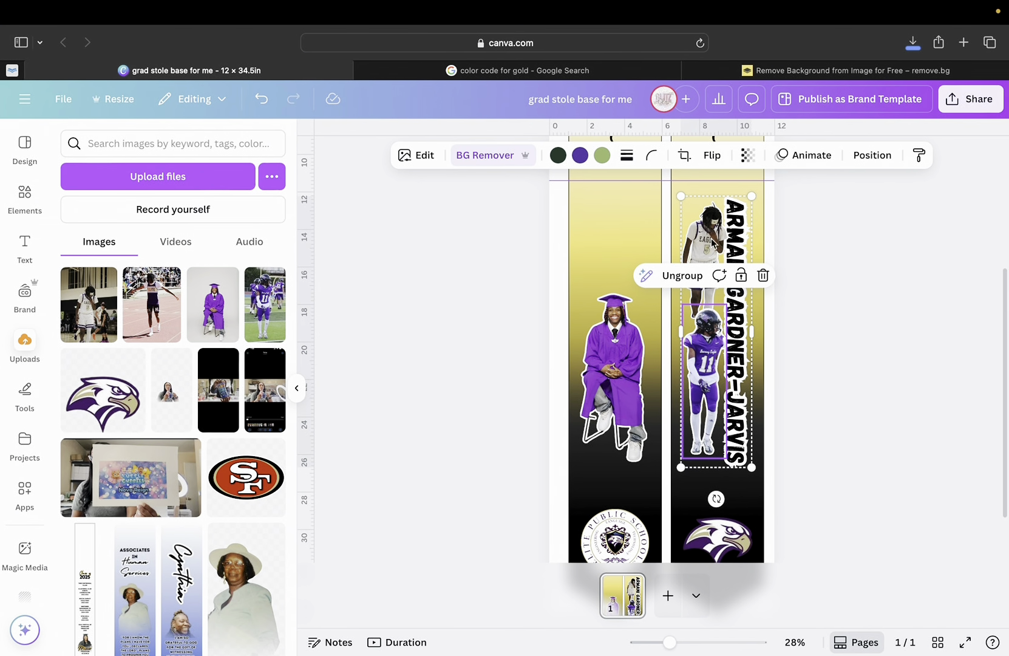
pyautogui.click(711, 213)
pyautogui.click(739, 217)
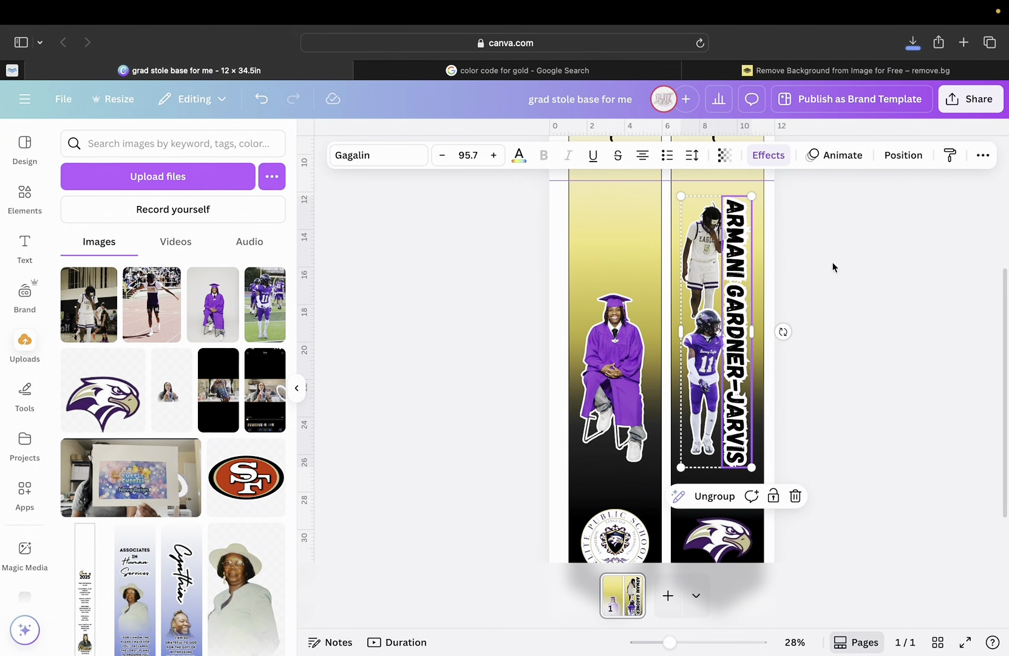
pyautogui.click(824, 250)
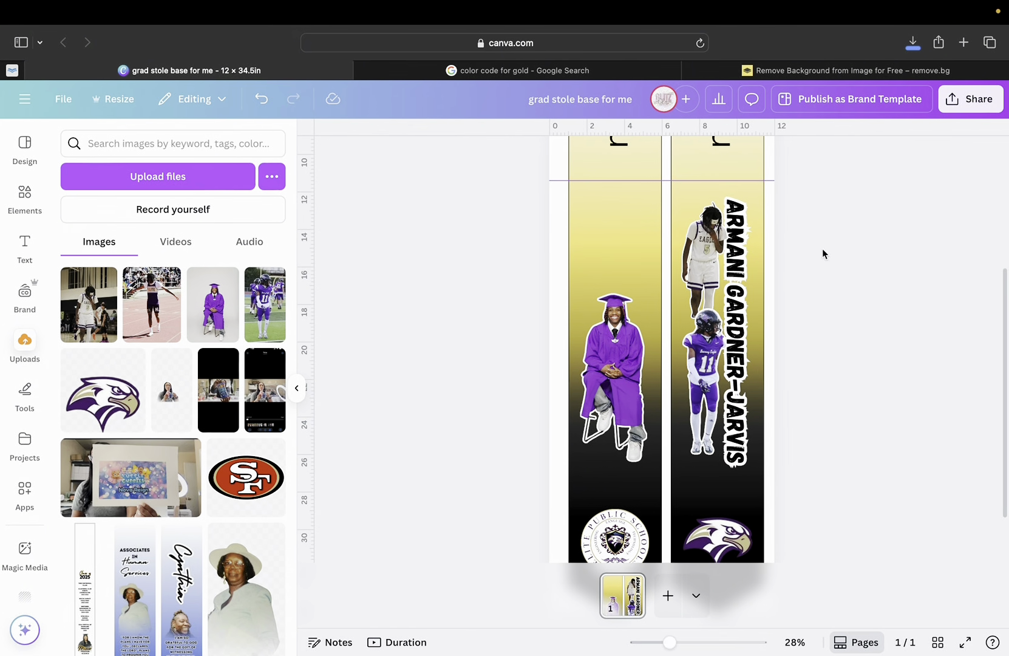
pyautogui.click(737, 249)
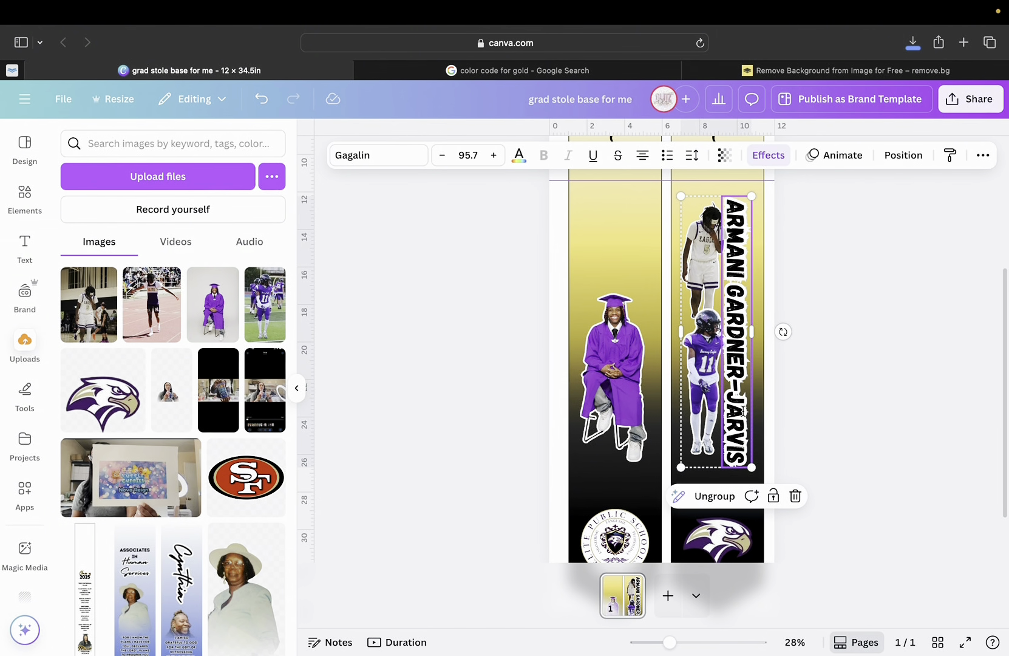
pyautogui.click(905, 159)
pyautogui.click(119, 170)
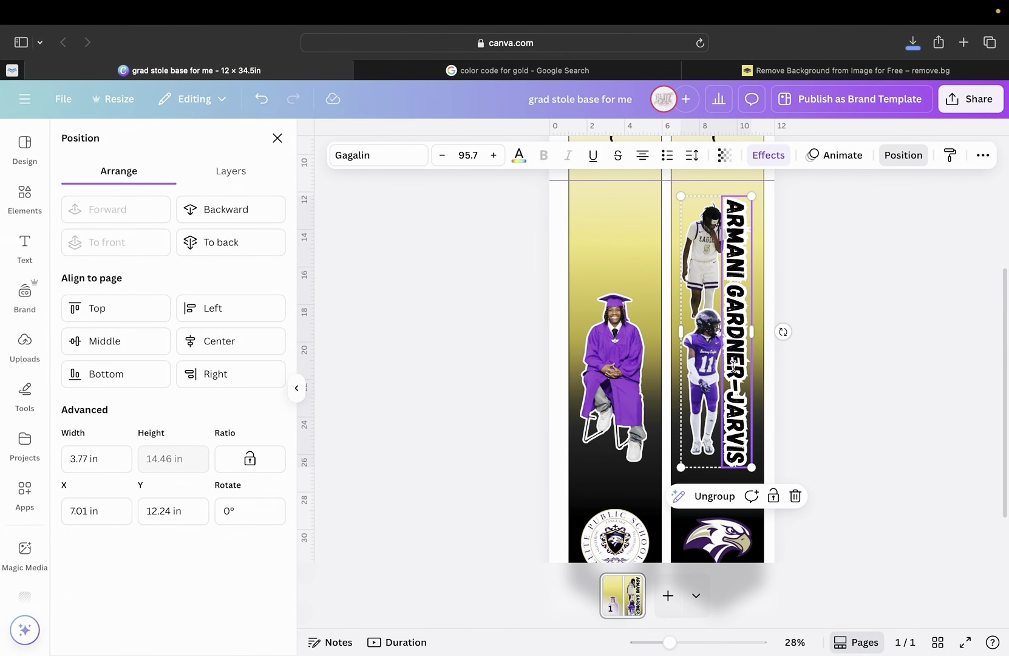
pyautogui.moveTo(734, 364)
pyautogui.mouseDown()
pyautogui.moveTo(733, 376)
pyautogui.moveTo(733, 368)
pyautogui.mouseUp()
pyautogui.press('Escape')
pyautogui.click(790, 372)
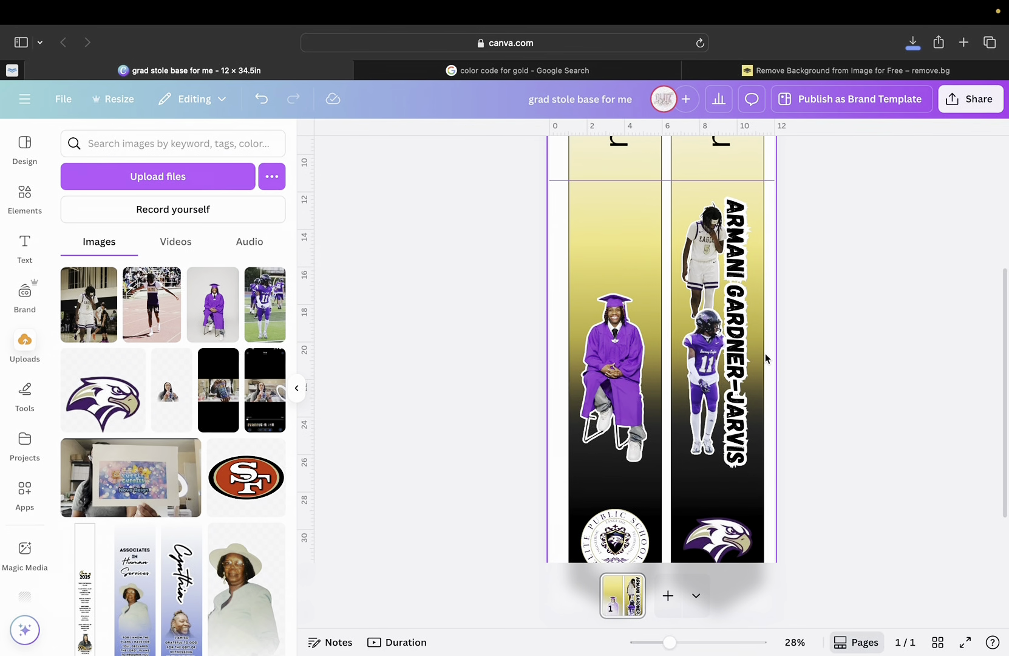
# Nudge the name-and-photos group upward on the right strip.
pyautogui.scroll(-2, 778, 399)
pyautogui.scroll(1, 777, 400)
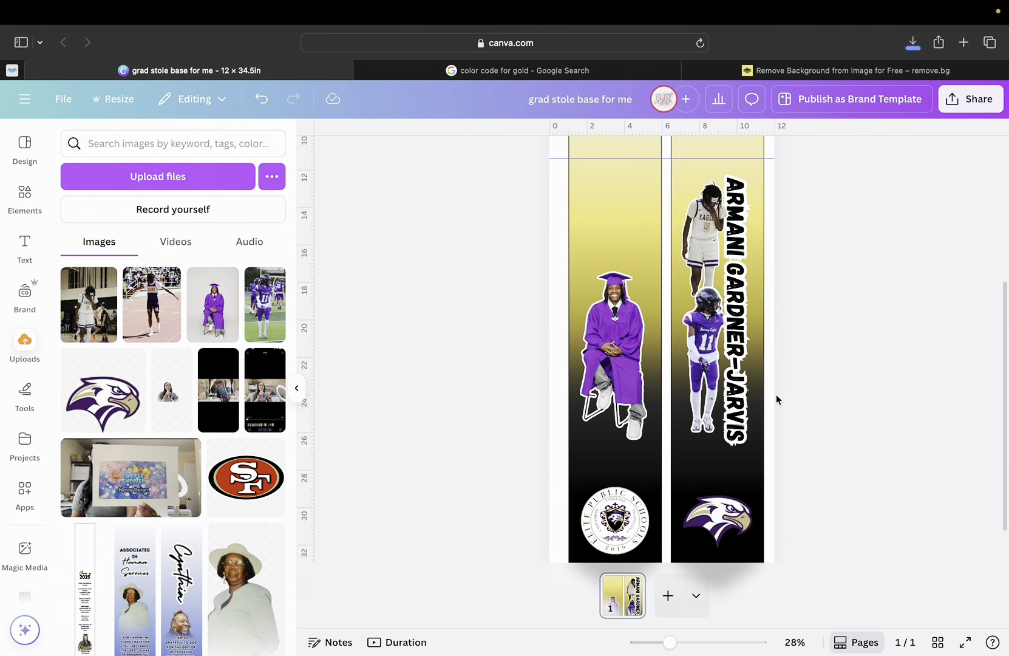
pyautogui.click(732, 352)
pyautogui.moveTo(732, 353); pyautogui.dragTo(734, 335)
pyautogui.scroll(2, 732, 341)
pyautogui.scroll(-4, 734, 427)
pyautogui.scroll(1, 734, 425)
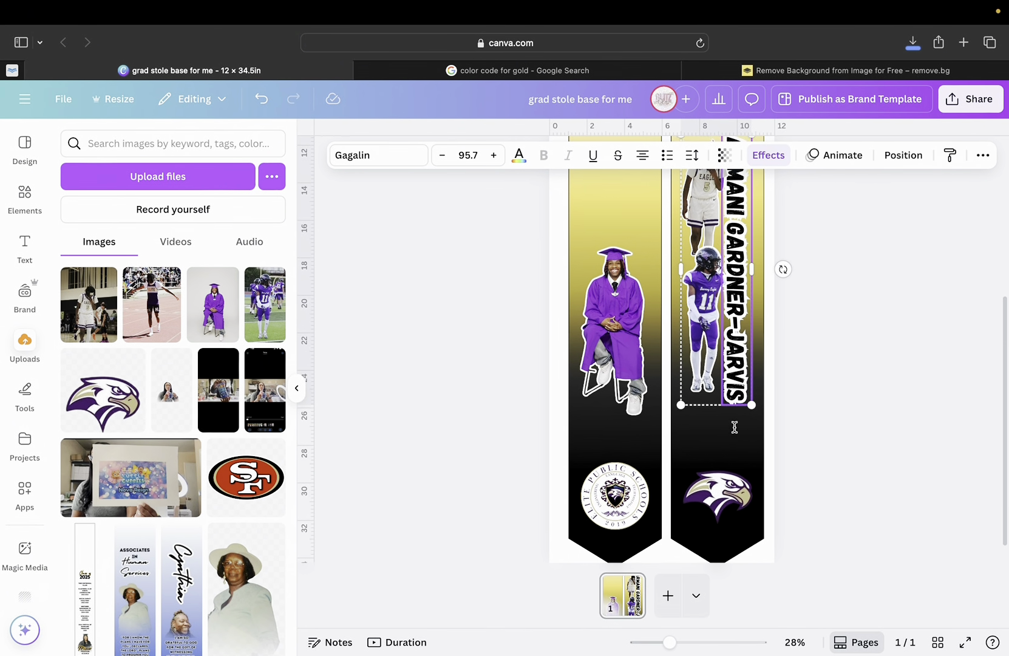
pyautogui.click(727, 457)
# Move the graduation cap-and-gown photo up the left strip to about Y 11.39 in.
pyautogui.scroll(6, 717, 441)
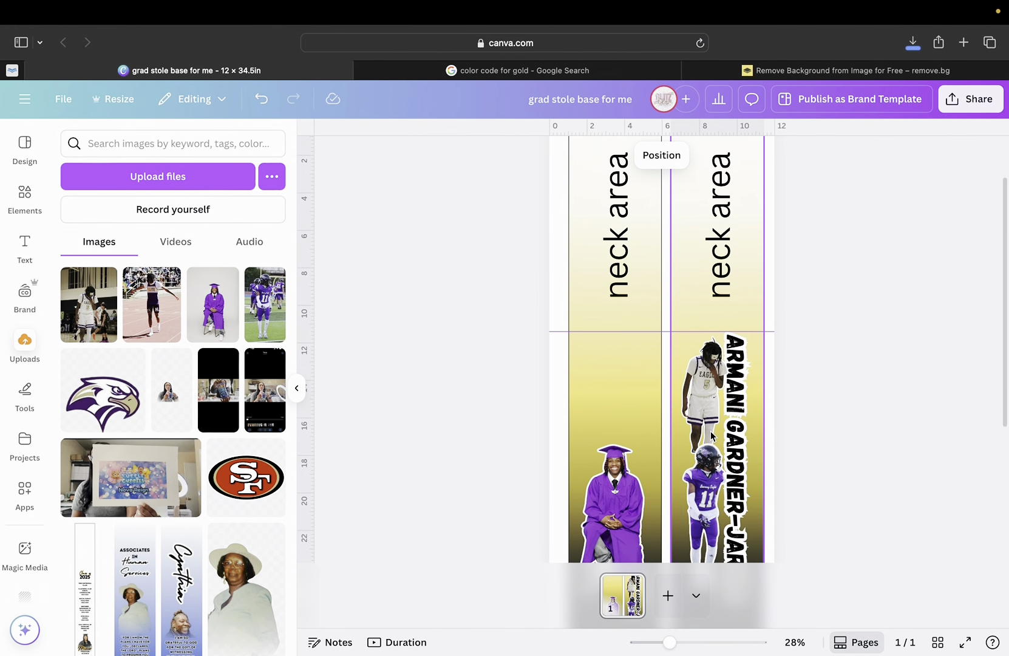
pyautogui.scroll(-5, 711, 436)
pyautogui.scroll(-4, 712, 436)
pyautogui.scroll(4, 712, 435)
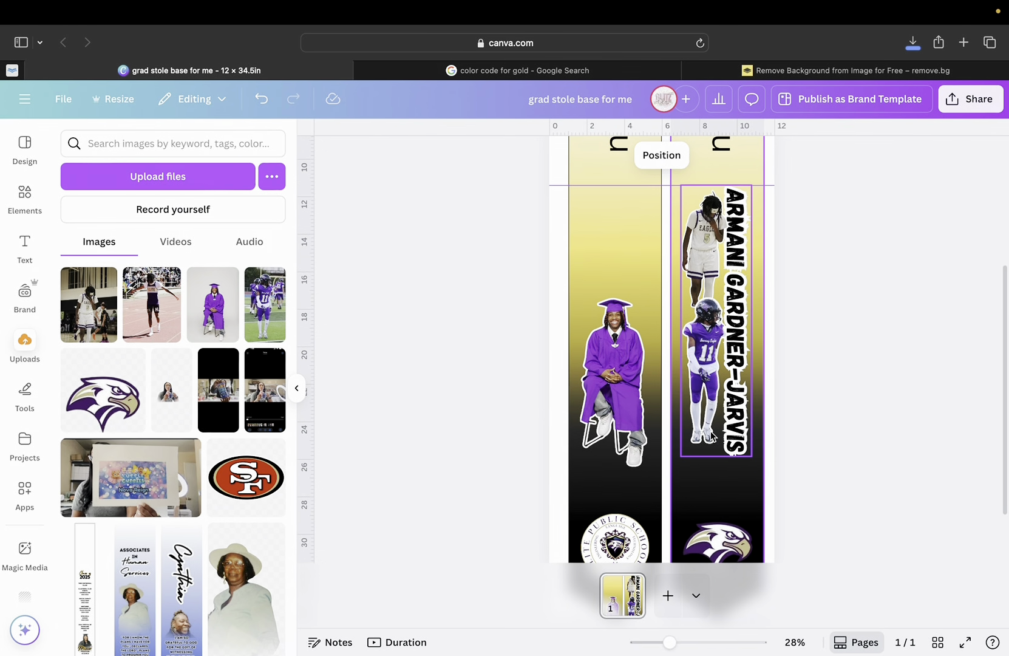
pyautogui.scroll(-1, 711, 434)
pyautogui.click(621, 385)
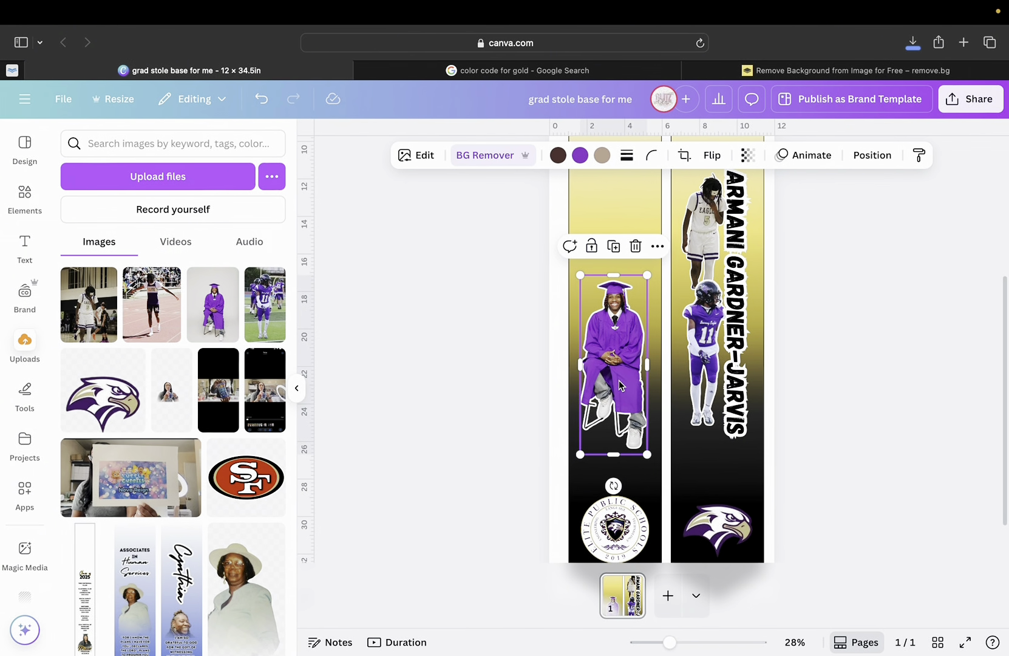
pyautogui.moveTo(625, 390); pyautogui.dragTo(628, 386)
pyautogui.click(872, 156)
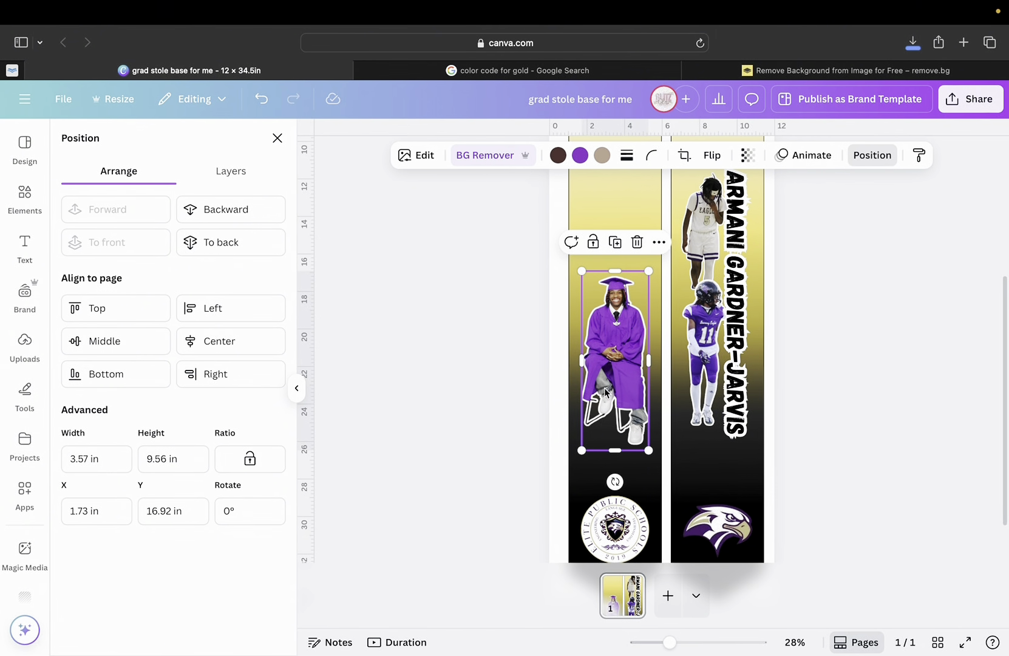
pyautogui.scroll(2, 778, 400)
pyautogui.moveTo(622, 425); pyautogui.dragTo(618, 334)
# Lower the name-and-photos group slightly on the right strip, then deselect.
pyautogui.click(741, 319)
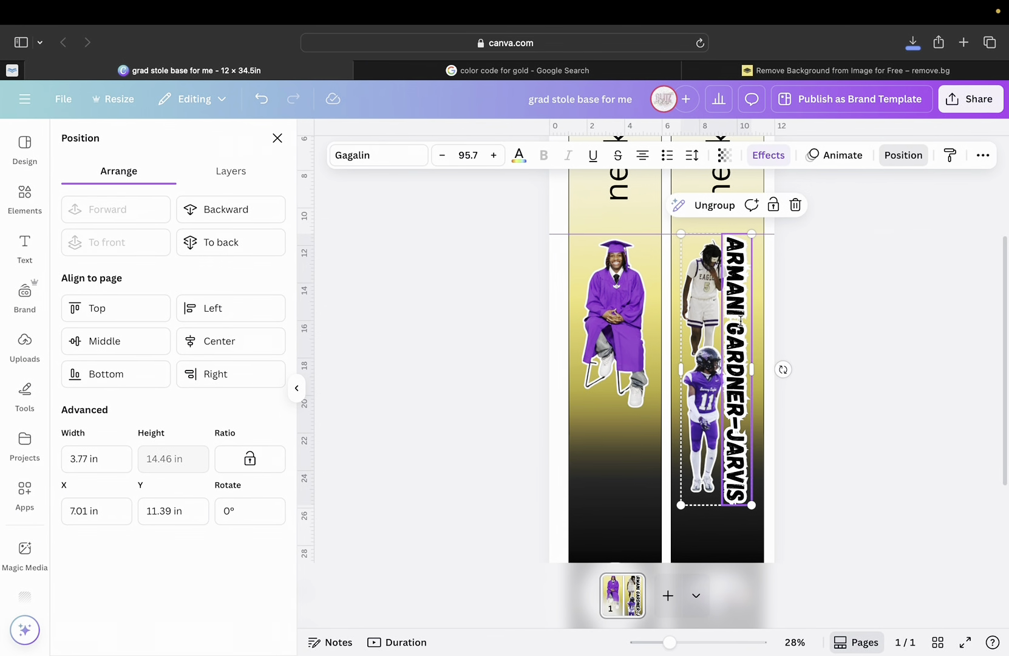
pyautogui.moveTo(741, 319); pyautogui.dragTo(742, 323)
pyautogui.click(837, 343)
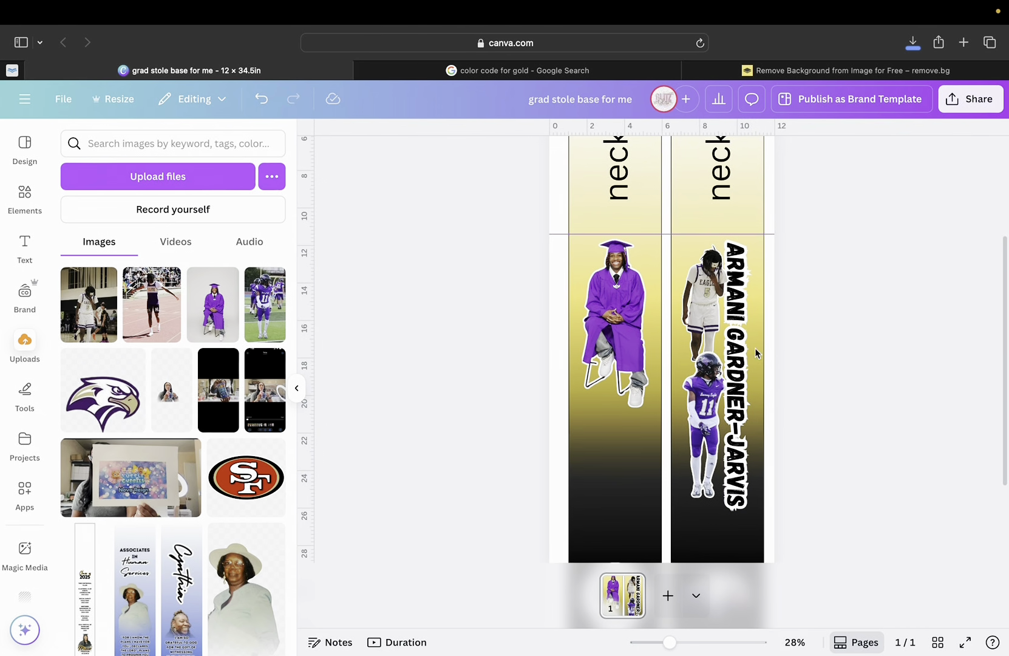
pyautogui.scroll(-4, 633, 465)
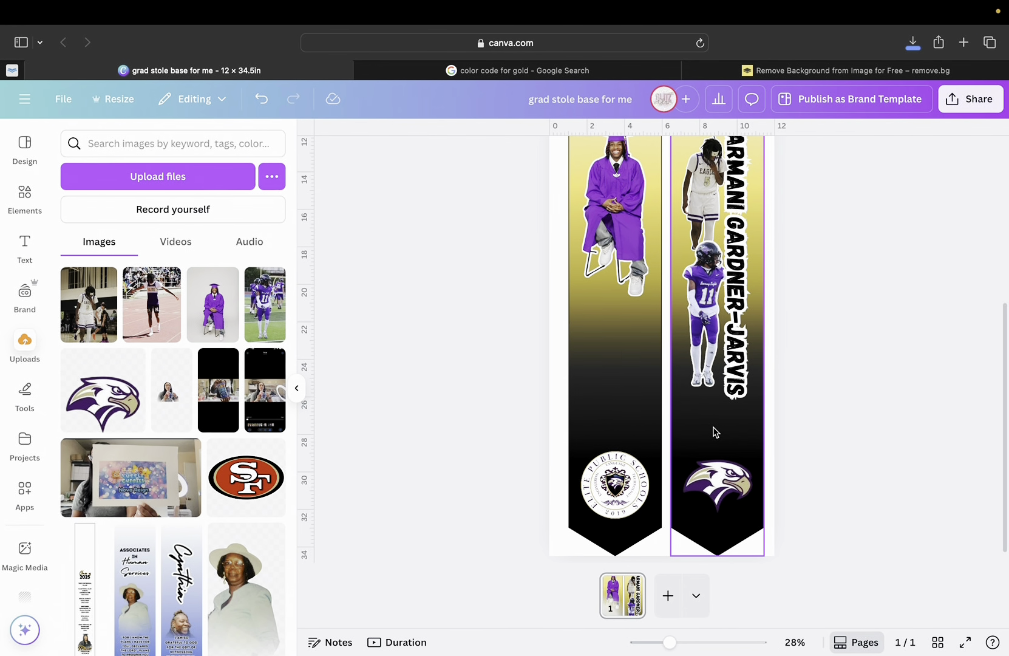
pyautogui.scroll(8, 715, 432)
pyautogui.scroll(-7, 715, 431)
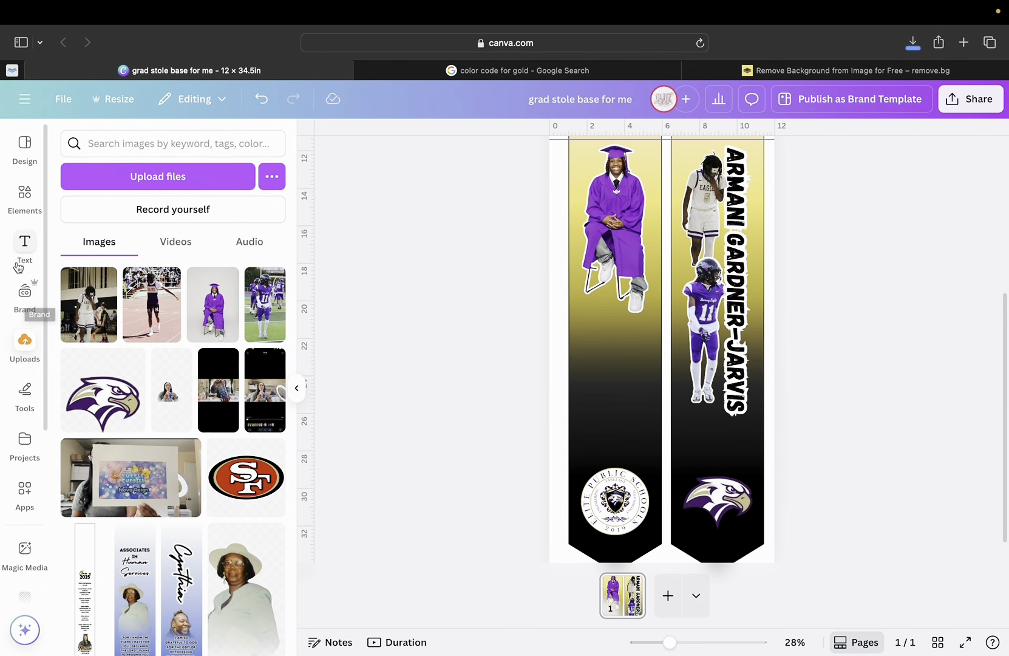
# Add a text box with 20 and 25 stacked on two lines, enlarged to 131 and moved down.
pyautogui.click(25, 251)
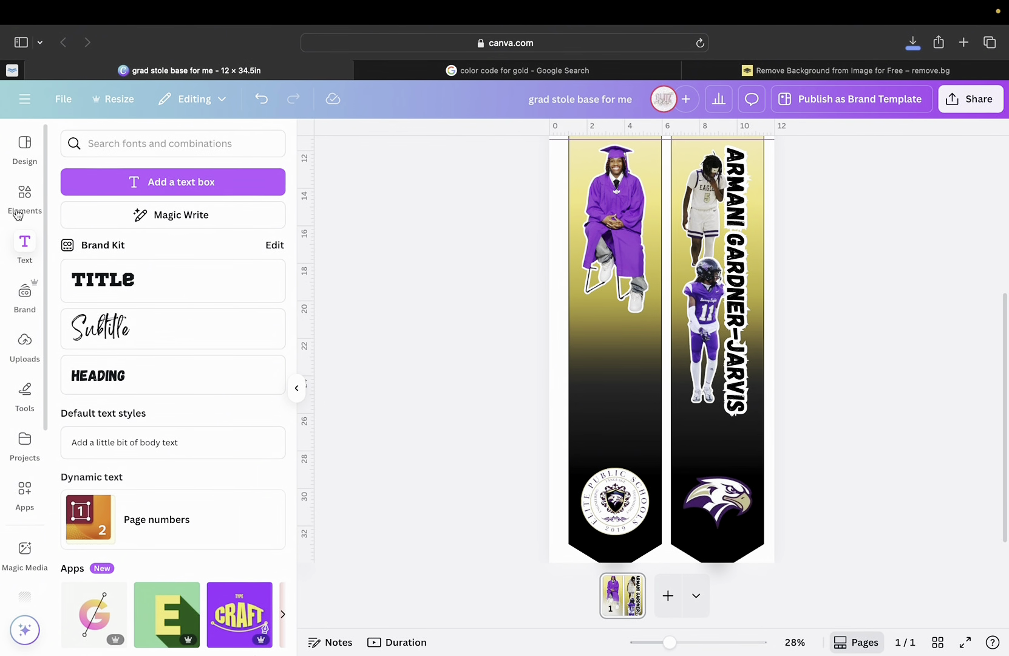
pyautogui.click(176, 182)
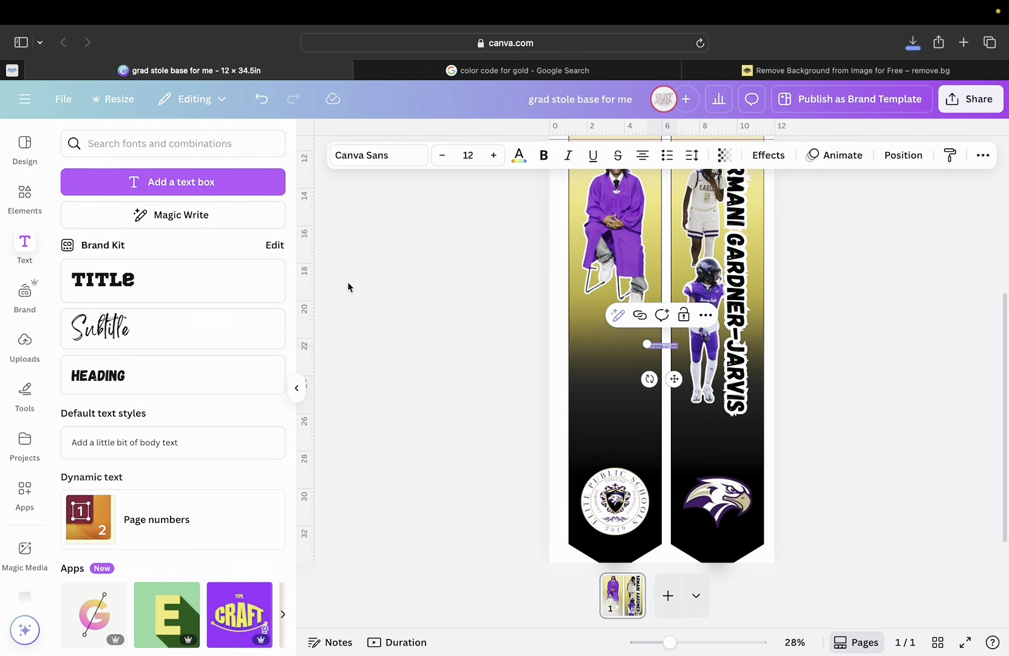
pyautogui.moveTo(646, 345); pyautogui.dragTo(580, 336)
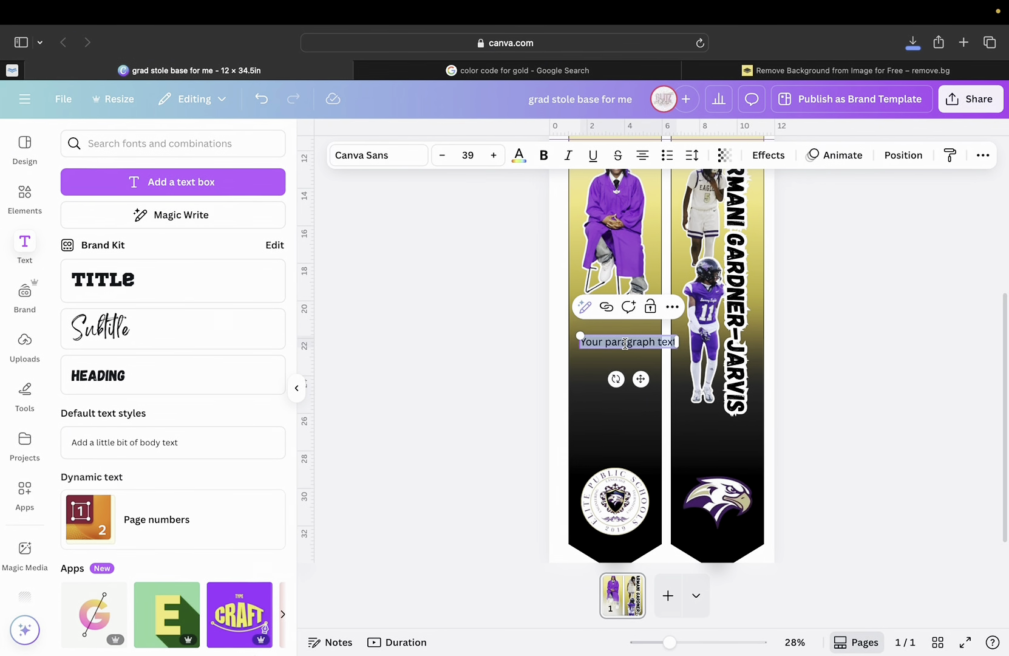
pyautogui.write('20')
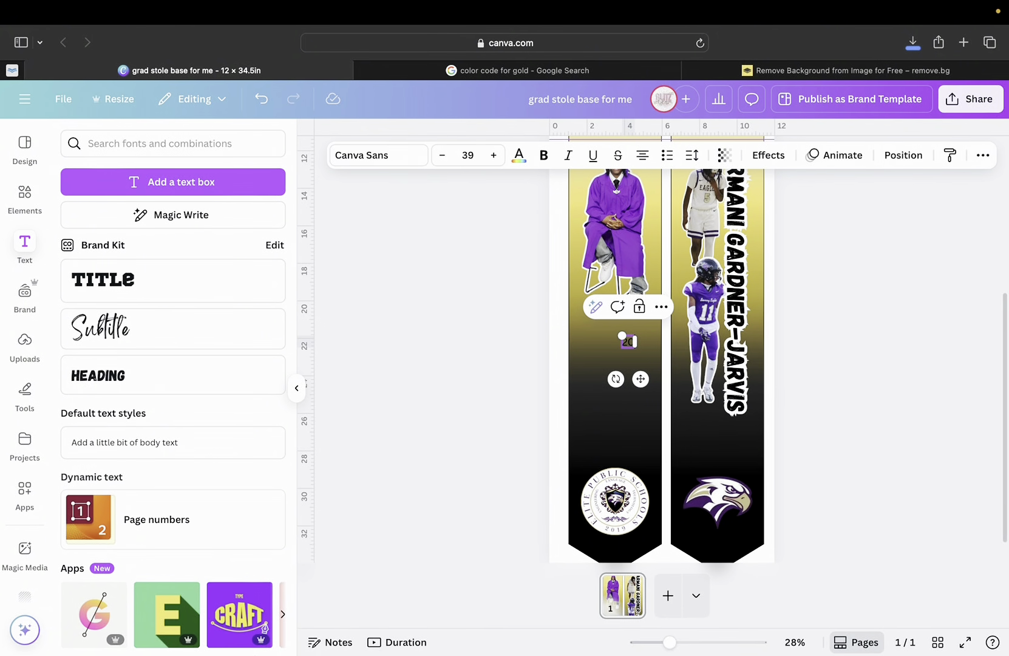
pyautogui.press('Return')
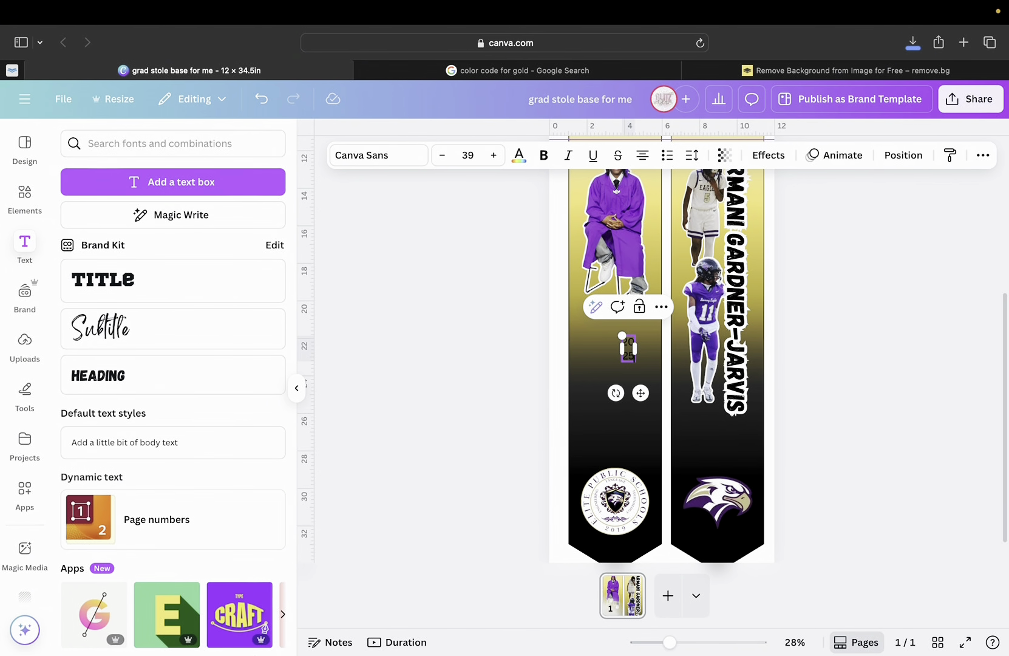
pyautogui.moveTo(622, 335); pyautogui.dragTo(576, 289)
pyautogui.moveTo(628, 392); pyautogui.dragTo(626, 442)
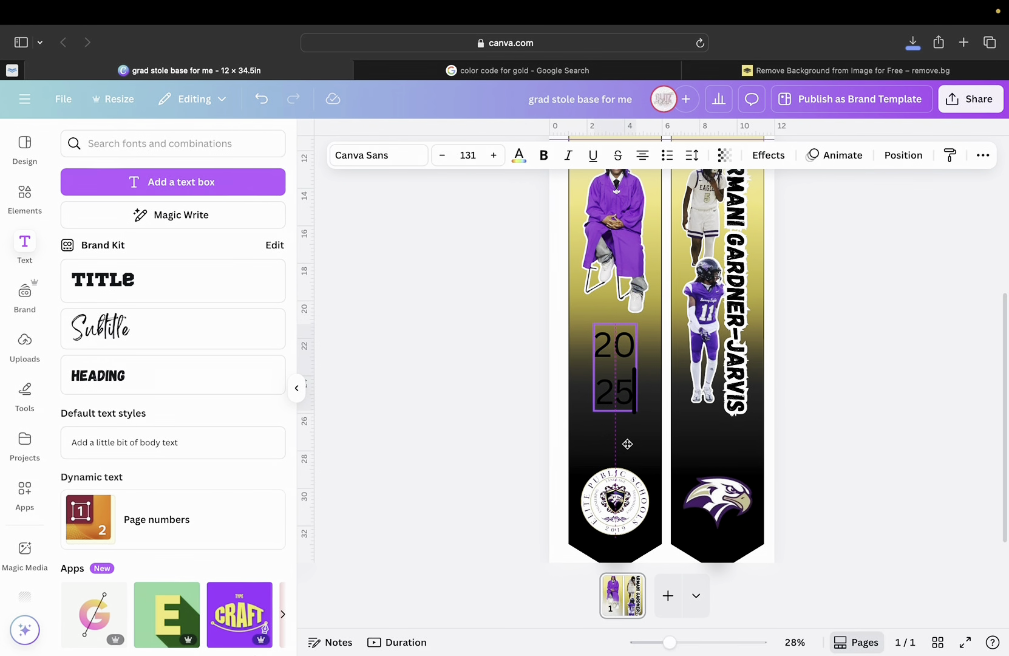
# Set the stacked 2025 text in the Sports World font.
pyautogui.doubleClick(631, 397)
pyautogui.press('super+a')
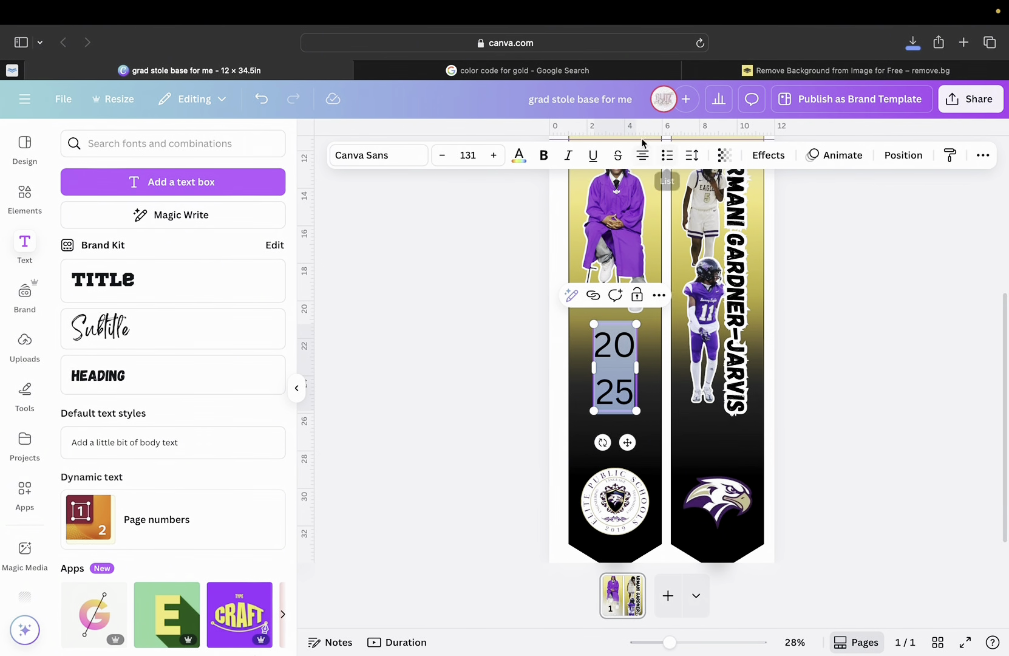
pyautogui.click(359, 156)
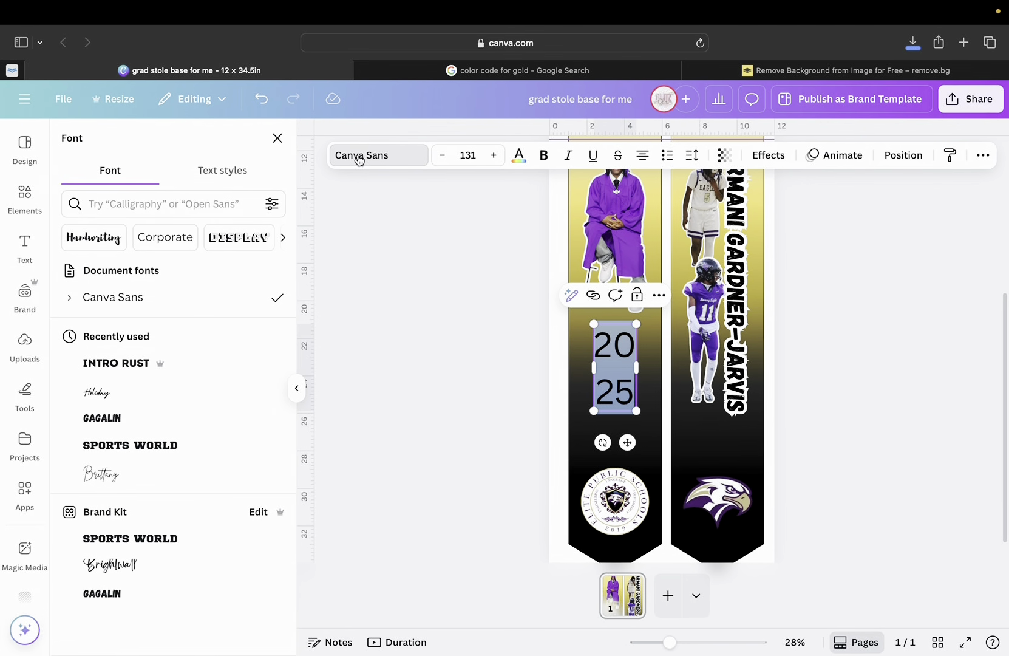
pyautogui.click(142, 448)
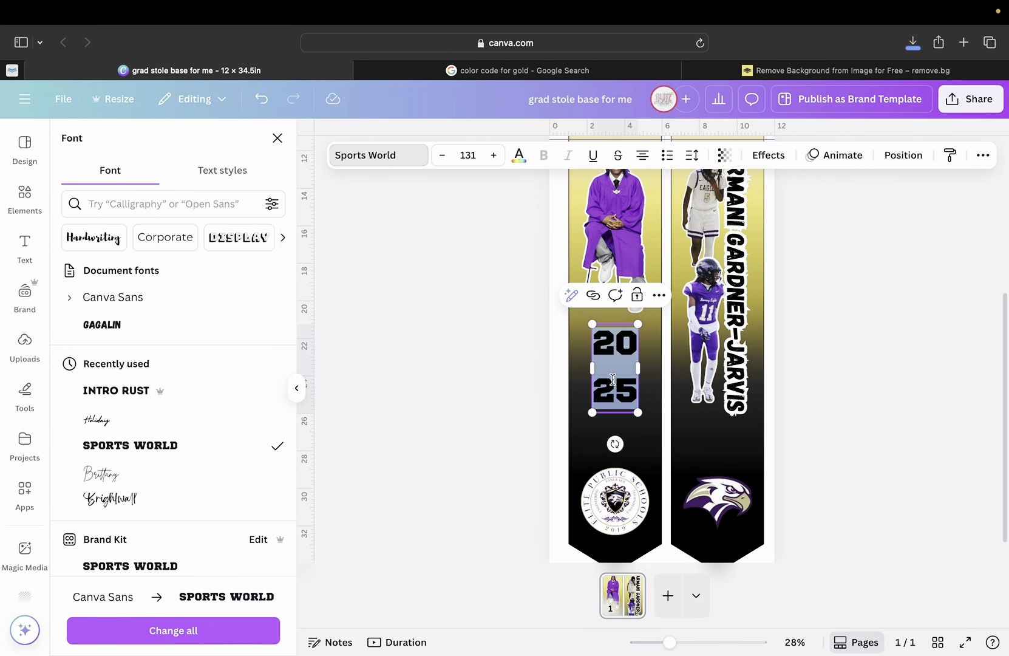
pyautogui.click(613, 377)
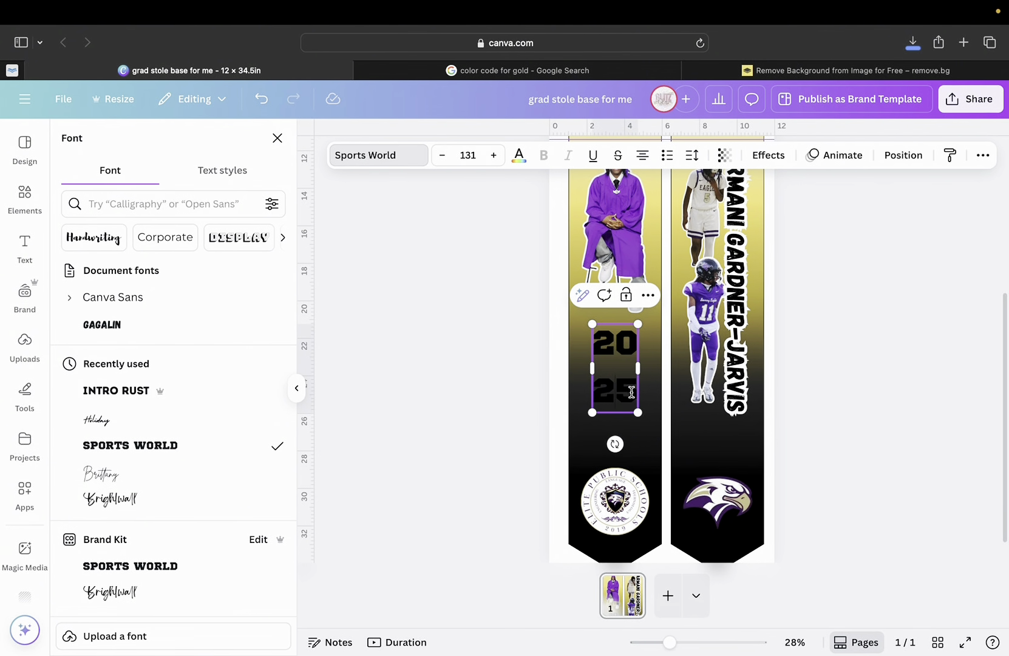
pyautogui.moveTo(632, 392); pyautogui.dragTo(586, 348)
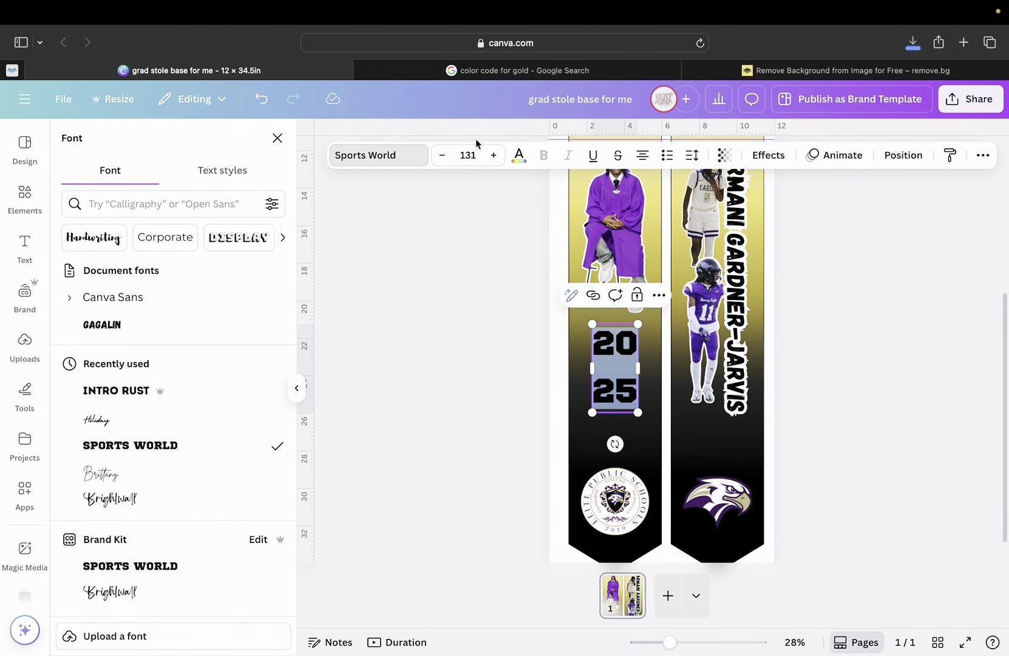
# Make the 2025 text white with a thick black Outline effect.
pyautogui.click(519, 164)
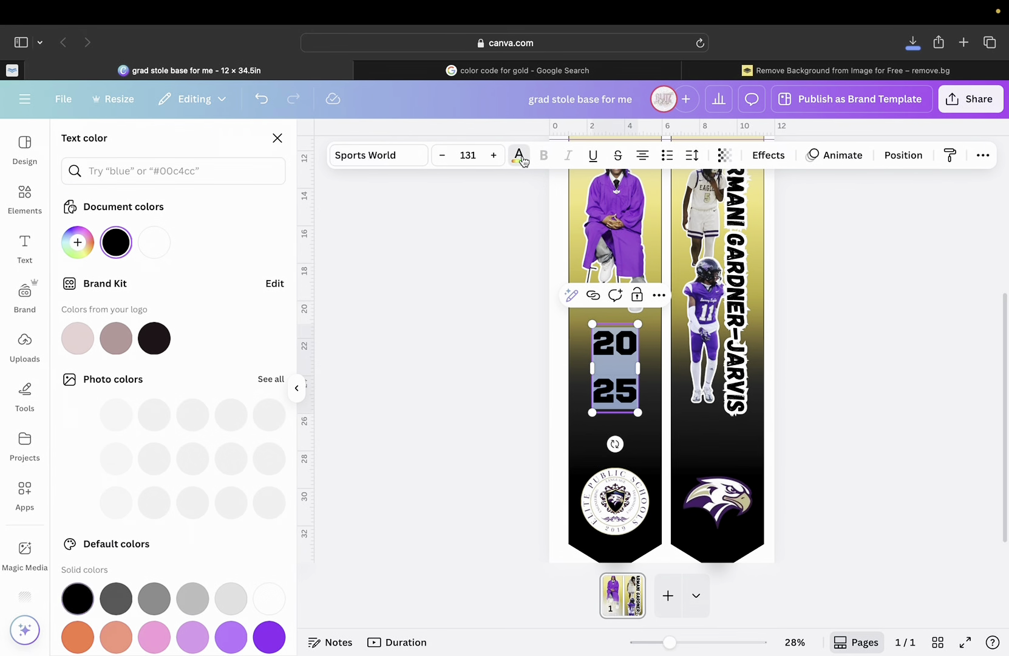
pyautogui.click(155, 243)
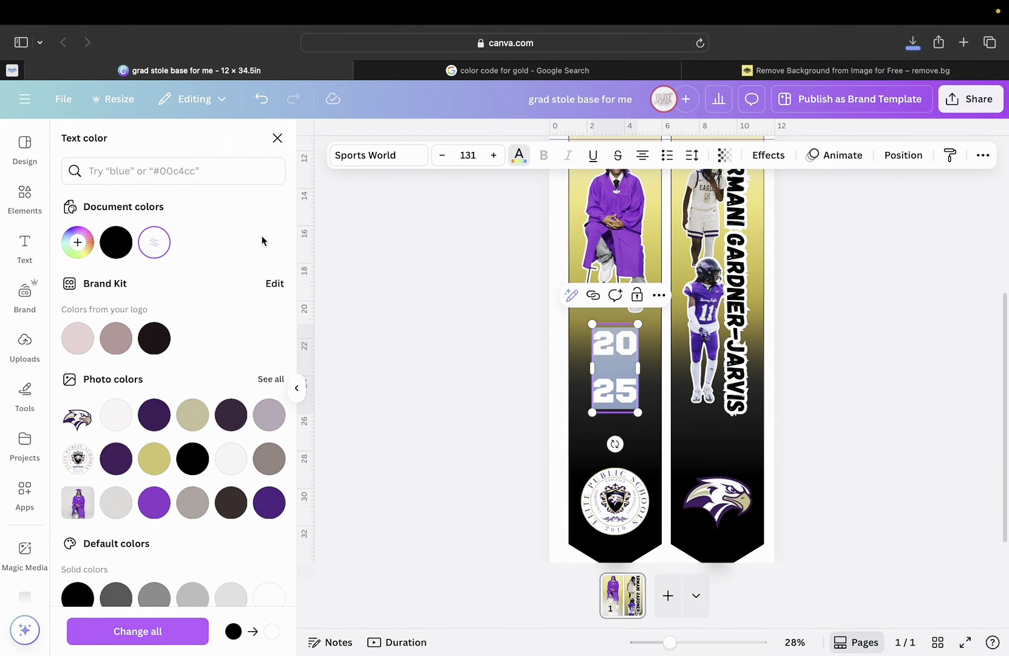
pyautogui.click(768, 160)
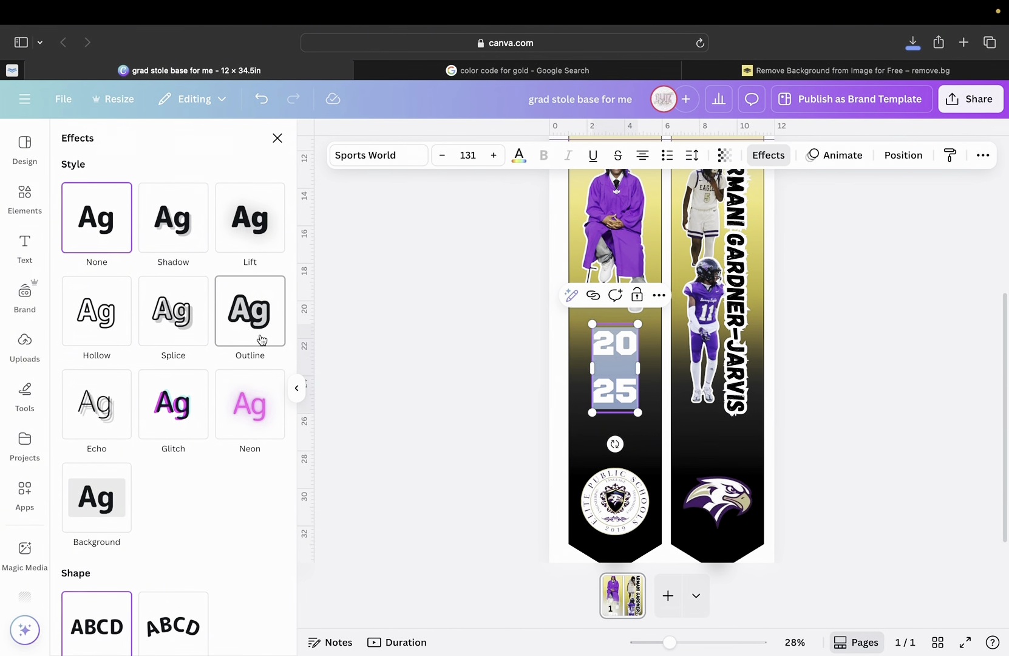
pyautogui.click(261, 339)
pyautogui.click(274, 432)
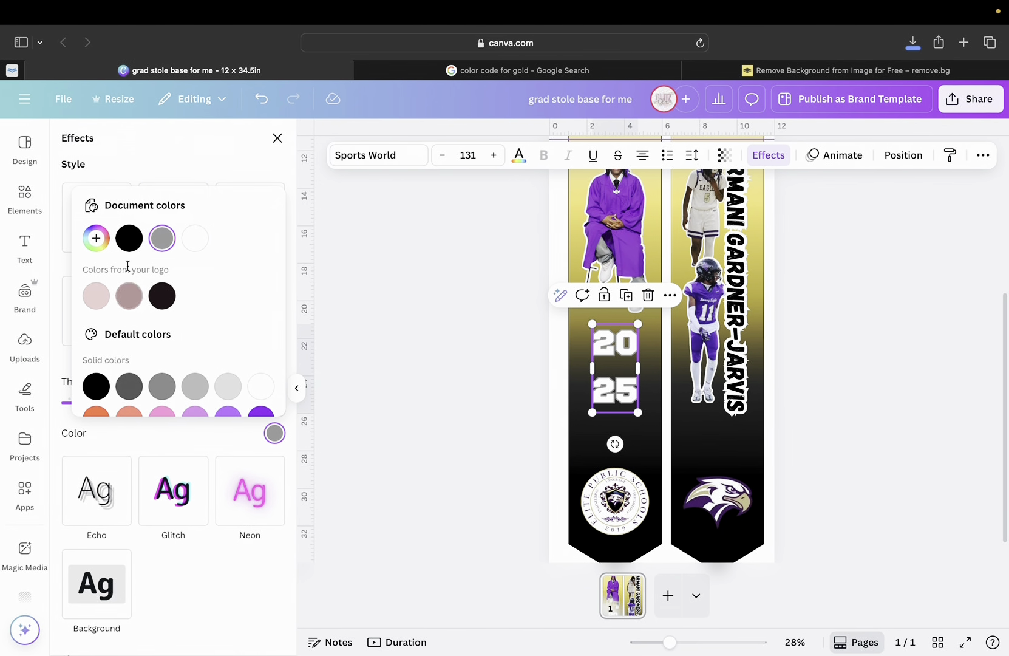
pyautogui.click(128, 238)
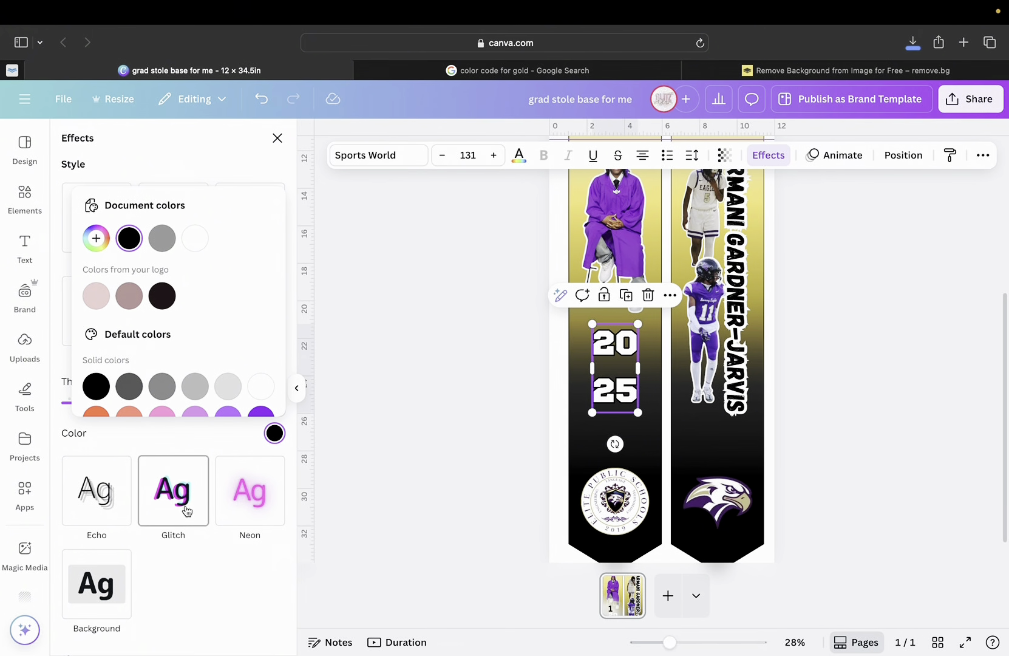
pyautogui.click(159, 439)
pyautogui.moveTo(99, 403); pyautogui.dragTo(154, 399)
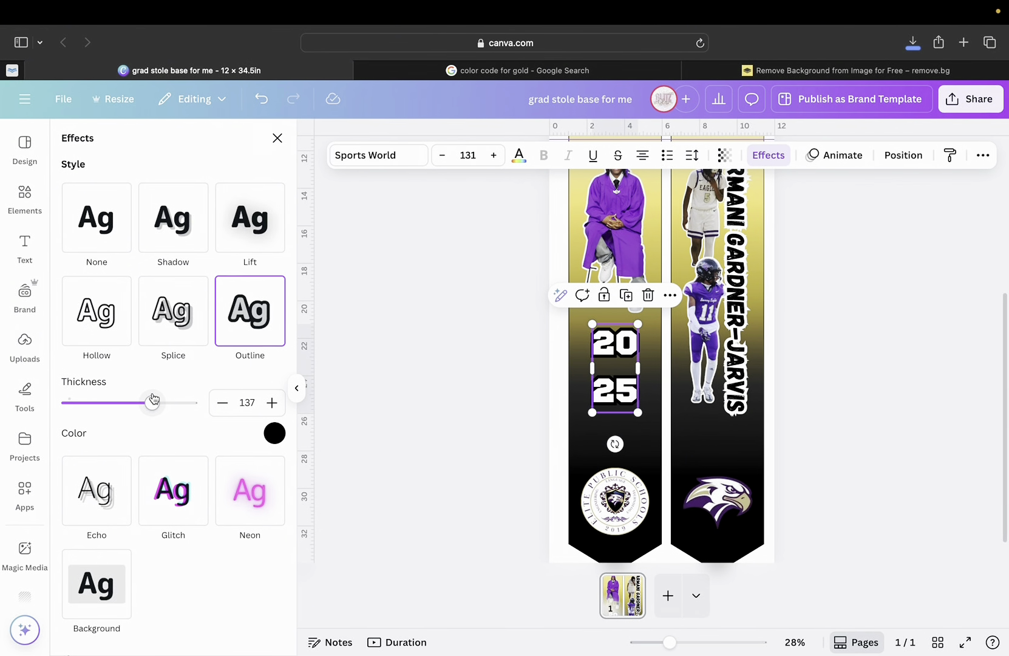
# Switch 2025 to black text with a white outline thinned to about 75.
pyautogui.scroll(-1, 540, 447)
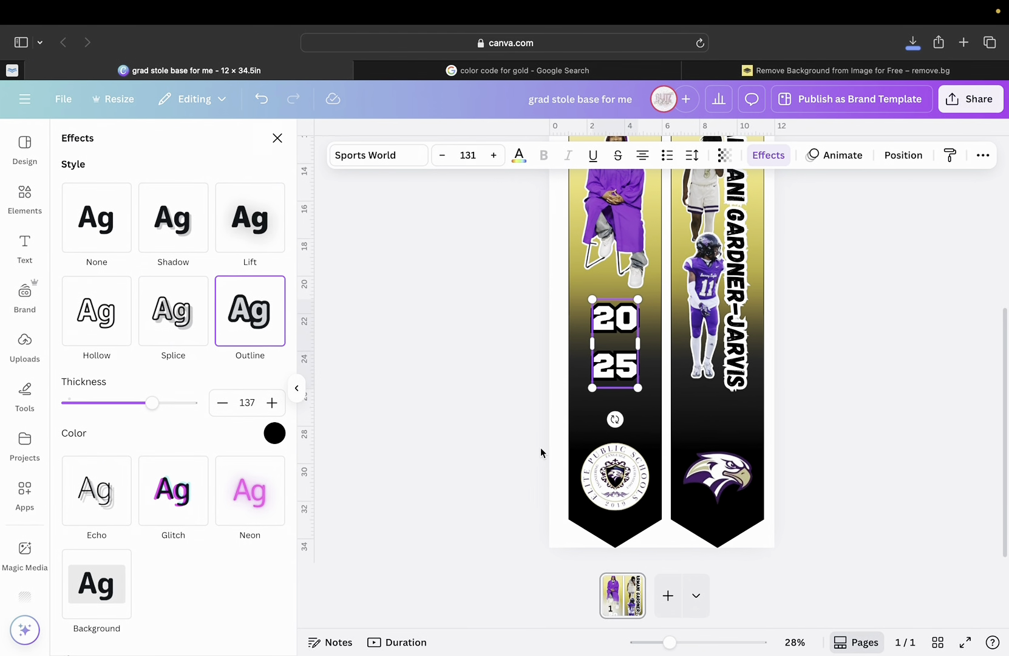
pyautogui.scroll(3, 540, 452)
pyautogui.scroll(2, 540, 452)
pyautogui.scroll(-5, 540, 452)
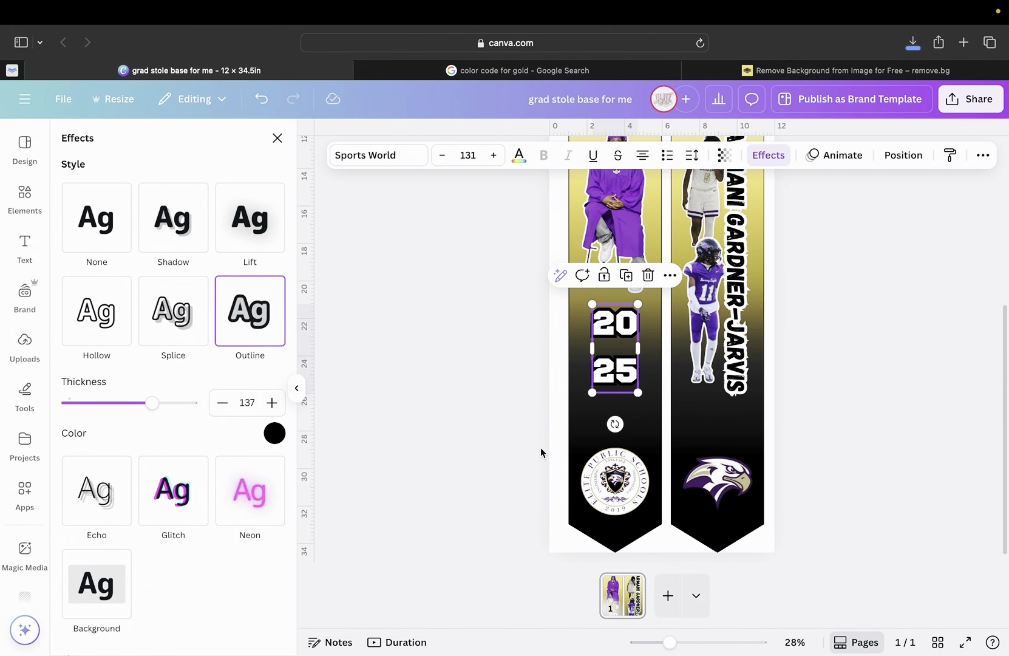
pyautogui.click(519, 157)
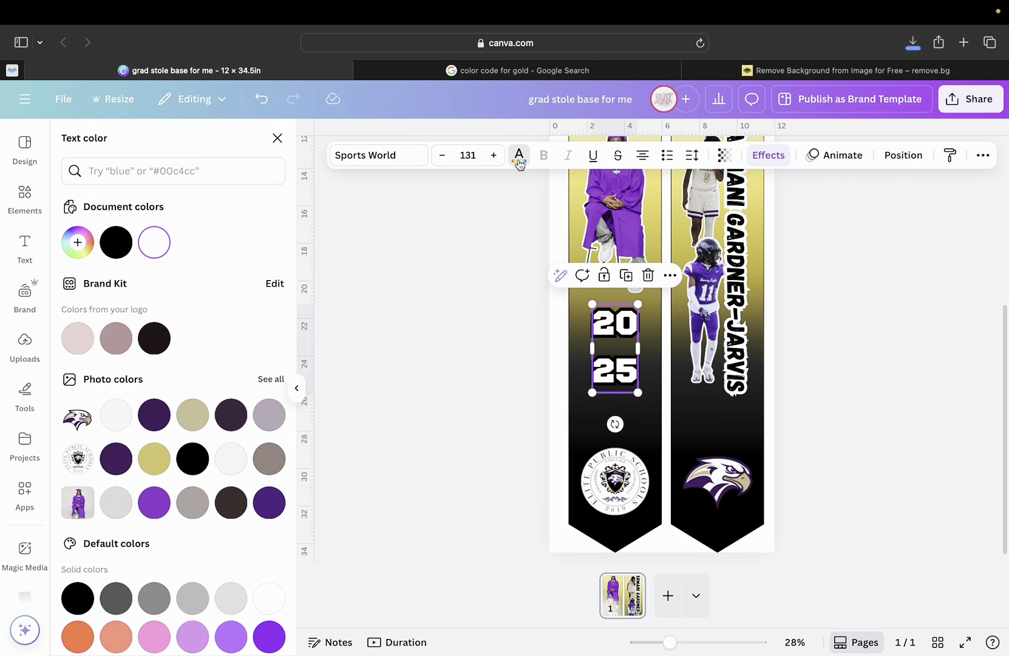
pyautogui.click(117, 239)
pyautogui.click(767, 156)
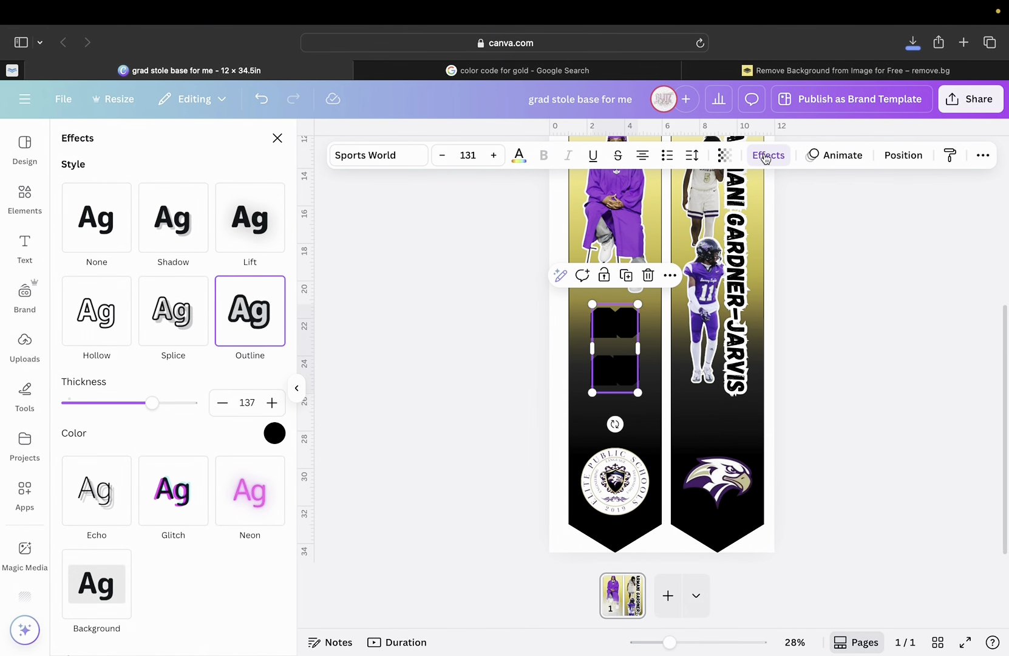
pyautogui.click(280, 433)
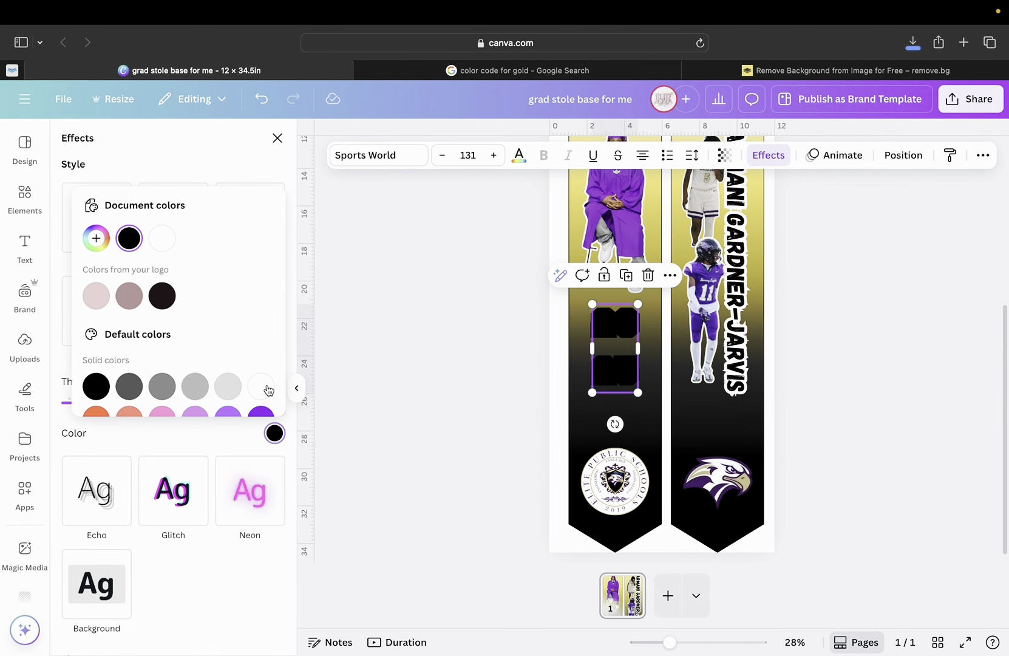
pyautogui.click(162, 238)
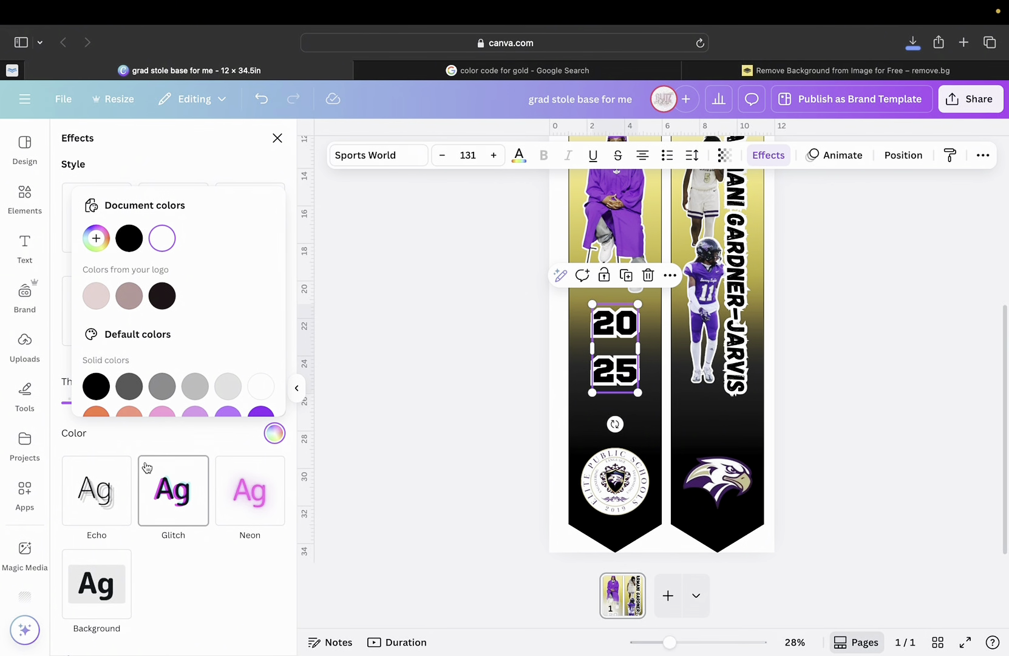
pyautogui.click(149, 428)
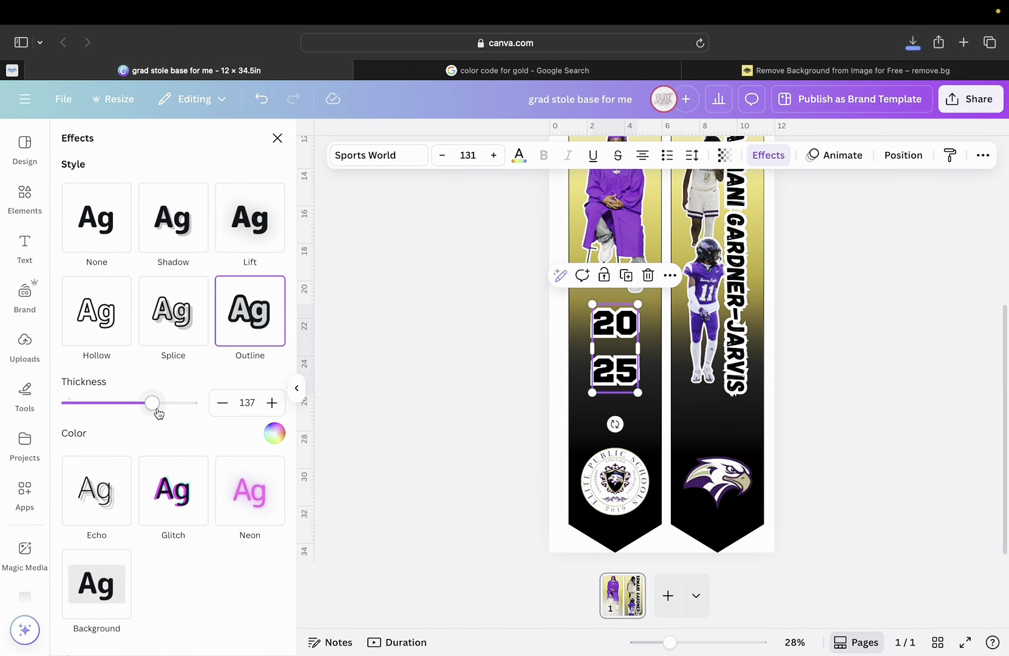
pyautogui.moveTo(153, 405); pyautogui.dragTo(114, 402)
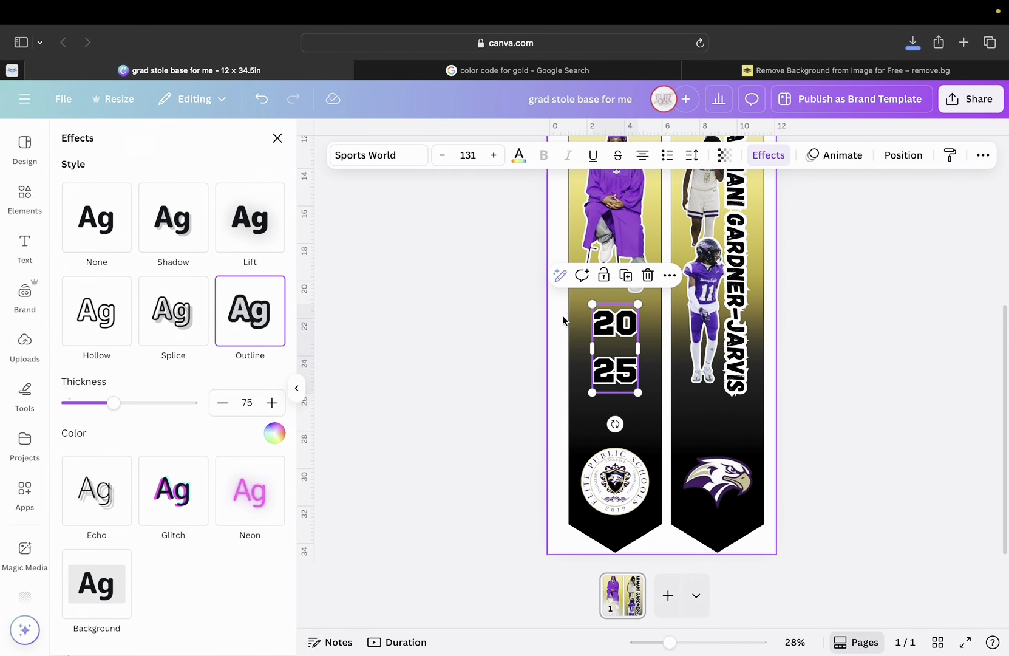
pyautogui.click(382, 159)
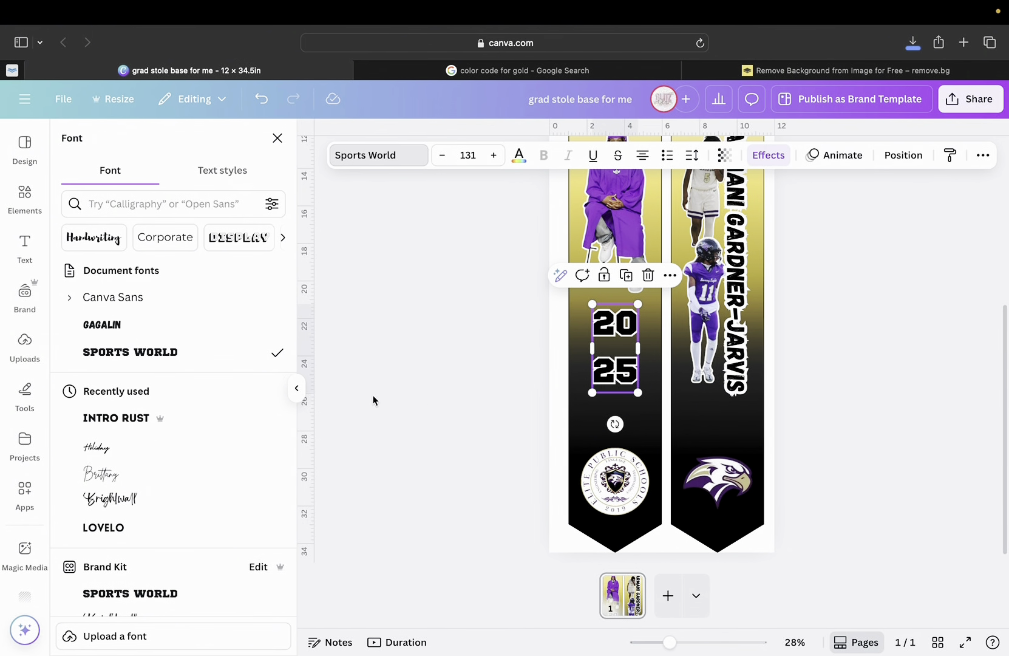
# Reduce the 2025 line spacing to 0.5 so 20 and 25 sit closer together.
pyautogui.click(618, 340)
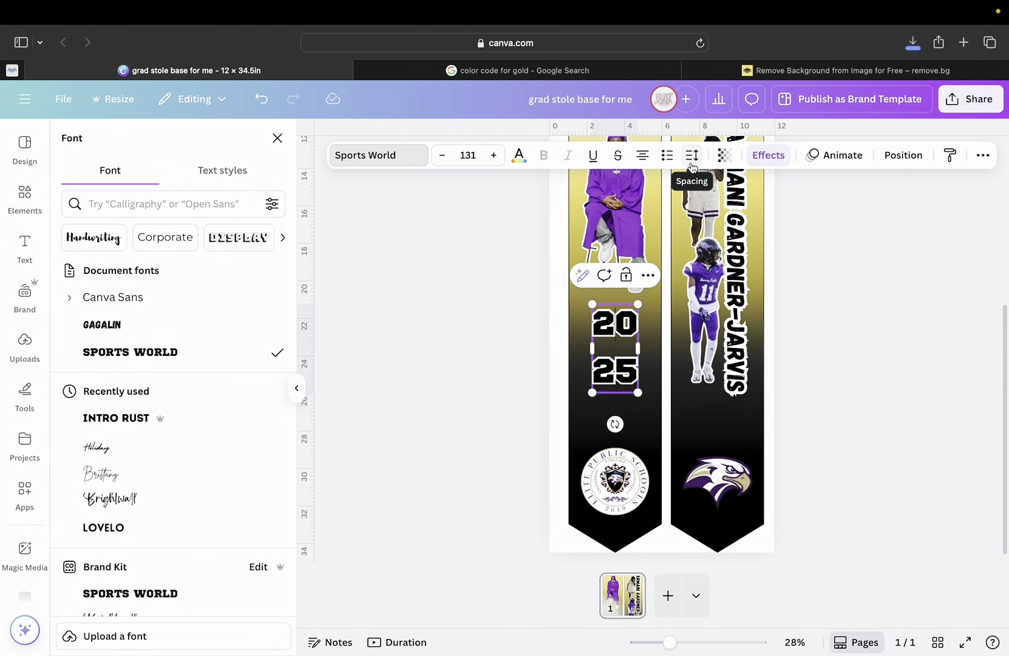
pyautogui.click(692, 162)
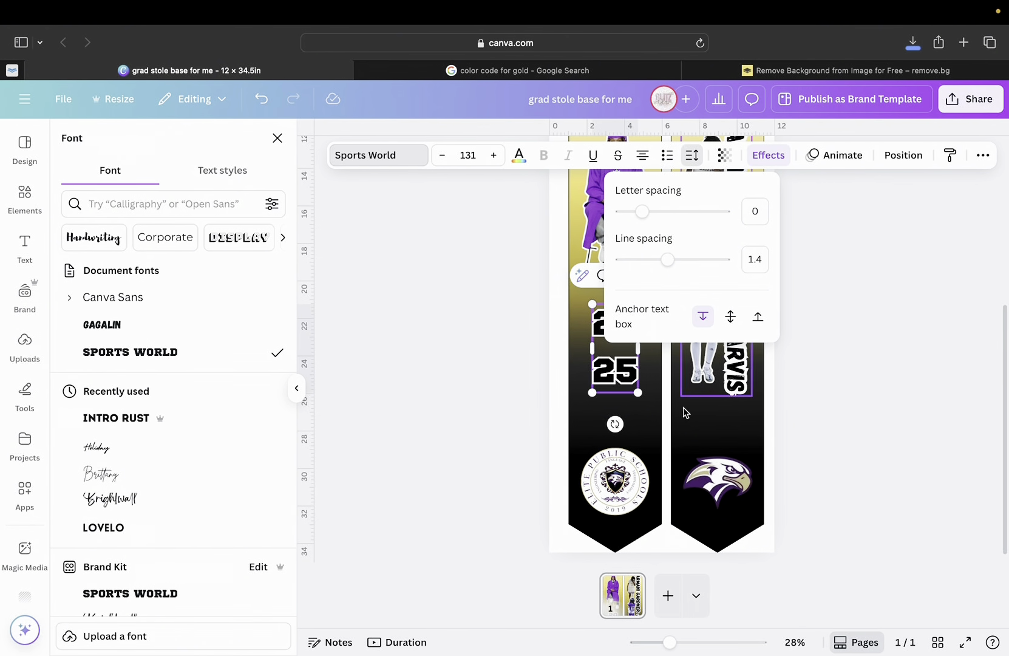
pyautogui.scroll(3, 684, 416)
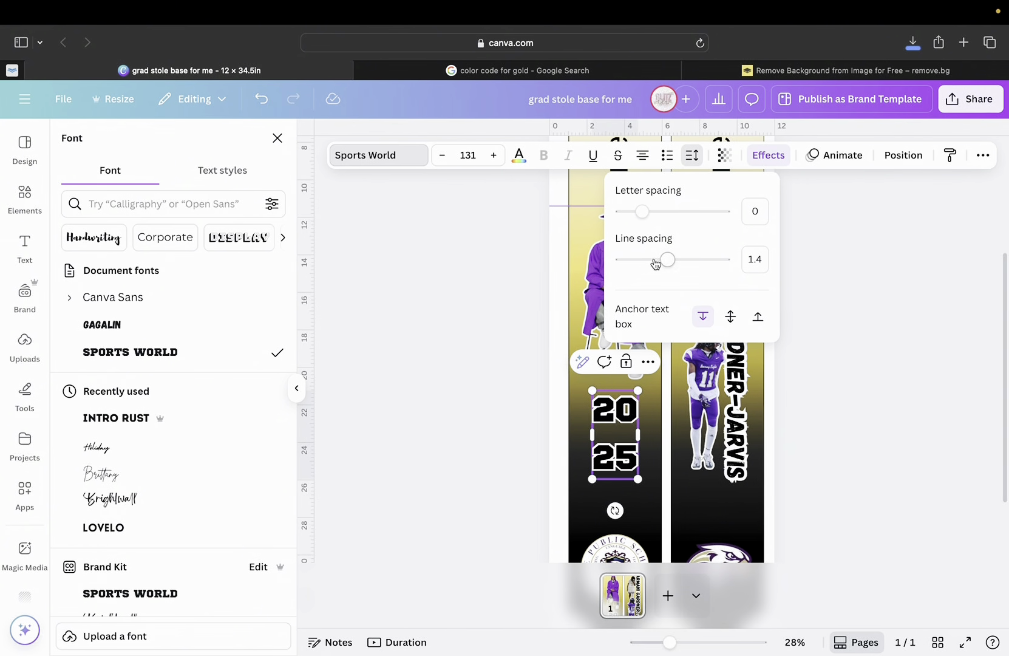
pyautogui.moveTo(667, 263); pyautogui.dragTo(620, 283)
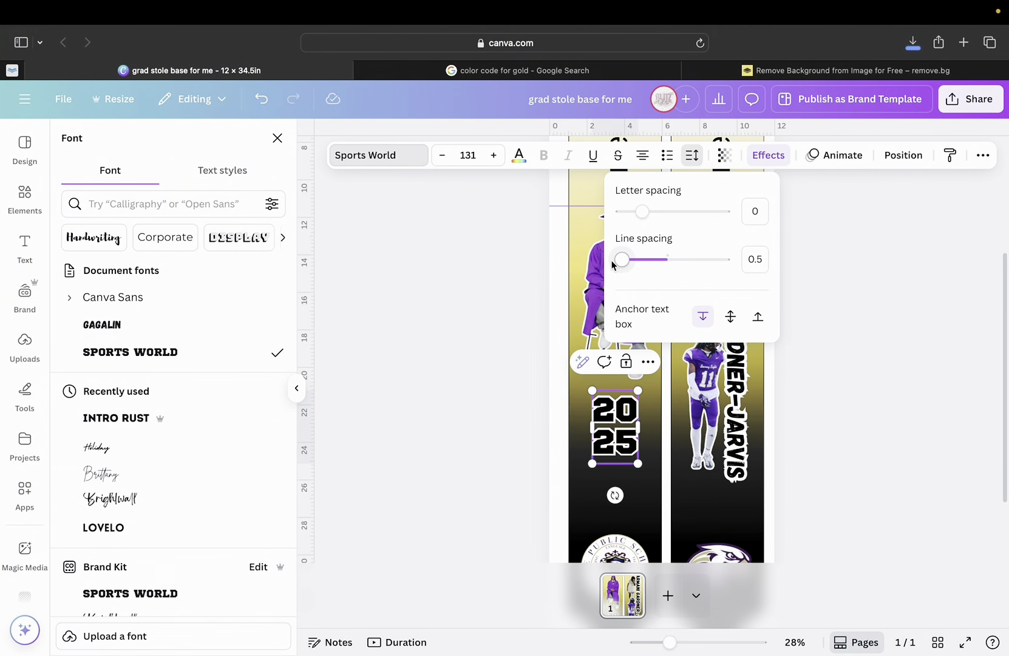
pyautogui.click(555, 464)
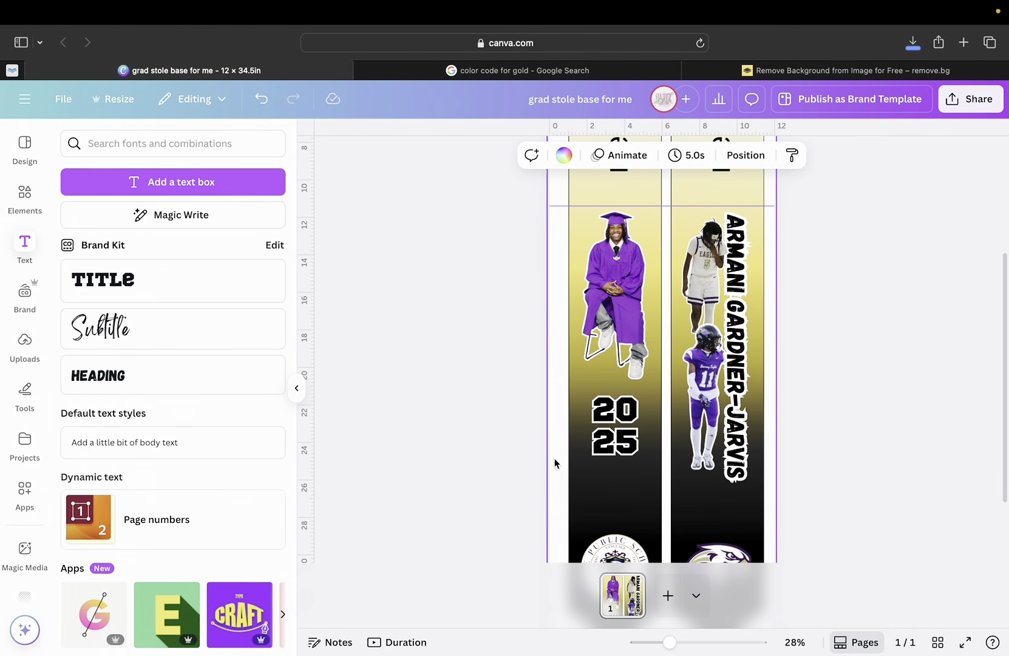
# Toggle the 2025 alignment, resize it to size 142, and place it just above the school seal.
pyautogui.scroll(-2, 583, 425)
pyautogui.click(610, 365)
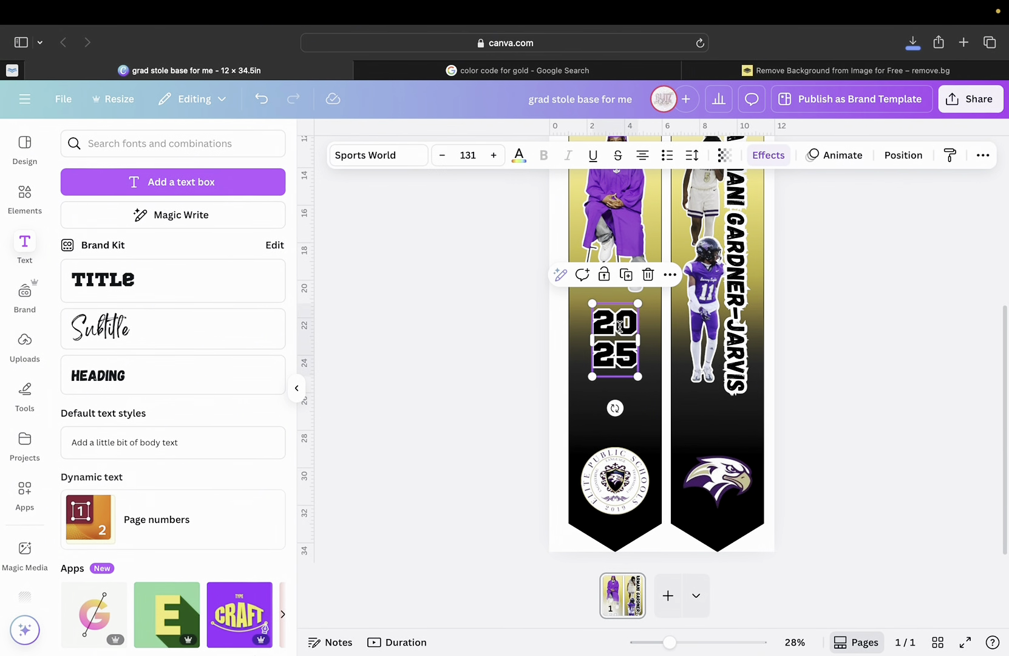
pyautogui.click(644, 162)
pyautogui.click(645, 162)
pyautogui.click(604, 372)
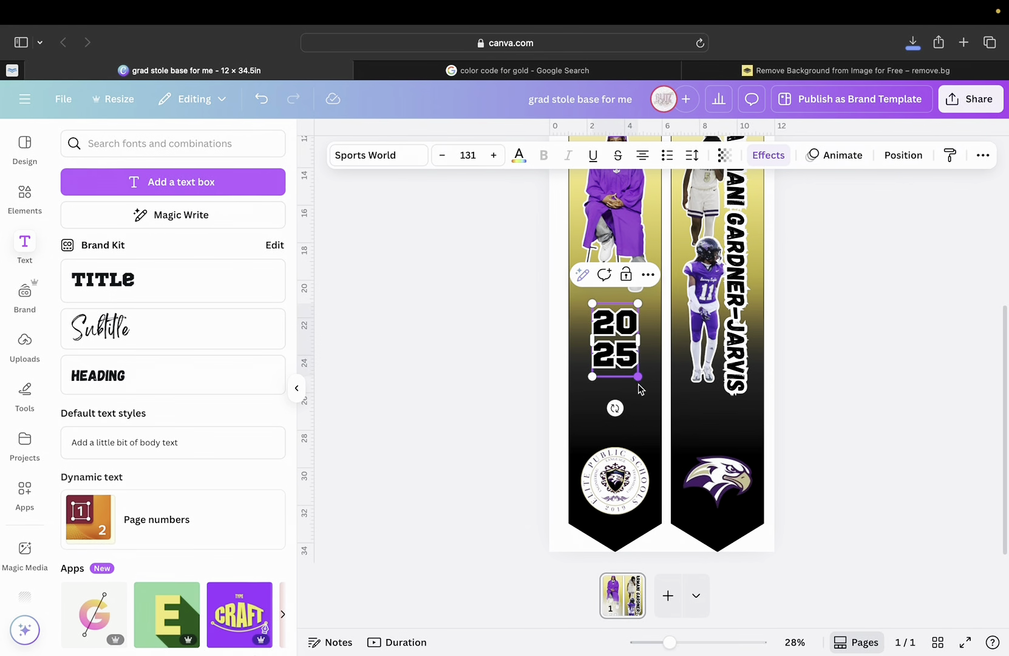
pyautogui.moveTo(637, 377); pyautogui.dragTo(647, 407)
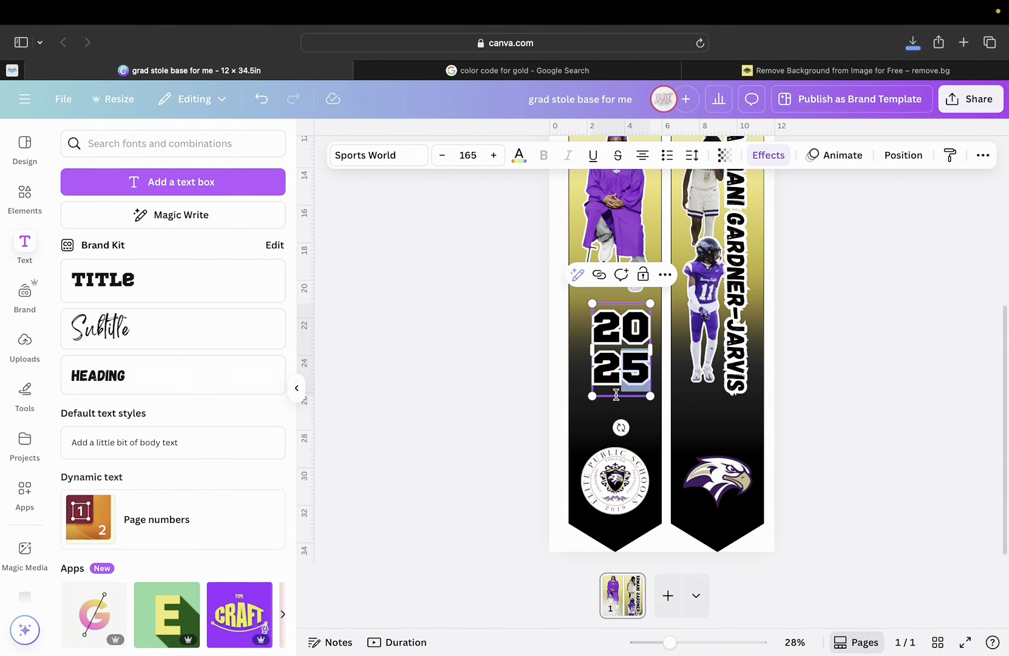
pyautogui.moveTo(627, 366); pyautogui.dragTo(630, 410)
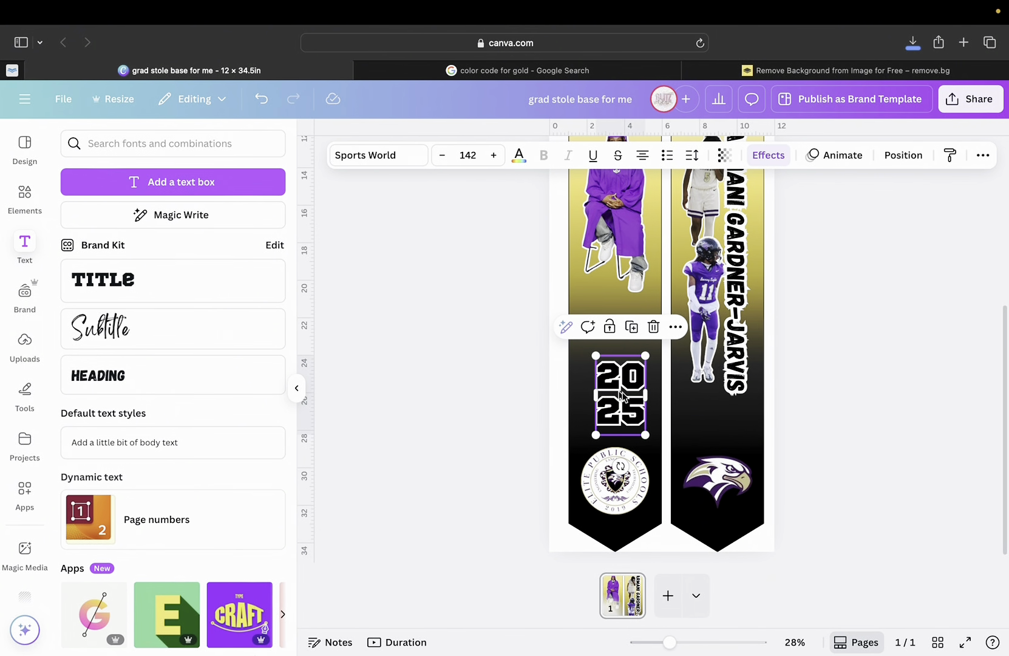
pyautogui.click(601, 283)
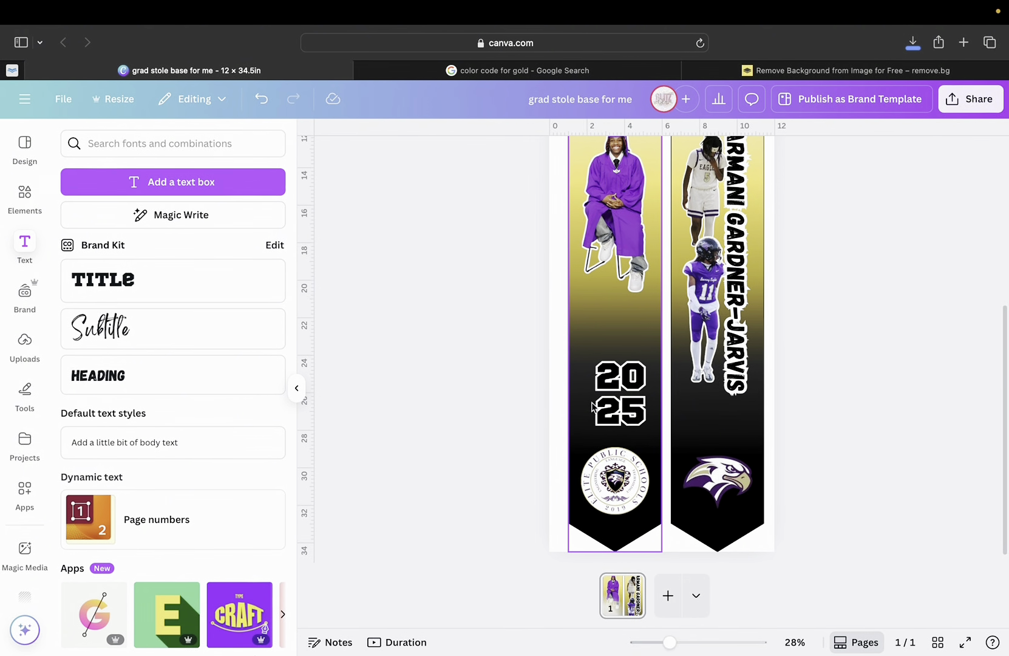
# Add a new text box above the 2025 and replace its placeholder with CLASS OF.
pyautogui.click(612, 396)
pyautogui.click(166, 193)
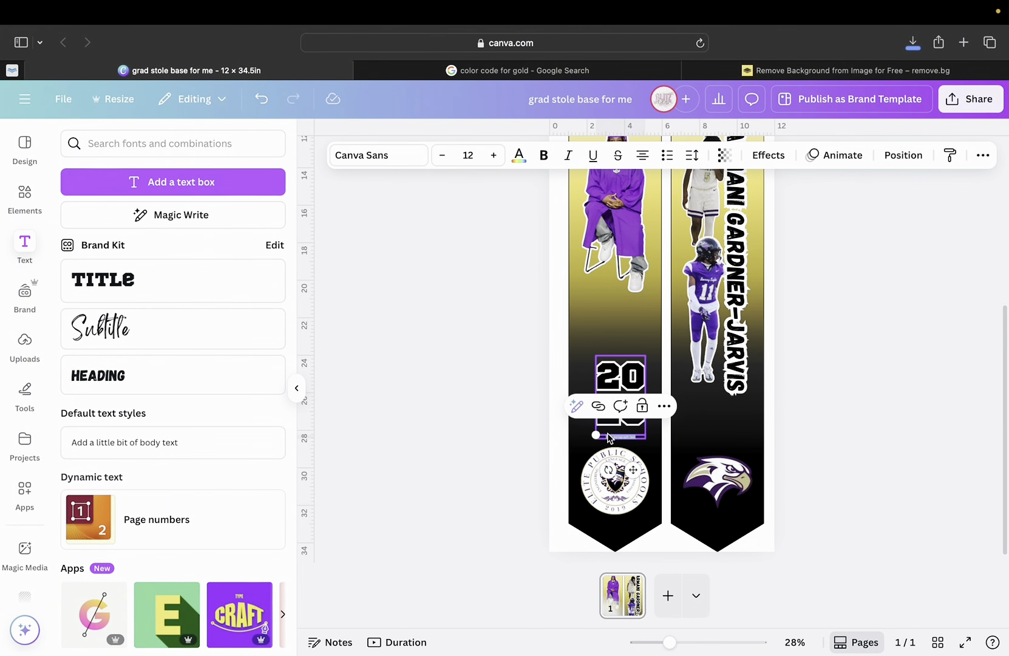
pyautogui.moveTo(596, 435); pyautogui.dragTo(568, 433)
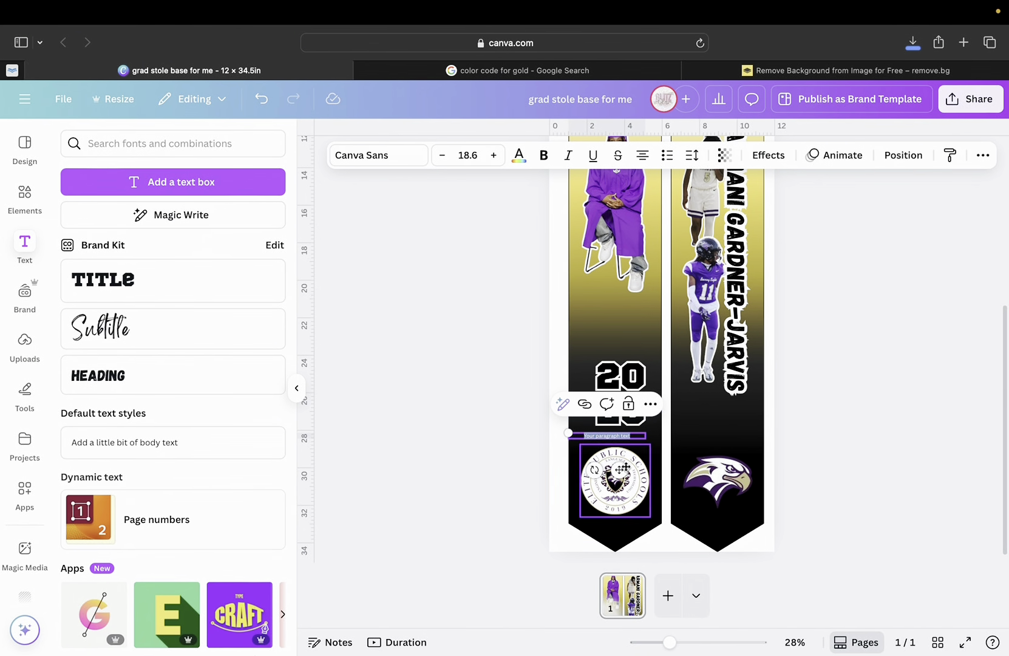
pyautogui.moveTo(619, 470); pyautogui.dragTo(629, 366)
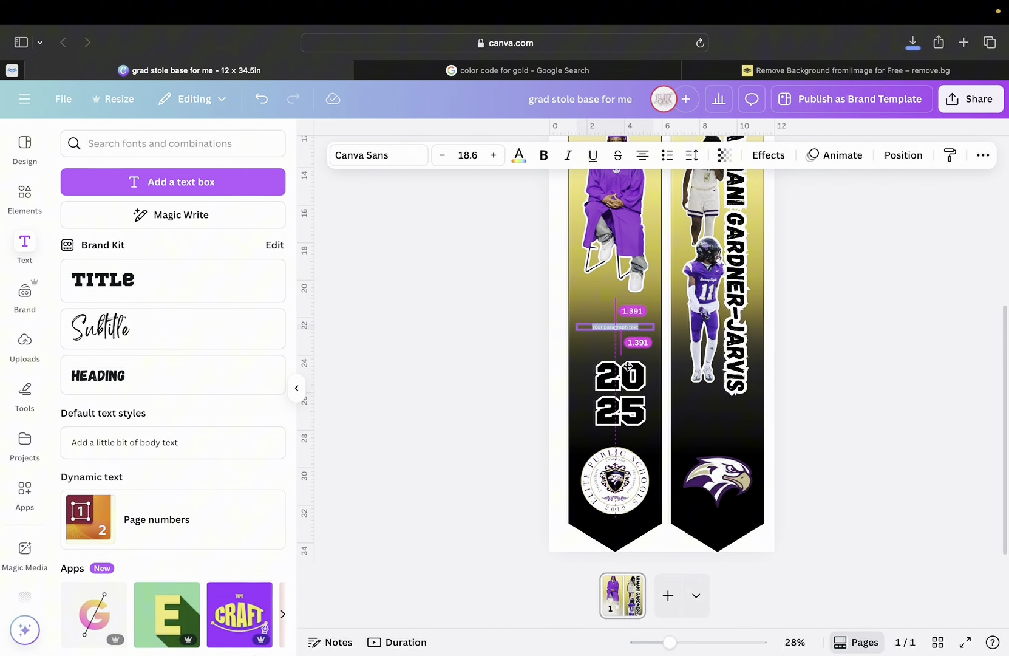
pyautogui.doubleClick(618, 327)
pyautogui.doubleClick(617, 326)
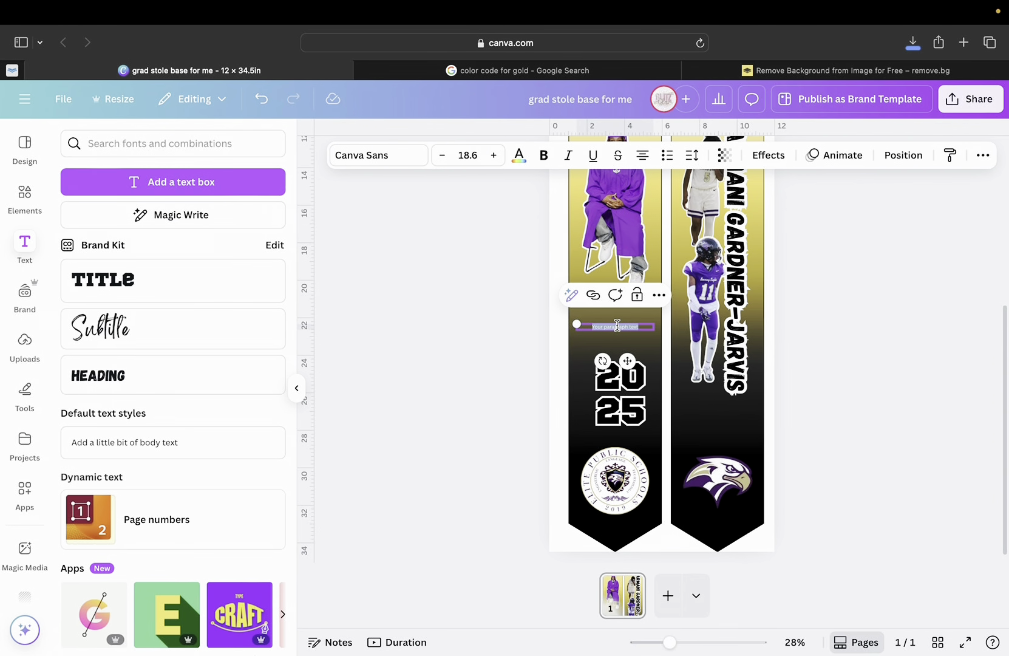
pyautogui.write('CLA')
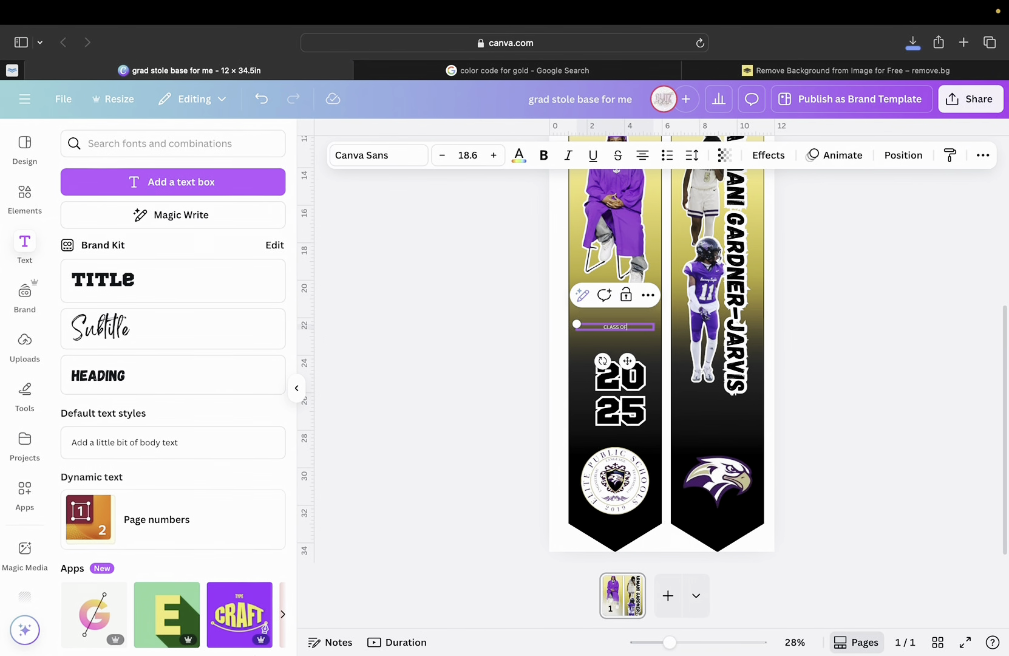
pyautogui.write('SS OF')
# Resize and centre CLASS OF to span the stole's width at size 48.2.
pyautogui.moveTo(577, 324); pyautogui.dragTo(516, 320)
pyautogui.moveTo(520, 275); pyautogui.dragTo(518, 274)
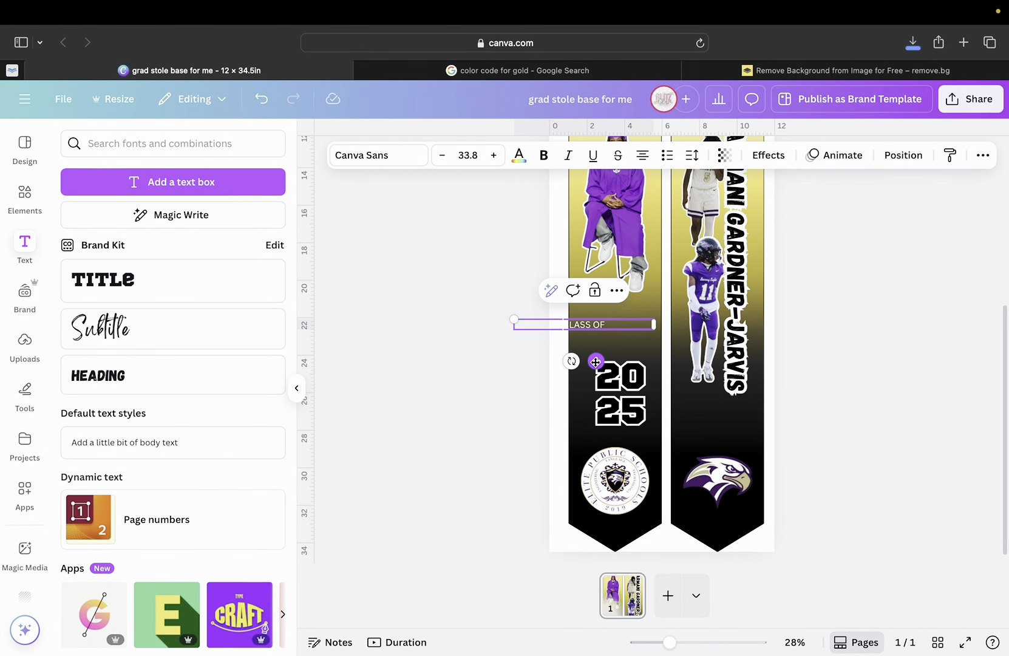
pyautogui.moveTo(596, 362); pyautogui.dragTo(626, 358)
pyautogui.moveTo(684, 322); pyautogui.dragTo(642, 359)
pyautogui.moveTo(589, 316); pyautogui.dragTo(571, 294)
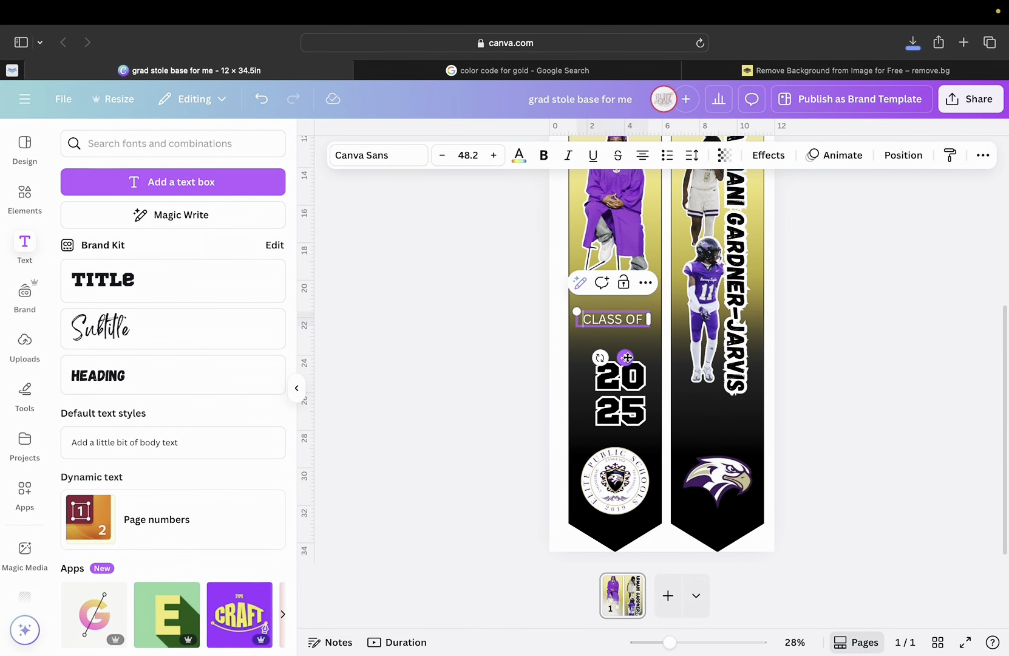
pyautogui.moveTo(651, 325); pyautogui.dragTo(643, 322)
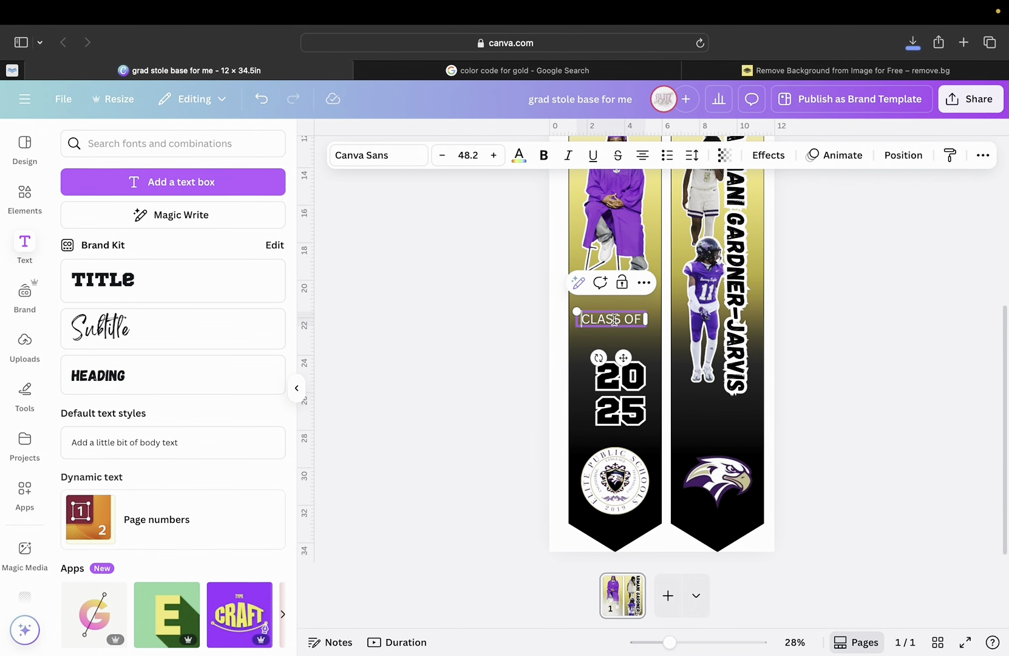
# Set CLASS OF in the Intro Rust font and enlarge it slightly to size 52.4.
pyautogui.click(364, 157)
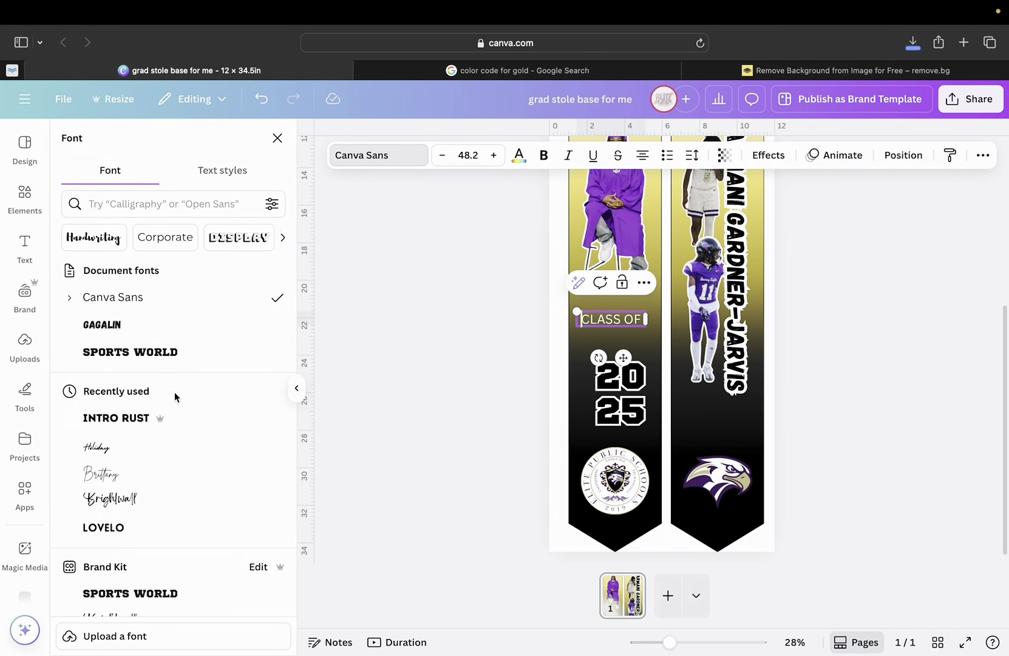
pyautogui.click(119, 429)
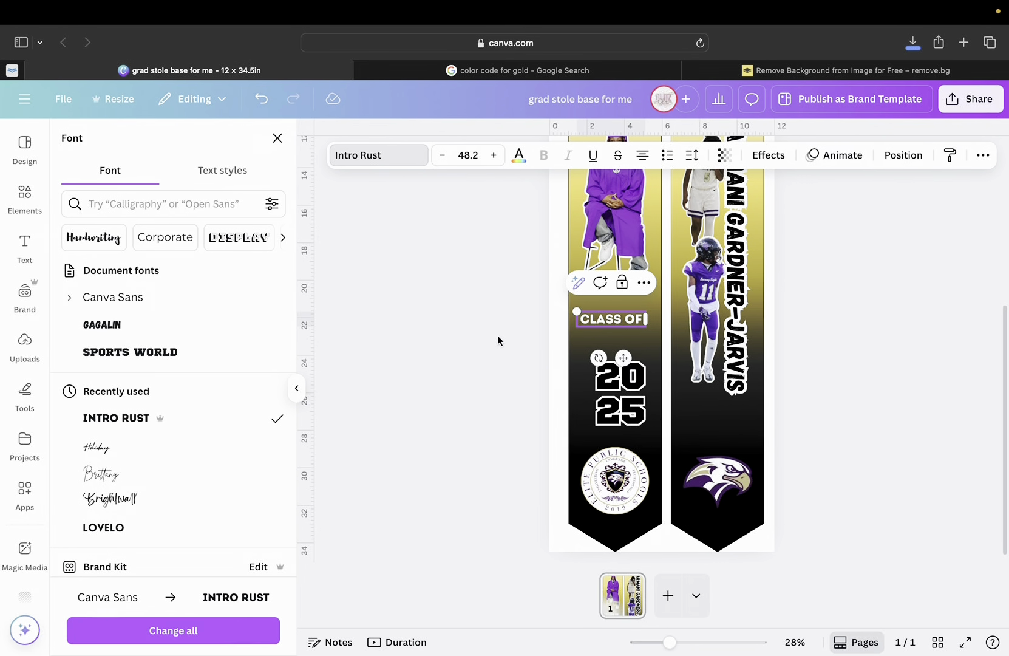
pyautogui.moveTo(624, 363); pyautogui.dragTo(640, 370)
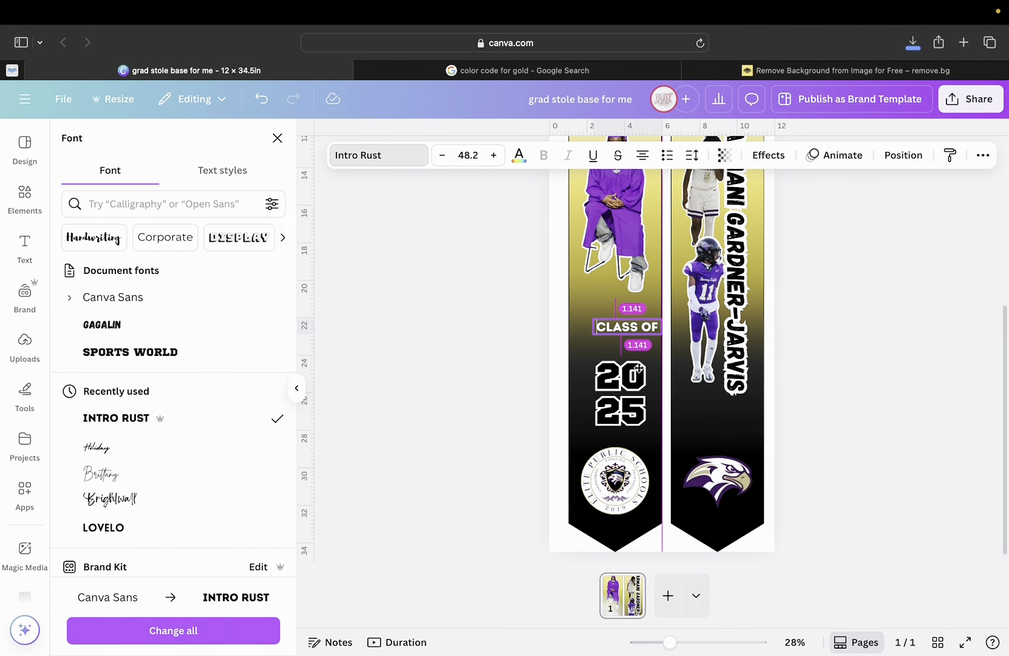
pyautogui.moveTo(595, 320); pyautogui.dragTo(586, 317)
pyautogui.moveTo(638, 363); pyautogui.dragTo(631, 358)
# Select all the CLASS OF text and bring up its text colour choices.
pyautogui.doubleClick(628, 320)
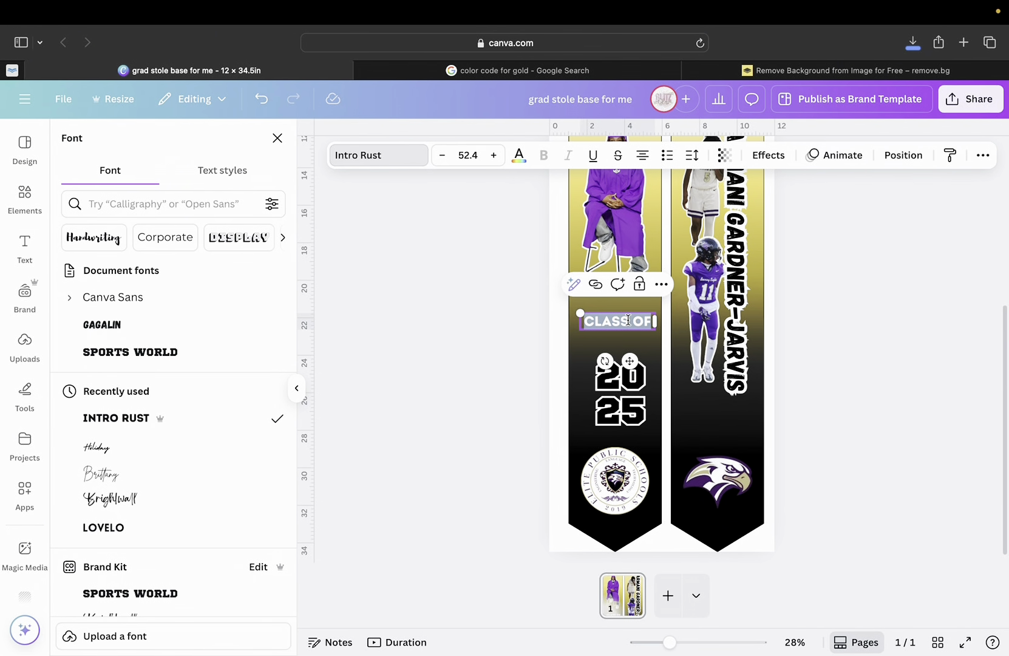
pyautogui.click(520, 156)
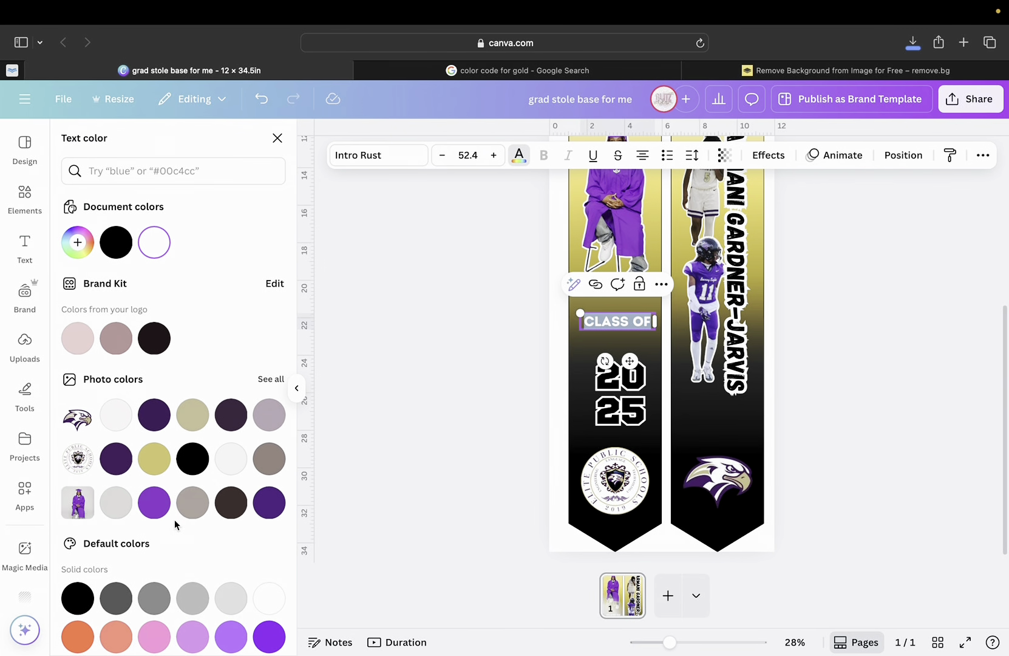
pyautogui.scroll(-3, 176, 520)
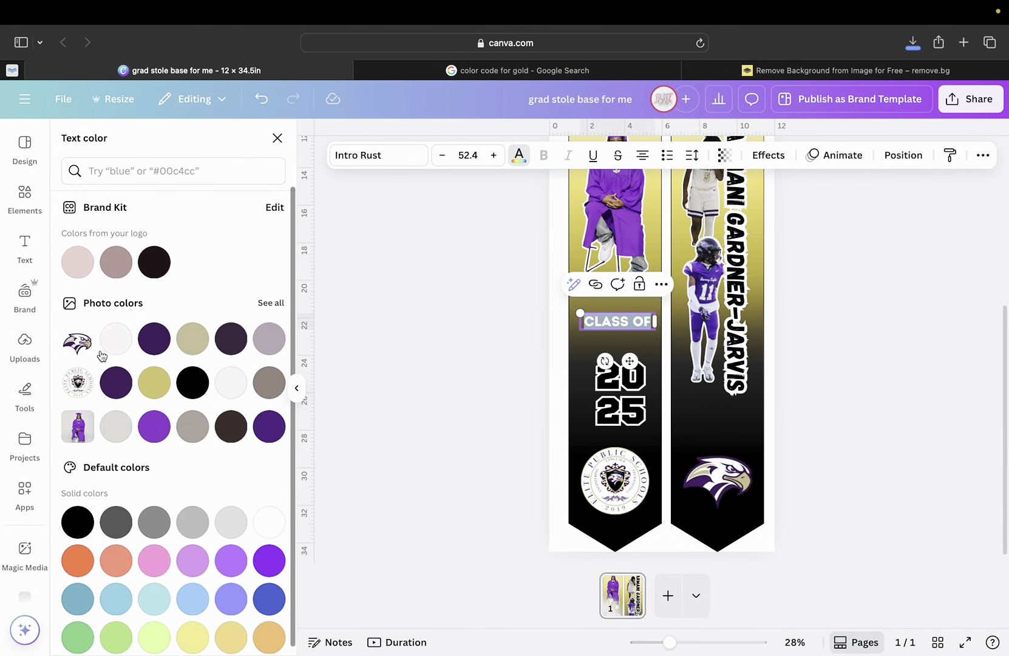
pyautogui.scroll(1, 102, 391)
pyautogui.scroll(2, 101, 390)
pyautogui.scroll(-3, 102, 390)
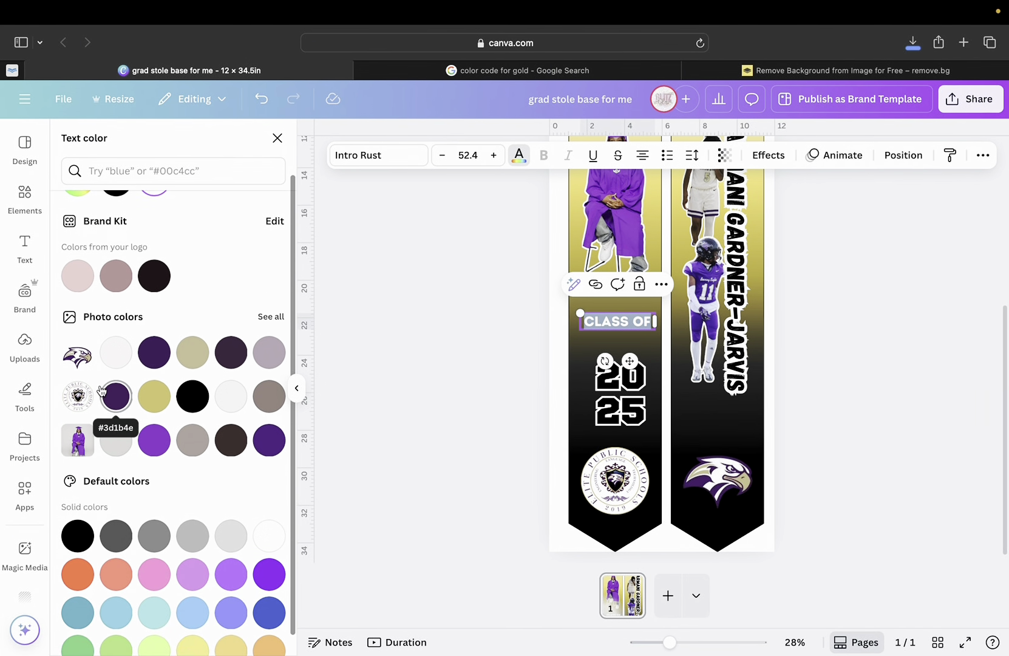
pyautogui.scroll(1, 101, 390)
pyautogui.scroll(2, 101, 391)
pyautogui.scroll(-3, 101, 391)
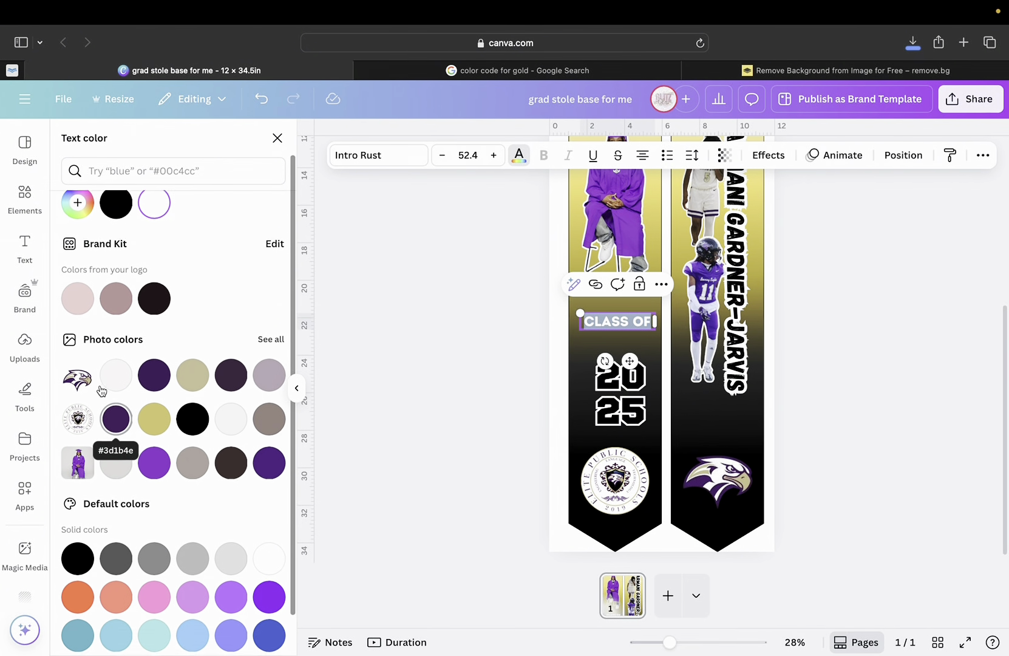
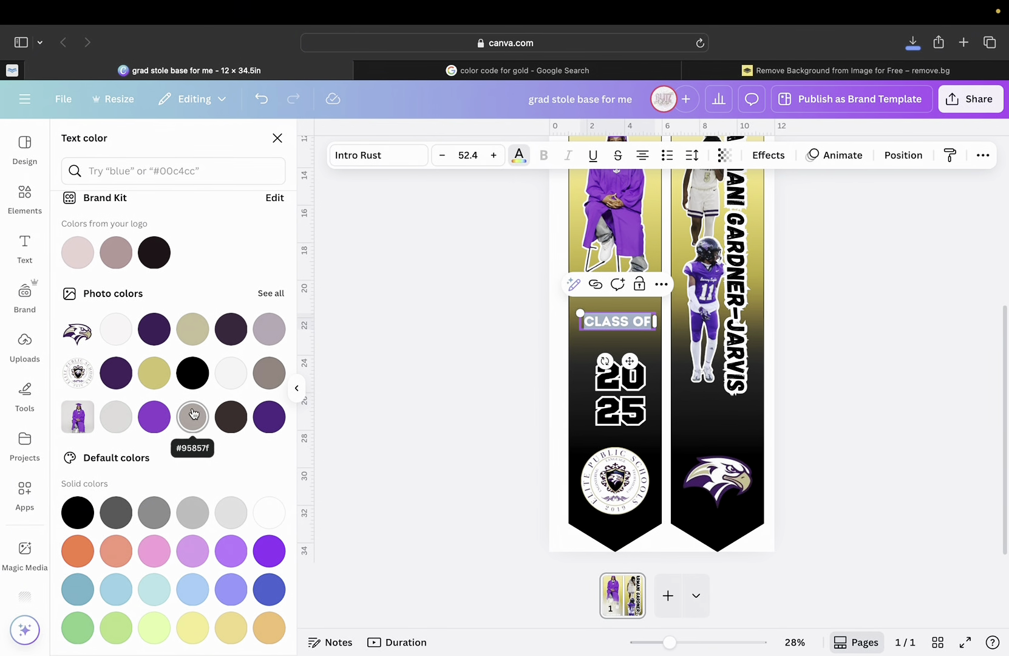
# Colour the CLASS OF text with the purple from the photo palette and bring up its Effects options.
pyautogui.click(153, 428)
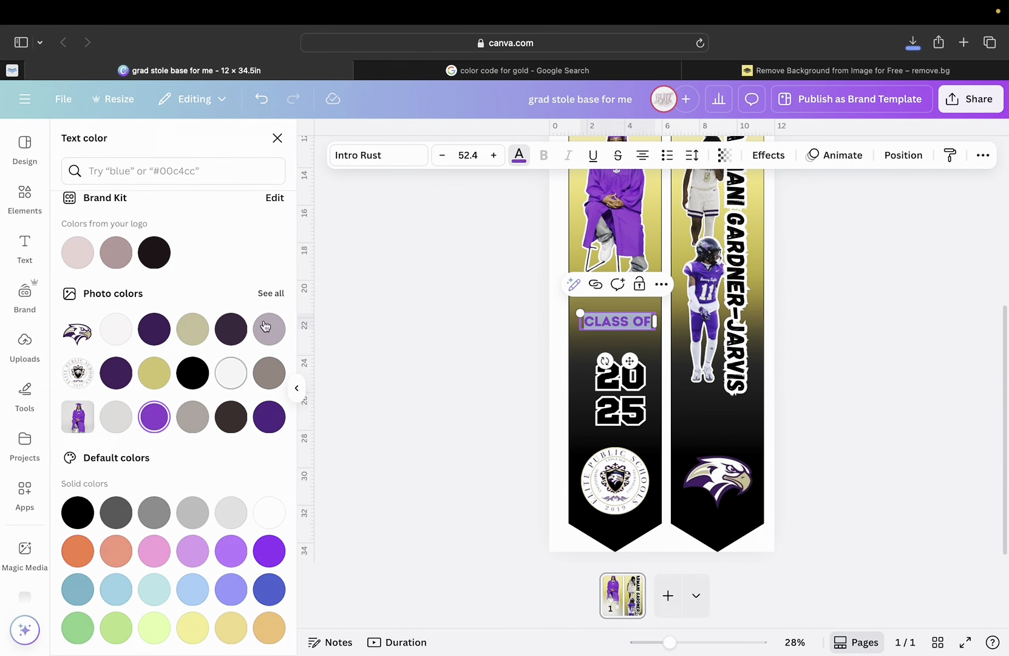
pyautogui.click(755, 155)
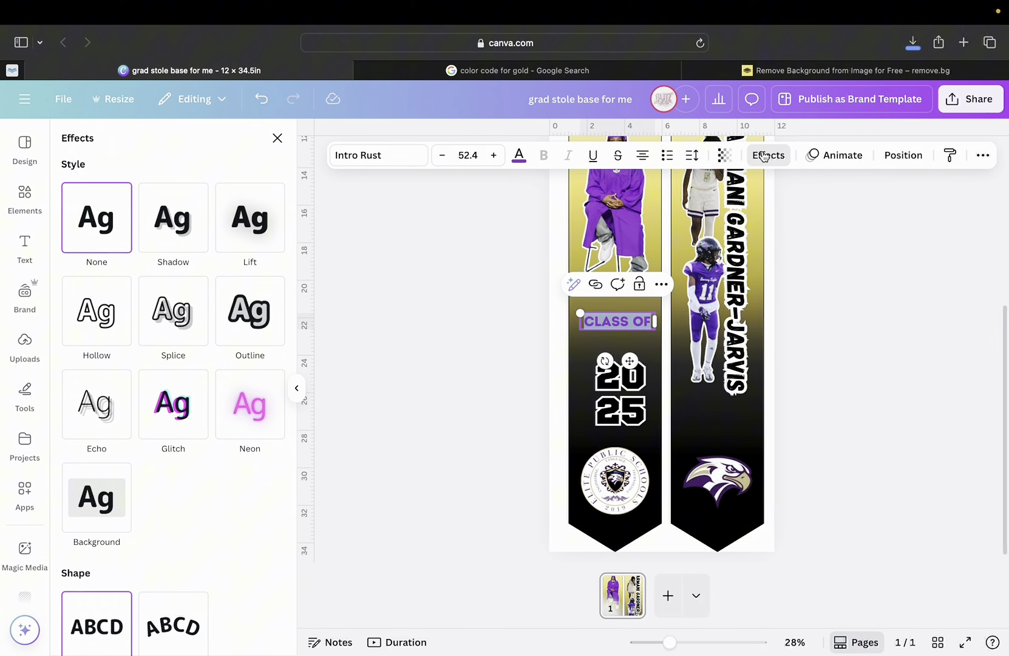
# Add a white Outline at thickness 159 to CLASS OF and drag it down above 2025.
pyautogui.click(277, 311)
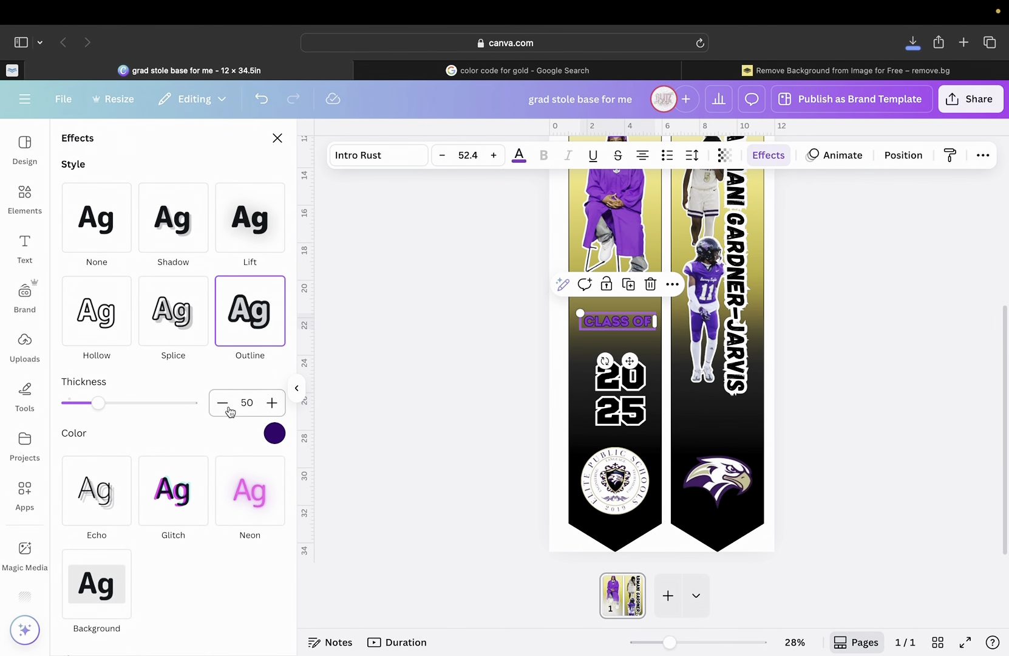
pyautogui.click(276, 443)
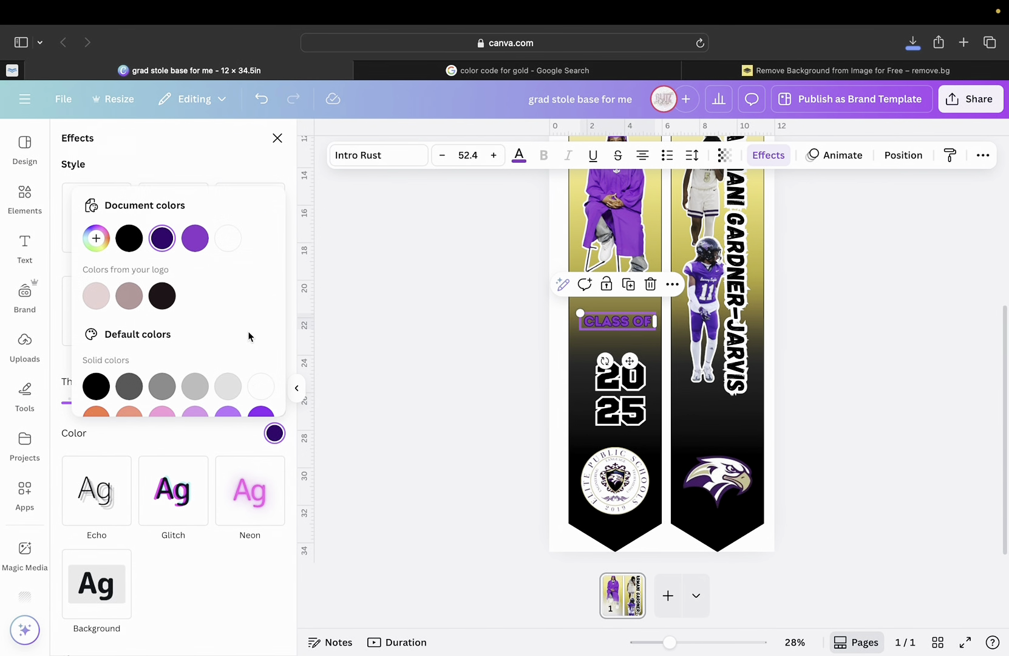
pyautogui.click(227, 238)
pyautogui.click(115, 445)
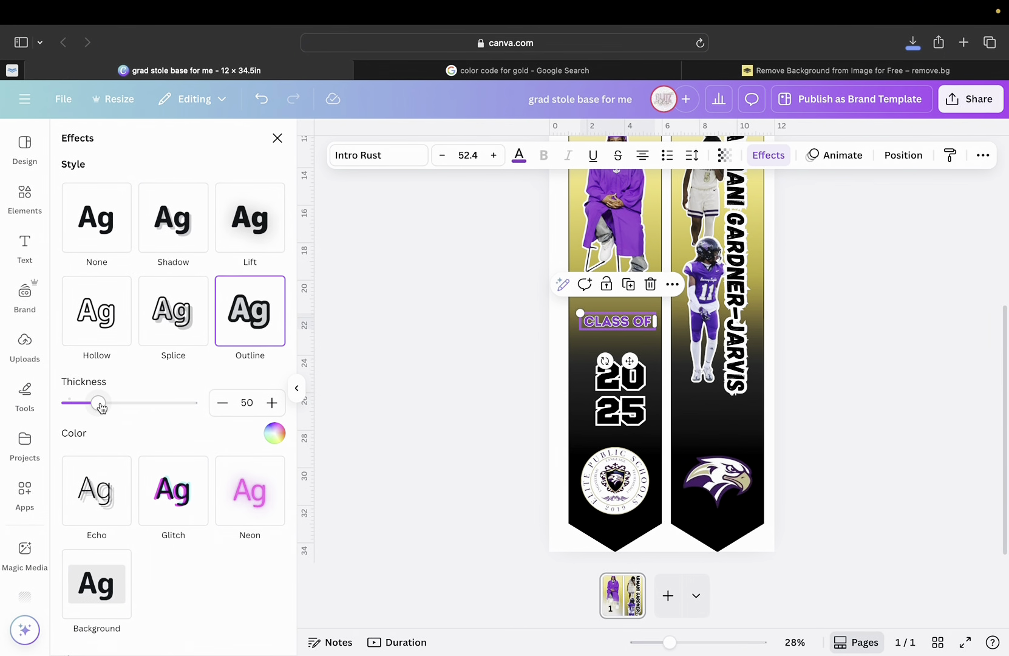
pyautogui.moveTo(99, 404); pyautogui.dragTo(166, 404)
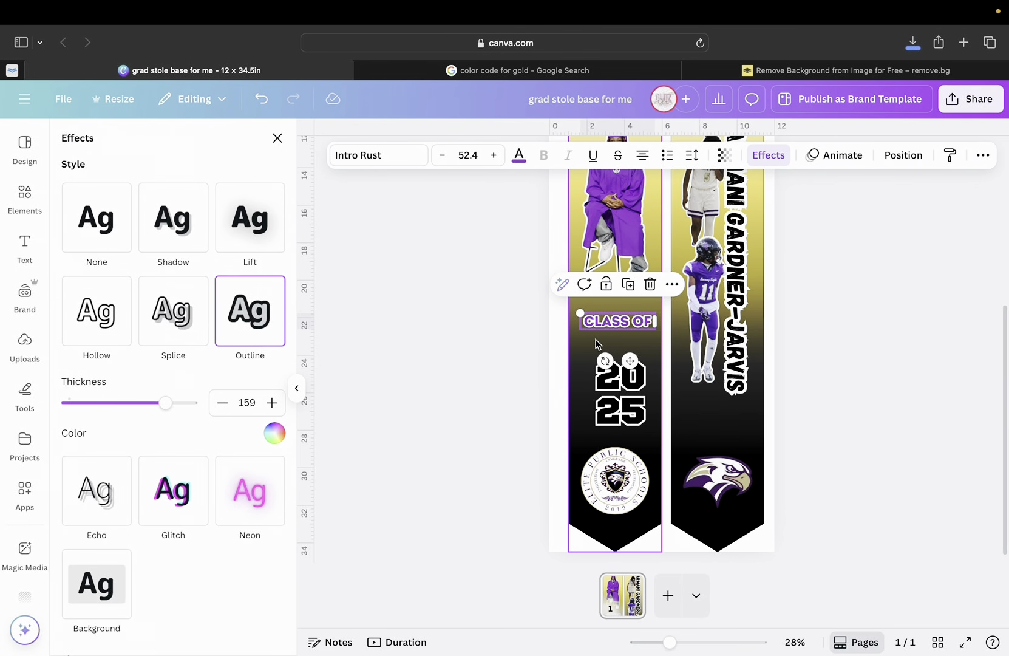
pyautogui.click(607, 325)
pyautogui.moveTo(612, 324); pyautogui.dragTo(604, 350)
# Rotate CLASS OF to run vertically and shrink it slightly to size 49.4.
pyautogui.scroll(2, 604, 351)
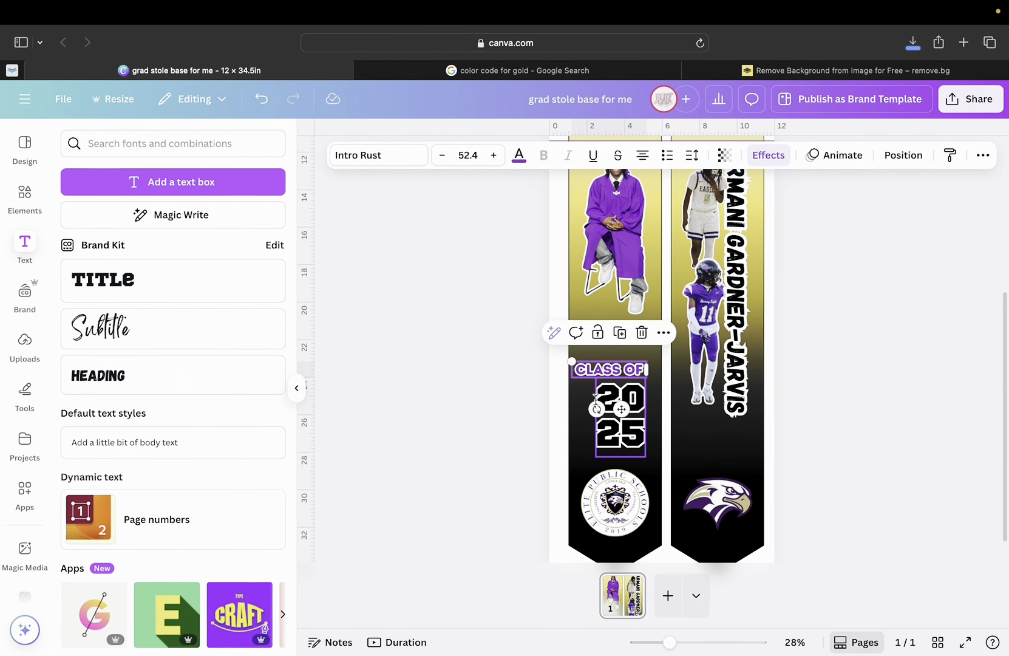
pyautogui.moveTo(597, 408); pyautogui.dragTo(635, 404)
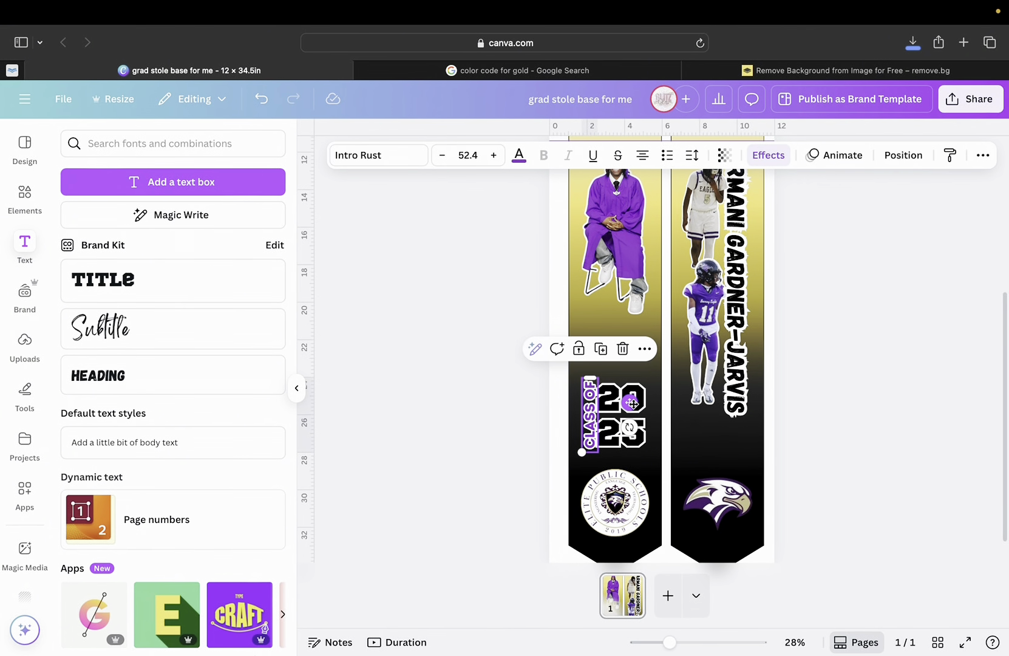
pyautogui.scroll(1, 634, 405)
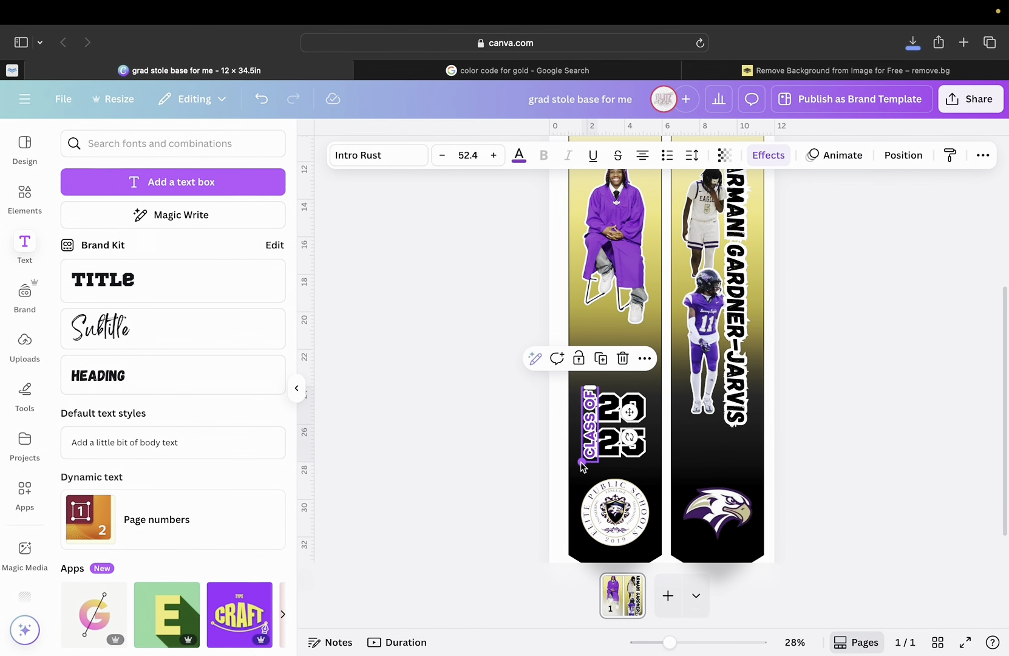
pyautogui.moveTo(581, 464); pyautogui.dragTo(583, 462)
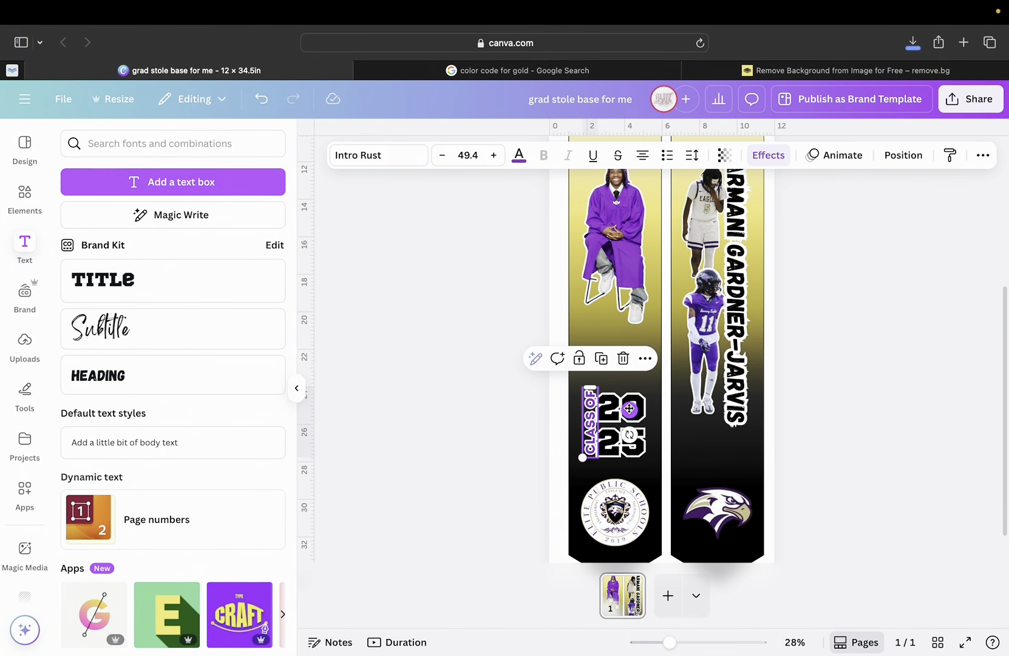
# Line up the vertical CLASS OF snugly against the left side of the 2025 numerals.
pyautogui.moveTo(629, 412); pyautogui.dragTo(629, 409)
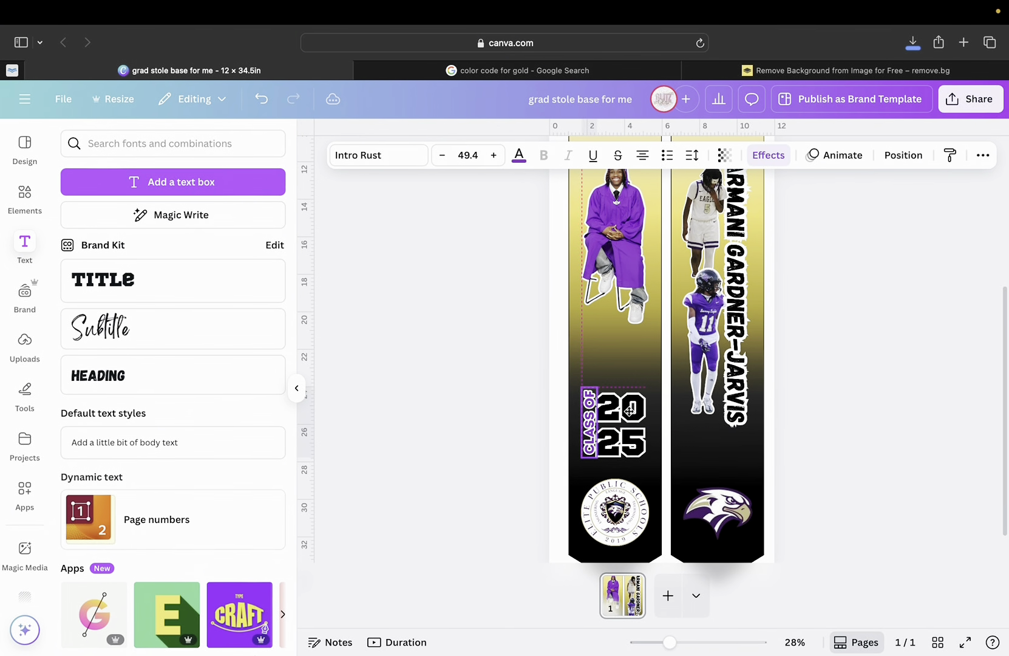
pyautogui.moveTo(670, 641); pyautogui.dragTo(705, 642)
pyautogui.scroll(-3, 402, 392)
pyautogui.scroll(-3, 404, 389)
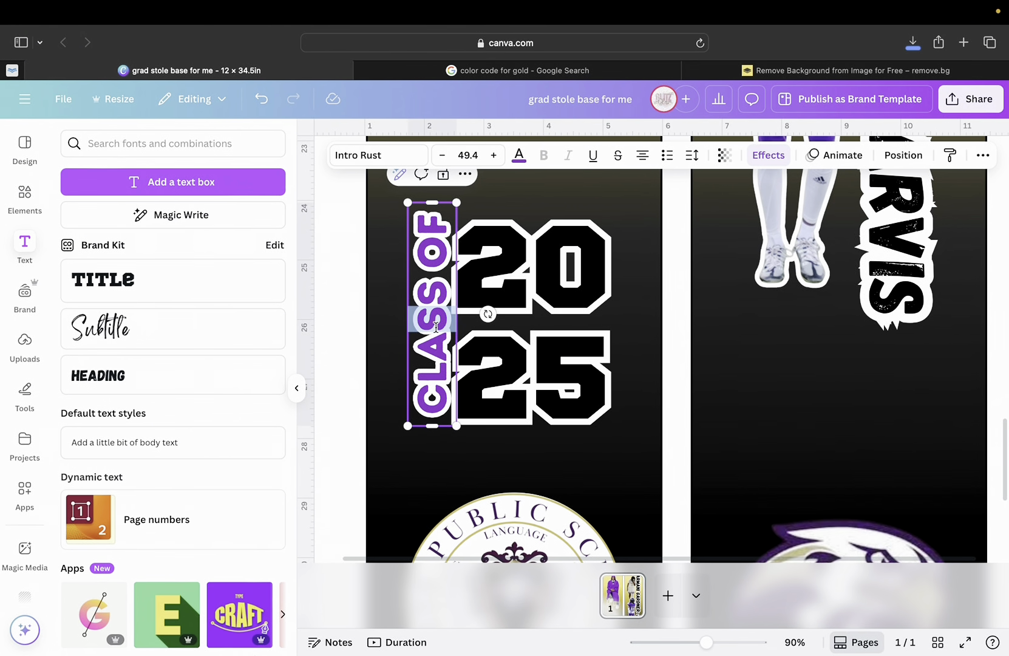
pyautogui.moveTo(437, 318)
pyautogui.mouseDown()
pyautogui.moveTo(429, 328)
pyautogui.moveTo(436, 325)
pyautogui.mouseUp()
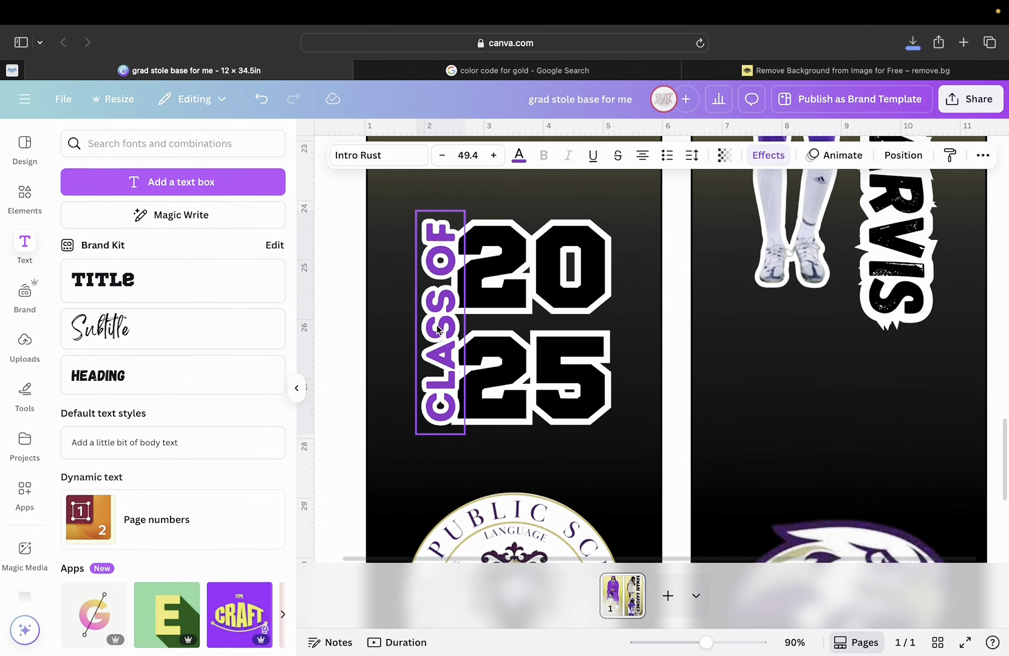
pyautogui.click(670, 300)
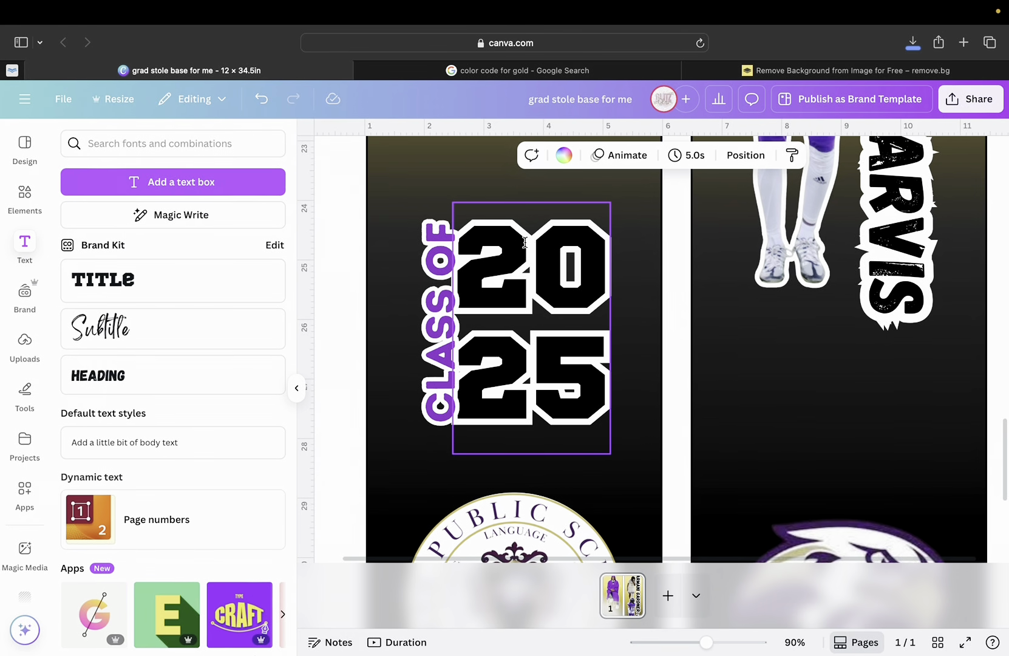
# Group CLASS OF with 2025, enlarge the group slightly and move it up-left above the seal.
pyautogui.click(432, 257)
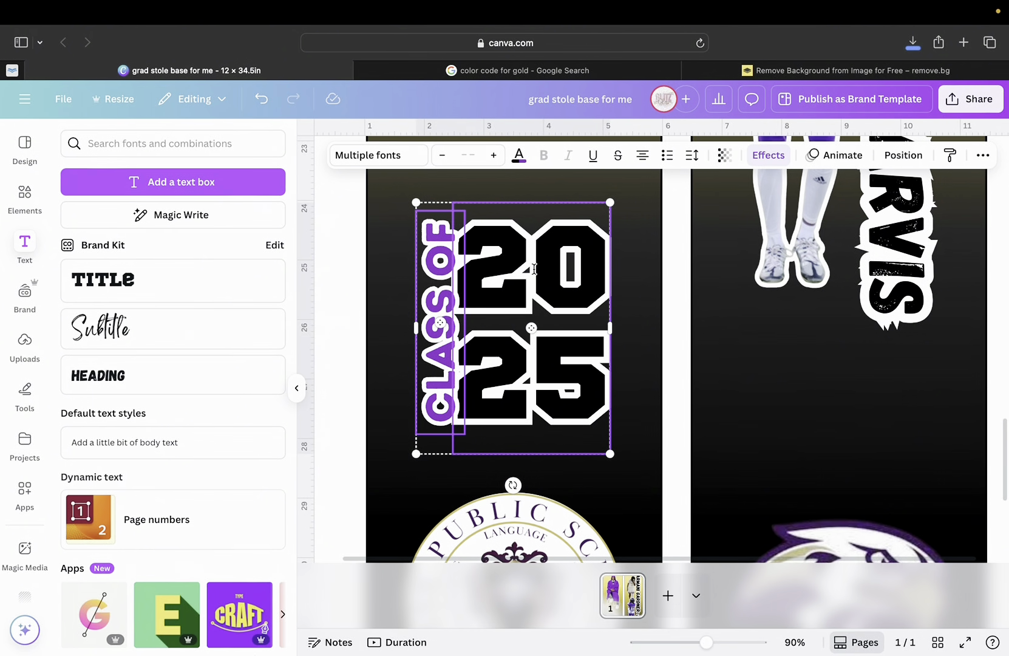
pyautogui.click(479, 174)
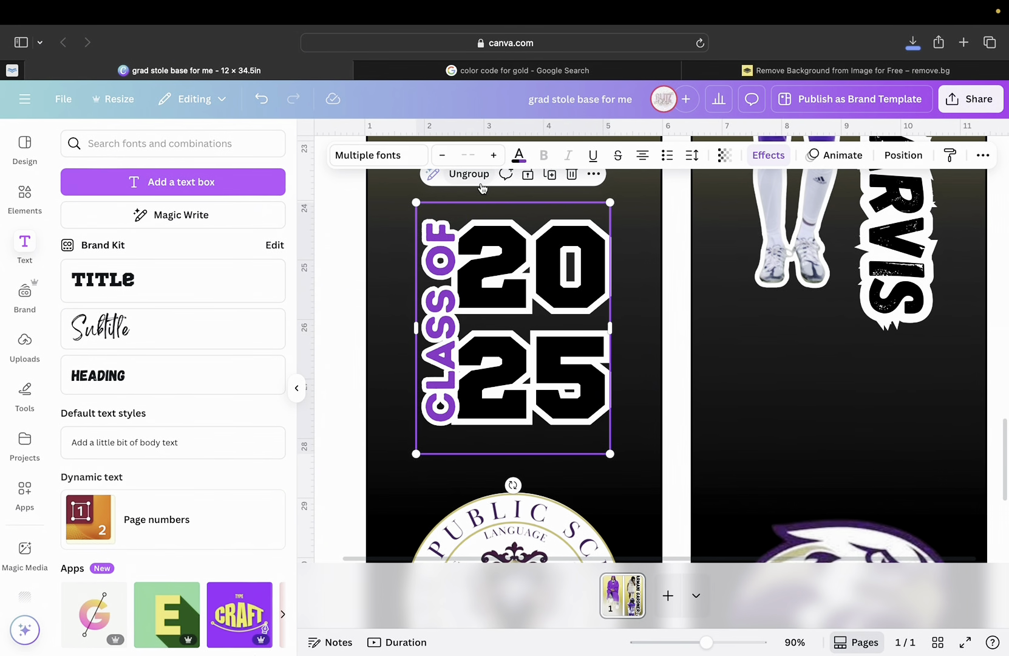
pyautogui.moveTo(510, 267)
pyautogui.mouseDown()
pyautogui.moveTo(506, 289)
pyautogui.moveTo(511, 263)
pyautogui.mouseUp()
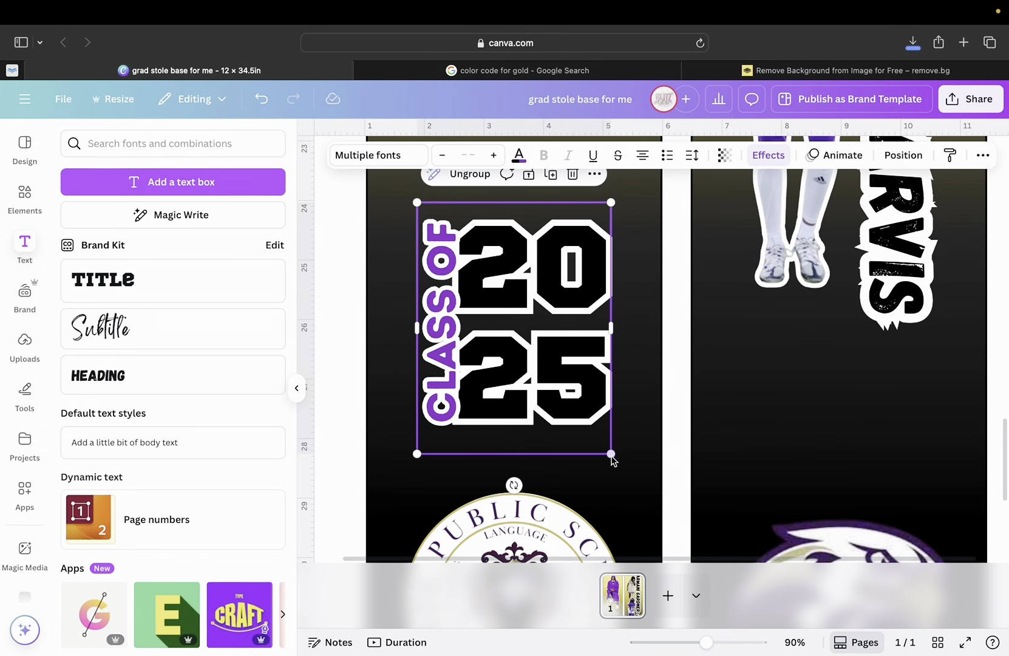
pyautogui.moveTo(611, 453); pyautogui.dragTo(647, 486)
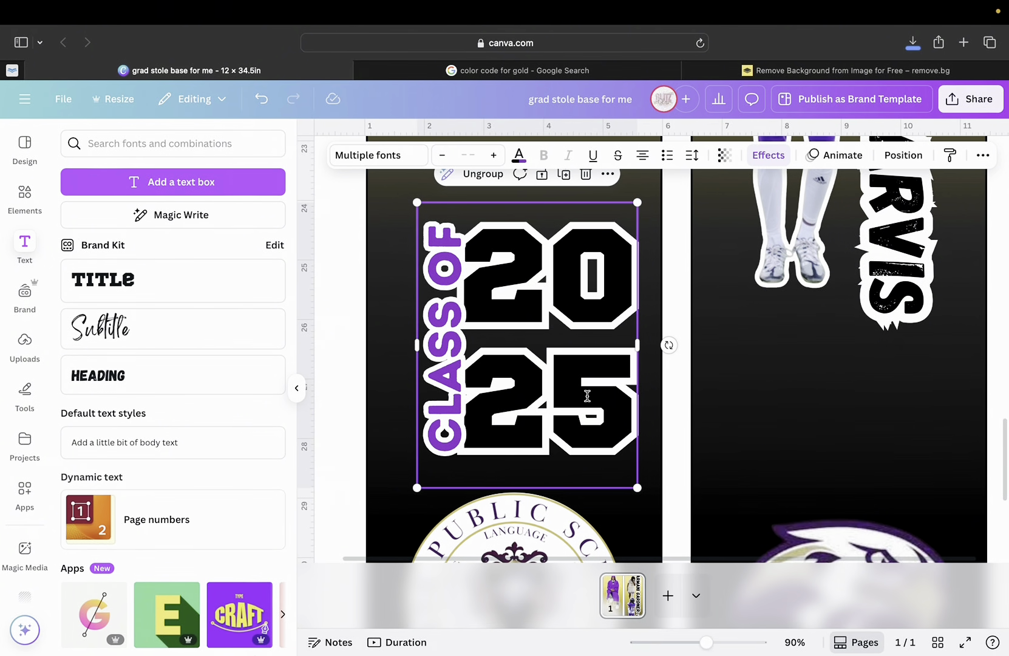
pyautogui.moveTo(586, 394); pyautogui.dragTo(564, 369)
pyautogui.moveTo(706, 643); pyautogui.dragTo(660, 626)
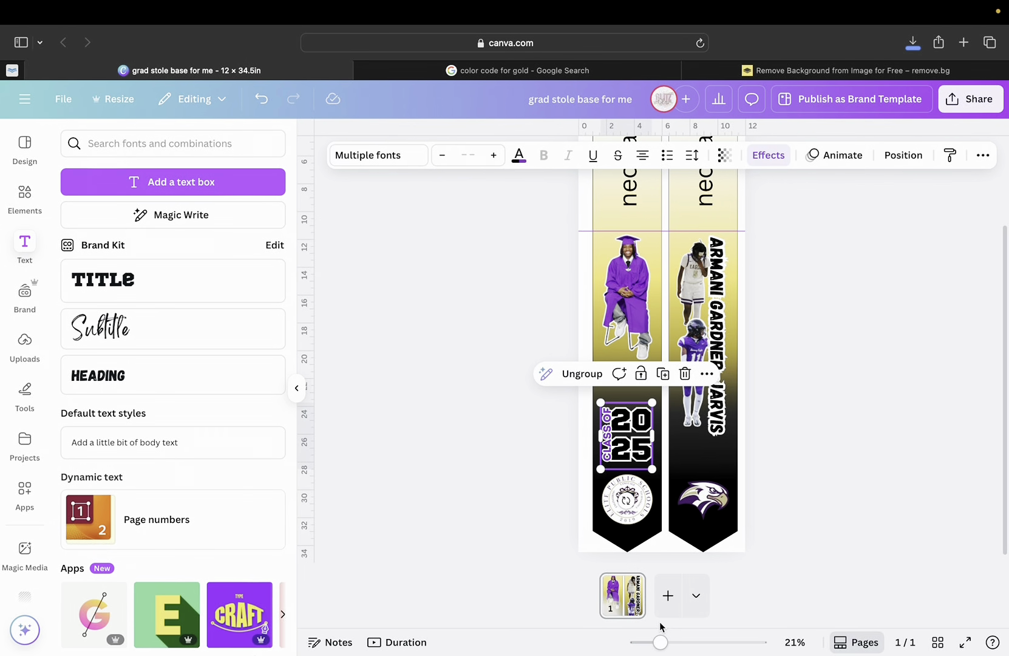
# Select the left stole panel with the graduate photo and insert a new text box.
pyautogui.click(781, 405)
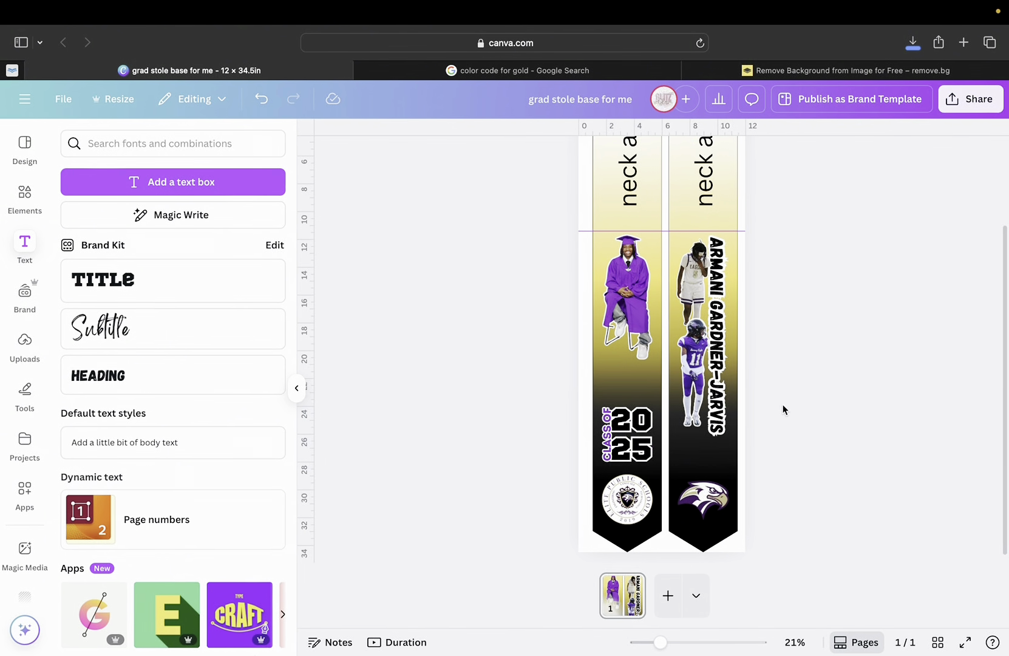
pyautogui.click(623, 314)
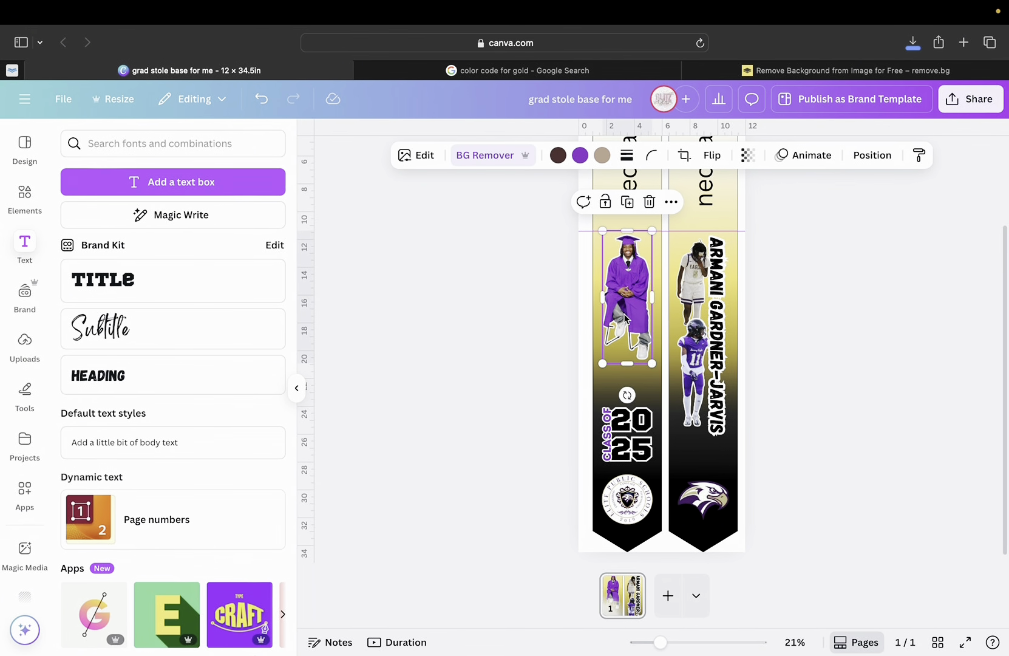
pyautogui.click(613, 377)
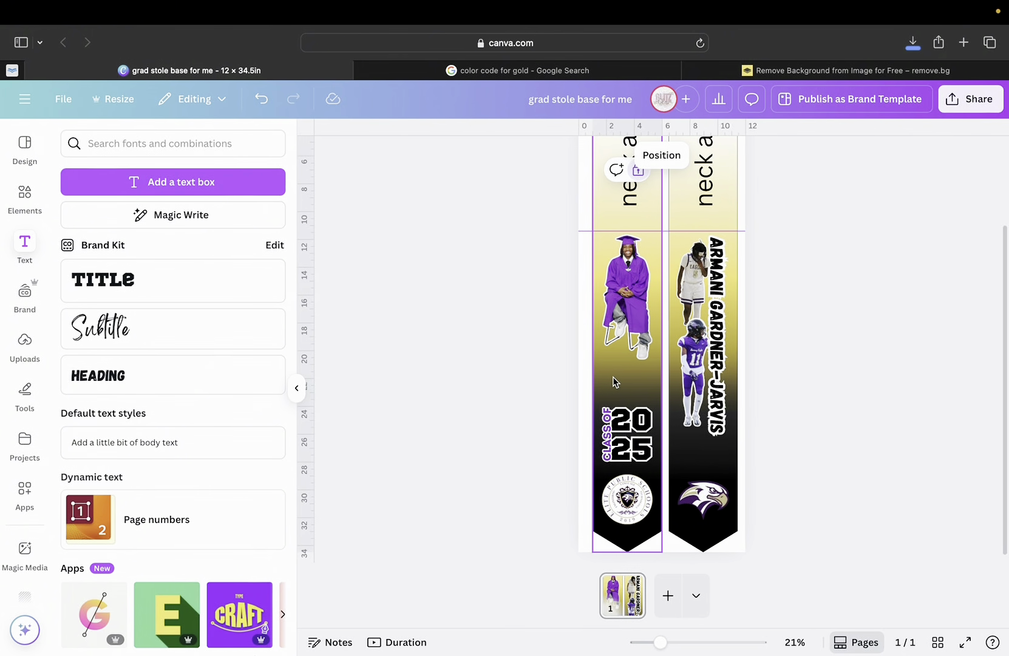
pyautogui.click(267, 183)
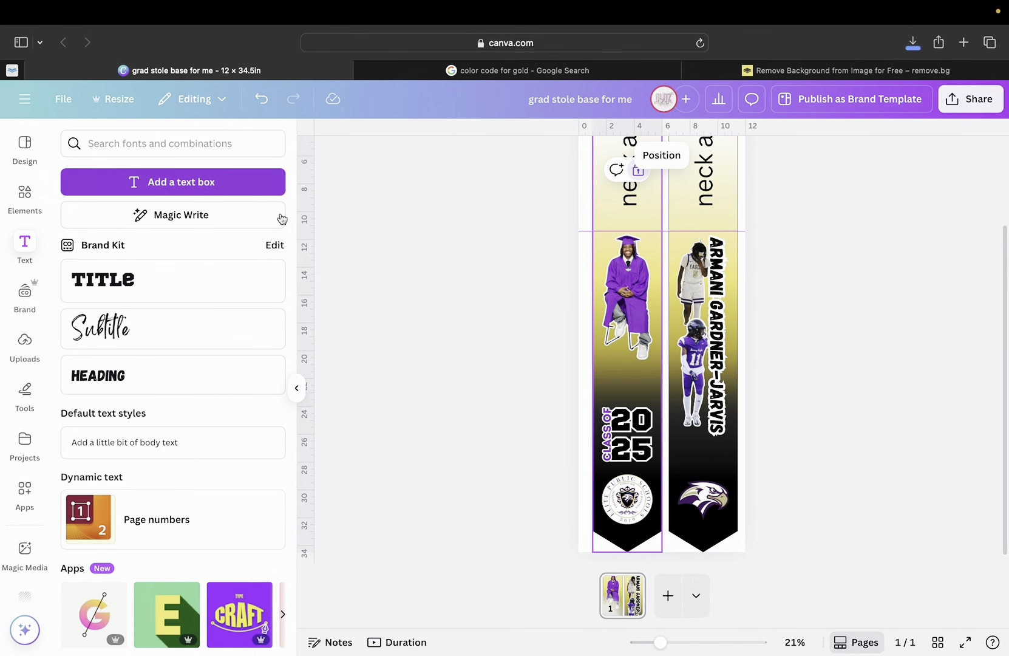
# Enlarge the new text box, set it to Intro Rust and move it above CLASS OF 2025.
pyautogui.moveTo(651, 334); pyautogui.dragTo(570, 324)
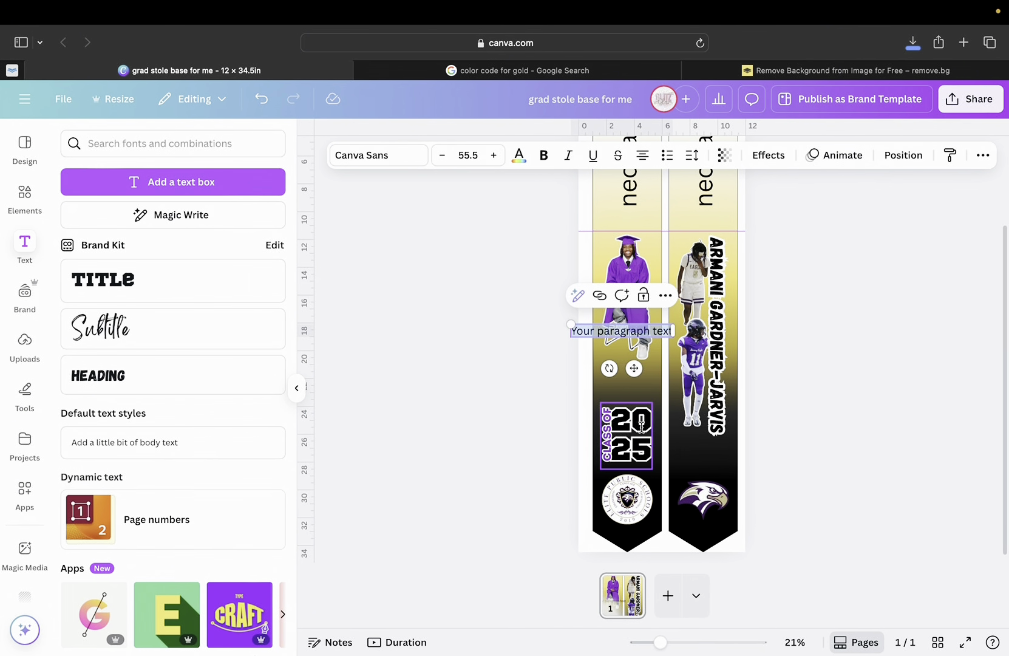
pyautogui.click(388, 156)
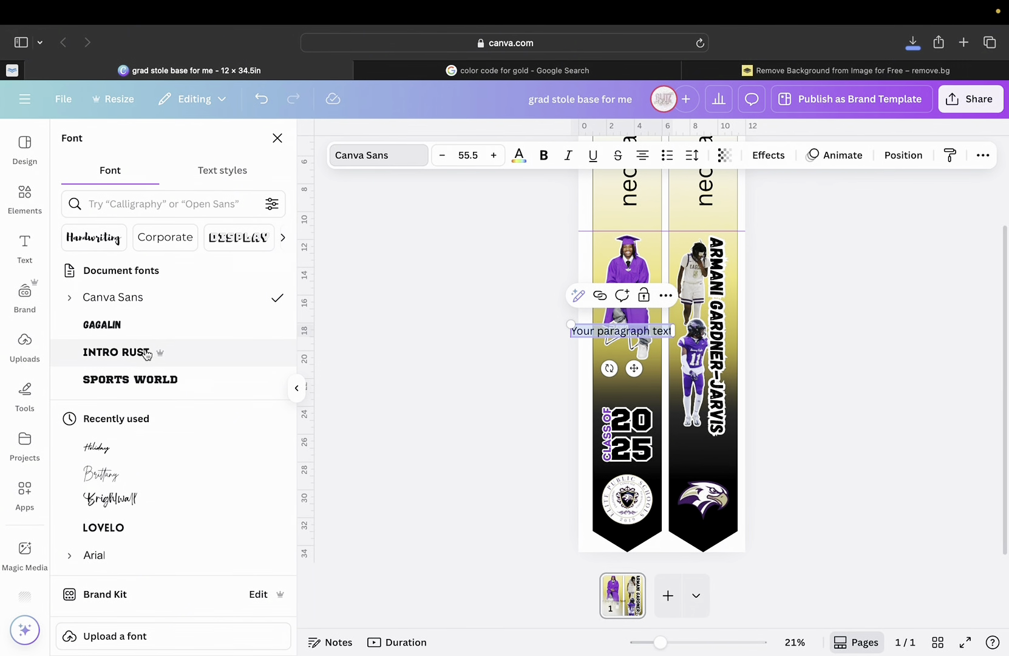
pyautogui.click(135, 354)
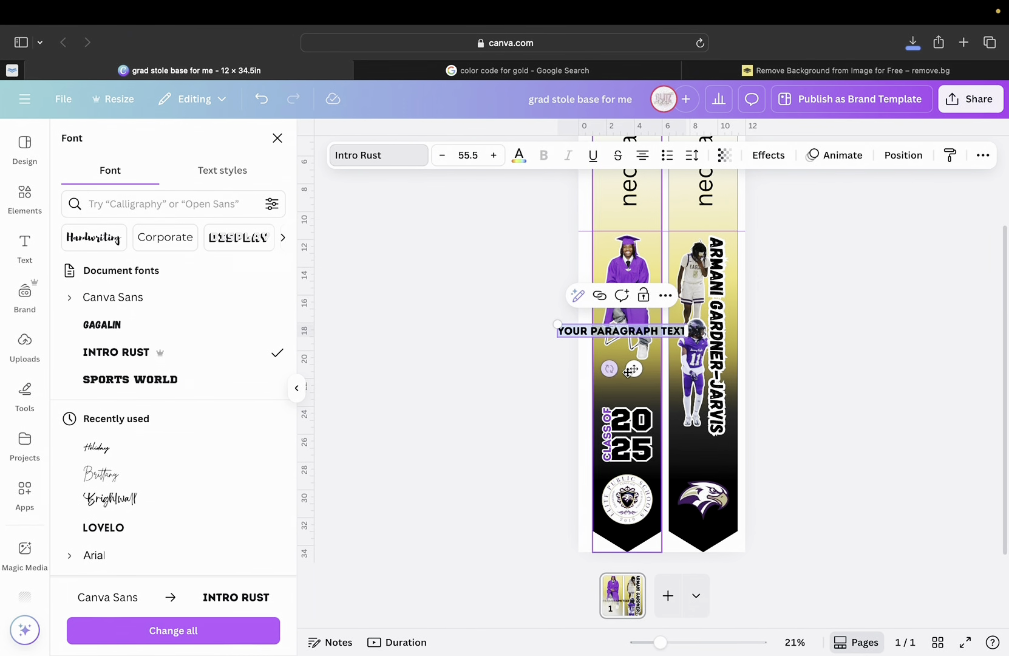
pyautogui.rightClick(631, 333)
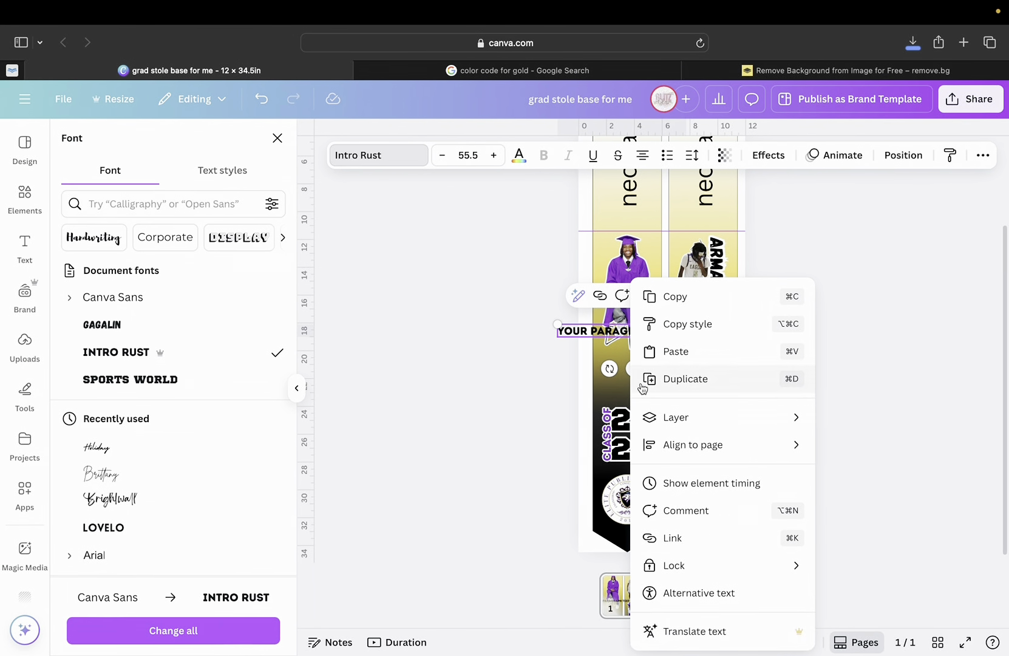
pyautogui.click(622, 335)
pyautogui.moveTo(632, 369); pyautogui.dragTo(656, 415)
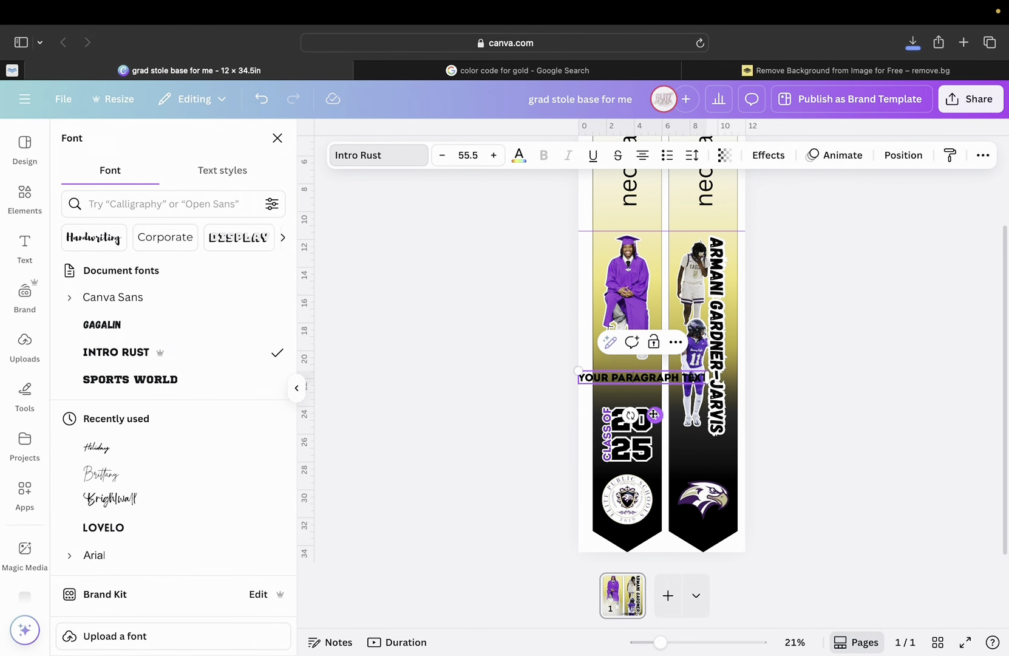
# Replace the placeholder with "I CAN DO ALL THINGS THROUGH CHRIST WHO STRENGTHENS ME." and PHILIPPIANS 4:13 below.
pyautogui.doubleClick(628, 376)
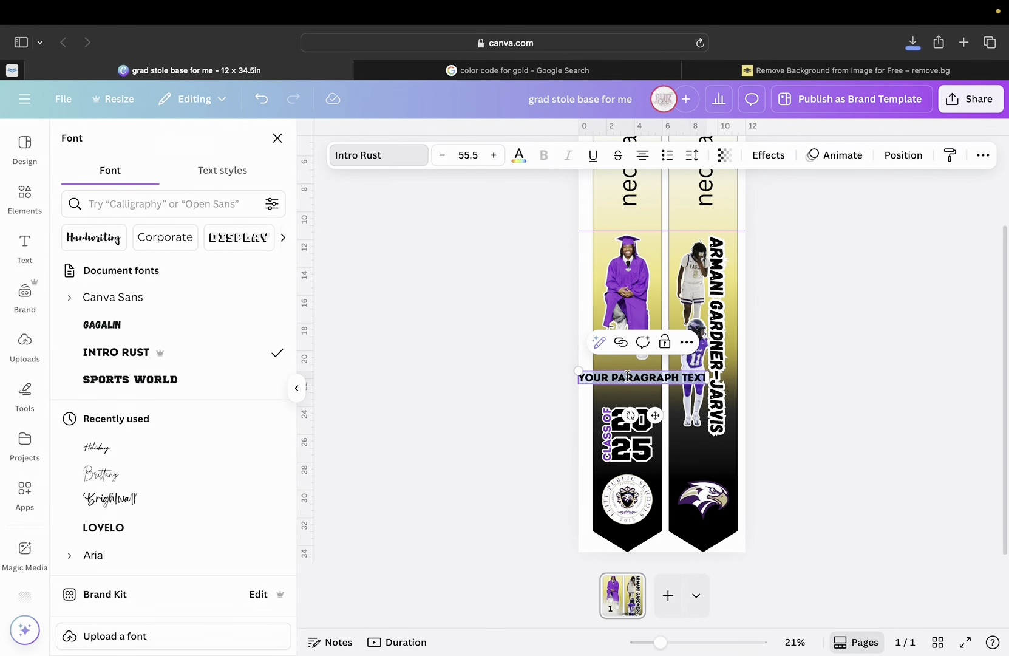
pyautogui.press('BackSpace')
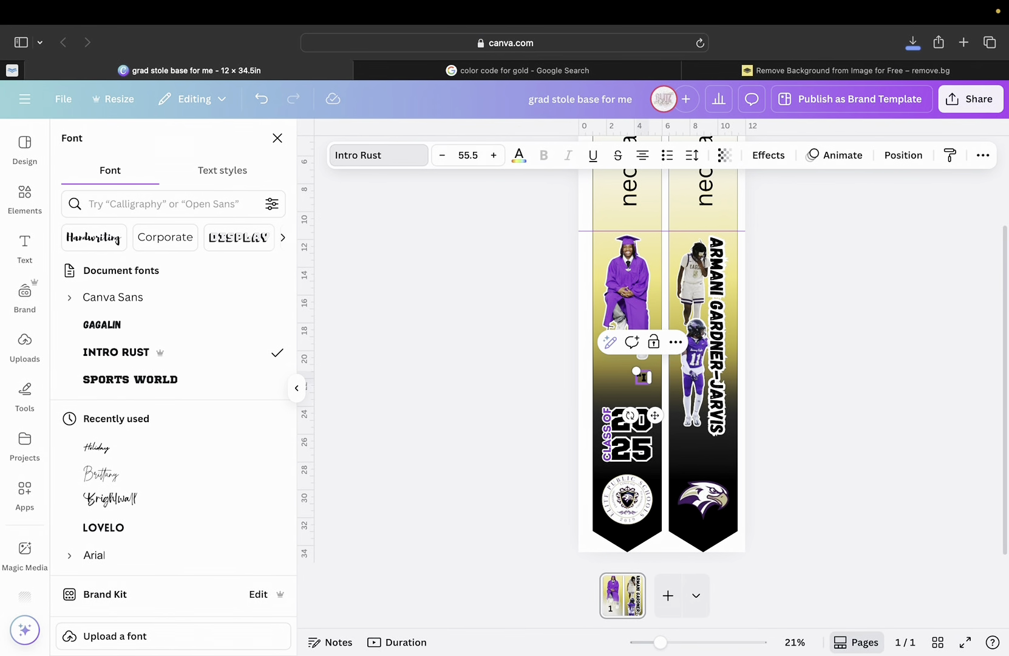
pyautogui.write('"I CAN DO')
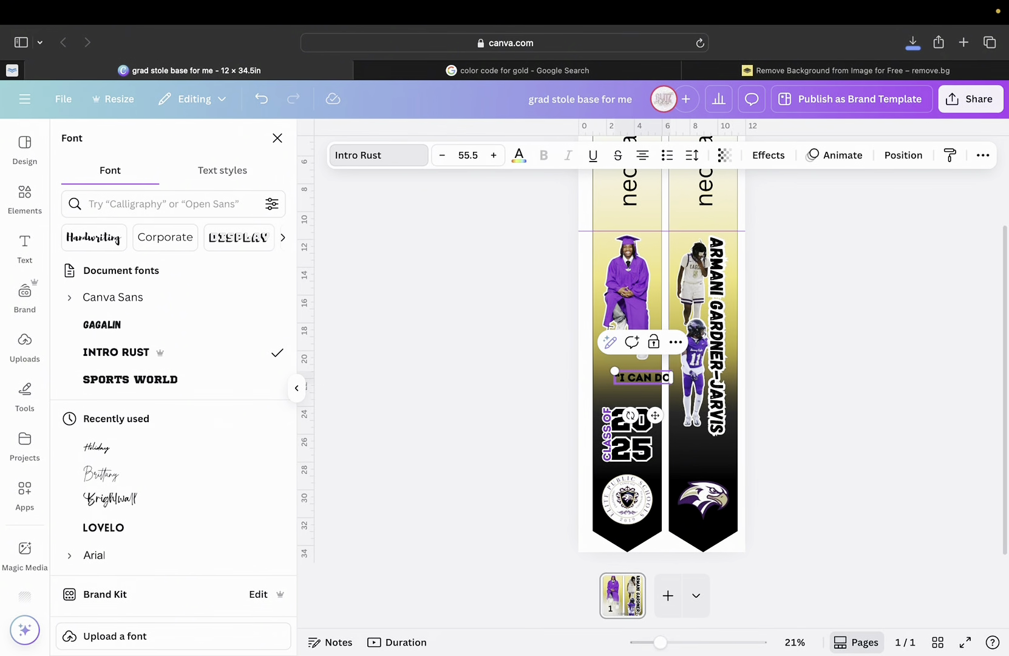
pyautogui.write(' ALL THINGS THROU')
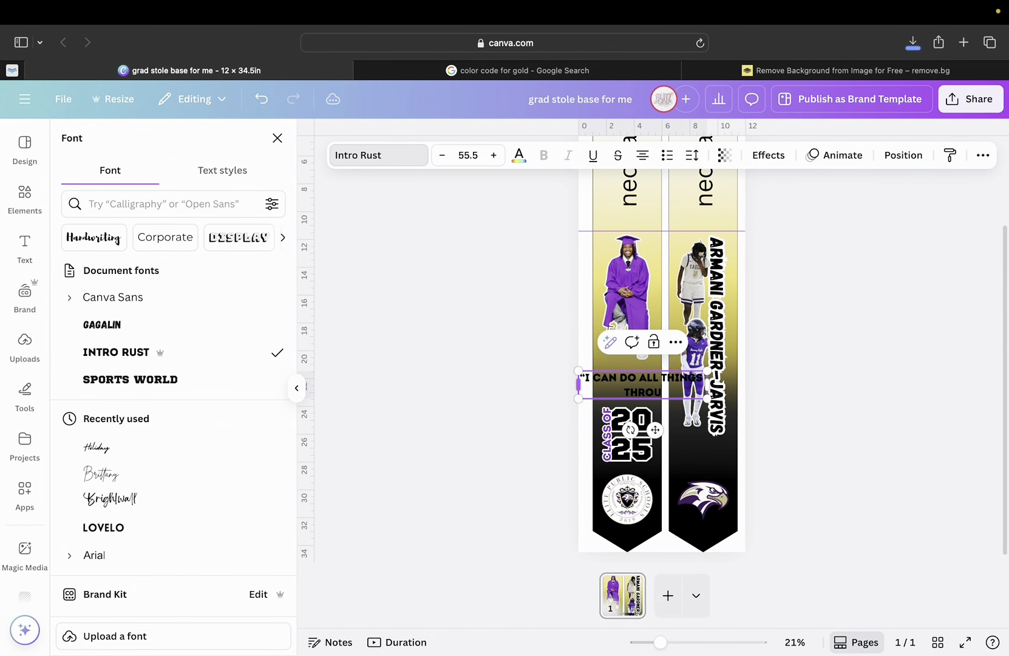
pyautogui.write('GH CHRIST W')
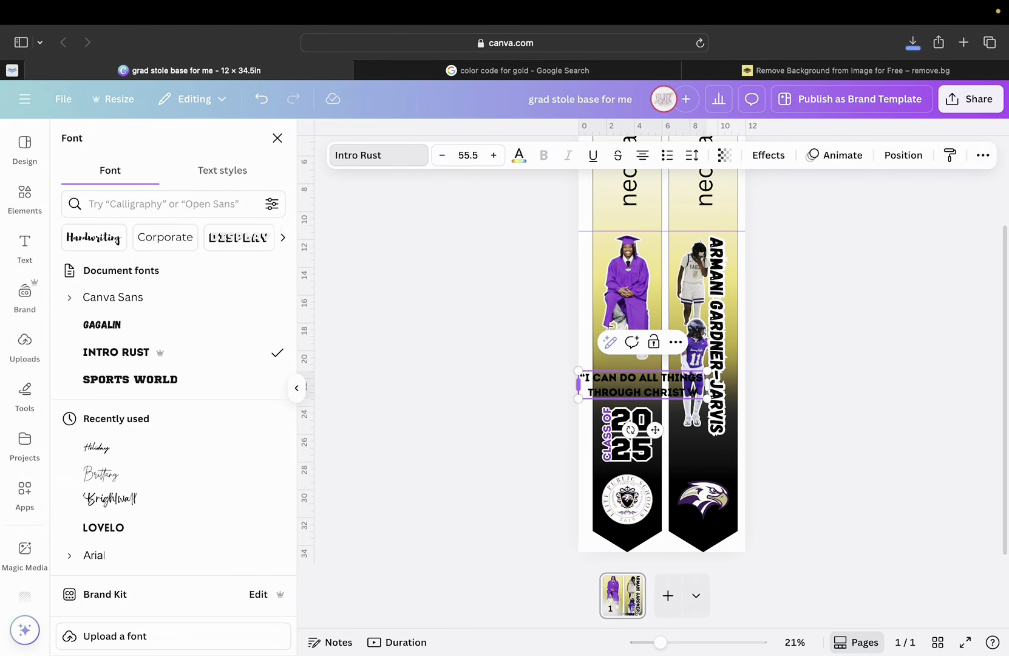
pyautogui.write('HO STRENG')
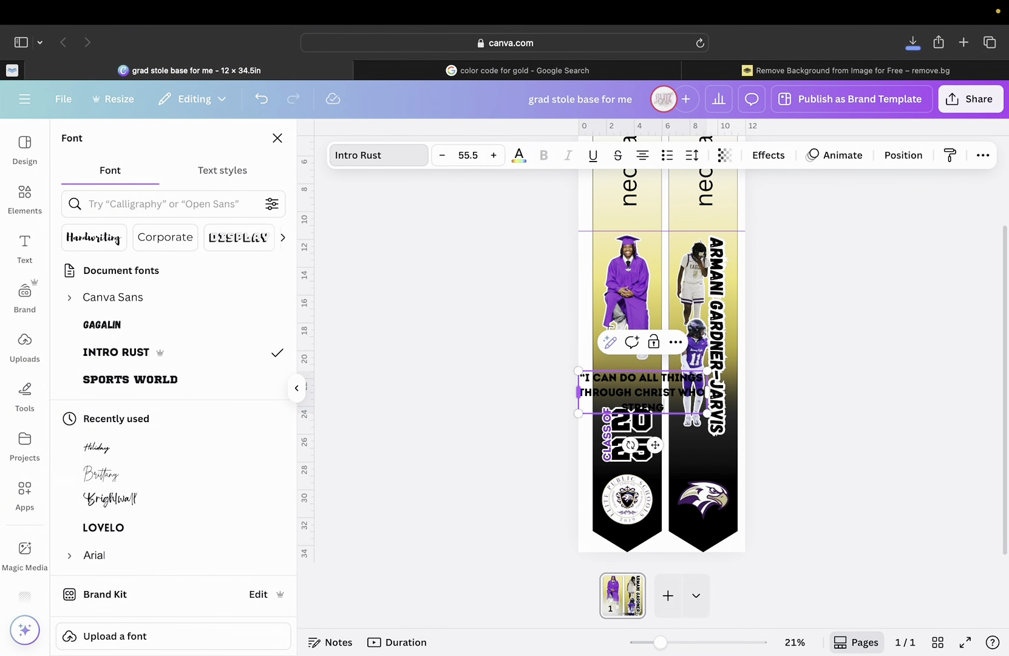
pyautogui.write('THENS ME.”')
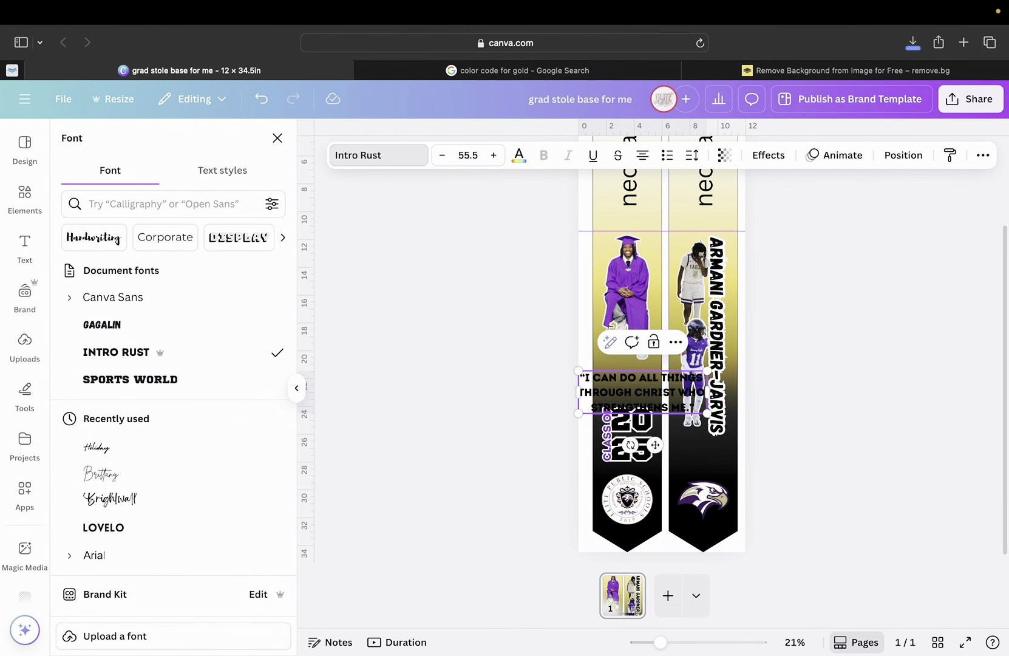
pyautogui.press('Return')
pyautogui.press('Return')
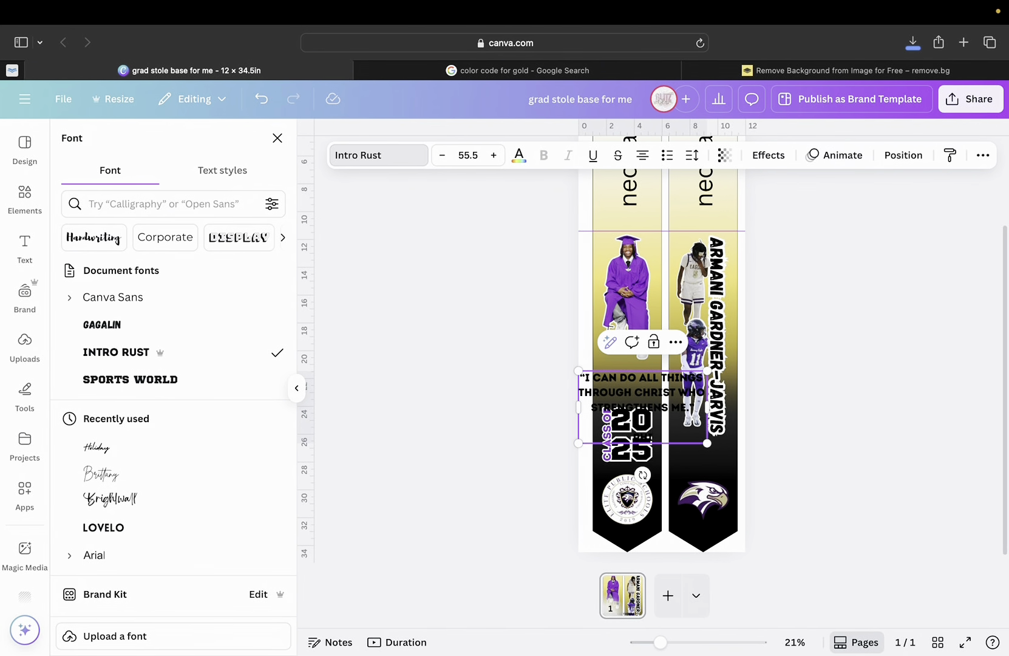
pyautogui.write('PHILIPPIANS 4:13')
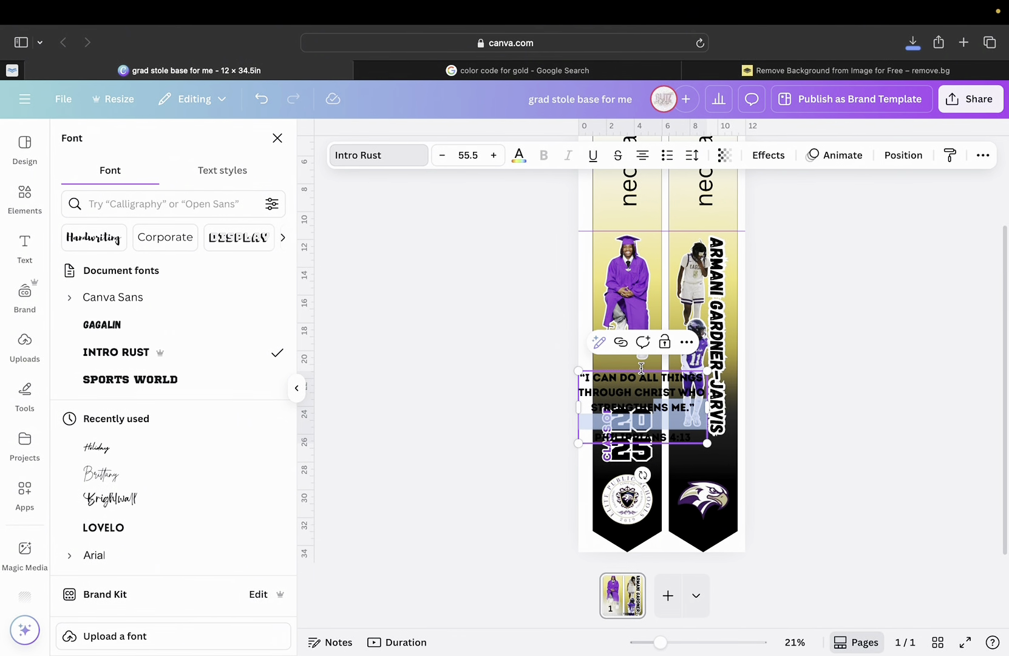
# Resize the quote box and move it onto the left strip.
pyautogui.moveTo(633, 403); pyautogui.dragTo(713, 402)
pyautogui.click(794, 416)
pyautogui.moveTo(643, 401); pyautogui.dragTo(639, 364)
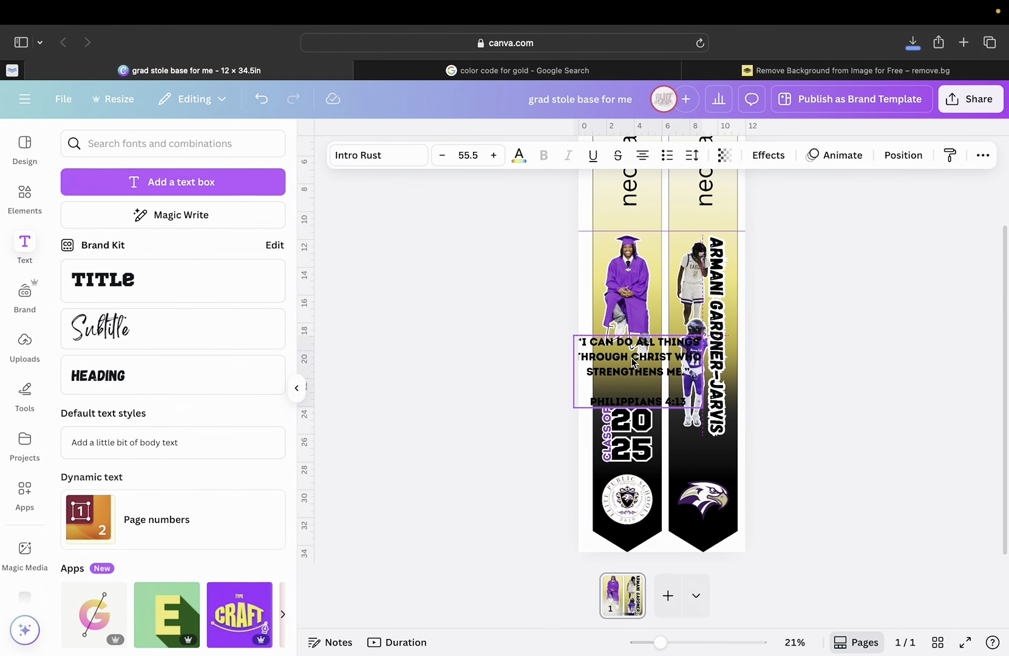
pyautogui.moveTo(703, 411)
pyautogui.mouseDown()
pyautogui.moveTo(657, 384)
pyautogui.moveTo(688, 408)
pyautogui.mouseUp()
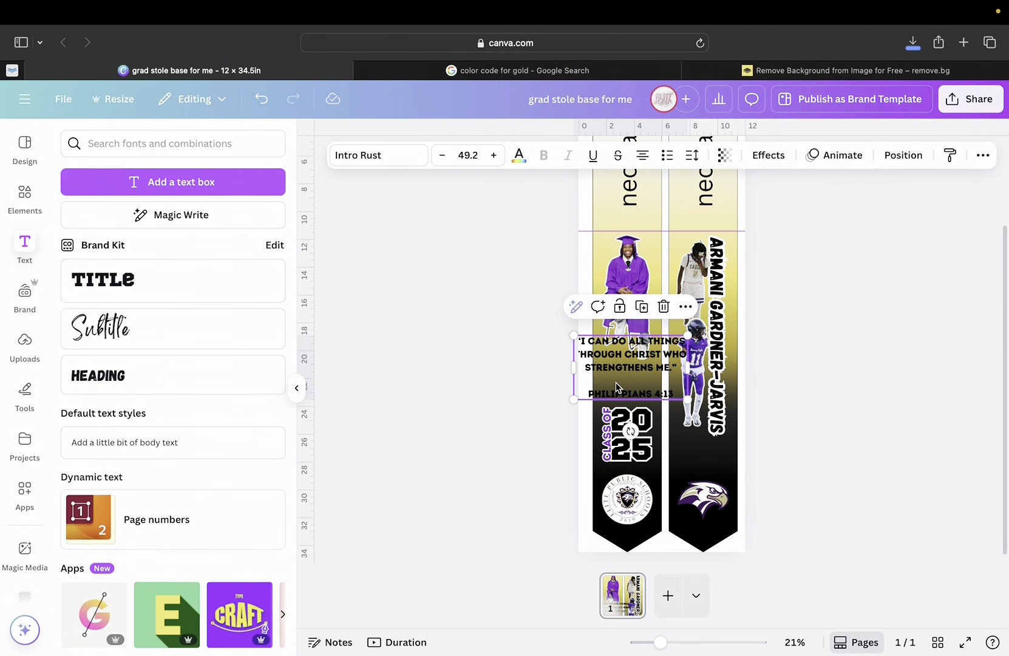
pyautogui.moveTo(620, 368); pyautogui.dragTo(621, 373)
pyautogui.moveTo(690, 371); pyautogui.dragTo(620, 366)
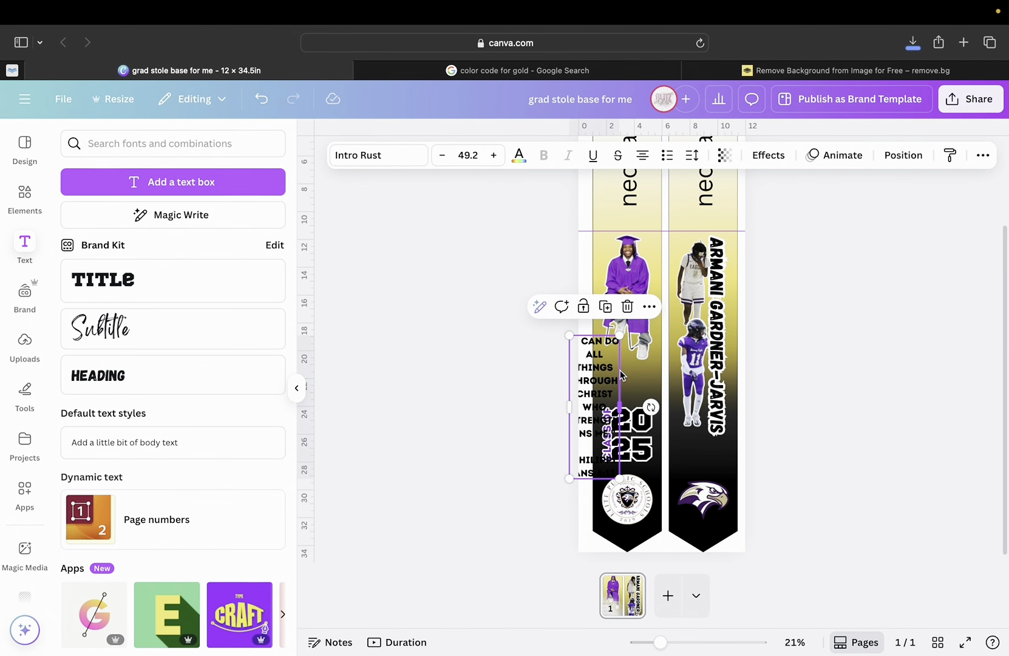
pyautogui.moveTo(603, 418); pyautogui.dragTo(636, 408)
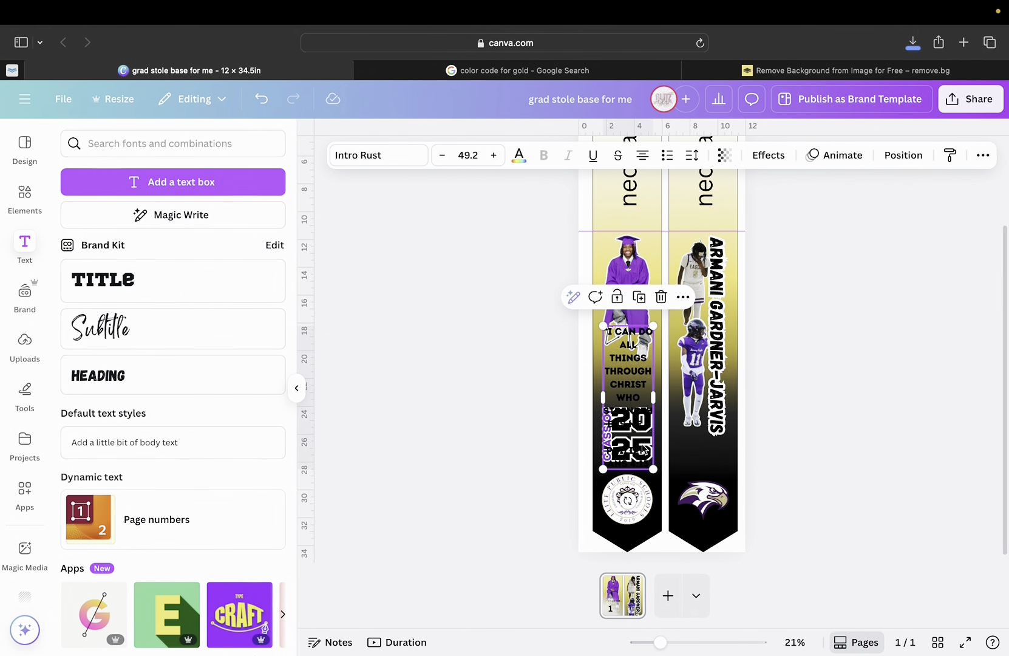
# Shrink the quote's font size by many steps, then raise it back three steps.
pyautogui.doubleClick(626, 381)
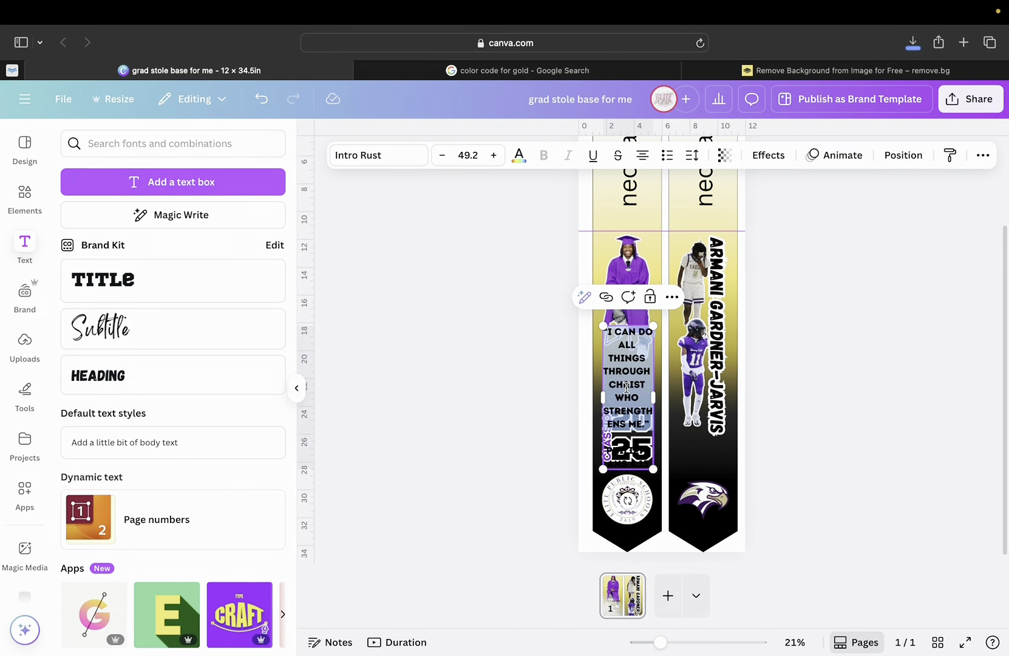
pyautogui.press('Escape')
pyautogui.click(627, 390)
pyautogui.click(444, 159)
pyautogui.click(444, 159)
pyautogui.click(444, 160)
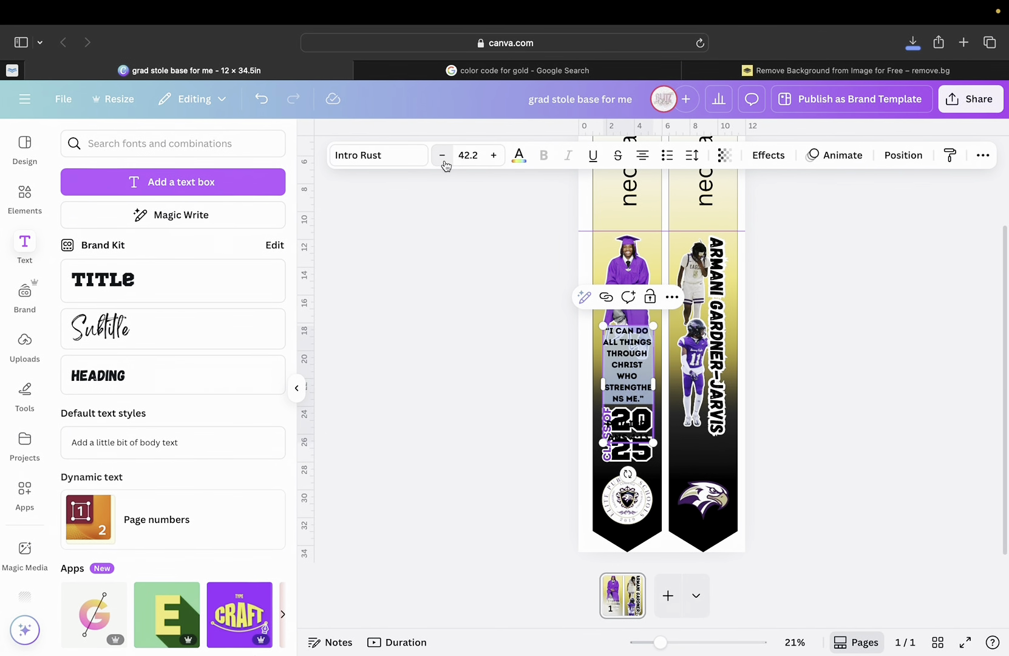
pyautogui.click(444, 160)
pyautogui.click(444, 160)
pyautogui.click(444, 160)
pyautogui.click(443, 160)
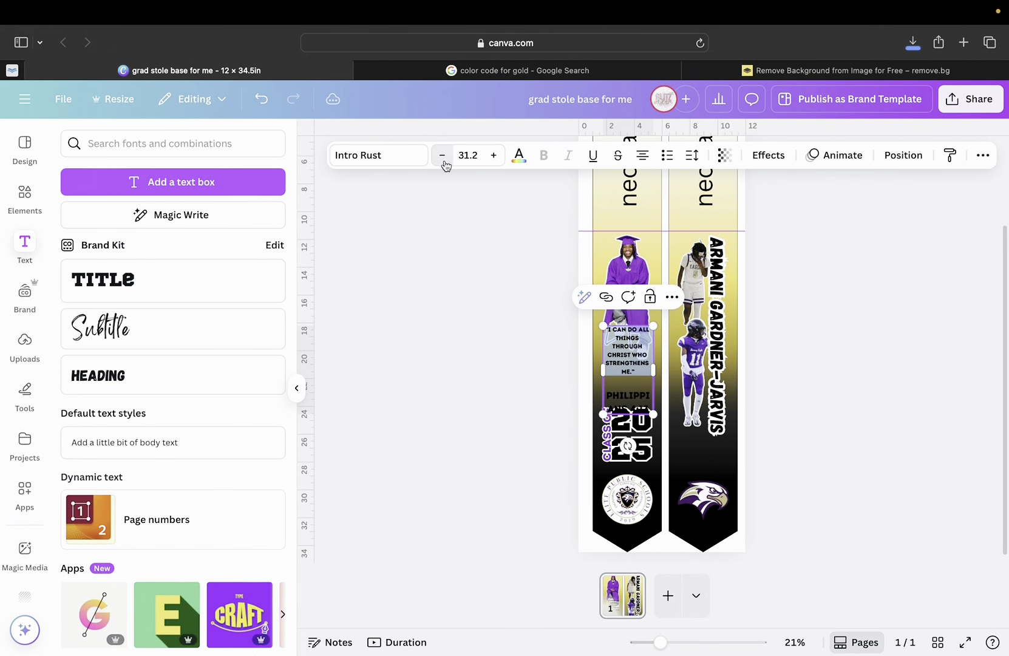
pyautogui.click(444, 159)
pyautogui.click(444, 160)
pyautogui.click(444, 160)
pyautogui.click(444, 160)
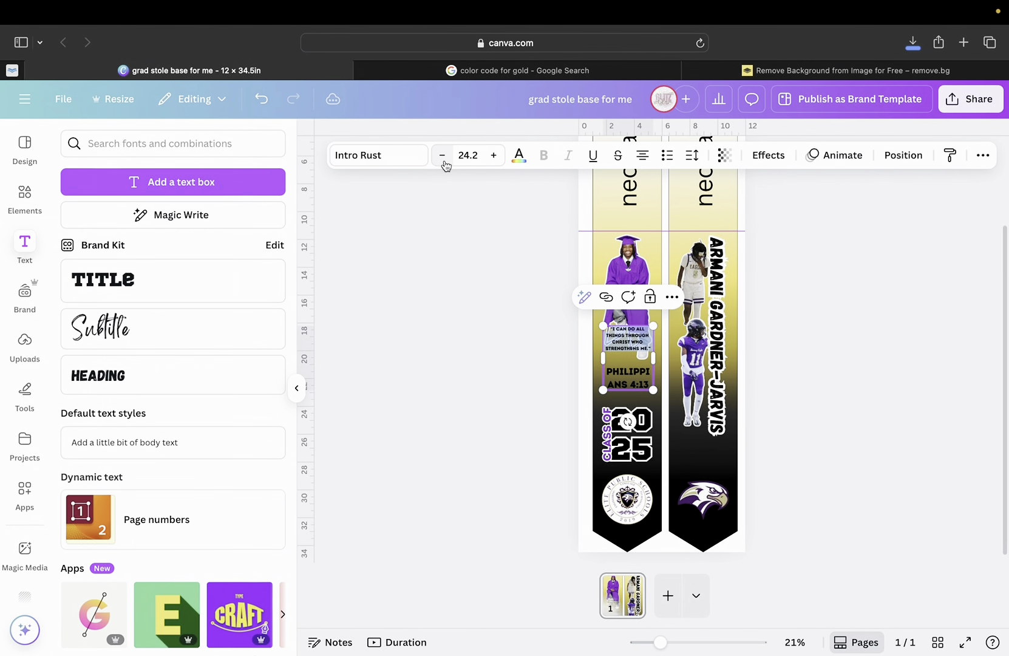
pyautogui.click(444, 161)
pyautogui.click(444, 160)
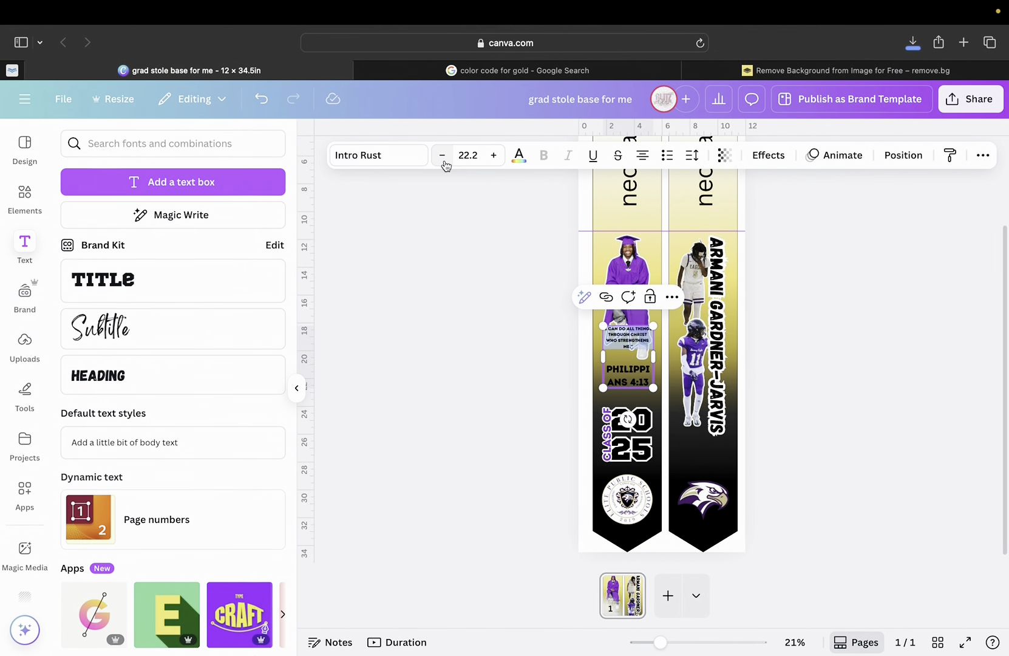
pyautogui.click(496, 159)
pyautogui.click(495, 157)
pyautogui.click(495, 157)
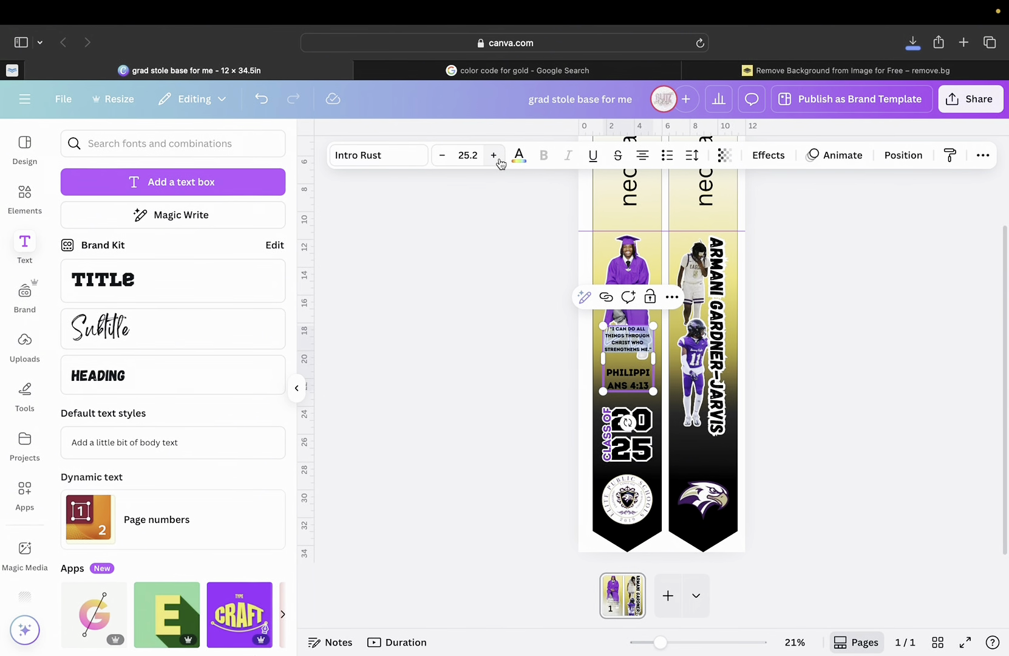
# Set the PHILIPPIANS 4:13 line to size 25 and lower the quote on the strip.
pyautogui.tripleClick(632, 382)
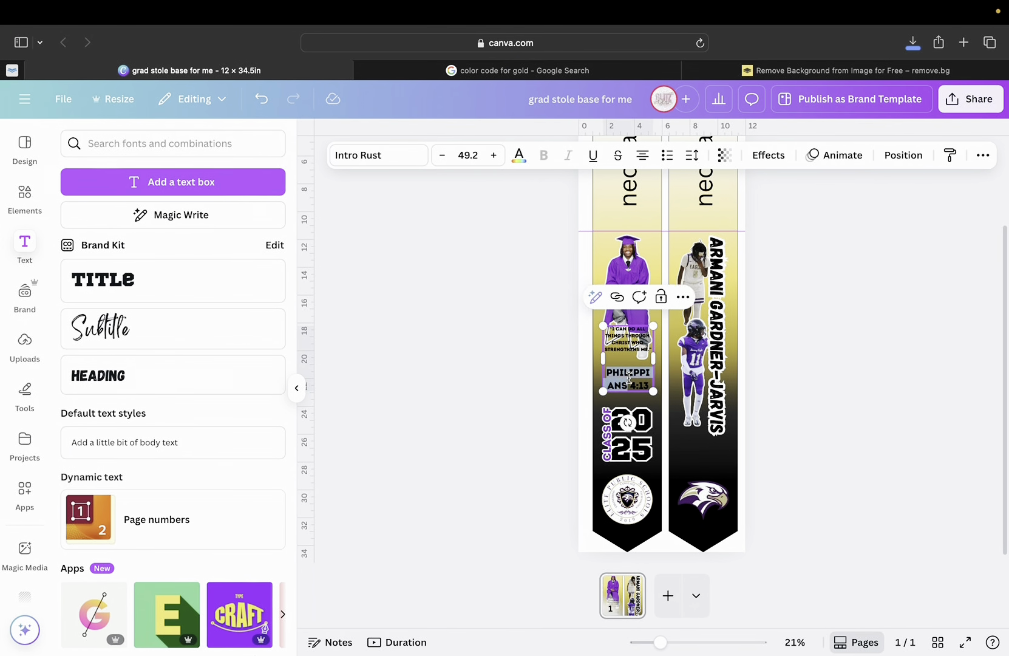
pyautogui.click(469, 156)
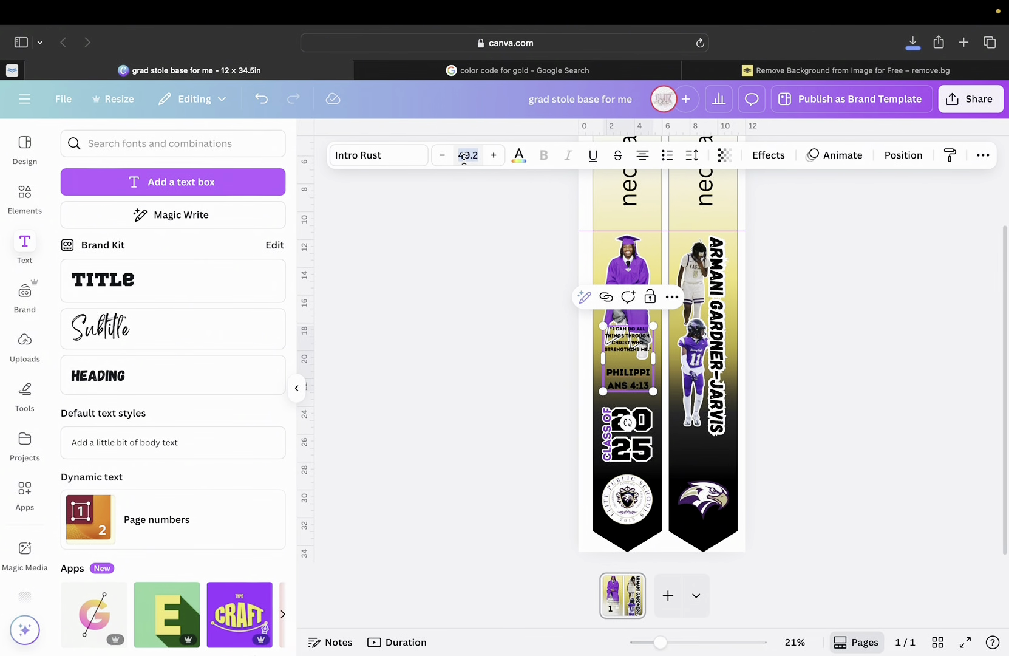
pyautogui.write('25')
pyautogui.press('Return')
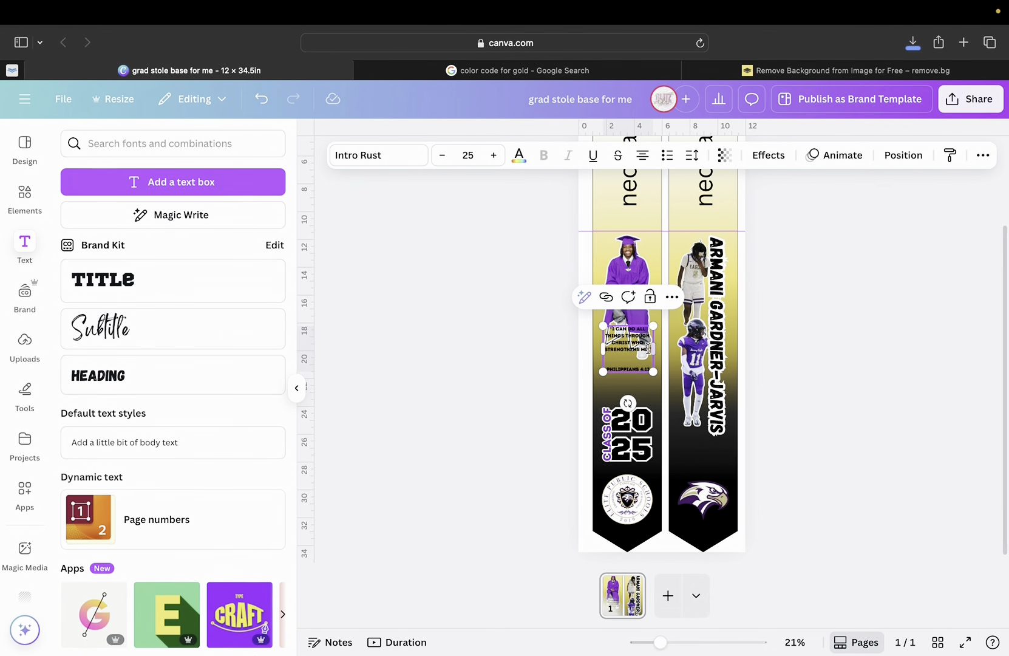
pyautogui.moveTo(624, 342); pyautogui.dragTo(620, 369)
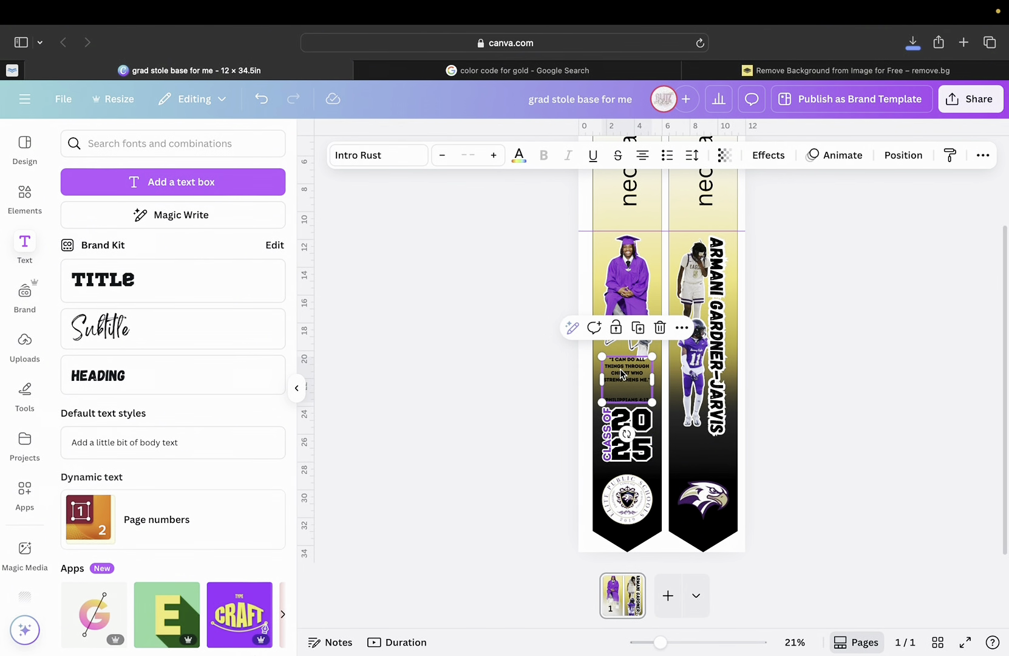
# Shrink and slightly lower the graduate photo, then nudge the quote box up beneath it.
pyautogui.click(623, 332)
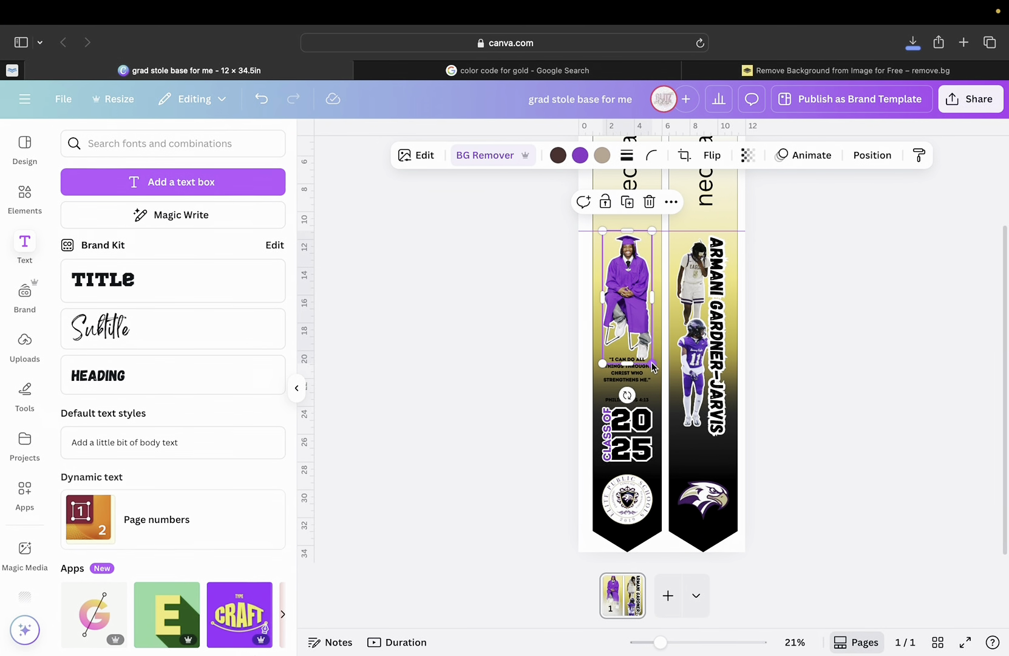
pyautogui.moveTo(653, 366); pyautogui.dragTo(647, 357)
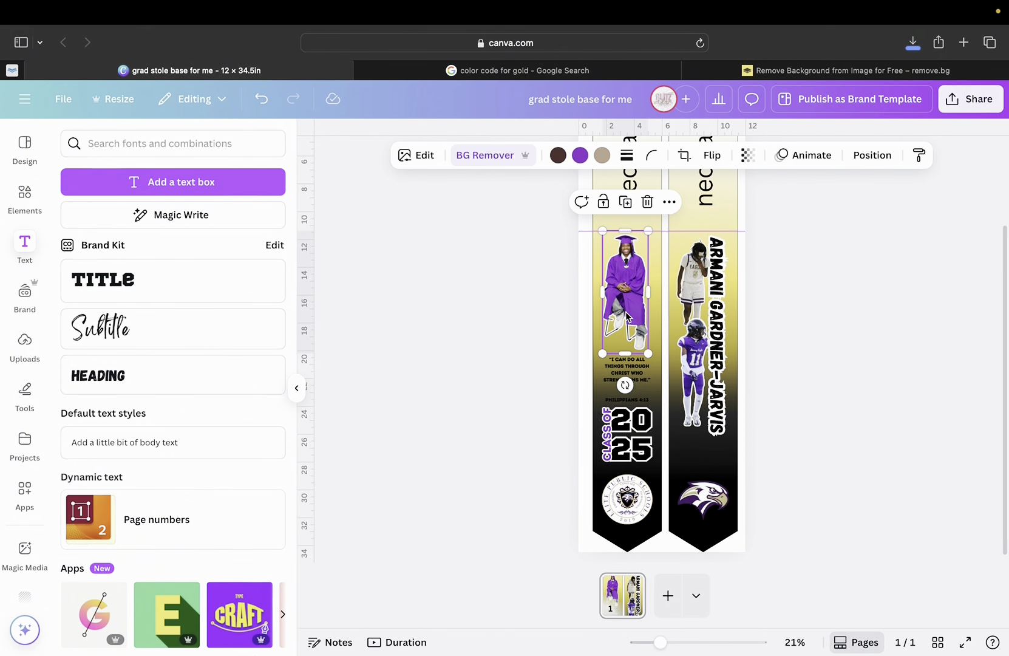
pyautogui.moveTo(629, 318); pyautogui.dragTo(626, 321)
pyautogui.click(638, 370)
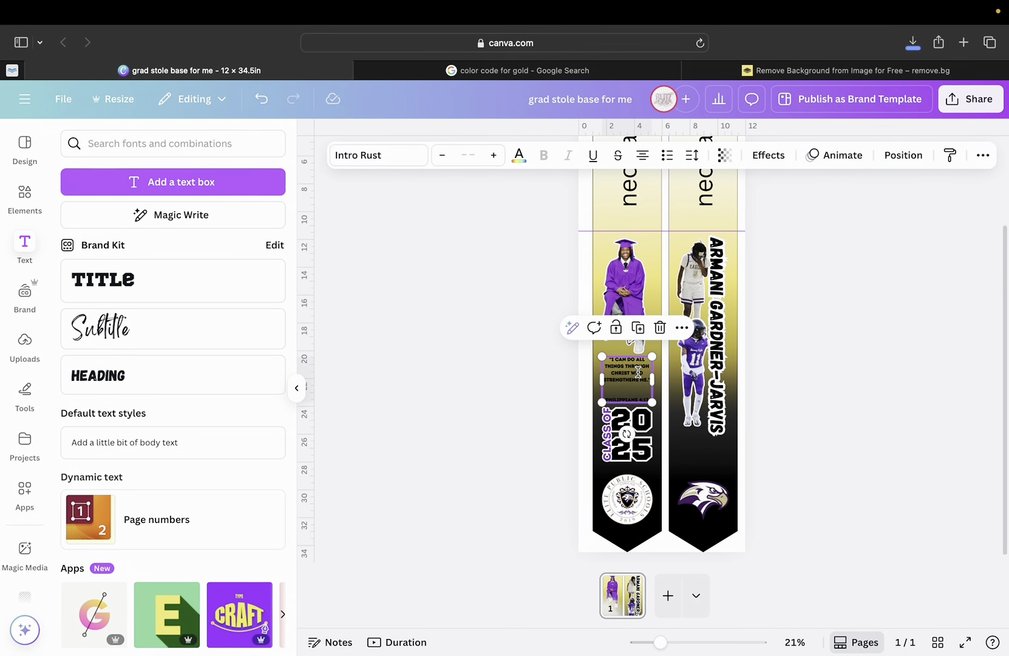
pyautogui.click(608, 427)
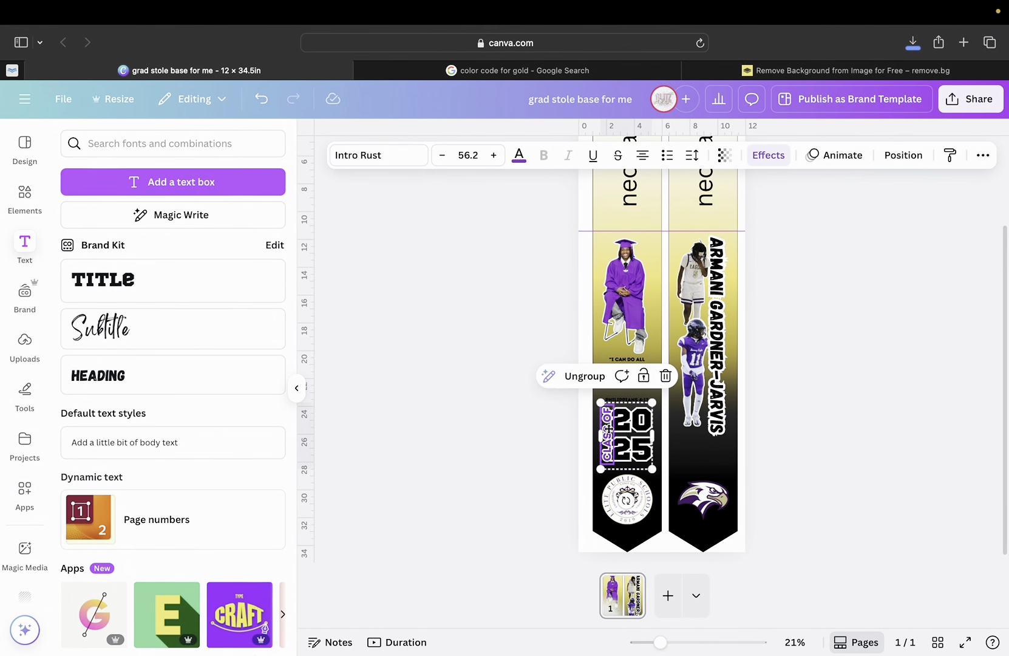
pyautogui.click(627, 362)
pyautogui.moveTo(627, 365); pyautogui.dragTo(627, 363)
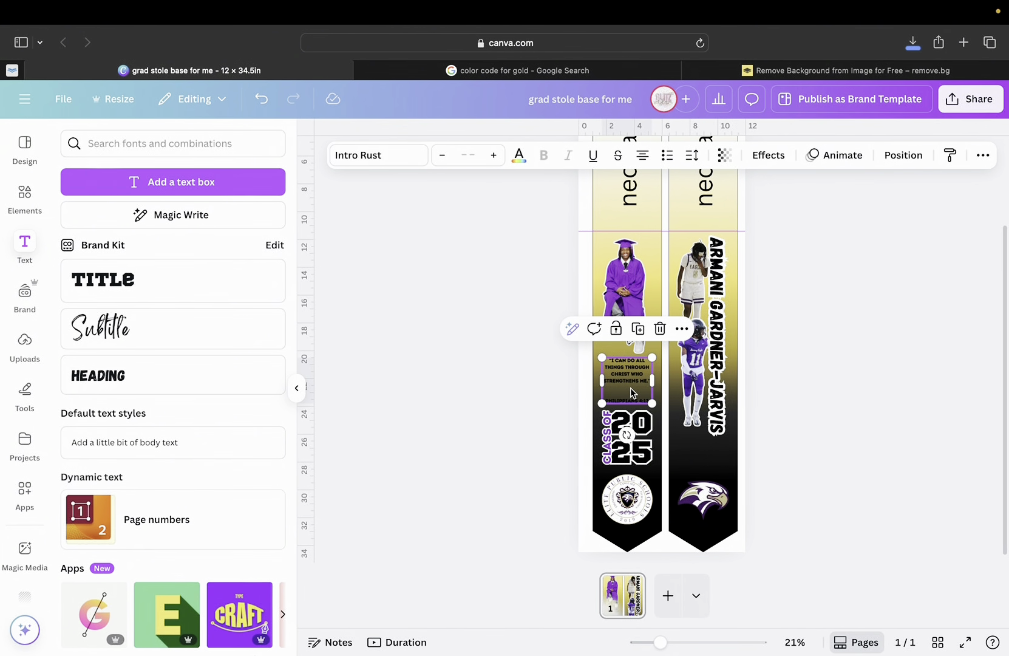
pyautogui.moveTo(660, 642); pyautogui.dragTo(686, 642)
# Apply a white Outline effect at thickness 200 to the Philippians 4:13 quote text.
pyautogui.scroll(-2, 577, 501)
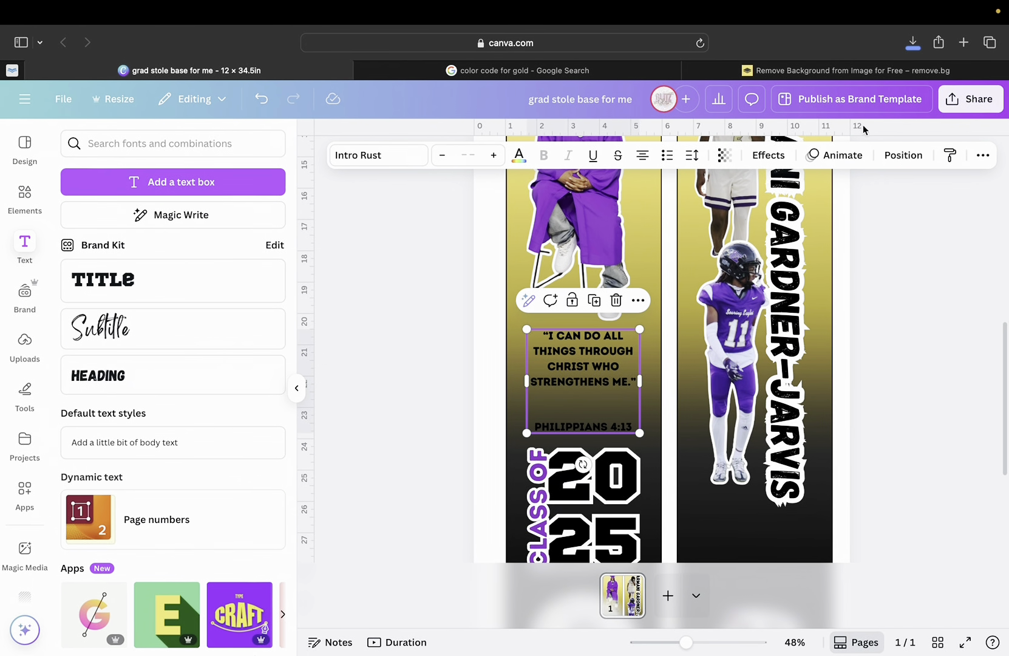
pyautogui.click(901, 156)
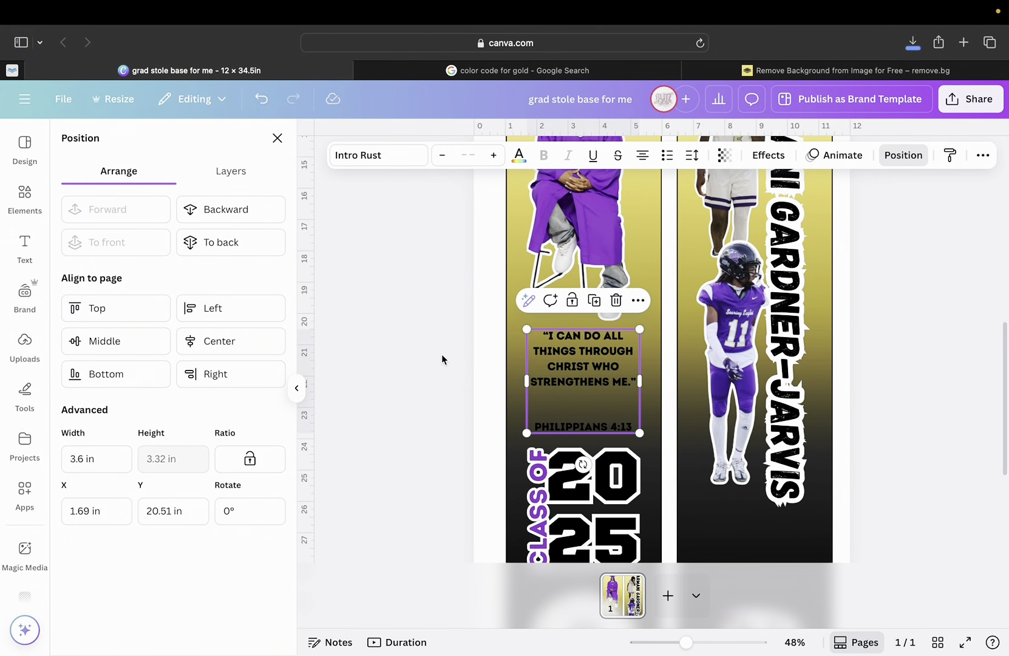
pyautogui.click(579, 366)
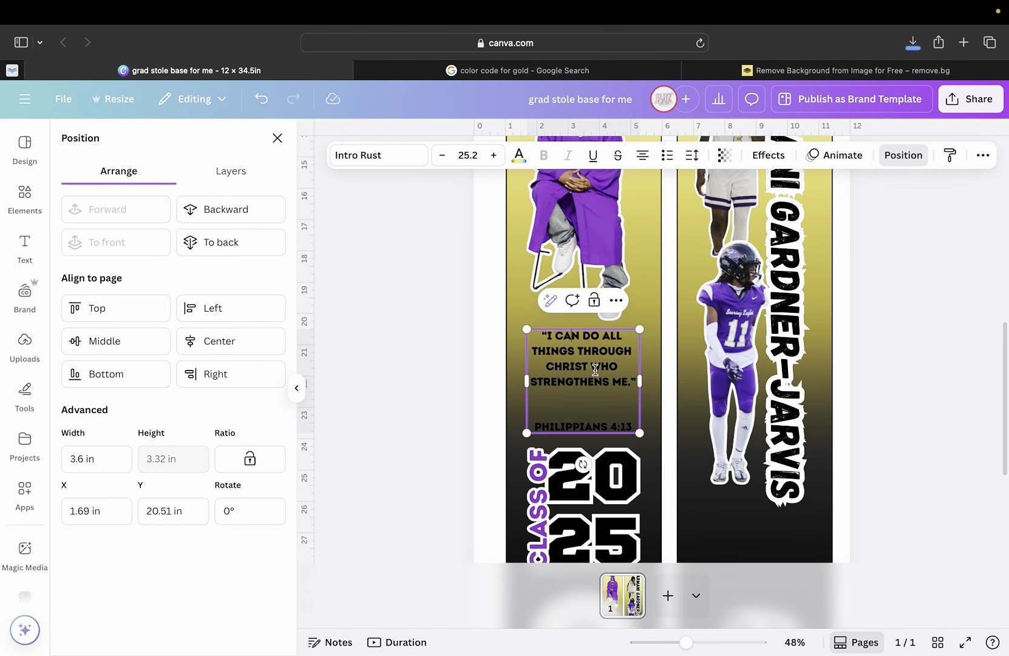
pyautogui.click(769, 155)
pyautogui.click(267, 322)
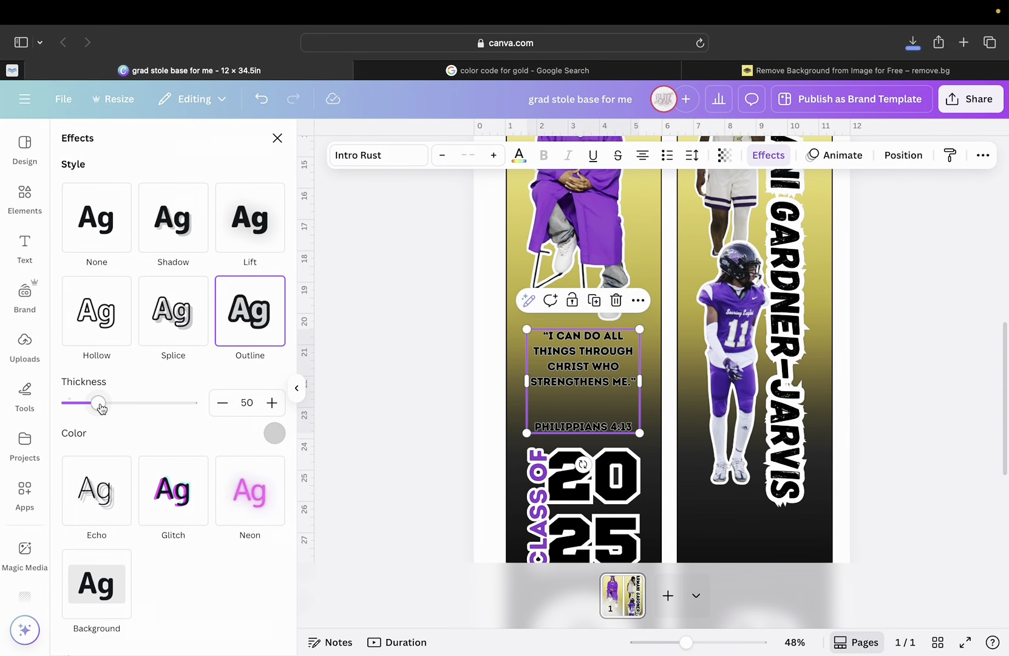
pyautogui.click(274, 433)
pyautogui.click(228, 238)
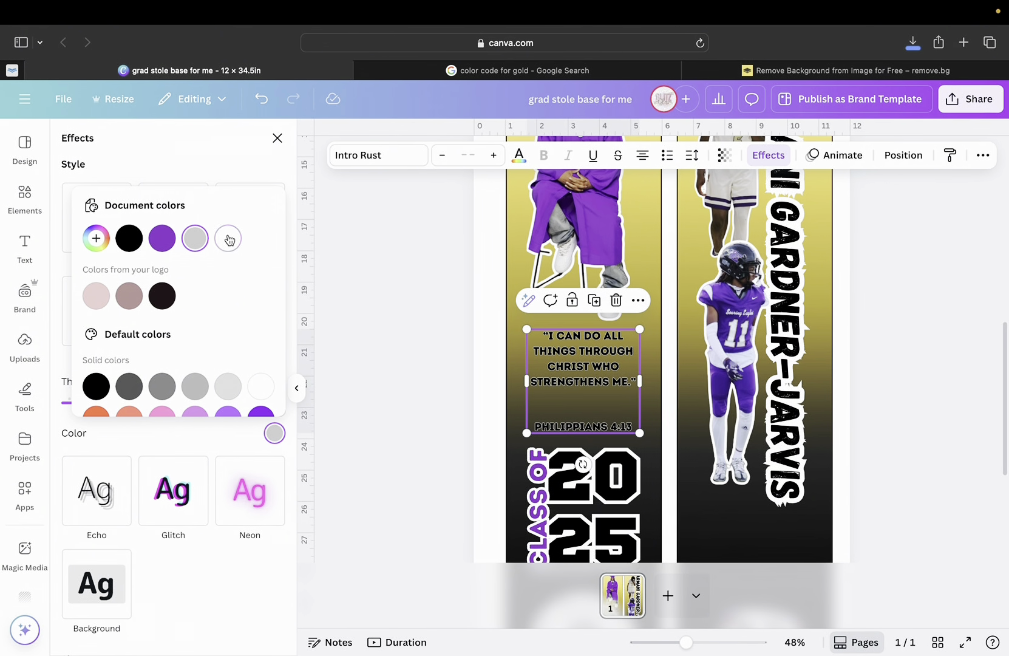
pyautogui.click(149, 447)
pyautogui.moveTo(97, 403); pyautogui.dragTo(198, 402)
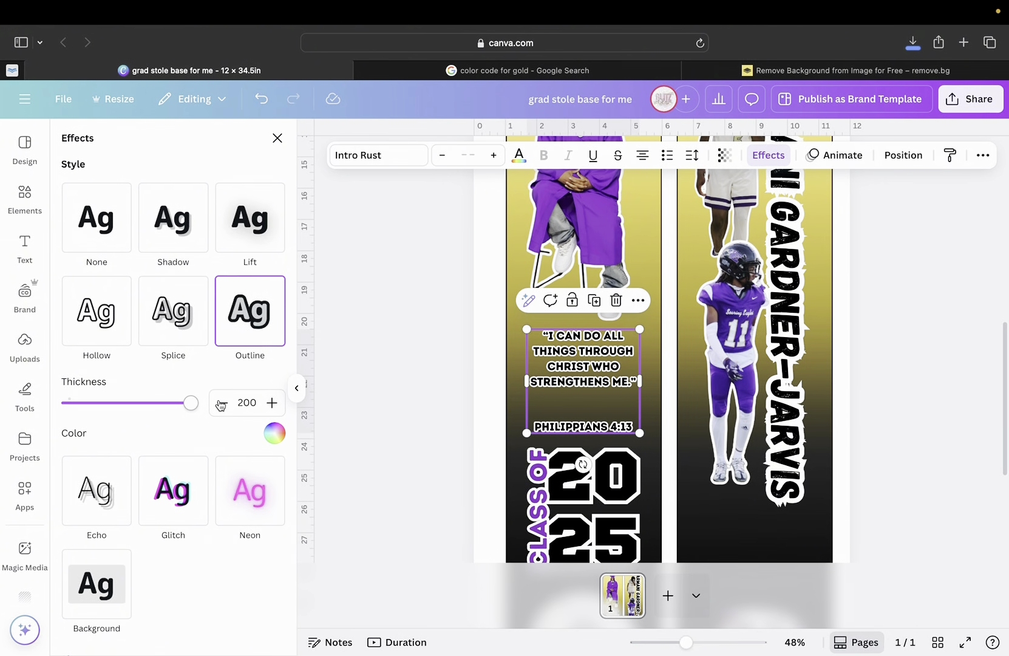
pyautogui.press('Escape')
pyautogui.click(492, 375)
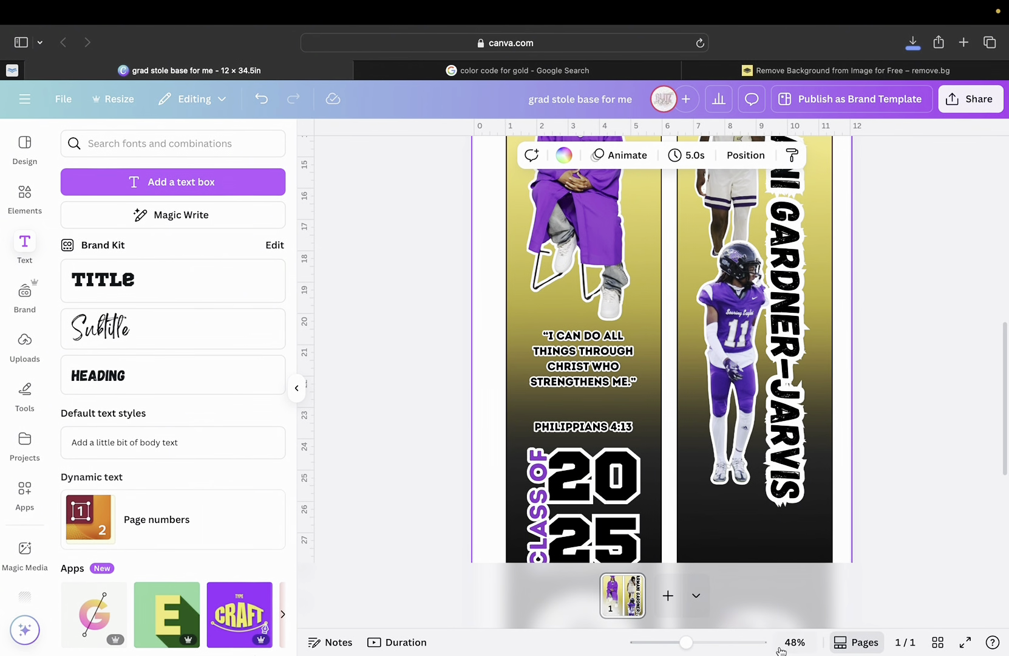
# Reselect the quote box at 38% zoom and tighten its line spacing to 1.21.
pyautogui.moveTo(686, 642)
pyautogui.mouseDown()
pyautogui.moveTo(665, 641)
pyautogui.moveTo(679, 642)
pyautogui.mouseUp()
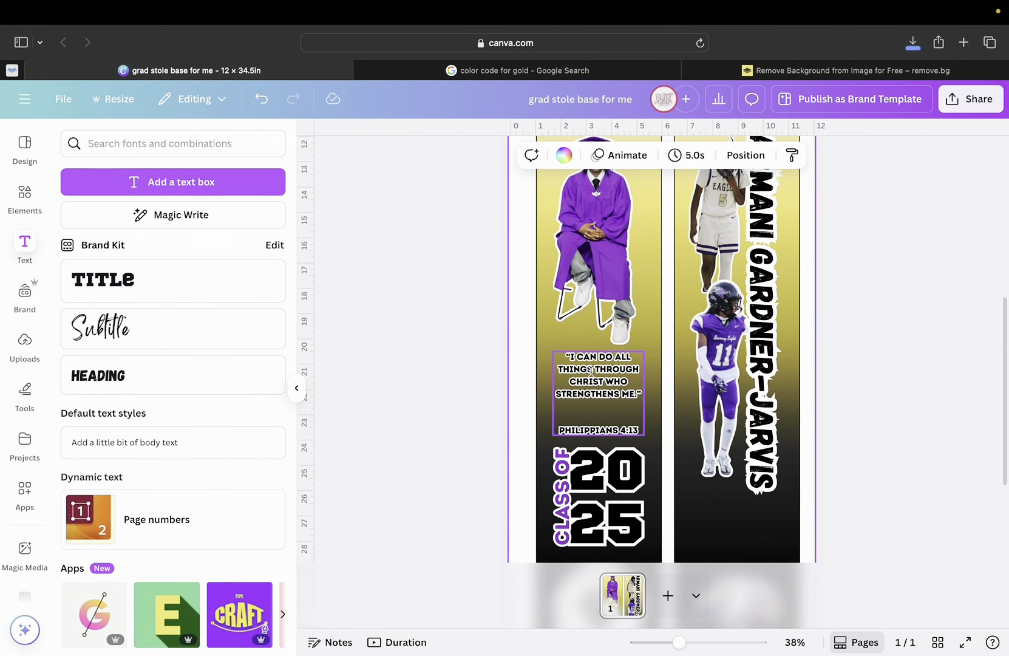
pyautogui.click(609, 384)
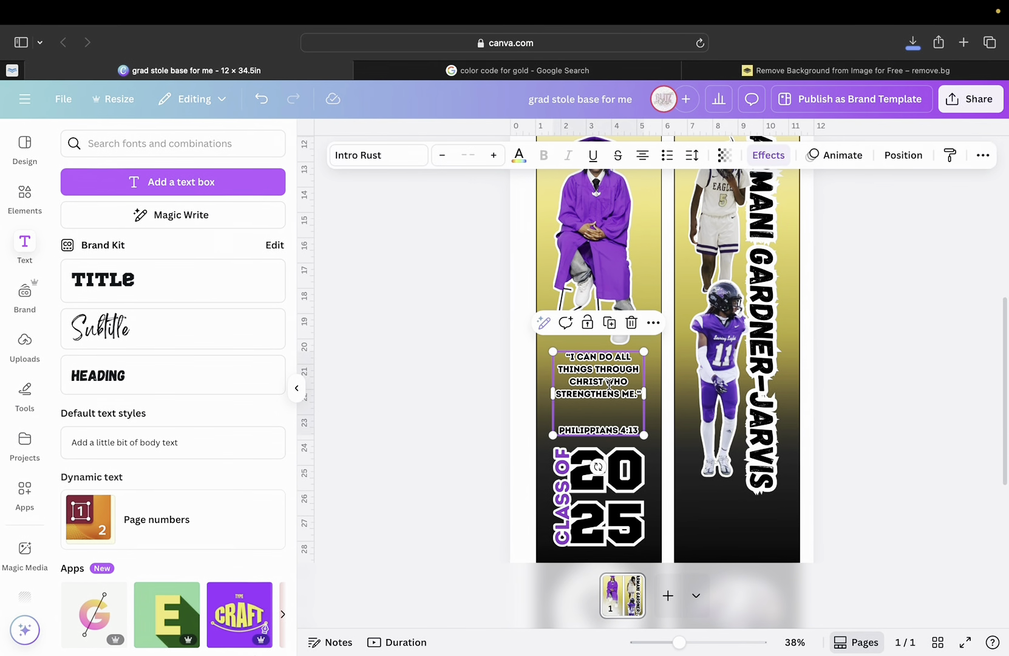
pyautogui.click(615, 391)
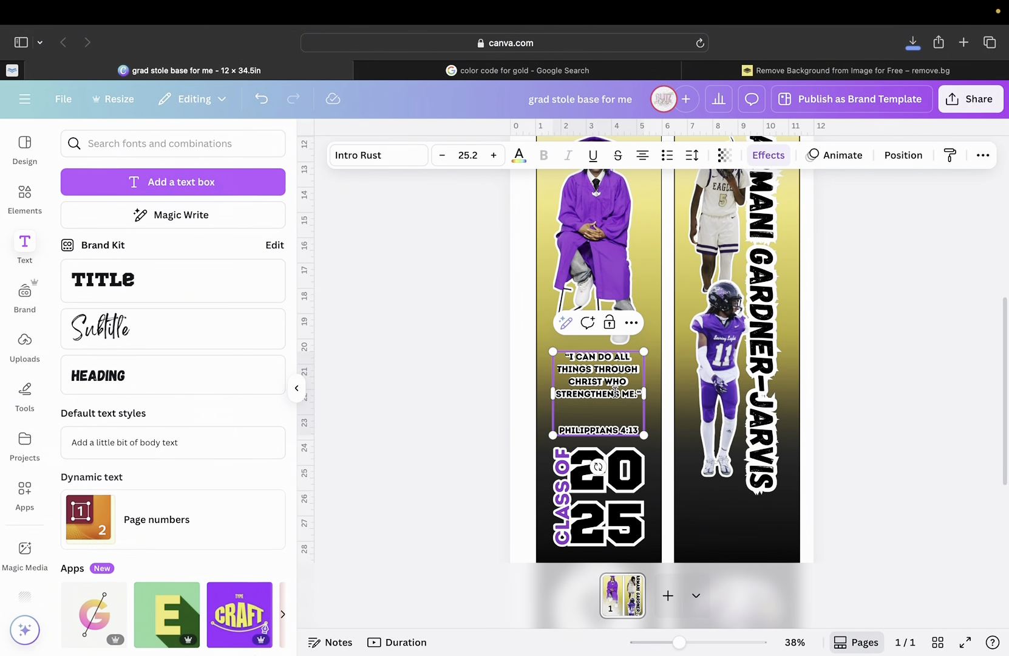
pyautogui.press('super+shift+period')
pyautogui.press('super+shift+period')
pyautogui.scroll(-1, 598, 428)
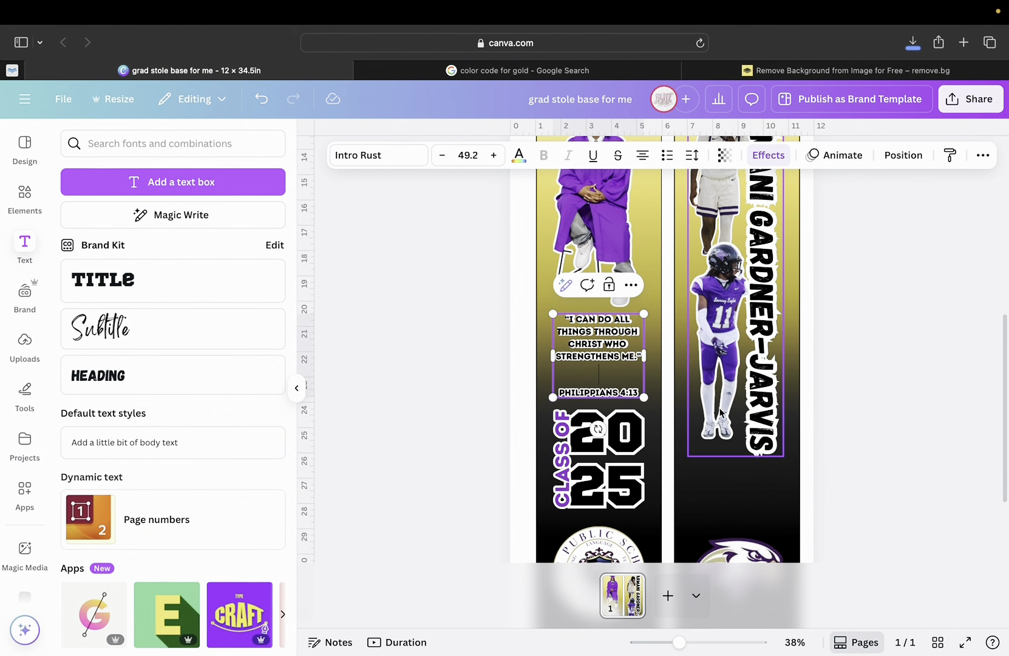
pyautogui.click(731, 447)
pyautogui.click(615, 356)
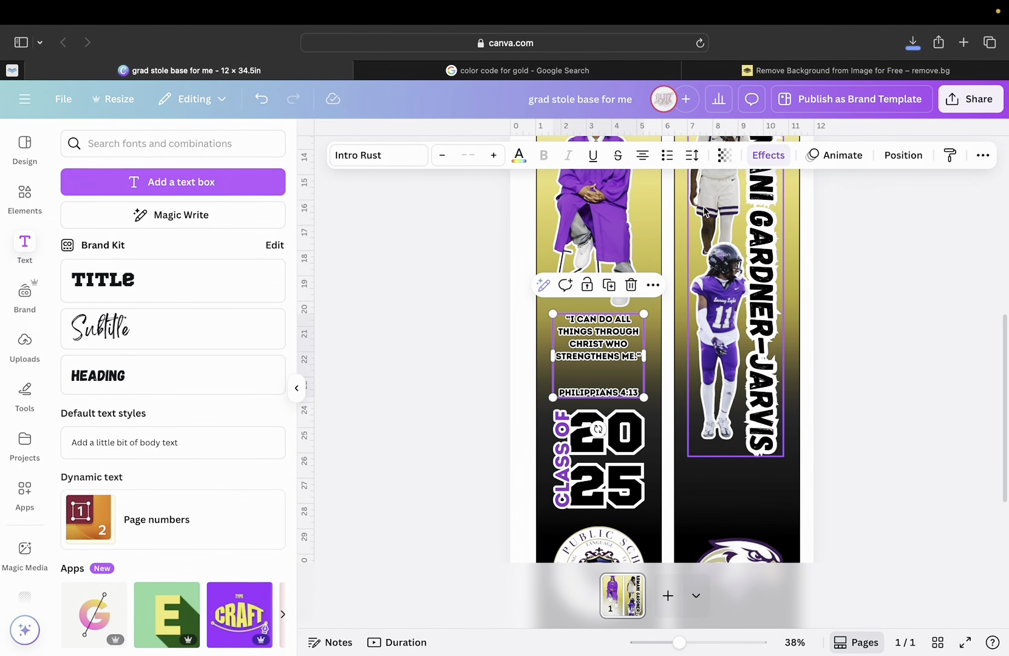
pyautogui.click(692, 155)
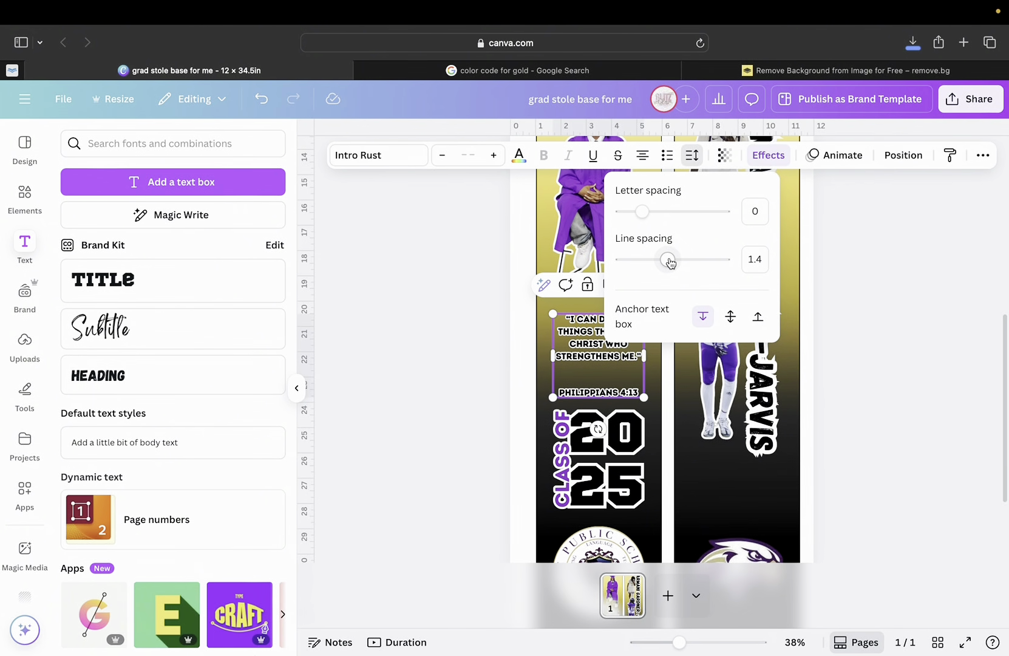
pyautogui.moveTo(668, 260); pyautogui.dragTo(660, 259)
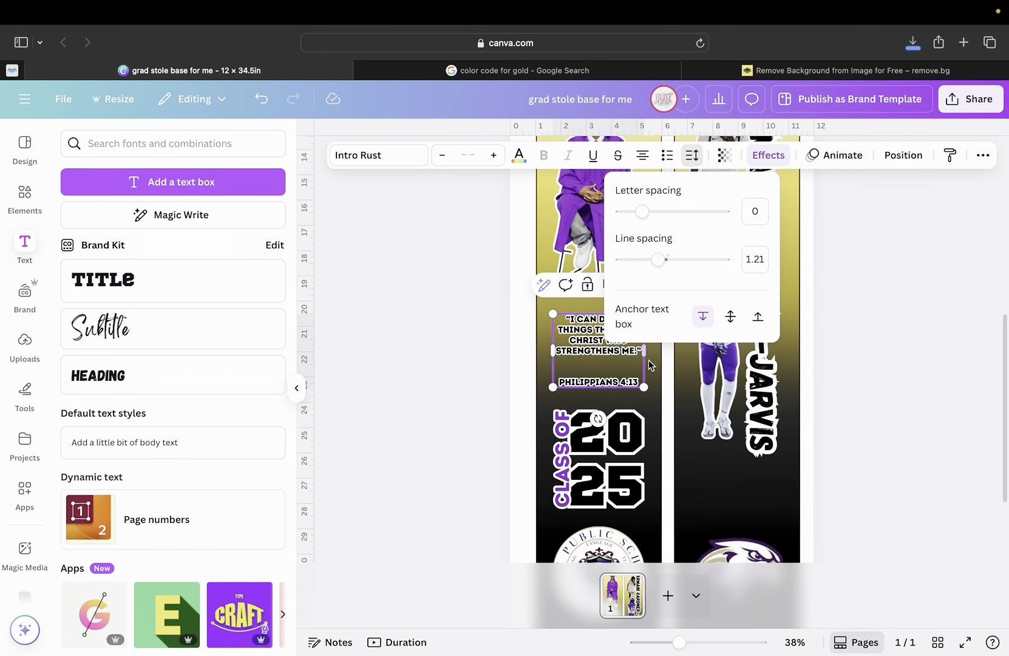
# Try the vertical anchor options, then shift the quote box slightly left.
pyautogui.click(731, 317)
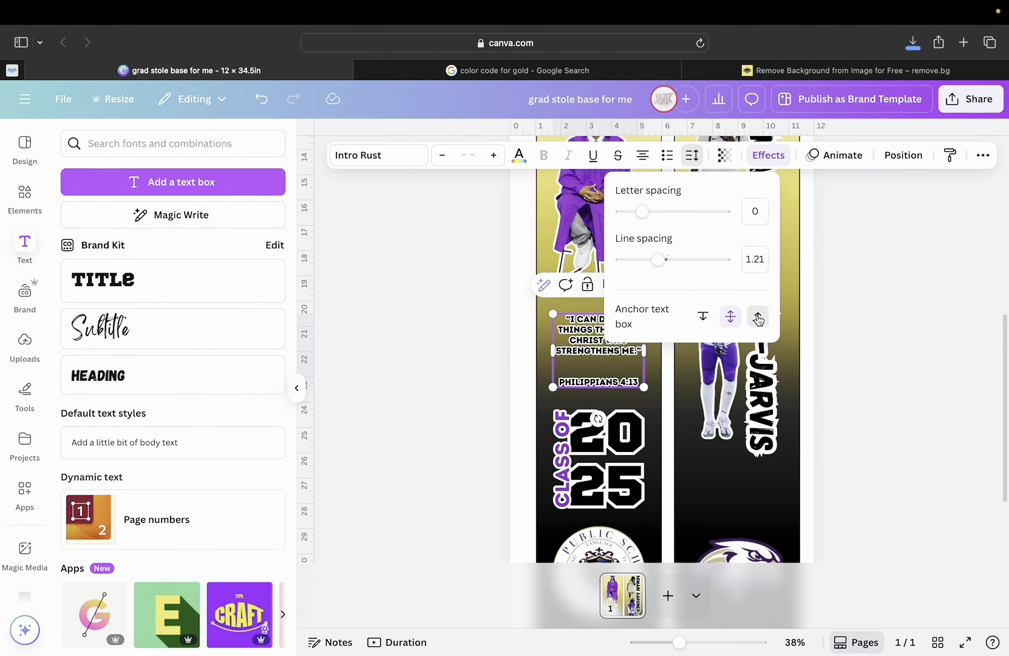
pyautogui.click(758, 317)
pyautogui.click(703, 318)
pyautogui.click(625, 413)
pyautogui.click(609, 338)
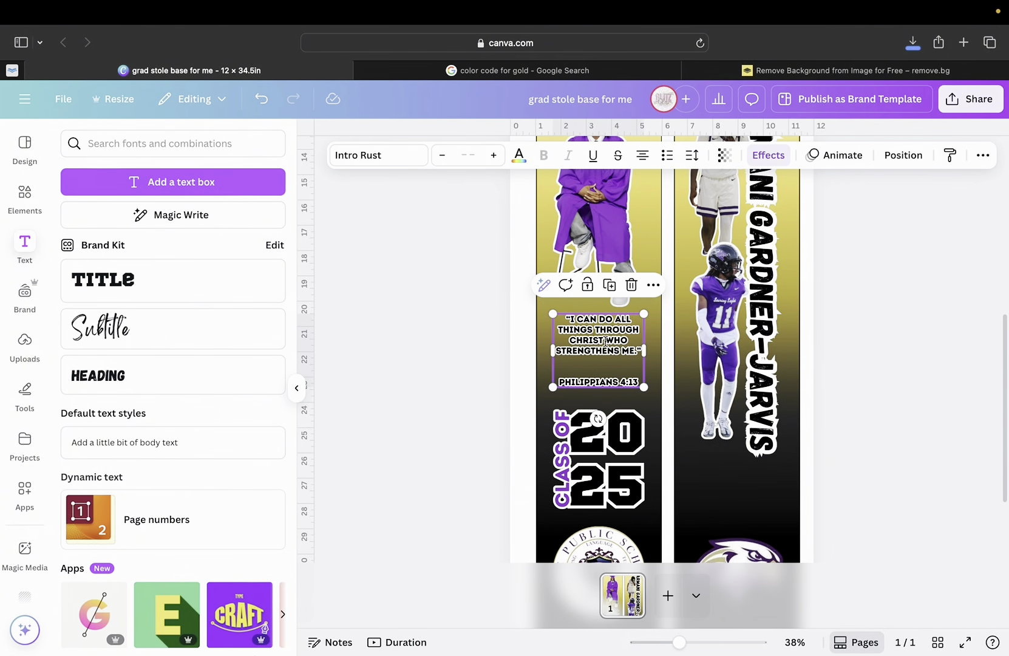
pyautogui.moveTo(609, 339); pyautogui.dragTo(600, 342)
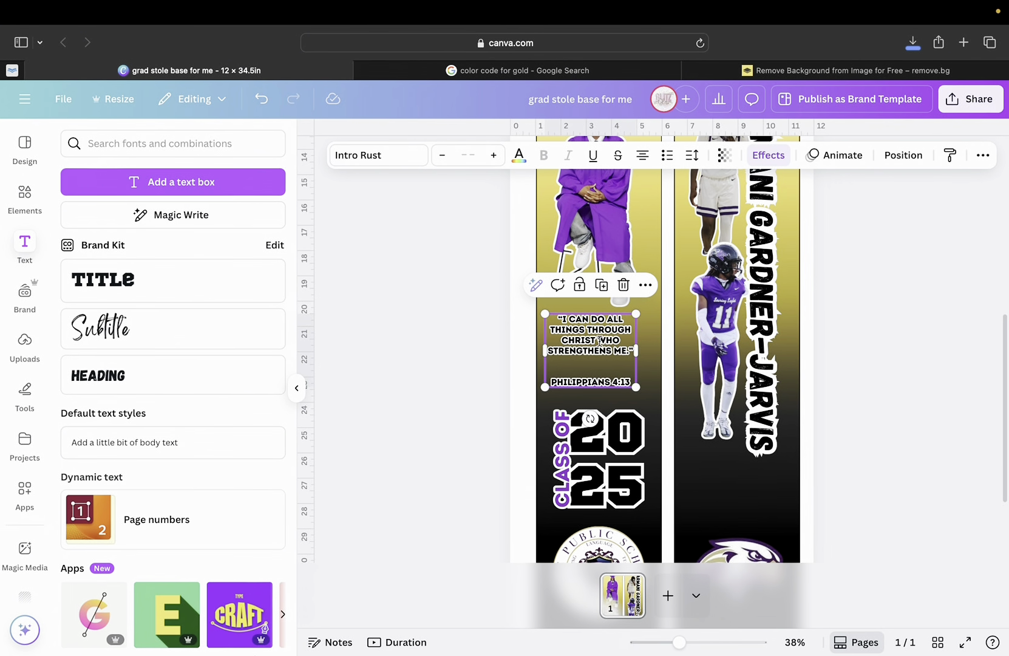
pyautogui.click(555, 383)
# Test removing the blank line above PHILIPPIANS 4:13, ultimately keeping one blank line.
pyautogui.press('BackSpace')
pyautogui.press('BackSpace')
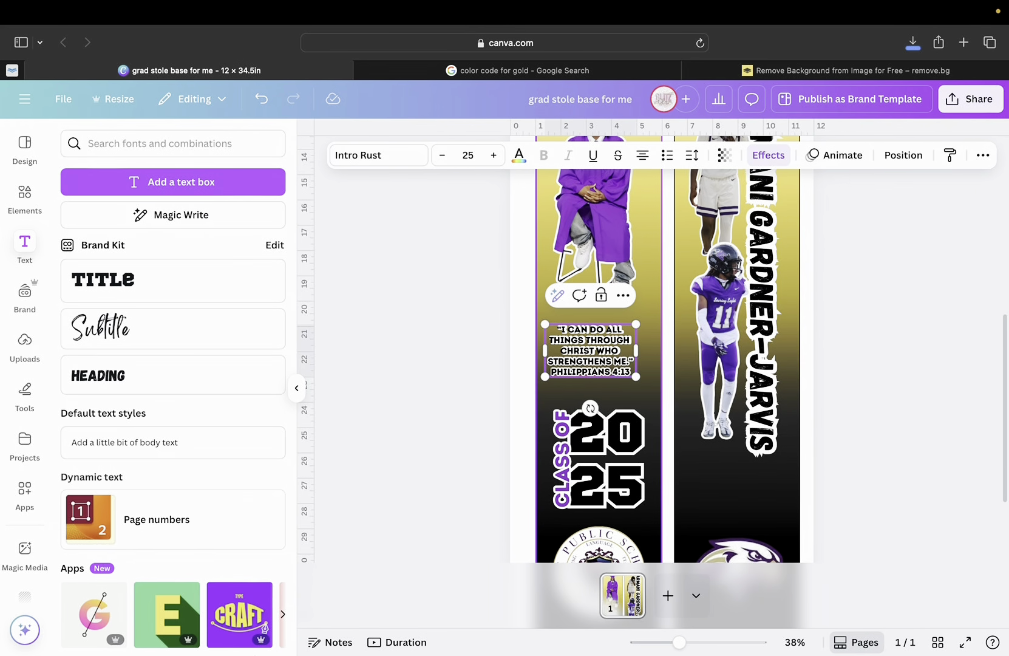
pyautogui.press('Return')
pyautogui.press('BackSpace')
pyautogui.press('Return')
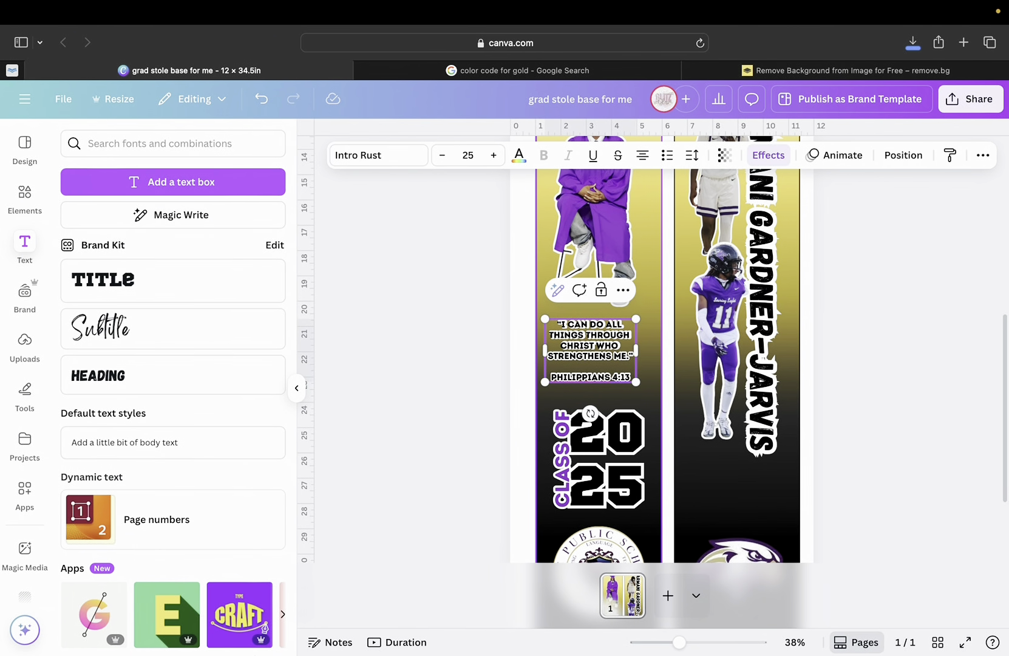
pyautogui.press('BackSpace')
pyautogui.press('Return')
pyautogui.click(616, 398)
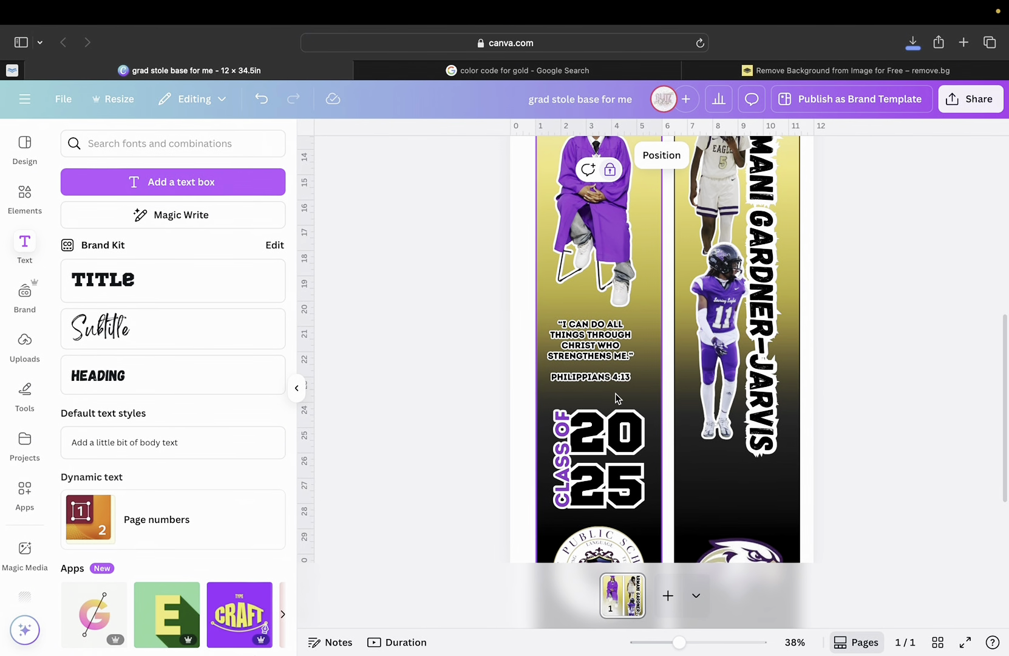
# Move the quote box up slightly and enlarge it on the left stole.
pyautogui.click(593, 348)
pyautogui.moveTo(585, 337); pyautogui.dragTo(585, 331)
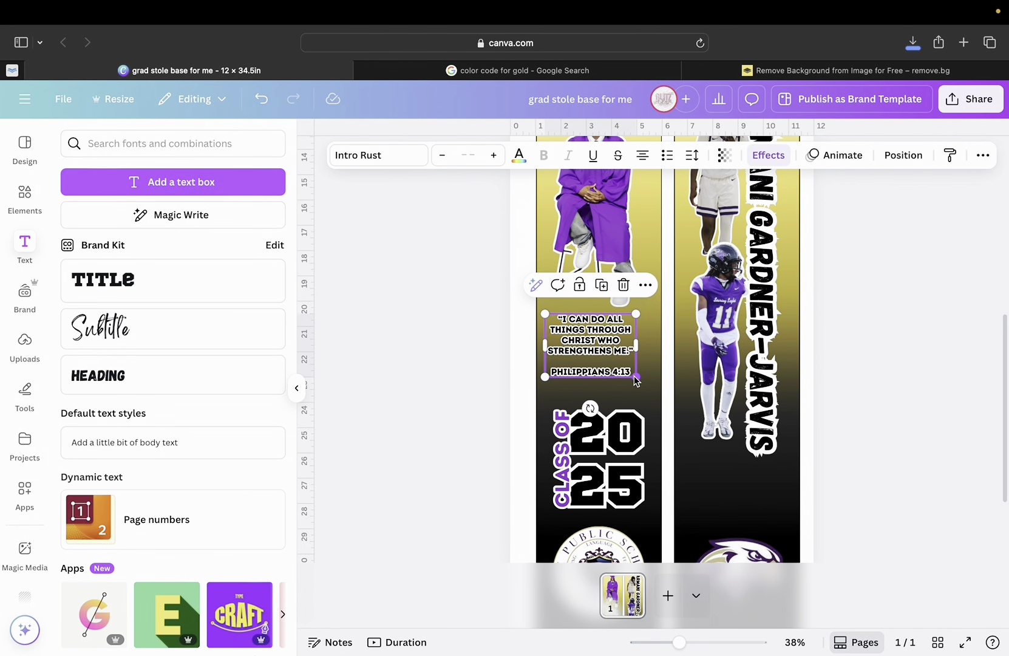
pyautogui.moveTo(635, 379); pyautogui.dragTo(646, 386)
pyautogui.moveTo(606, 349); pyautogui.dragTo(604, 350)
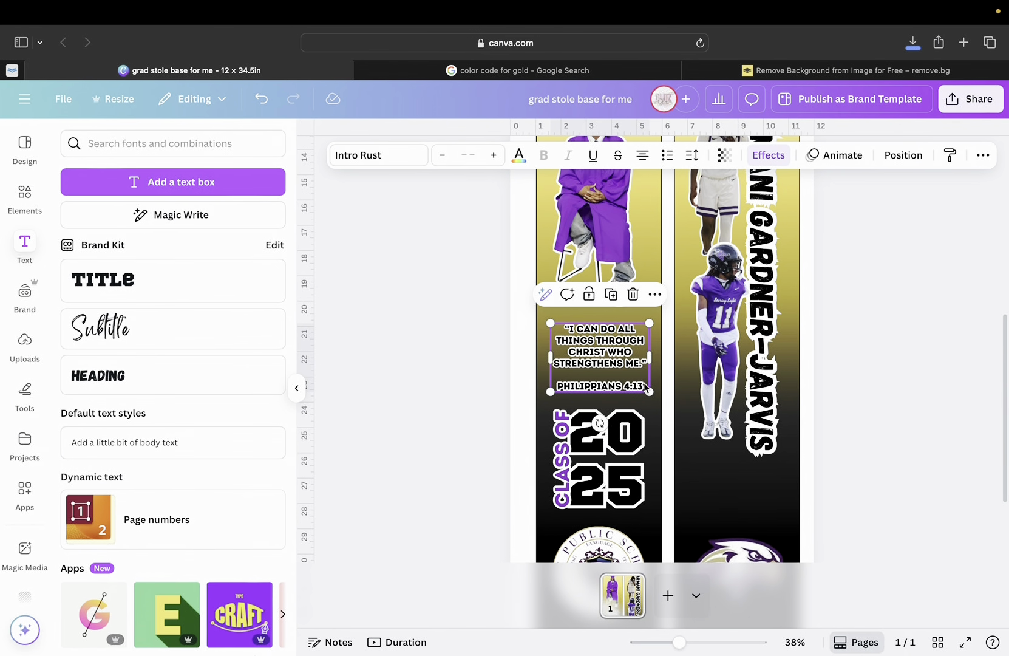
pyautogui.moveTo(640, 384)
pyautogui.mouseDown()
pyautogui.moveTo(579, 352)
pyautogui.moveTo(635, 386)
pyautogui.mouseUp()
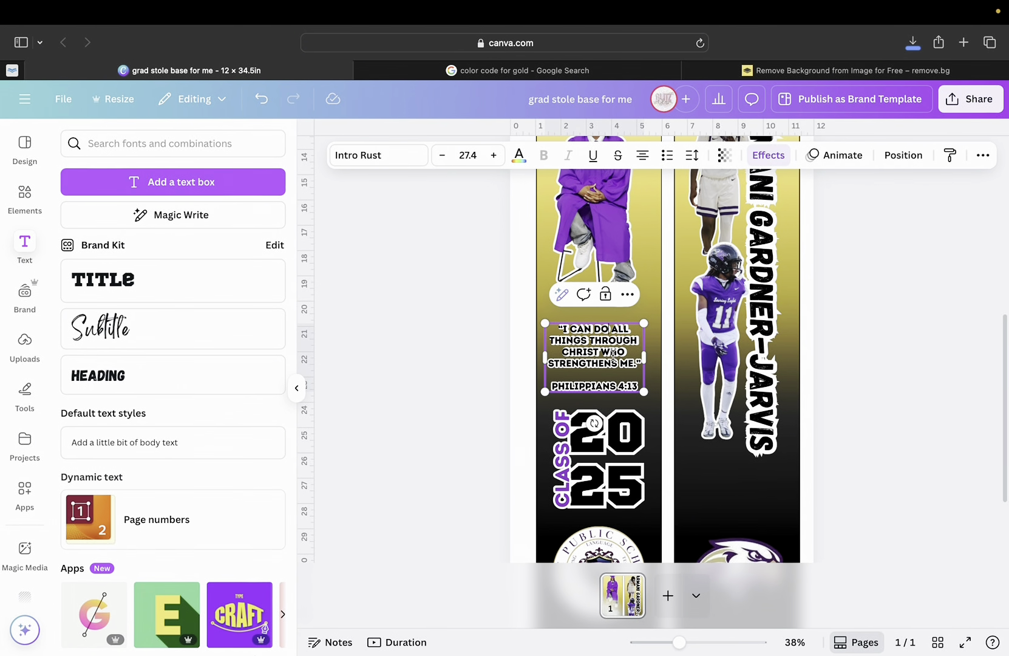
# Enlarge all the quote and verse lettering by two font-size steps.
pyautogui.click(588, 382)
pyautogui.moveTo(554, 328); pyautogui.dragTo(628, 398)
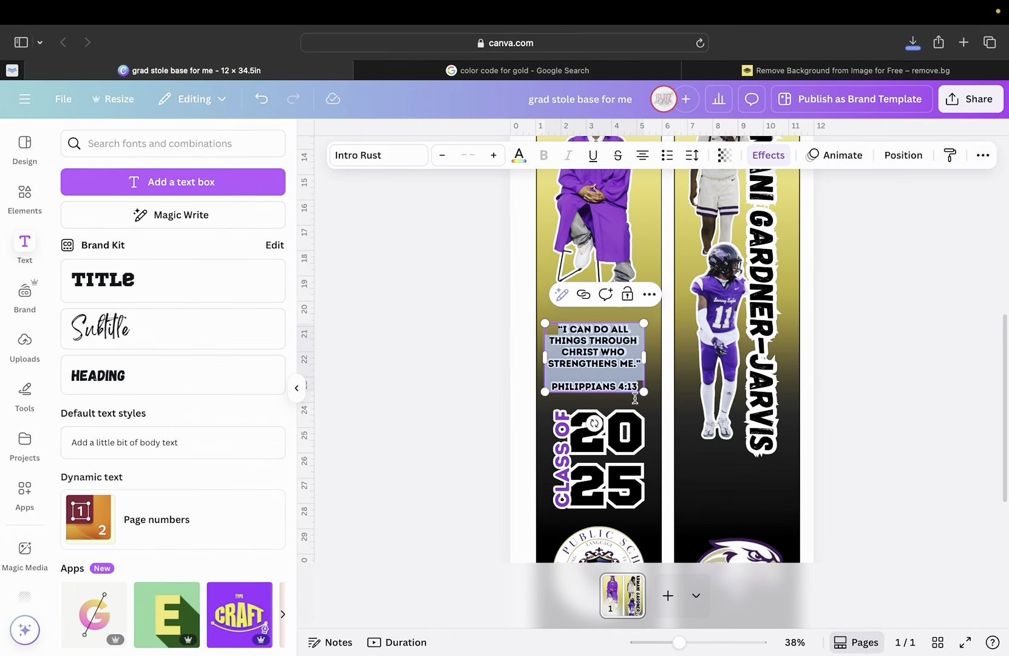
pyautogui.click(494, 155)
pyautogui.click(494, 155)
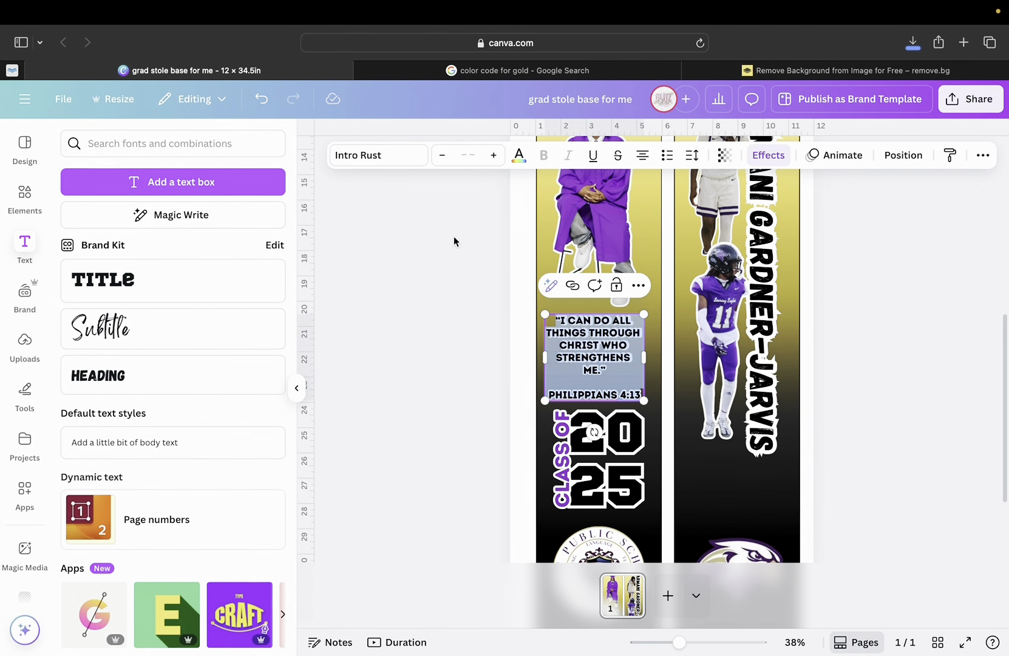
pyautogui.click(540, 263)
# Narrow the quote box to 3.8 × 3.4 so the text rewraps above CLASS OF 2025.
pyautogui.moveTo(566, 334); pyautogui.dragTo(569, 332)
pyautogui.scroll(-1, 575, 377)
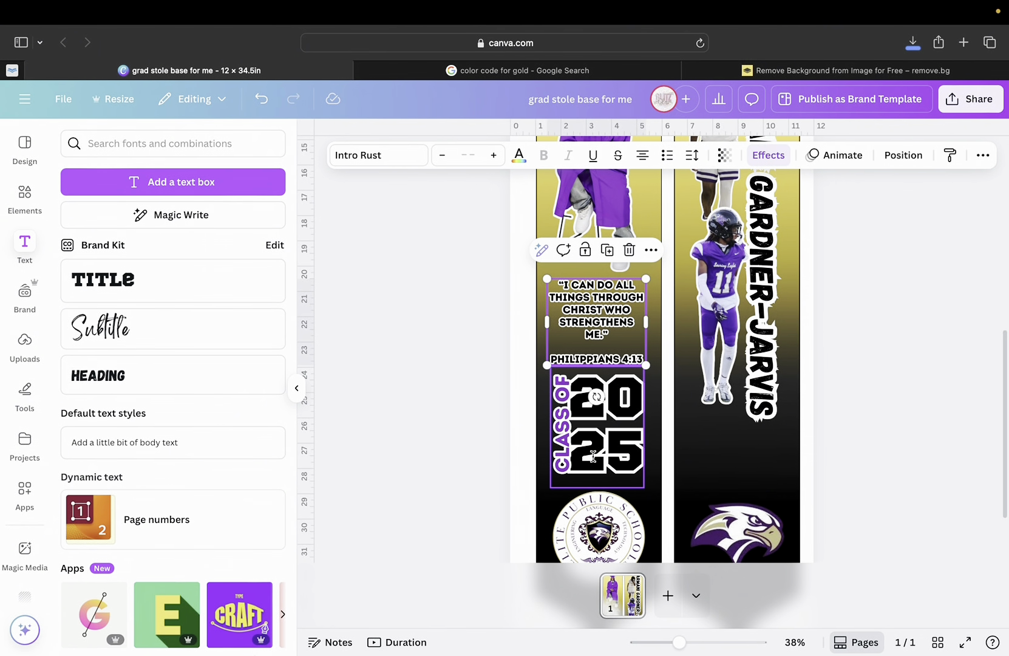
pyautogui.scroll(1, 602, 397)
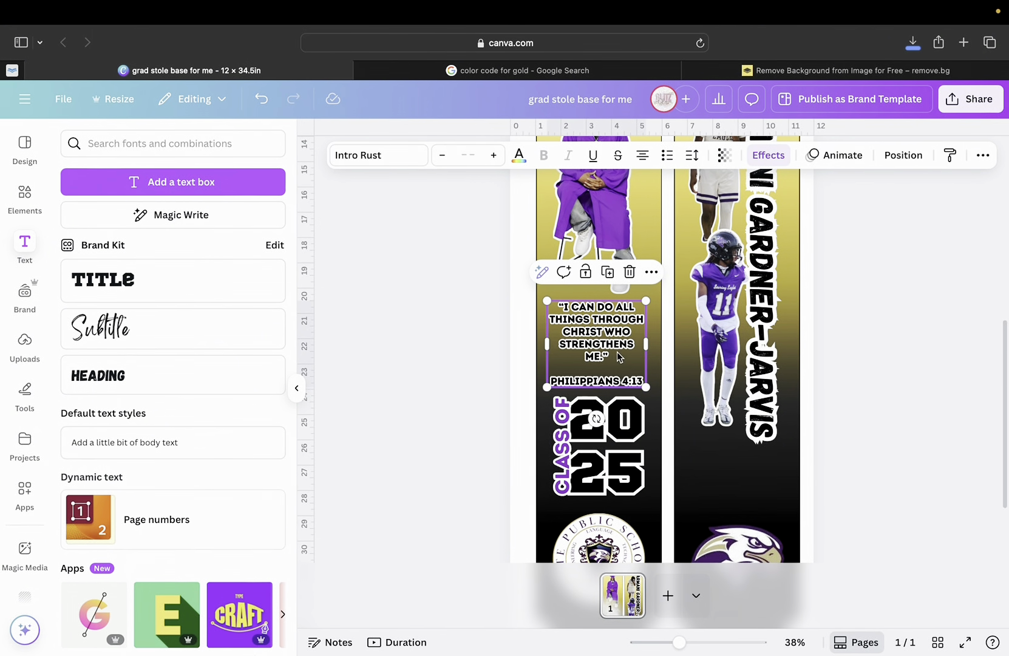
pyautogui.moveTo(645, 390); pyautogui.dragTo(616, 353)
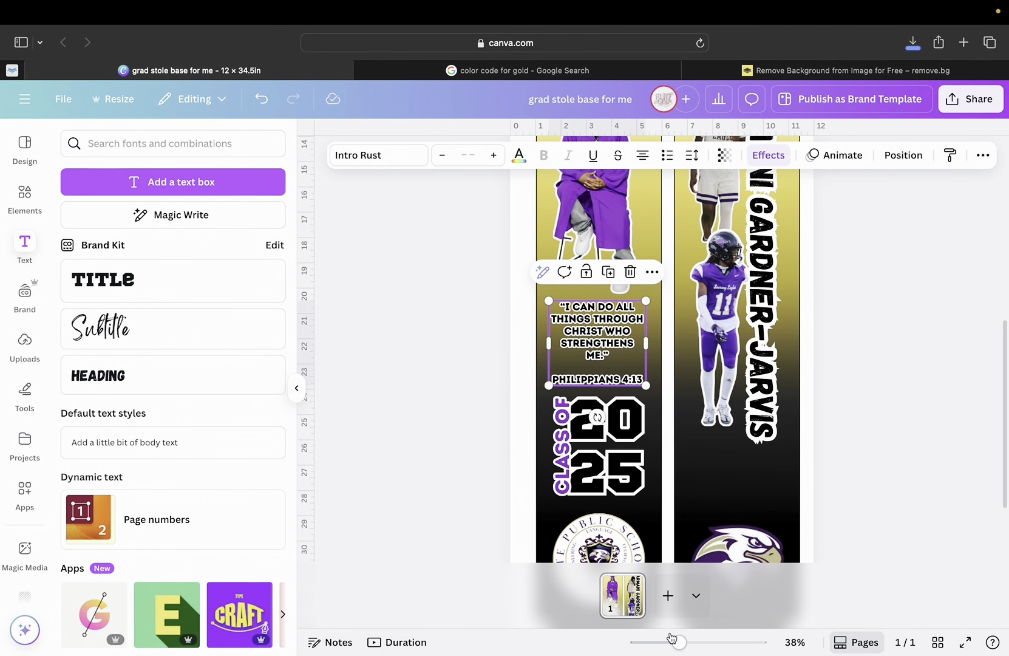
pyautogui.moveTo(679, 643); pyautogui.dragTo(660, 643)
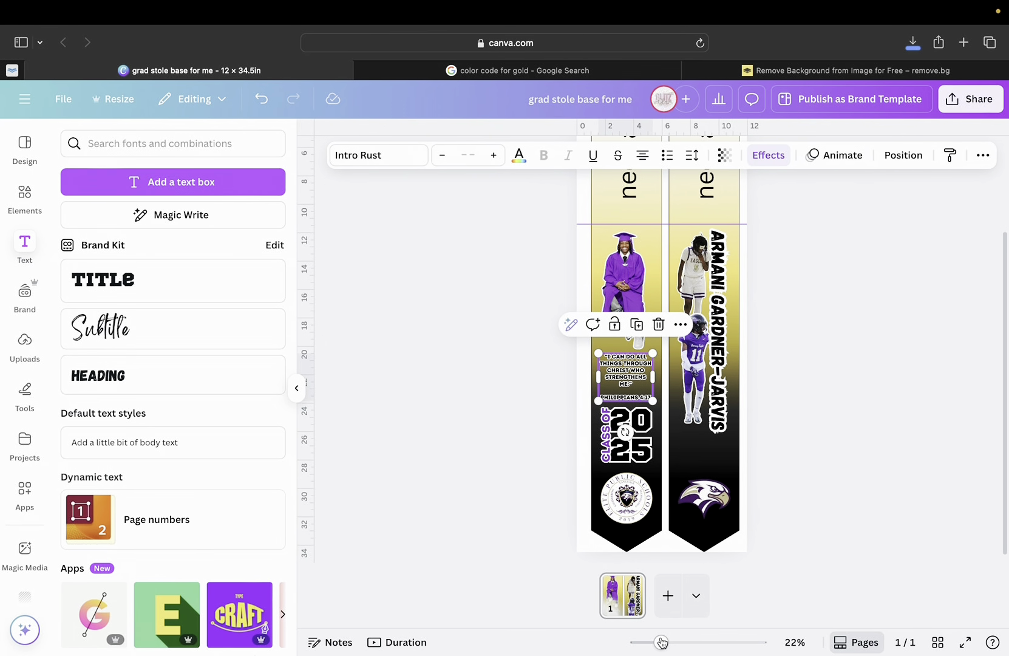
pyautogui.click(828, 532)
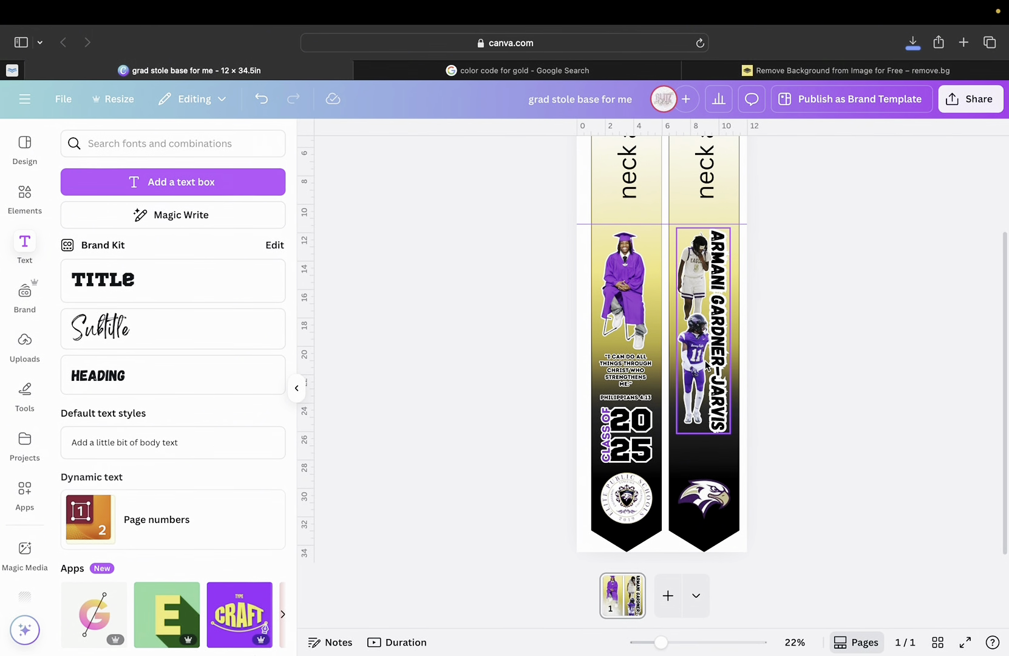
pyautogui.click(705, 360)
pyautogui.click(753, 389)
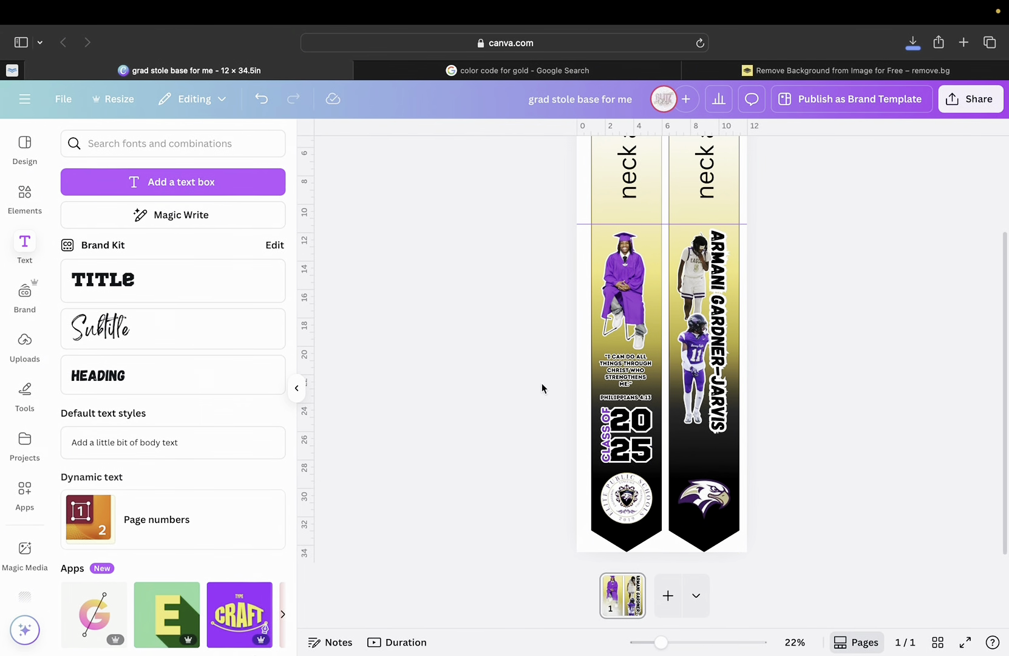
# Add a paragraph text box, move it onto the right stole strip above the eagle, and enlarge it.
pyautogui.click(163, 184)
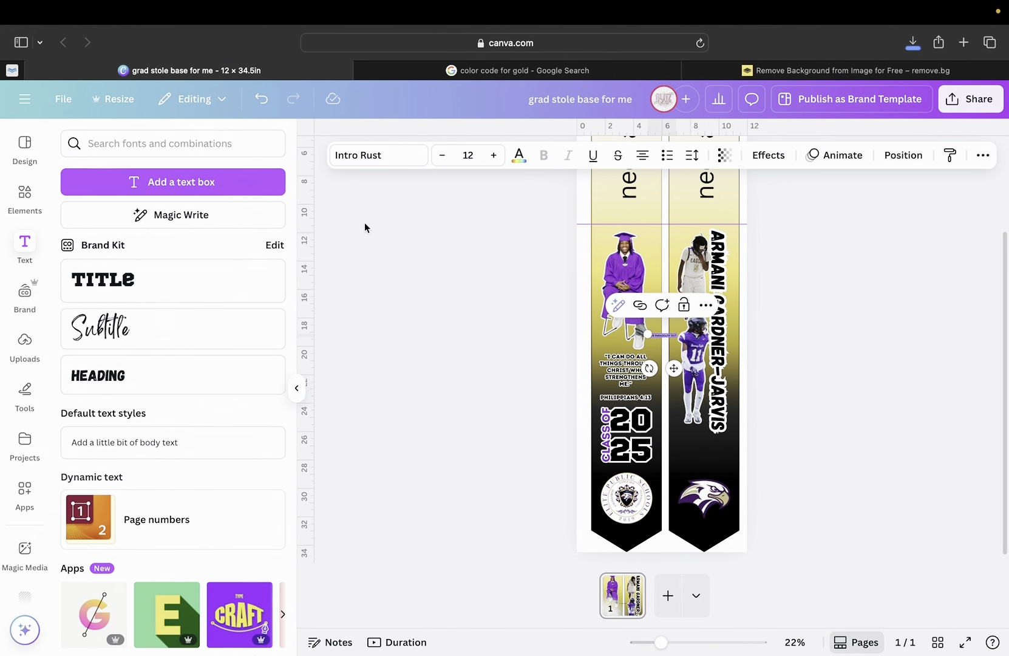
pyautogui.moveTo(675, 365); pyautogui.dragTo(718, 491)
pyautogui.moveTo(690, 452); pyautogui.dragTo(642, 449)
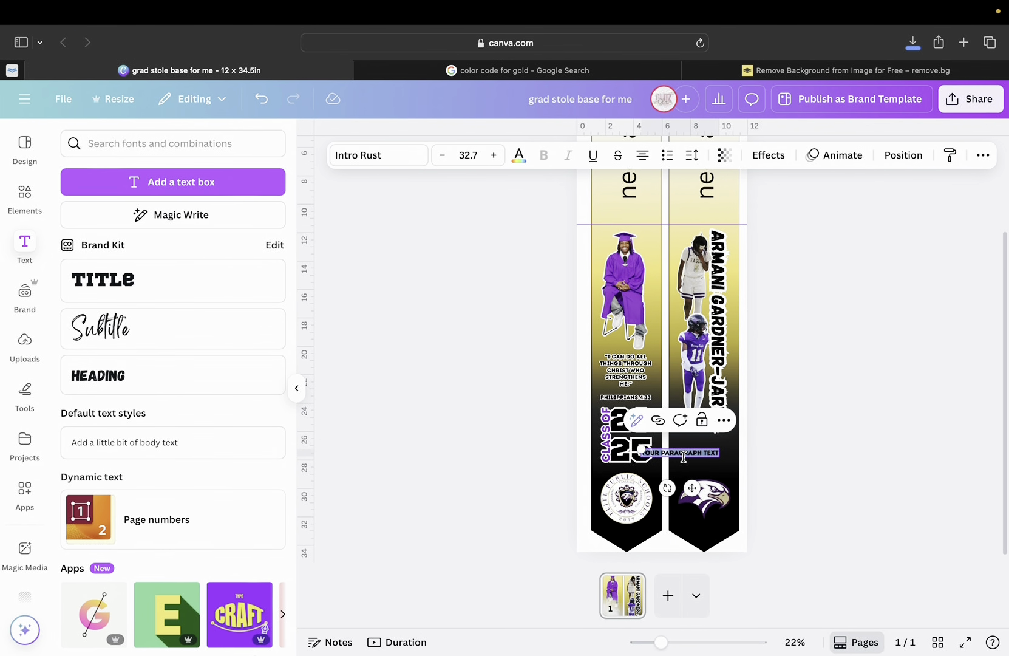
# Replace the placeholder with 'ELITE PUBLIC', start a second line, and shift the box right.
pyautogui.doubleClick(683, 457)
pyautogui.press('BackSpace')
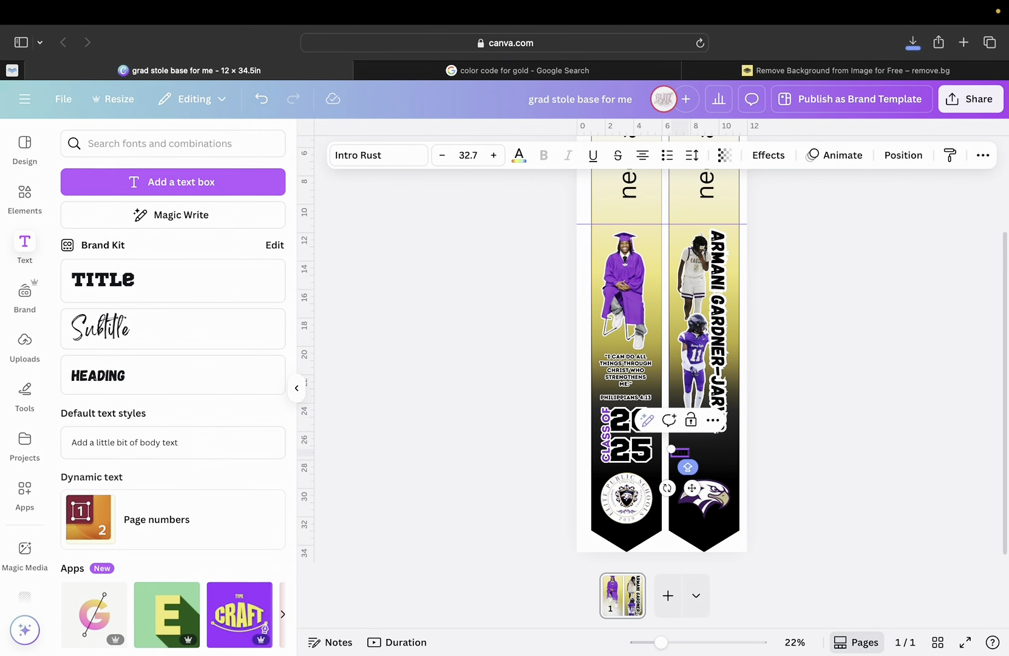
pyautogui.write('ELITE PUBLIC')
pyautogui.press('Return')
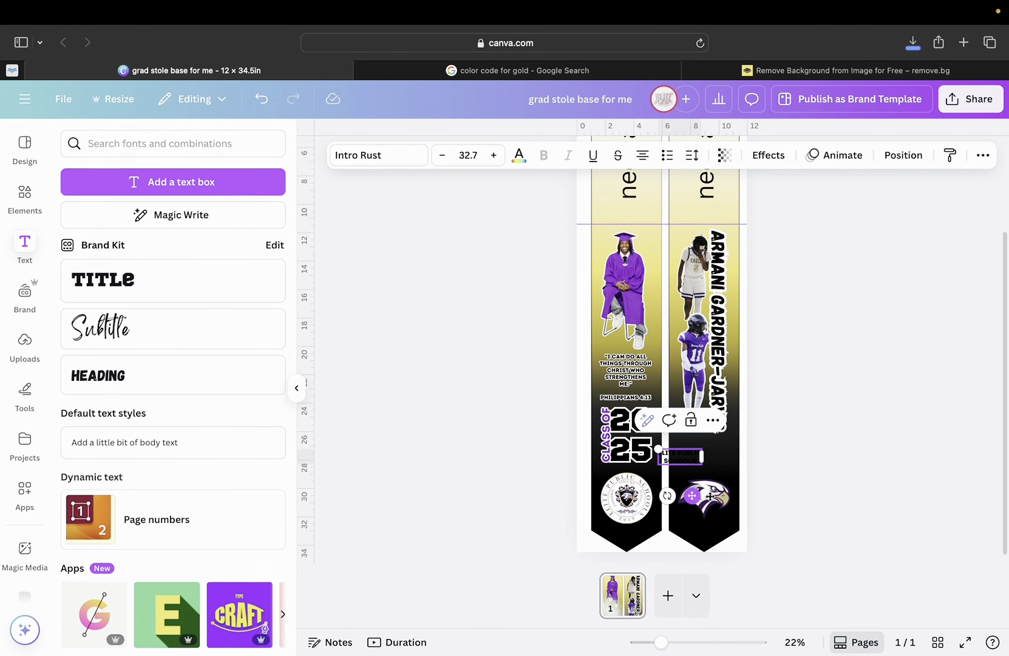
pyautogui.moveTo(692, 496); pyautogui.dragTo(718, 497)
# Make all of the school name text purple from the document colours.
pyautogui.click(519, 154)
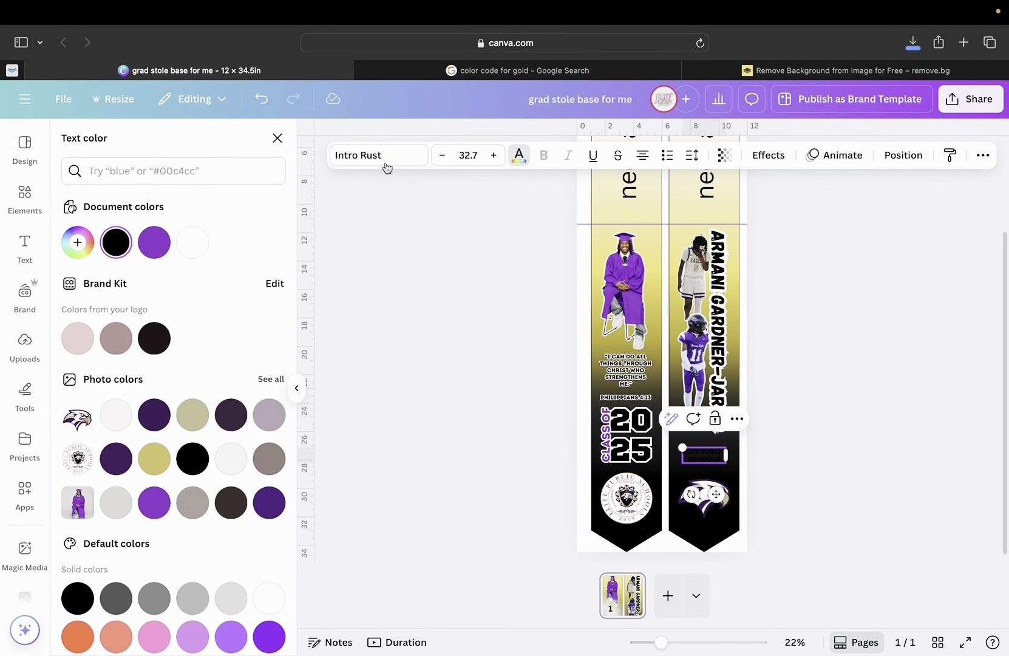
pyautogui.click(193, 241)
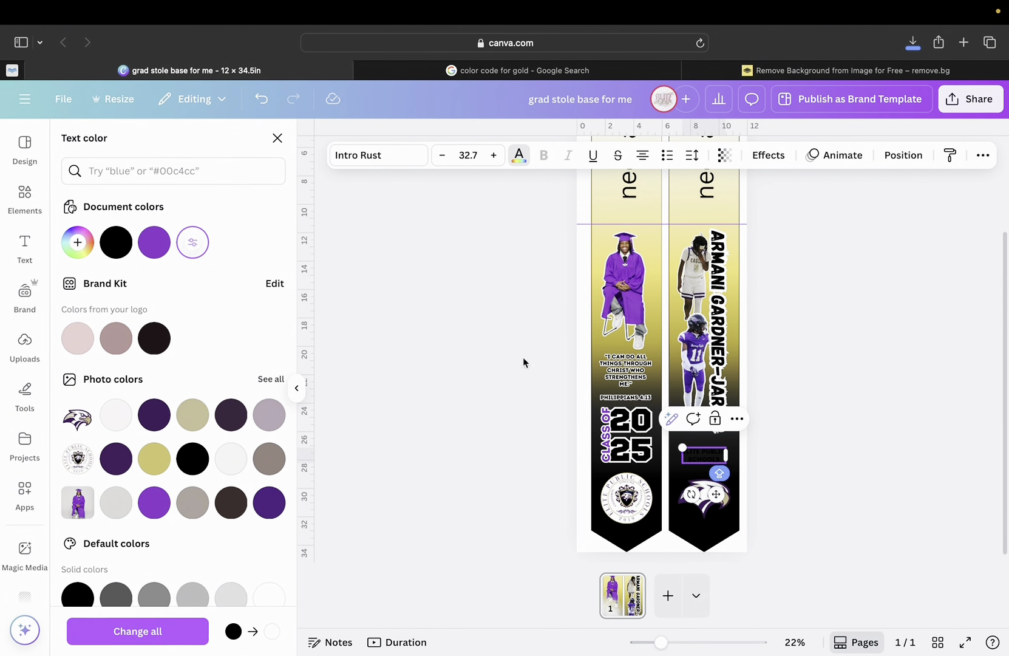
pyautogui.doubleClick(721, 456)
pyautogui.click(520, 155)
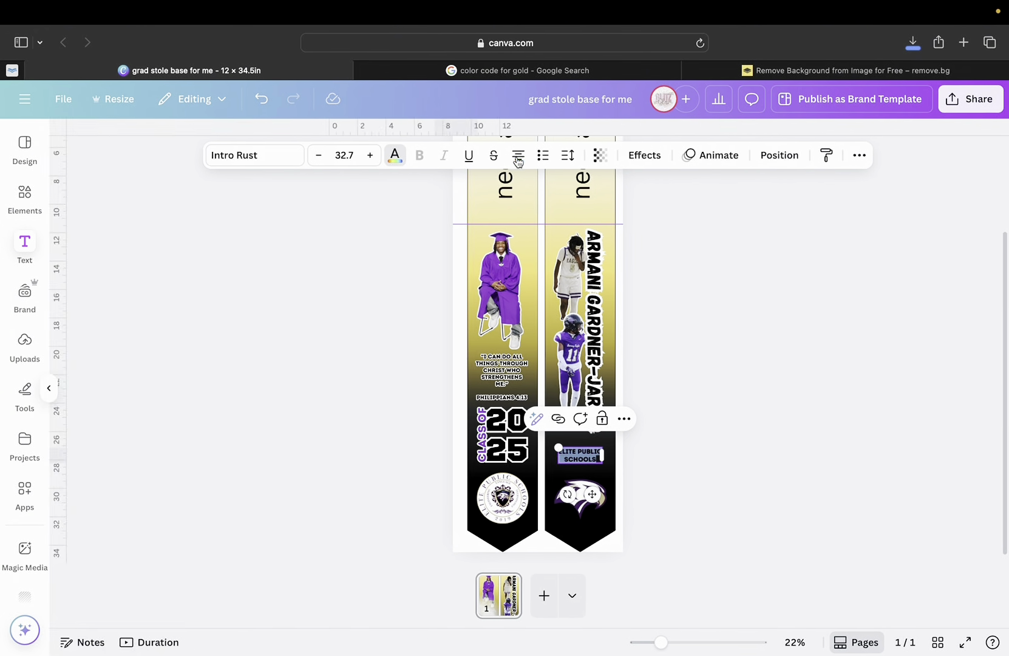
pyautogui.click(519, 156)
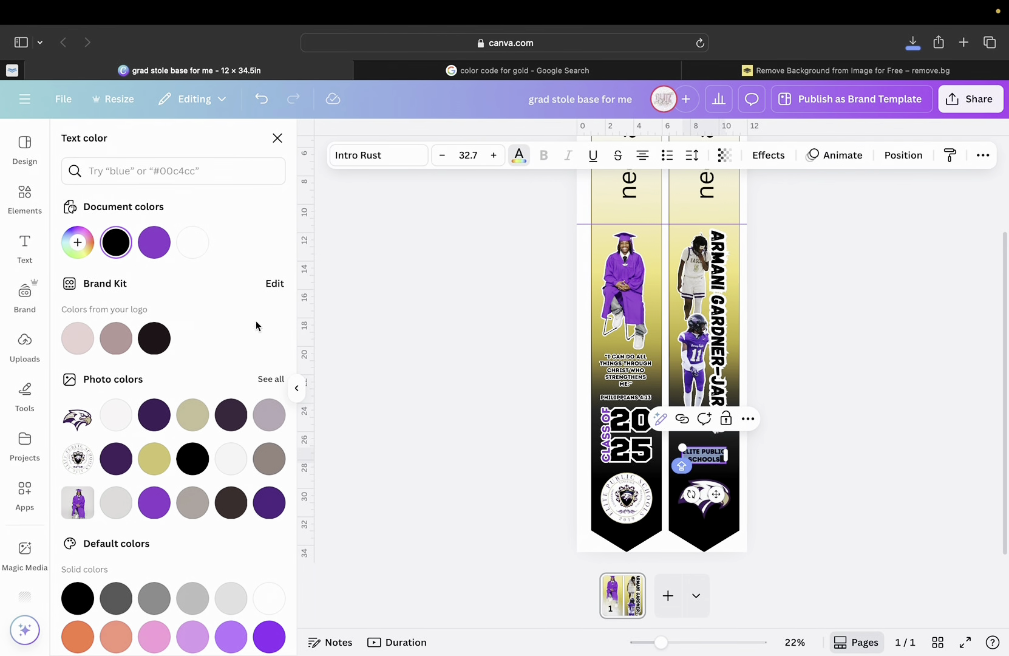
pyautogui.click(154, 242)
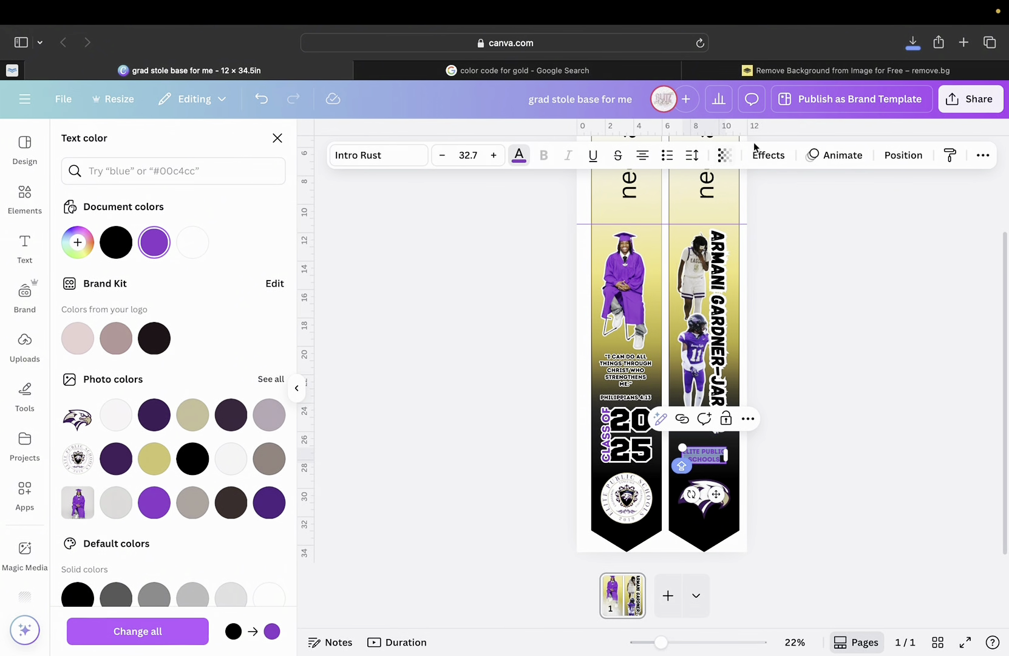
# Give the school name a white Outline effect at maximum thickness 200.
pyautogui.click(770, 157)
pyautogui.click(268, 330)
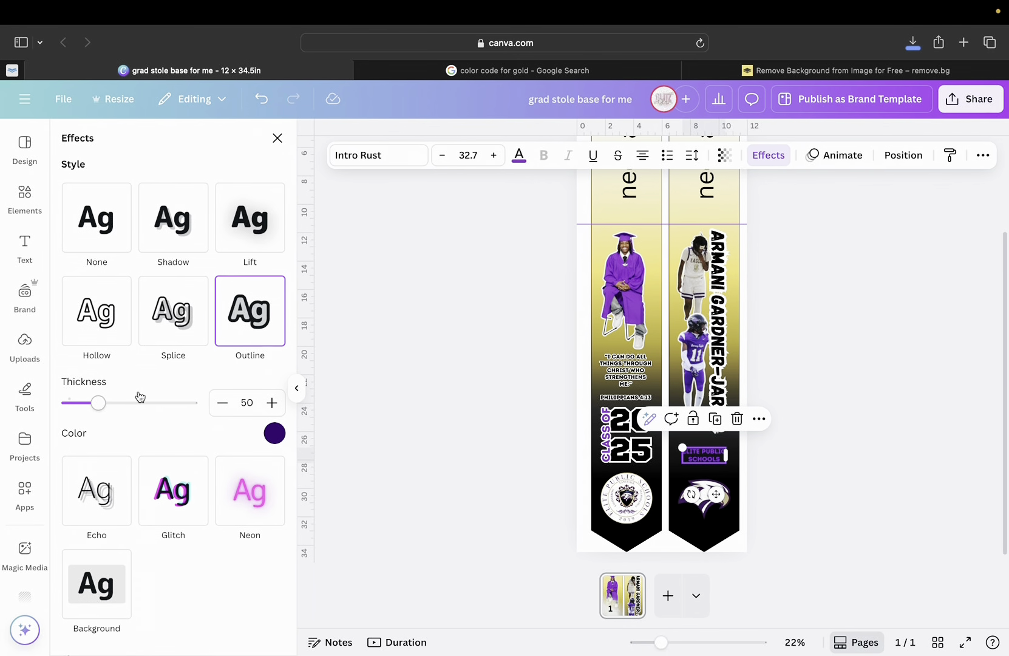
pyautogui.click(274, 433)
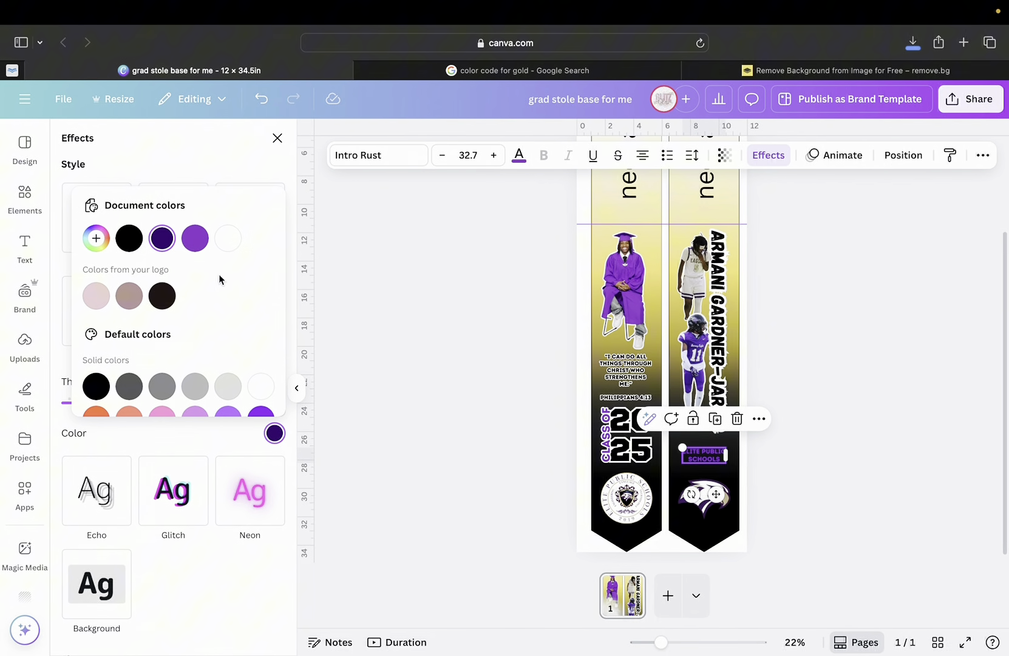
pyautogui.click(227, 238)
pyautogui.click(140, 425)
pyautogui.moveTo(114, 408); pyautogui.dragTo(228, 416)
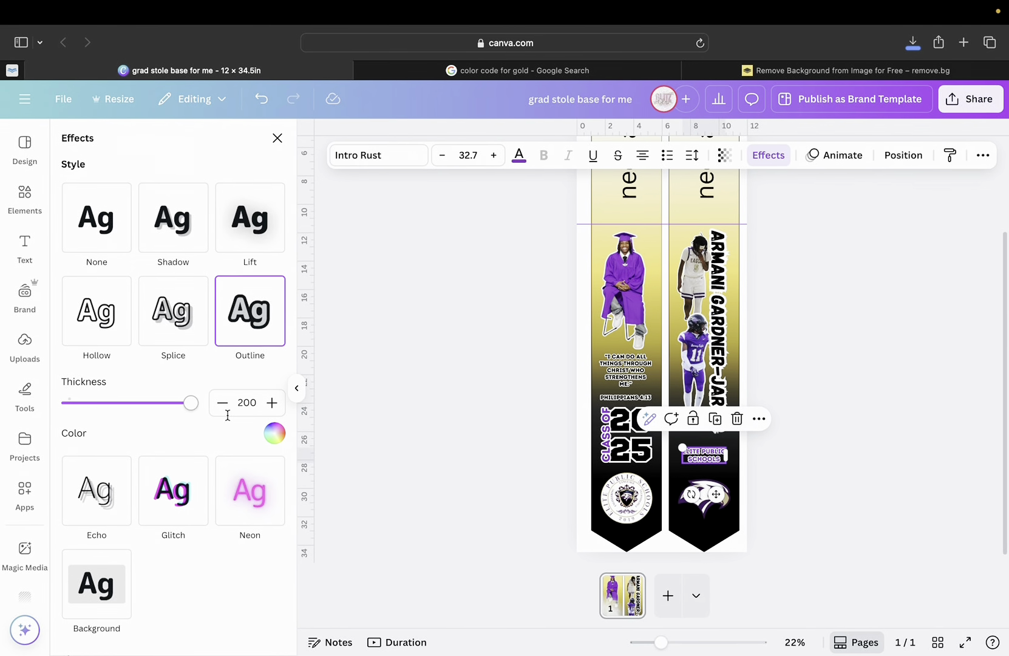
pyautogui.click(827, 457)
pyautogui.click(705, 456)
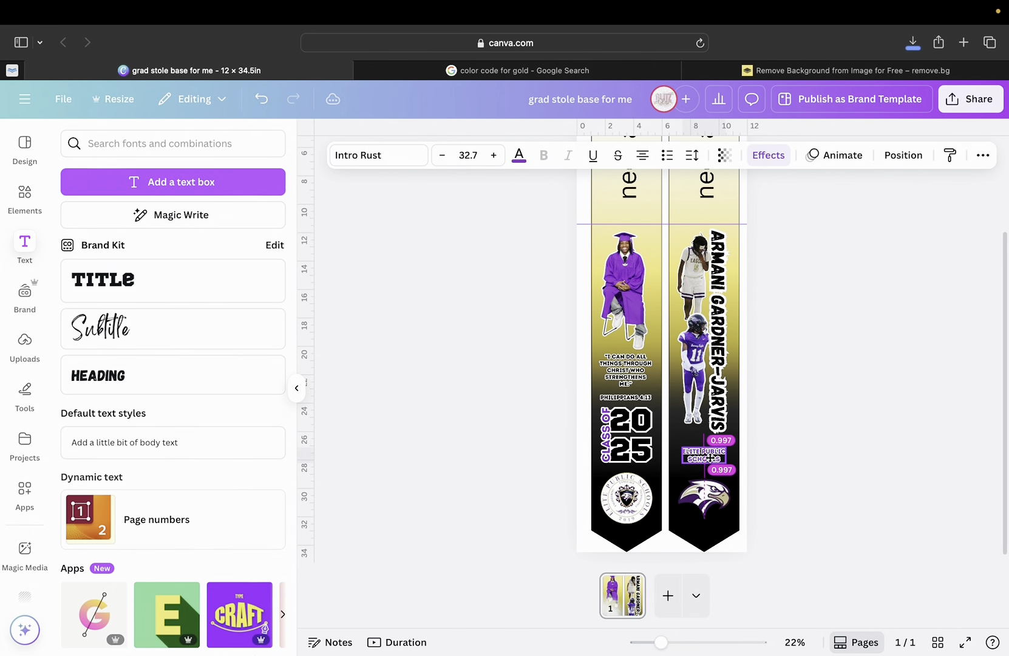
# Enlarge ELITE PUBLIC SCHOOLS to size 40.6, evenly spaced between the vertical name and eagle.
pyautogui.moveTo(709, 458); pyautogui.dragTo(672, 442)
pyautogui.moveTo(660, 642)
pyautogui.mouseDown()
pyautogui.moveTo(690, 643)
pyautogui.moveTo(677, 643)
pyautogui.mouseUp()
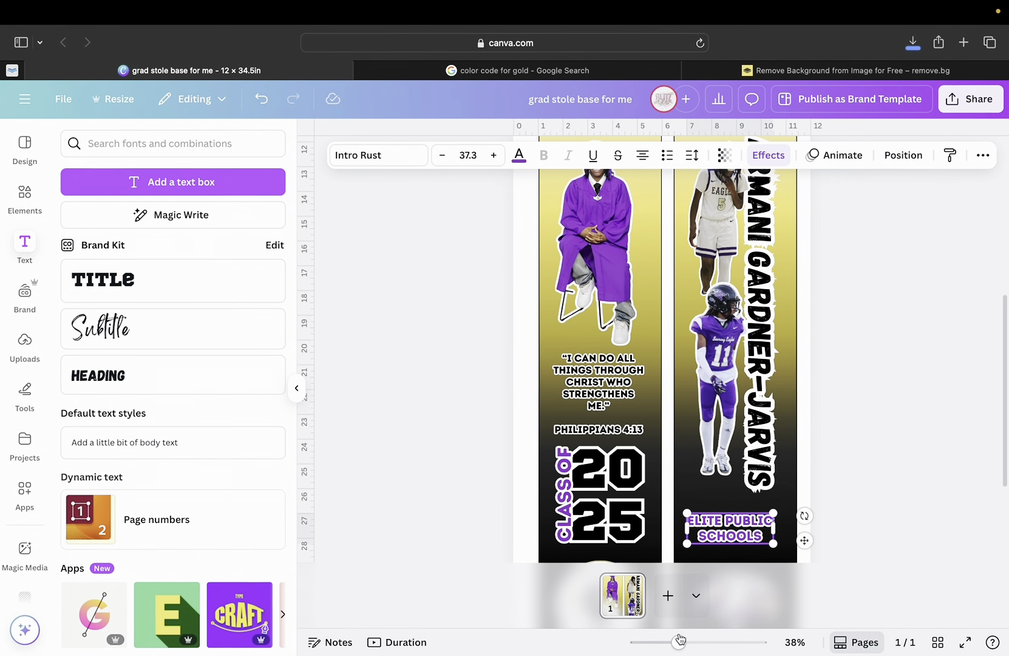
pyautogui.scroll(-3, 722, 462)
pyautogui.keyDown('ctrl'); pyautogui.scroll(1, 740, 449); pyautogui.keyUp('ctrl')
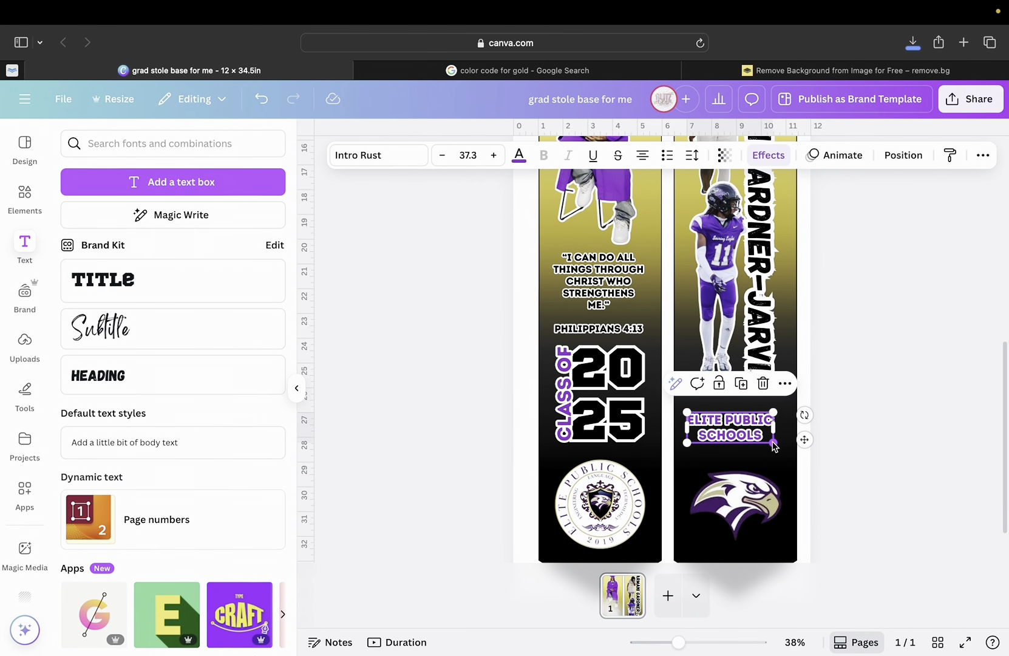
pyautogui.moveTo(773, 443)
pyautogui.mouseDown()
pyautogui.moveTo(779, 449)
pyautogui.moveTo(757, 432)
pyautogui.mouseUp()
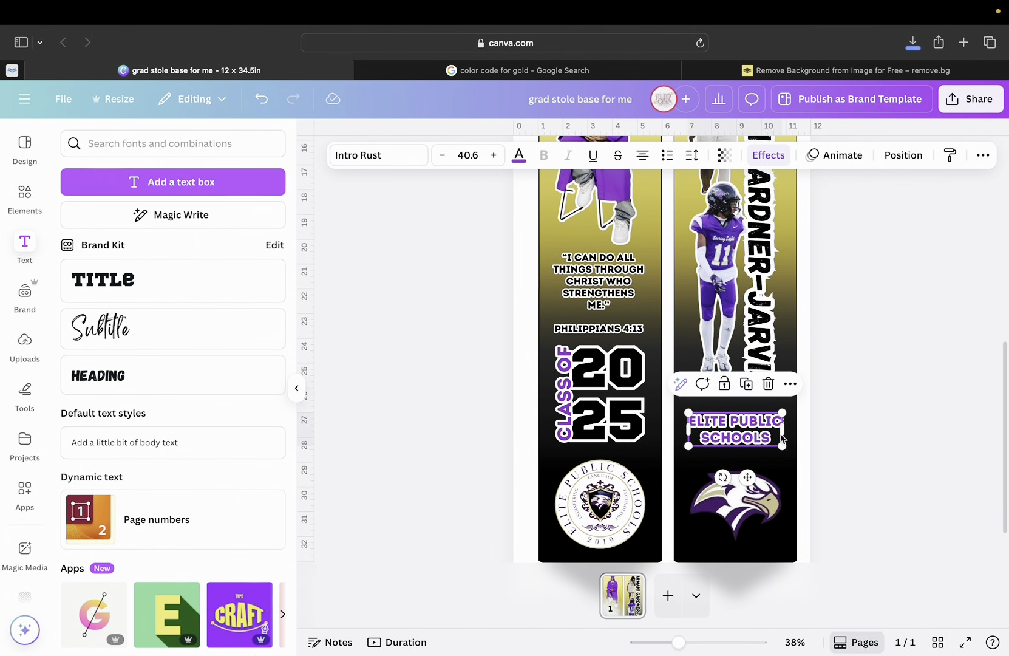
pyautogui.click(855, 472)
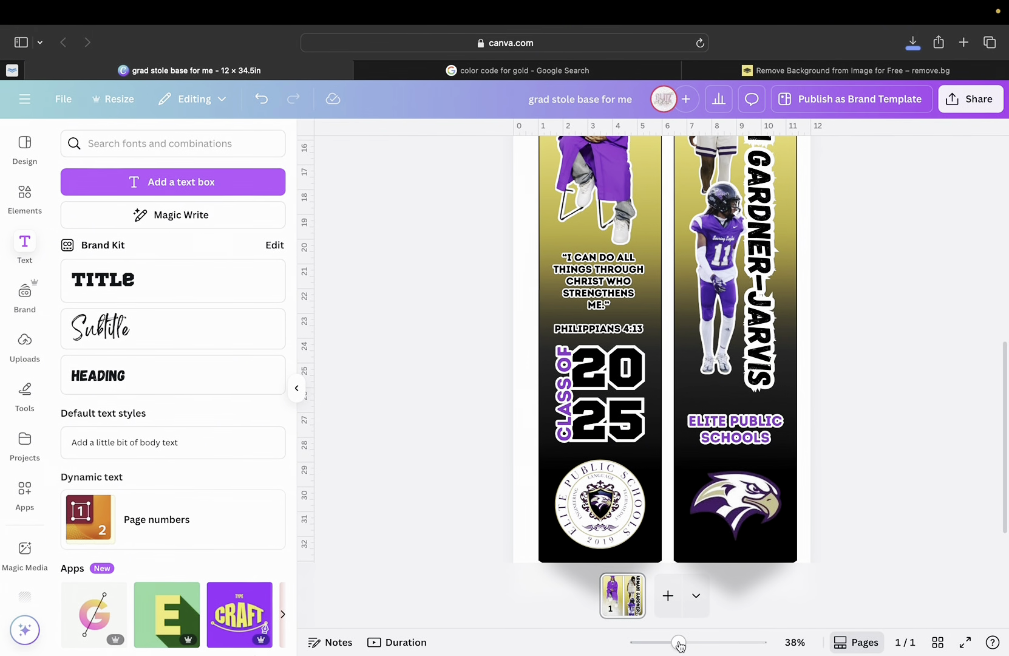
pyautogui.moveTo(678, 642); pyautogui.dragTo(656, 645)
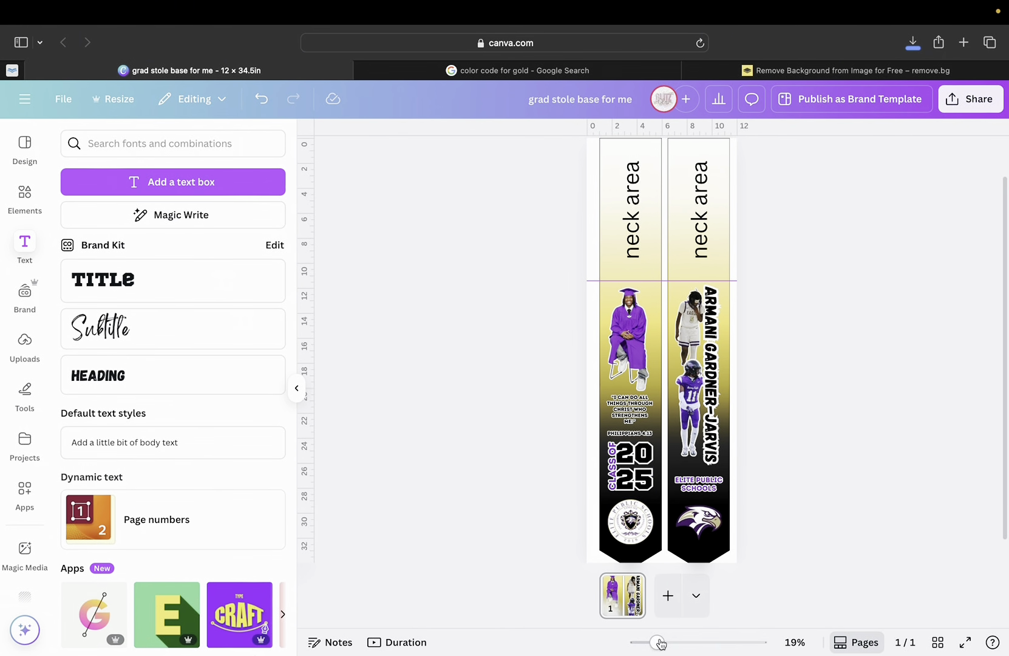
# Snap the graduation photo to the centre guide of the left stole strip.
pyautogui.moveTo(657, 644); pyautogui.dragTo(686, 644)
pyautogui.click(558, 311)
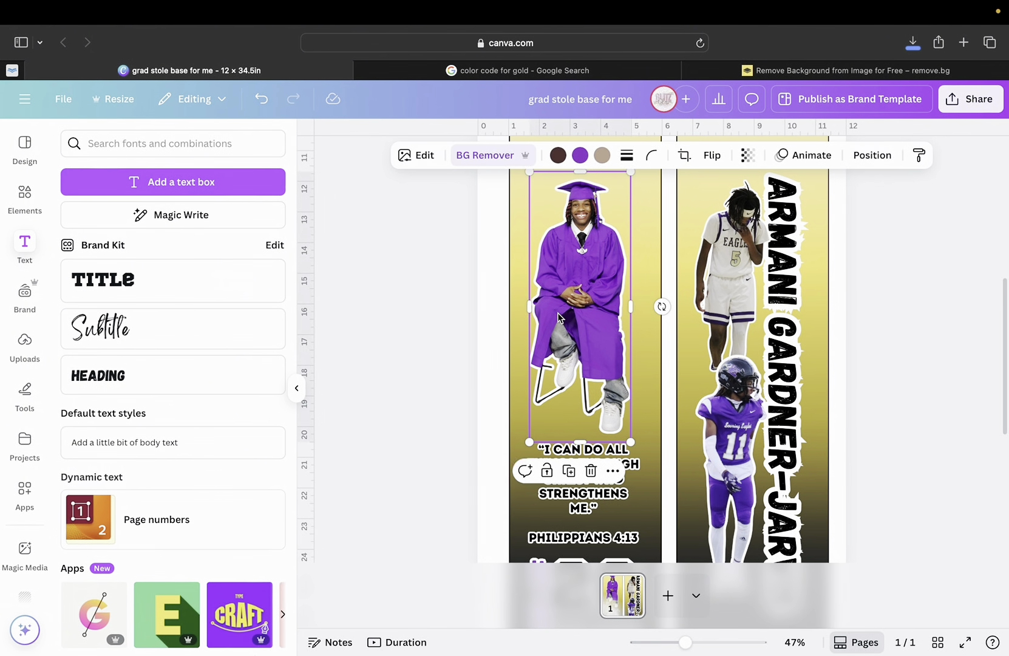
pyautogui.moveTo(559, 311); pyautogui.dragTo(560, 311)
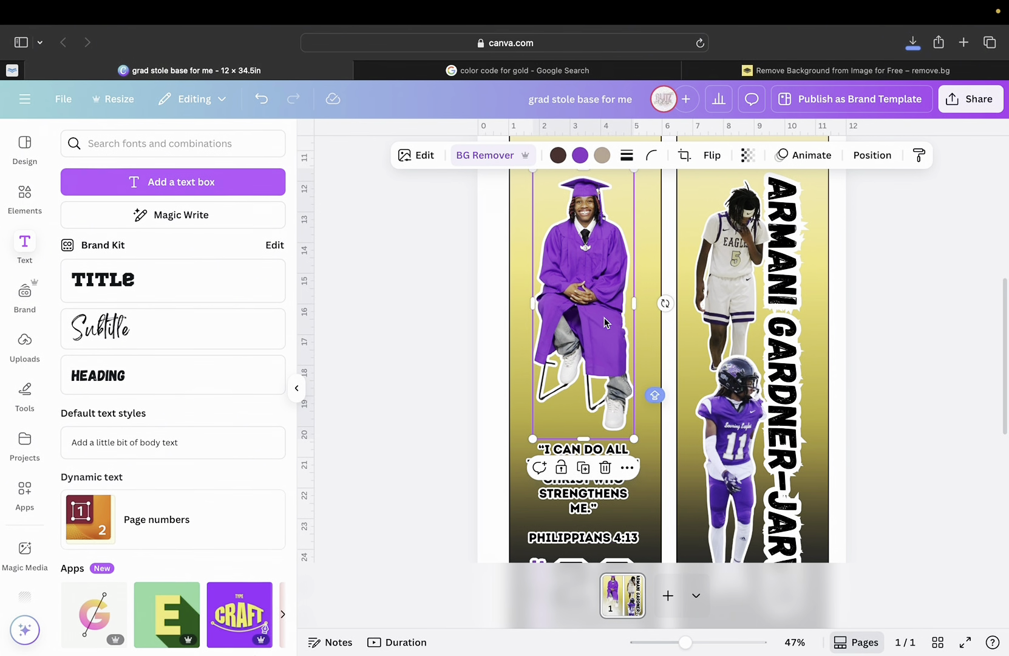
pyautogui.scroll(1, 605, 322)
pyautogui.click(888, 302)
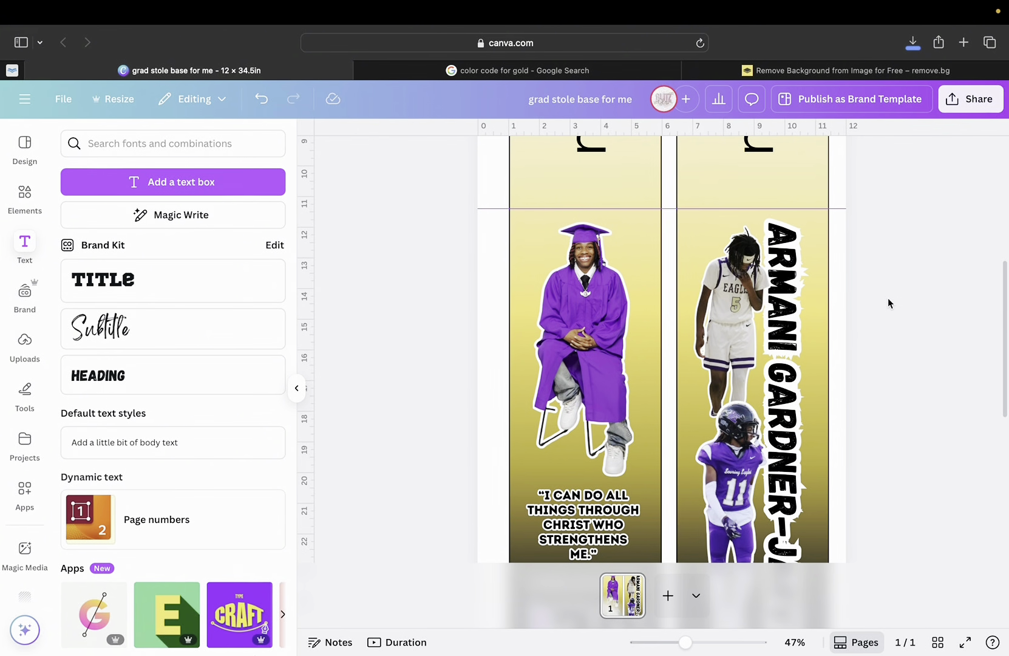
pyautogui.scroll(-5, 773, 338)
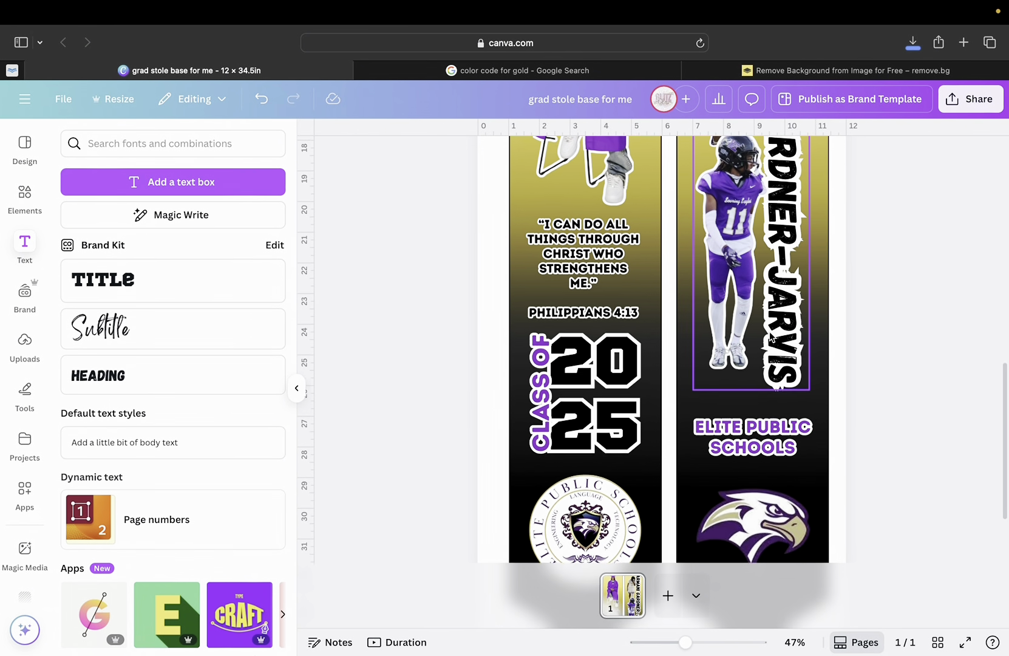
pyautogui.scroll(-2, 773, 338)
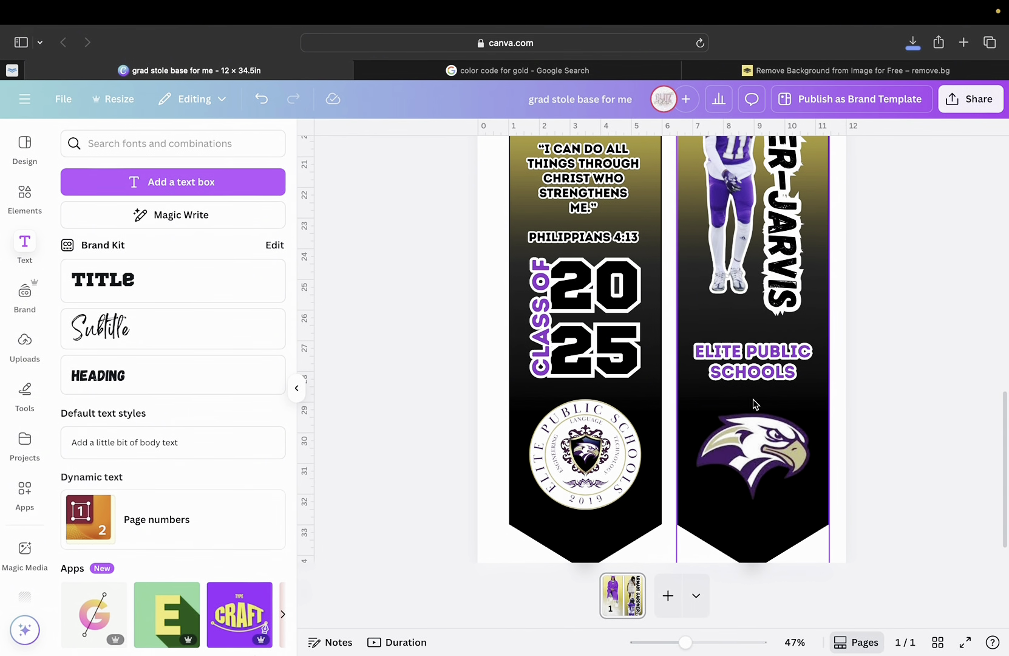
pyautogui.moveTo(685, 642); pyautogui.dragTo(657, 642)
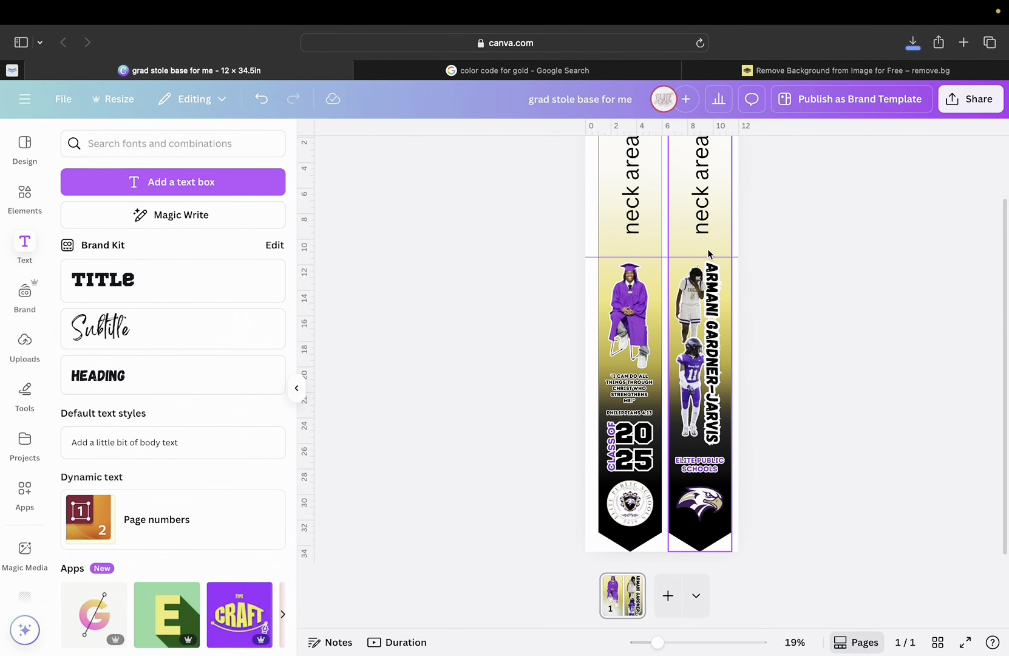
# Add the recently used paint splatter over the graduate photo, then delete it.
pyautogui.click(32, 193)
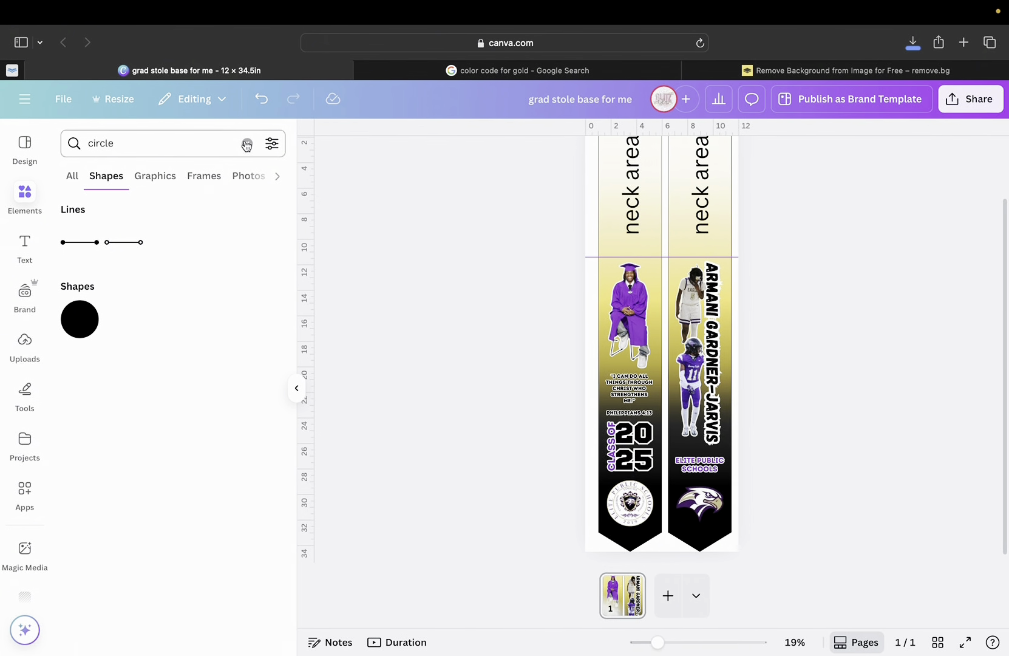
pyautogui.click(247, 144)
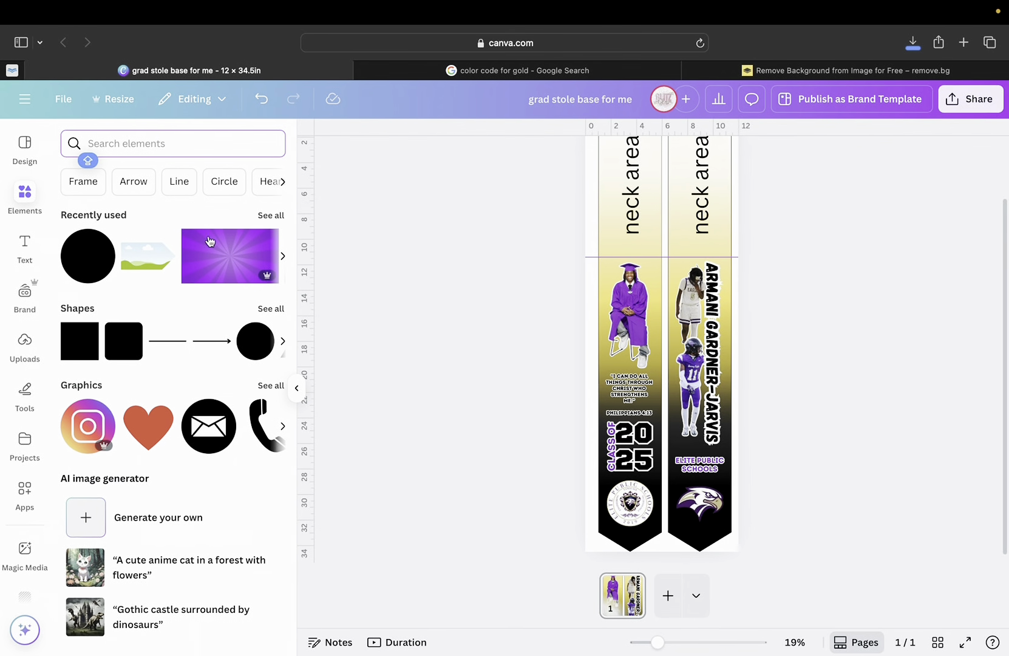
pyautogui.click(269, 216)
pyautogui.scroll(-8, 192, 356)
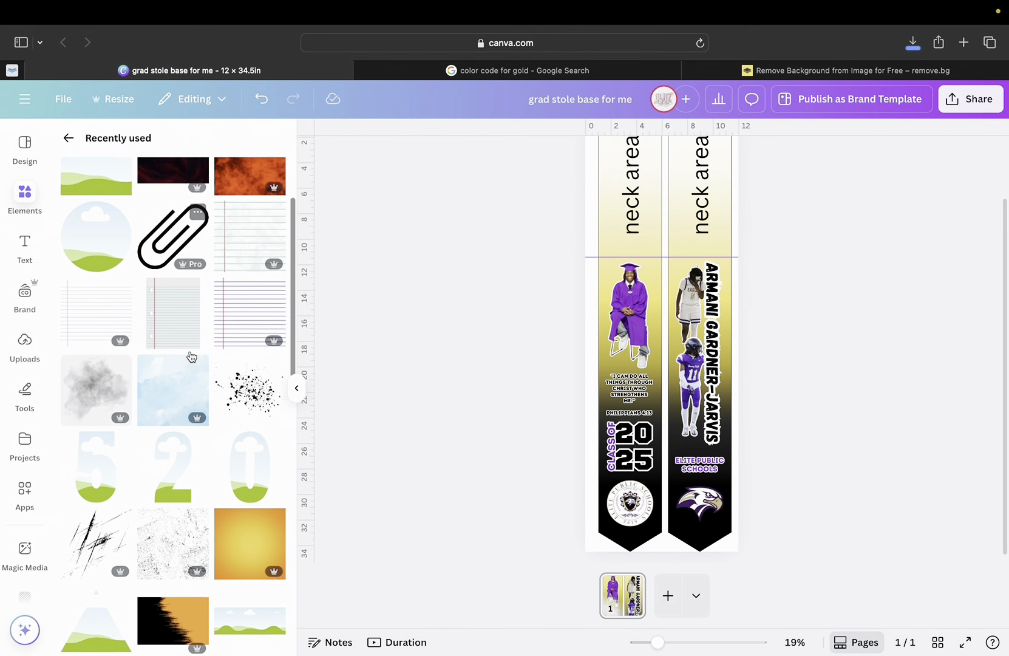
pyautogui.scroll(-3, 189, 352)
pyautogui.scroll(8, 189, 352)
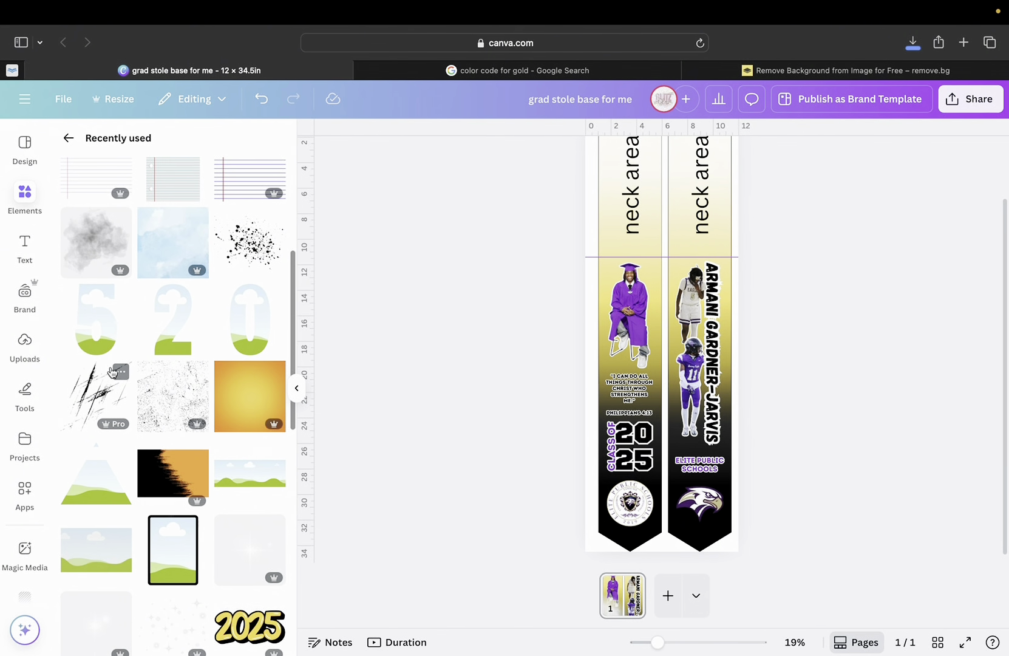
pyautogui.click(251, 254)
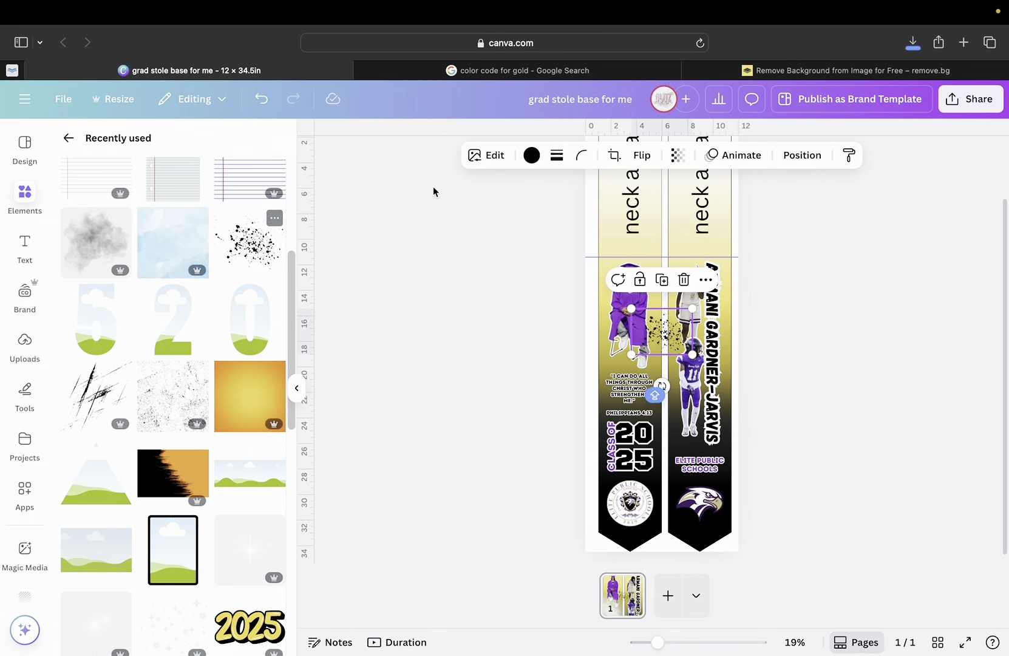
pyautogui.moveTo(664, 332)
pyautogui.mouseDown()
pyautogui.moveTo(632, 291)
pyautogui.moveTo(664, 352)
pyautogui.mouseUp()
pyautogui.press('Delete')
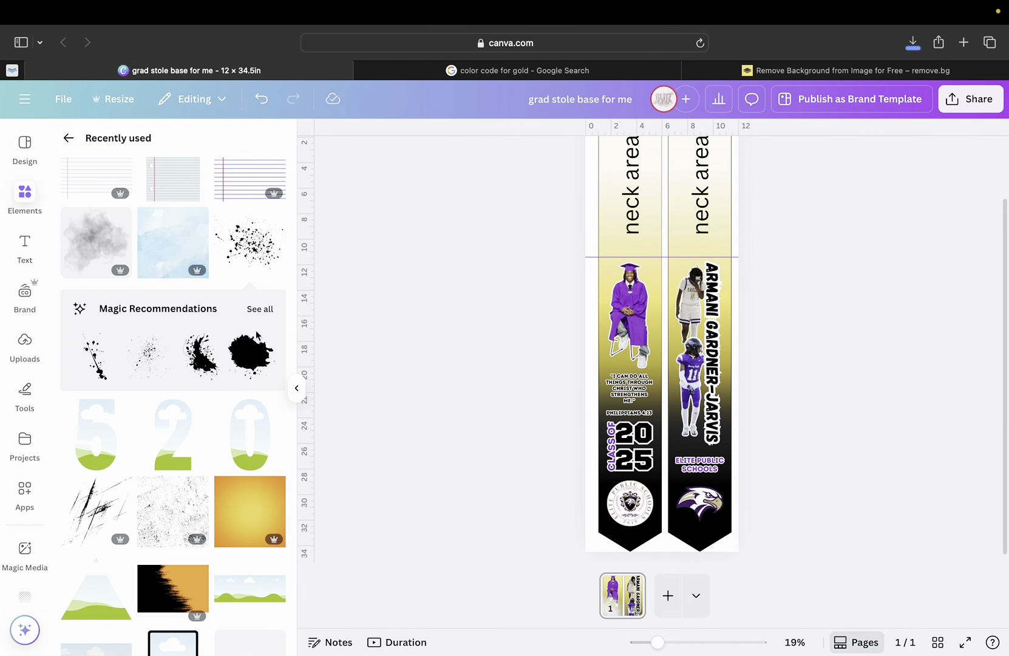
# View and close the splatter's details, then return to the main Elements view and search box.
pyautogui.scroll(-6, 248, 380)
pyautogui.scroll(4, 247, 381)
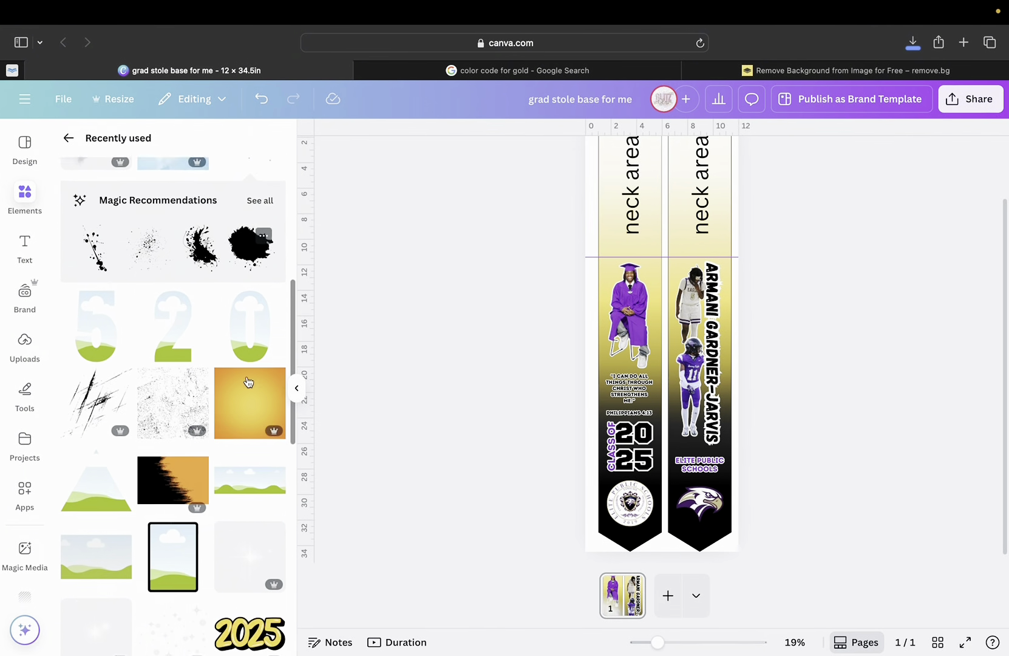
pyautogui.scroll(4, 247, 382)
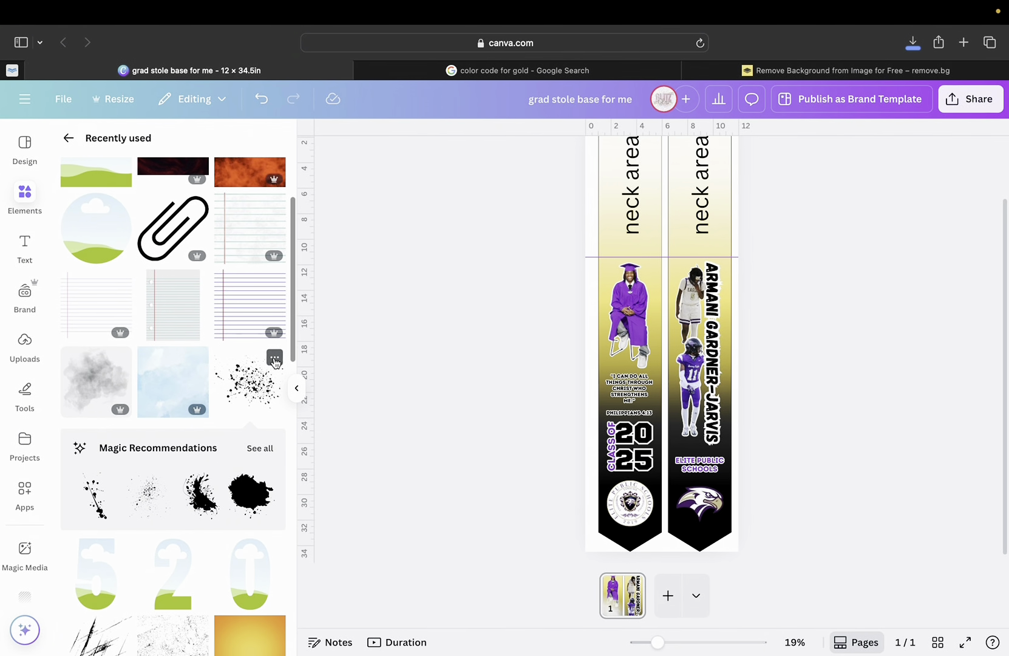
pyautogui.click(275, 358)
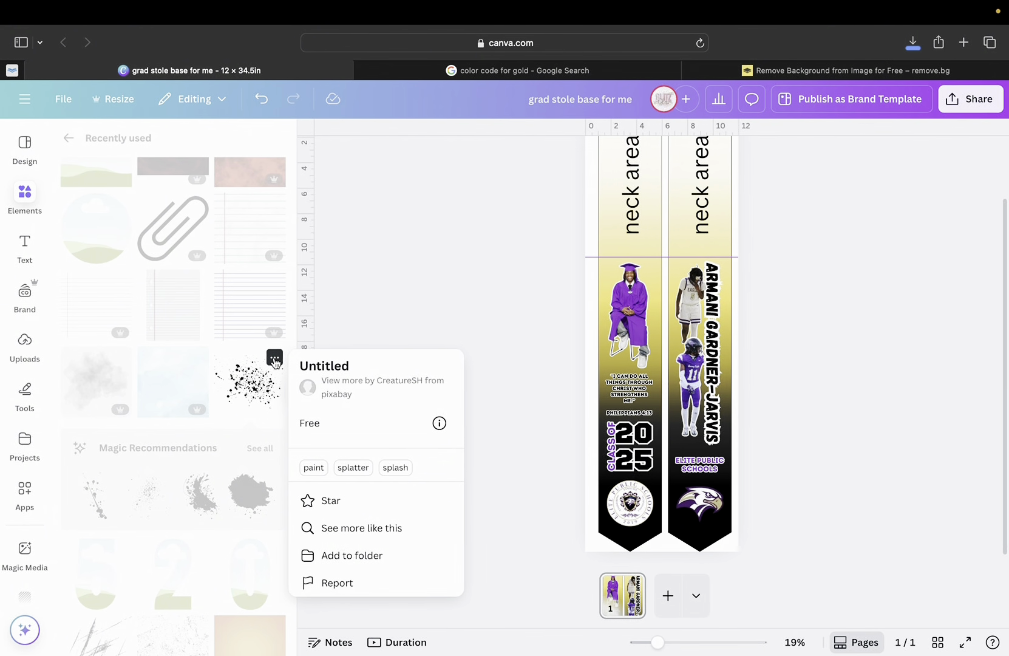
pyautogui.click(275, 359)
pyautogui.scroll(2, 209, 420)
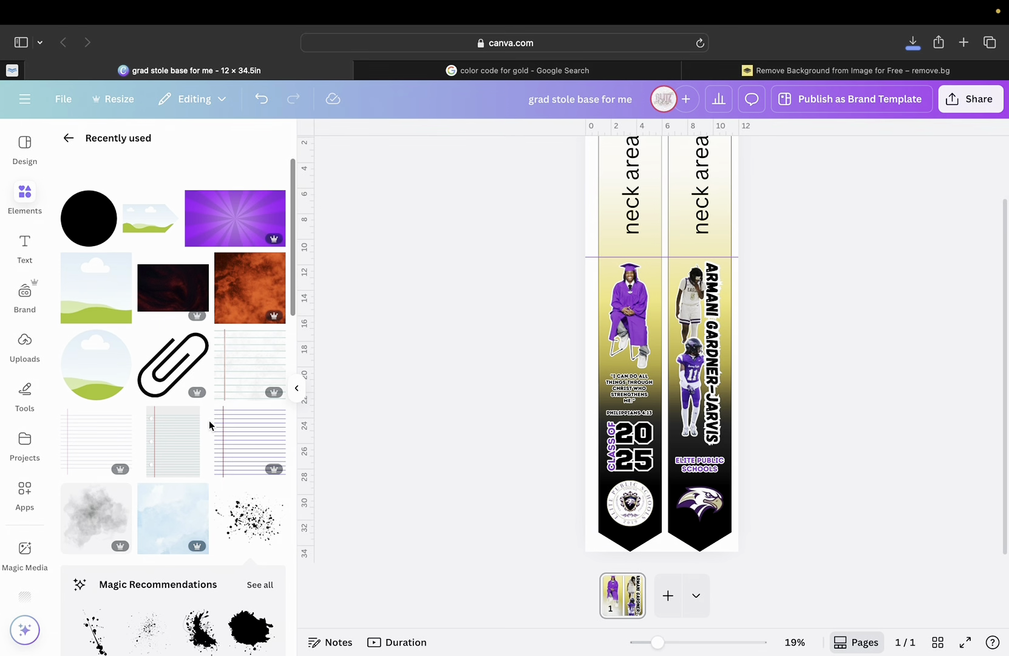
pyautogui.click(68, 138)
pyautogui.click(142, 138)
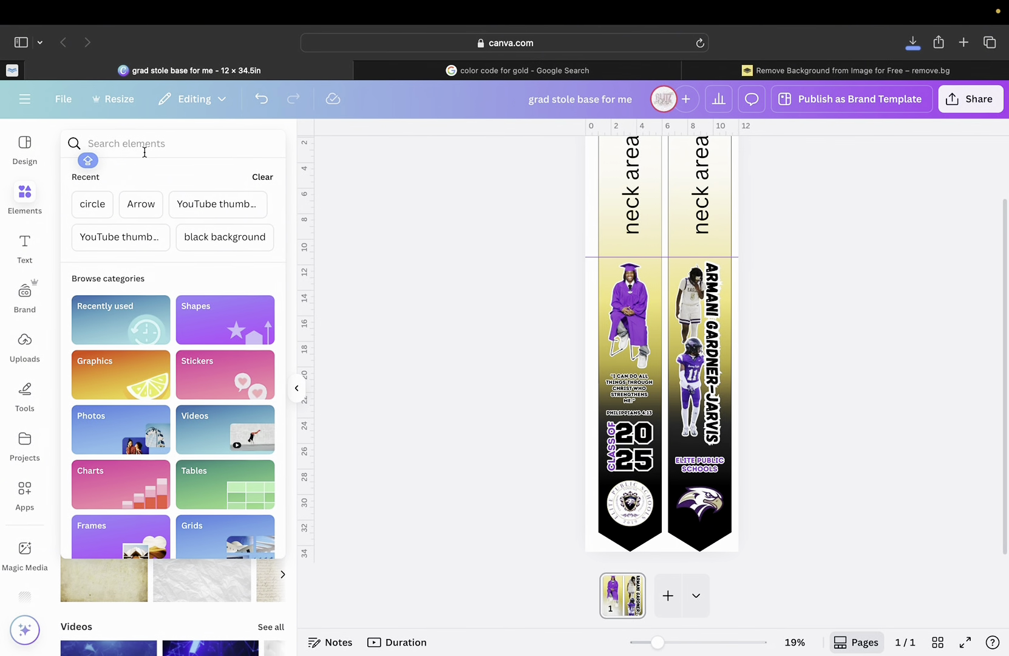
# Search Elements for 'smoke' and show all smoke graphics.
pyautogui.write('s')
pyautogui.press('BackSpace')
pyautogui.write('smoke')
pyautogui.press('Return')
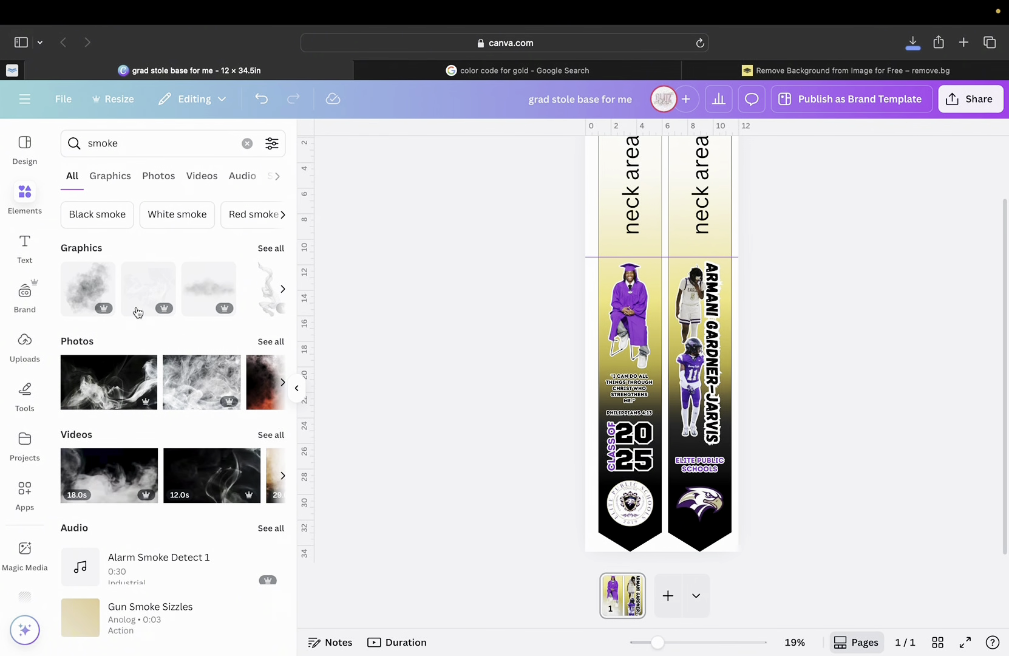
pyautogui.click(274, 248)
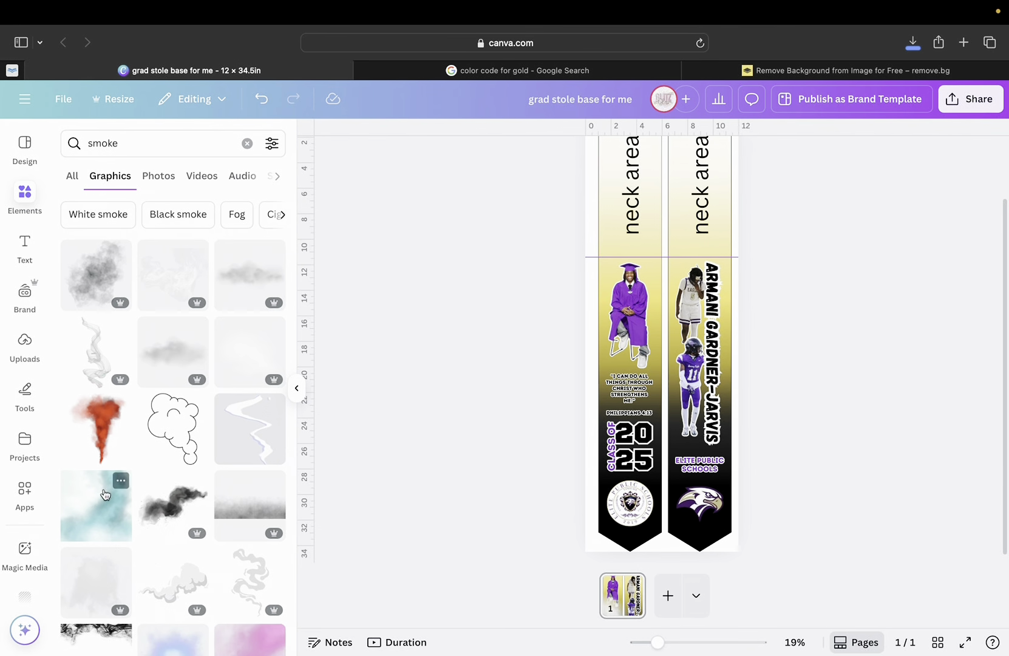
pyautogui.scroll(-3, 105, 577)
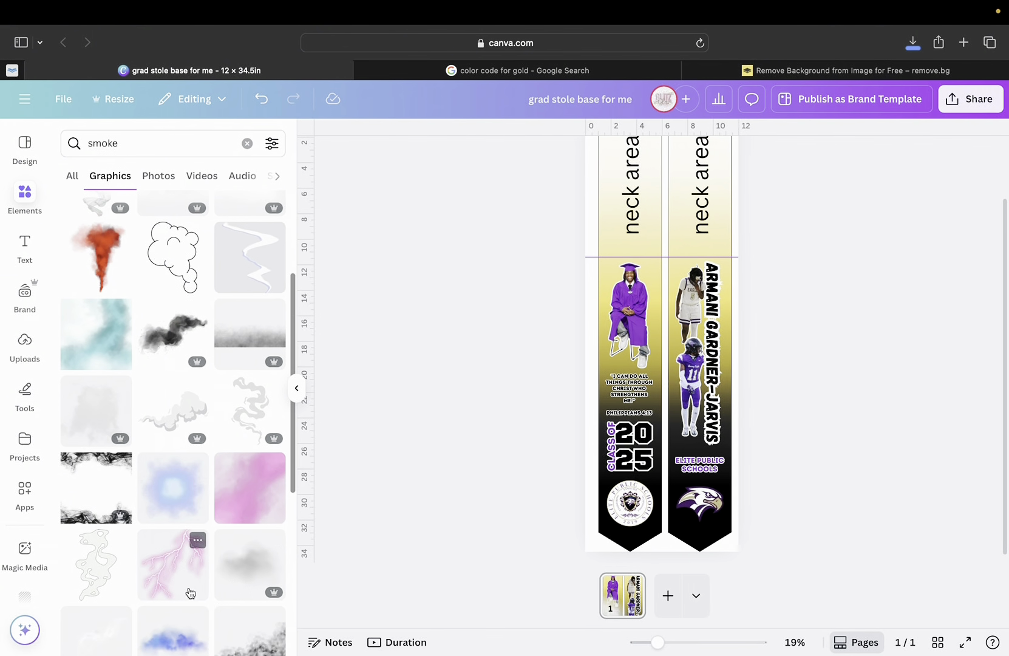
pyautogui.scroll(-2, 177, 587)
pyautogui.scroll(5, 182, 486)
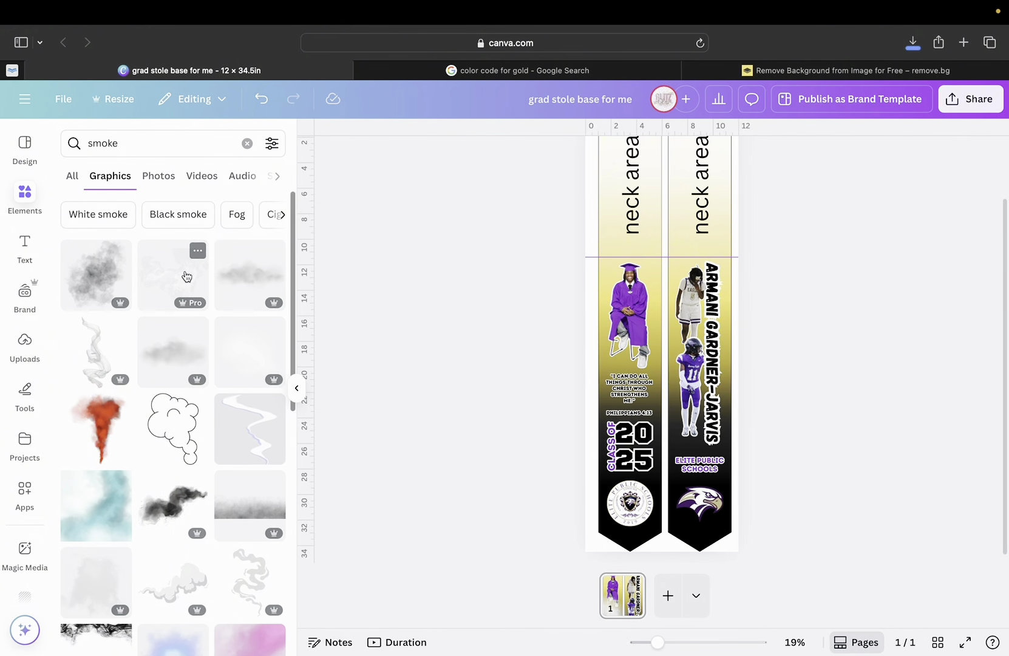
# Try a grey smoke graphic across both stole panels, resizing it, then delete it.
pyautogui.click(186, 277)
pyautogui.moveTo(662, 347)
pyautogui.mouseDown()
pyautogui.moveTo(664, 311)
pyautogui.moveTo(654, 352)
pyautogui.mouseUp()
pyautogui.moveTo(721, 422); pyautogui.dragTo(746, 477)
pyautogui.moveTo(704, 443); pyautogui.dragTo(586, 346)
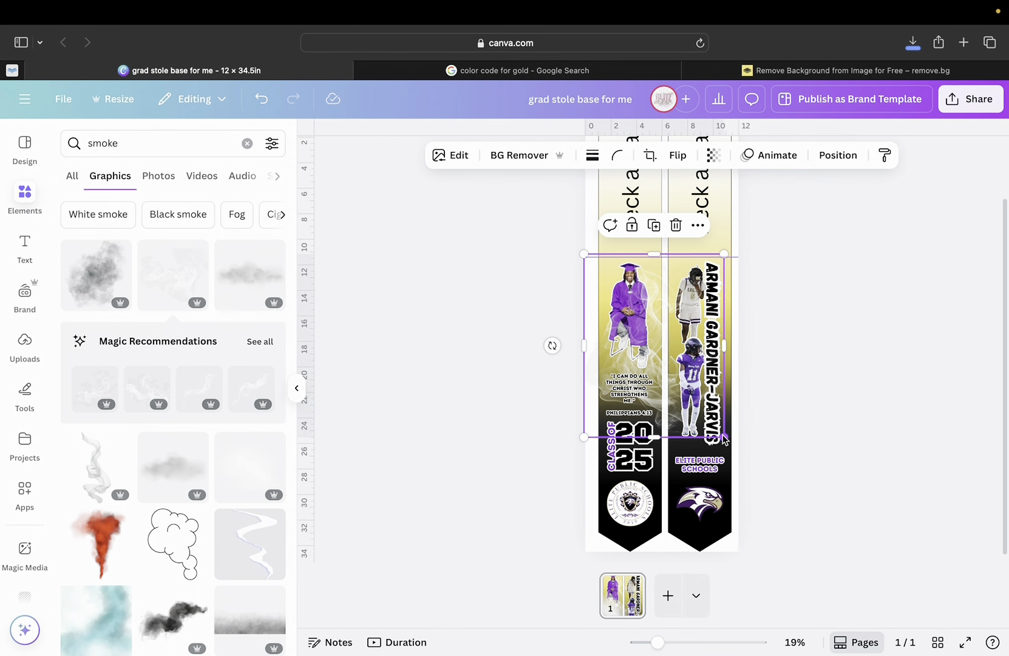
pyautogui.moveTo(724, 438); pyautogui.dragTo(706, 583)
pyautogui.press('Delete')
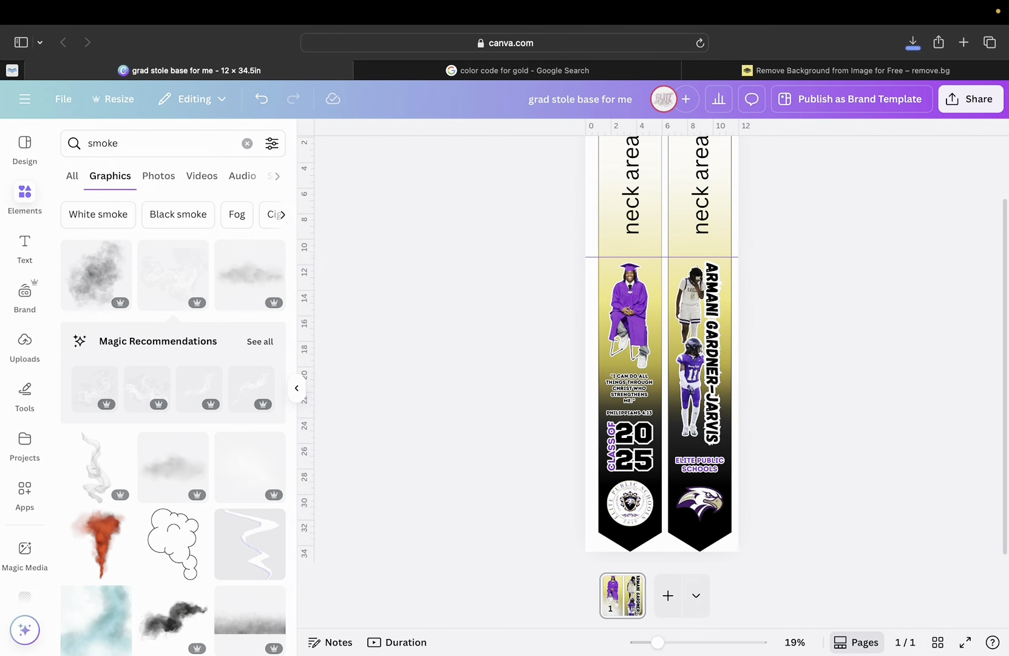
# Try a cloud outline graphic and delete it, then add the teal smoke graphic.
pyautogui.scroll(-5, 216, 405)
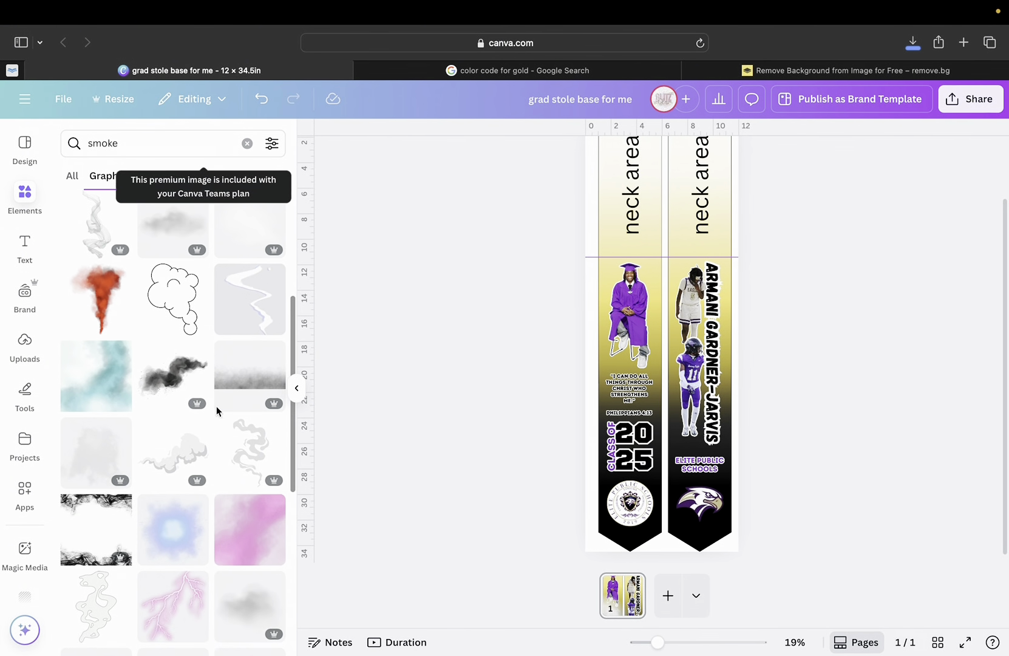
pyautogui.click(182, 302)
pyautogui.moveTo(639, 343)
pyautogui.mouseDown()
pyautogui.moveTo(628, 354)
pyautogui.moveTo(654, 347)
pyautogui.moveTo(645, 341)
pyautogui.mouseUp()
pyautogui.press('Delete')
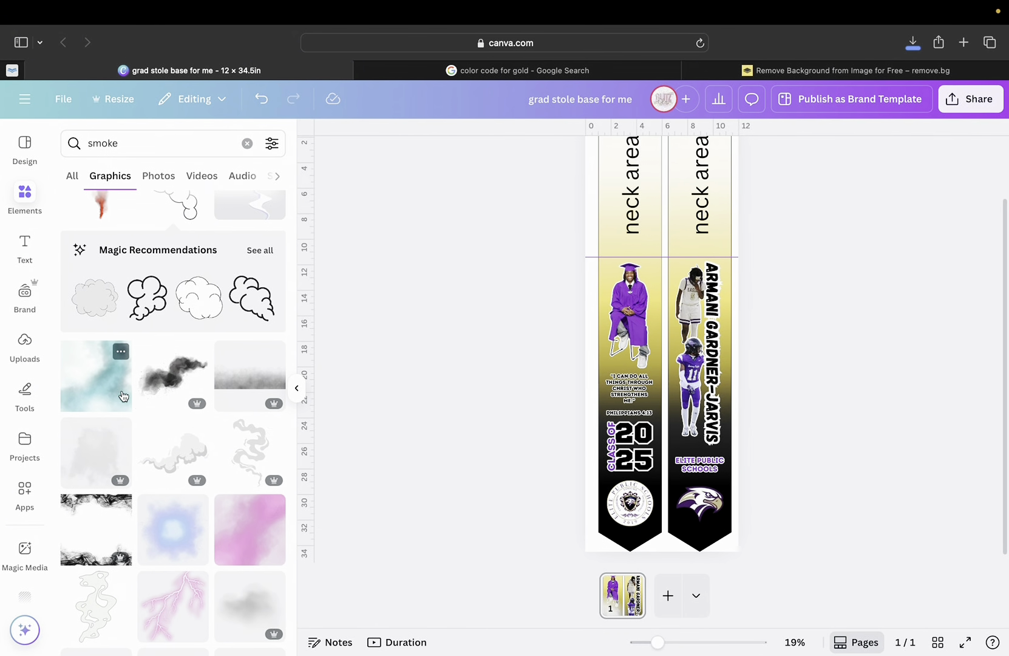
pyautogui.click(97, 380)
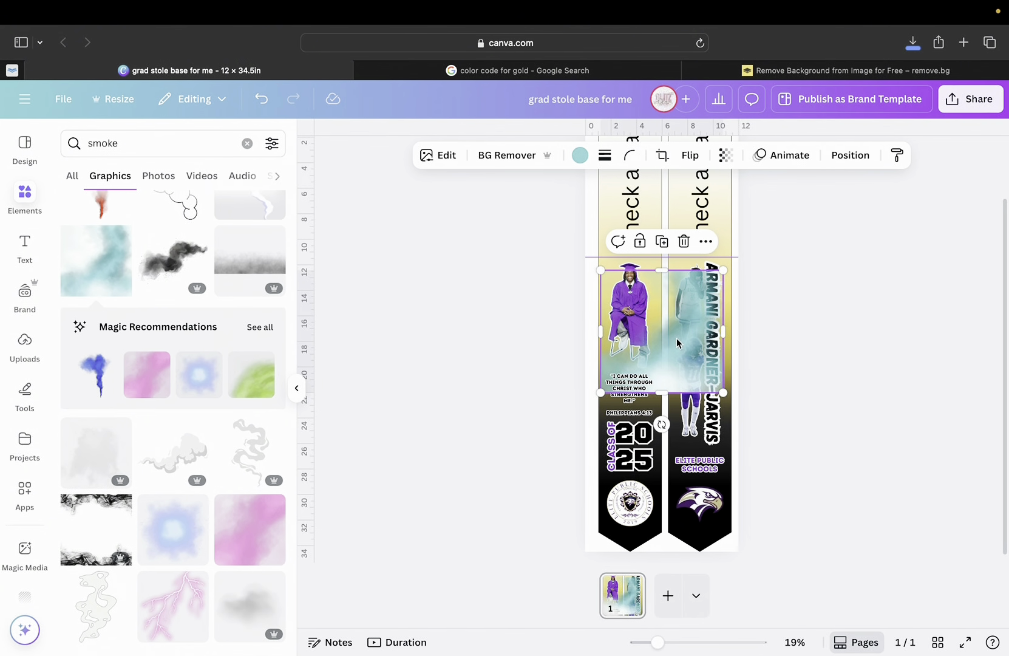
# Move the teal smoke over the photo, try white, purple, black and gold, then delete it.
pyautogui.moveTo(677, 343)
pyautogui.mouseDown()
pyautogui.moveTo(658, 300)
pyautogui.moveTo(669, 271)
pyautogui.moveTo(658, 295)
pyautogui.moveTo(663, 280)
pyautogui.moveTo(667, 334)
pyautogui.mouseUp()
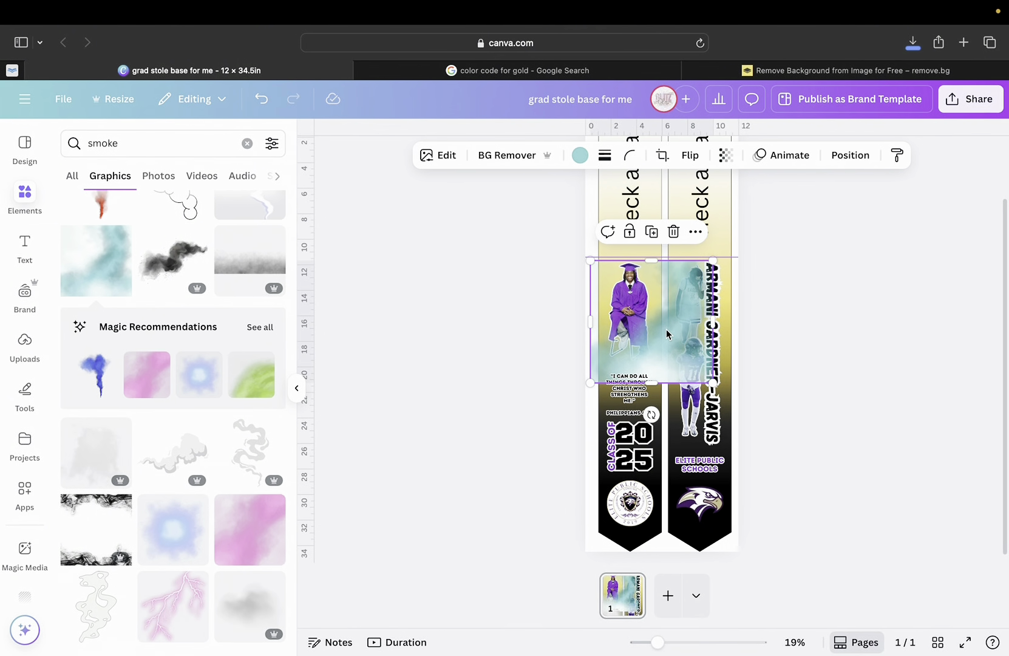
pyautogui.click(579, 160)
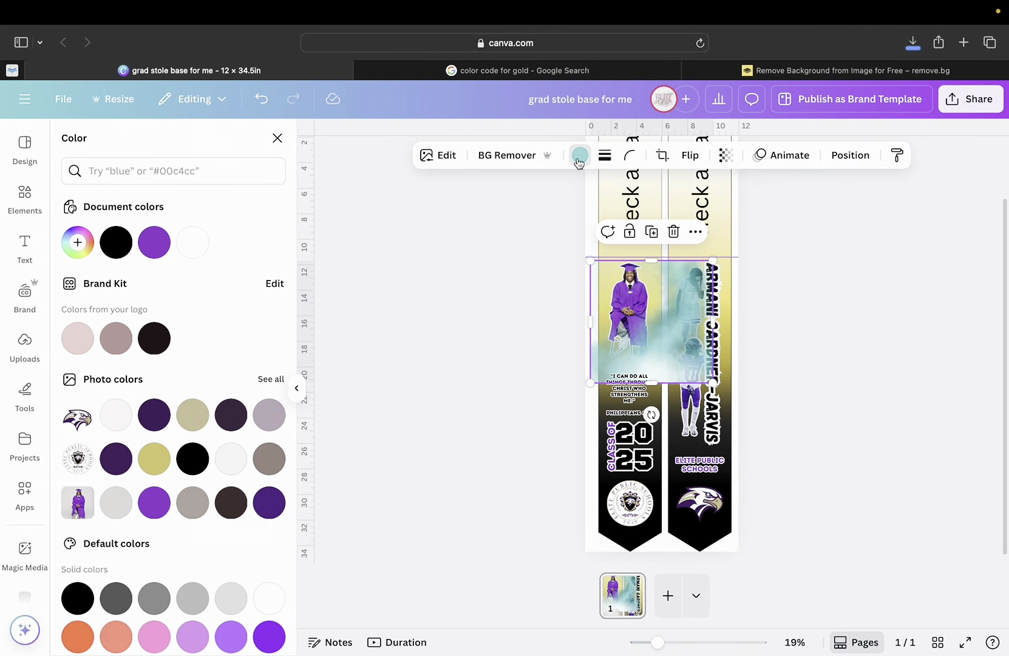
pyautogui.click(192, 243)
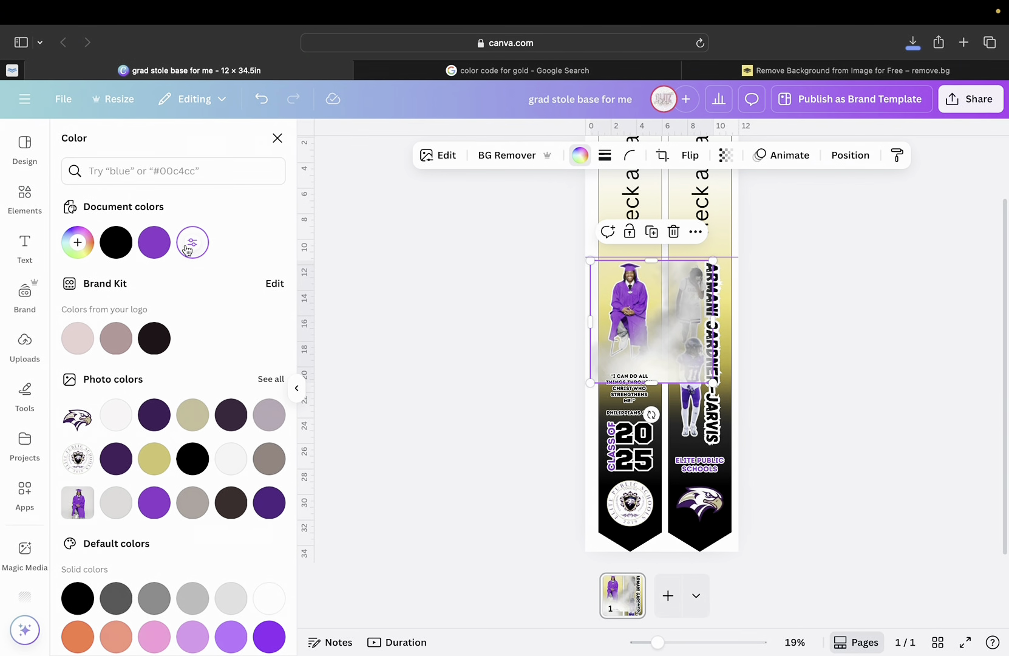
pyautogui.click(154, 243)
pyautogui.click(188, 249)
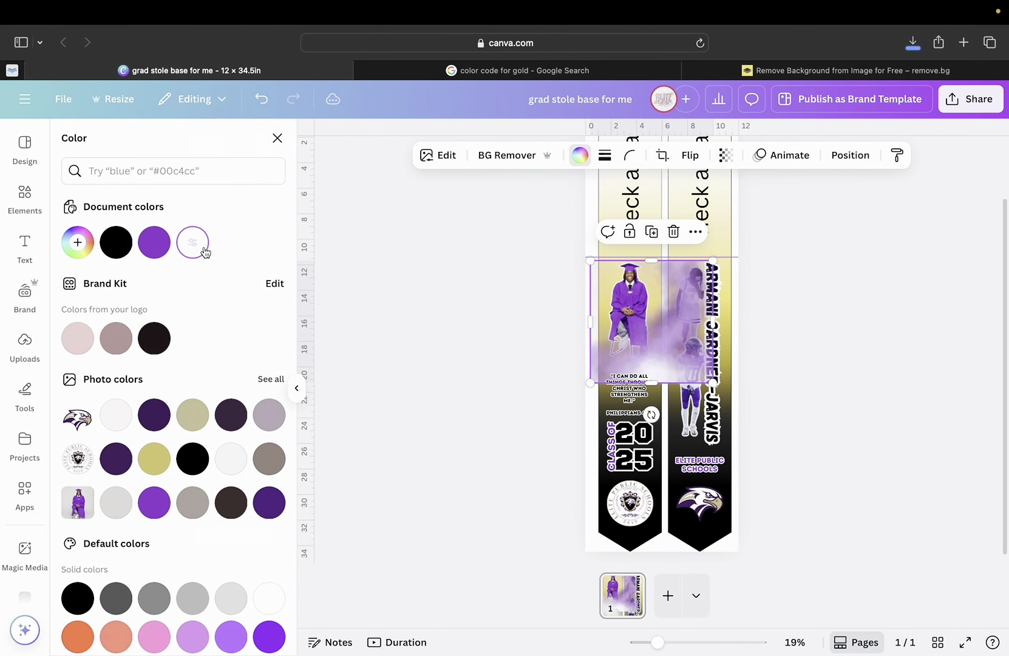
pyautogui.click(117, 243)
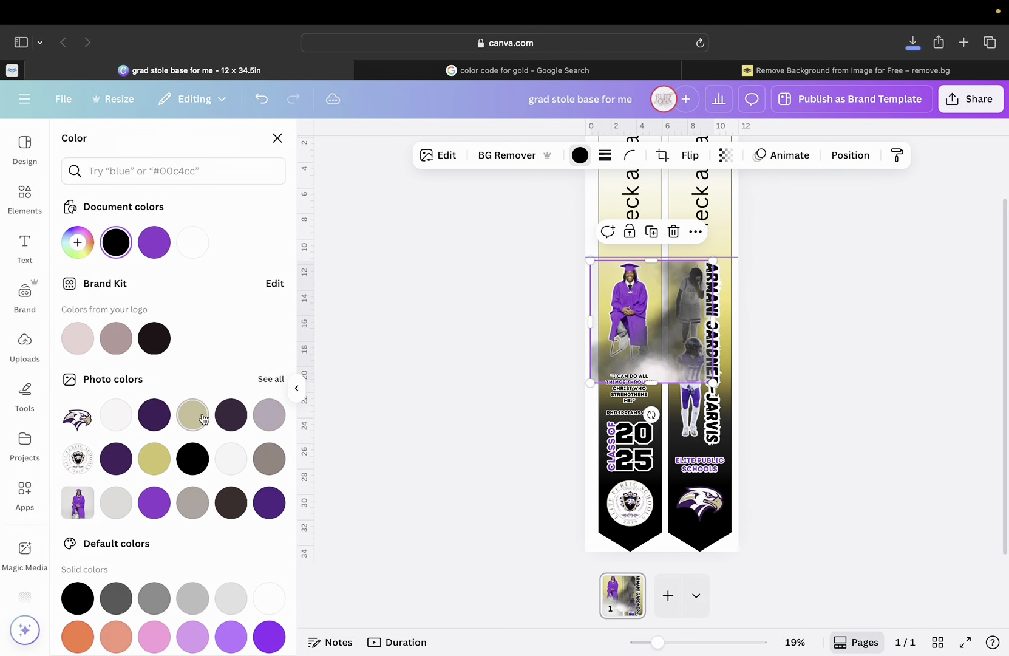
pyautogui.click(202, 456)
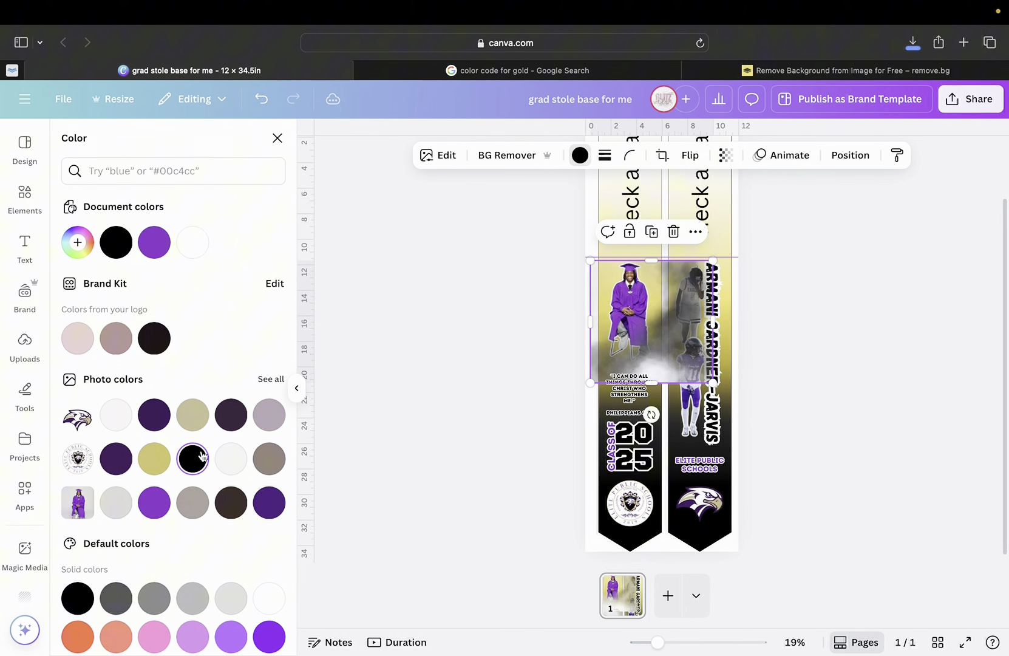
pyautogui.click(155, 459)
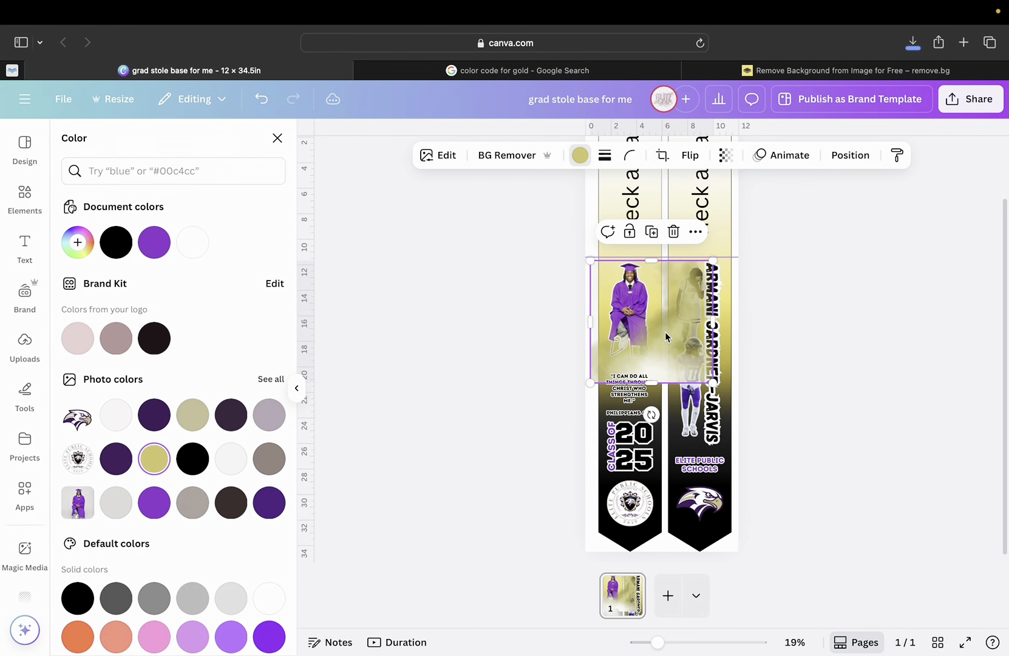
pyautogui.press('Delete')
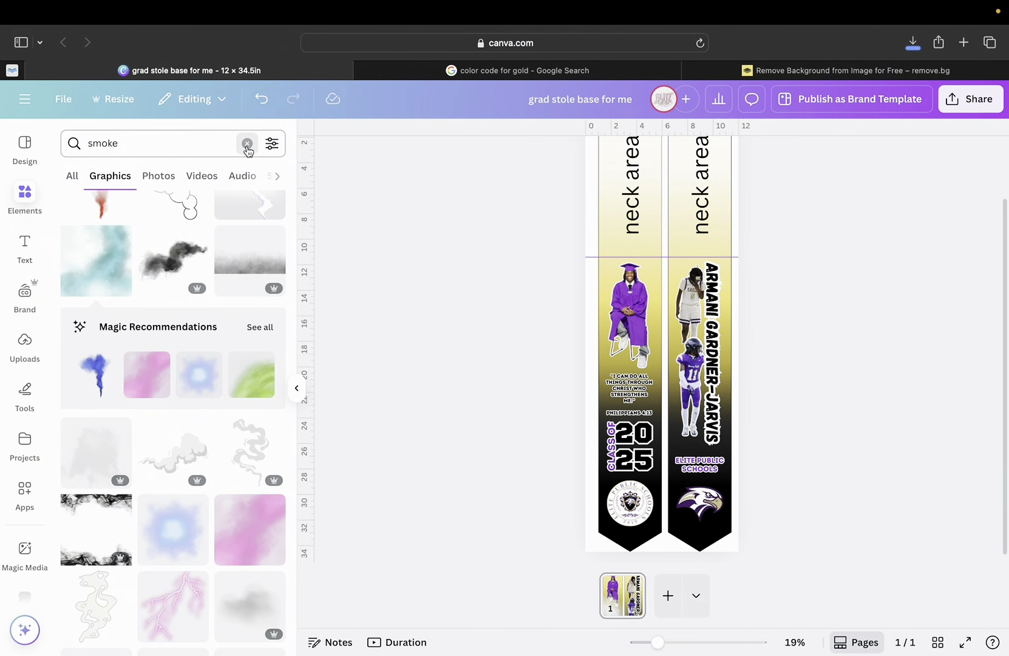
# Search Elements for 'lightening' and browse all lightning graphics.
pyautogui.click(247, 143)
pyautogui.write('lightening')
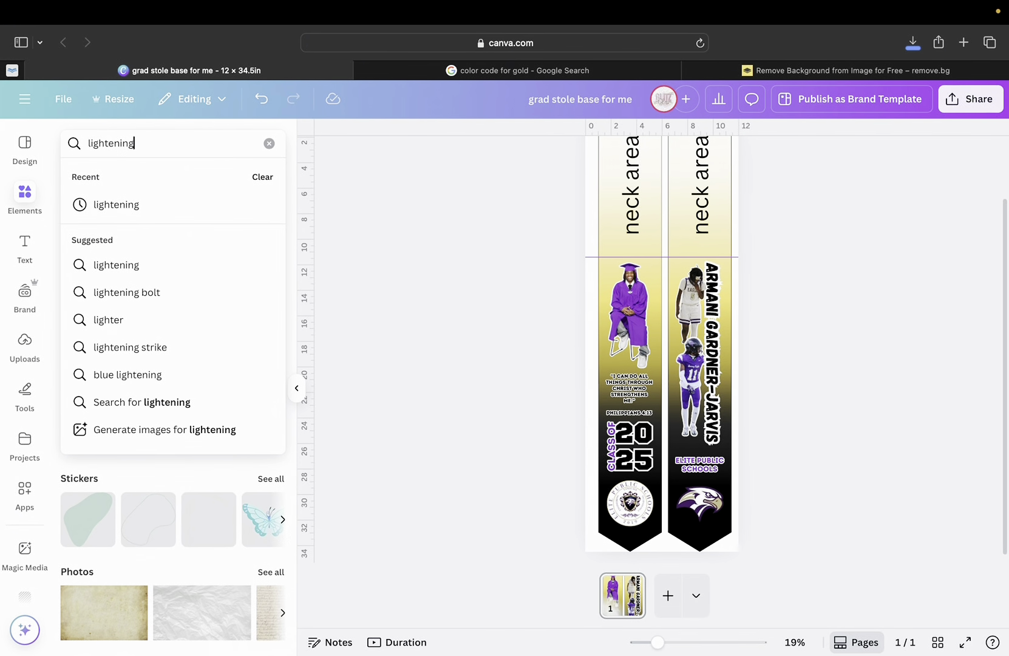
pyautogui.press('Return')
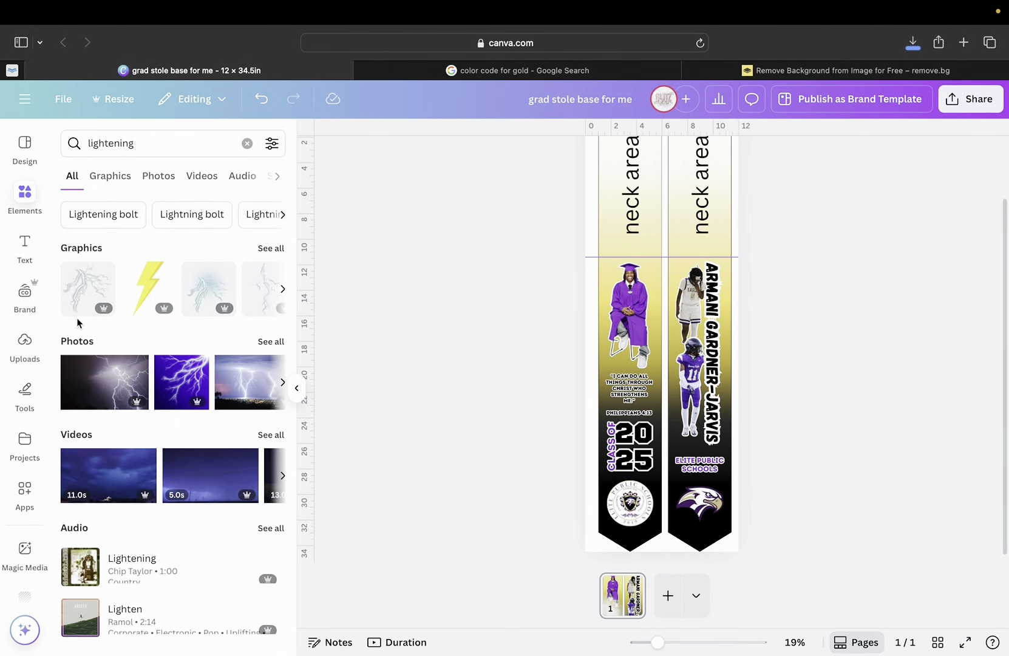
pyautogui.click(272, 249)
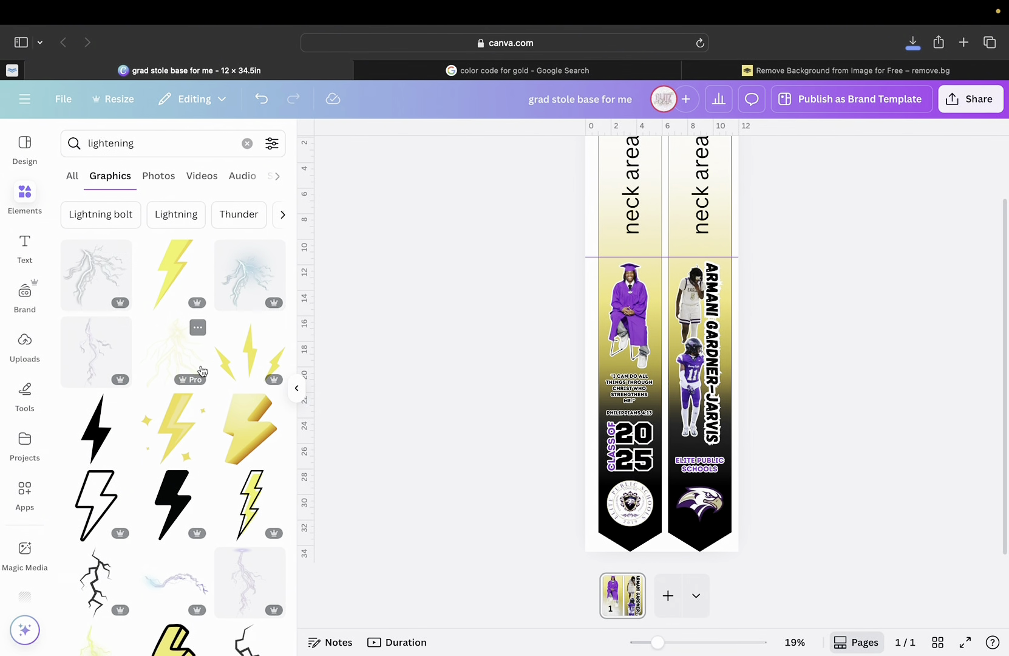
pyautogui.scroll(-10, 133, 499)
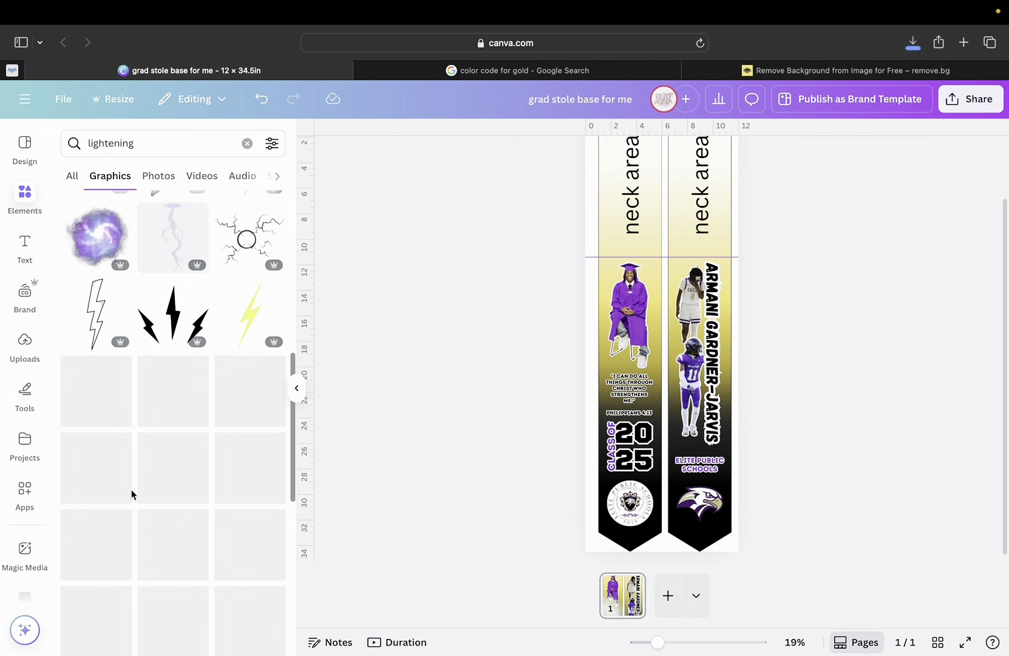
pyautogui.scroll(-3, 132, 501)
pyautogui.scroll(-5, 133, 504)
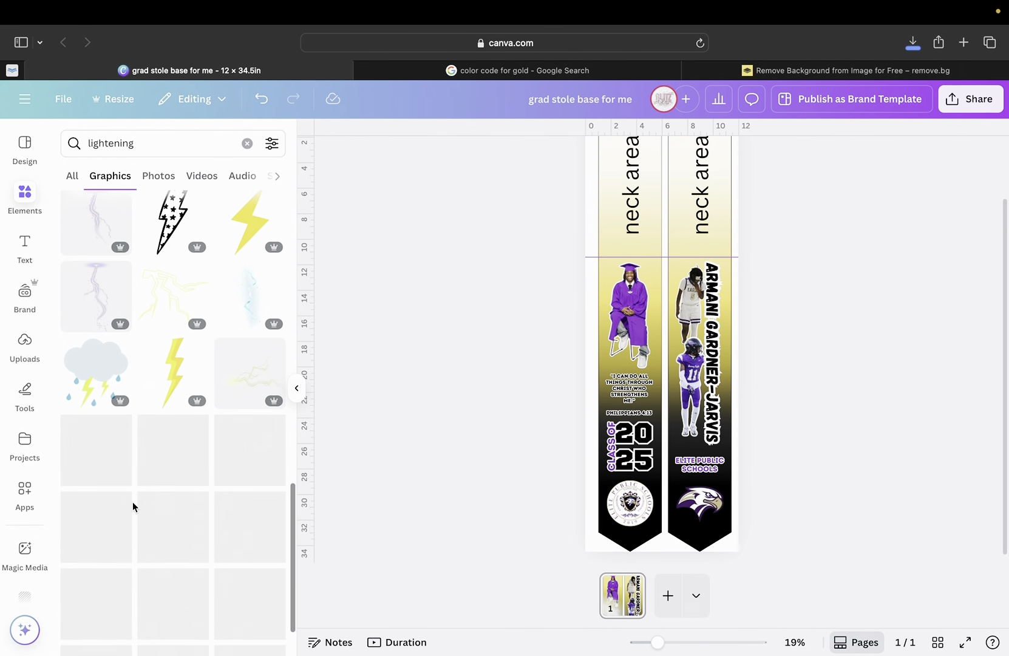
pyautogui.scroll(-12, 153, 455)
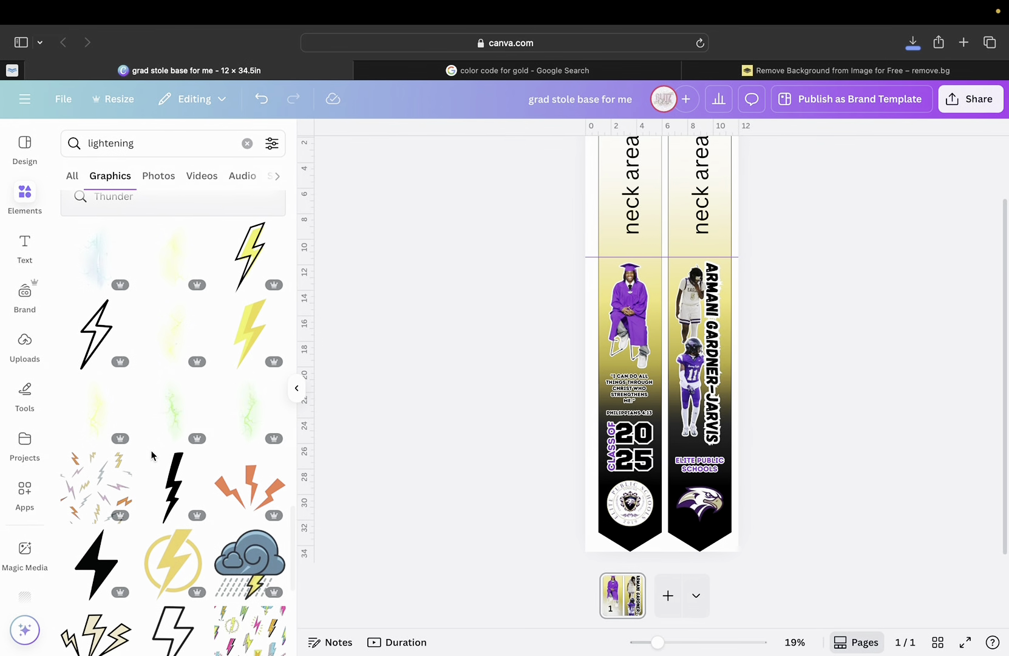
pyautogui.scroll(5, 151, 455)
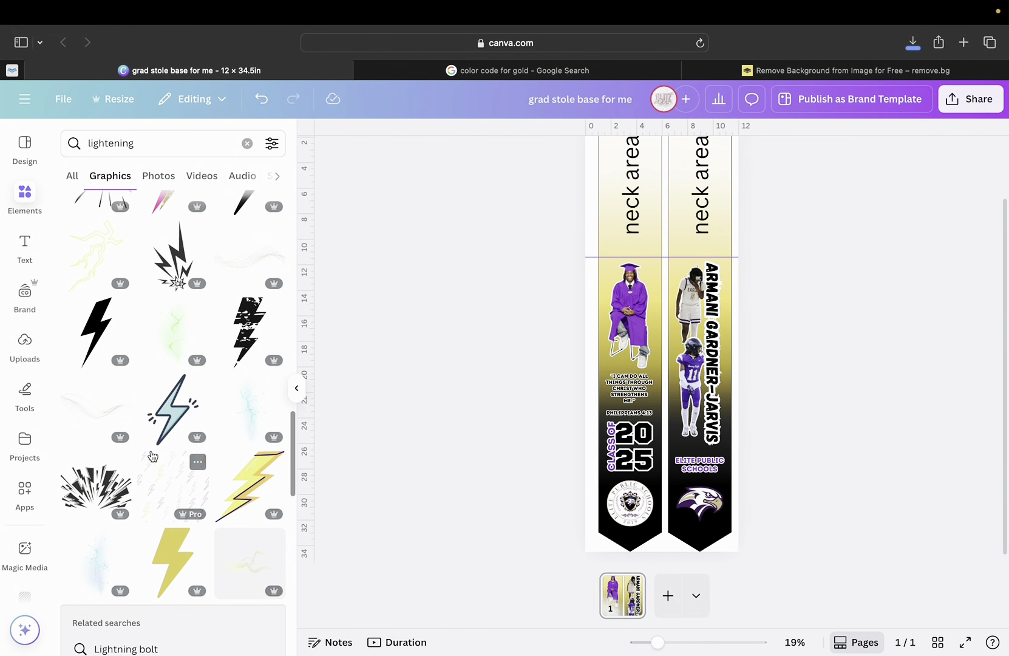
pyautogui.scroll(-5, 152, 455)
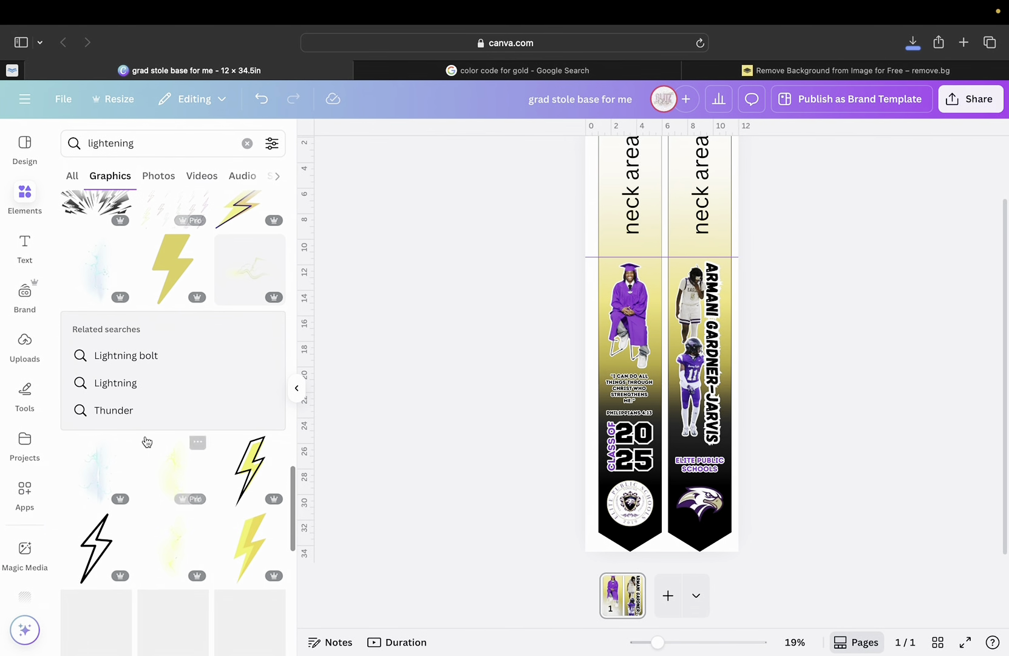
# Switch to the Thunder results and add the blue lightning-burst graphic to the stole.
pyautogui.click(128, 413)
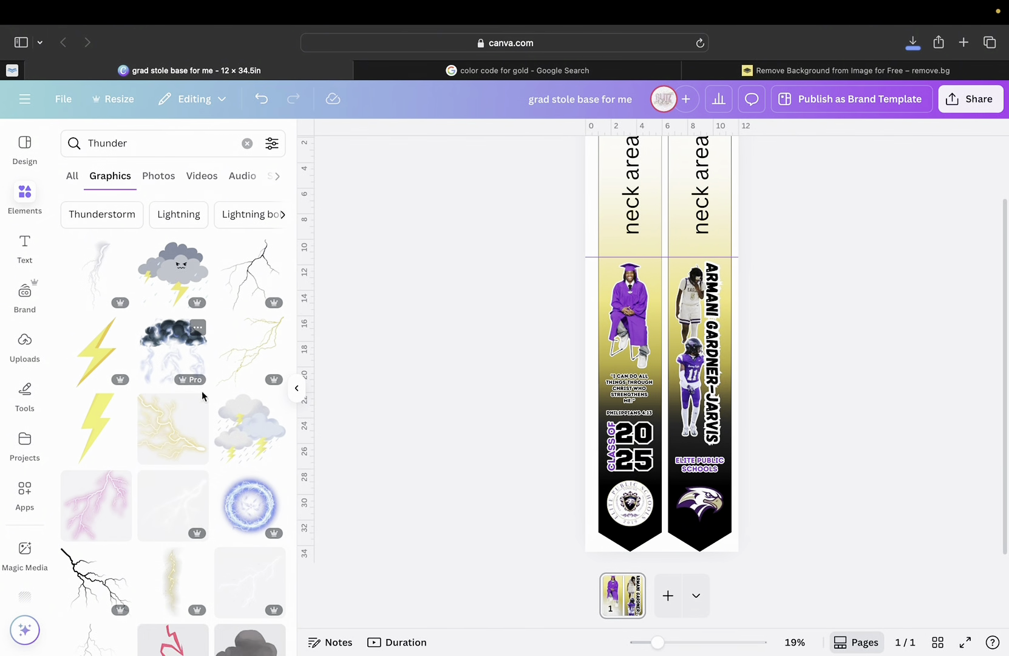
pyautogui.scroll(-5, 205, 430)
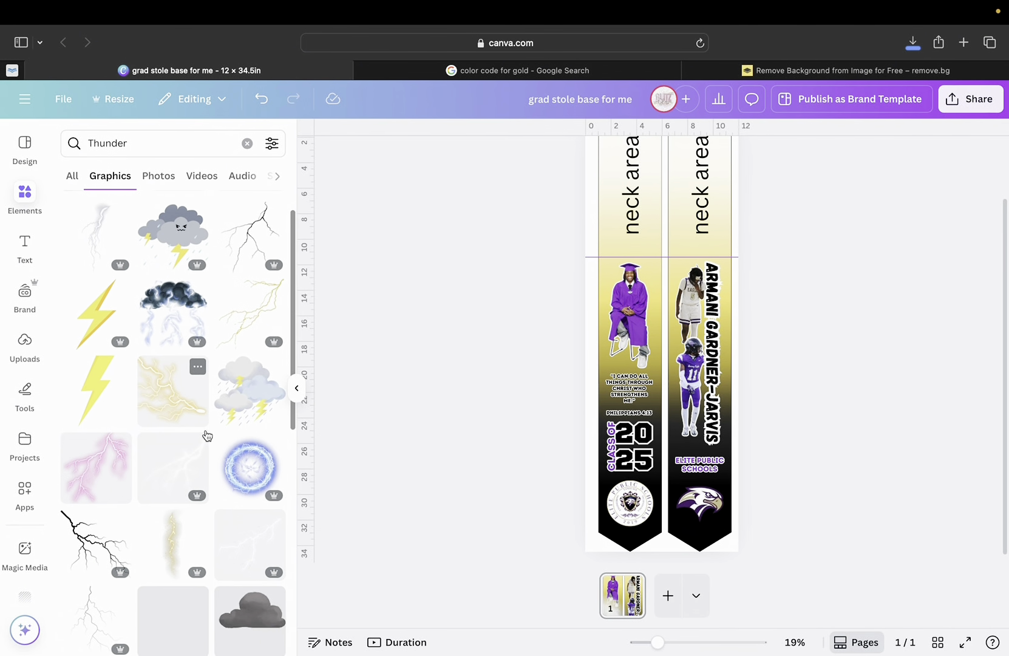
pyautogui.scroll(-3, 205, 430)
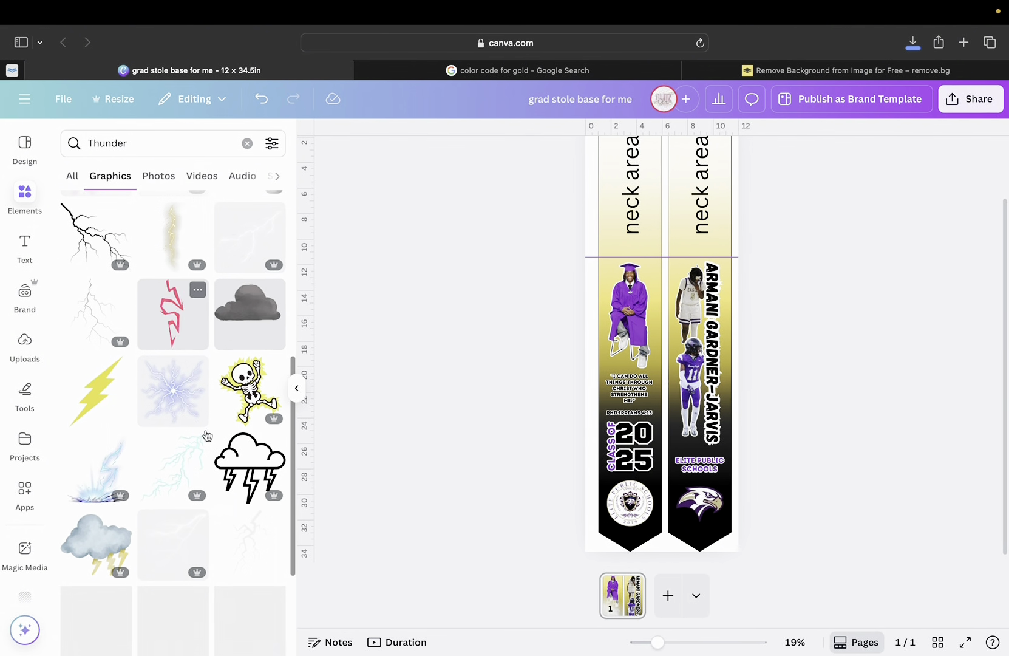
pyautogui.click(184, 403)
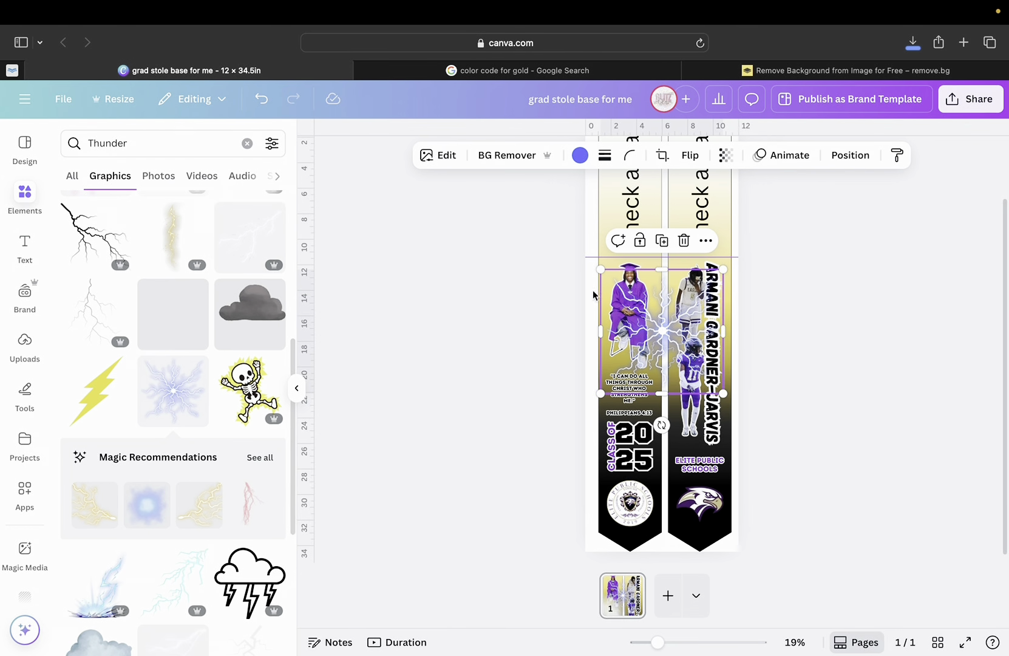
# Tilt the lightning burst about 45 degrees, try purple, white and black, then delete it.
pyautogui.moveTo(671, 334); pyautogui.dragTo(655, 331)
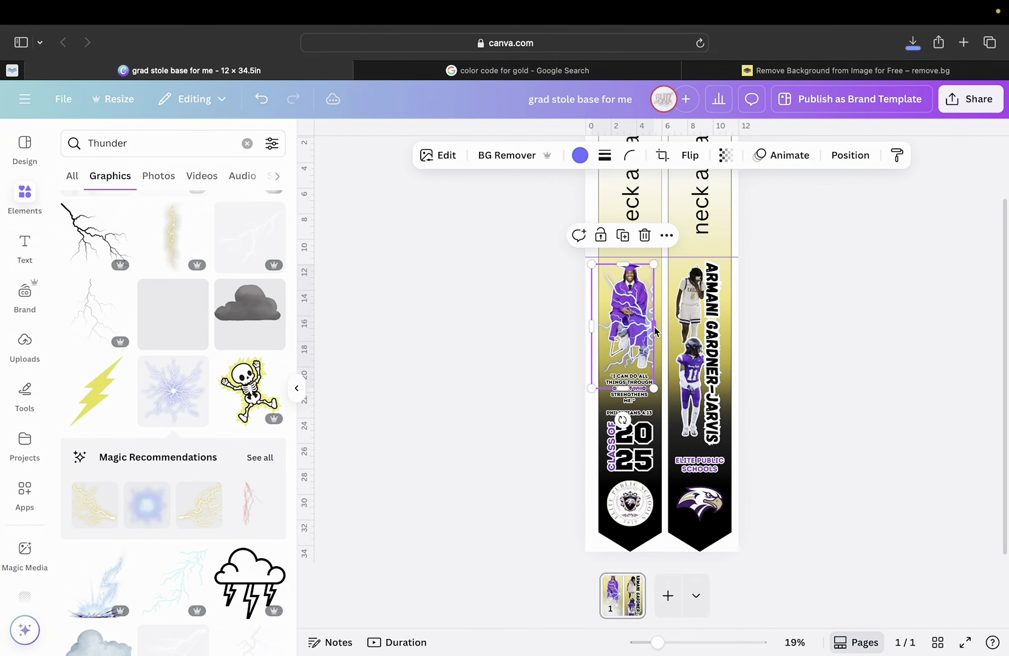
pyautogui.moveTo(622, 419); pyautogui.dragTo(576, 328)
pyautogui.click(580, 155)
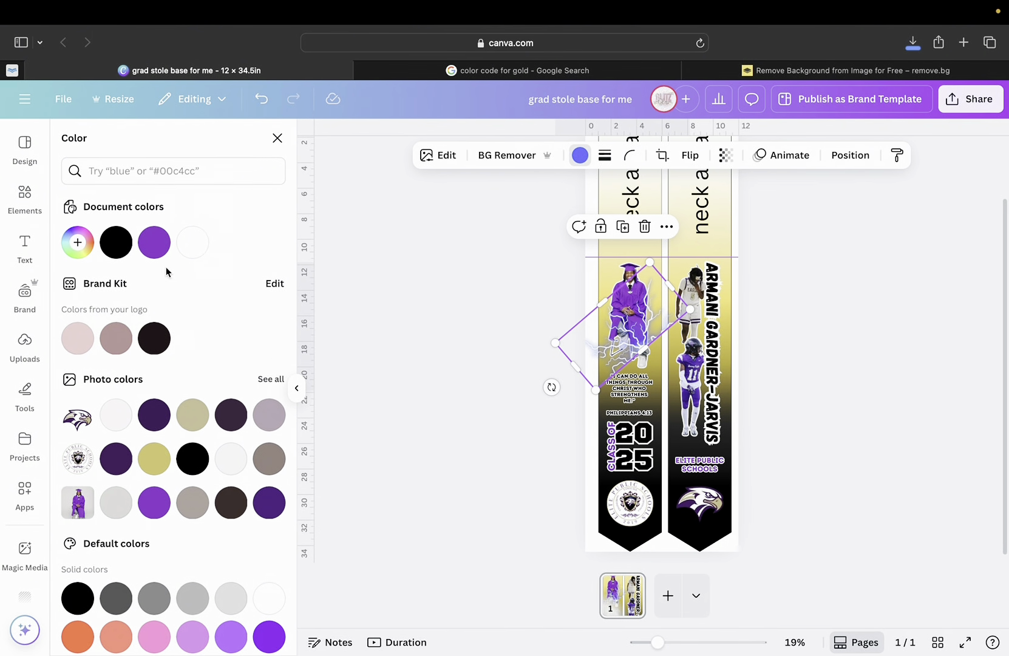
pyautogui.click(159, 242)
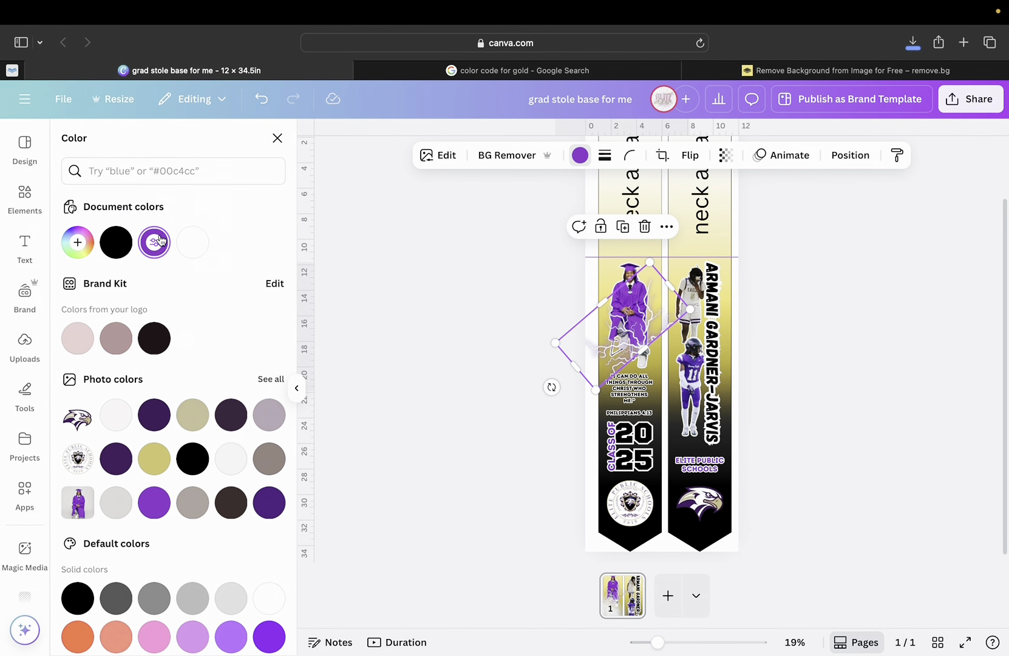
pyautogui.click(191, 242)
pyautogui.click(122, 243)
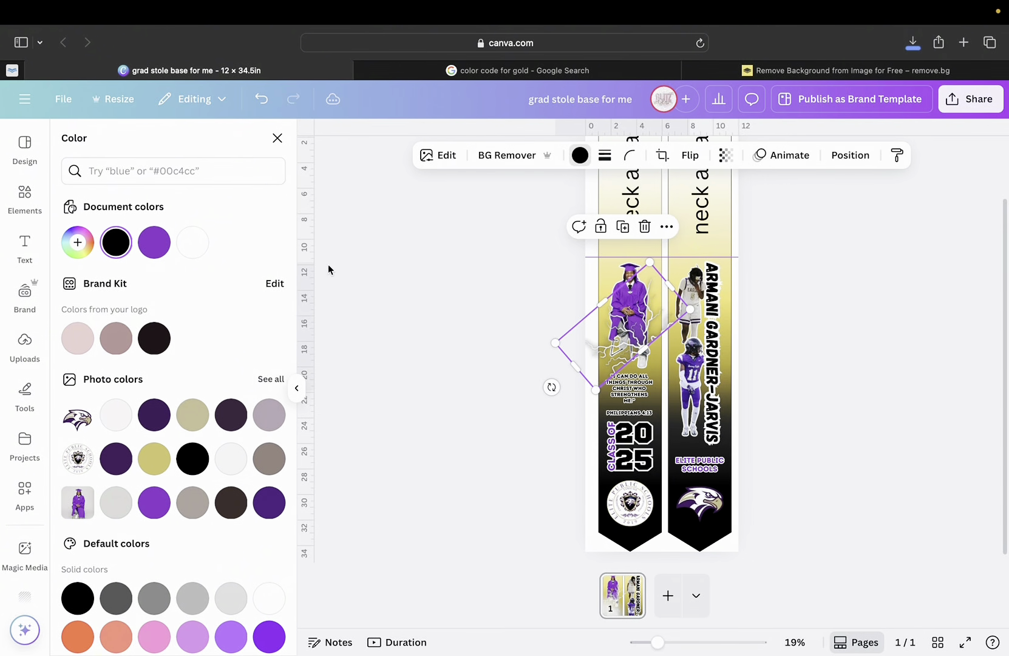
pyautogui.press('BackSpace')
# Search 'stars', show star graphics, drag a trial star onto the stole and undo it.
pyautogui.click(247, 144)
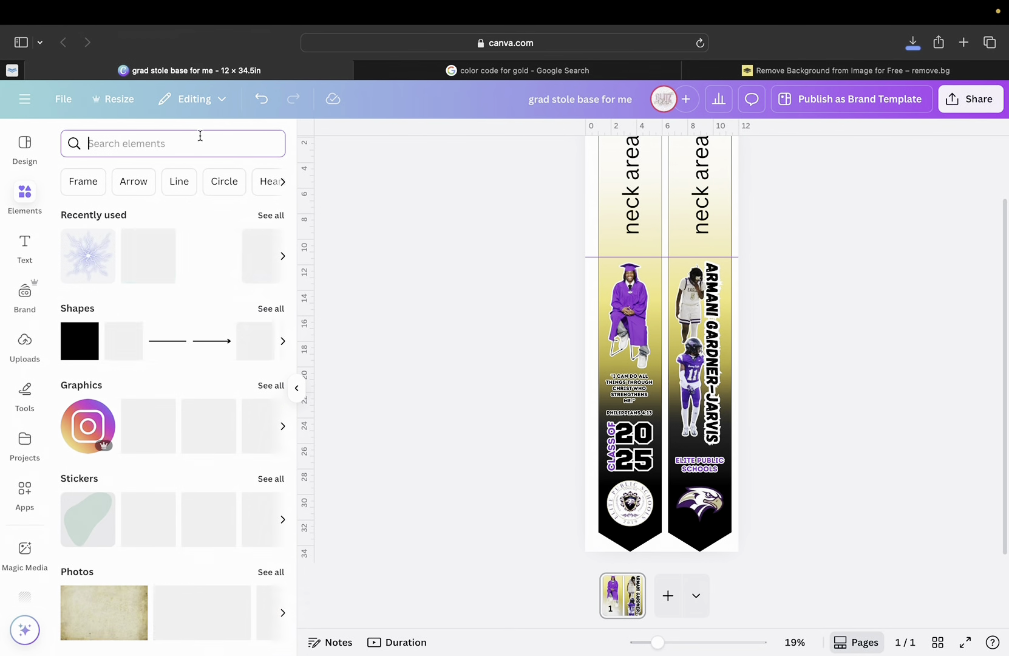
pyautogui.write('stars')
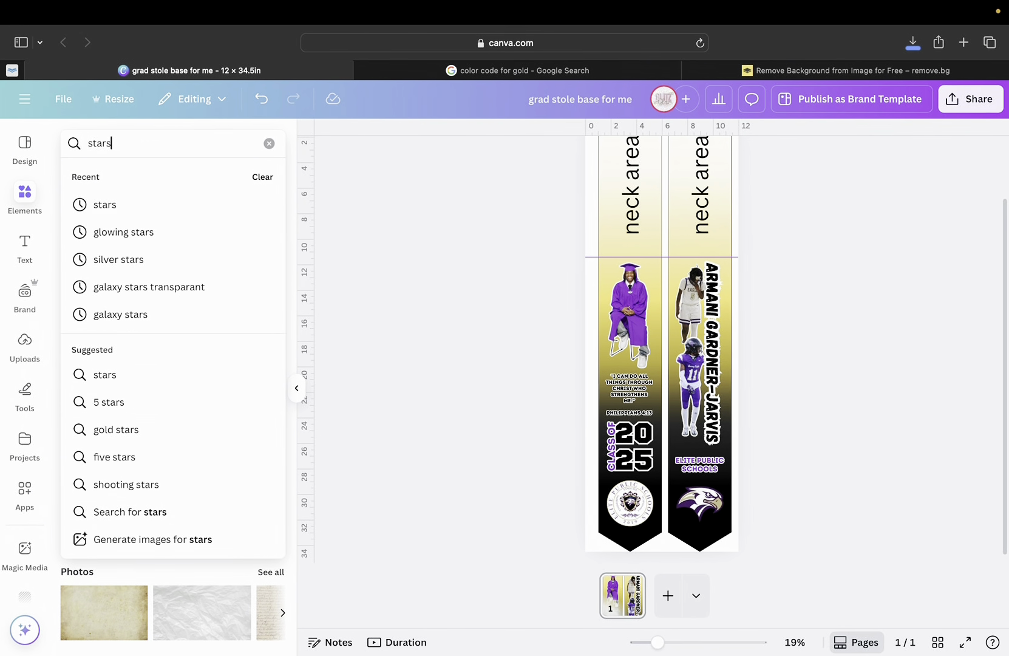
pyautogui.press('Return')
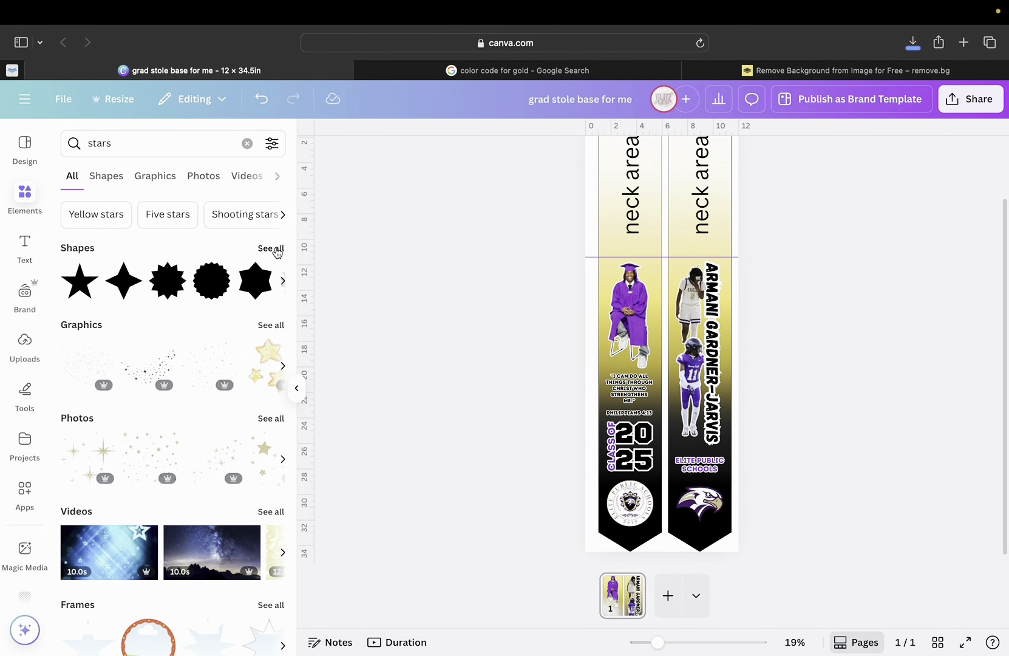
pyautogui.click(270, 327)
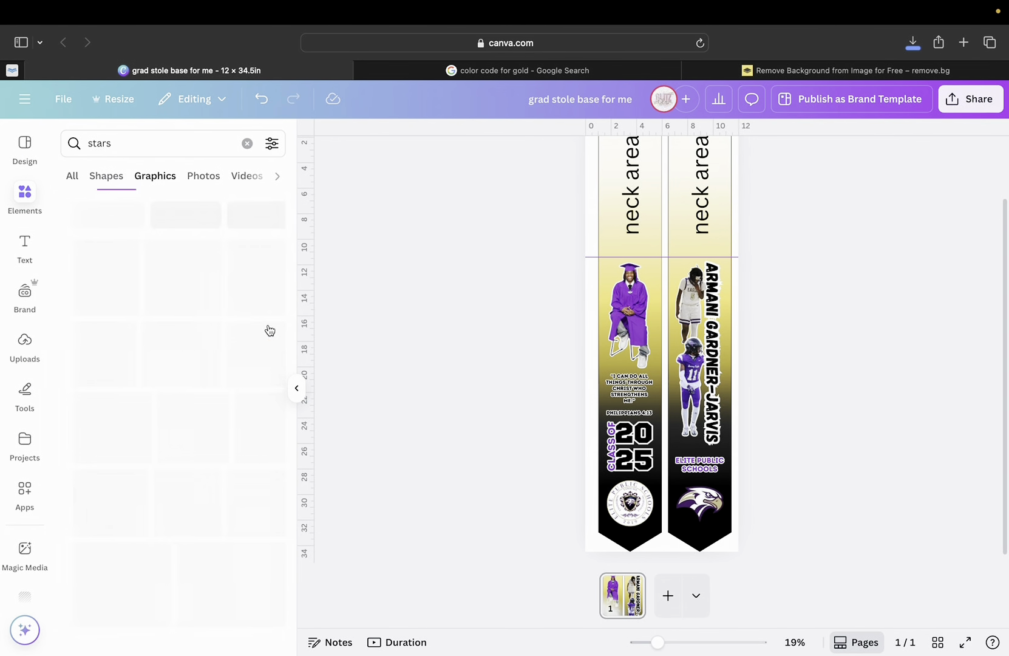
pyautogui.scroll(-2, 228, 404)
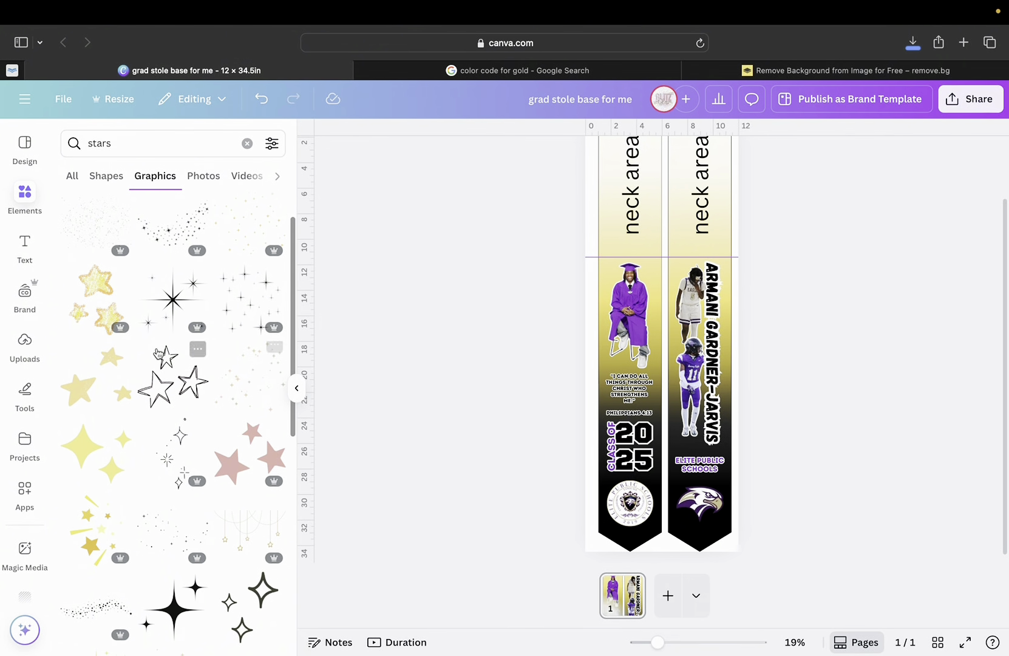
pyautogui.moveTo(164, 377); pyautogui.dragTo(651, 330)
pyautogui.hotkey('ctrl', 'z')
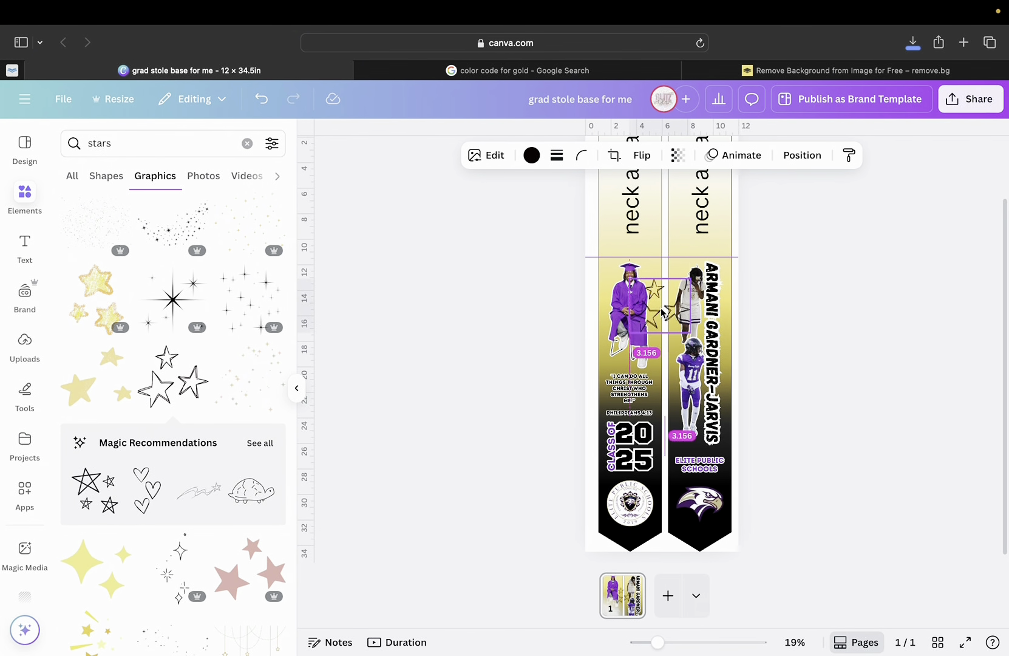
pyautogui.click(458, 316)
pyautogui.scroll(-3, 198, 529)
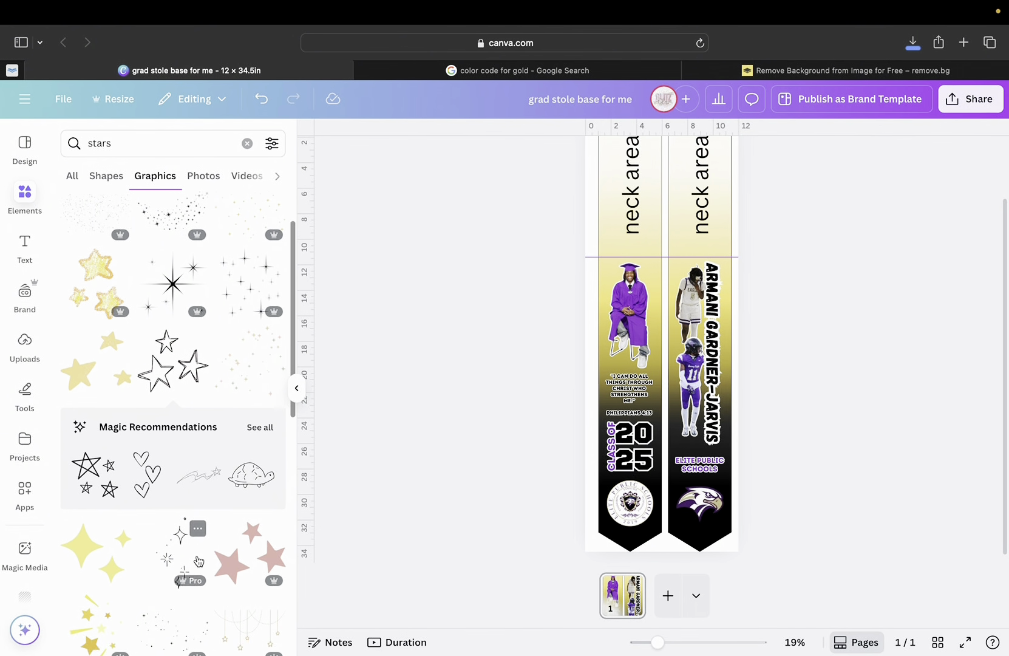
pyautogui.scroll(5, 199, 558)
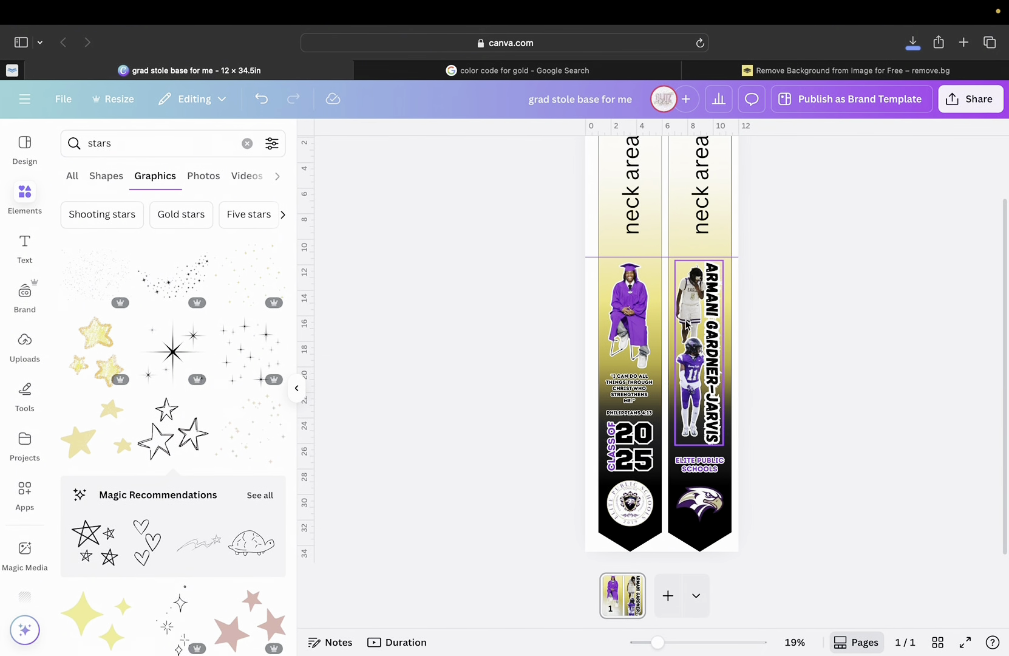
# Search Elements for 'basketball' and add a basketball graphic to the stole.
pyautogui.moveTo(661, 643); pyautogui.dragTo(687, 626)
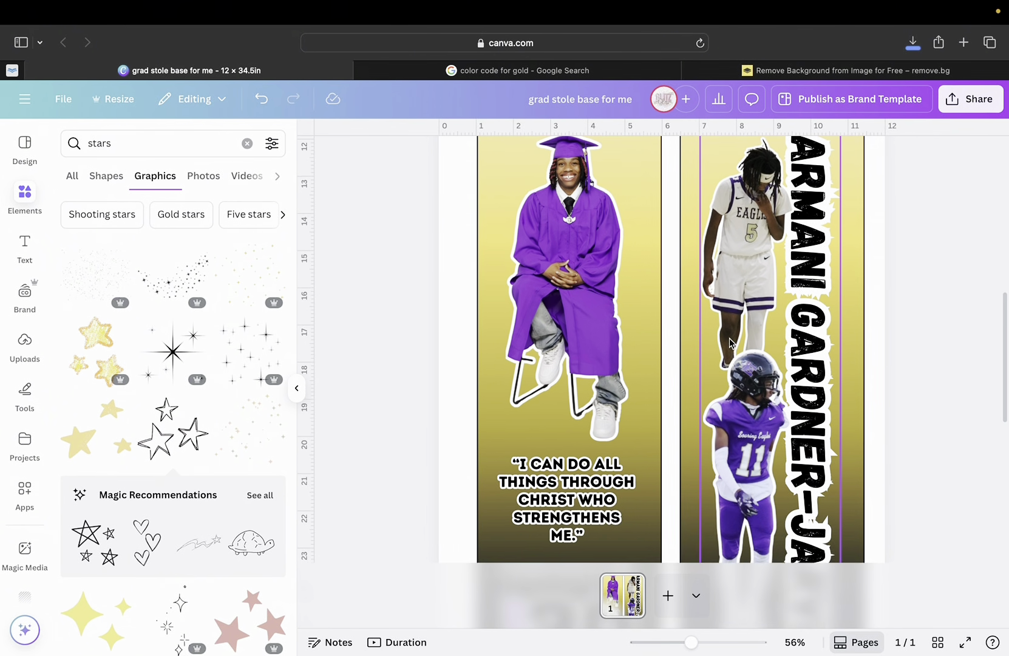
pyautogui.scroll(-5, 730, 337)
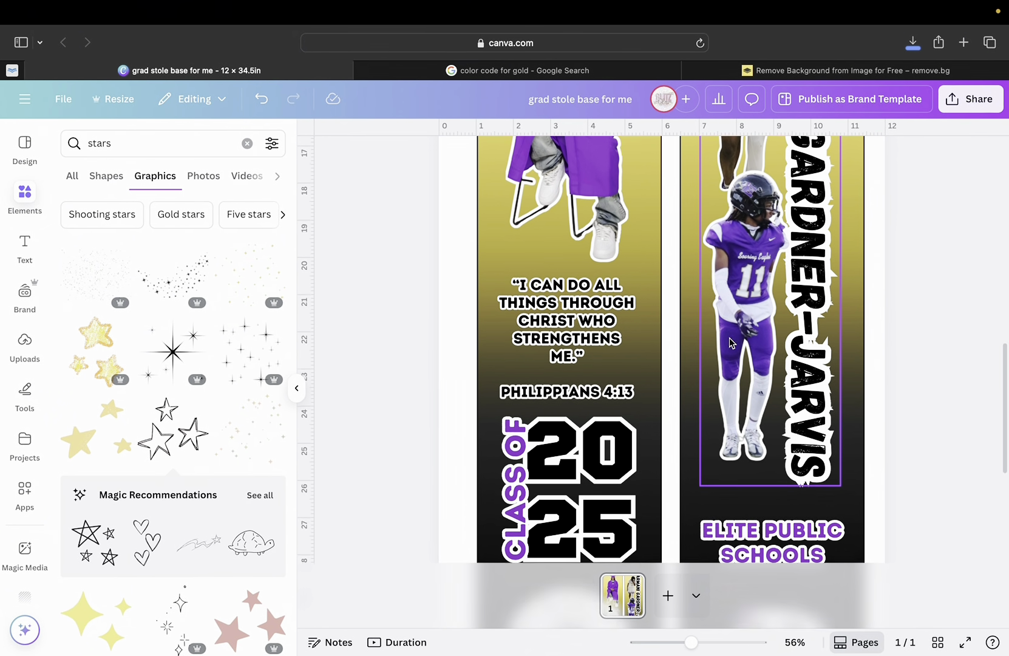
pyautogui.scroll(-2, 729, 343)
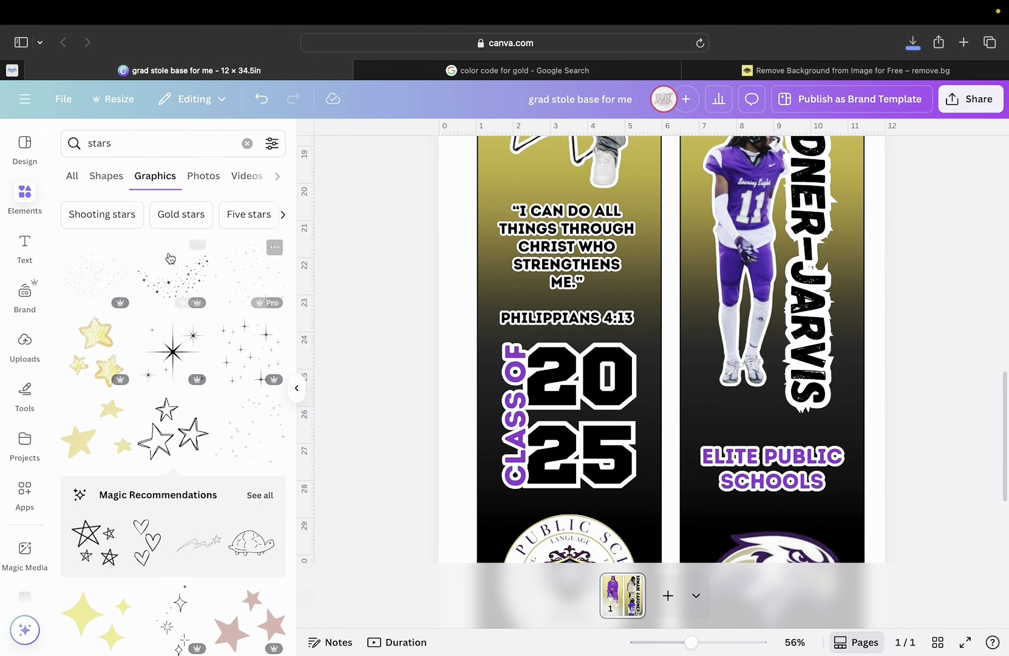
pyautogui.click(132, 146)
pyautogui.write('bas')
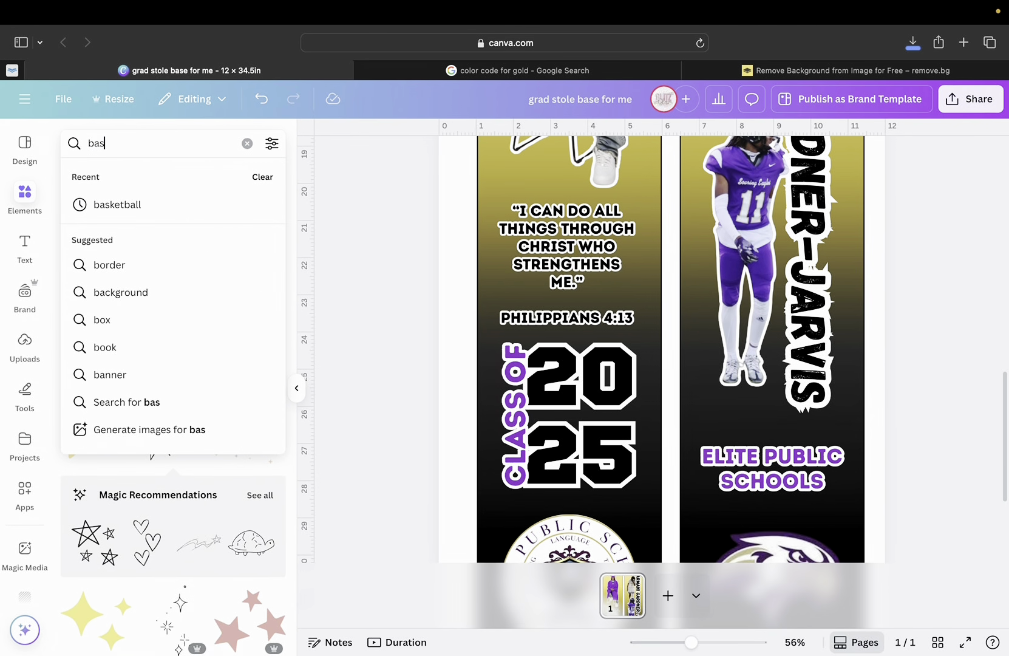
pyautogui.write('ketball')
pyautogui.press('Return')
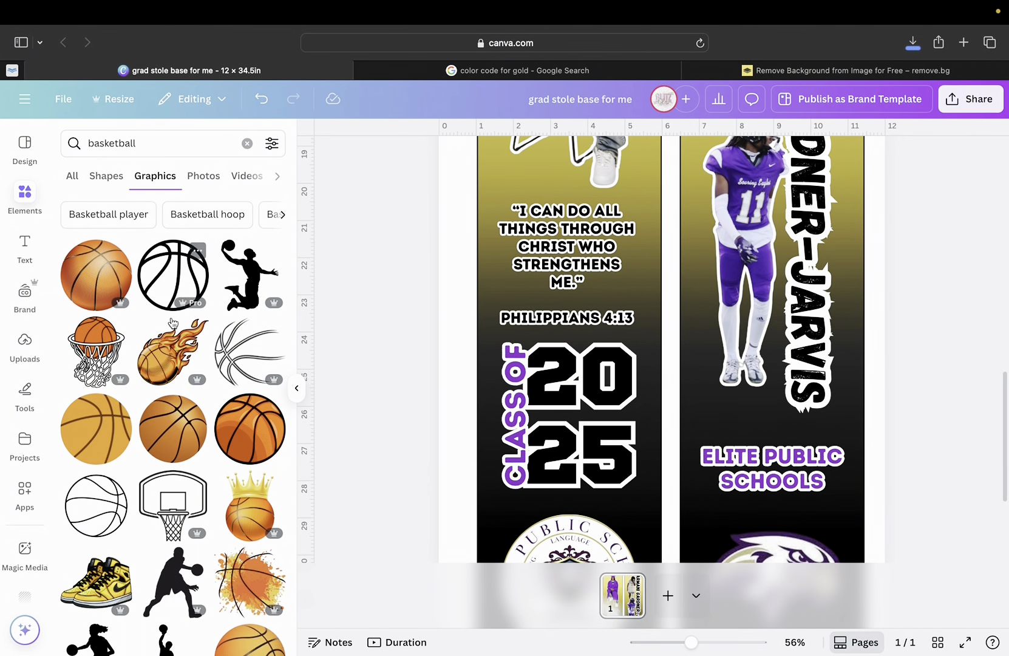
pyautogui.scroll(-1, 172, 322)
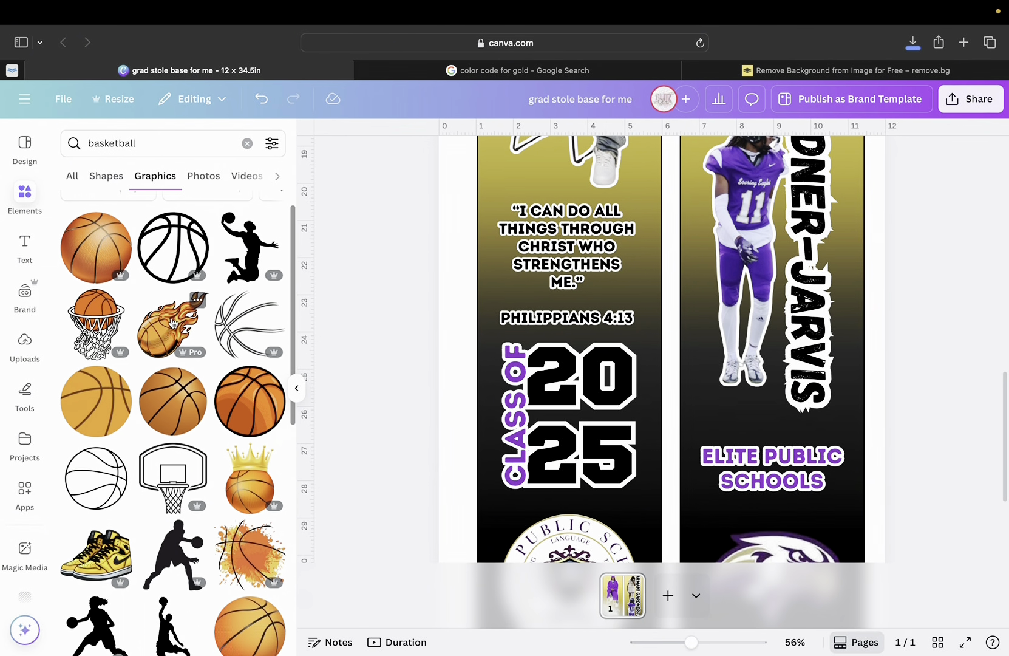
pyautogui.click(176, 416)
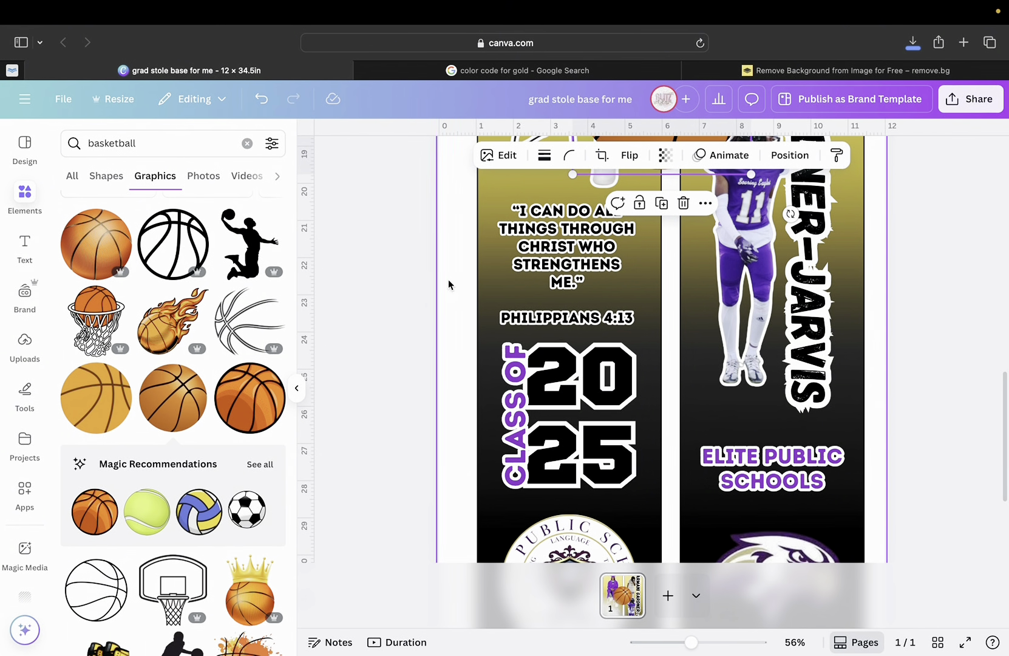
# Drag the basketball onto the CLASS OF 2025 block and bring it one layer forward.
pyautogui.scroll(2, 652, 217)
pyautogui.moveTo(652, 217); pyautogui.dragTo(676, 507)
pyautogui.scroll(-3, 676, 506)
pyautogui.scroll(-1, 675, 510)
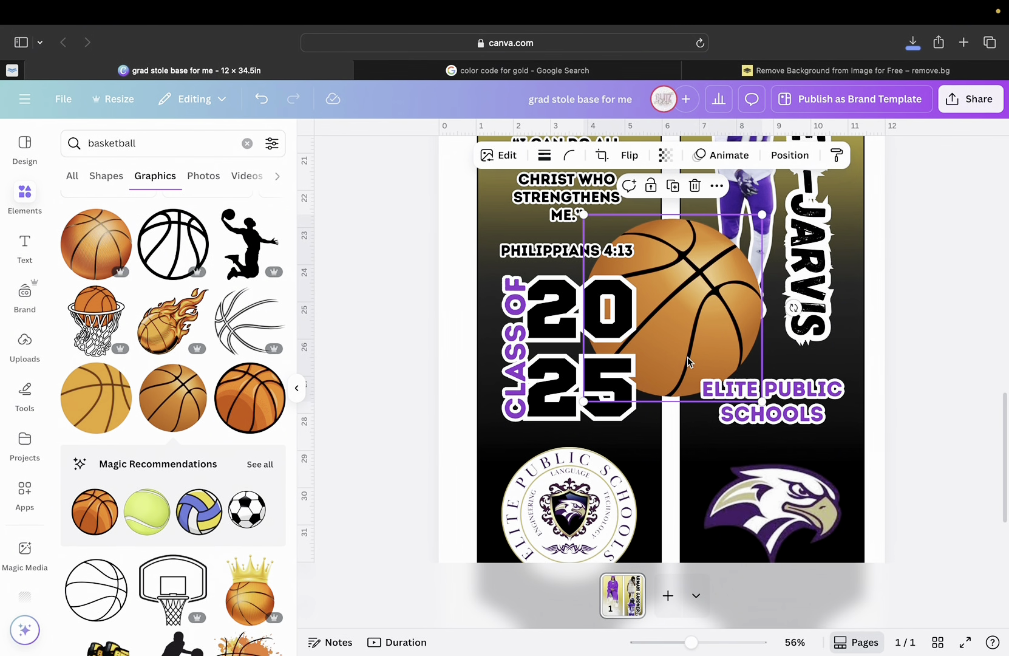
pyautogui.moveTo(688, 357); pyautogui.dragTo(727, 380)
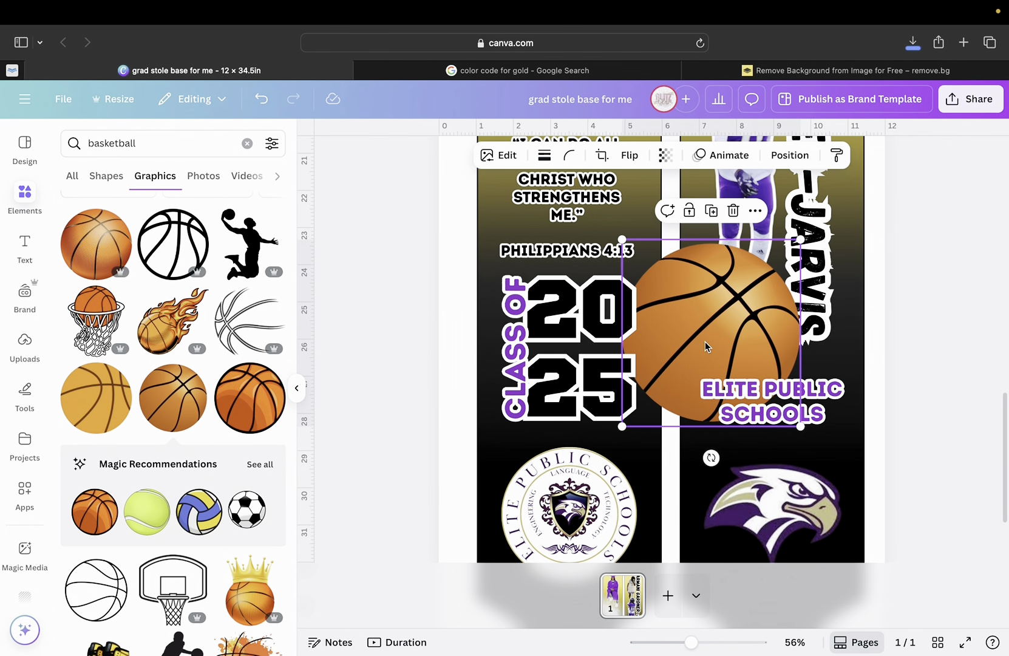
pyautogui.click(785, 159)
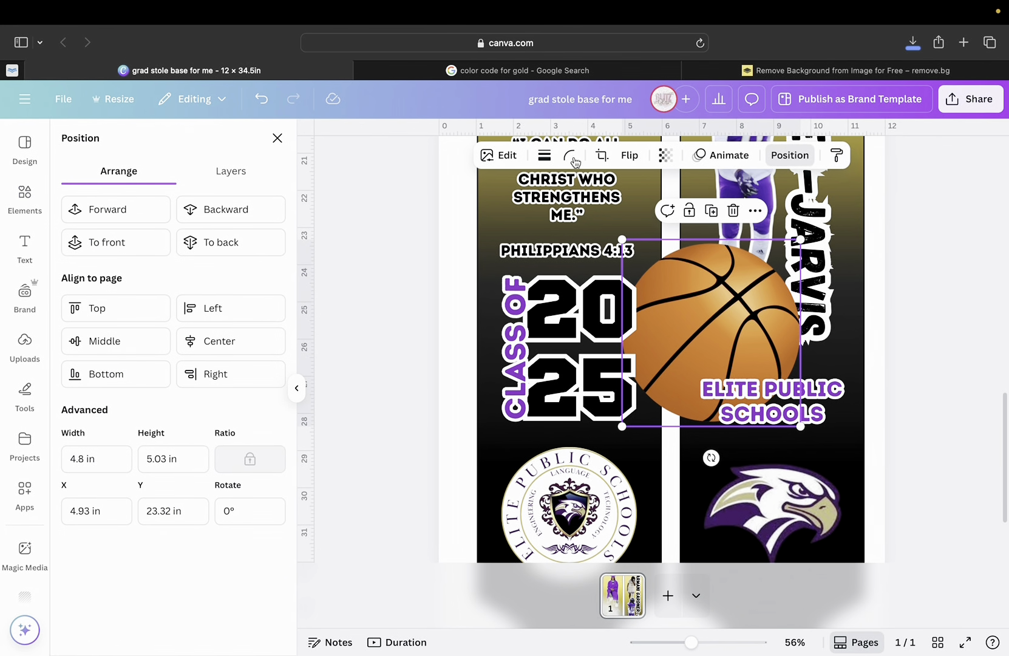
pyautogui.click(99, 211)
# Resize the basketball to about 2.12 in wide and set it over the 0 of 2025.
pyautogui.moveTo(725, 340); pyautogui.dragTo(640, 355)
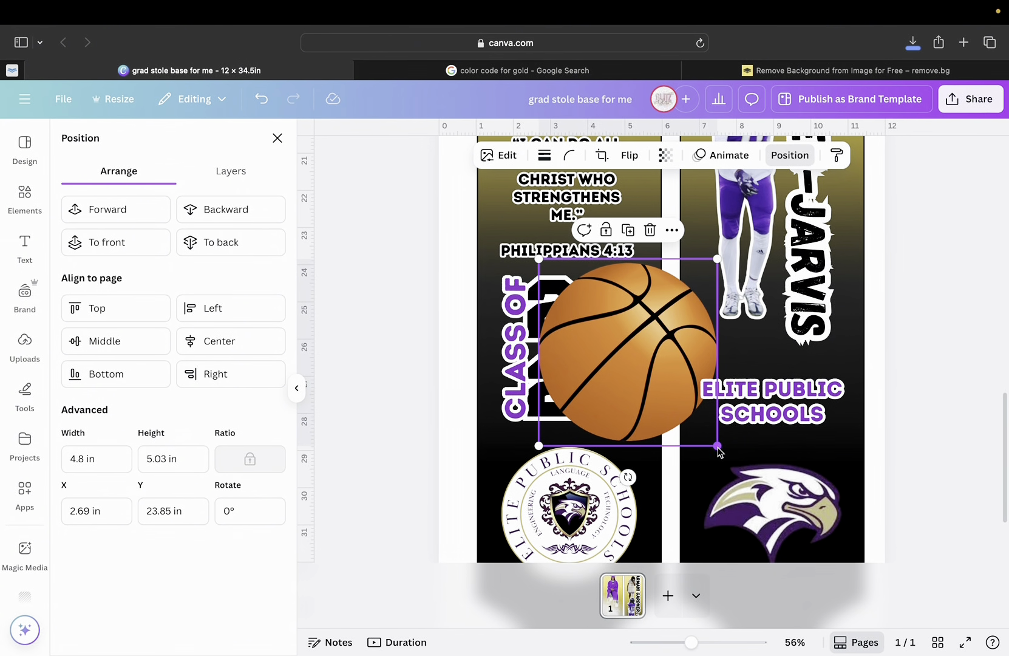
pyautogui.moveTo(719, 448); pyautogui.dragTo(612, 314)
pyautogui.moveTo(649, 349); pyautogui.dragTo(651, 353)
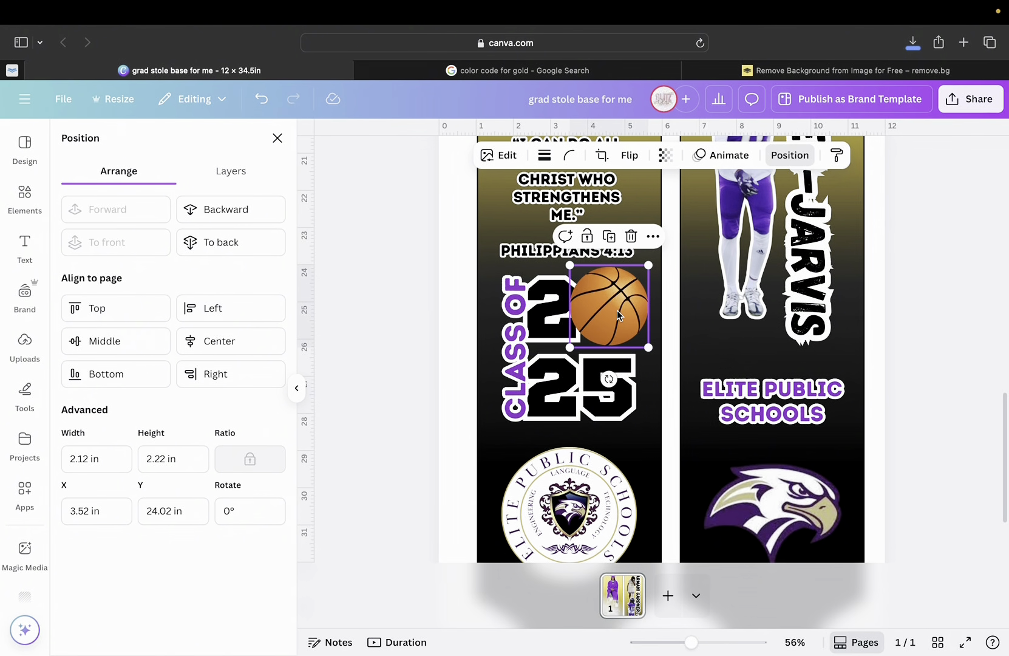
pyautogui.moveTo(616, 310); pyautogui.dragTo(615, 314)
pyautogui.click(796, 292)
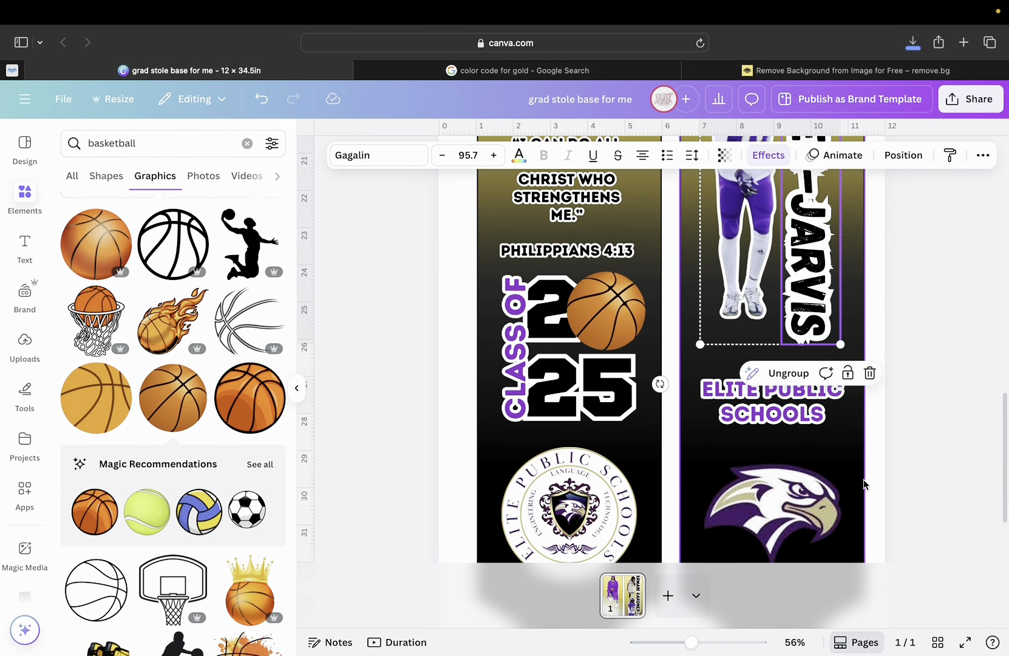
pyautogui.click(864, 480)
pyautogui.scroll(8, 720, 281)
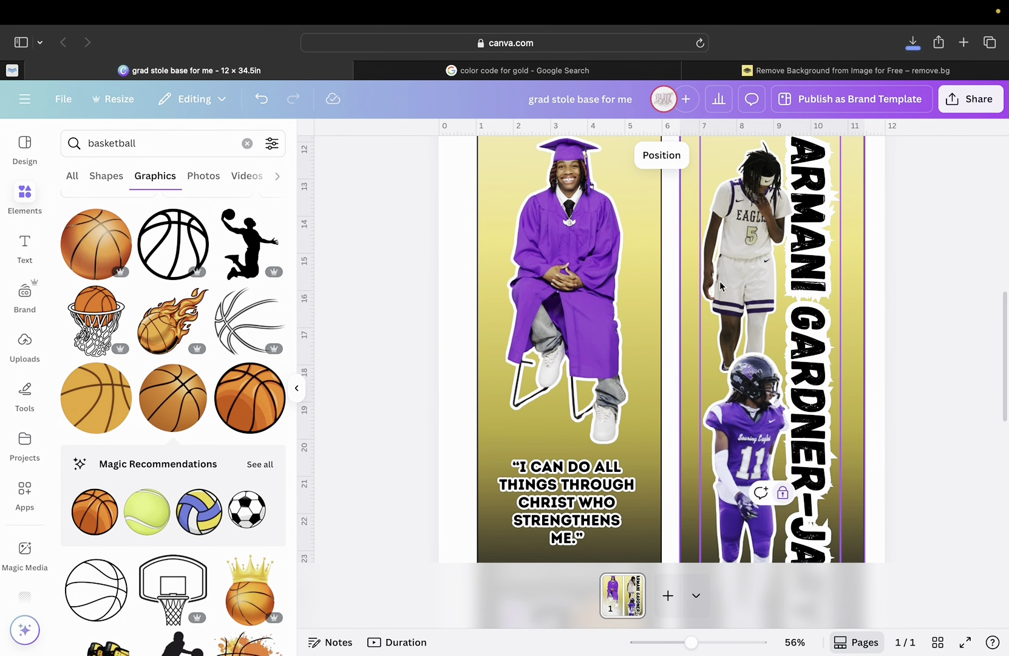
pyautogui.scroll(-3, 739, 317)
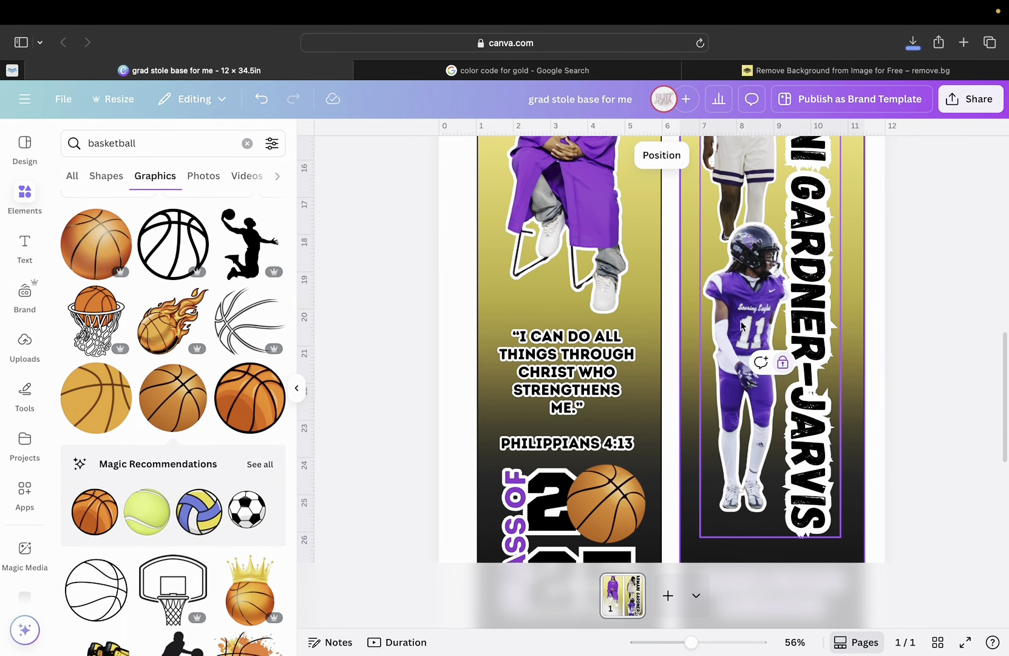
pyautogui.scroll(-2, 741, 325)
pyautogui.scroll(5, 739, 322)
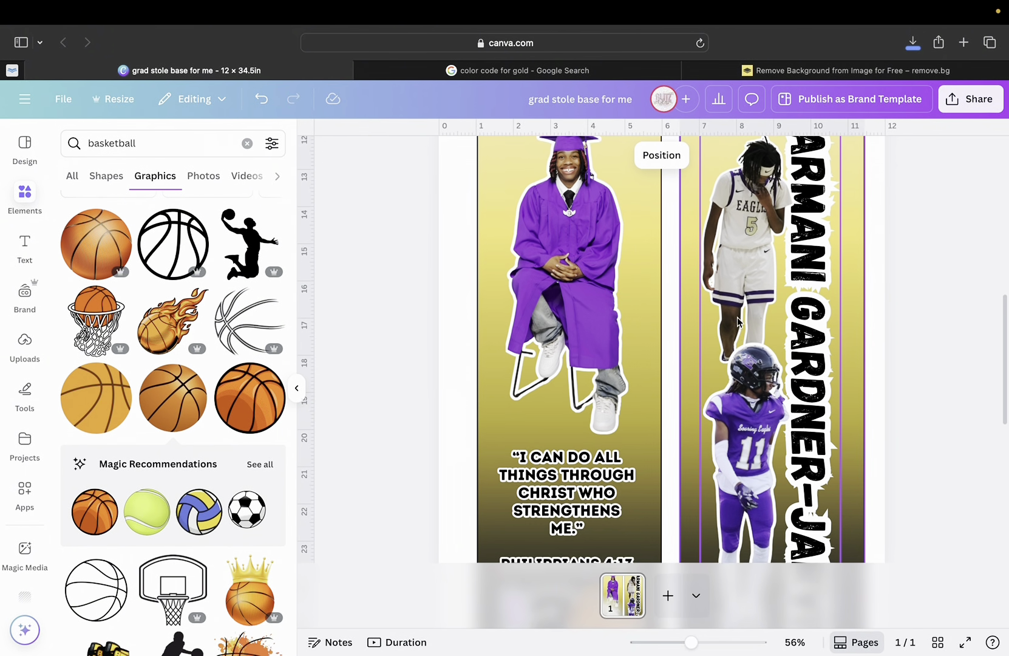
pyautogui.scroll(-6, 738, 320)
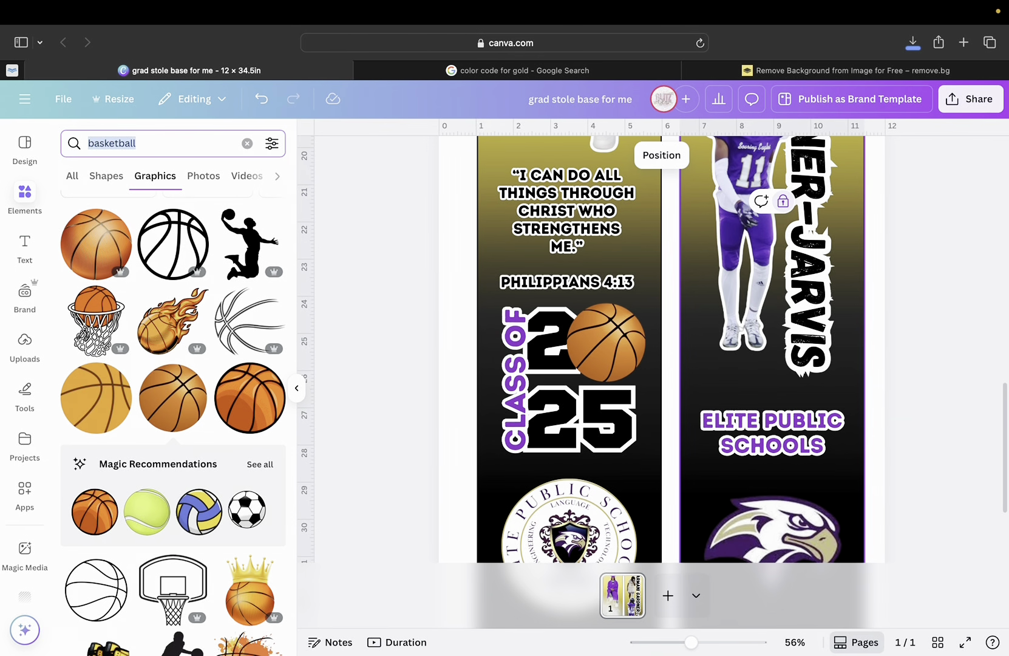
# Add a football graphic from a 'football' search and move the basketball beside the football player photo.
pyautogui.write('football')
pyautogui.press('Return')
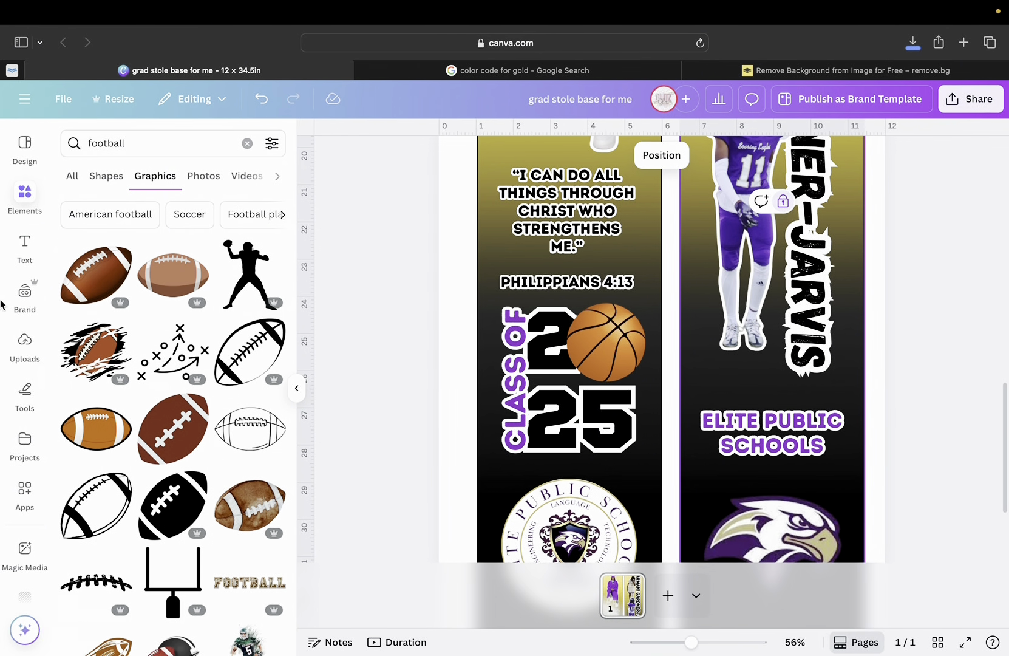
pyautogui.click(80, 285)
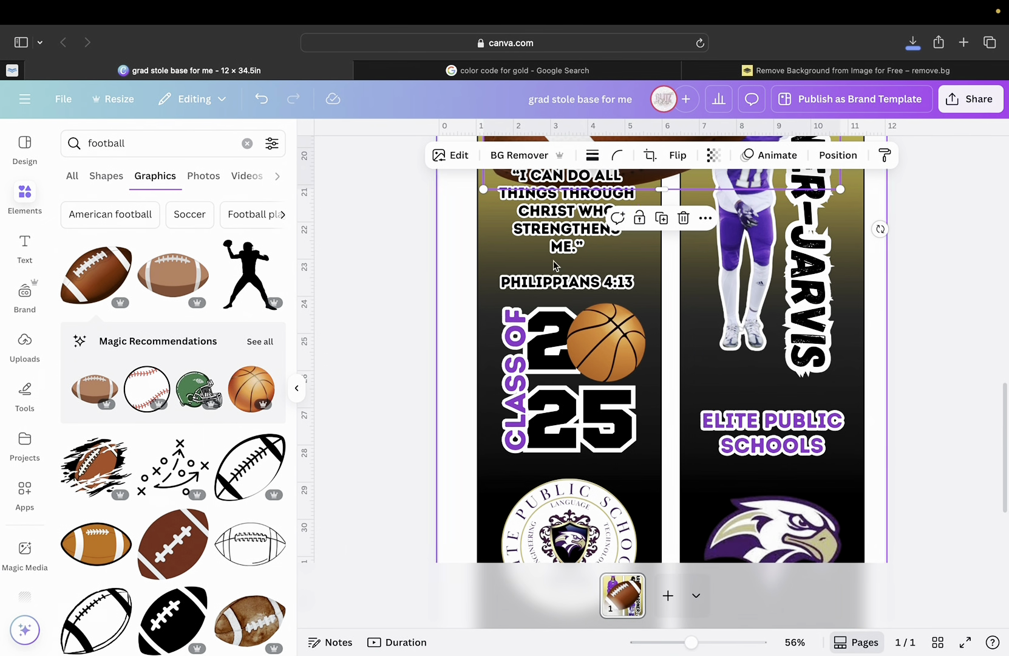
pyautogui.moveTo(629, 209); pyautogui.dragTo(746, 510)
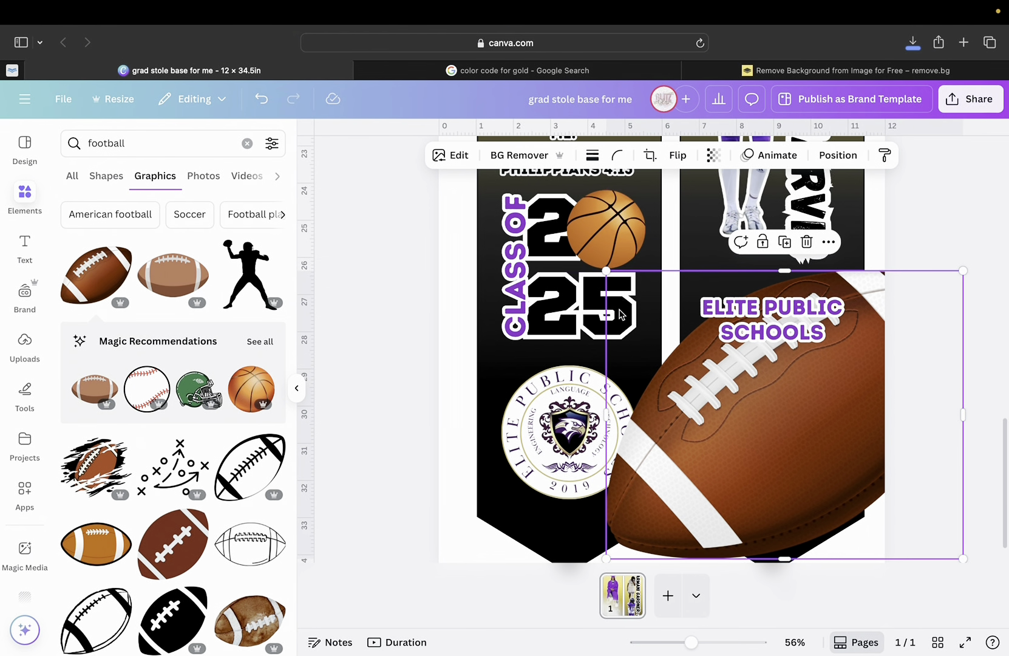
pyautogui.click(593, 233)
pyautogui.moveTo(594, 232); pyautogui.dragTo(751, 210)
# Shrink the football, tilt it about -13°, and place it on the 2025 digits.
pyautogui.click(784, 423)
pyautogui.moveTo(783, 423); pyautogui.dragTo(651, 311)
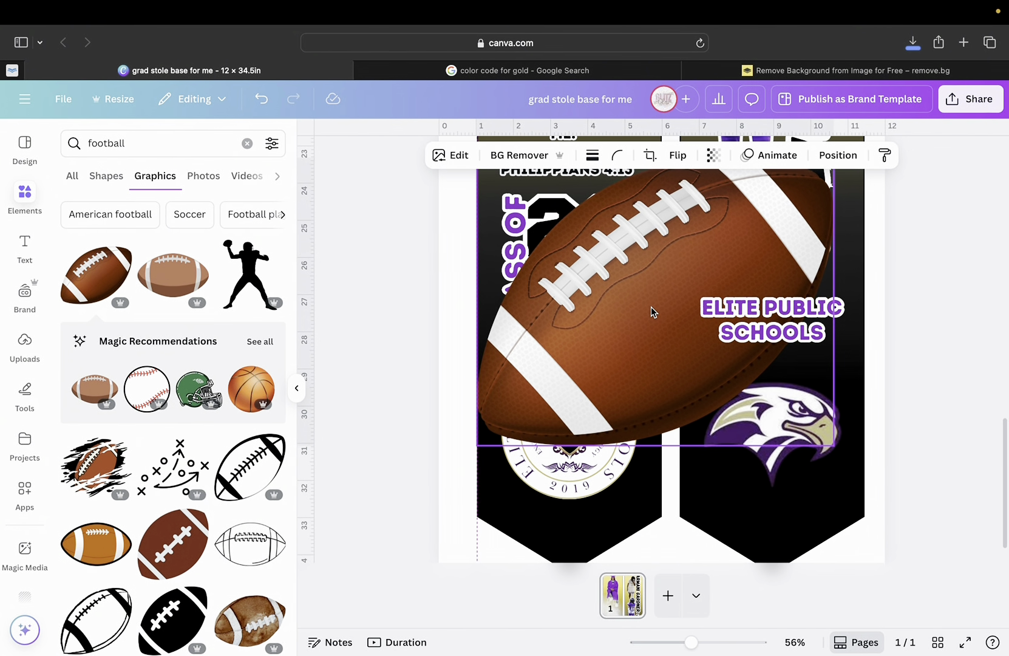
pyautogui.moveTo(834, 447); pyautogui.dragTo(580, 237)
pyautogui.moveTo(526, 213); pyautogui.dragTo(601, 238)
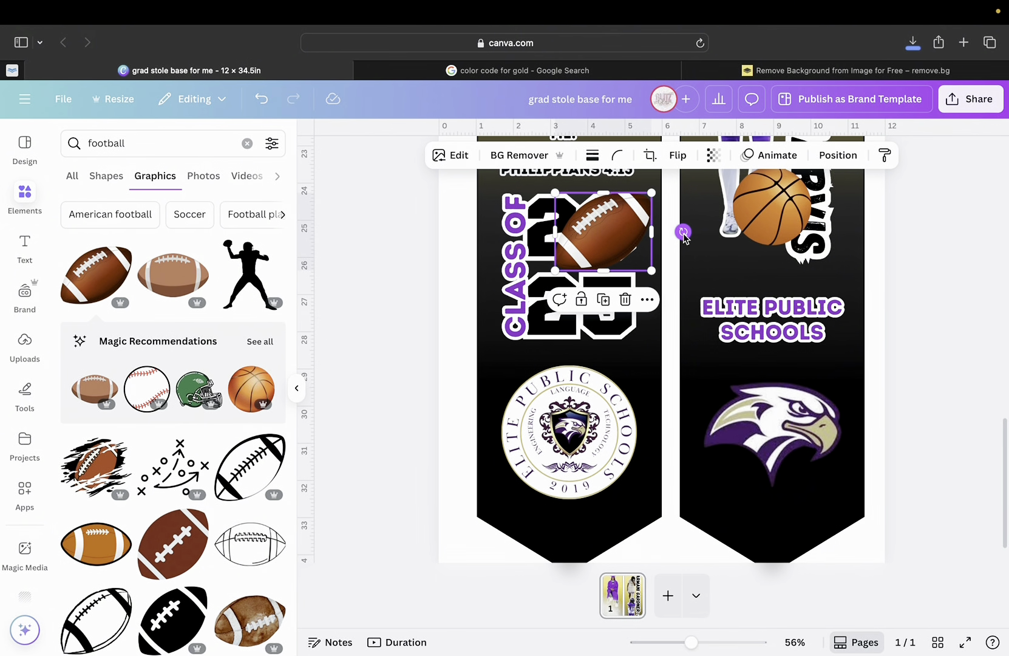
pyautogui.moveTo(683, 232)
pyautogui.mouseDown()
pyautogui.moveTo(674, 200)
pyautogui.moveTo(680, 218)
pyautogui.mouseUp()
pyautogui.moveTo(606, 212); pyautogui.dragTo(617, 211)
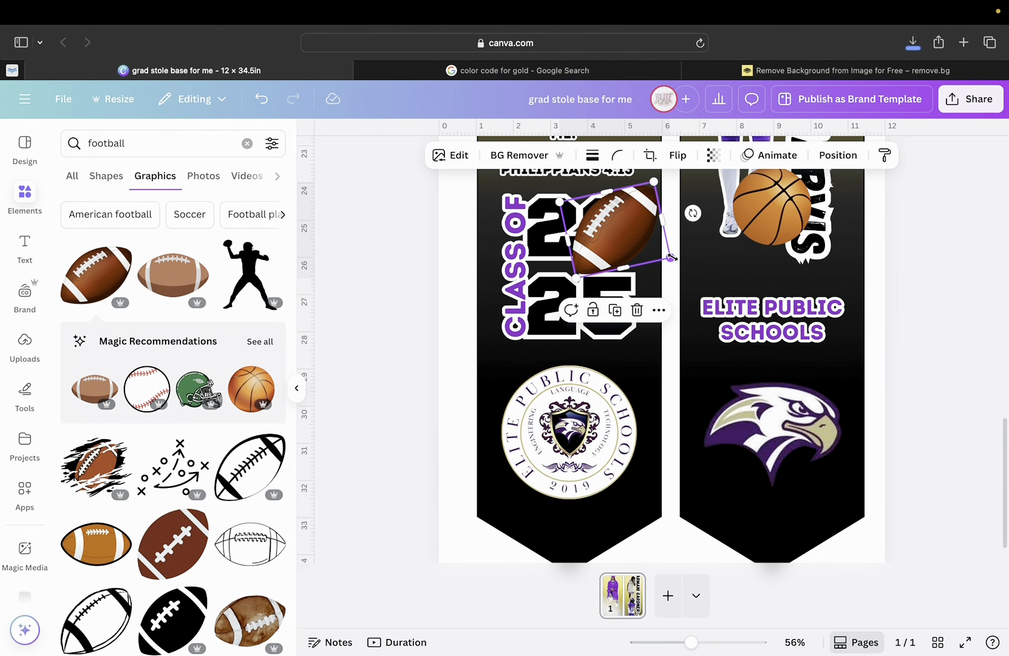
pyautogui.moveTo(672, 257); pyautogui.dragTo(612, 227)
pyautogui.scroll(10, 656, 237)
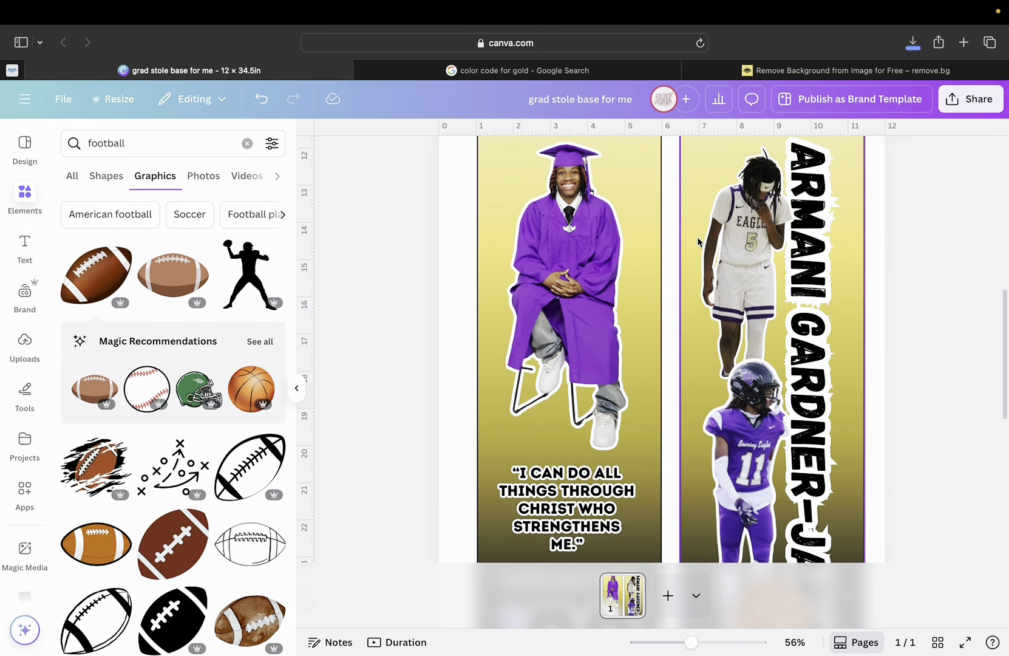
# Move the basketball back onto the '20' and shrink it to fit between the 2 and 25.
pyautogui.scroll(-5, 699, 241)
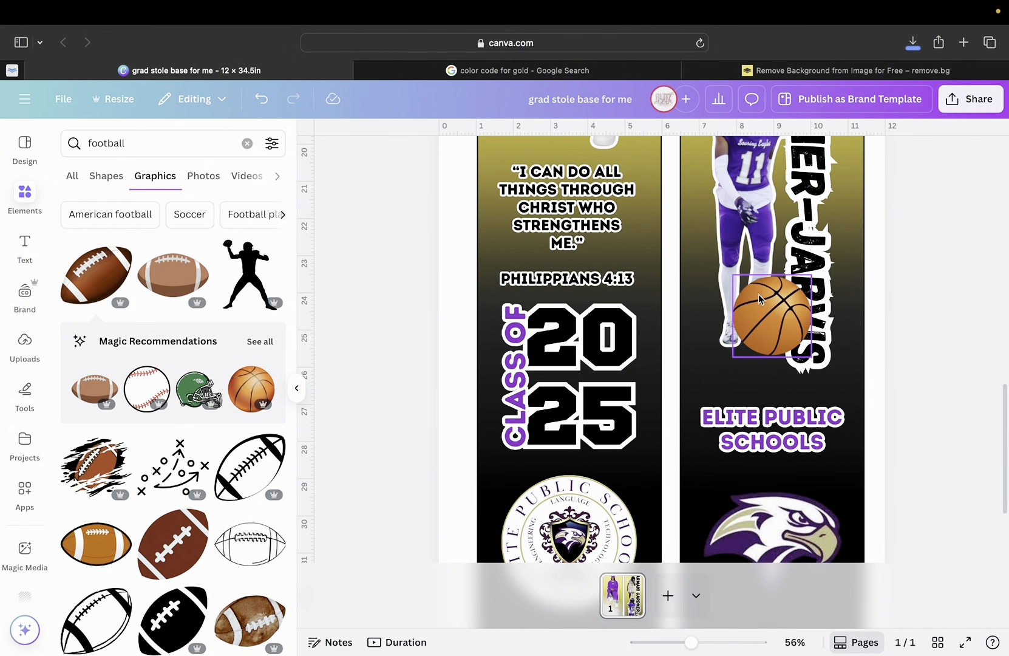
pyautogui.moveTo(768, 315); pyautogui.dragTo(599, 325)
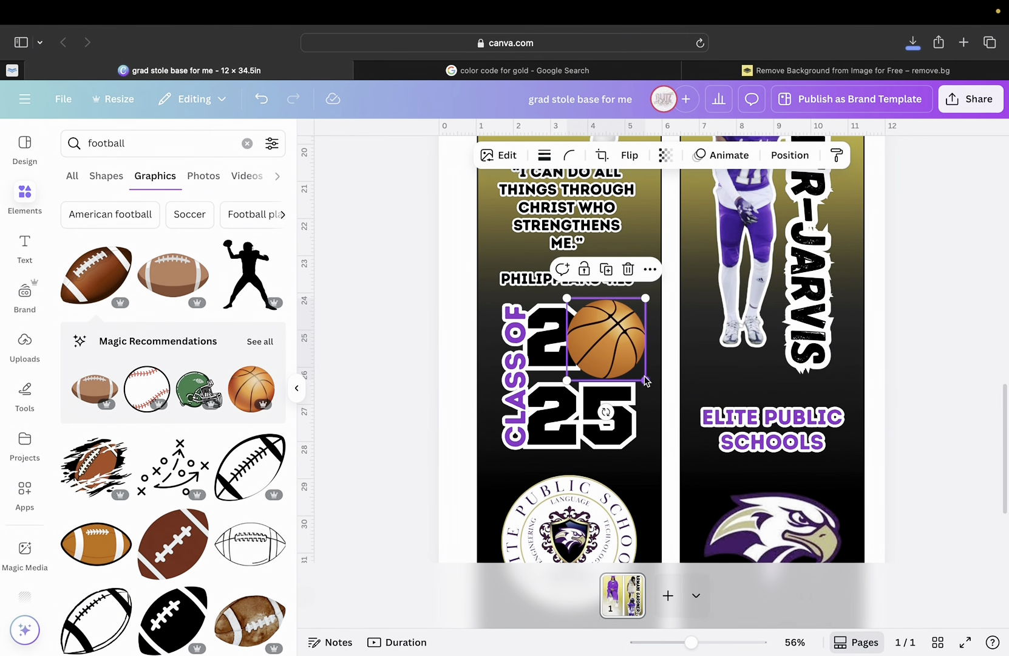
pyautogui.moveTo(645, 379); pyautogui.dragTo(622, 352)
pyautogui.moveTo(688, 640); pyautogui.dragTo(714, 635)
pyautogui.scroll(-3, 556, 464)
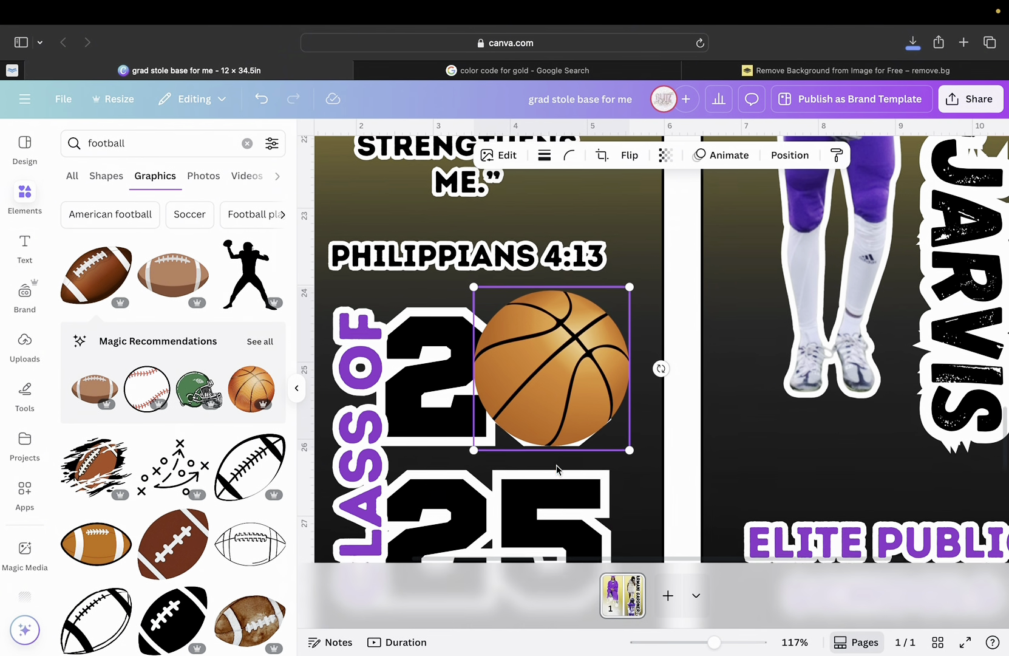
pyautogui.moveTo(560, 404); pyautogui.dragTo(560, 411)
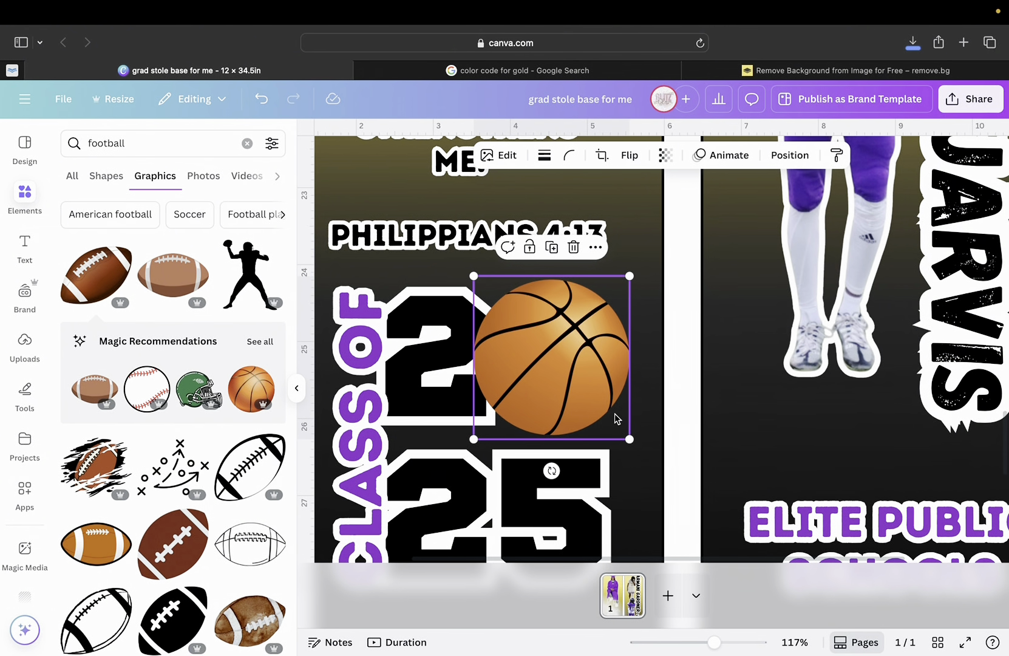
# Search graphics for 'fire', then 'flame', and add the yellow flame graphic.
pyautogui.click(128, 143)
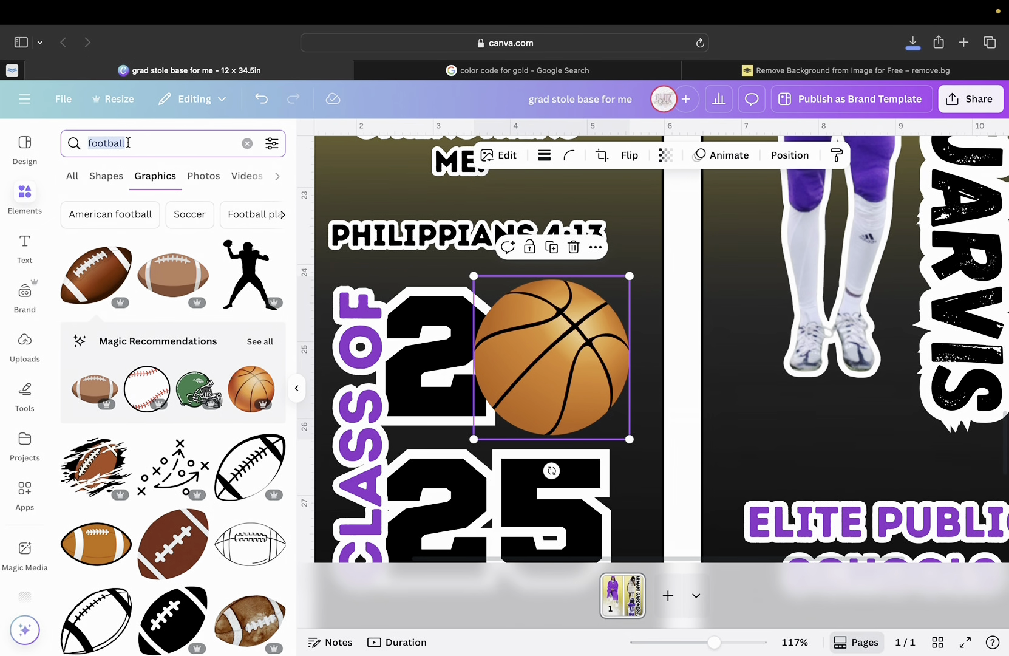
pyautogui.write('fire')
pyautogui.press('Return')
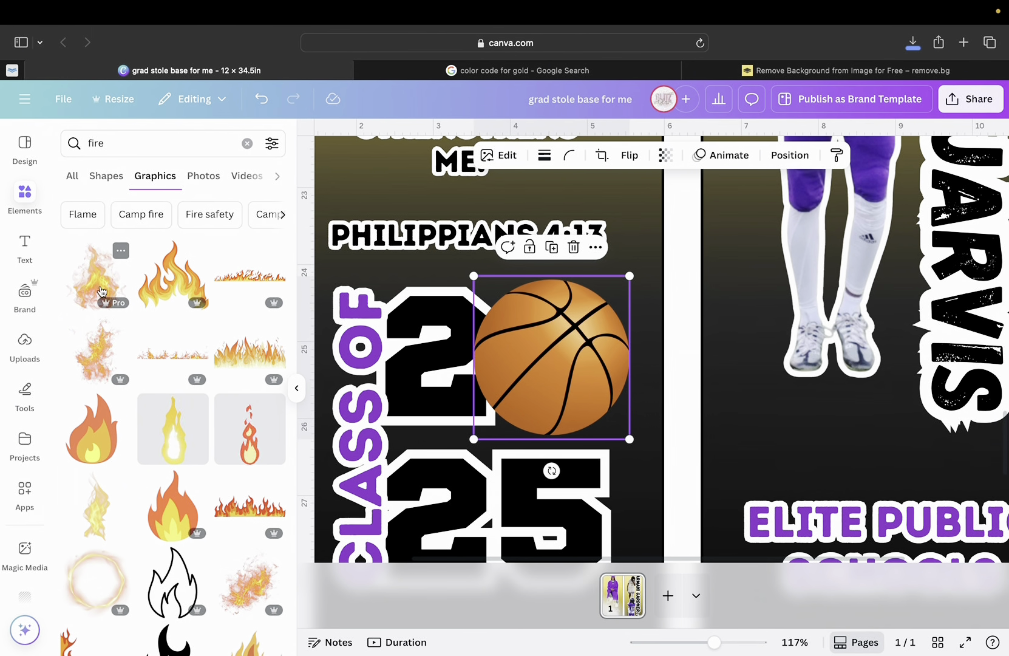
pyautogui.click(158, 141)
pyautogui.write('flame')
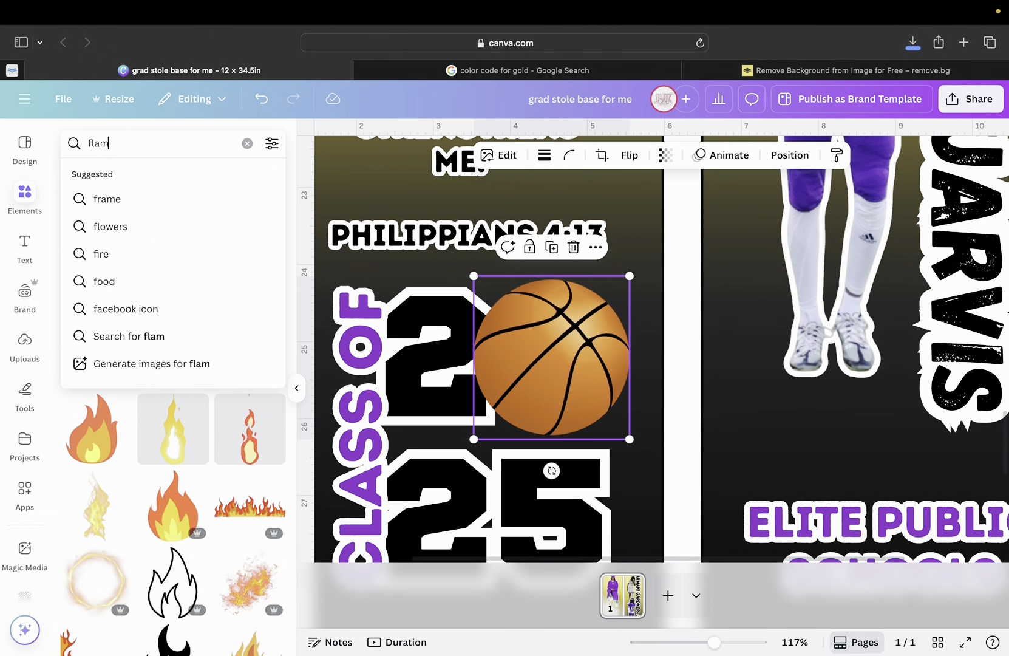
pyautogui.press('Return')
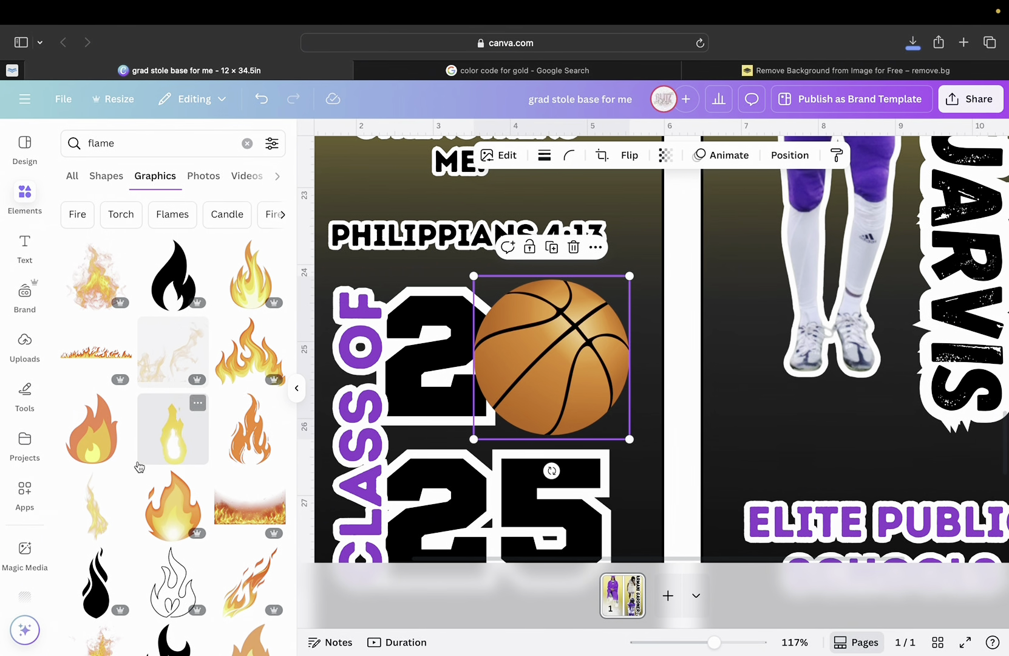
pyautogui.scroll(-3, 139, 466)
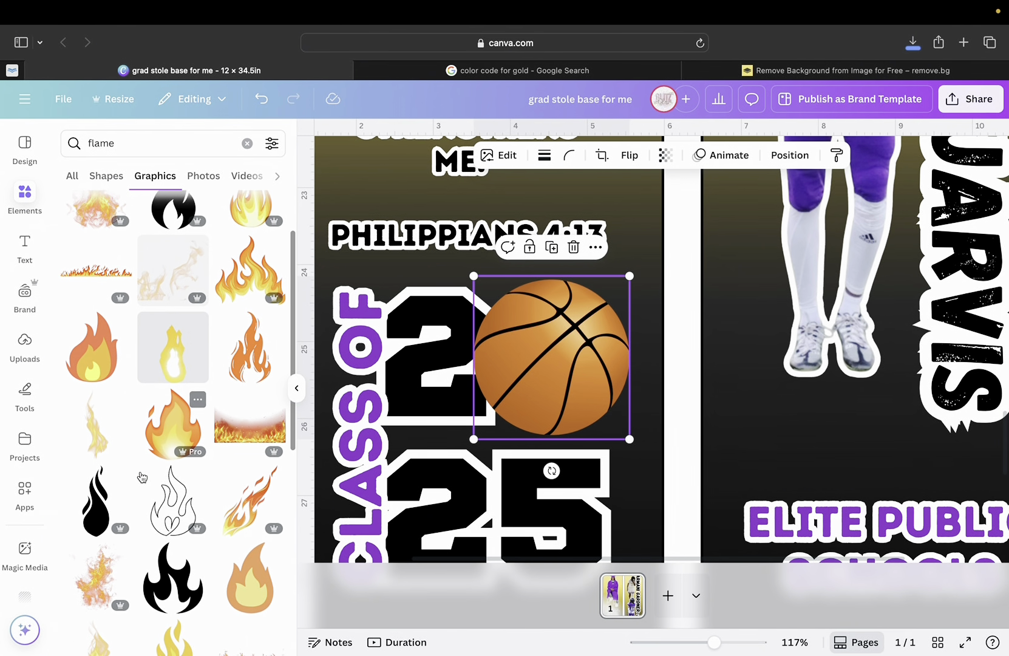
pyautogui.click(110, 433)
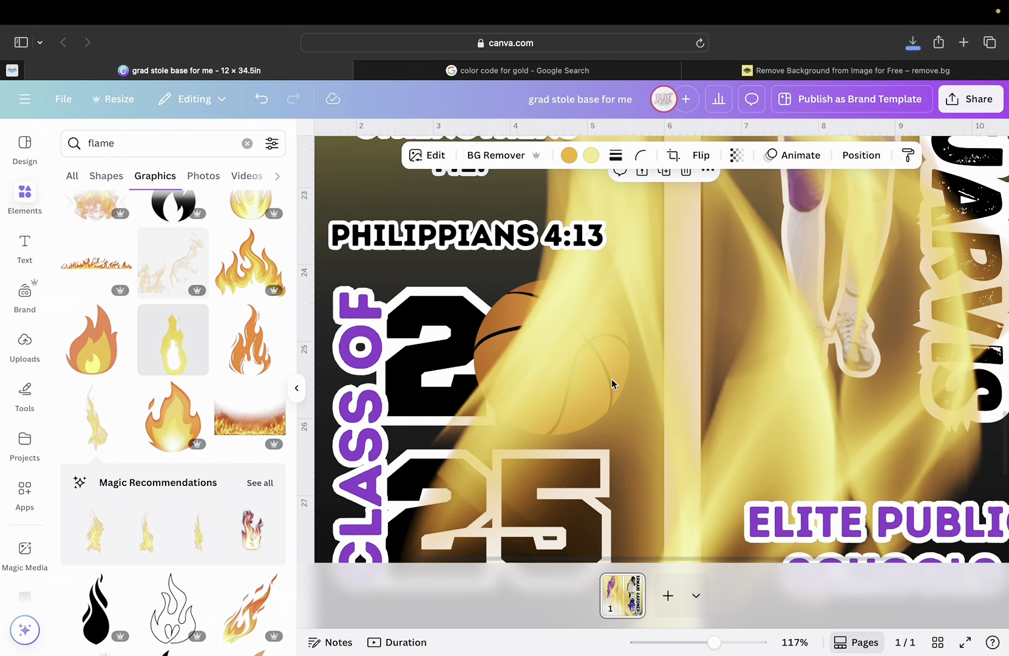
# Size the flame, tilt it about 25° clockwise, and set it rising from the basketball's upper-right.
pyautogui.scroll(-2, 612, 379)
pyautogui.moveTo(715, 644); pyautogui.dragTo(669, 643)
pyautogui.moveTo(665, 480); pyautogui.dragTo(677, 358)
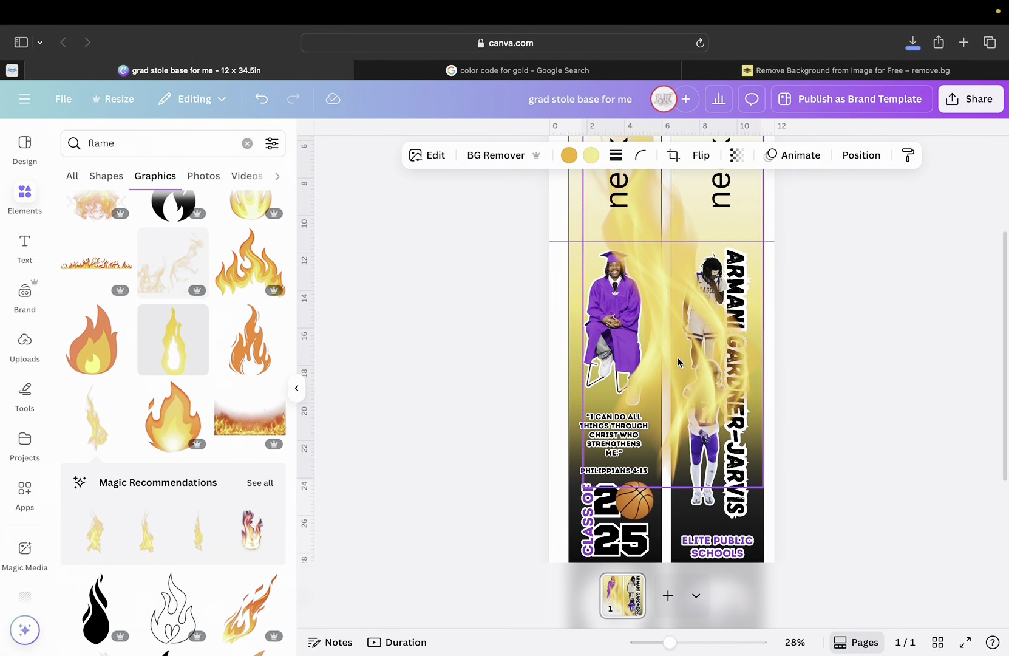
pyautogui.moveTo(763, 490); pyautogui.dragTo(634, 497)
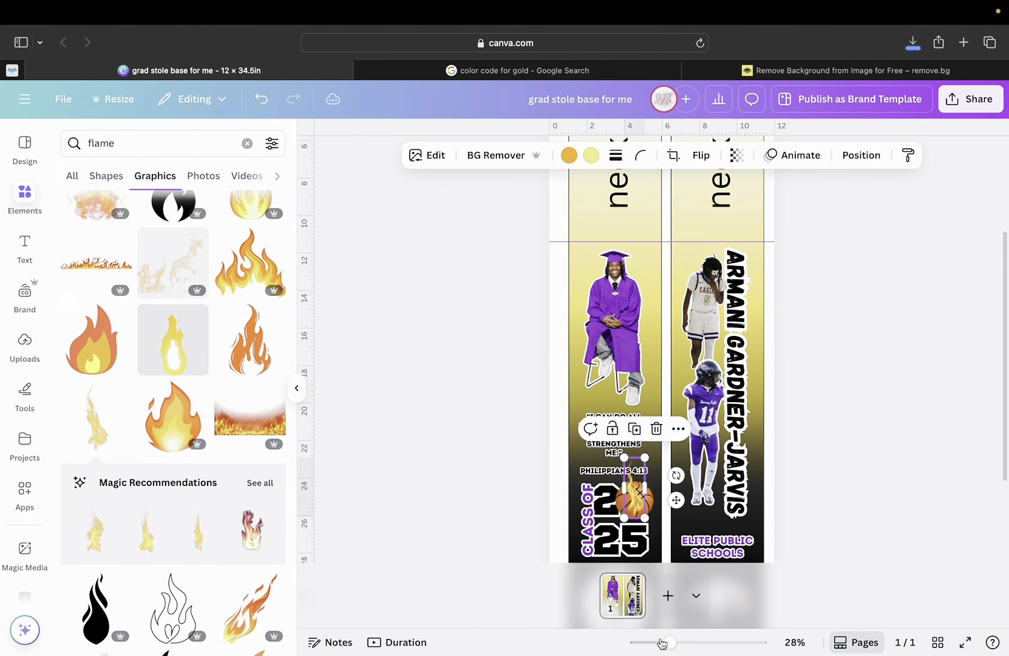
pyautogui.moveTo(671, 643); pyautogui.dragTo(694, 643)
pyautogui.scroll(-5, 631, 419)
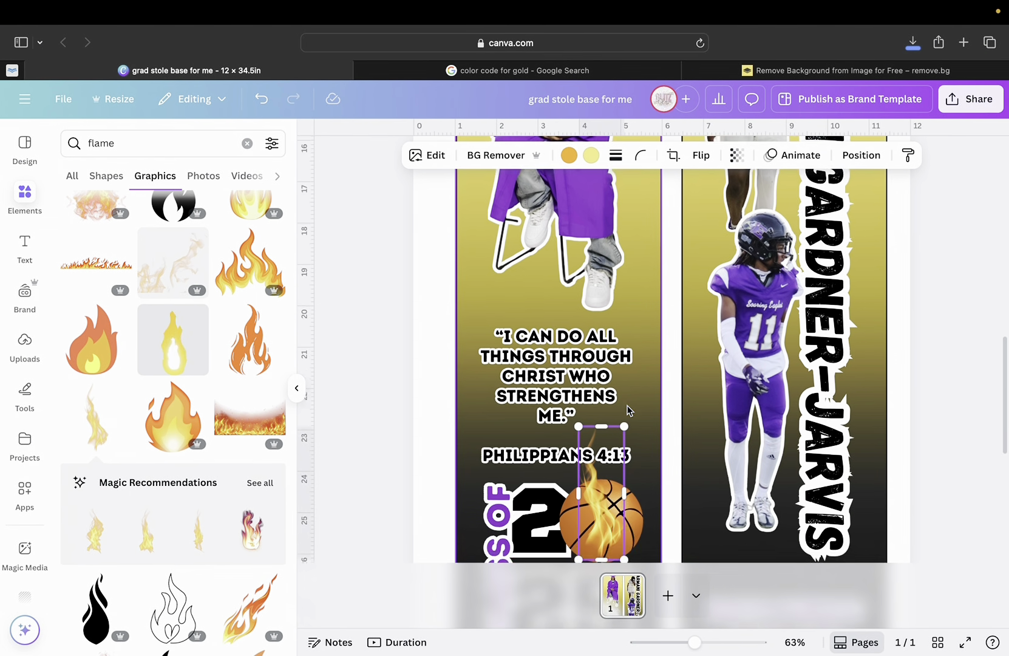
pyautogui.moveTo(608, 392); pyautogui.dragTo(630, 353)
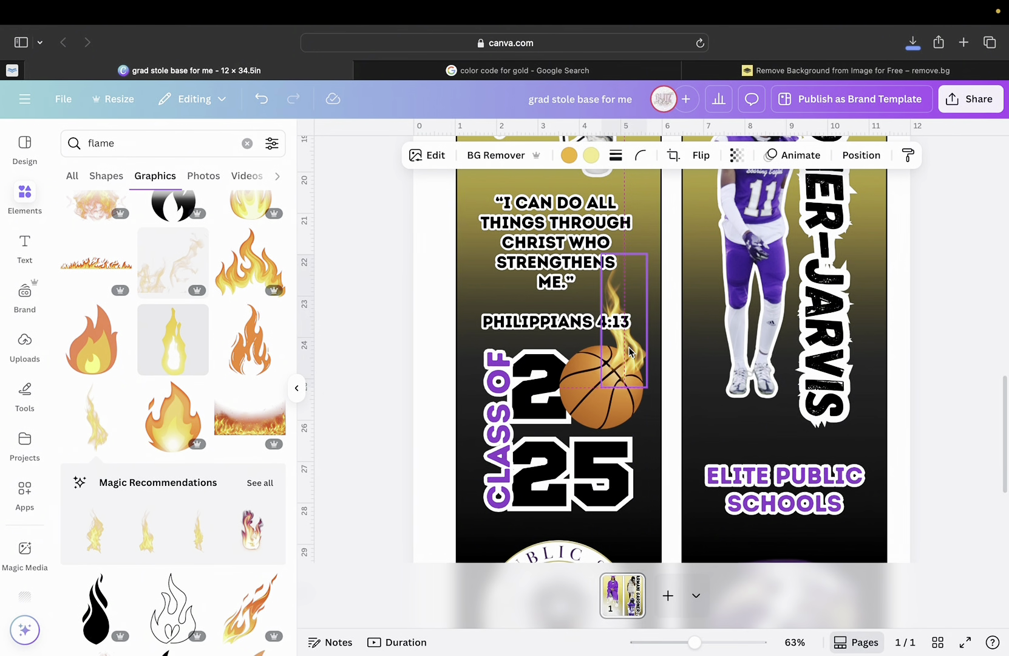
pyautogui.moveTo(626, 423); pyautogui.dragTo(597, 419)
pyautogui.moveTo(624, 295)
pyautogui.mouseDown()
pyautogui.moveTo(631, 291)
pyautogui.moveTo(619, 280)
pyautogui.mouseUp()
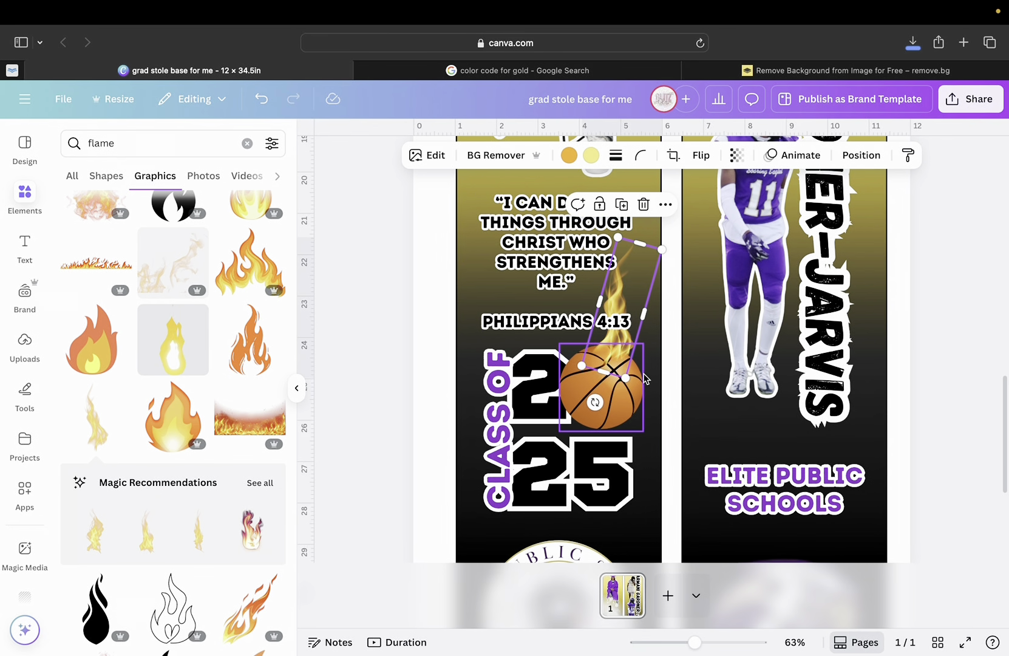
pyautogui.moveTo(625, 376); pyautogui.dragTo(641, 406)
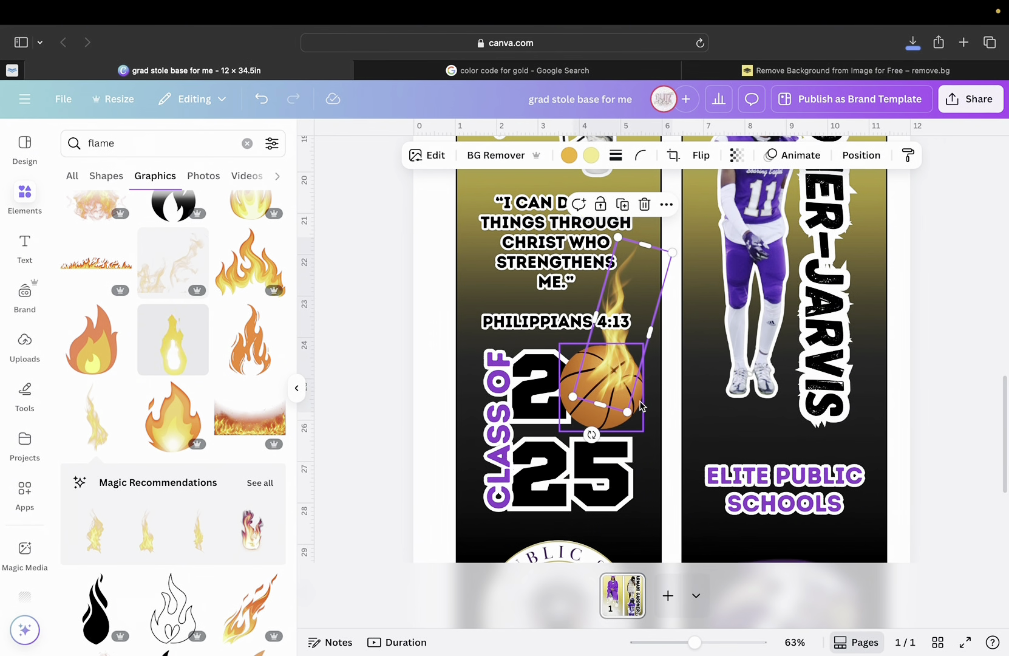
pyautogui.moveTo(619, 358); pyautogui.dragTo(625, 336)
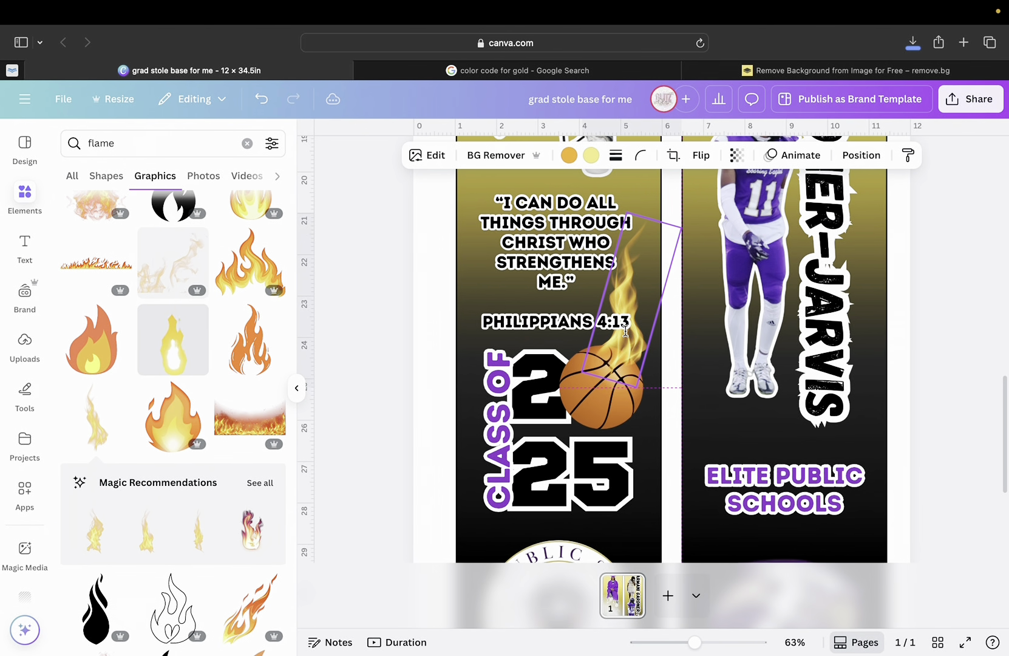
pyautogui.click(971, 454)
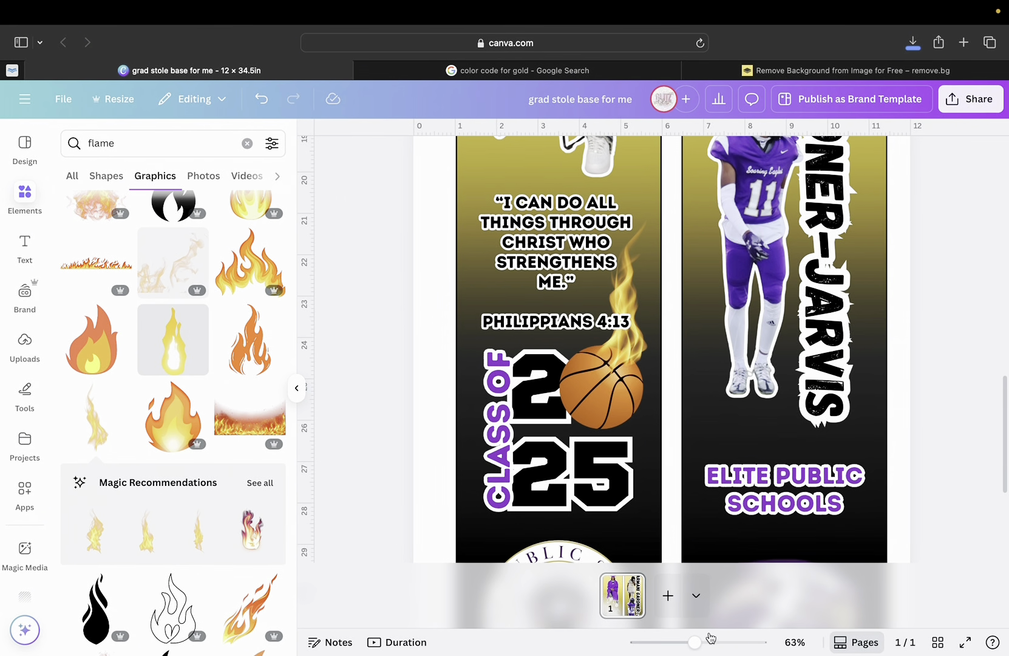
# Browse the flame results with both stole panels in view, then clear the 'flame' search.
pyautogui.moveTo(696, 644); pyautogui.dragTo(667, 654)
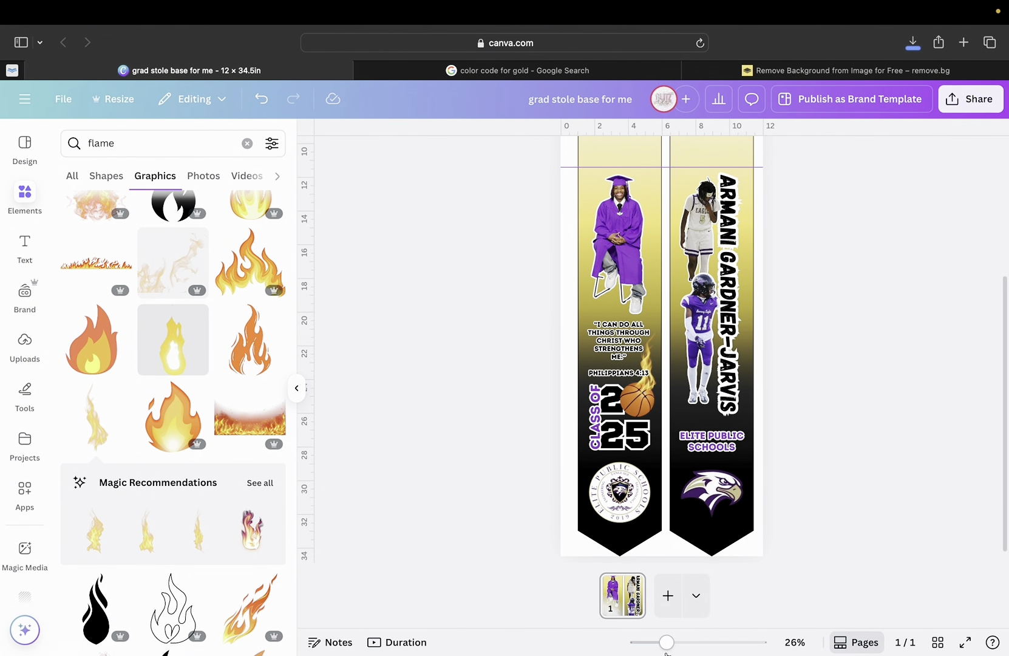
pyautogui.scroll(-1, 698, 484)
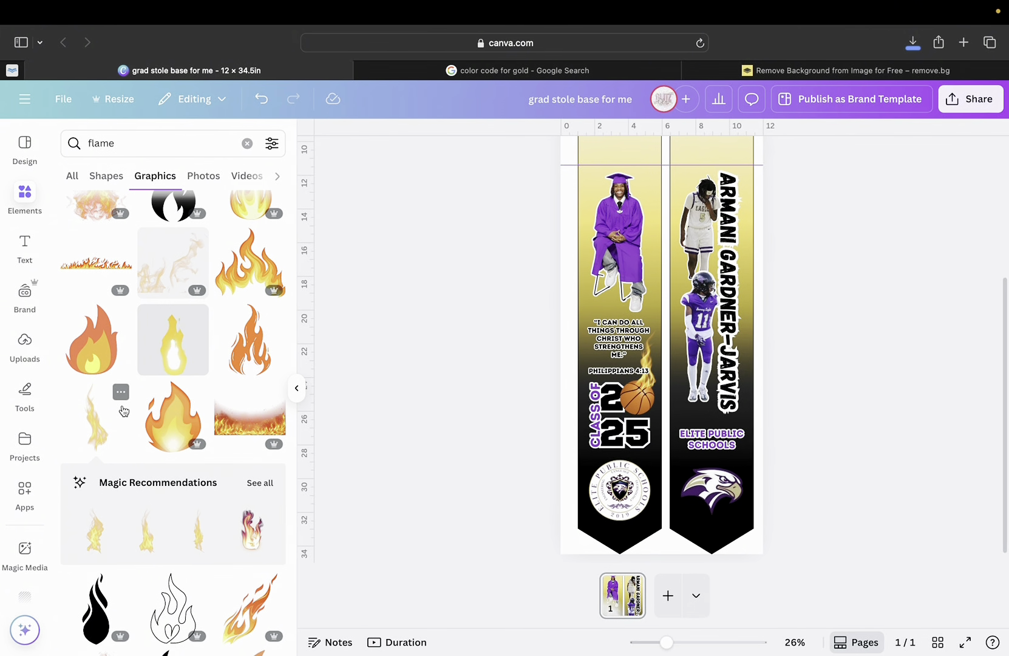
pyautogui.scroll(3, 123, 411)
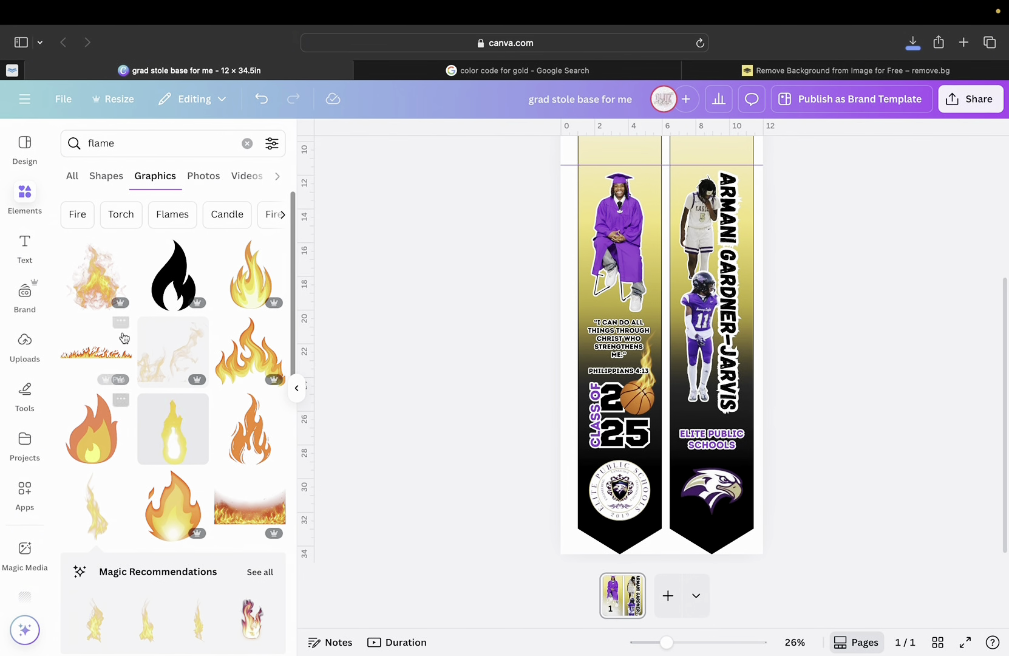
pyautogui.scroll(-6, 124, 402)
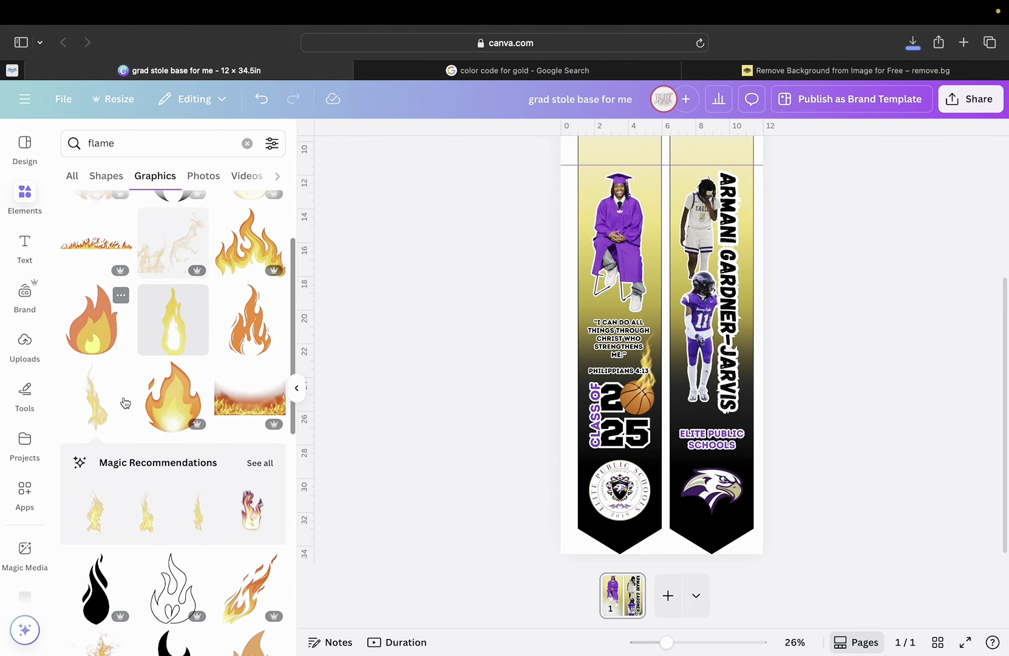
pyautogui.scroll(-8, 124, 402)
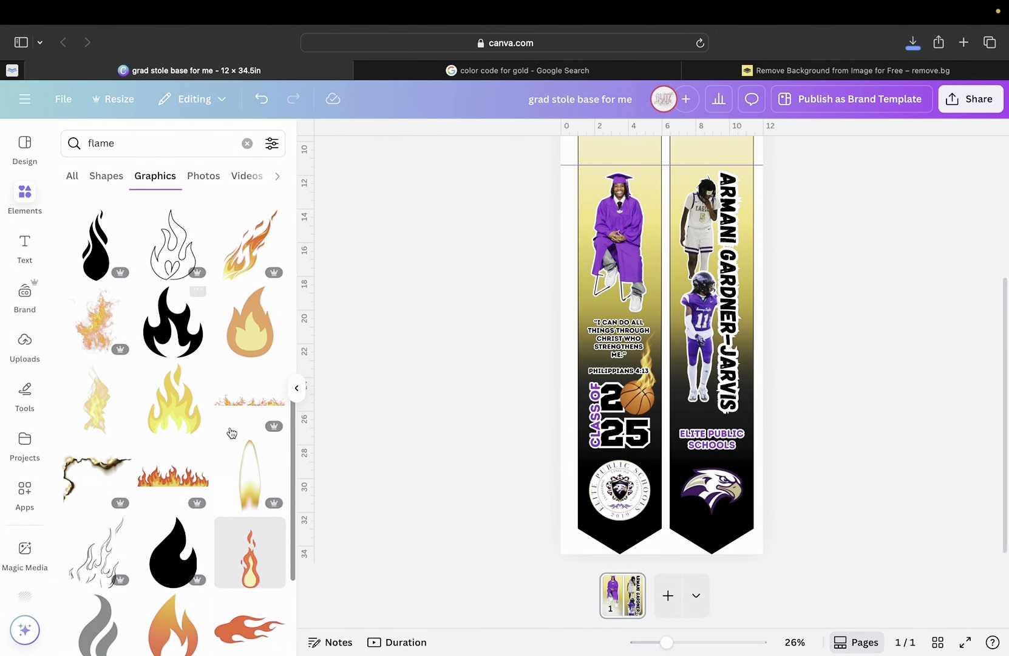
pyautogui.scroll(-15, 133, 534)
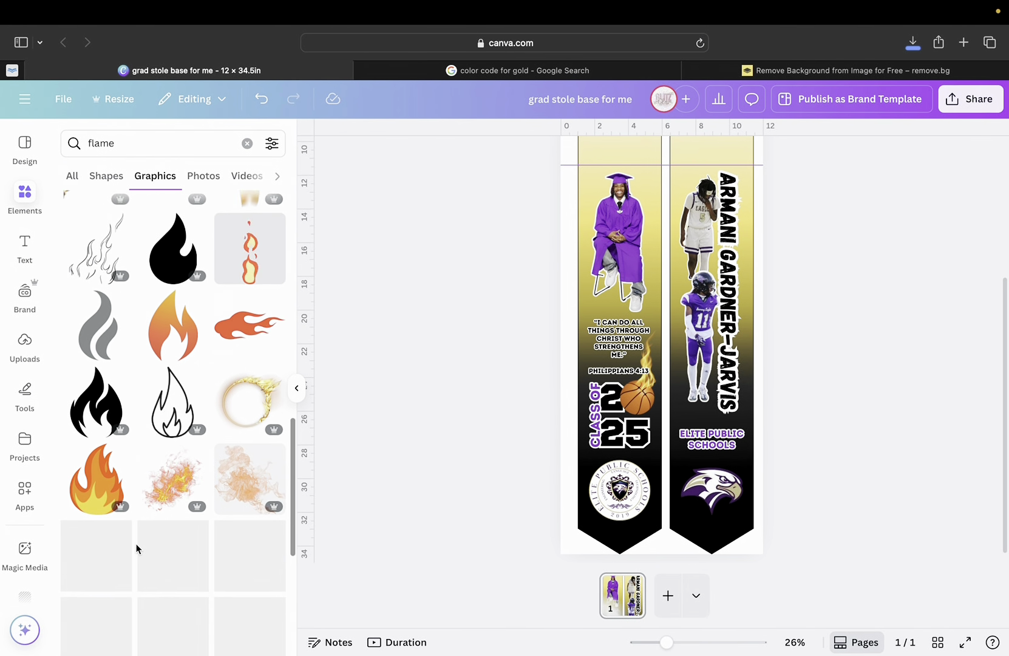
pyautogui.scroll(3, 137, 548)
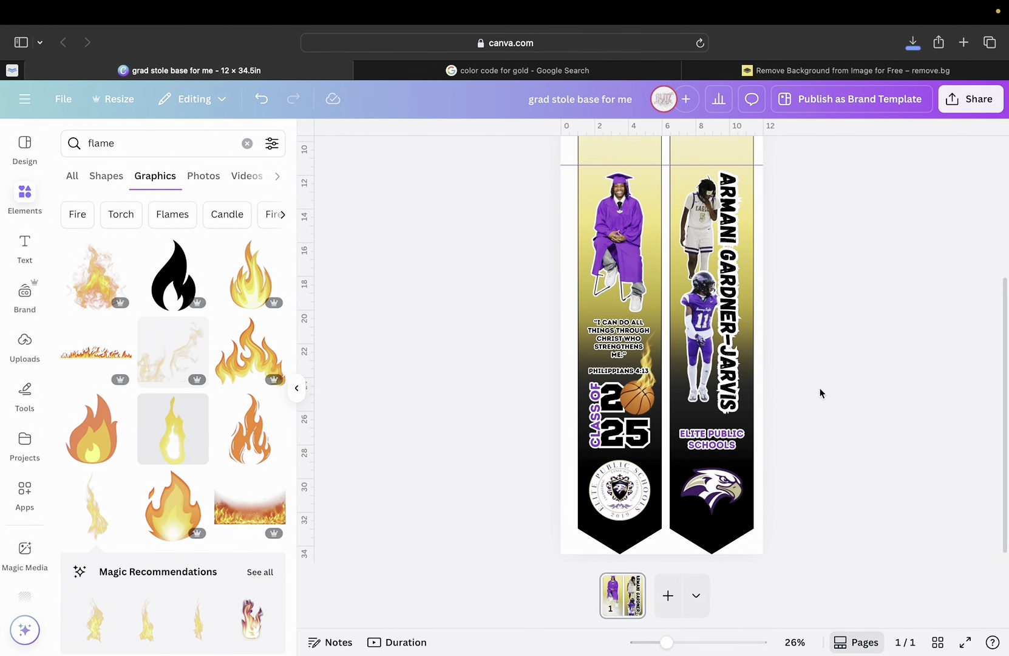
pyautogui.click(247, 143)
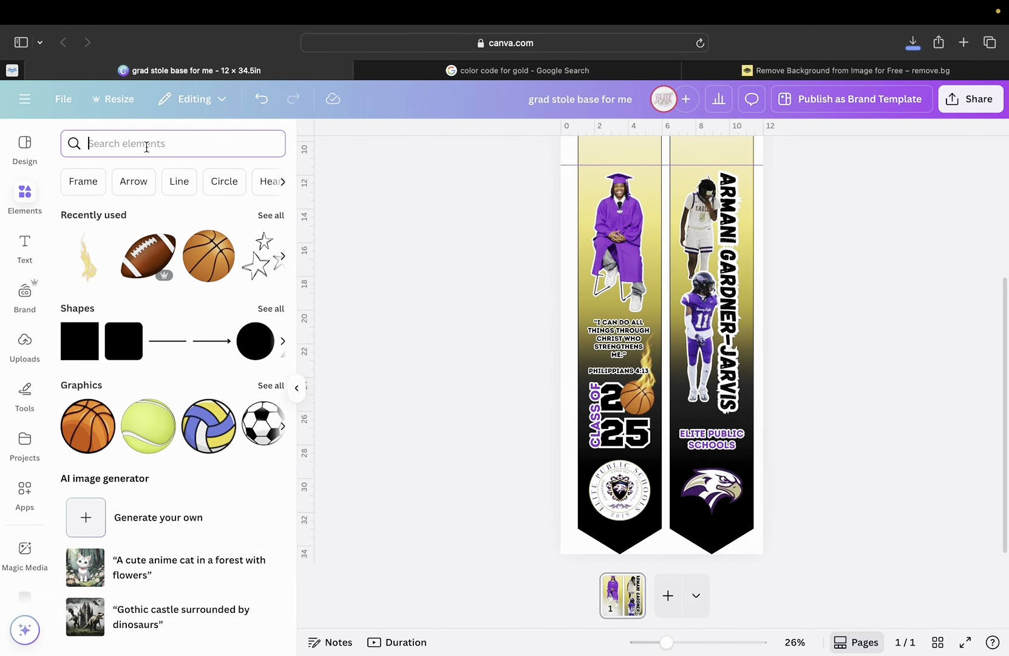
# Search 'paint splatter', show all graphics, and add the black splatter.
pyautogui.write('paint')
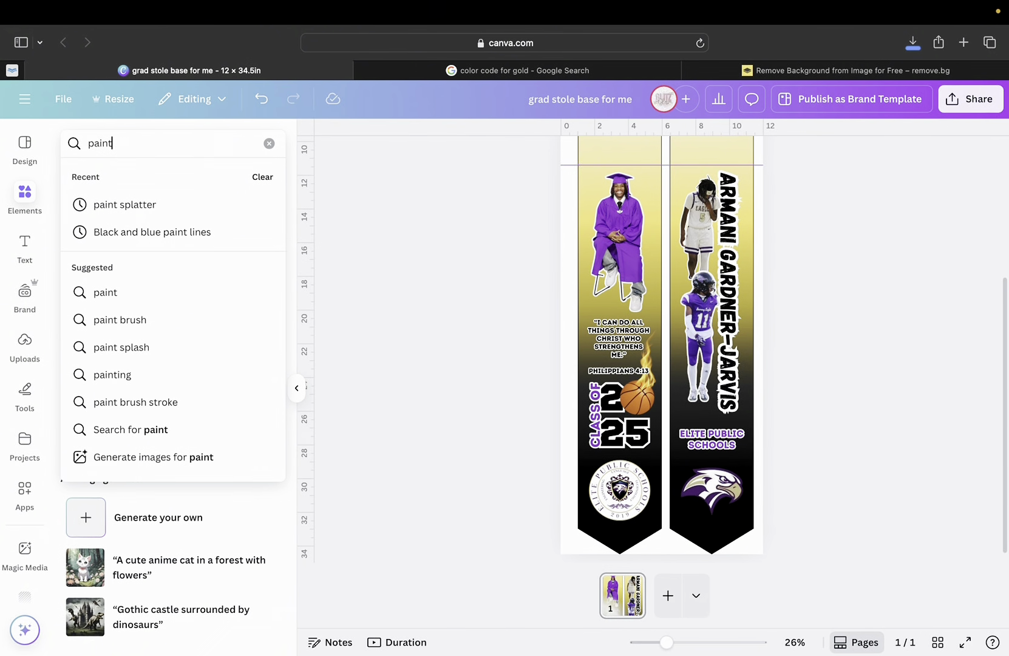
pyautogui.write(' splatter')
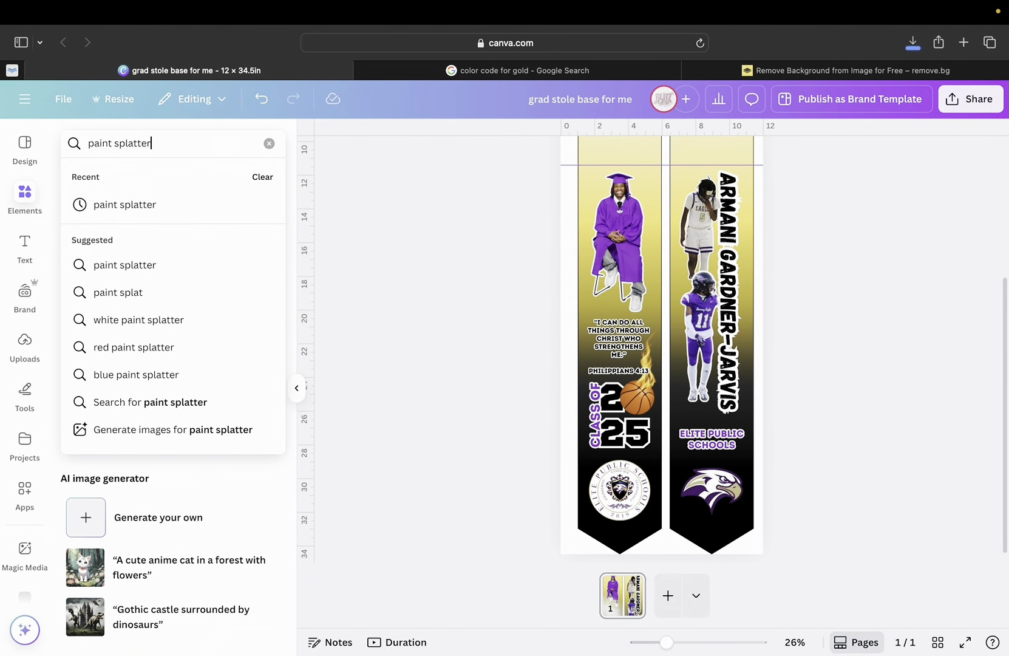
pyautogui.press('Return')
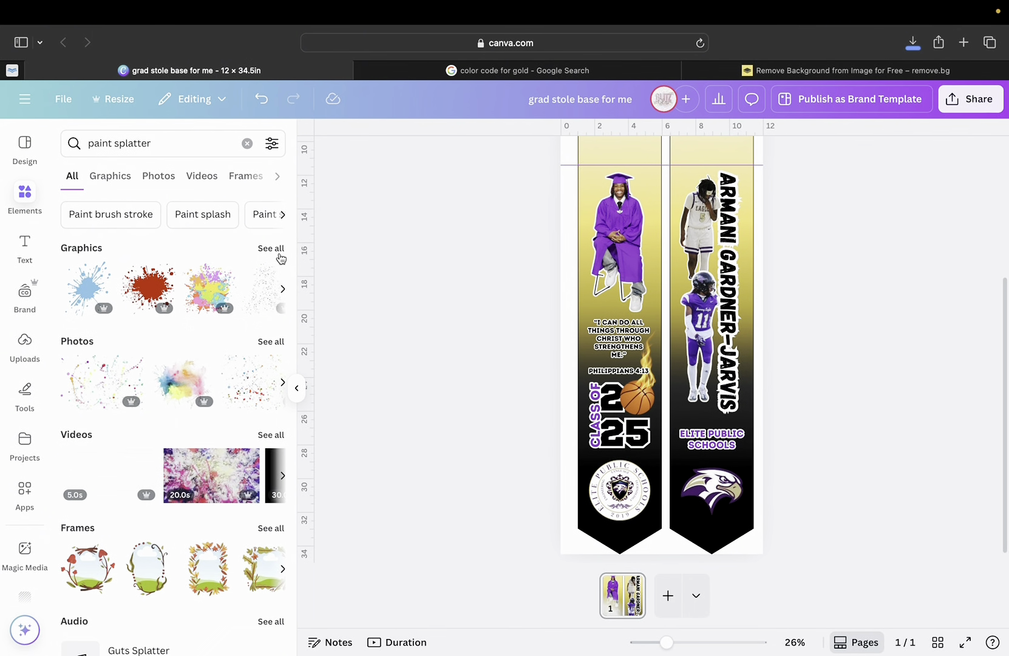
pyautogui.click(267, 248)
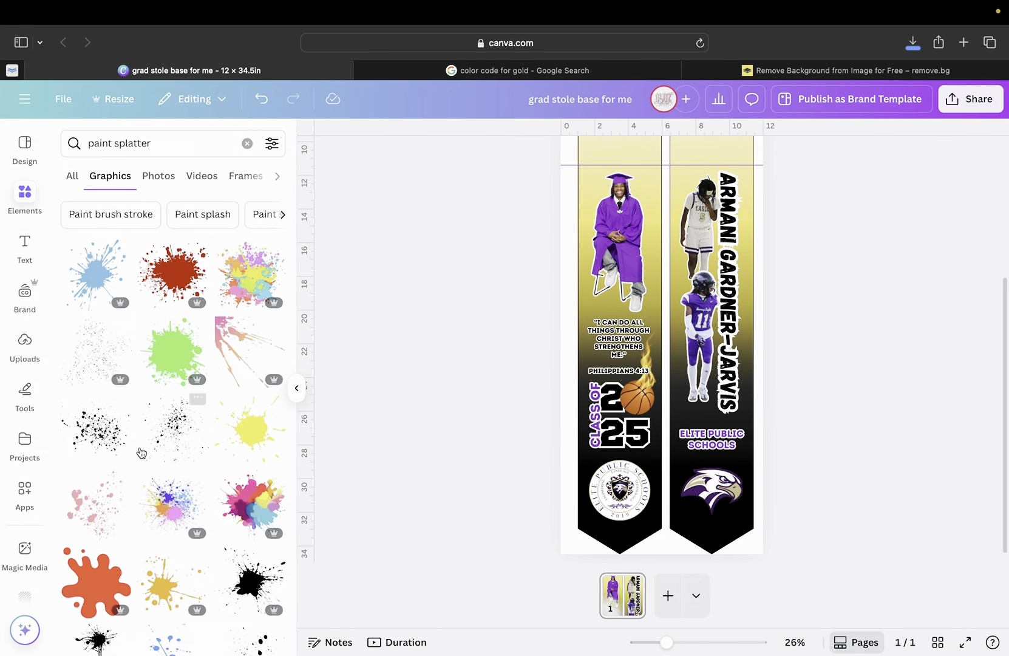
pyautogui.scroll(-5, 157, 466)
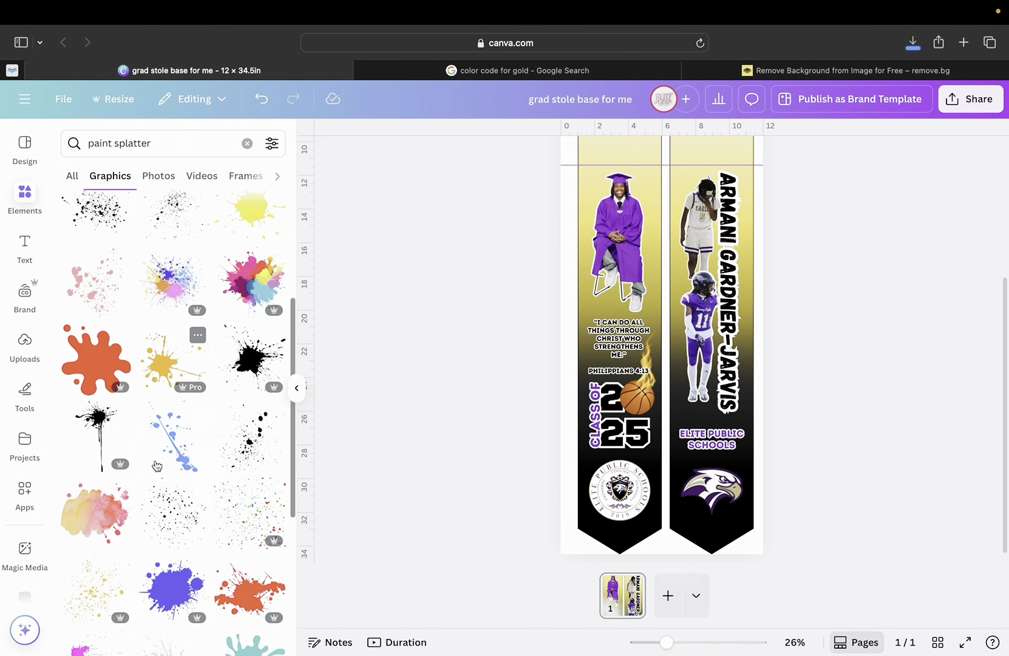
pyautogui.scroll(-4, 156, 466)
pyautogui.scroll(3, 157, 466)
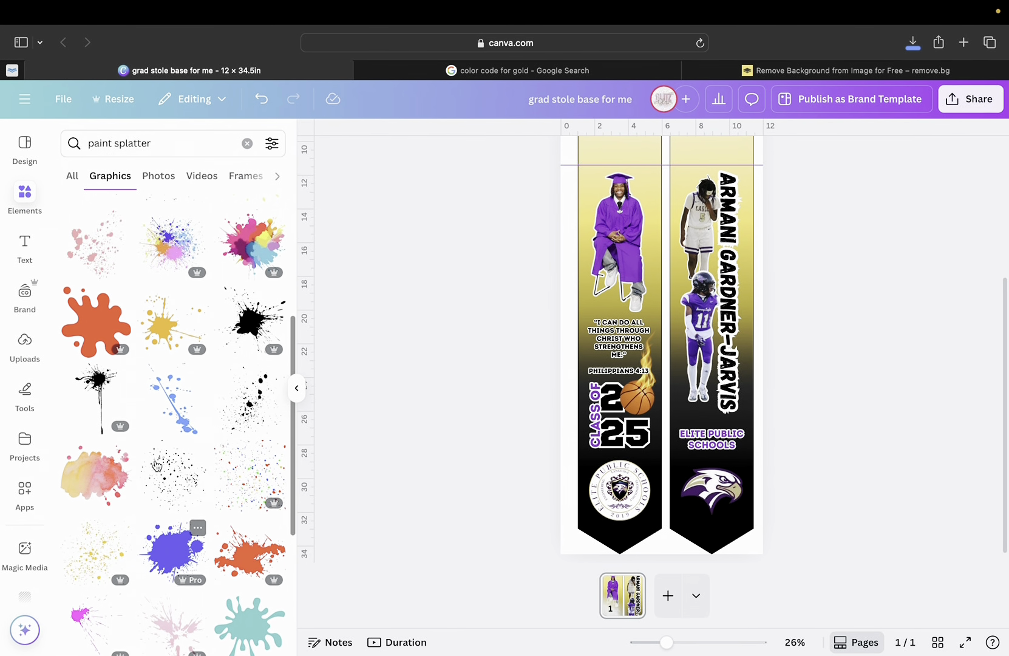
pyautogui.click(251, 419)
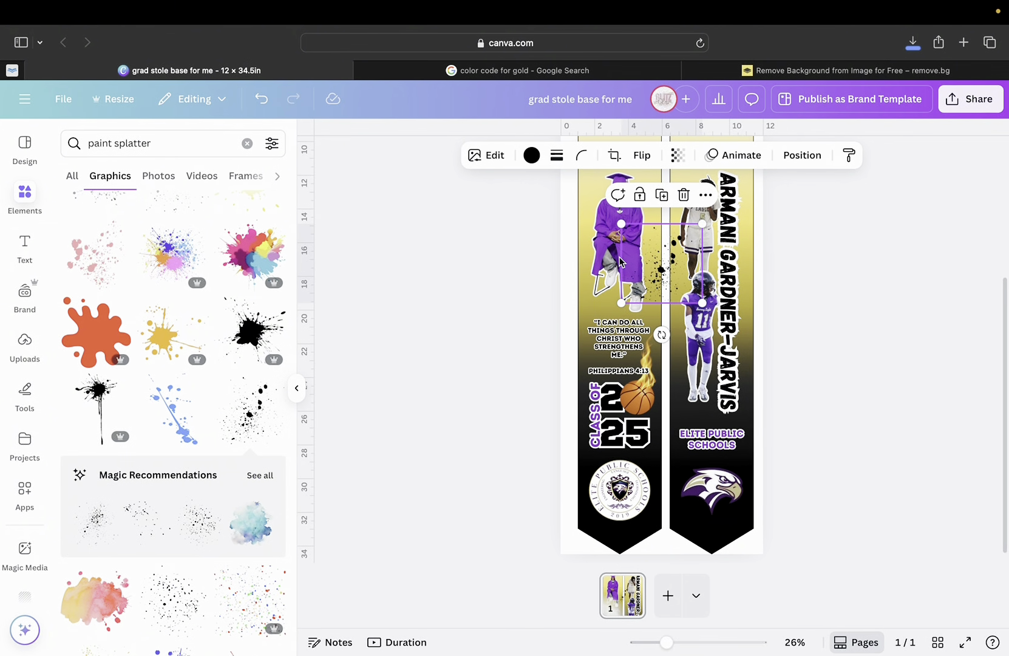
# Enlarge the black splatter and position it over the graduation photo on the left strip.
pyautogui.moveTo(672, 264); pyautogui.dragTo(643, 238)
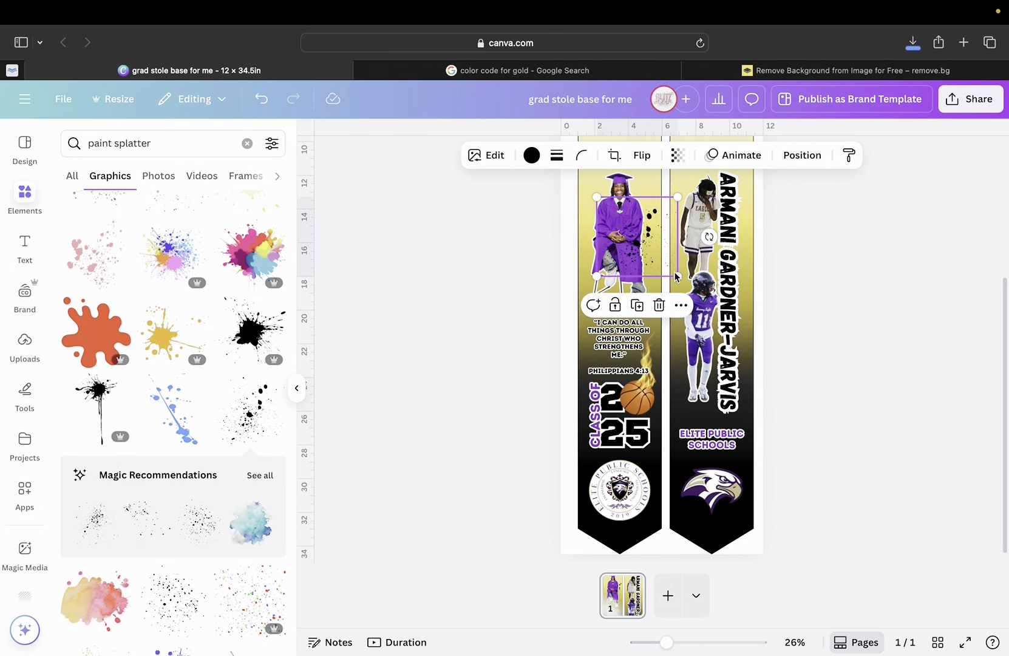
pyautogui.moveTo(676, 275); pyautogui.dragTo(821, 362)
pyautogui.moveTo(671, 314); pyautogui.dragTo(588, 257)
pyautogui.scroll(3, 589, 260)
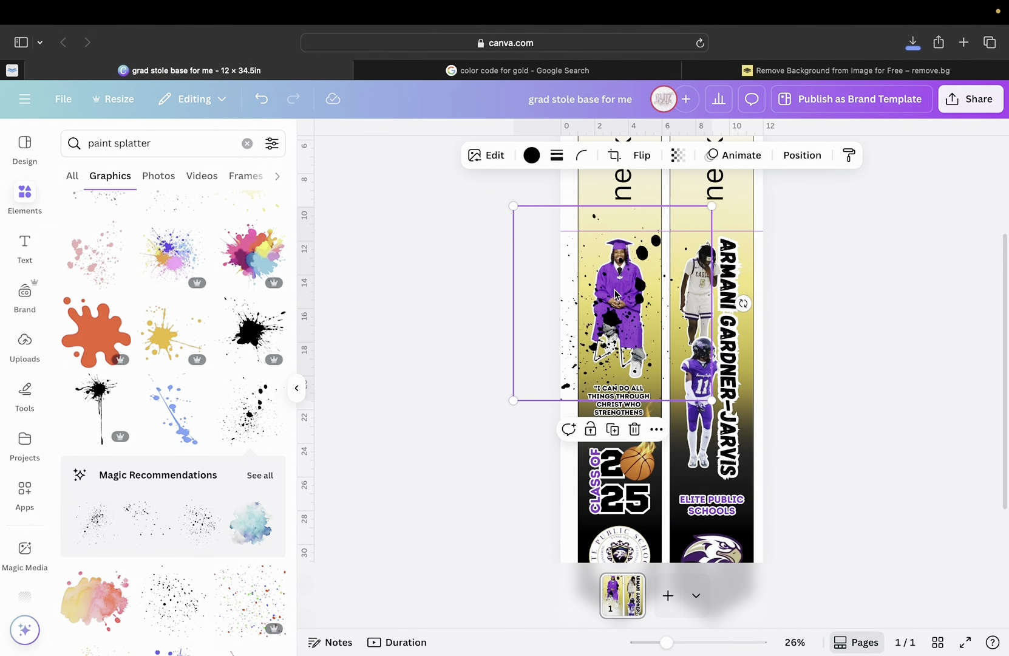
pyautogui.moveTo(626, 298); pyautogui.dragTo(635, 303)
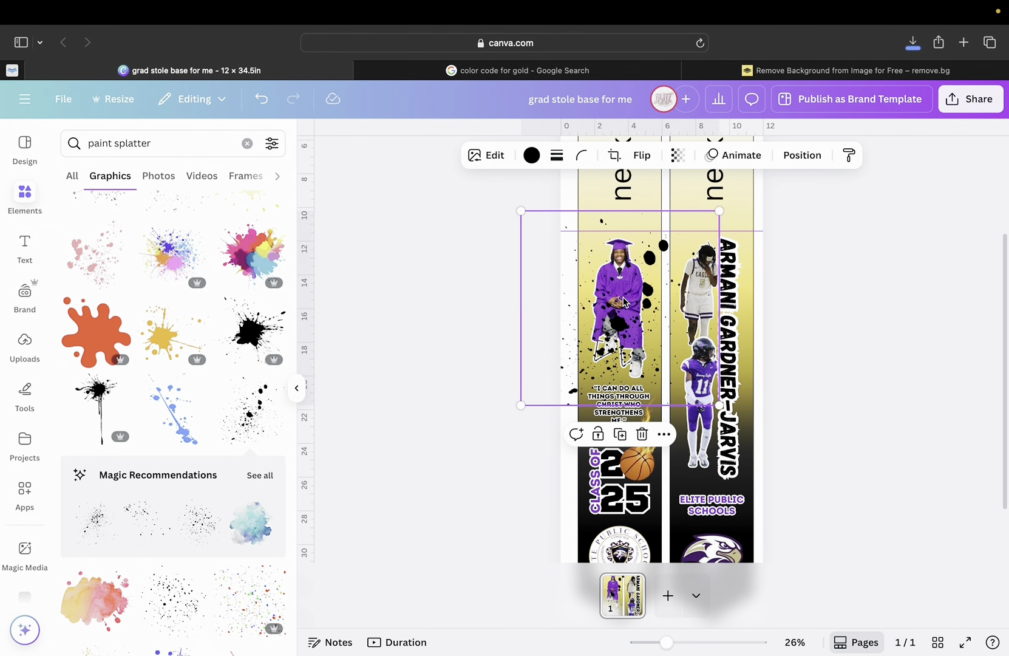
pyautogui.doubleClick(624, 297)
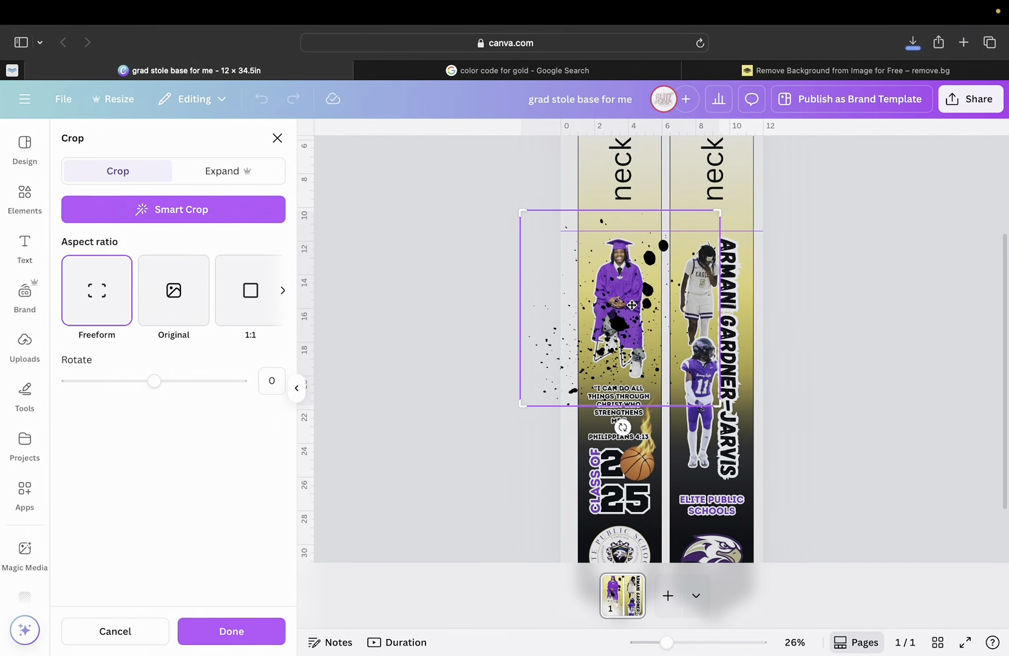
pyautogui.click(787, 306)
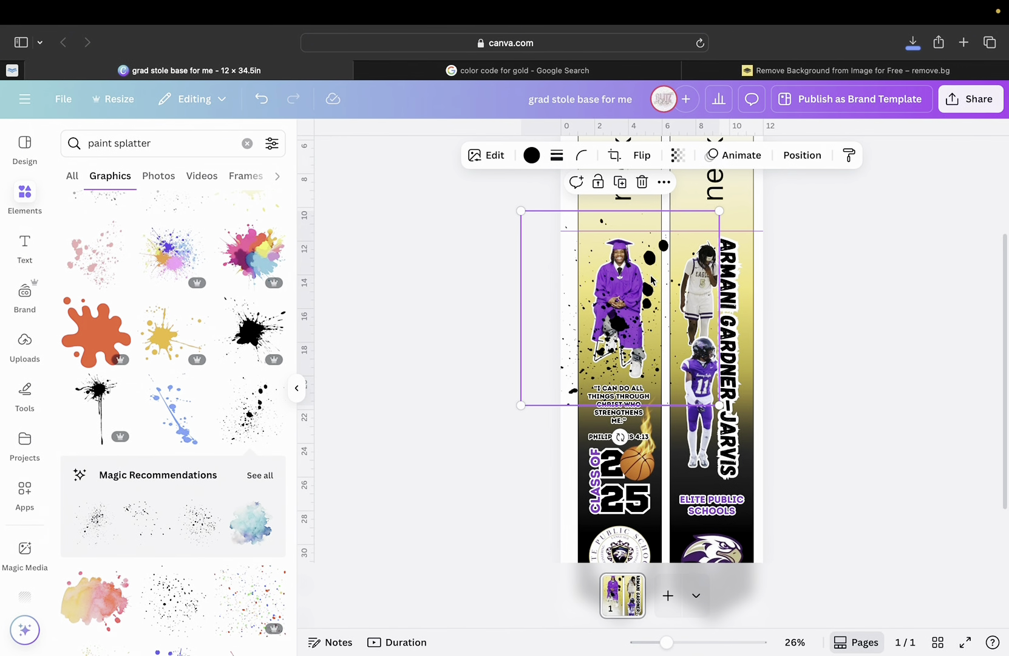
# Crop the splatter's left and right edges to the left strip's width and nudge it down.
pyautogui.moveTo(648, 258); pyautogui.dragTo(660, 258)
pyautogui.doubleClick(656, 259)
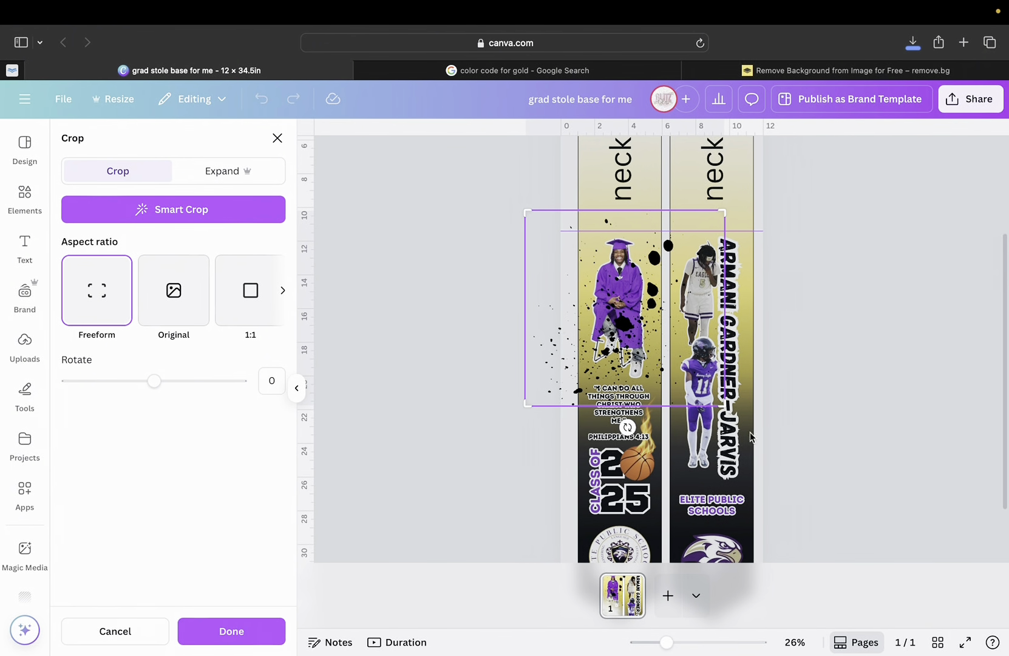
pyautogui.moveTo(527, 208); pyautogui.dragTo(580, 209)
pyautogui.moveTo(724, 210); pyautogui.dragTo(661, 214)
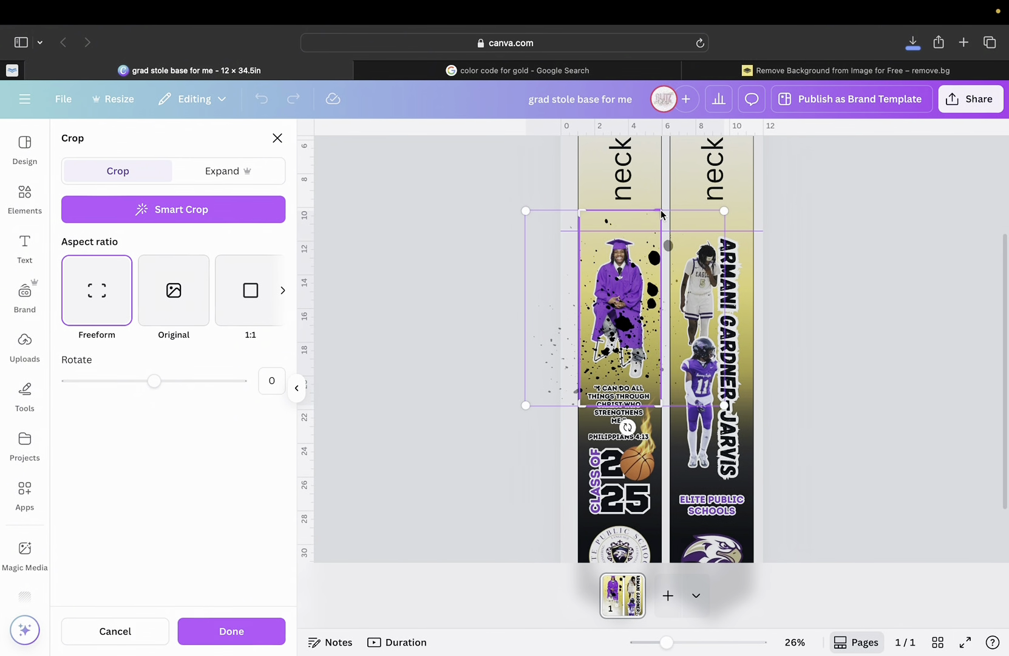
pyautogui.click(218, 632)
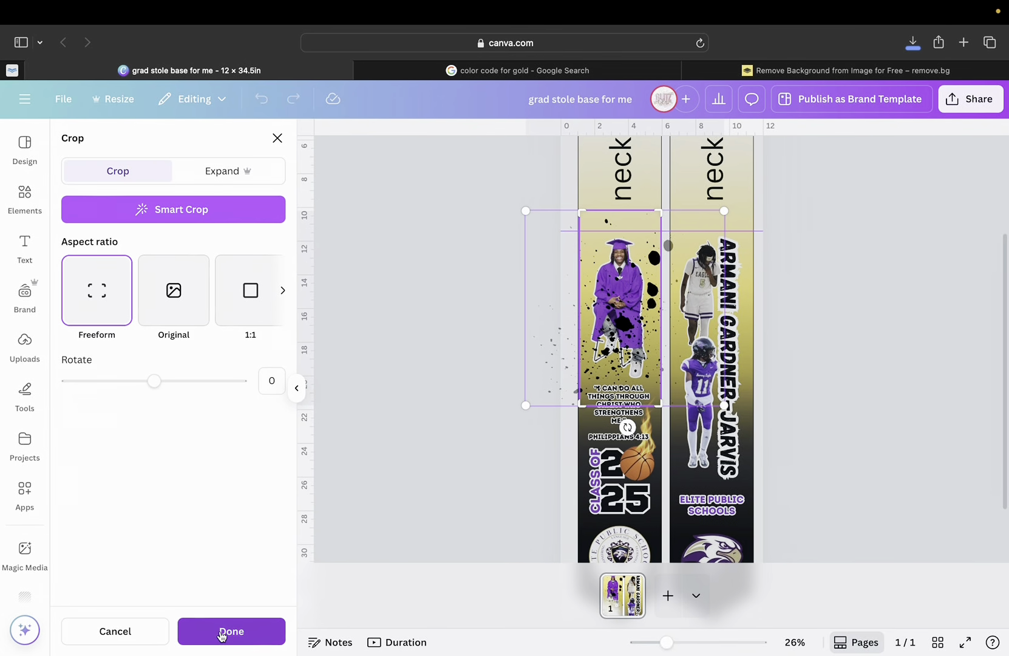
pyautogui.moveTo(615, 238); pyautogui.dragTo(614, 240)
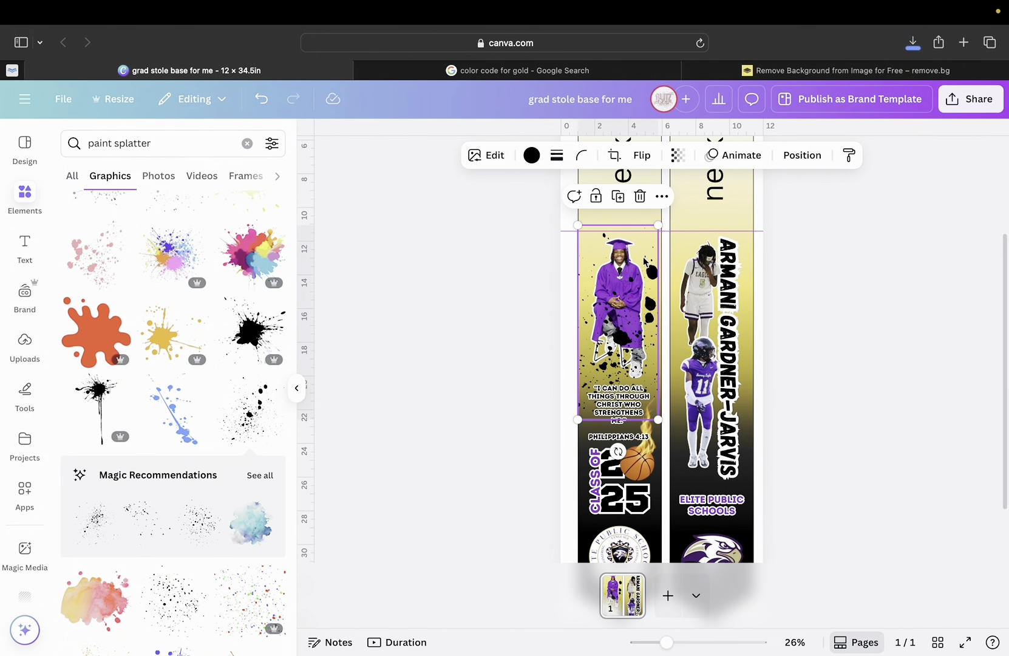
# Send the black splatter backward behind the graduation photo.
pyautogui.click(794, 157)
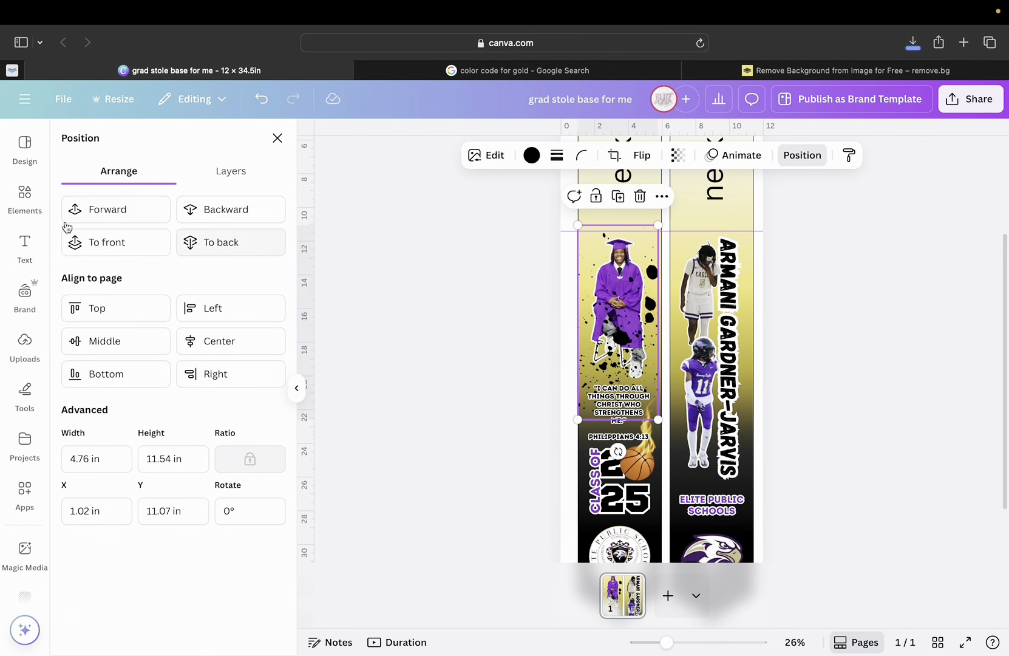
pyautogui.click(202, 214)
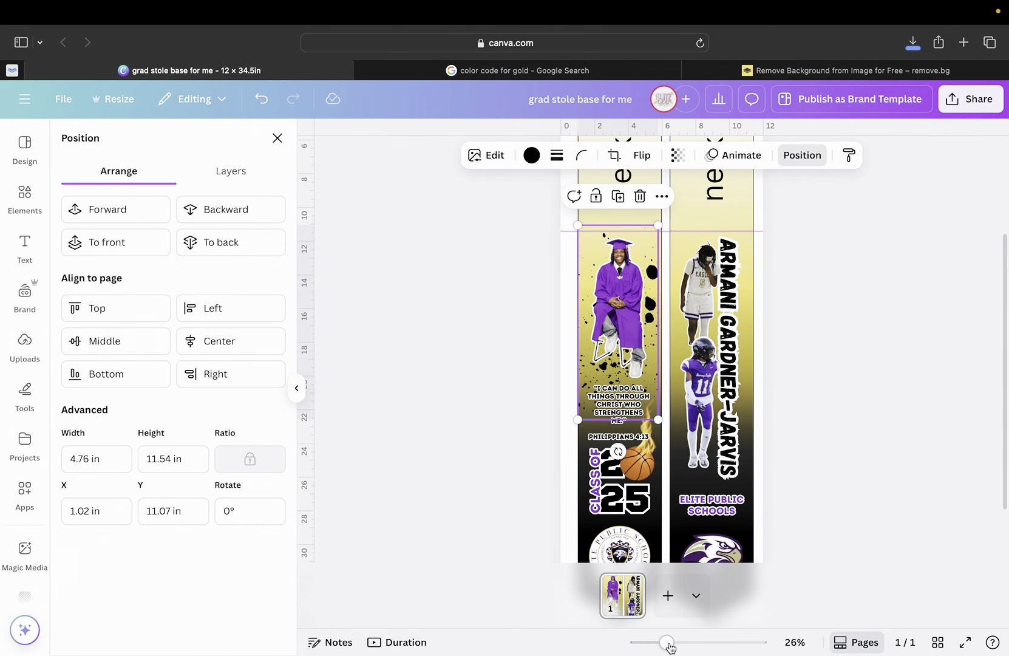
pyautogui.moveTo(668, 644)
pyautogui.mouseDown()
pyautogui.moveTo(714, 647)
pyautogui.moveTo(672, 642)
pyautogui.mouseUp()
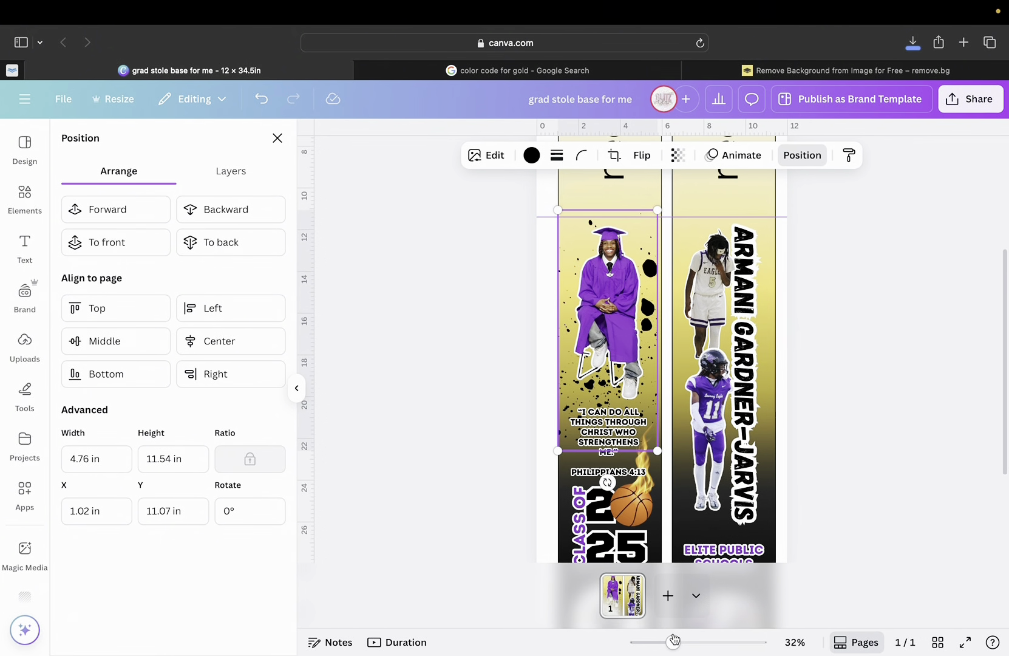
pyautogui.scroll(-5, 629, 507)
pyautogui.scroll(4, 630, 507)
pyautogui.scroll(1, 630, 507)
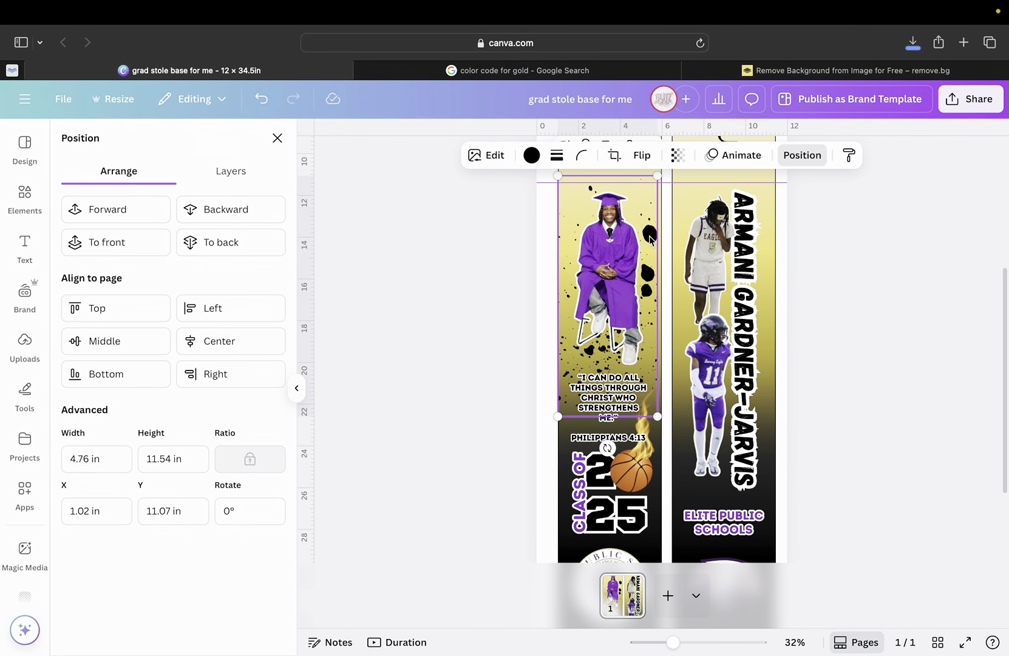
pyautogui.scroll(5, 649, 236)
# Duplicate the splatter onto the right strip, rotate it -180°, and send it behind the photos and name.
pyautogui.click(611, 213)
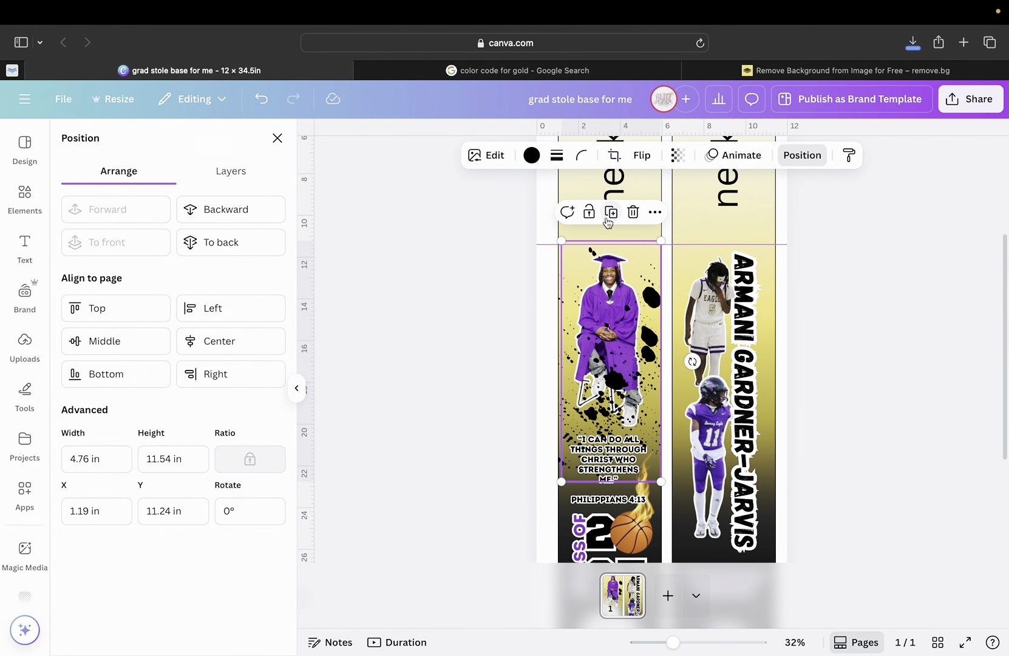
pyautogui.moveTo(647, 359); pyautogui.dragTo(756, 396)
pyautogui.scroll(-2, 802, 382)
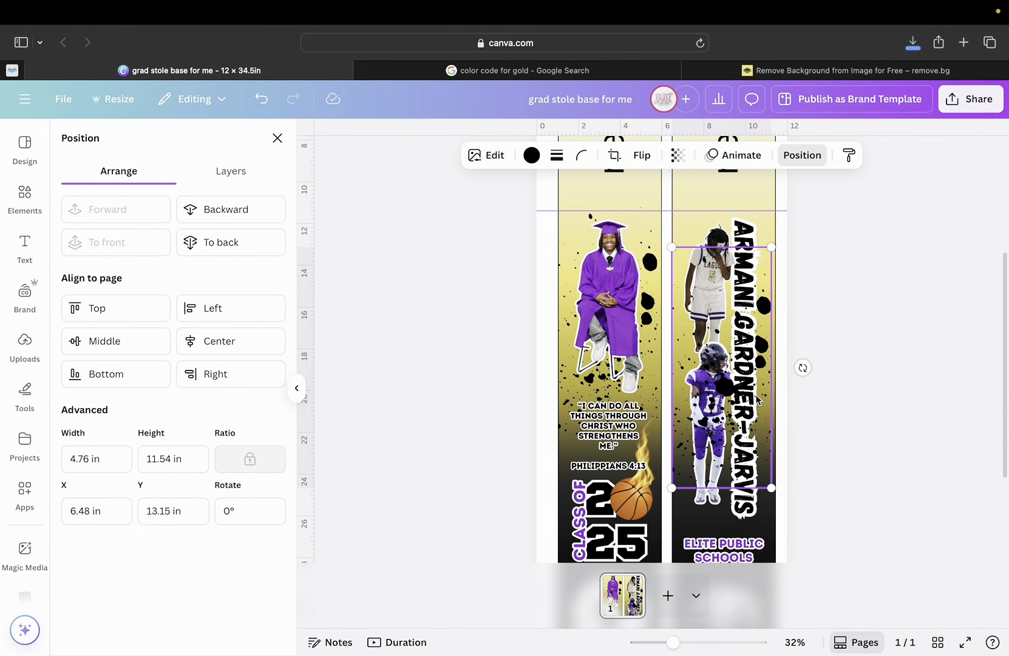
pyautogui.moveTo(803, 369); pyautogui.dragTo(680, 327)
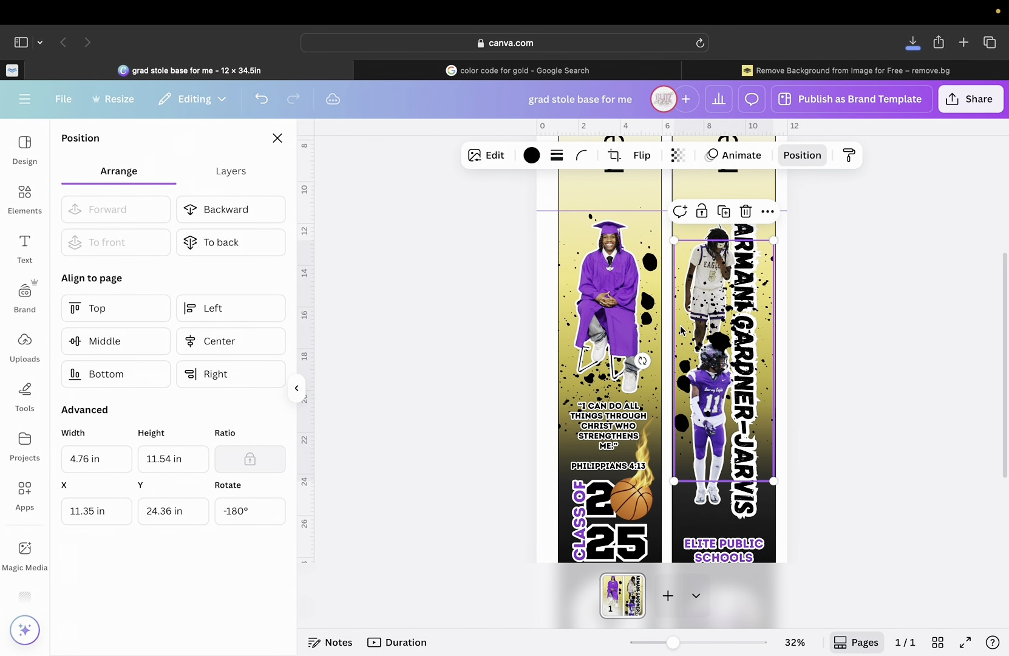
pyautogui.click(224, 216)
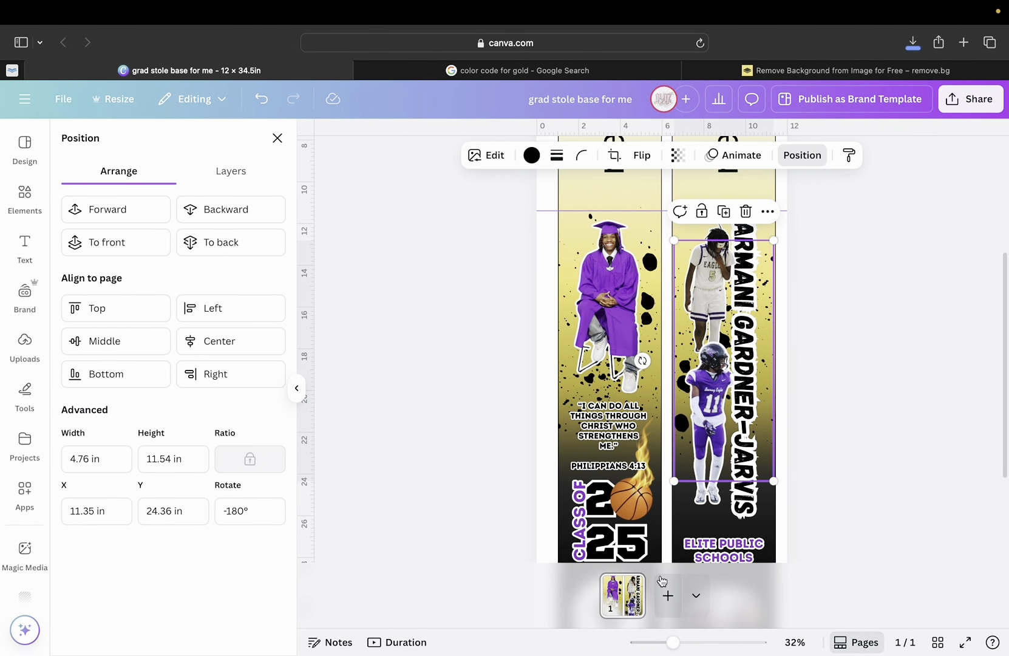
pyautogui.moveTo(674, 642); pyautogui.dragTo(708, 642)
pyautogui.hscroll(2, 782, 452)
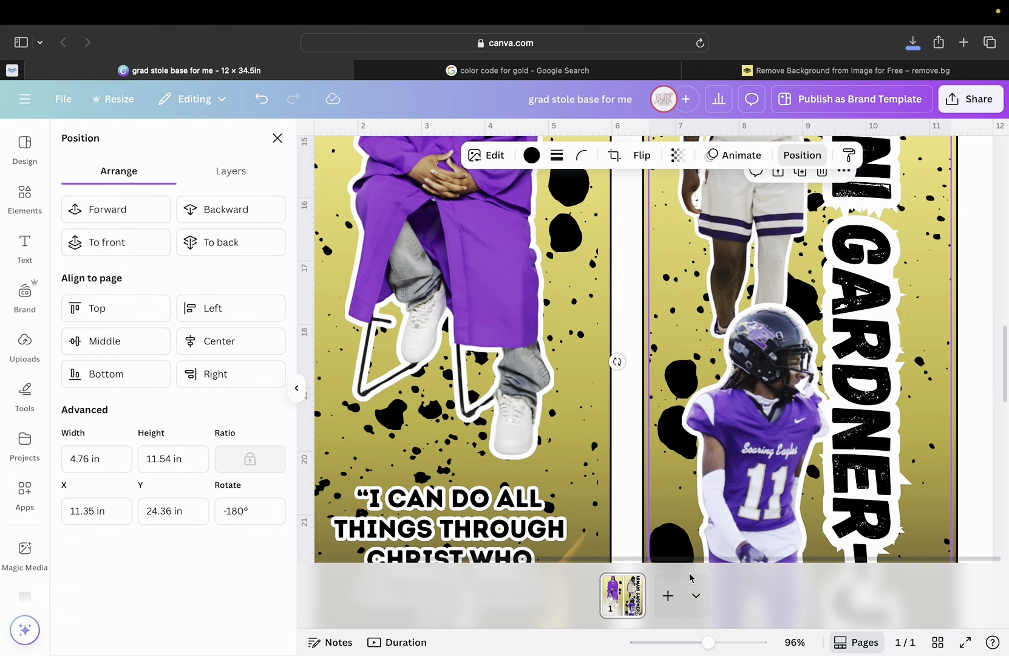
pyautogui.moveTo(707, 642); pyautogui.dragTo(659, 642)
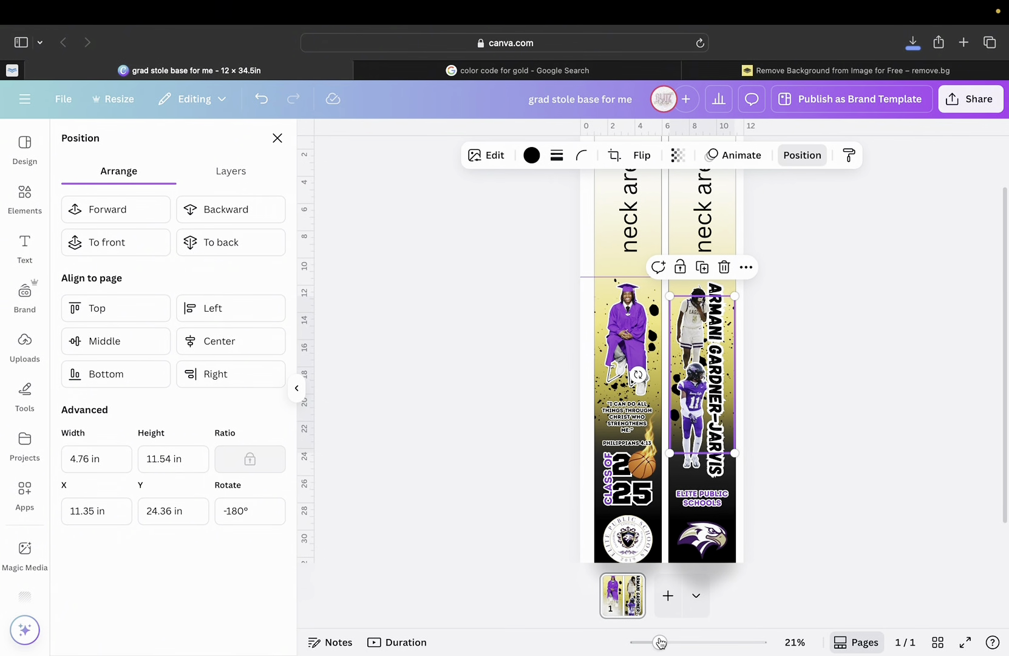
# Delete the 'neck area' labels from the tops of both stole strips.
pyautogui.click(850, 477)
pyautogui.click(850, 477)
pyautogui.scroll(-1, 796, 428)
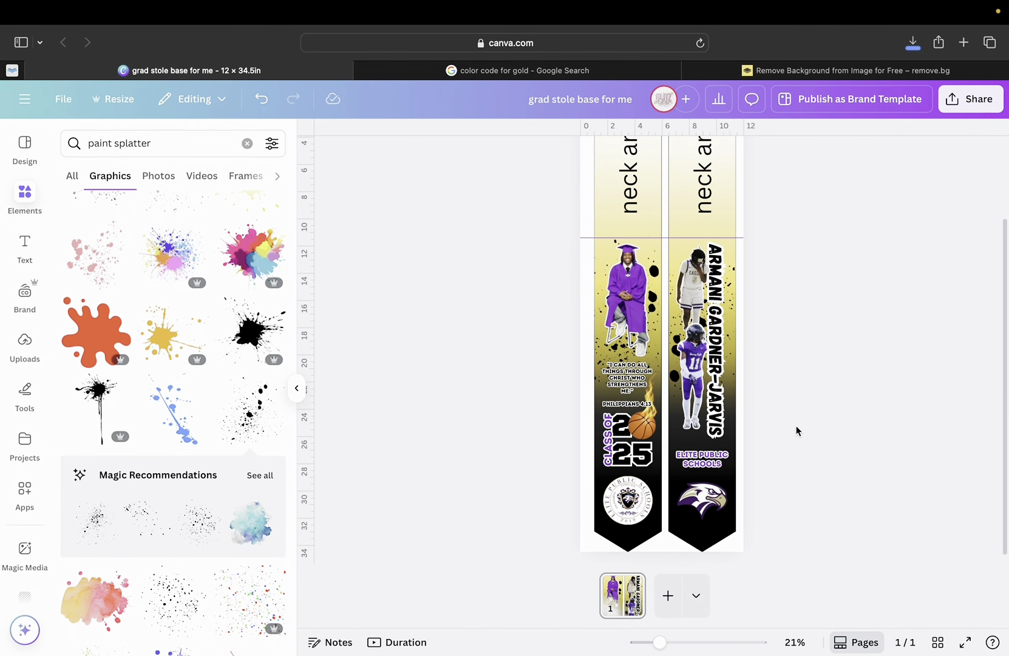
pyautogui.scroll(2, 796, 430)
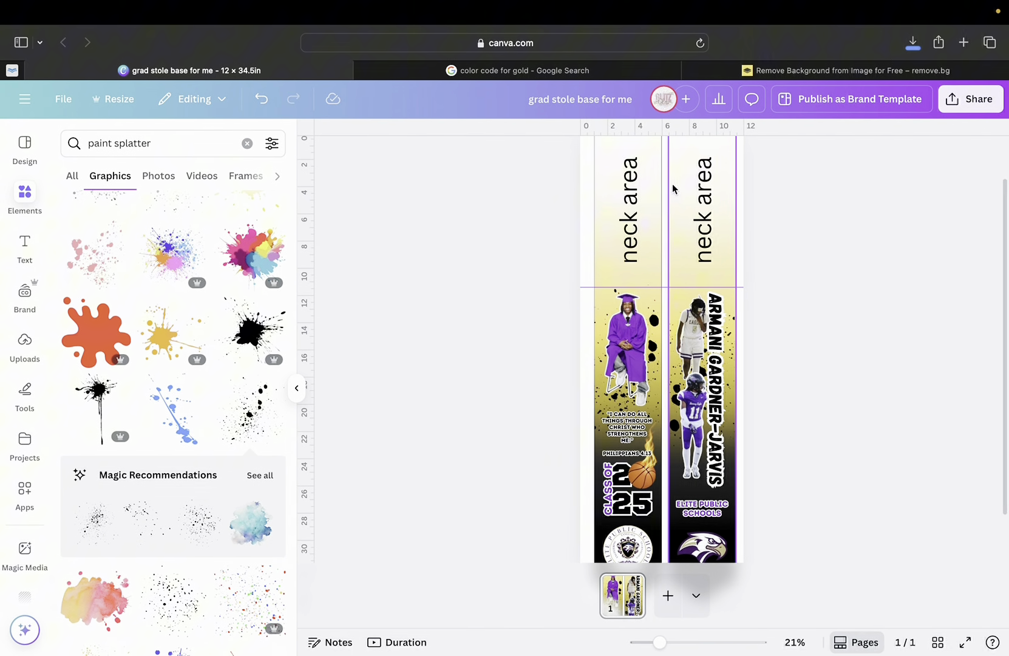
pyautogui.click(709, 230)
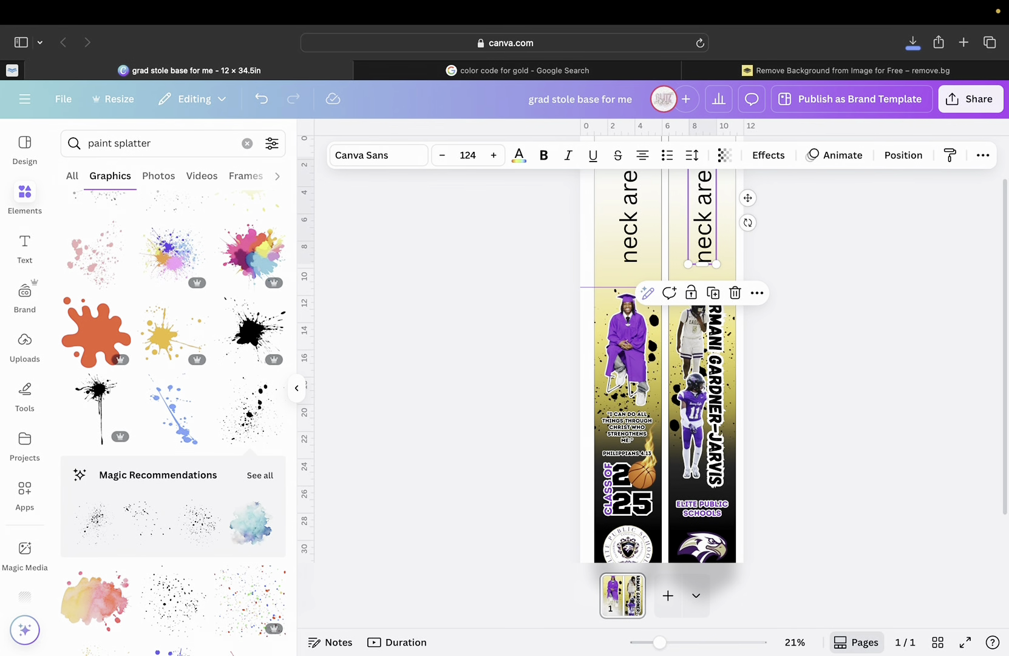
pyautogui.press('BackSpace')
pyautogui.click(630, 219)
pyautogui.press('BackSpace')
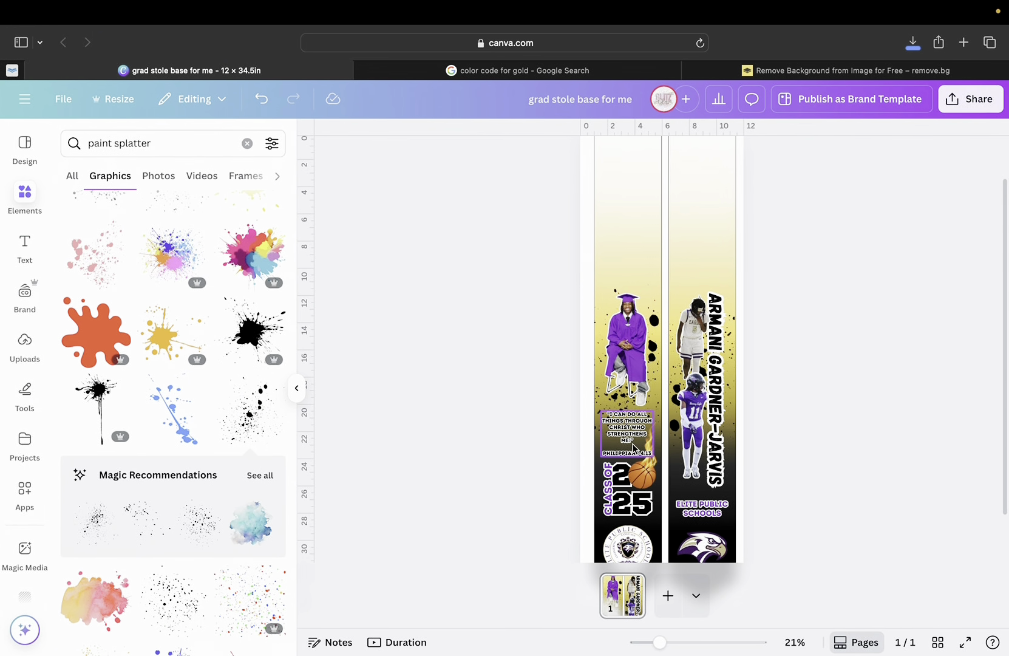
# Add a horizontal ruler guide at about 11.583 in across both strips.
pyautogui.scroll(-3, 634, 453)
pyautogui.scroll(1, 635, 448)
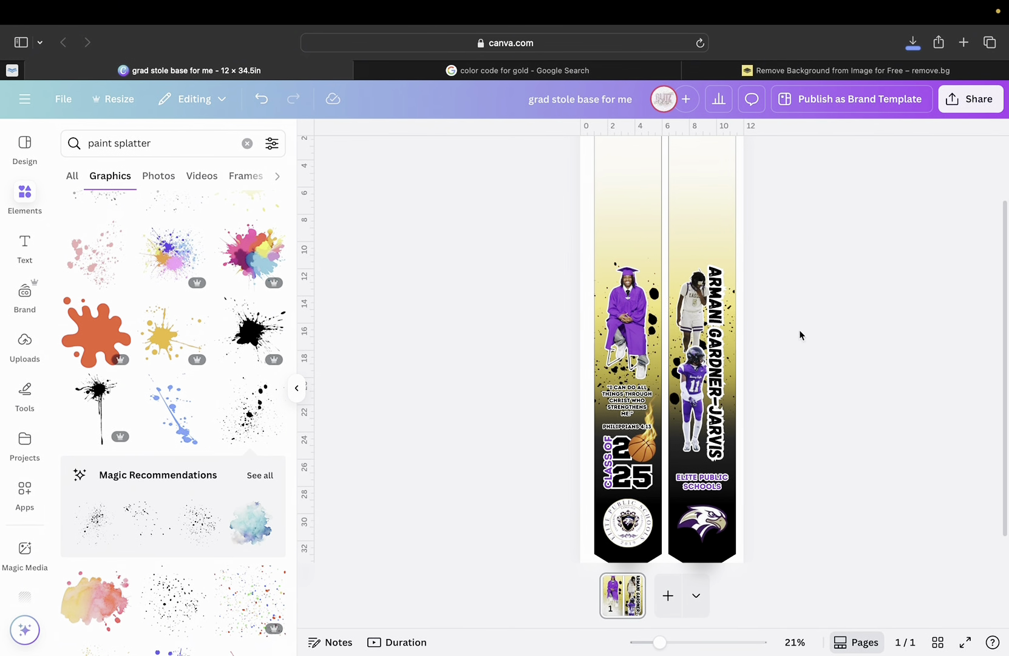
pyautogui.scroll(-1, 764, 356)
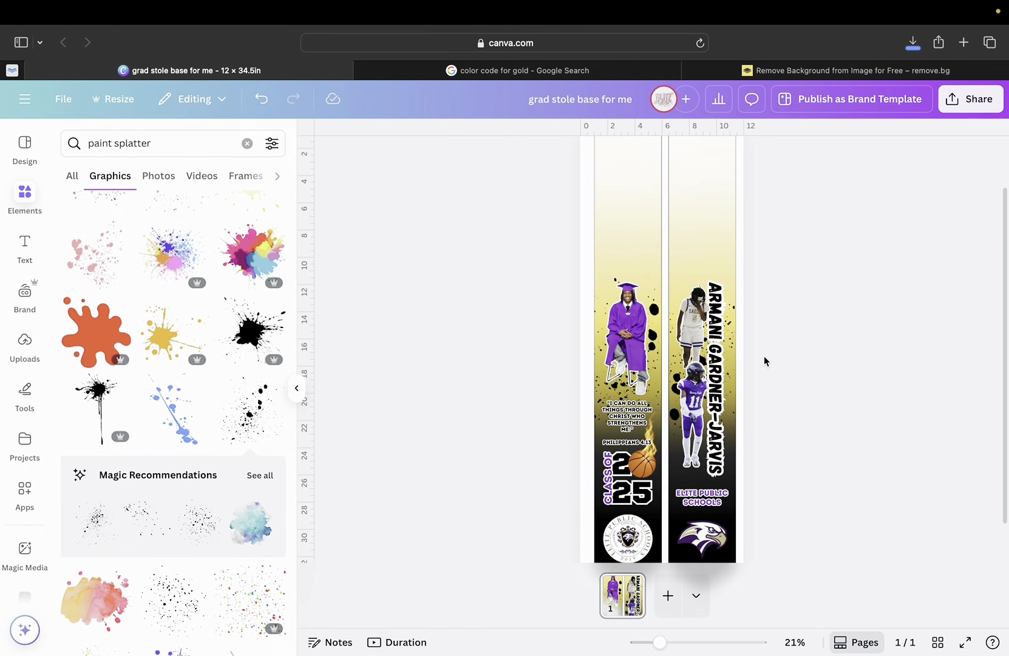
pyautogui.scroll(1, 764, 356)
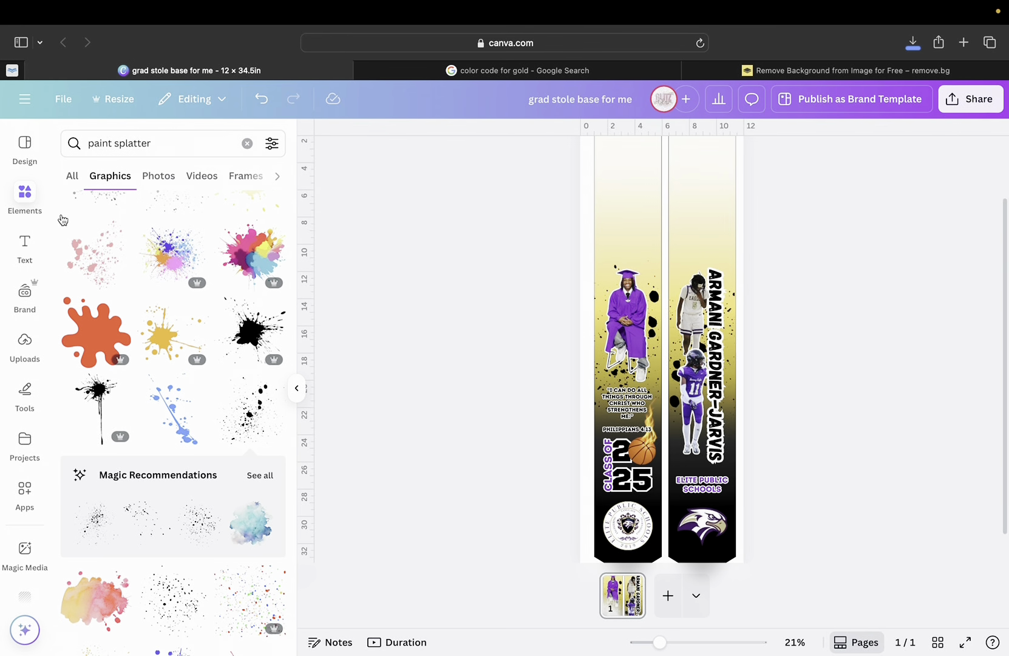
pyautogui.moveTo(596, 128); pyautogui.dragTo(603, 265)
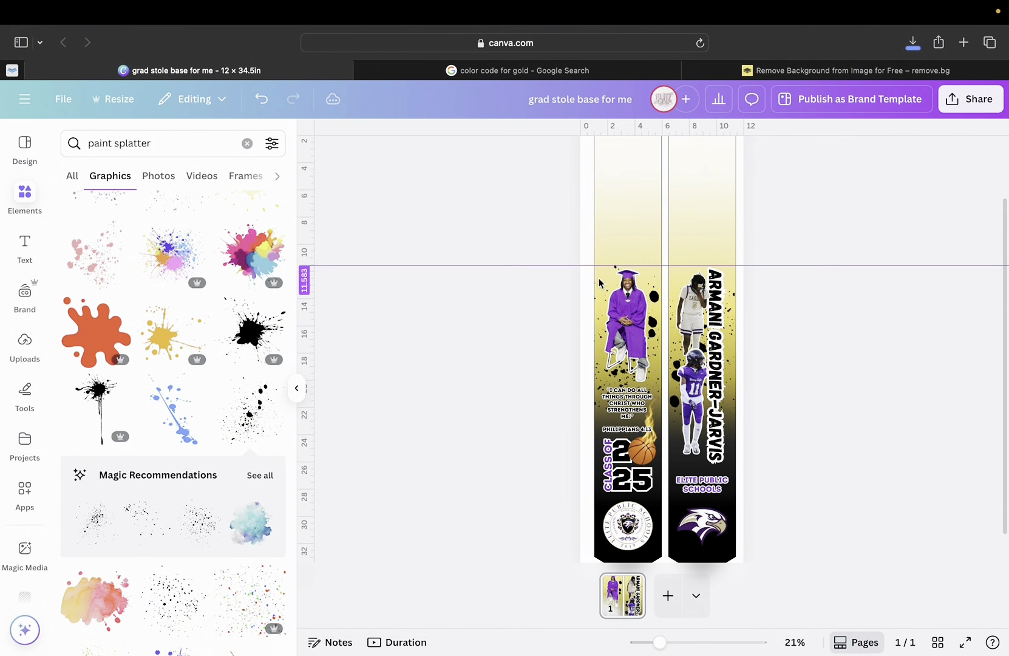
pyautogui.scroll(3, 598, 291)
# Add a text label at the top of the left strip, enlarged and rotated to run vertically.
pyautogui.click(35, 246)
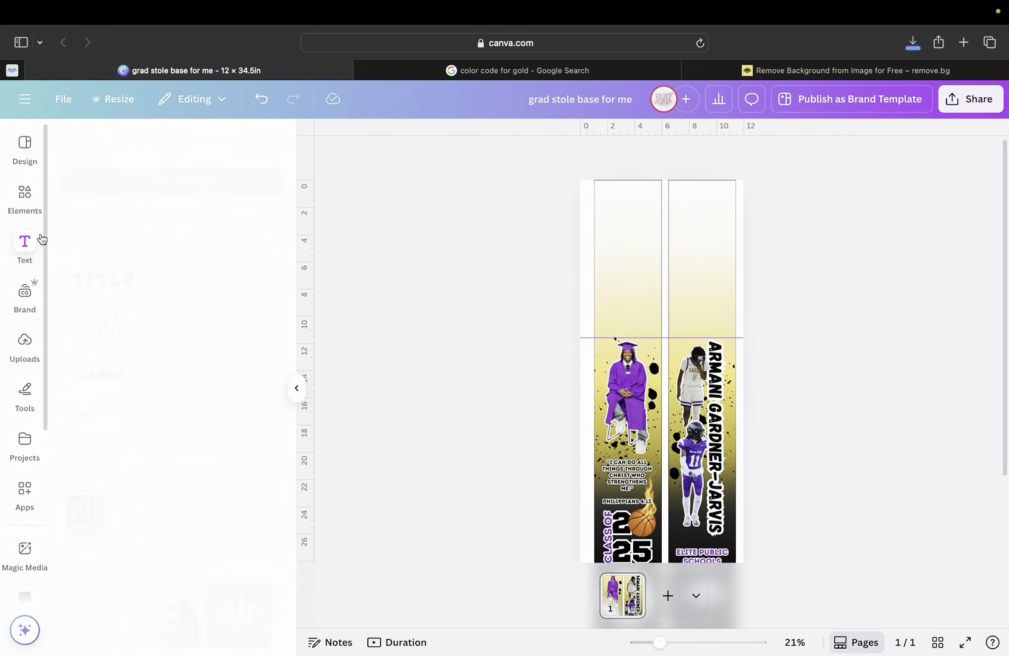
pyautogui.click(178, 183)
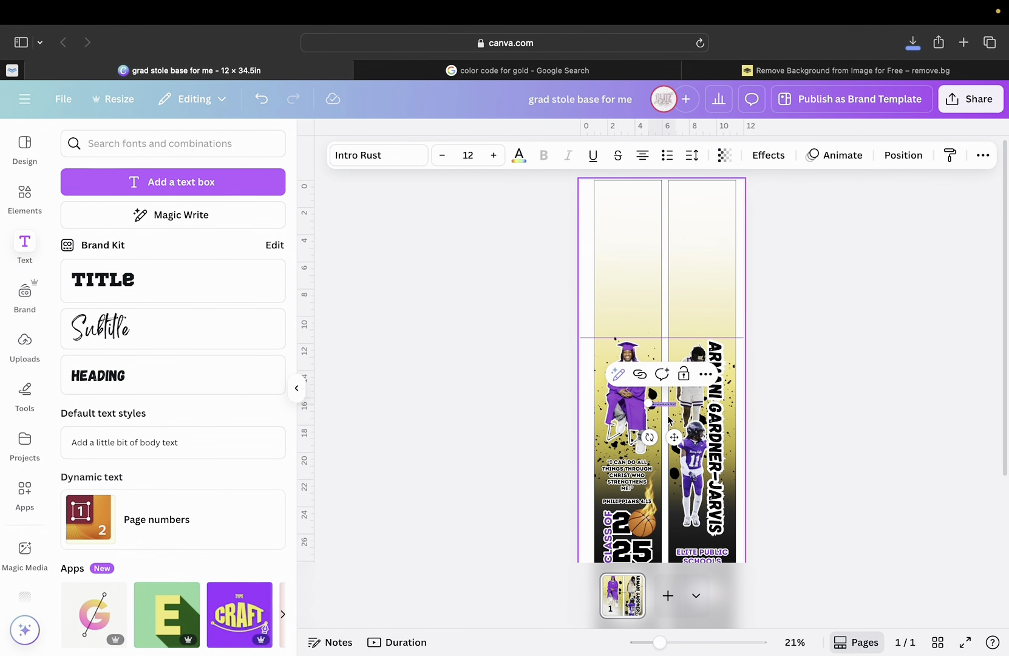
pyautogui.moveTo(664, 404); pyautogui.dragTo(637, 262)
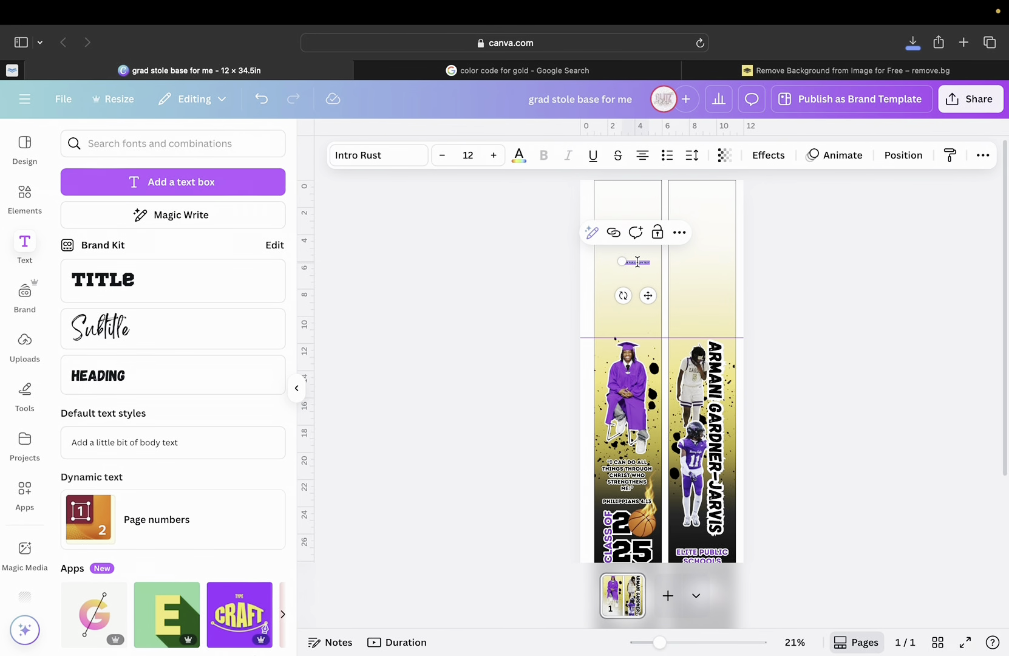
pyautogui.tripleClick(637, 263)
pyautogui.write('GRAD')
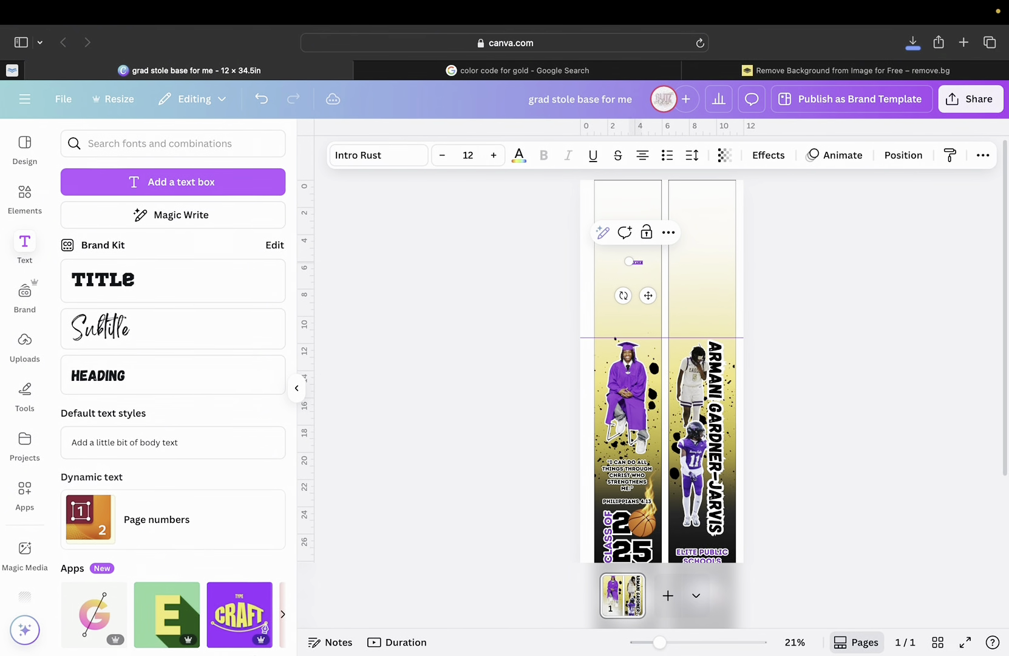
pyautogui.moveTo(624, 261); pyautogui.dragTo(559, 245)
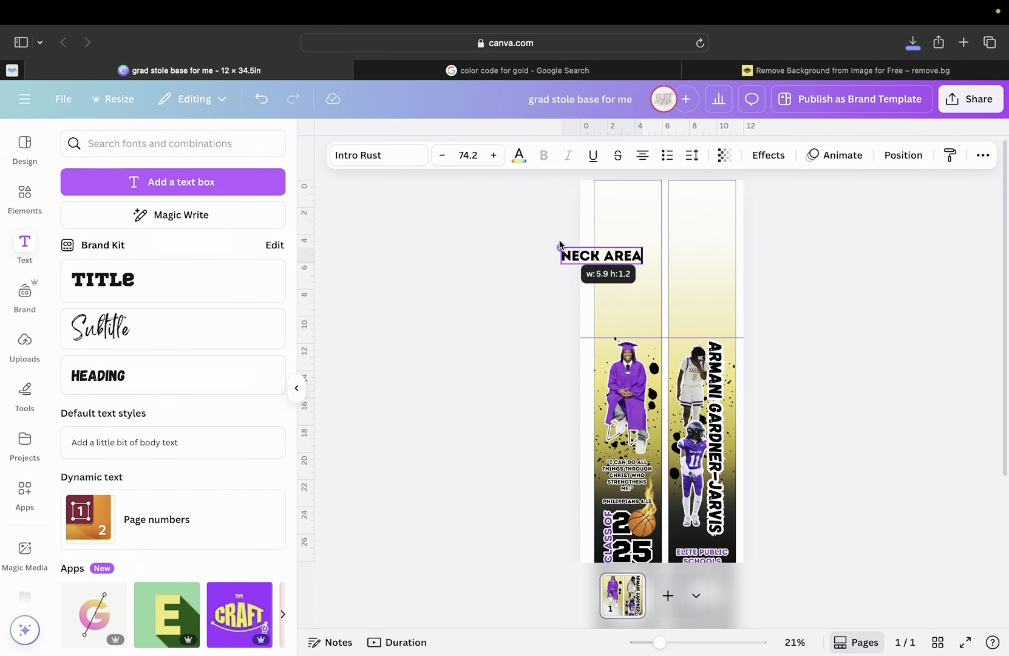
pyautogui.moveTo(589, 295); pyautogui.dragTo(668, 244)
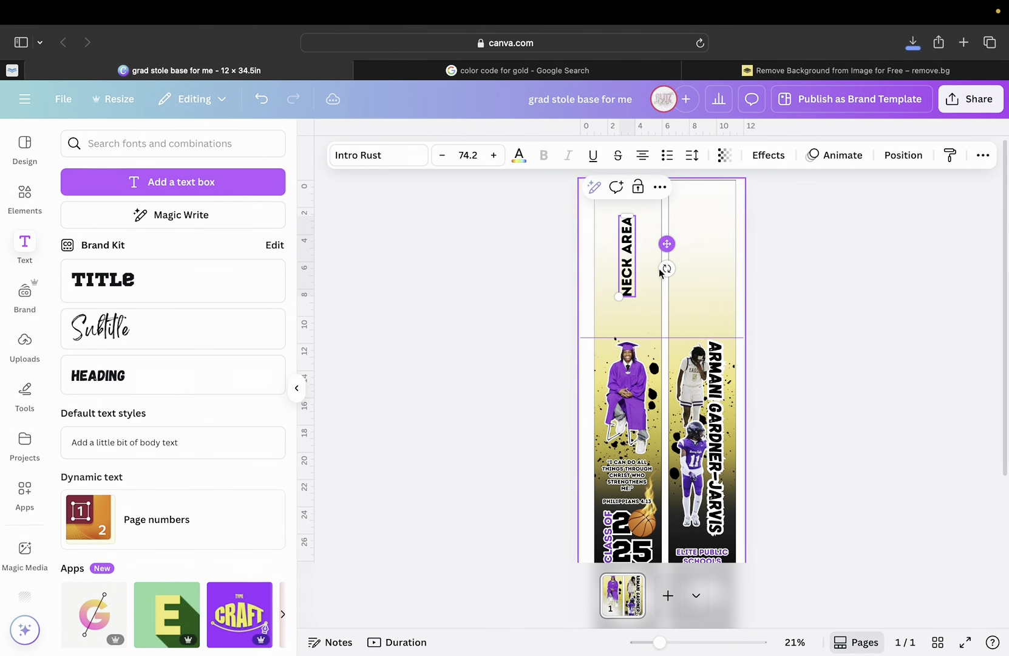
pyautogui.moveTo(627, 300); pyautogui.dragTo(595, 336)
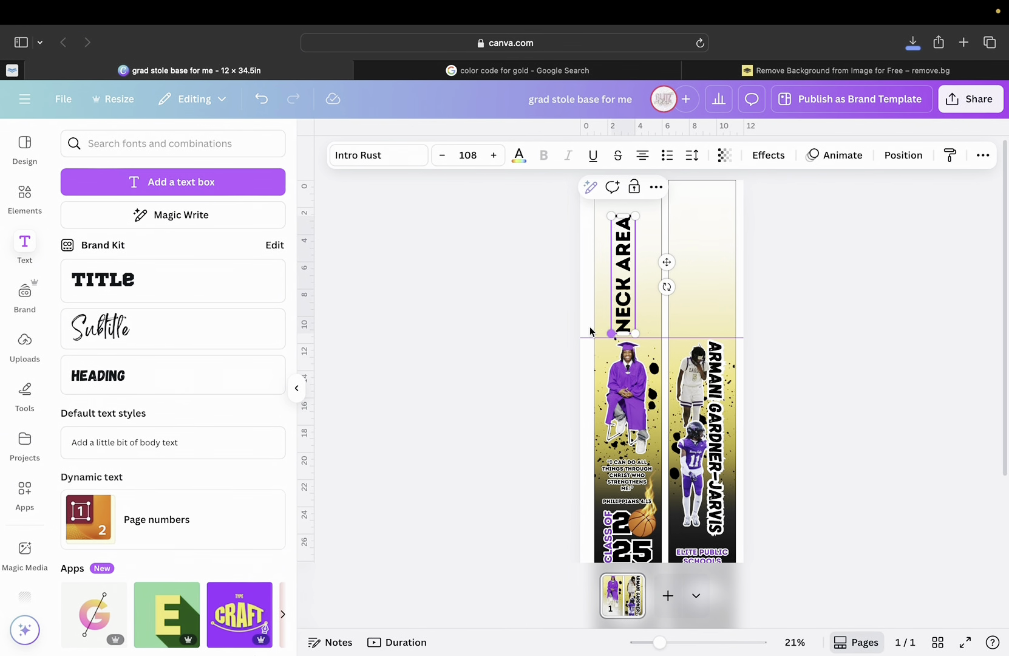
pyautogui.click(629, 286)
pyautogui.moveTo(666, 262)
pyautogui.mouseDown()
pyautogui.moveTo(679, 254)
pyautogui.moveTo(671, 248)
pyautogui.mouseUp()
pyautogui.click(671, 248)
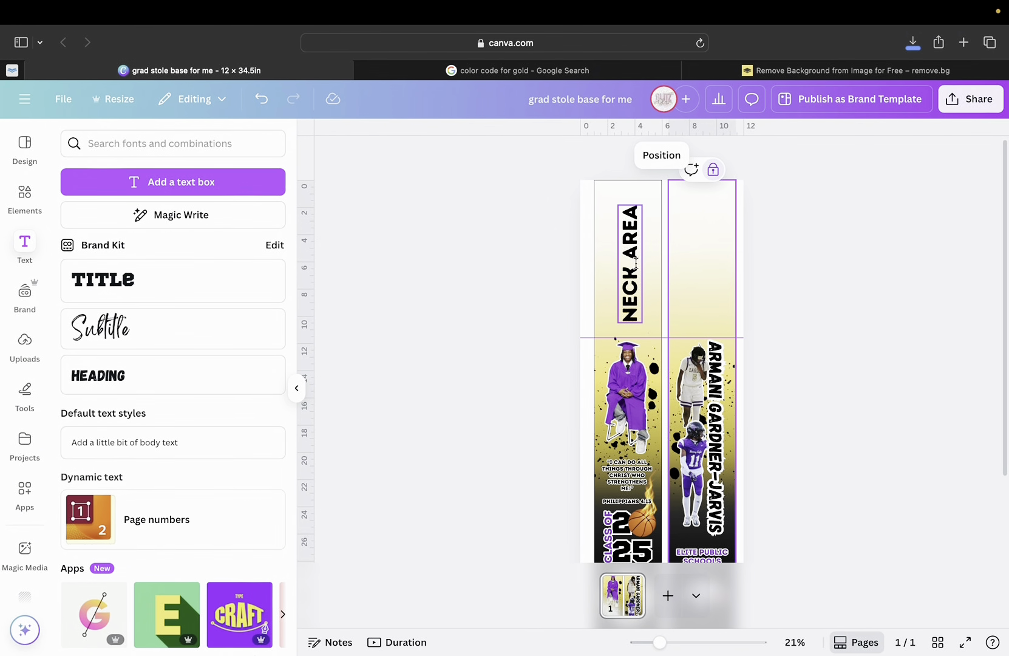
# Duplicate the NECK AREA label into the right strip, level with the original.
pyautogui.click(634, 256)
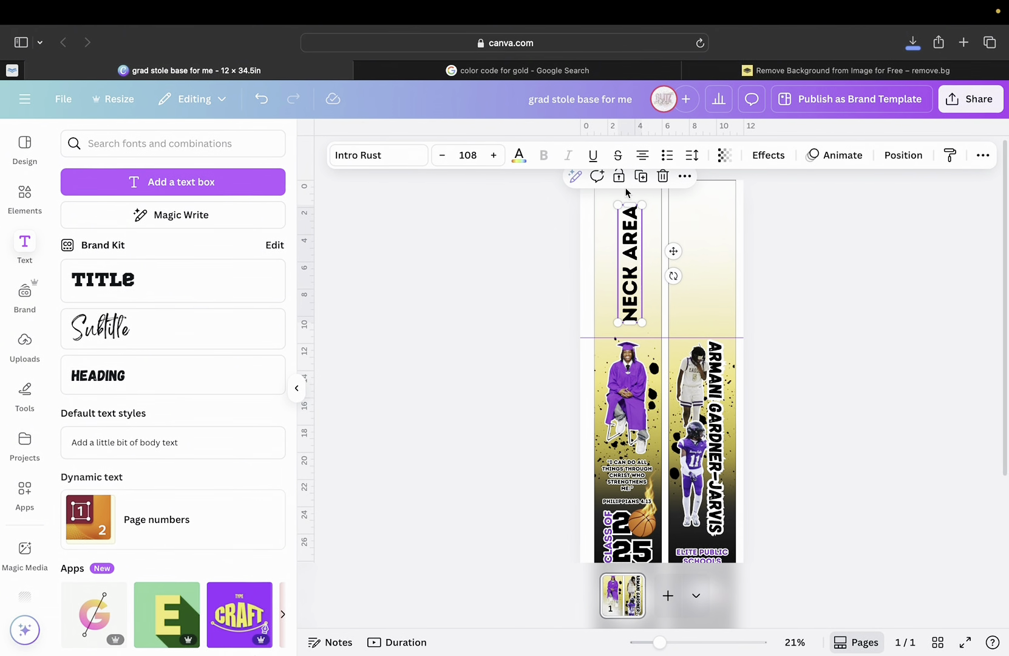
pyautogui.click(644, 180)
pyautogui.moveTo(626, 292); pyautogui.dragTo(699, 295)
pyautogui.click(763, 306)
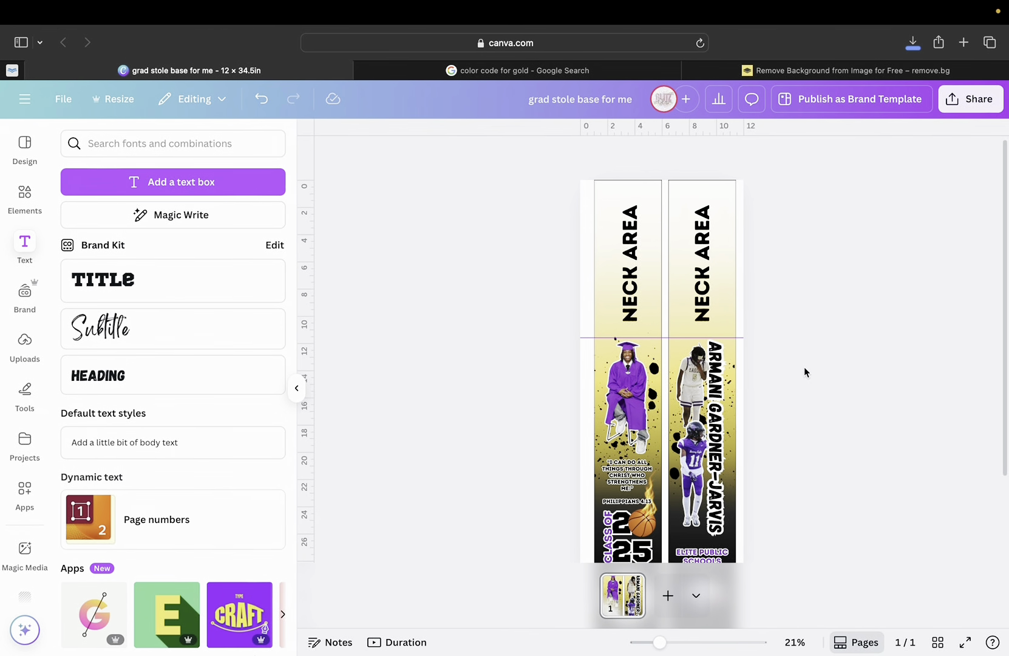
# Delete the horizontal guide across the stoles, leaving both NECK AREA labels in place.
pyautogui.scroll(-2, 804, 367)
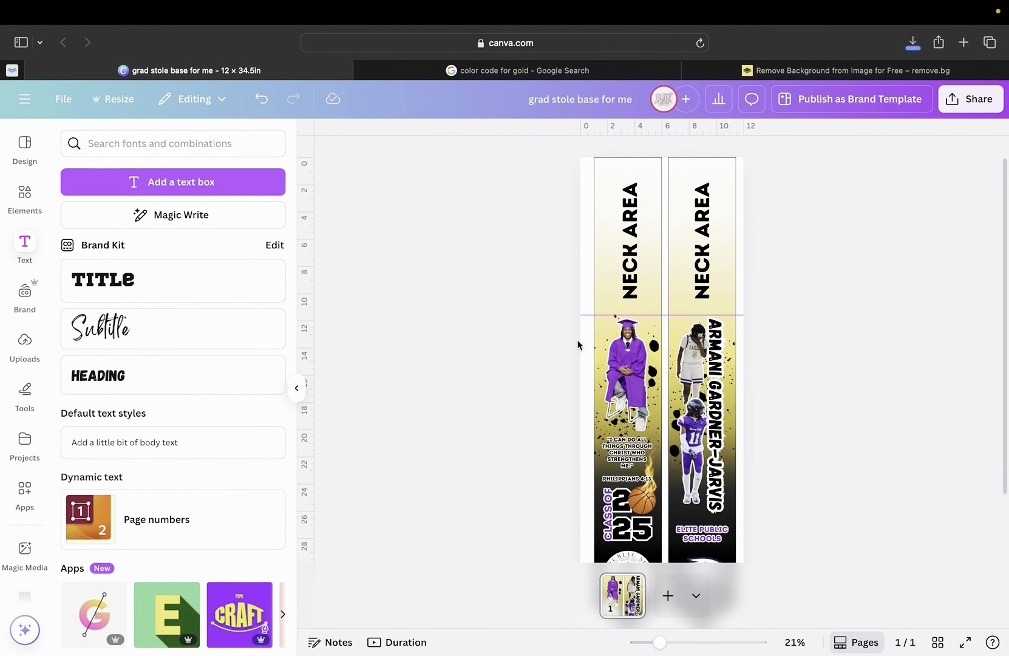
pyautogui.scroll(-3, 611, 419)
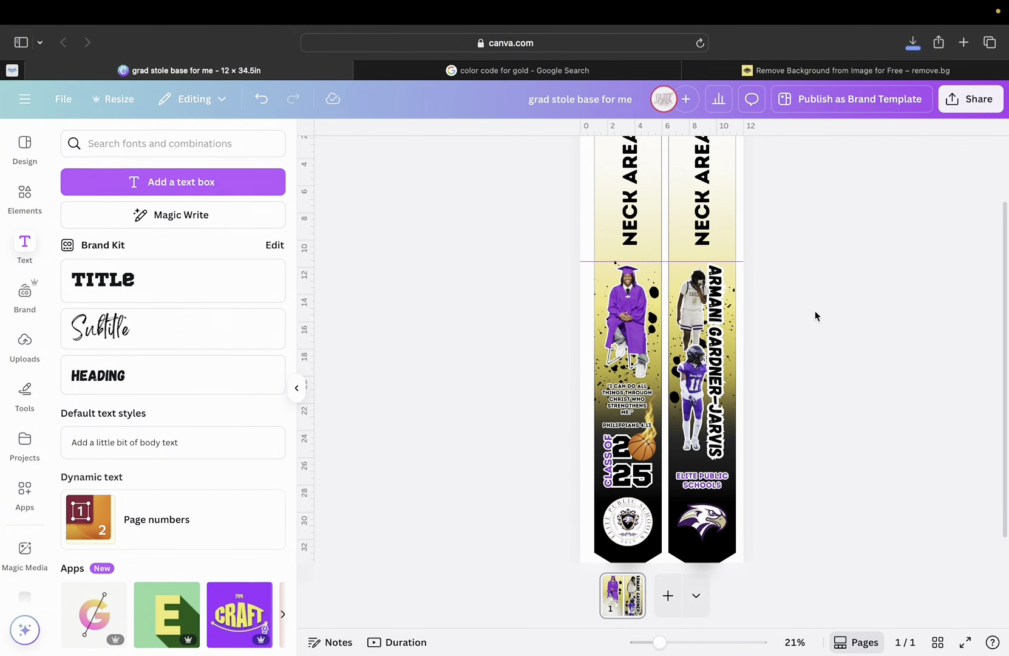
pyautogui.moveTo(665, 266); pyautogui.dragTo(681, 124)
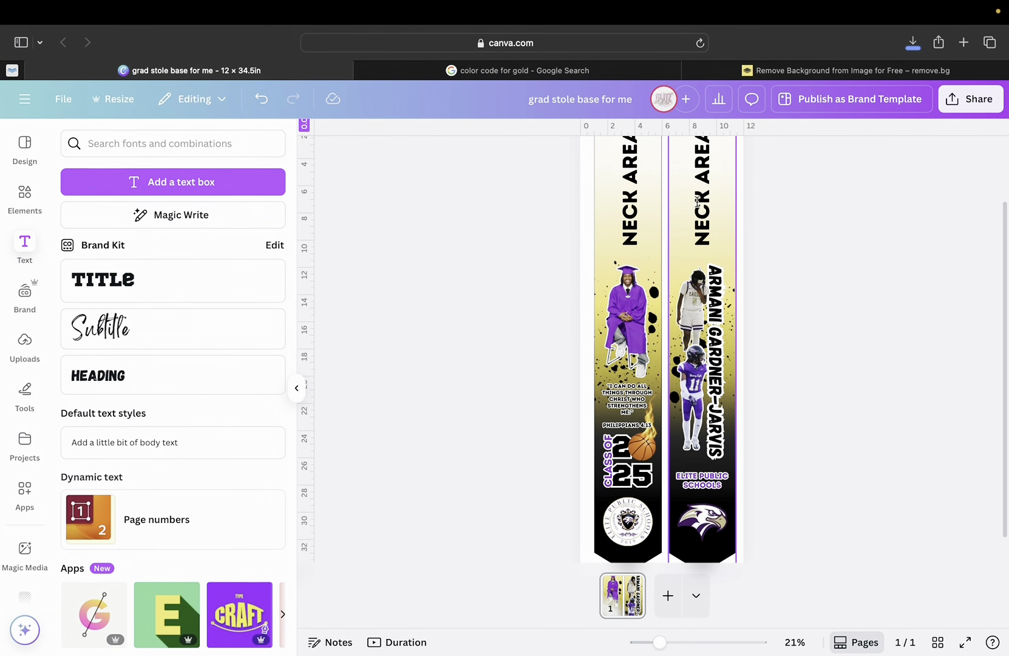
pyautogui.scroll(3, 701, 188)
pyautogui.scroll(-1, 722, 231)
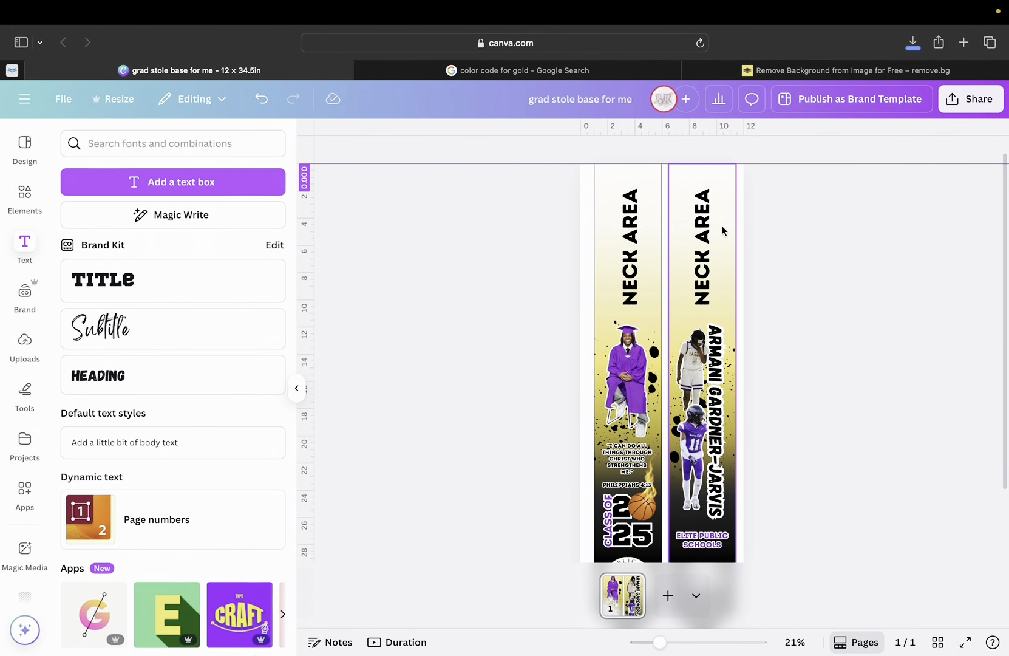
pyautogui.scroll(-3, 717, 290)
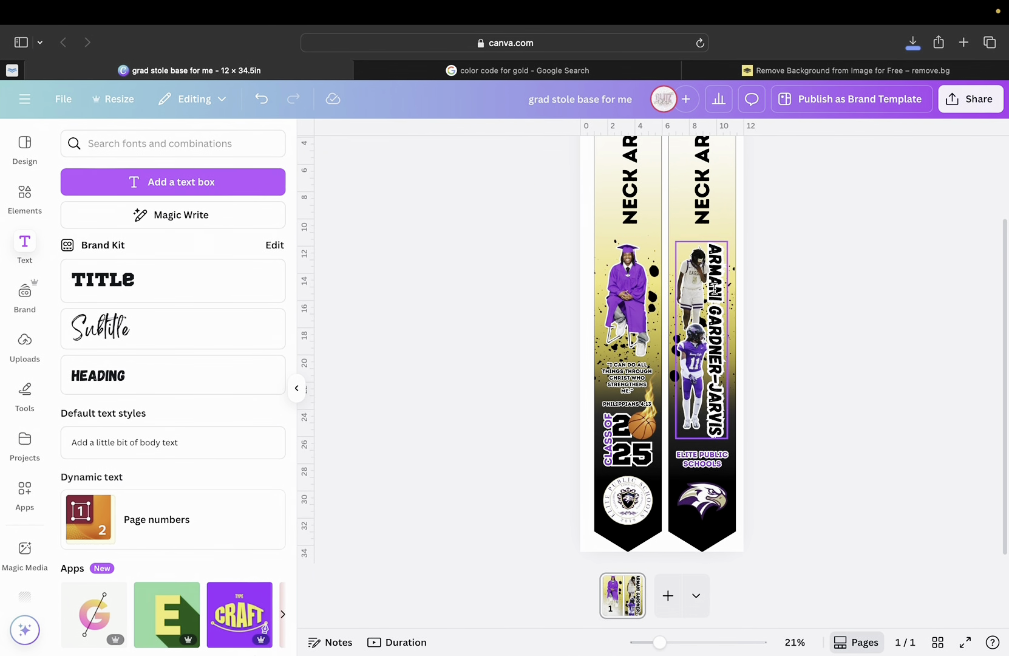
pyautogui.scroll(1, 714, 291)
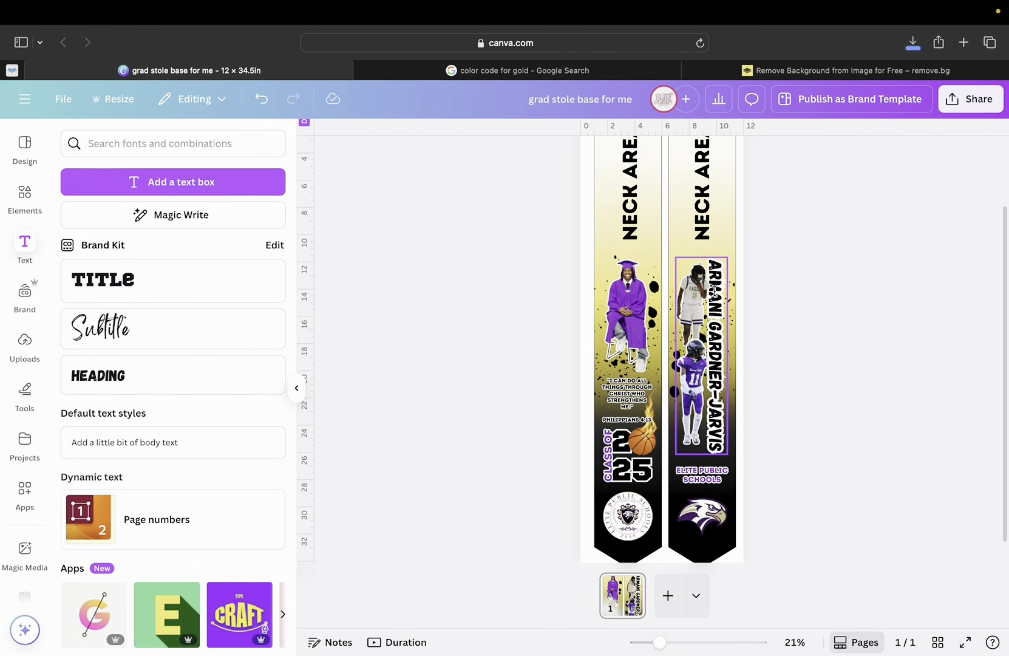
pyautogui.click(743, 279)
pyautogui.scroll(2, 781, 271)
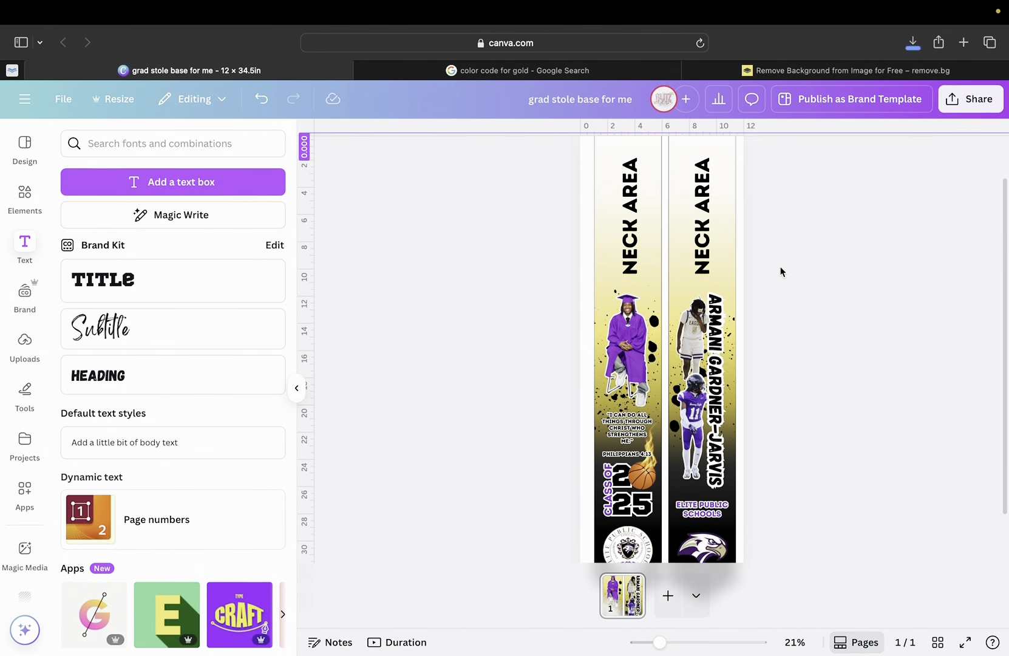